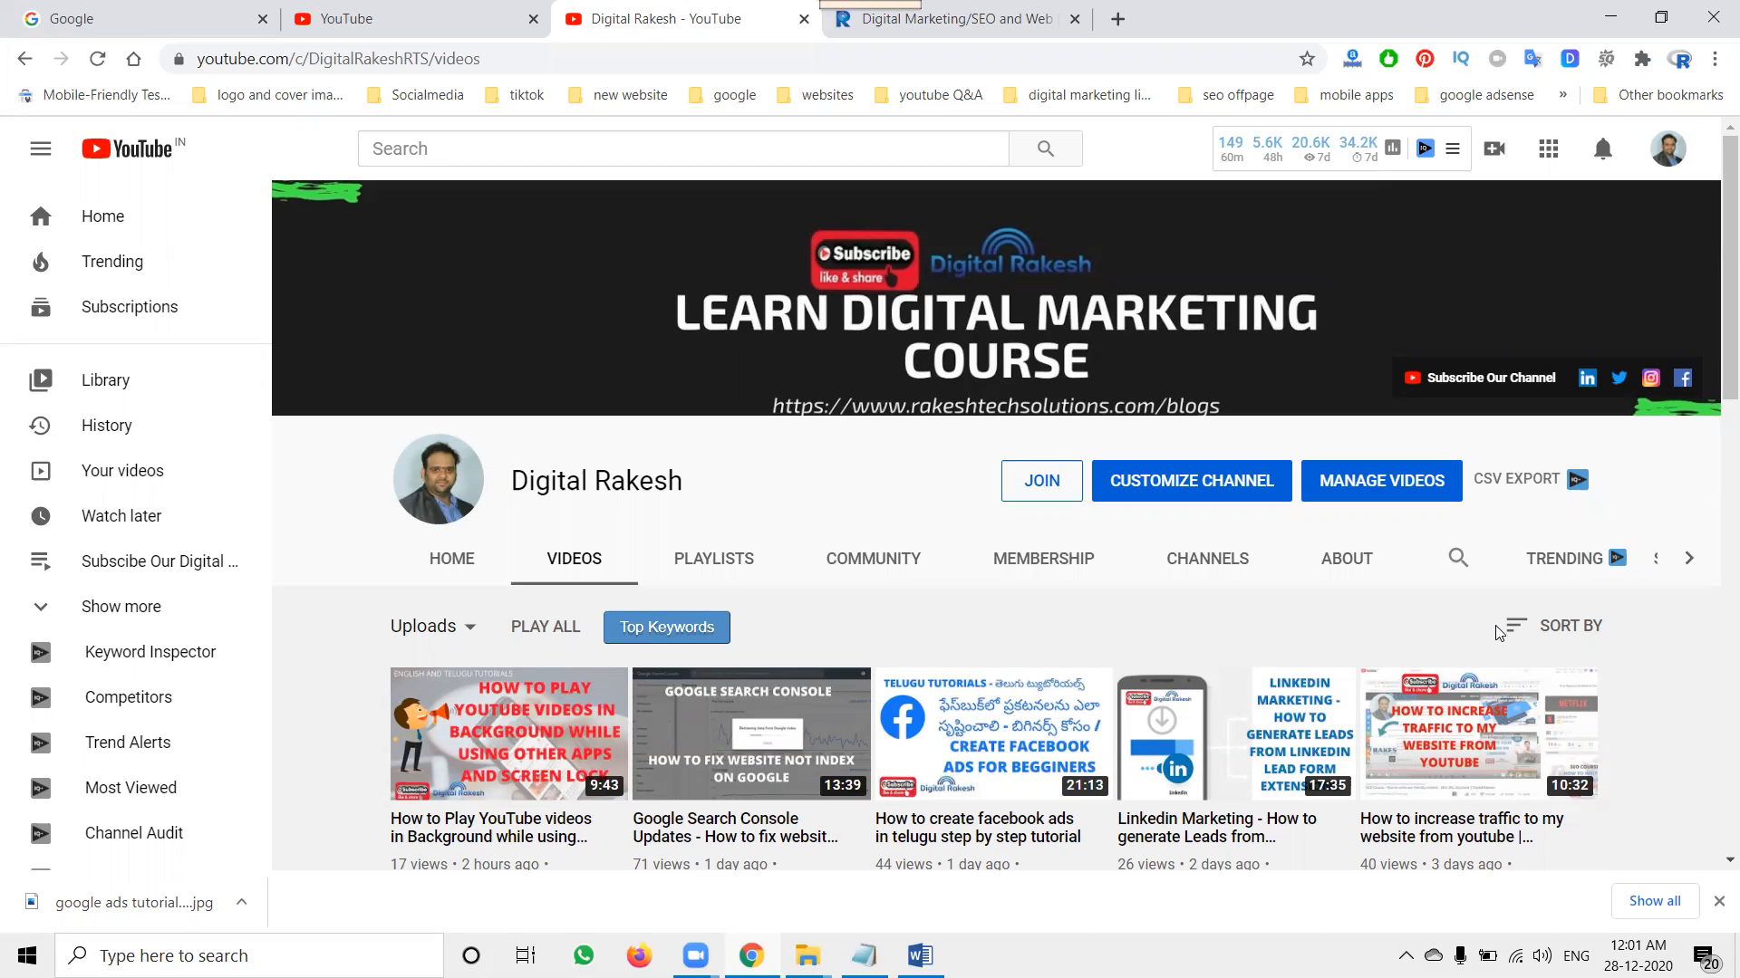
Step: View the Rakesh Tech Solutions website and return to the Digital Rakesh channel's videos page
click(1017, 11)
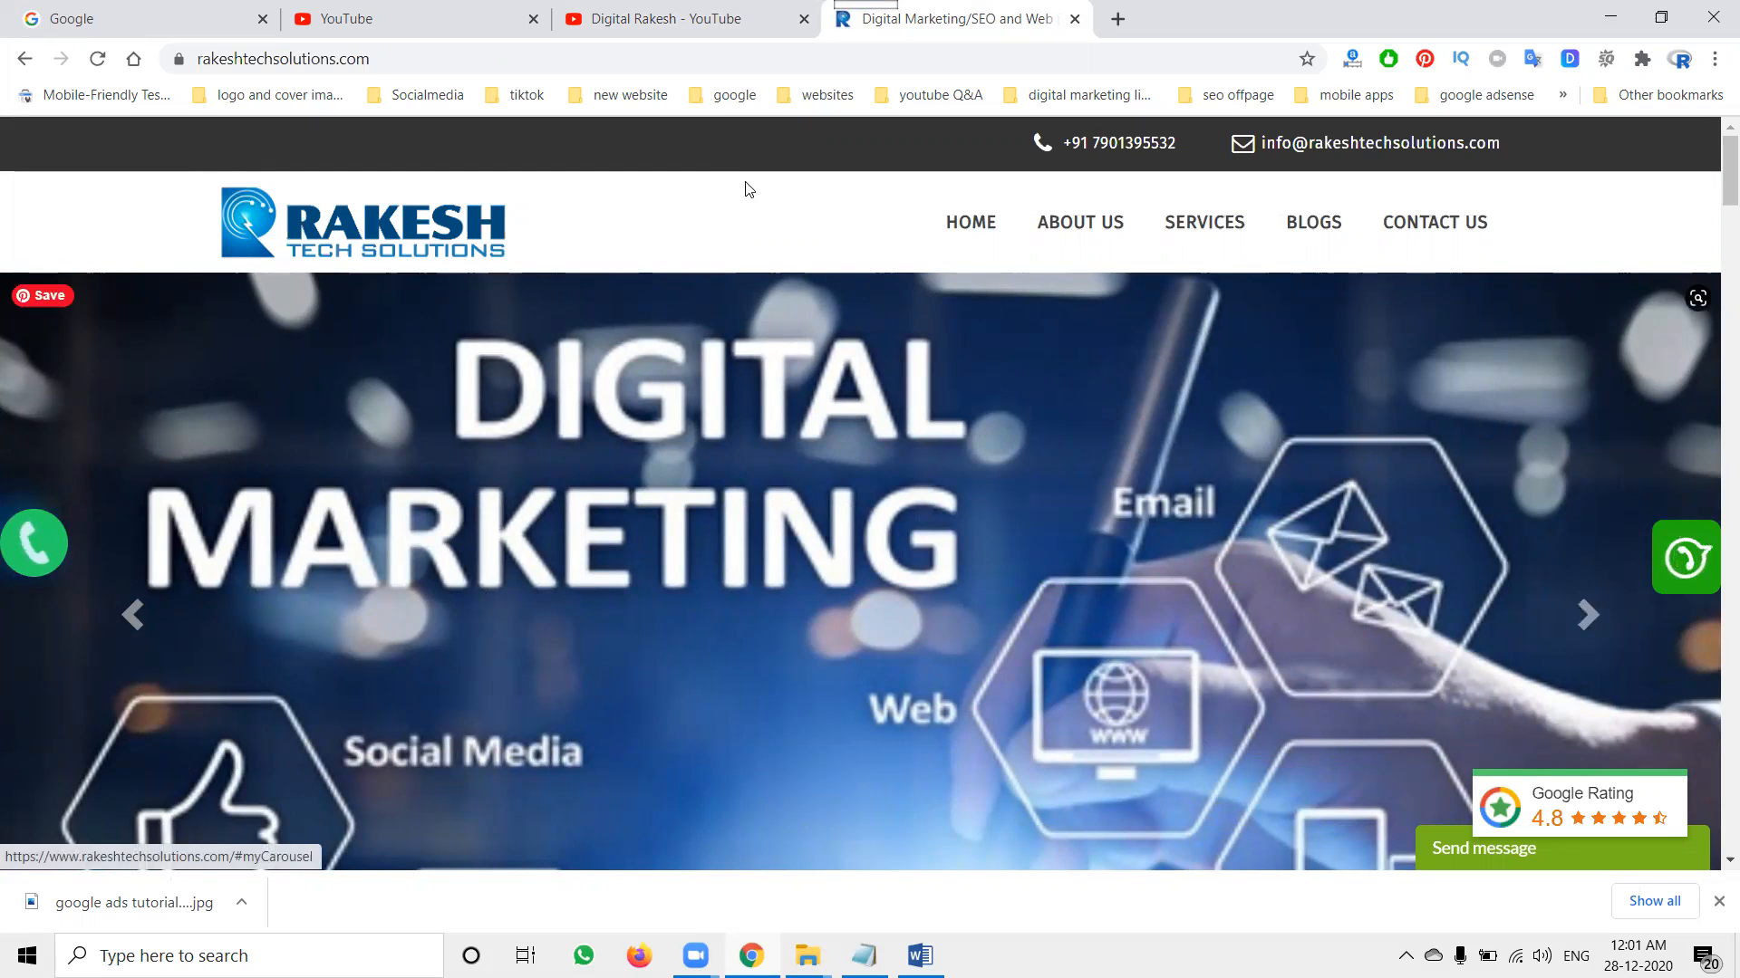
click(770, 20)
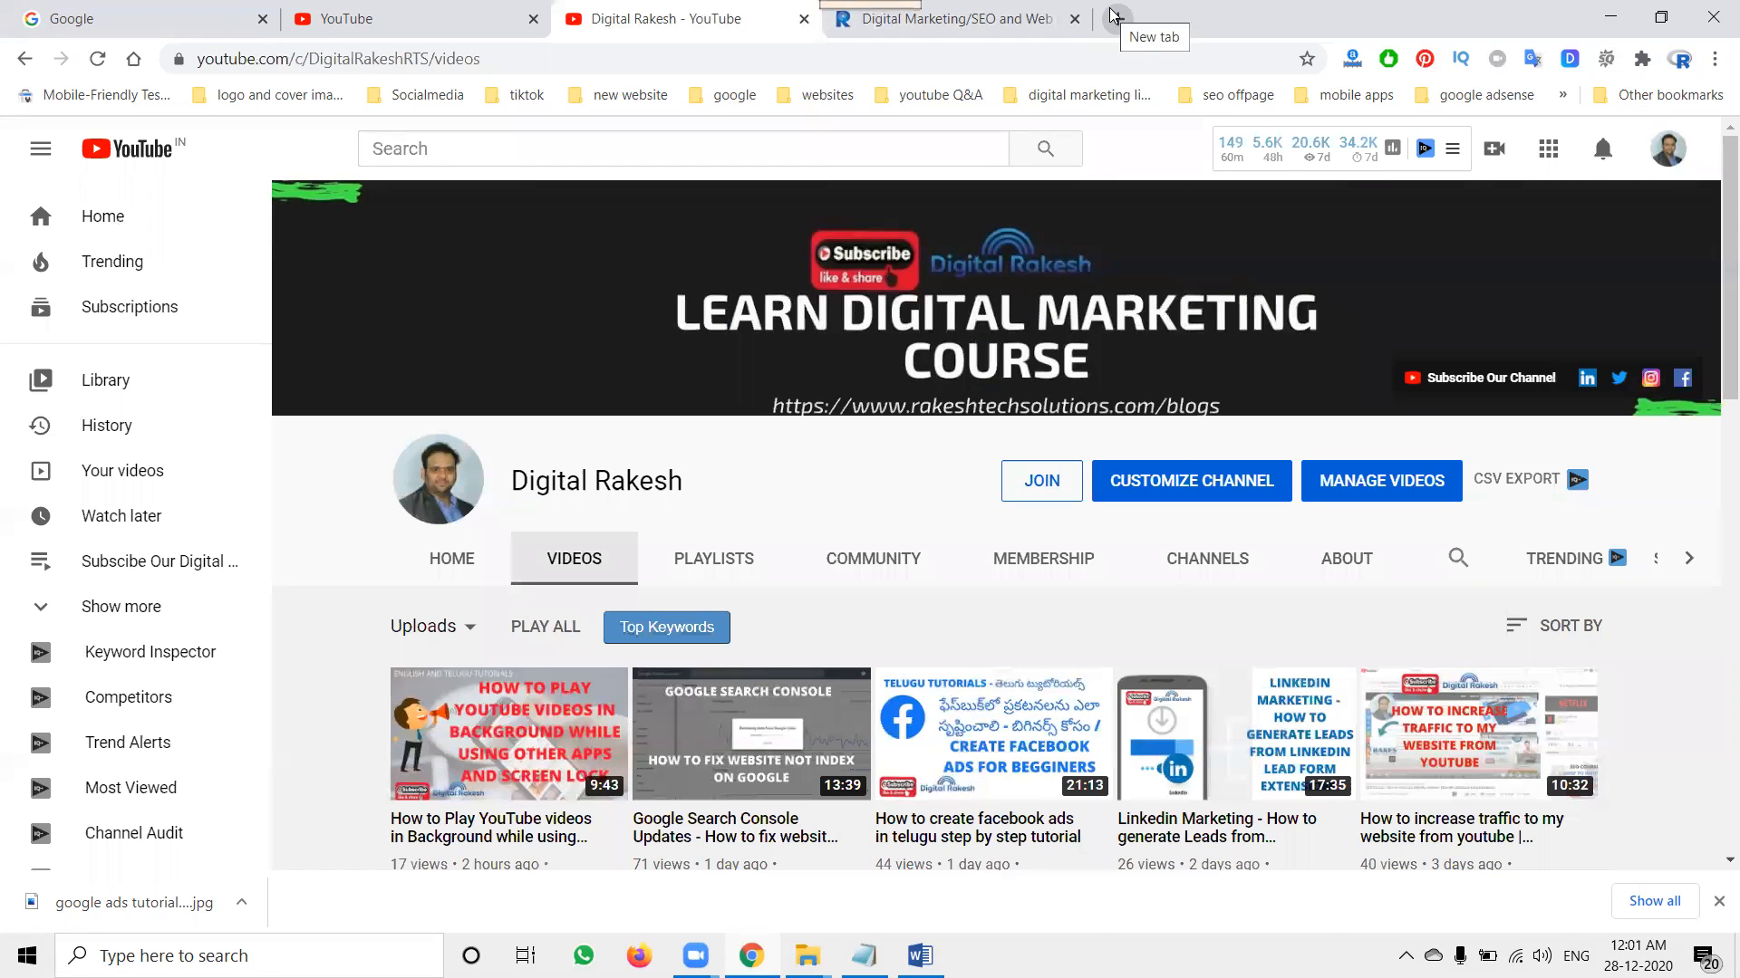
Step: Open a new incognito window and load the Google home page in it
click(1715, 58)
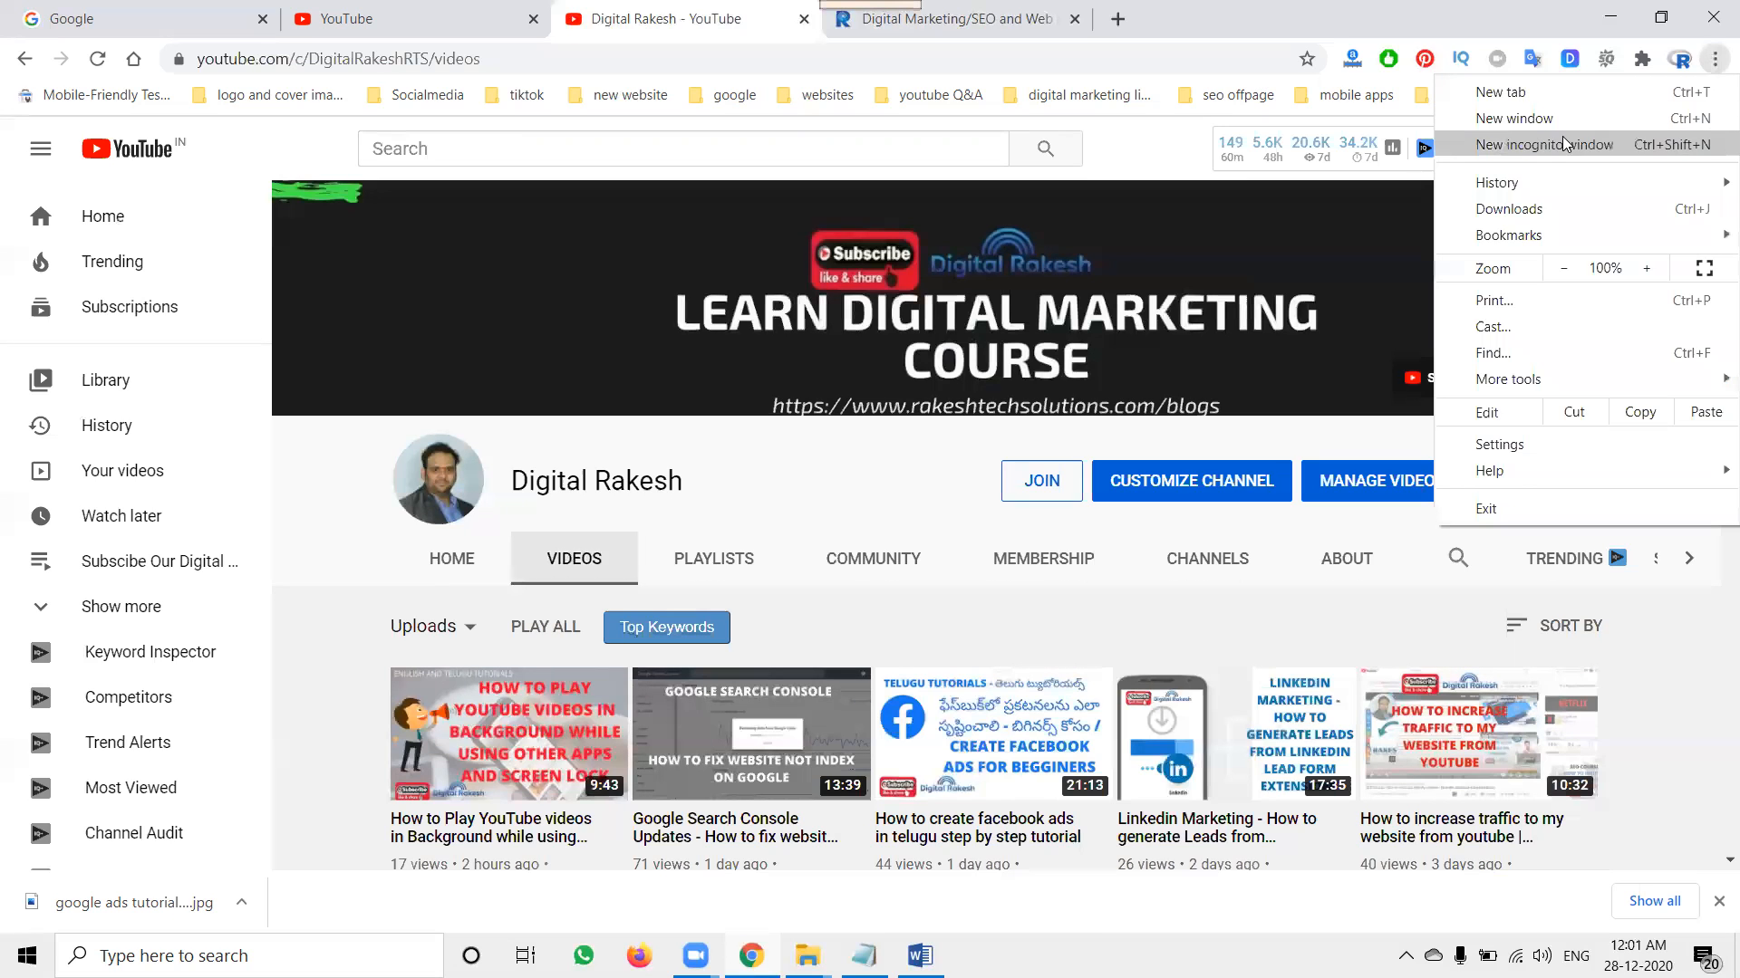
click(1562, 144)
text(g)
key(Return)
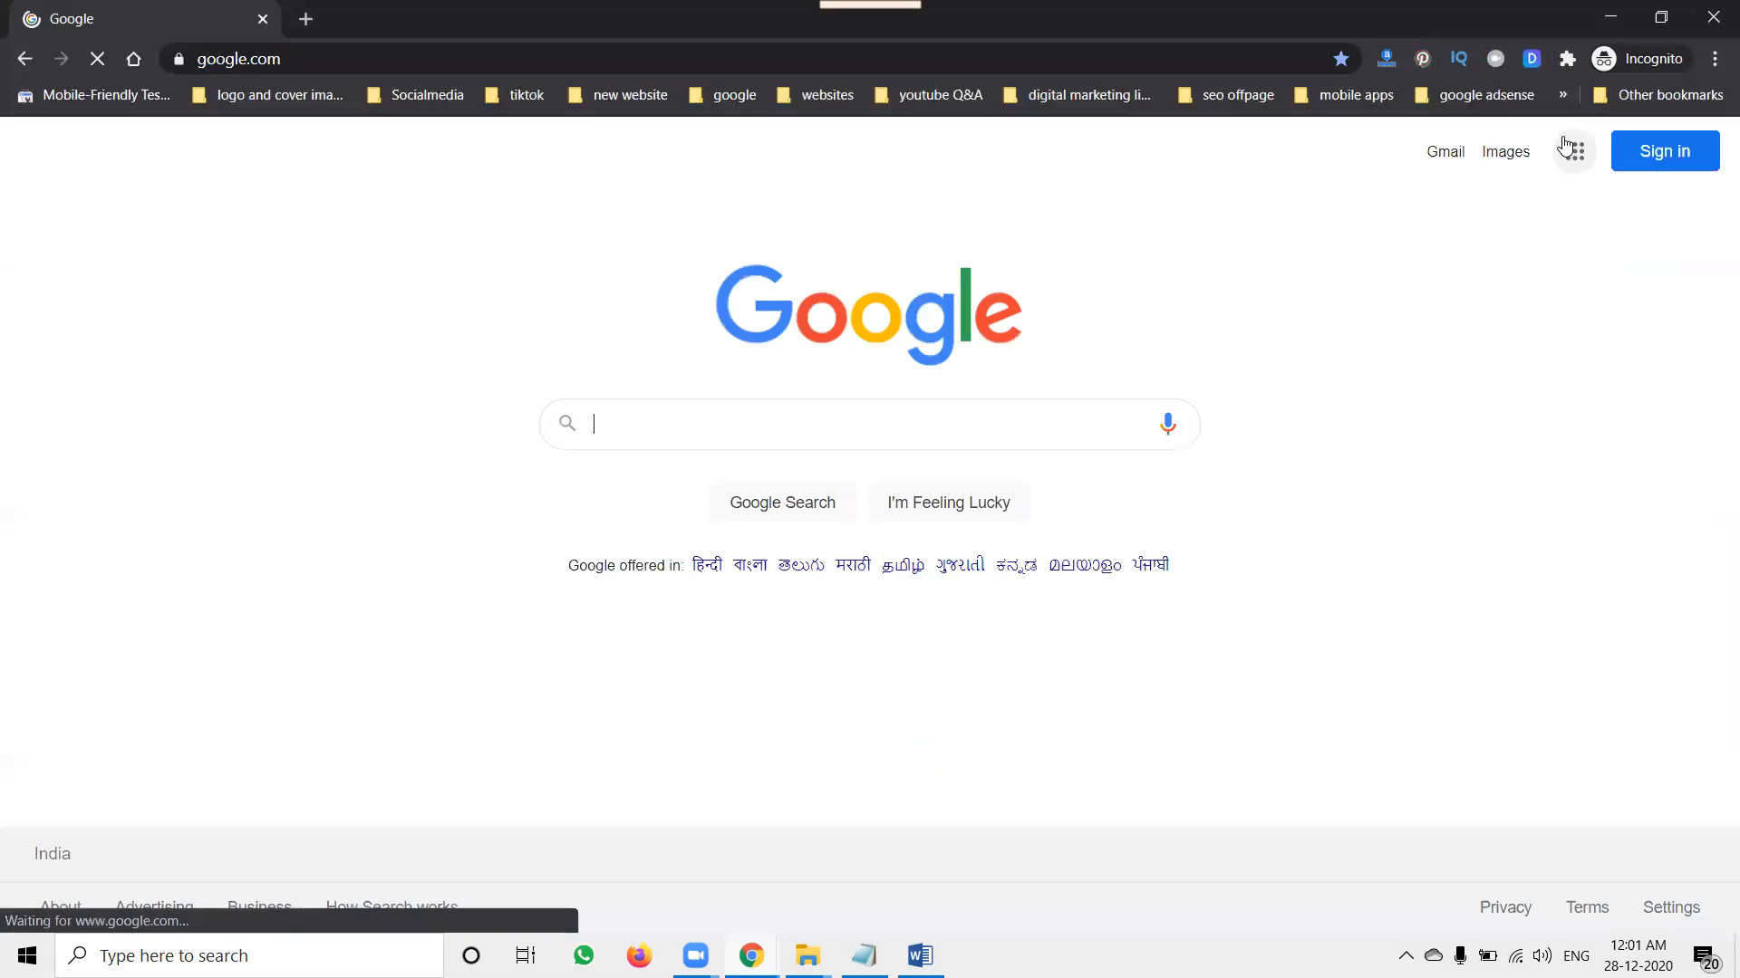
Step: Search Google for "best astrologer in hyderabad" with the corrected spelling and look through the results for ads
text(b)
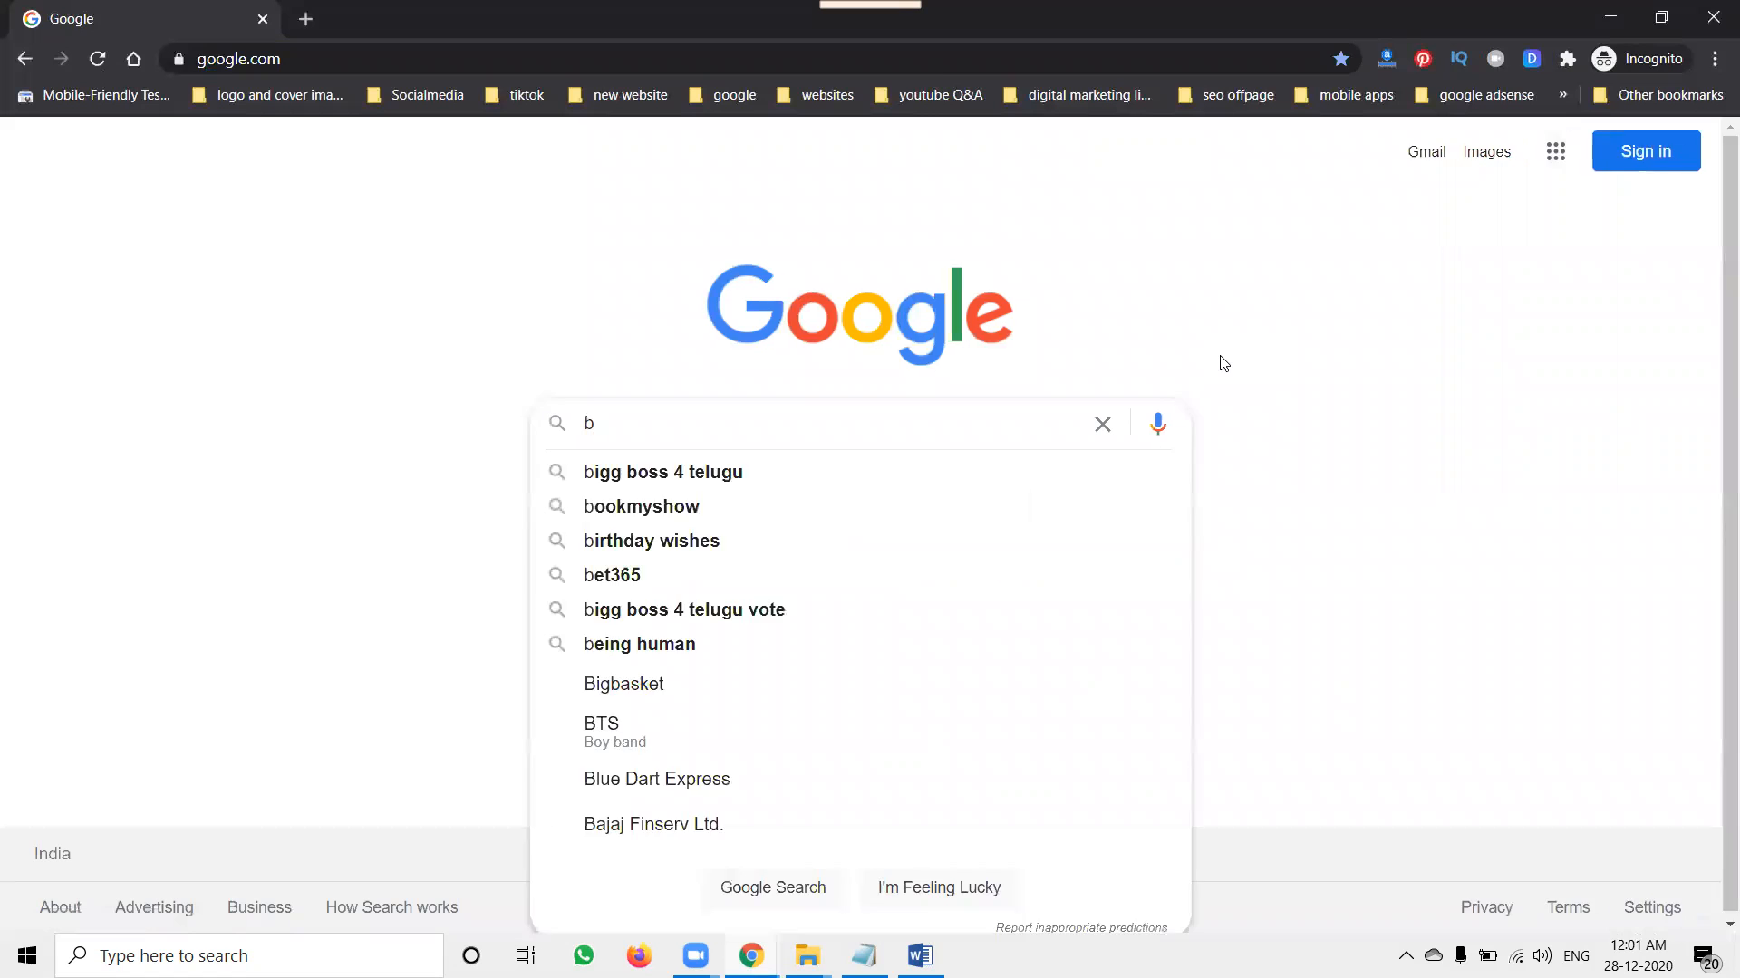
text(est asto)
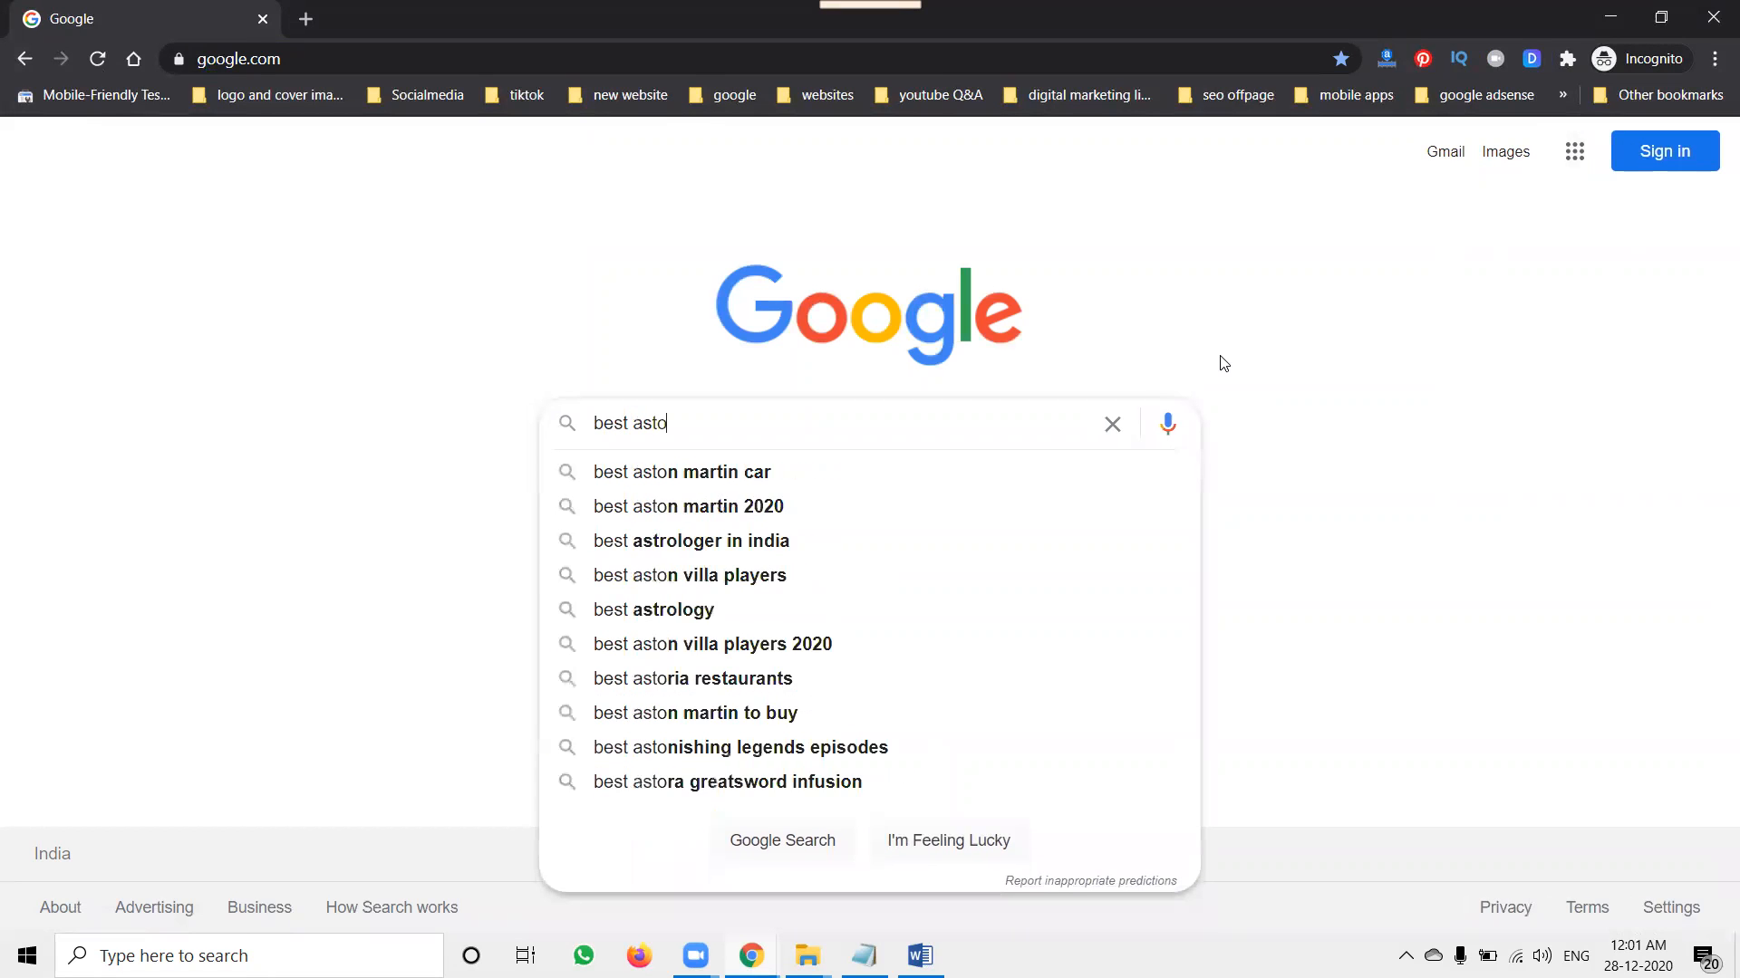
text(rologer )
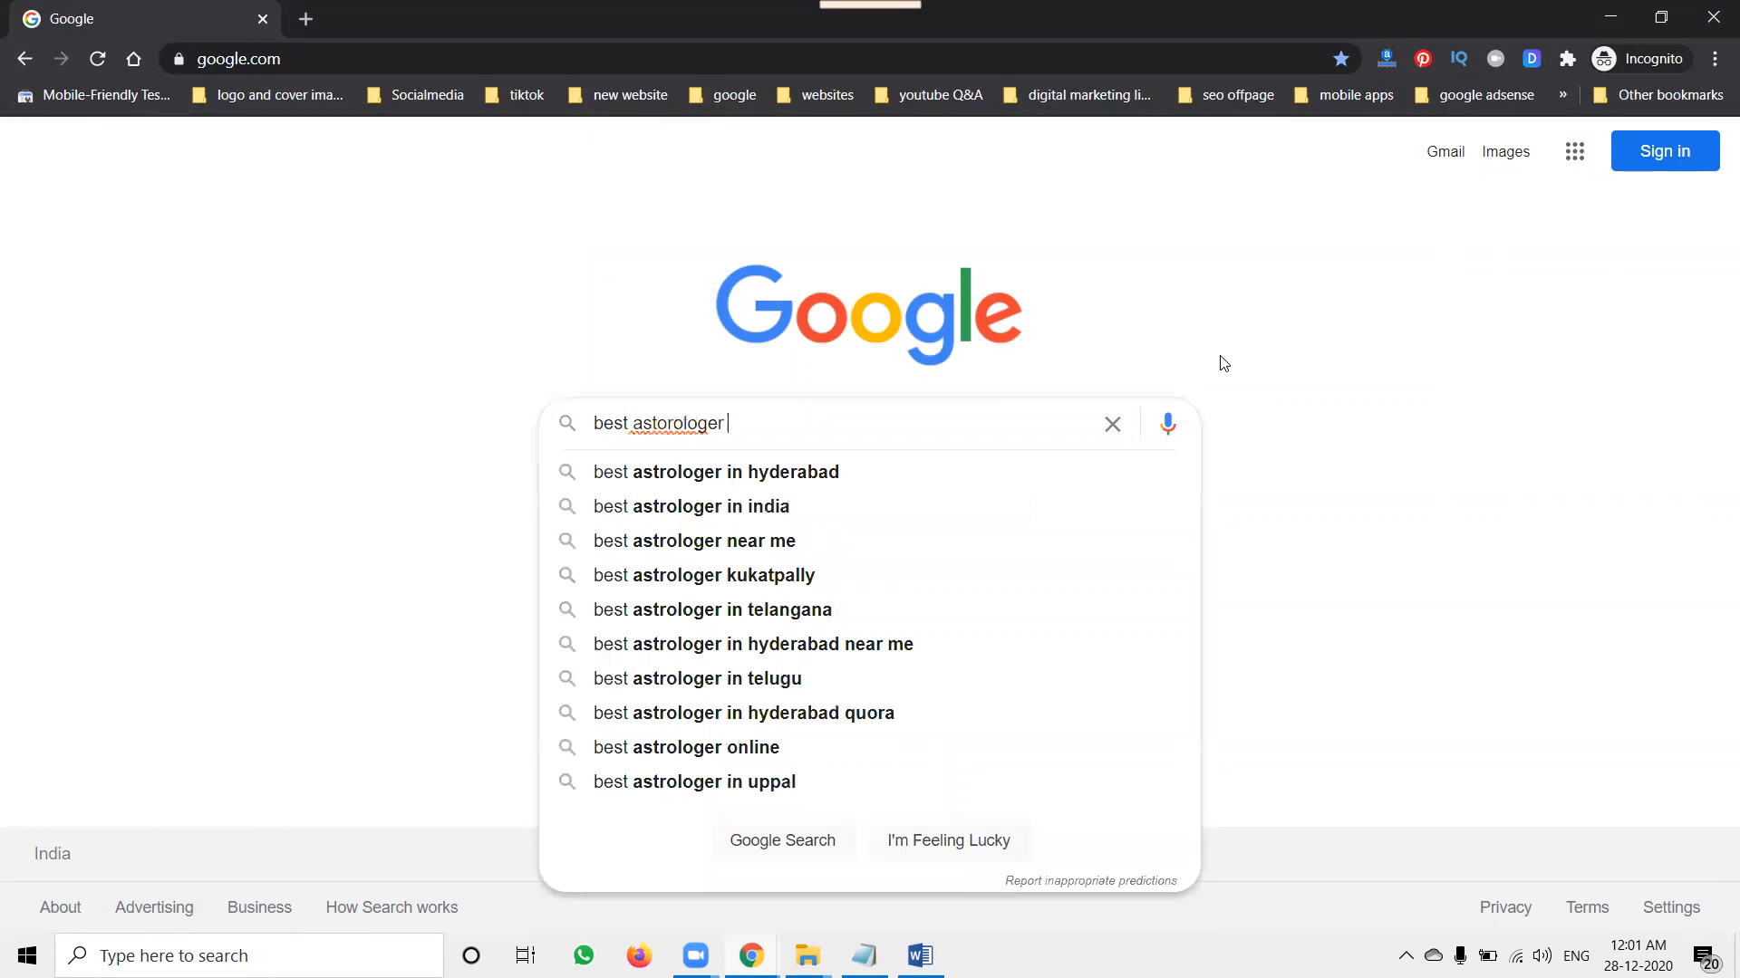
text(in hyderabad)
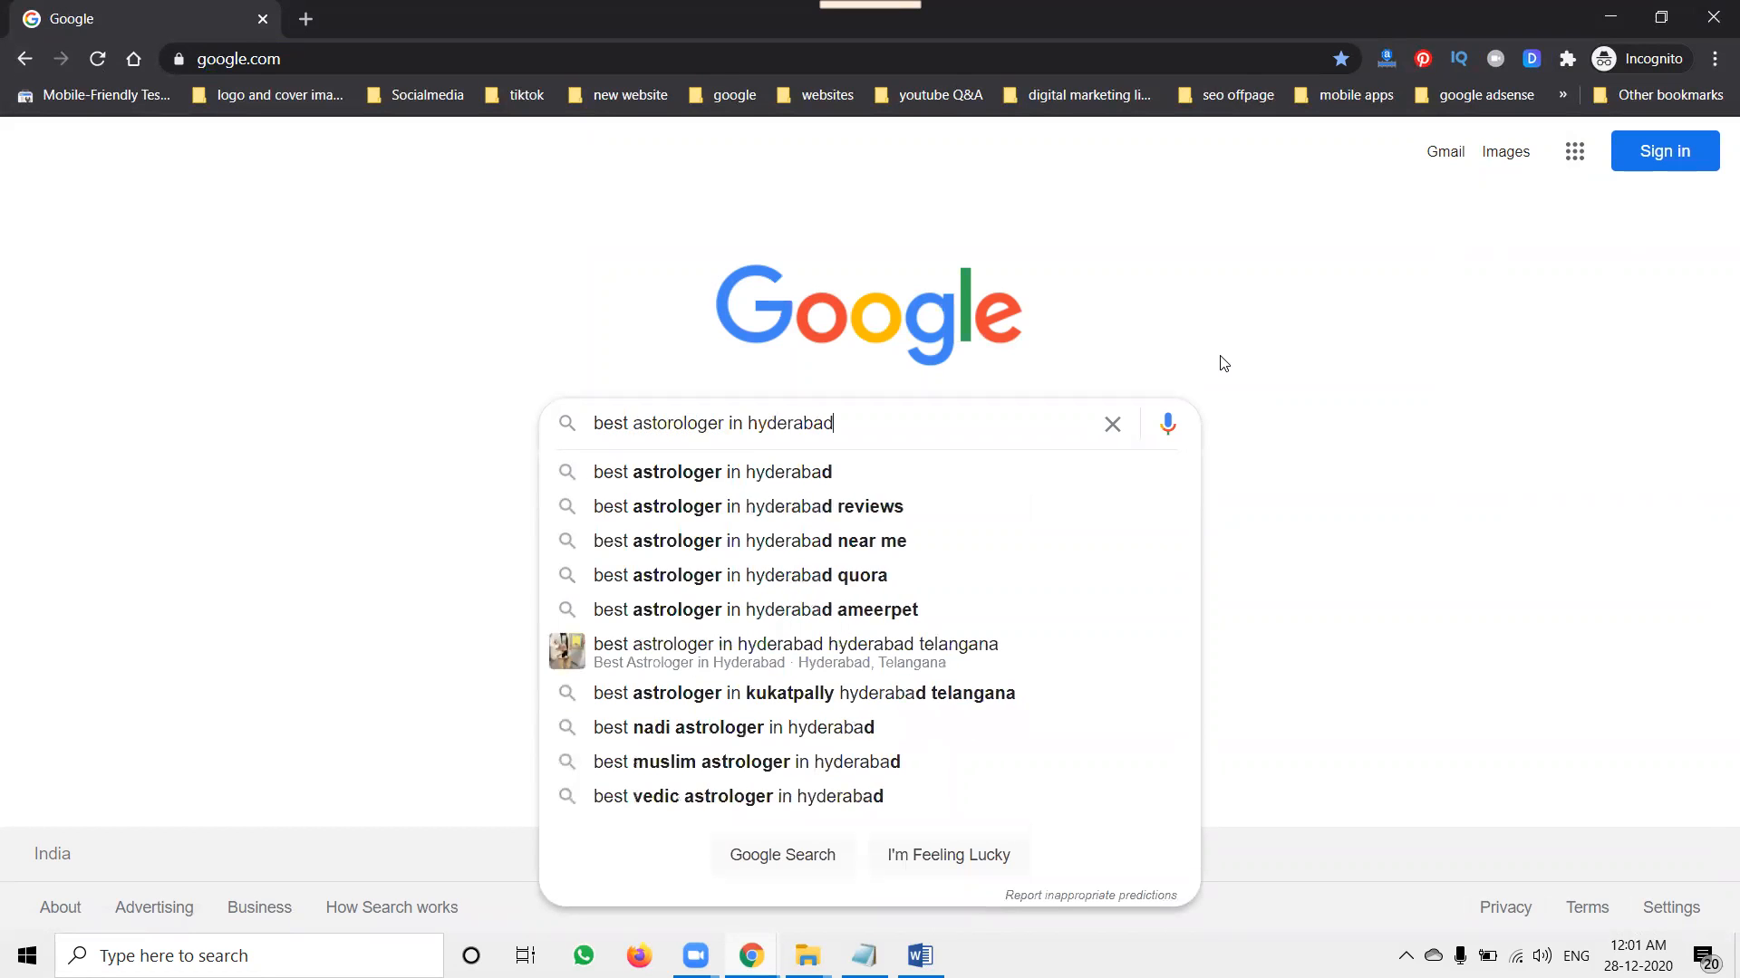
key(Return)
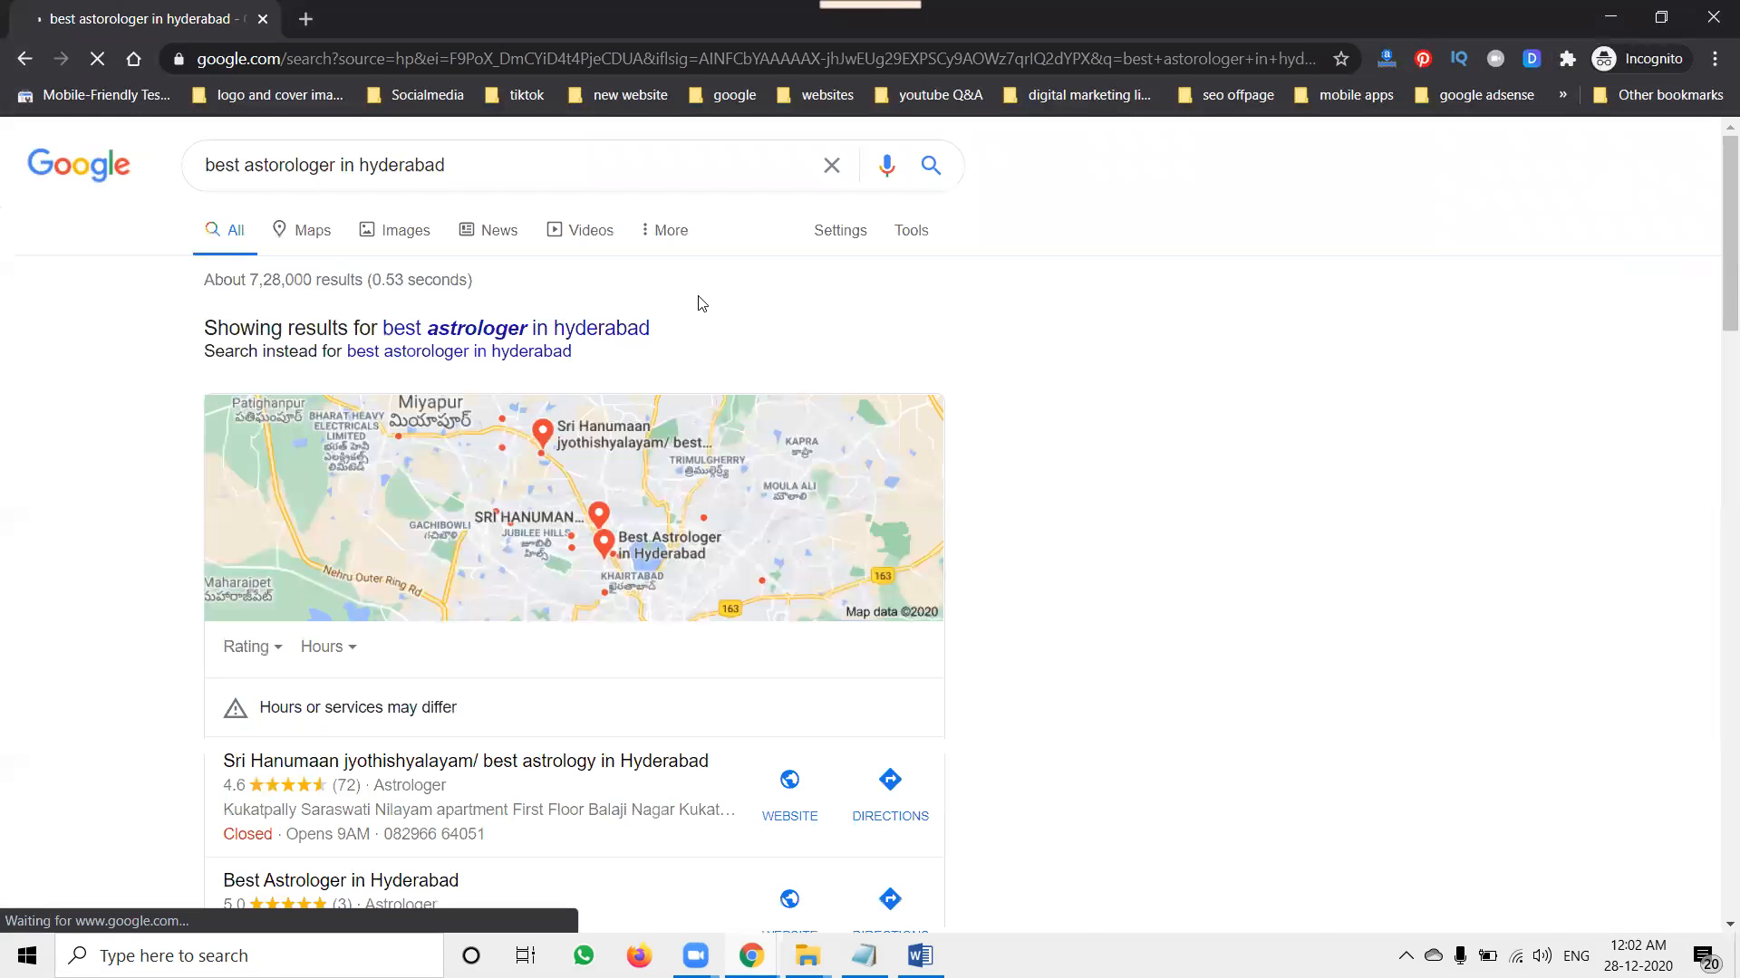
click(507, 327)
scroll(97, 358, down, 20)
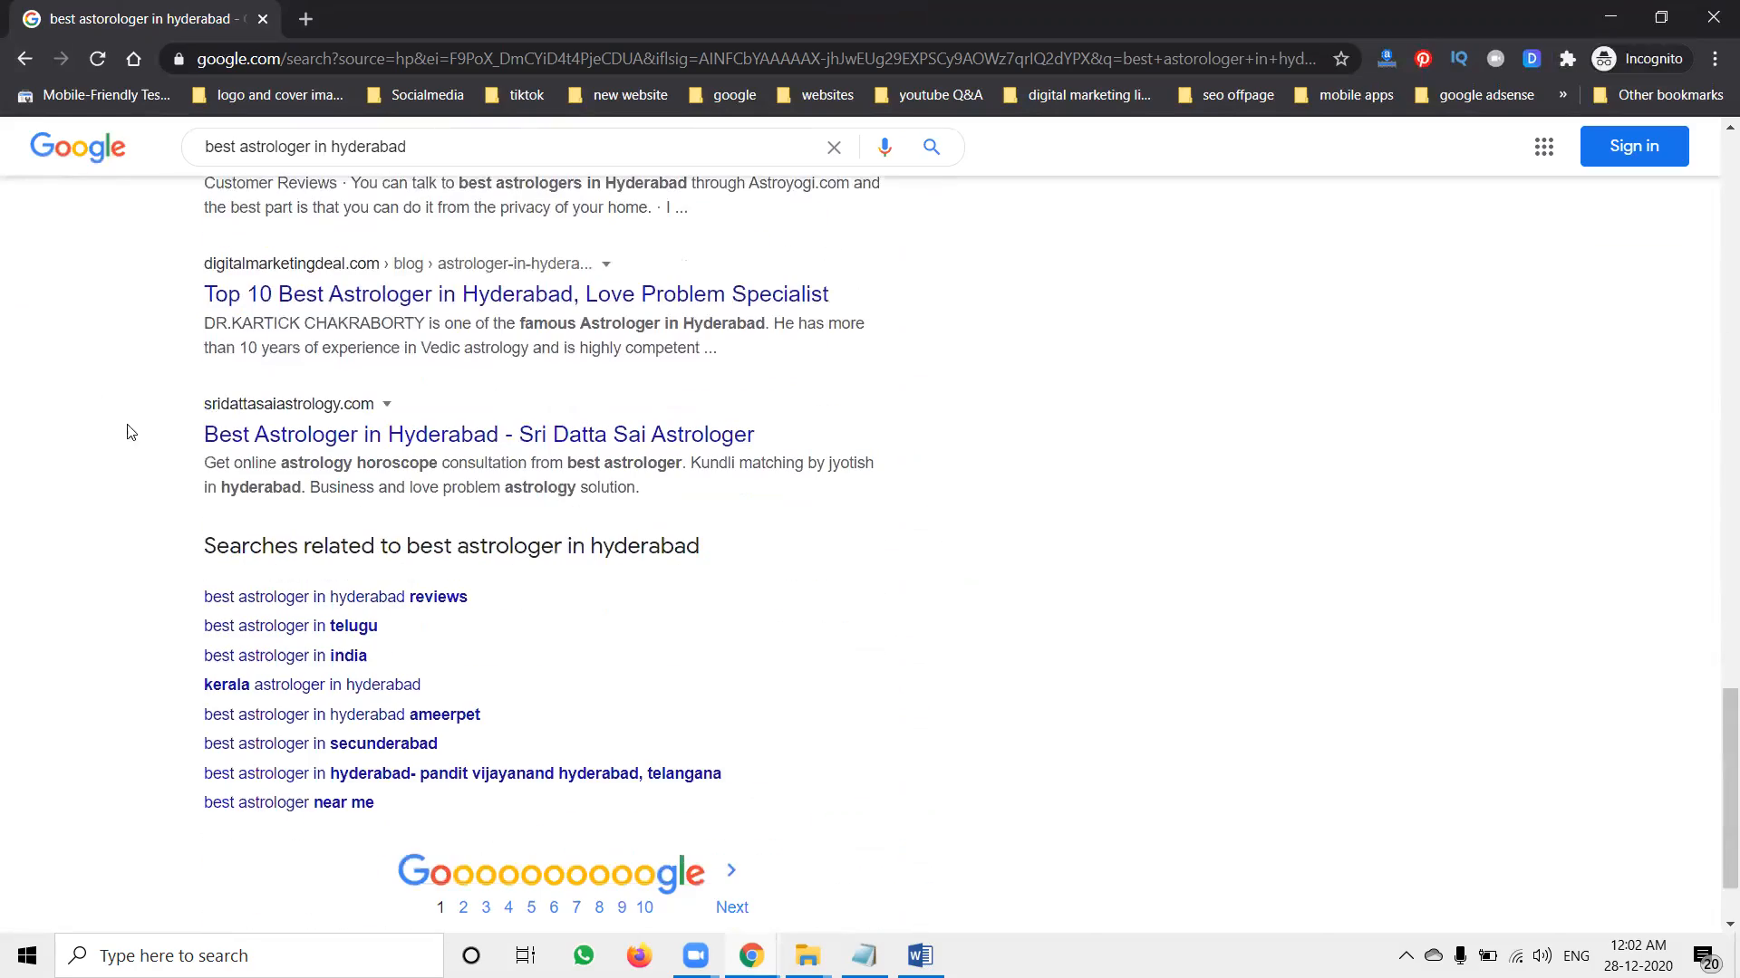
scroll(266, 491, up, 10)
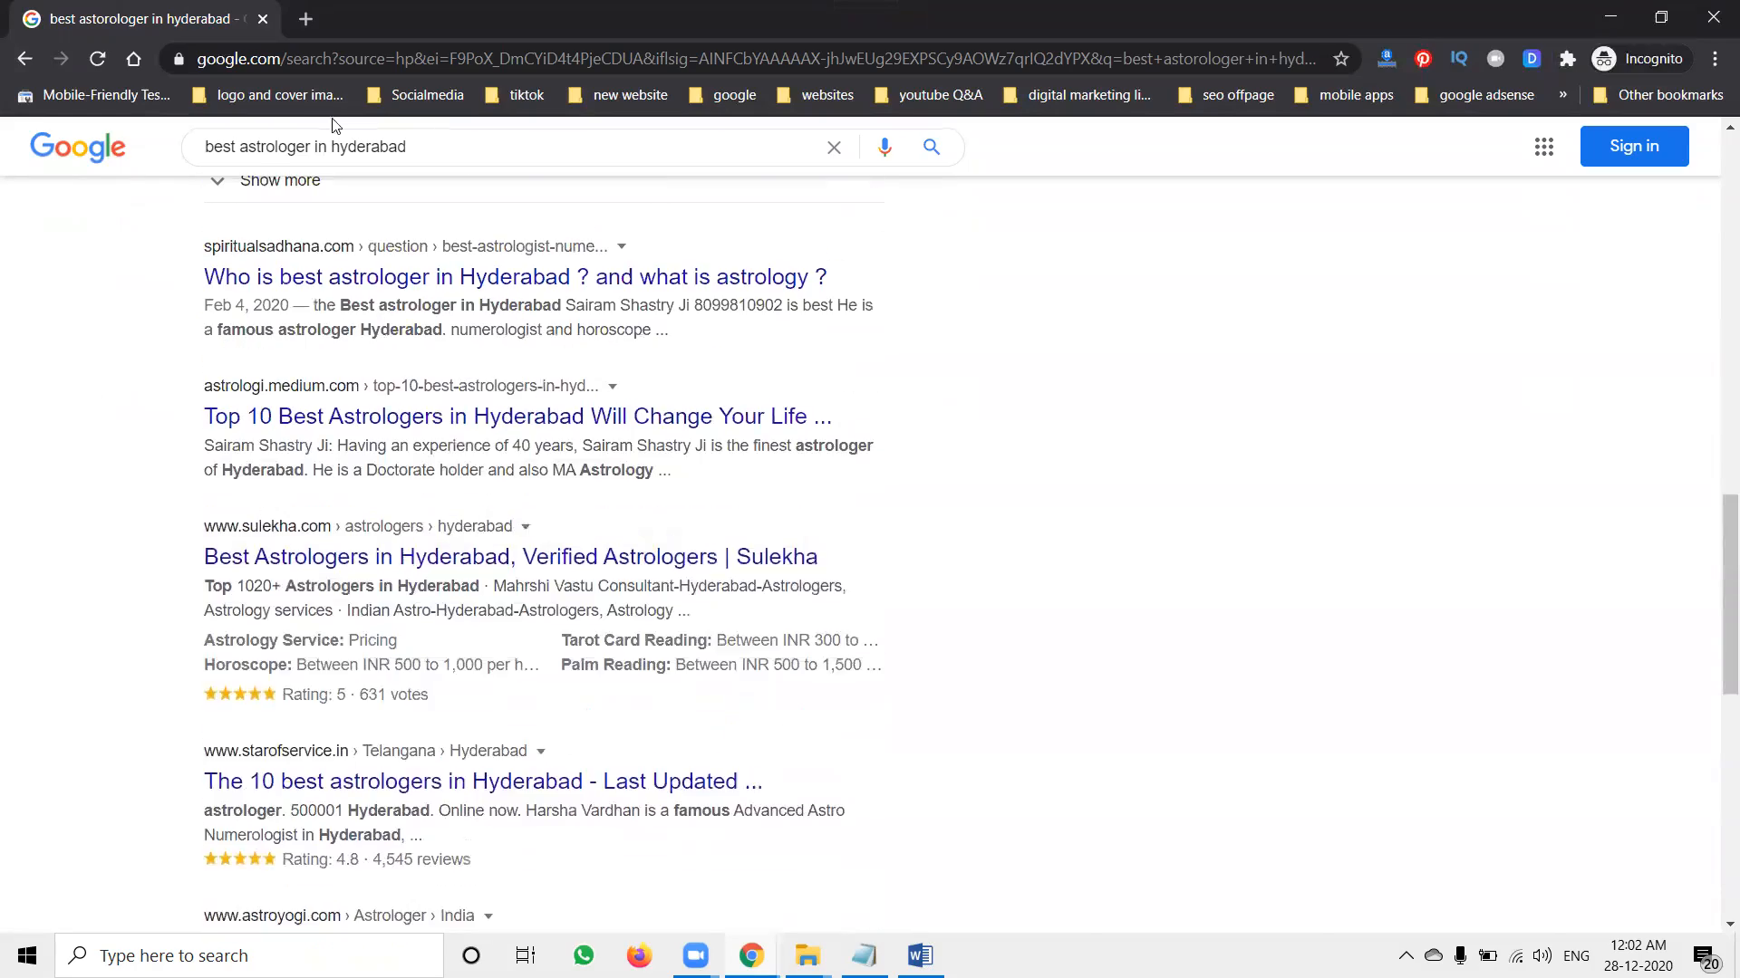
Step: Change the search location to run the query "best astrologer in usa"
double_click(371, 146)
text(usa)
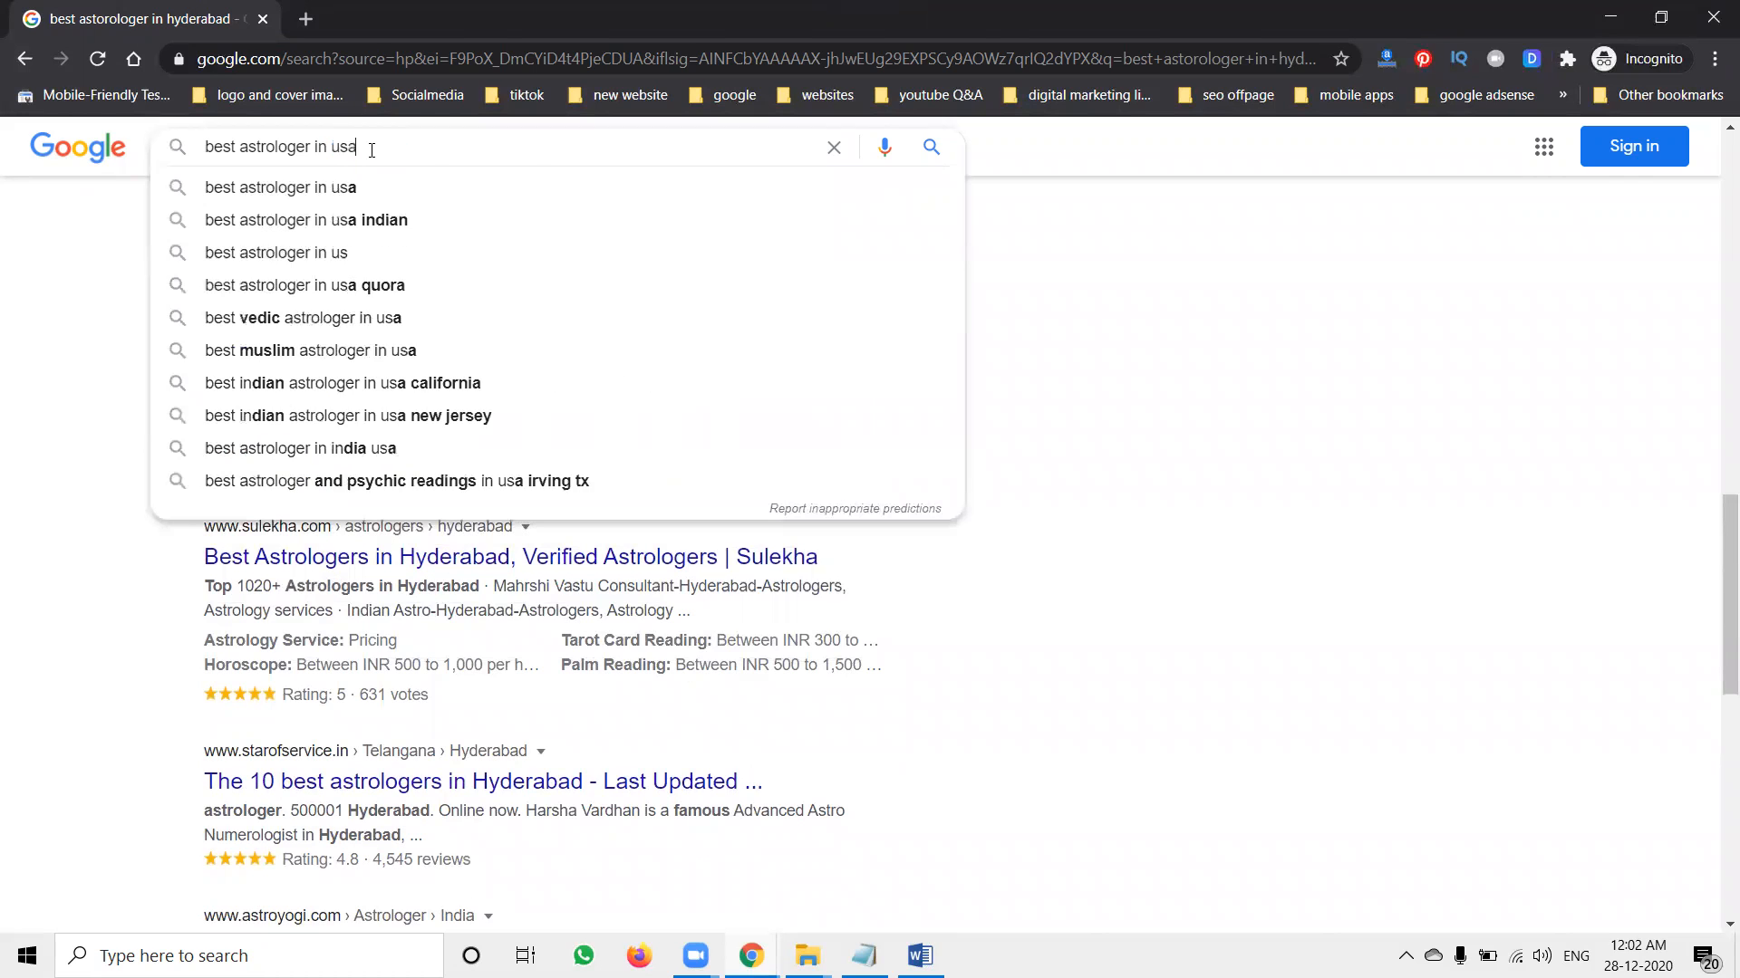
key(Return)
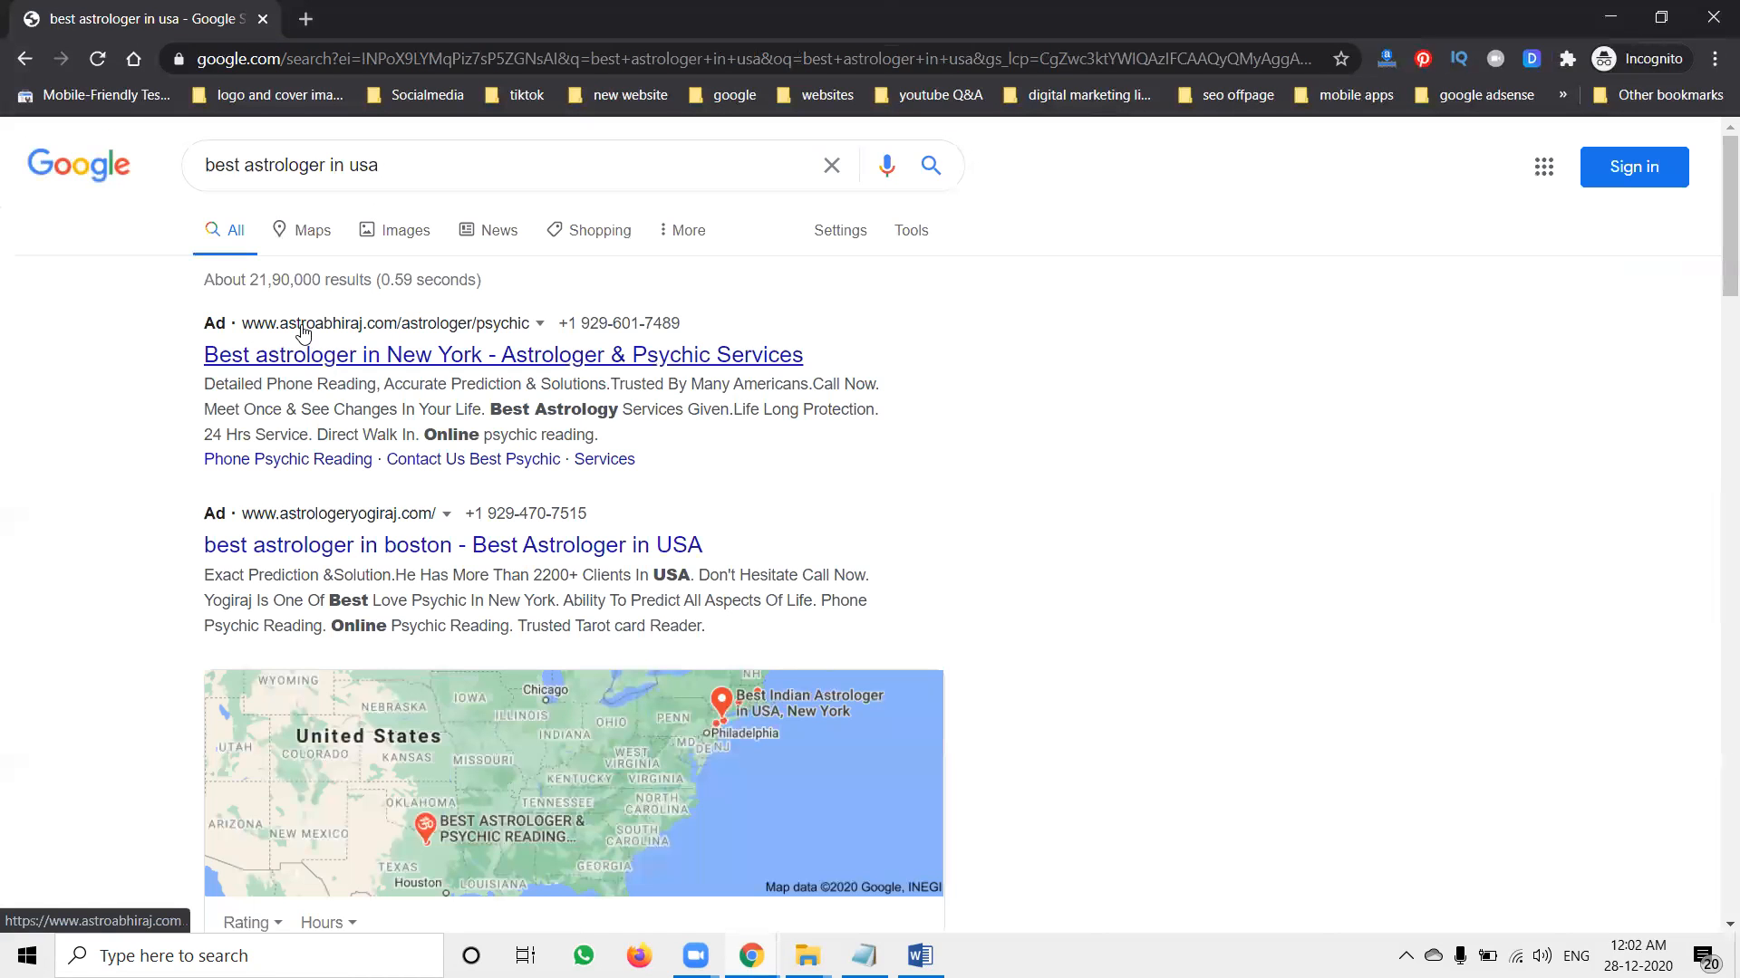
Step: Examine the ads, map listings and organic results for the USA astrologer search
scroll(109, 443, down, 5)
scroll(109, 443, down, 14)
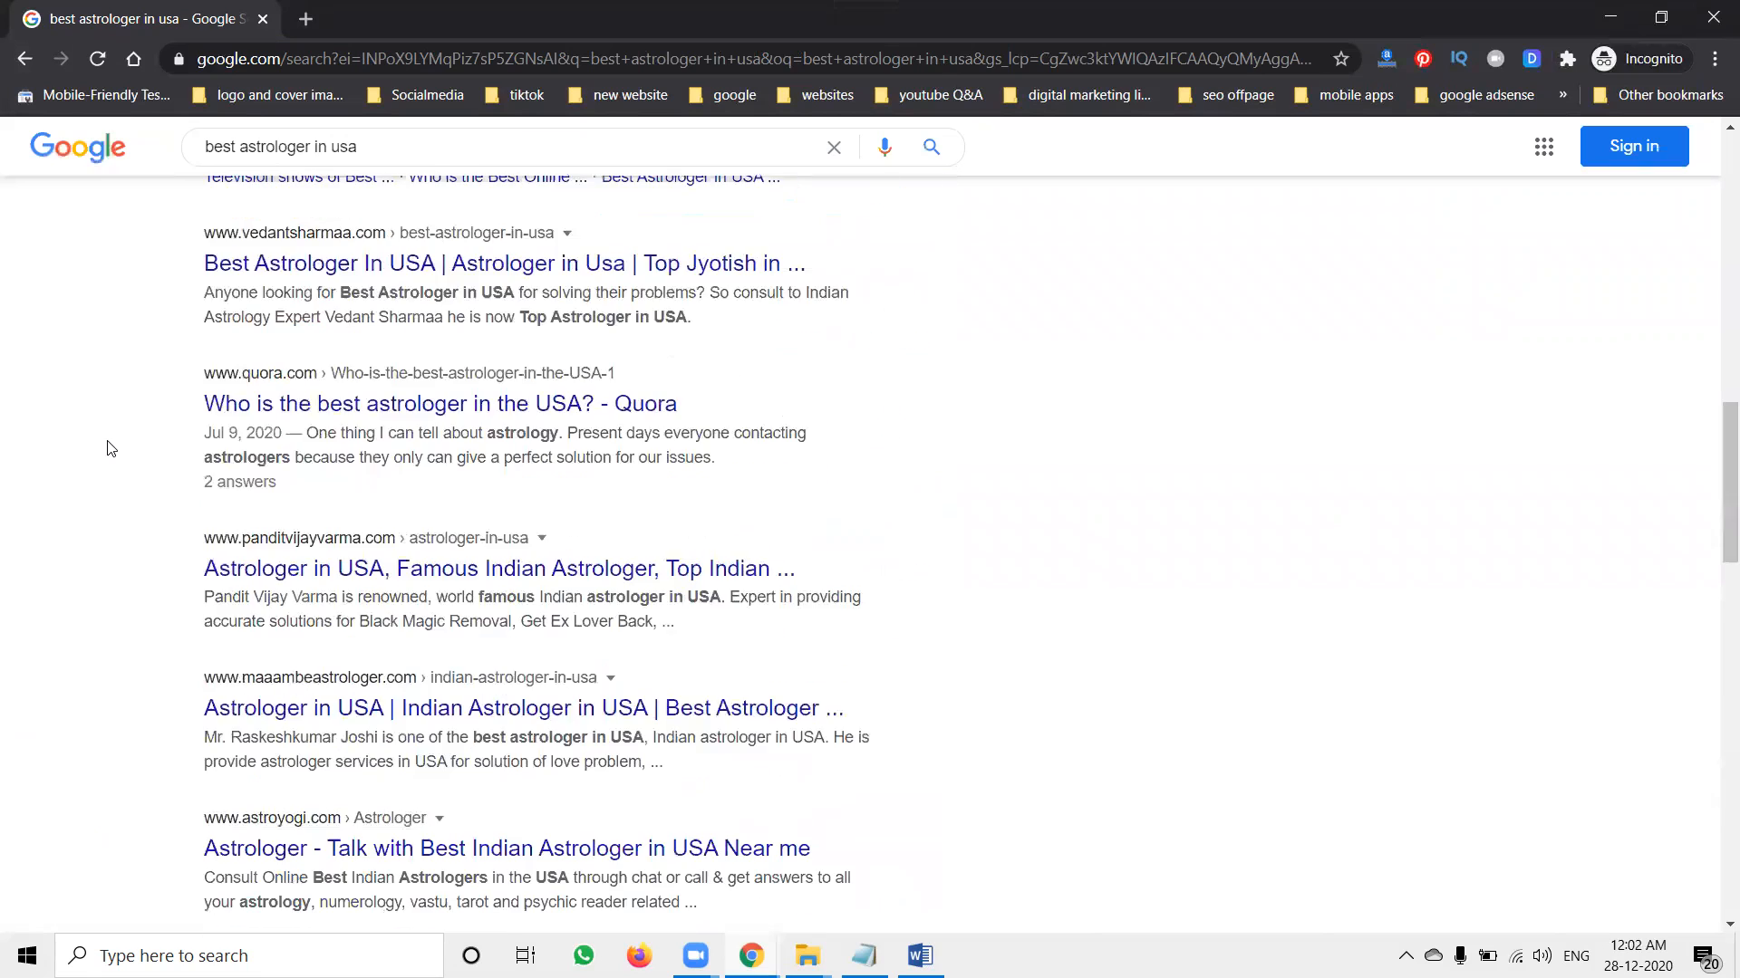
scroll(109, 463, down, 3)
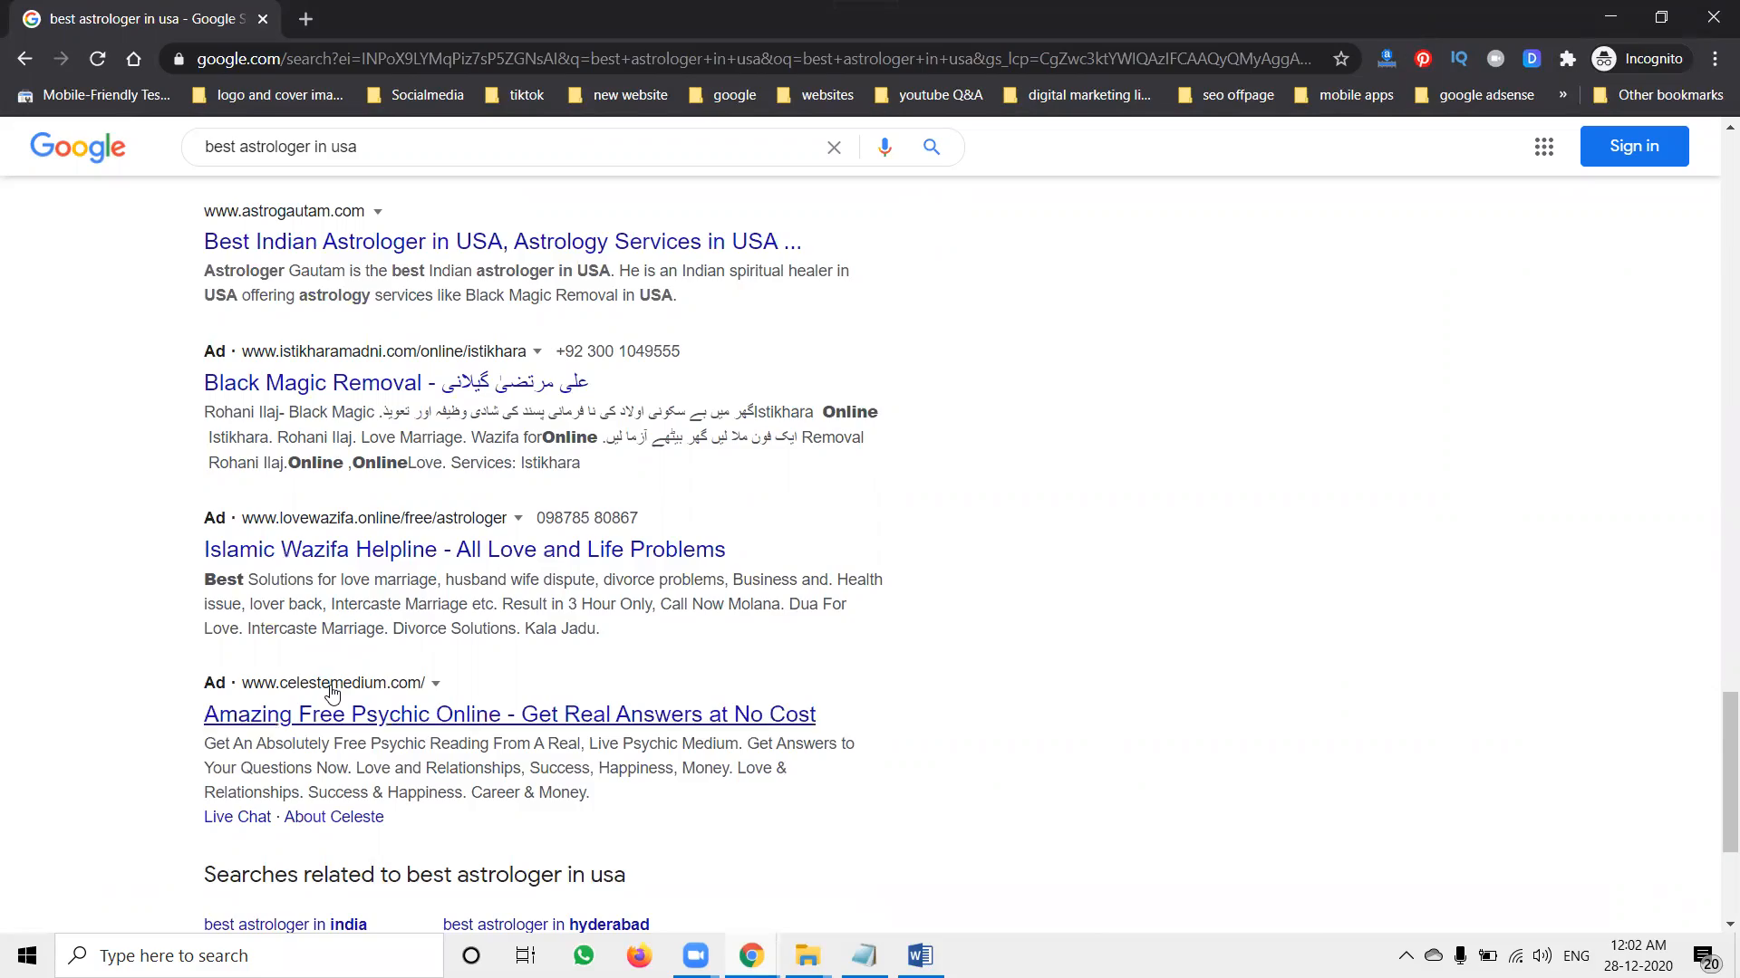
scroll(313, 638, up, 5)
scroll(313, 638, up, 8)
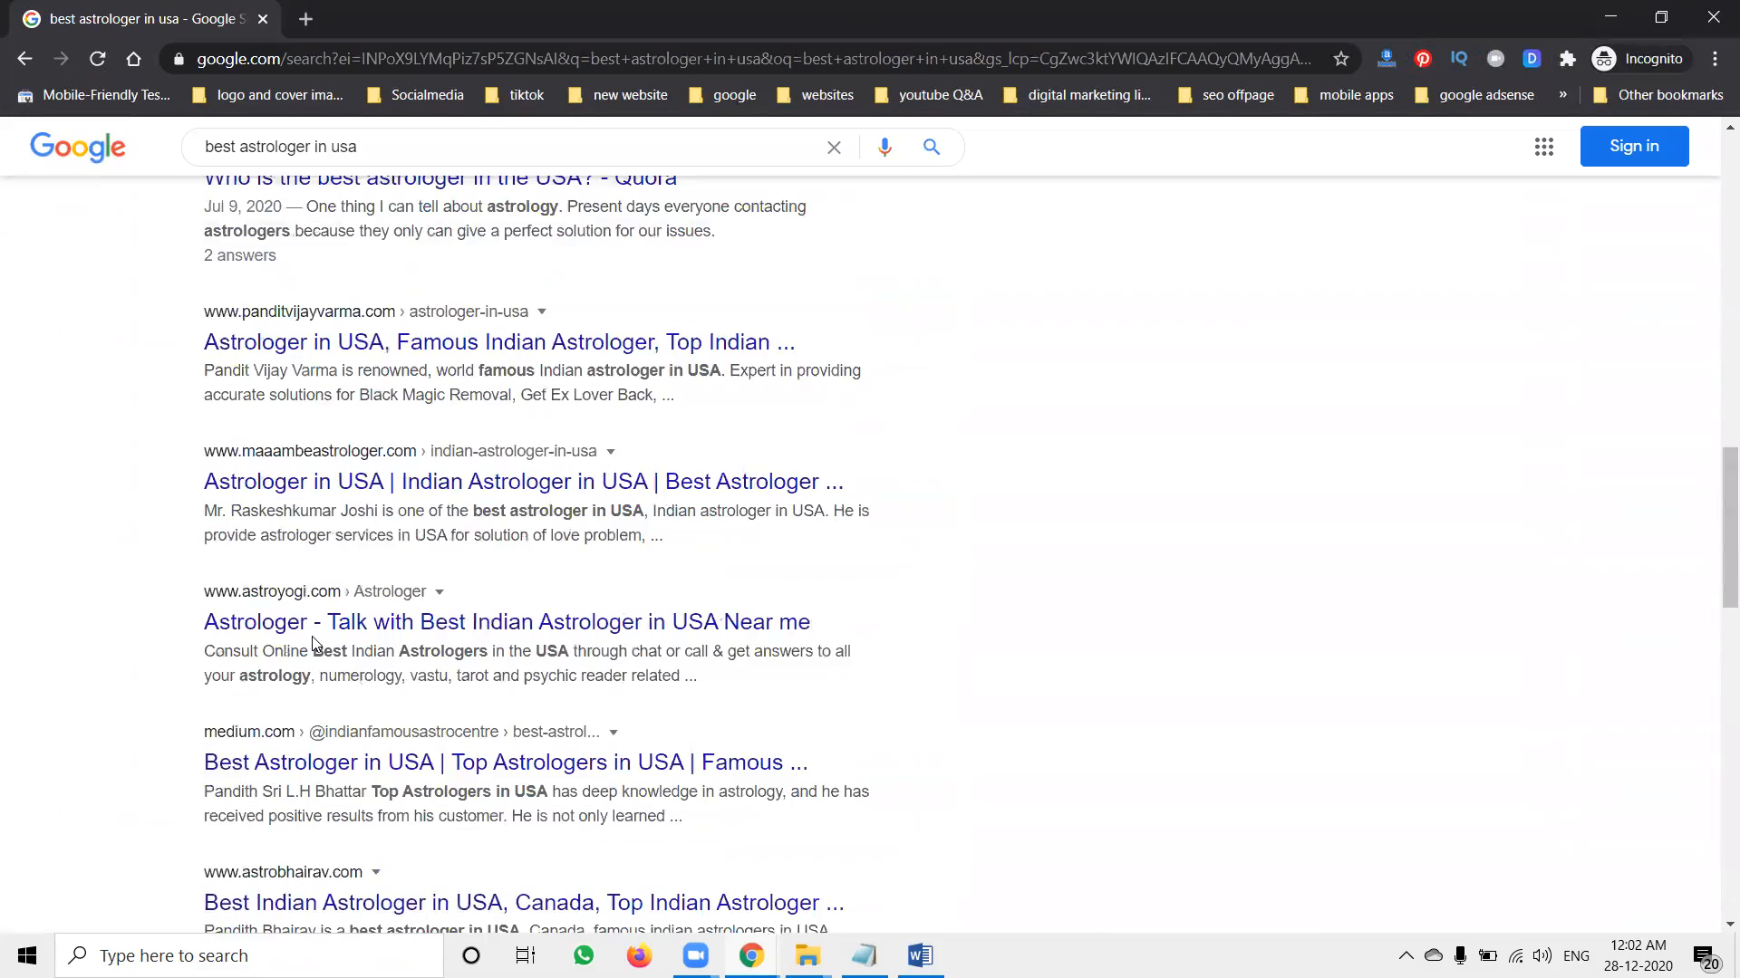
scroll(314, 652, down, 7)
scroll(314, 661, down, 3)
scroll(315, 661, up, 18)
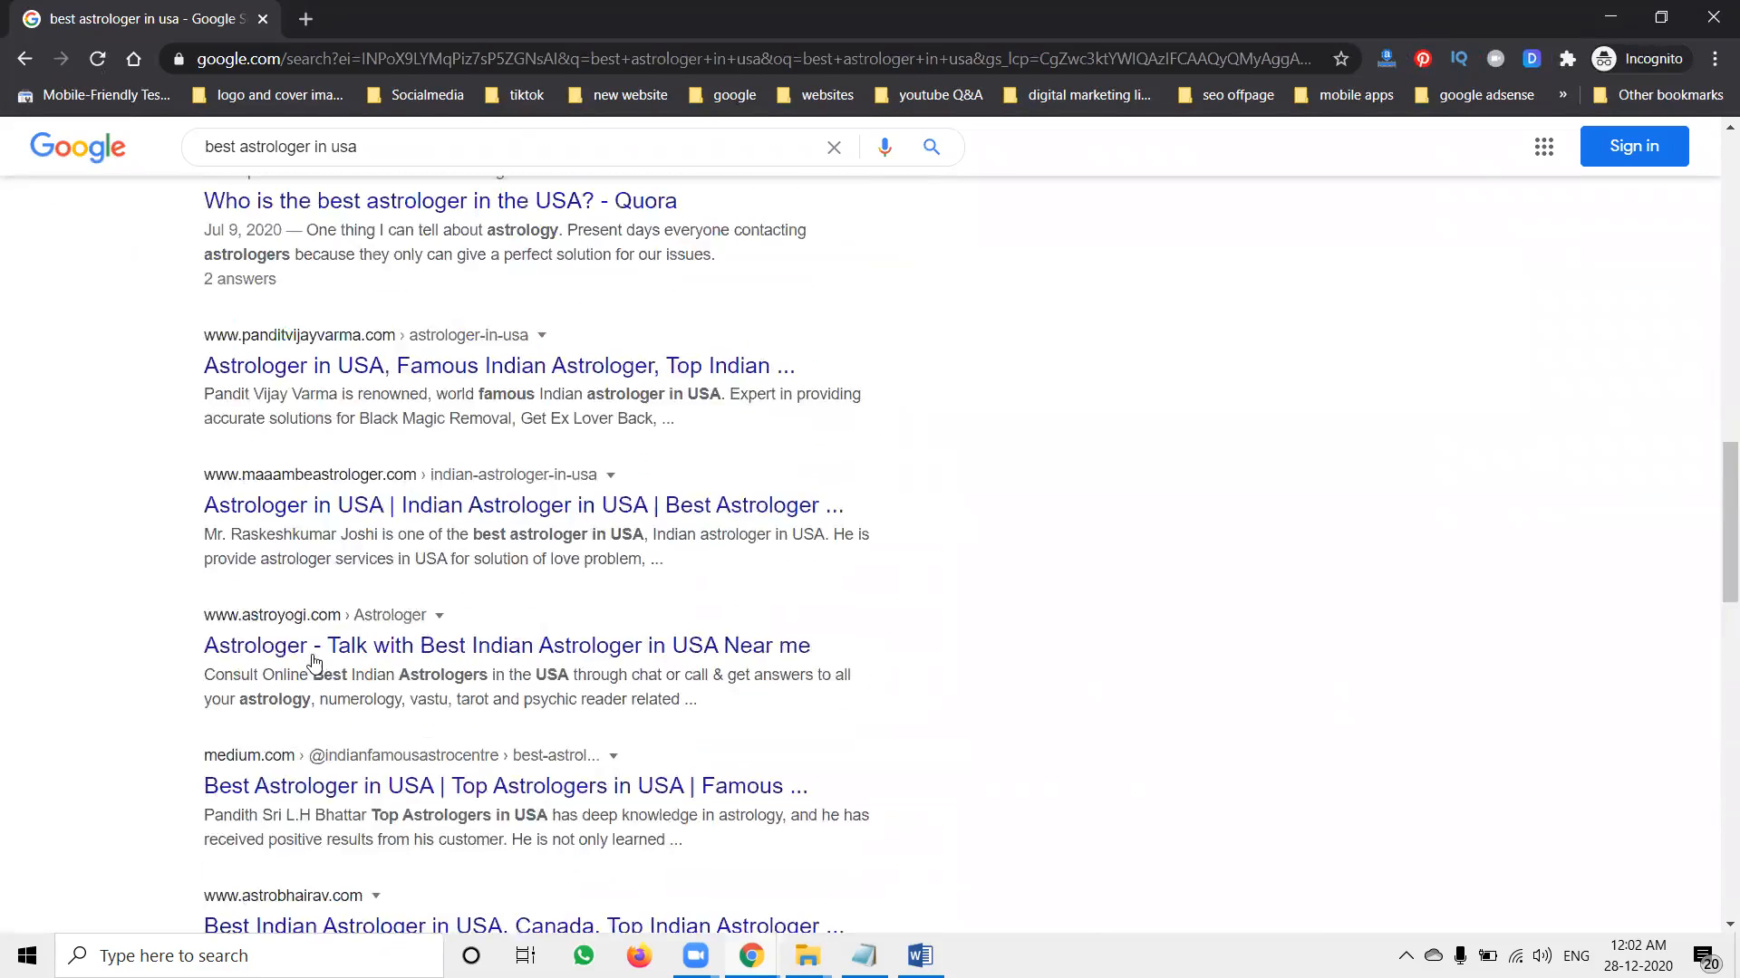
scroll(313, 662, down, 4)
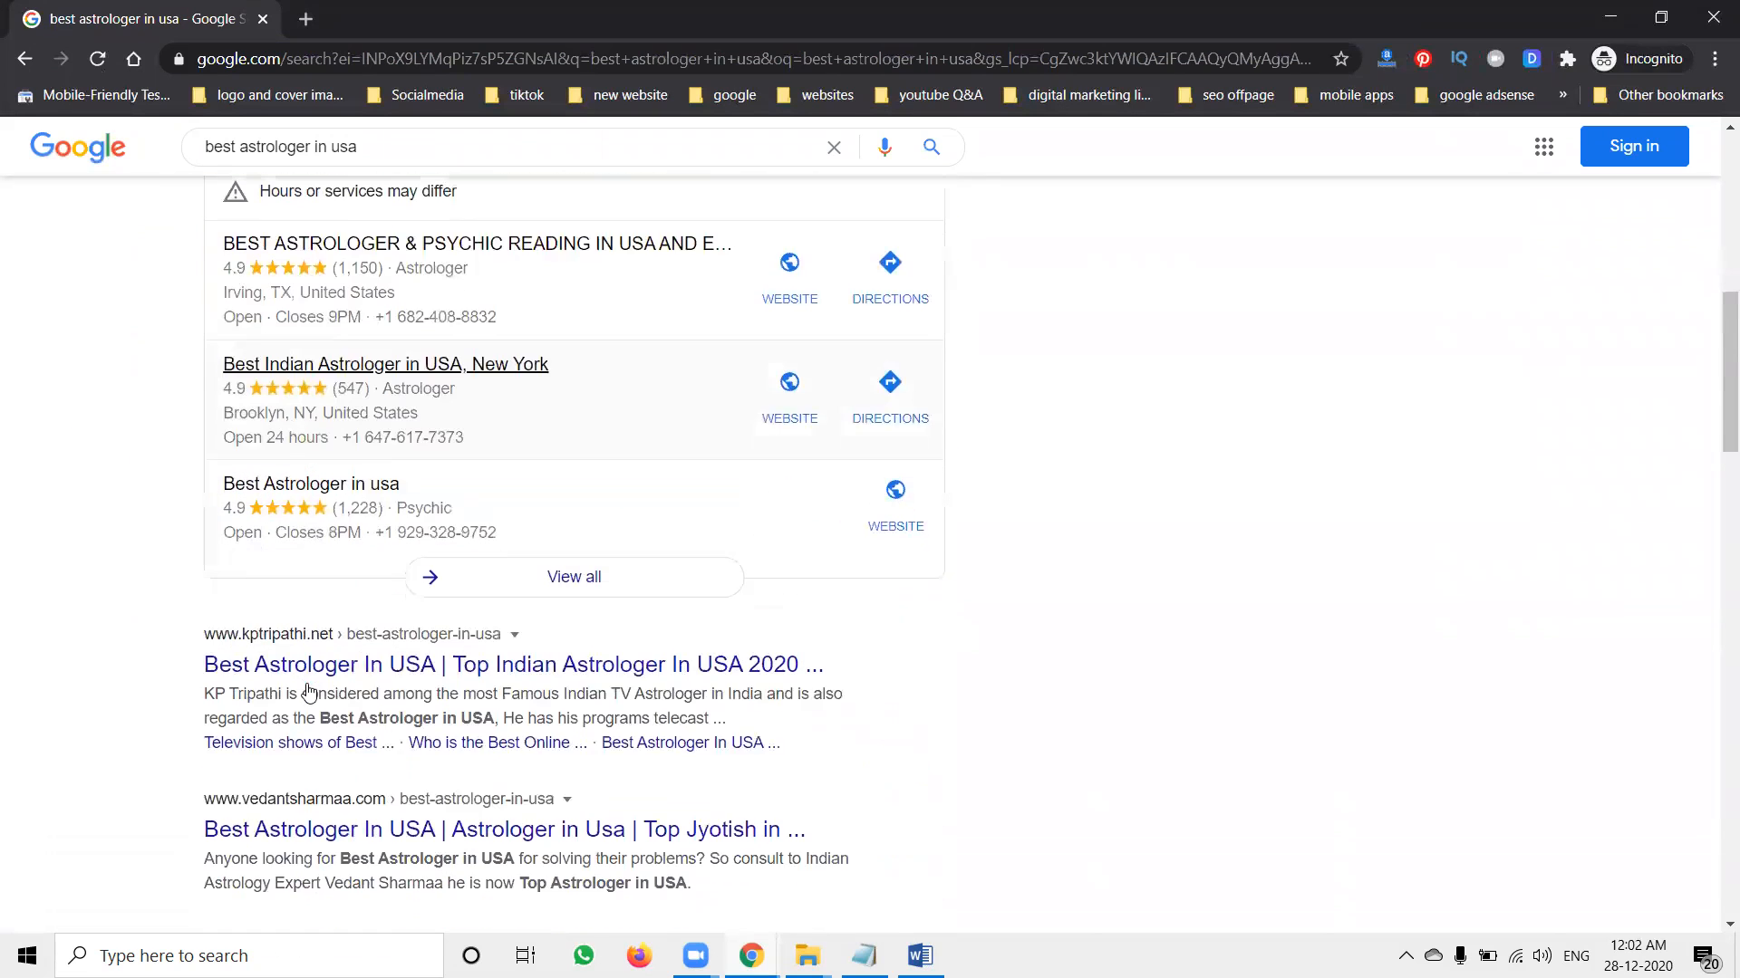
scroll(308, 691, down, 4)
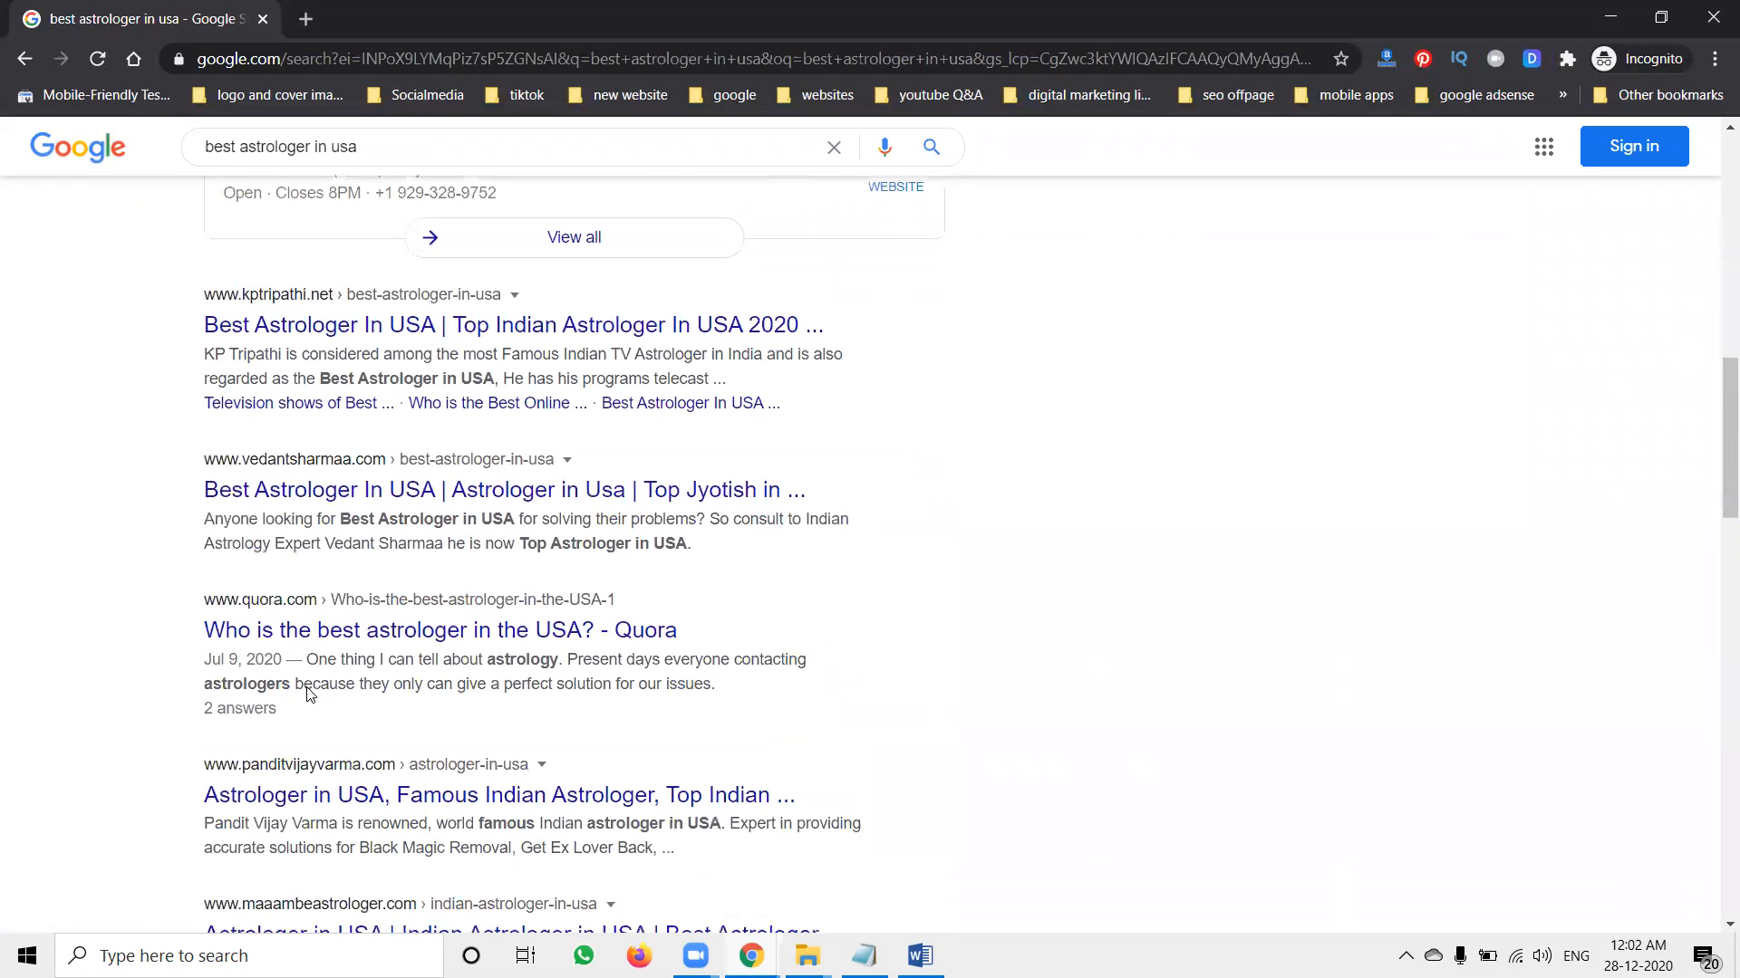
Step: Change the search location to run the query "best astrologer in new york"
double_click(351, 148)
text(ne)
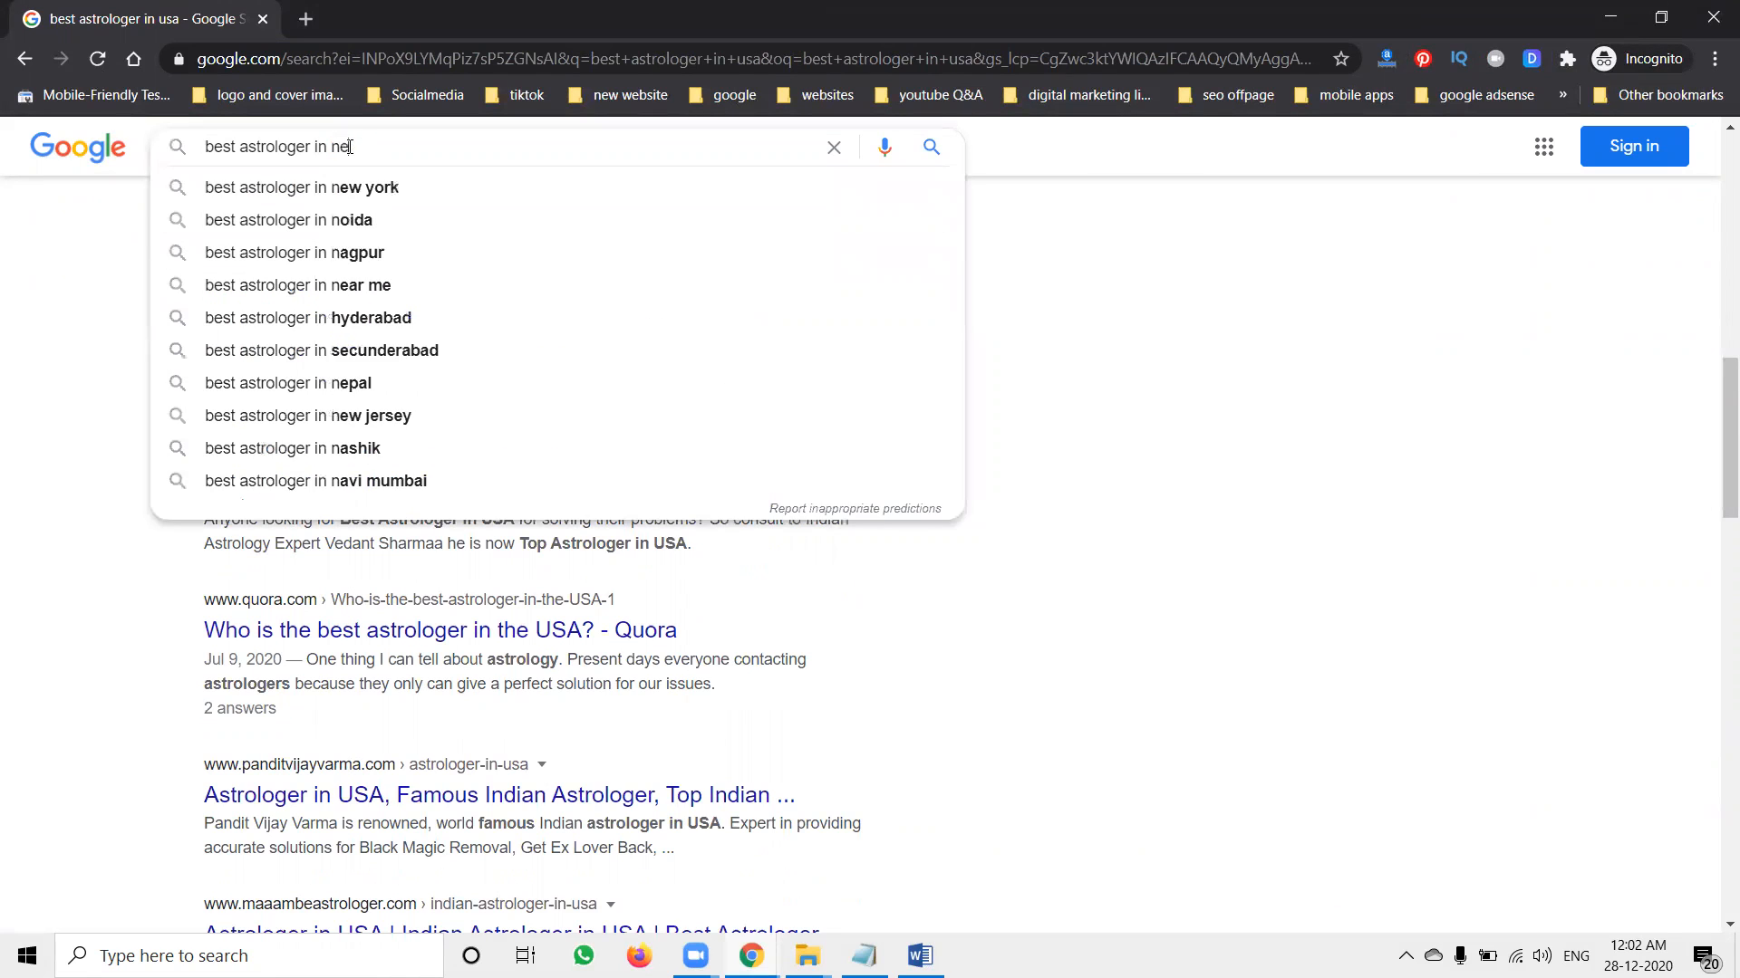
text(w york)
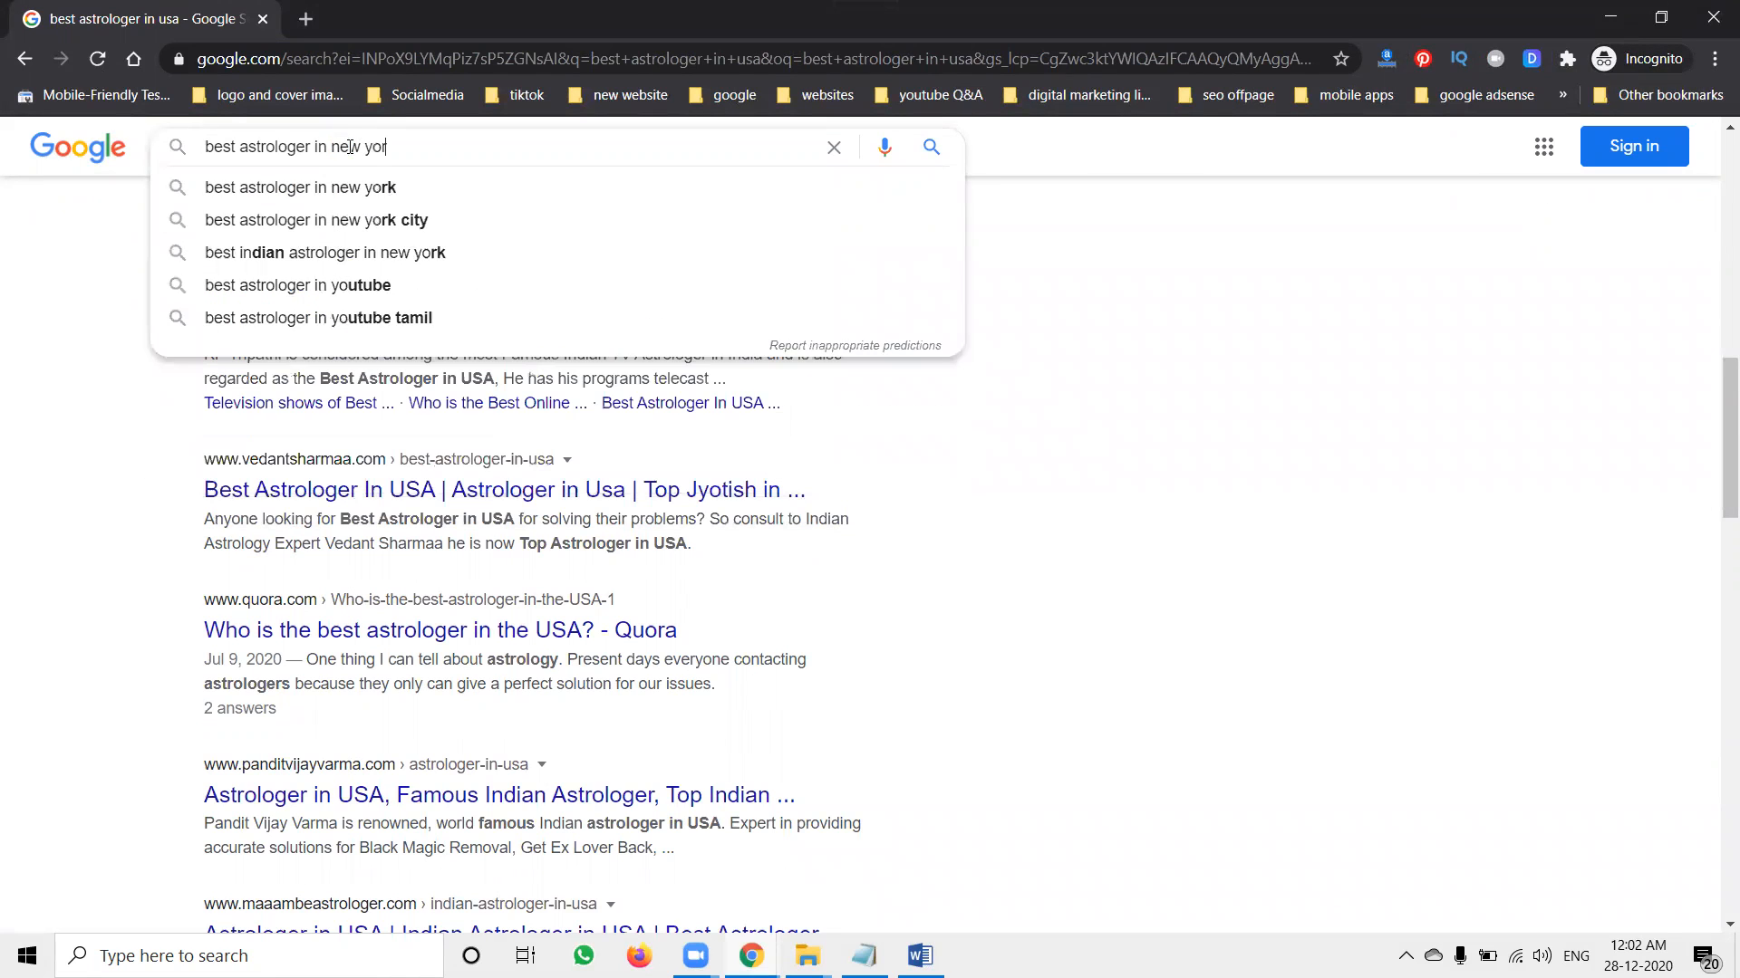
key(Return)
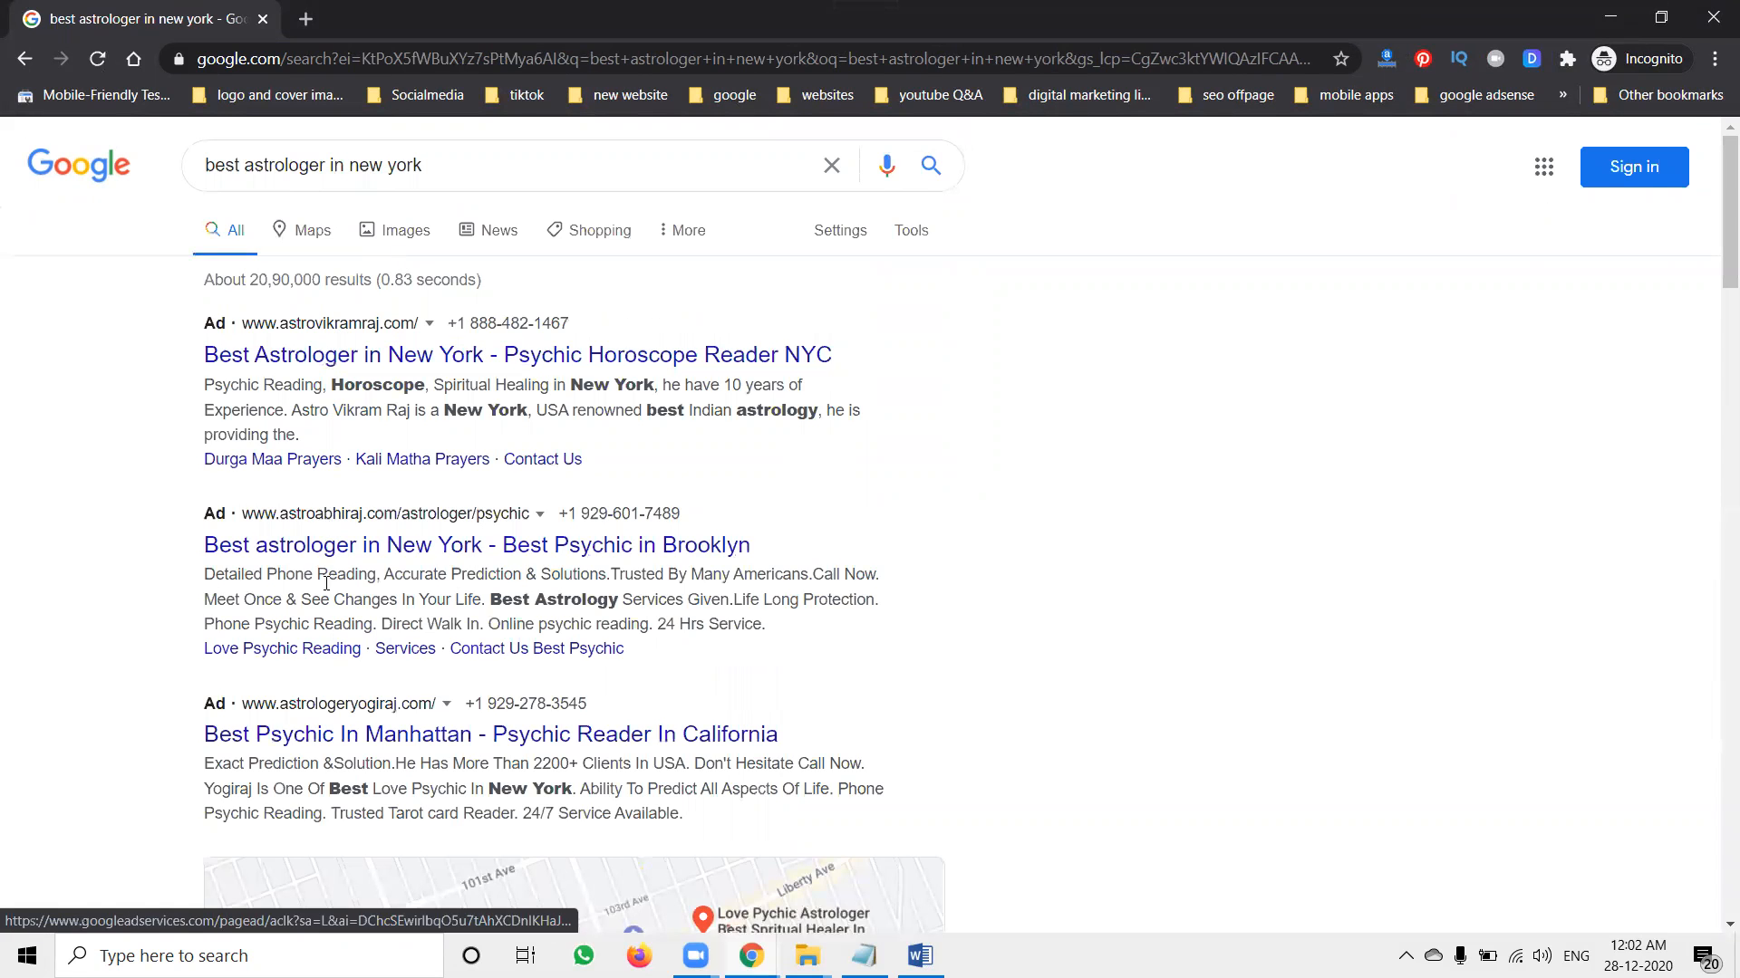
Step: Examine the New York astrologer results, down to the ads near the end of the page
scroll(335, 671, down, 13)
scroll(225, 405, down, 4)
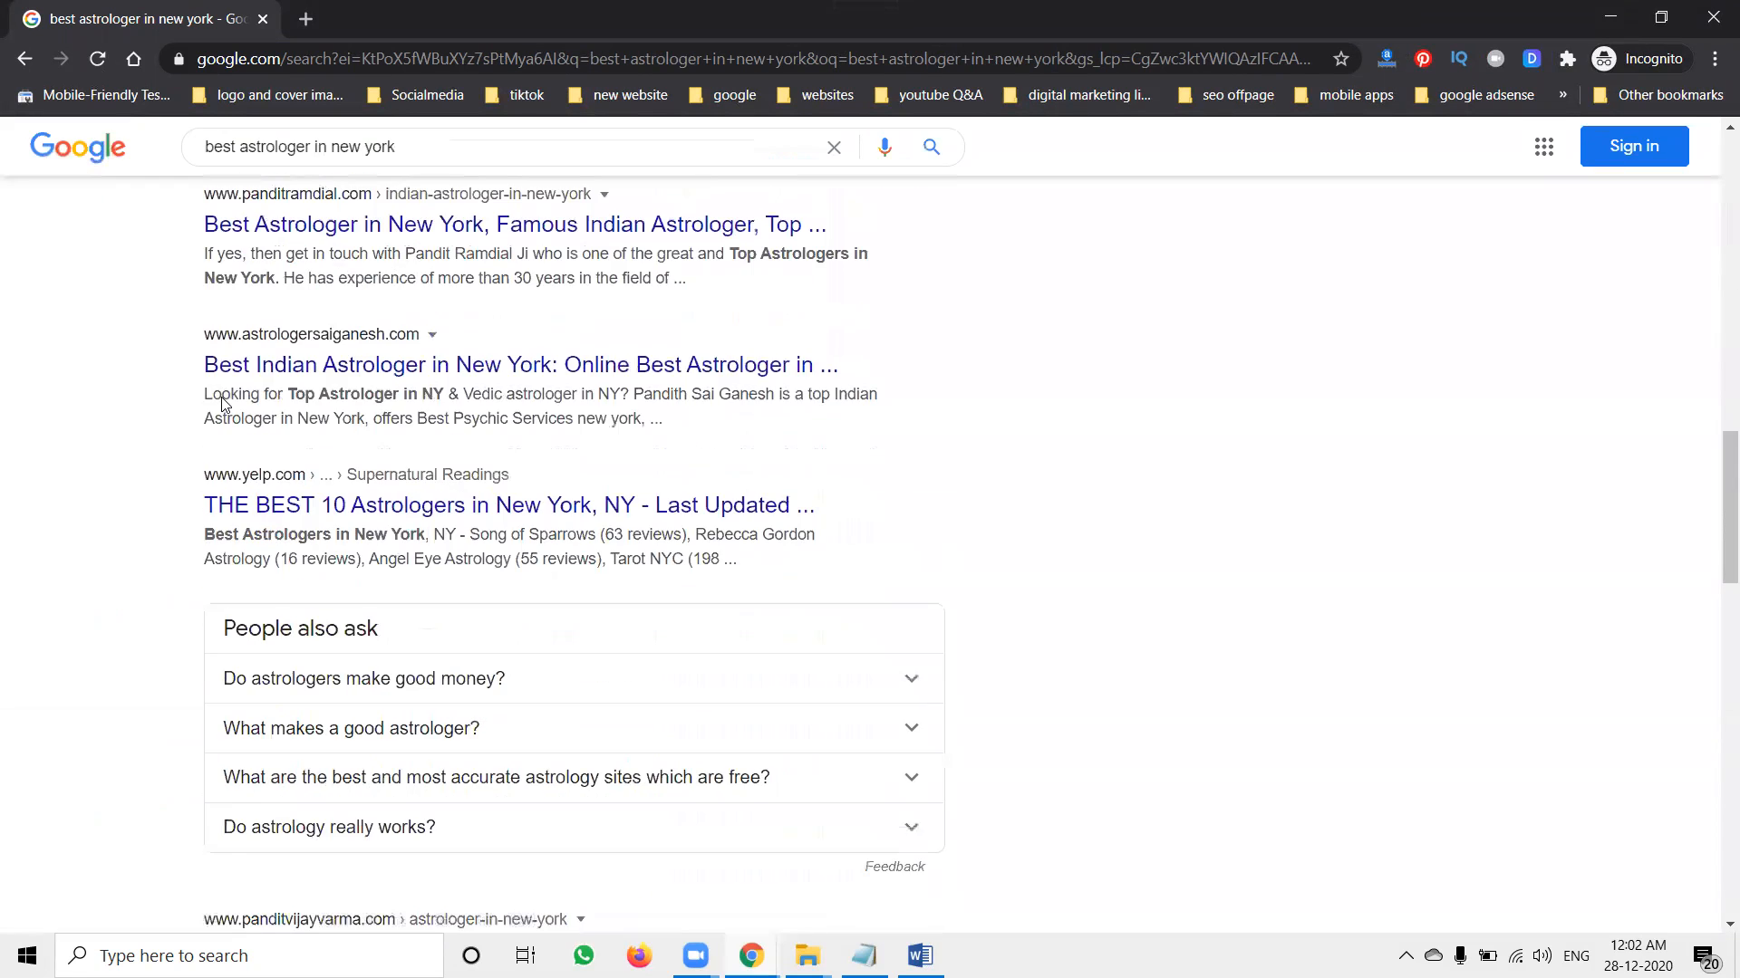
scroll(224, 405, up, 2)
scroll(225, 405, down, 9)
scroll(222, 418, down, 4)
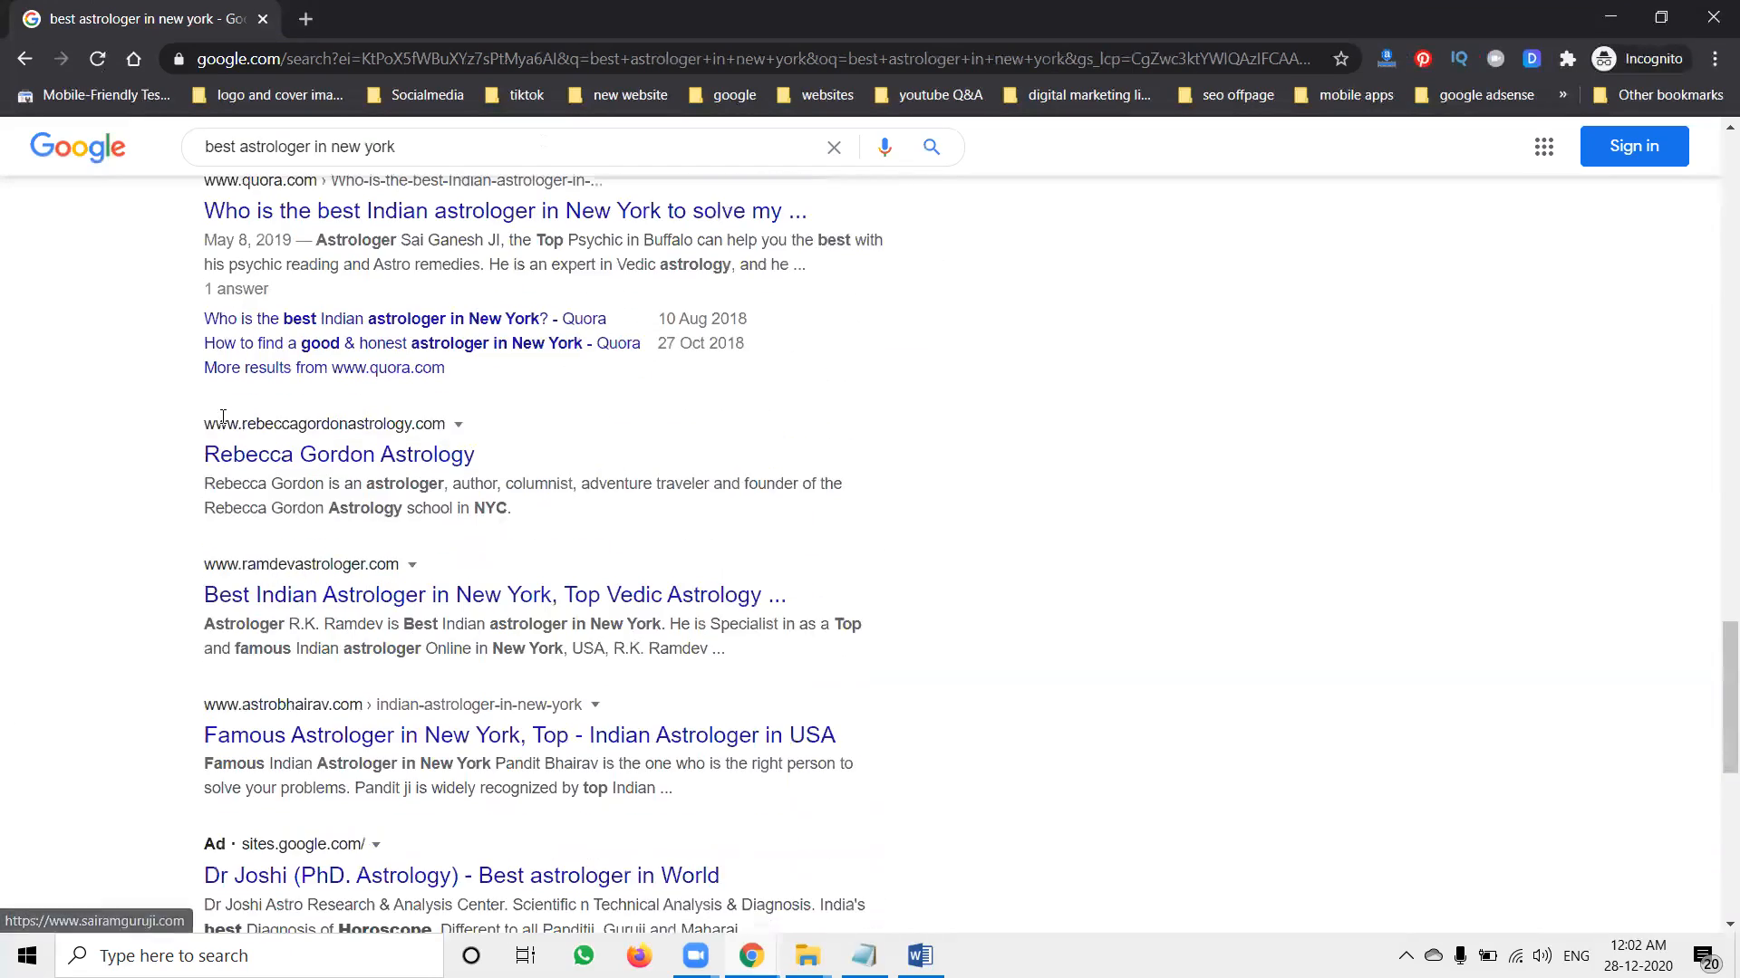
scroll(222, 420, down, 3)
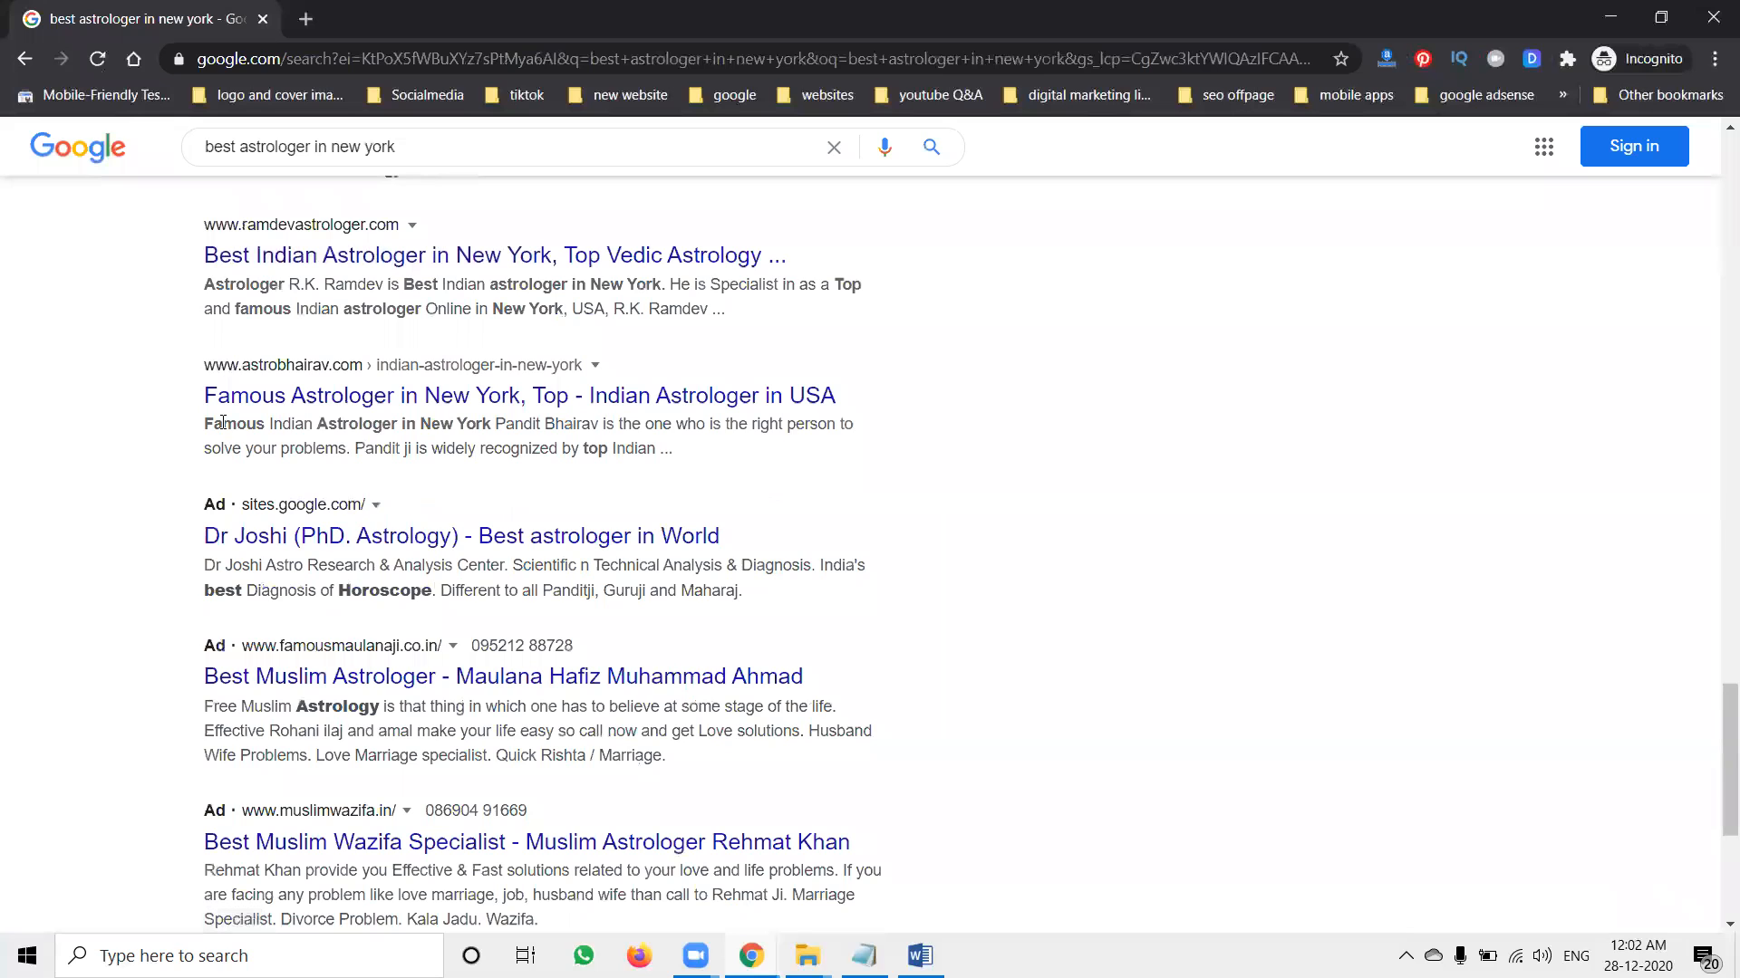
scroll(222, 422, down, 2)
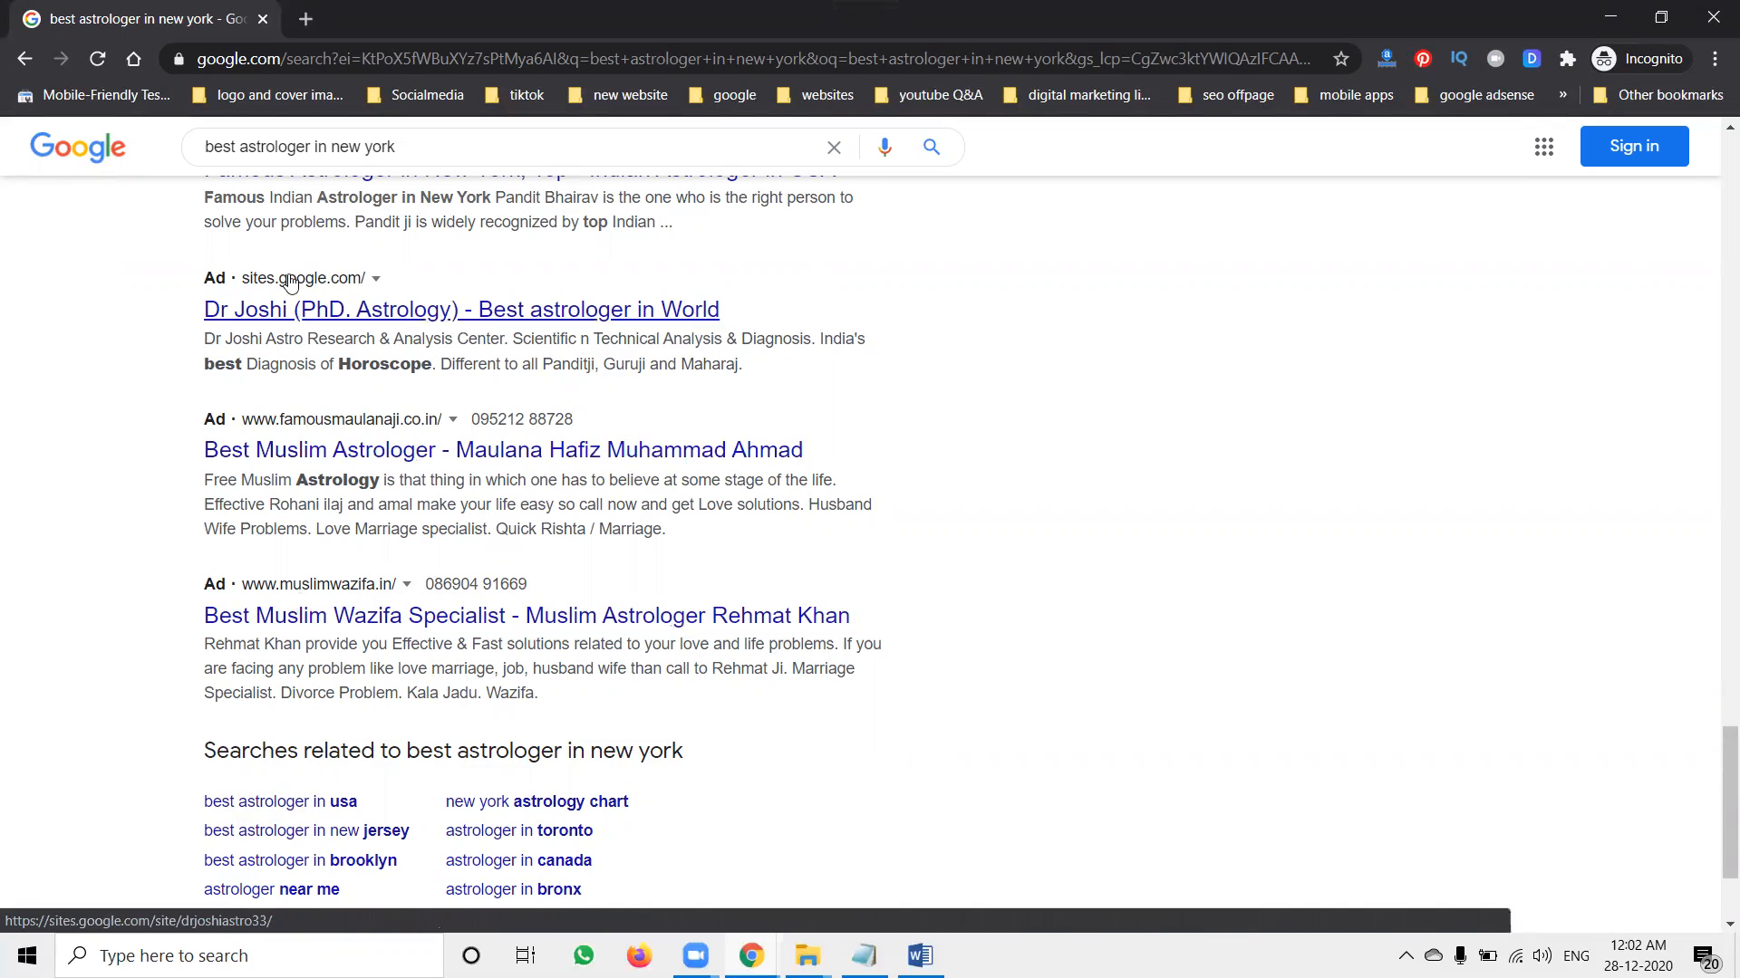
Step: Search Google for "digital marketing training usa" and look through its ads and organic results
click(285, 150)
text(d)
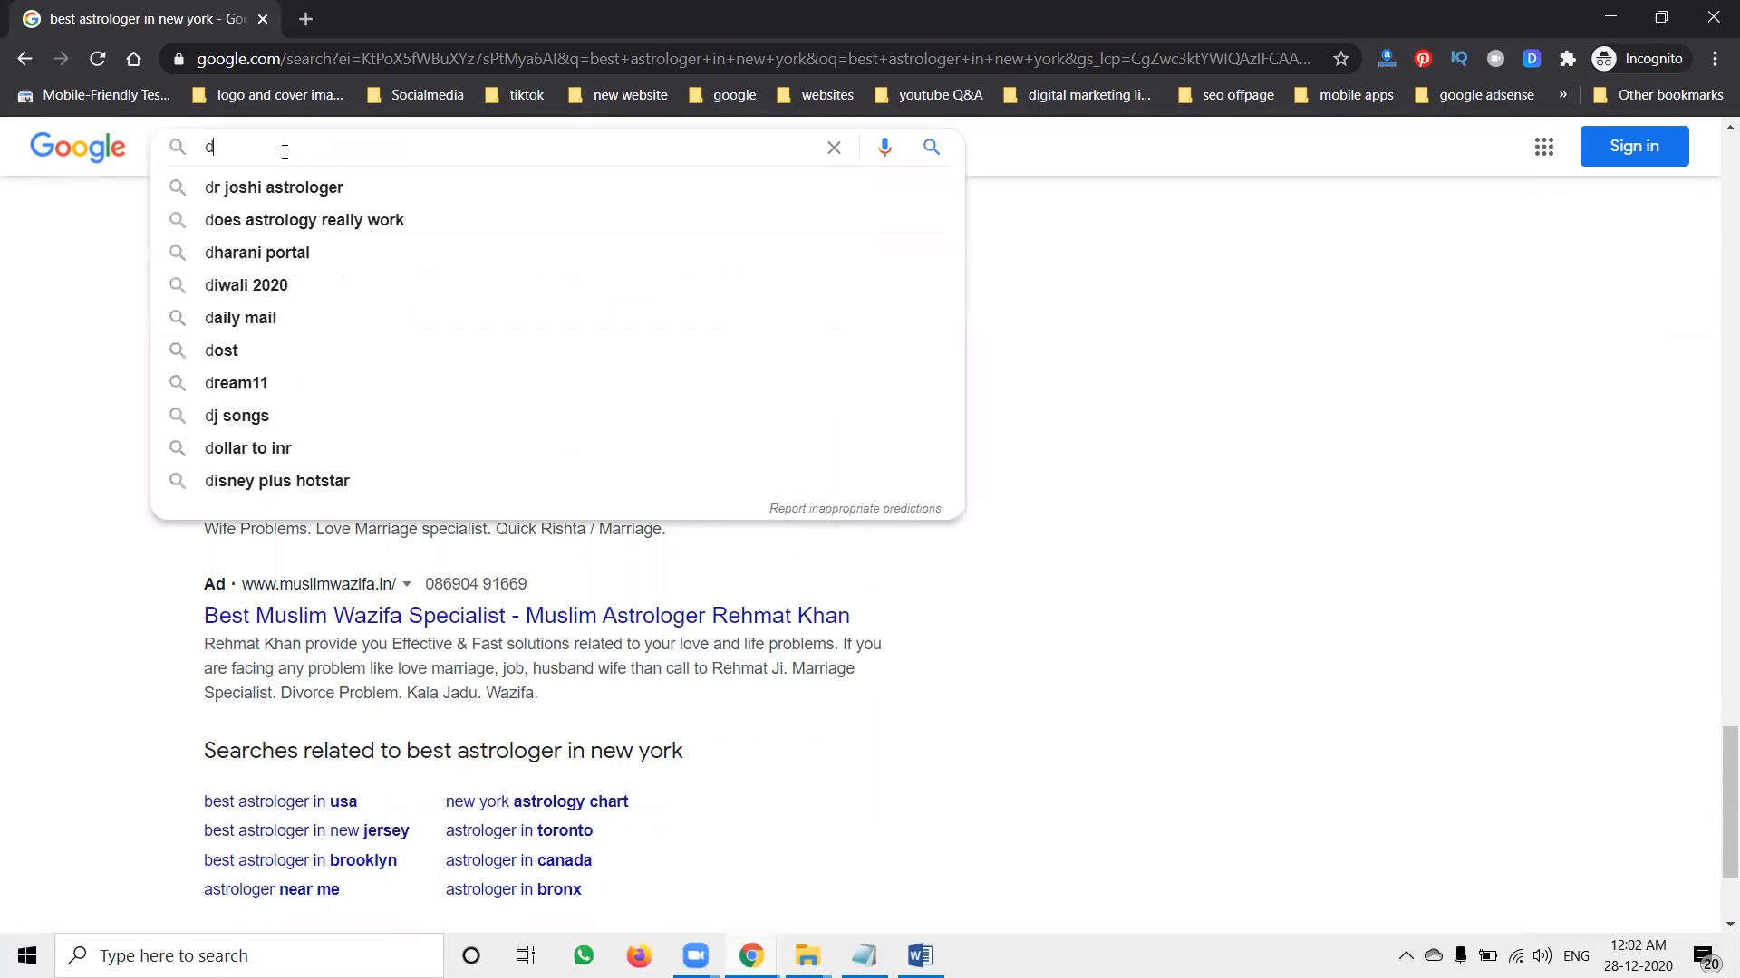
text(igital mark)
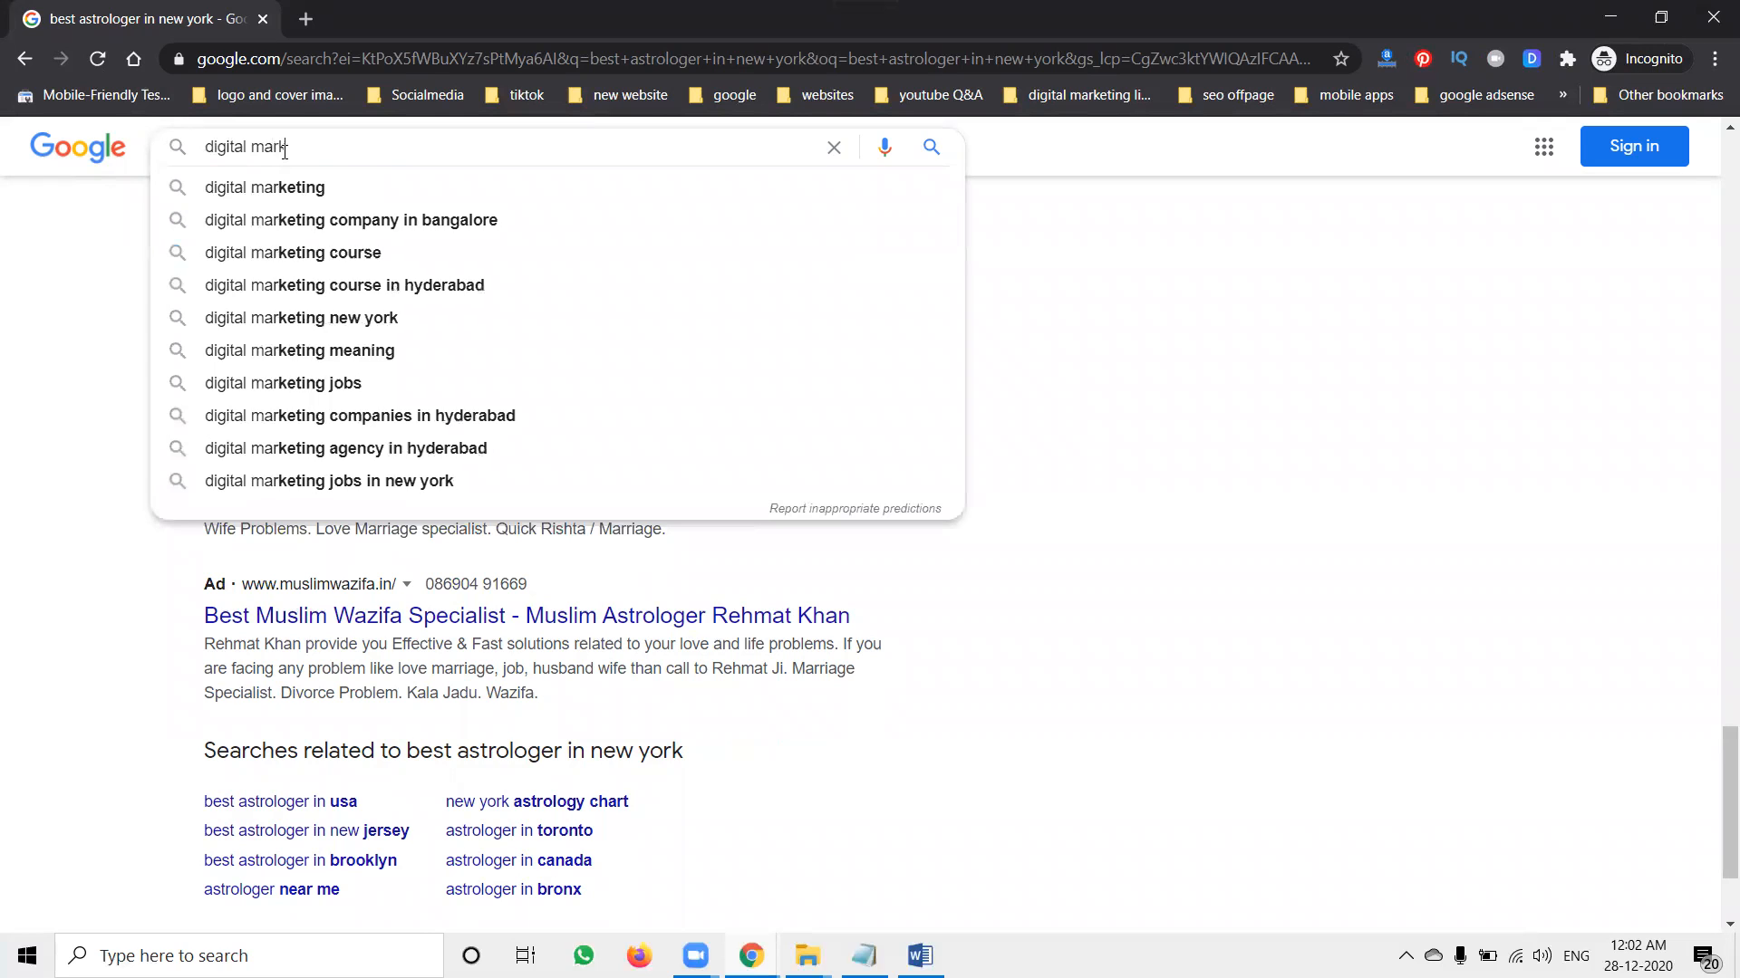
text(eting trai)
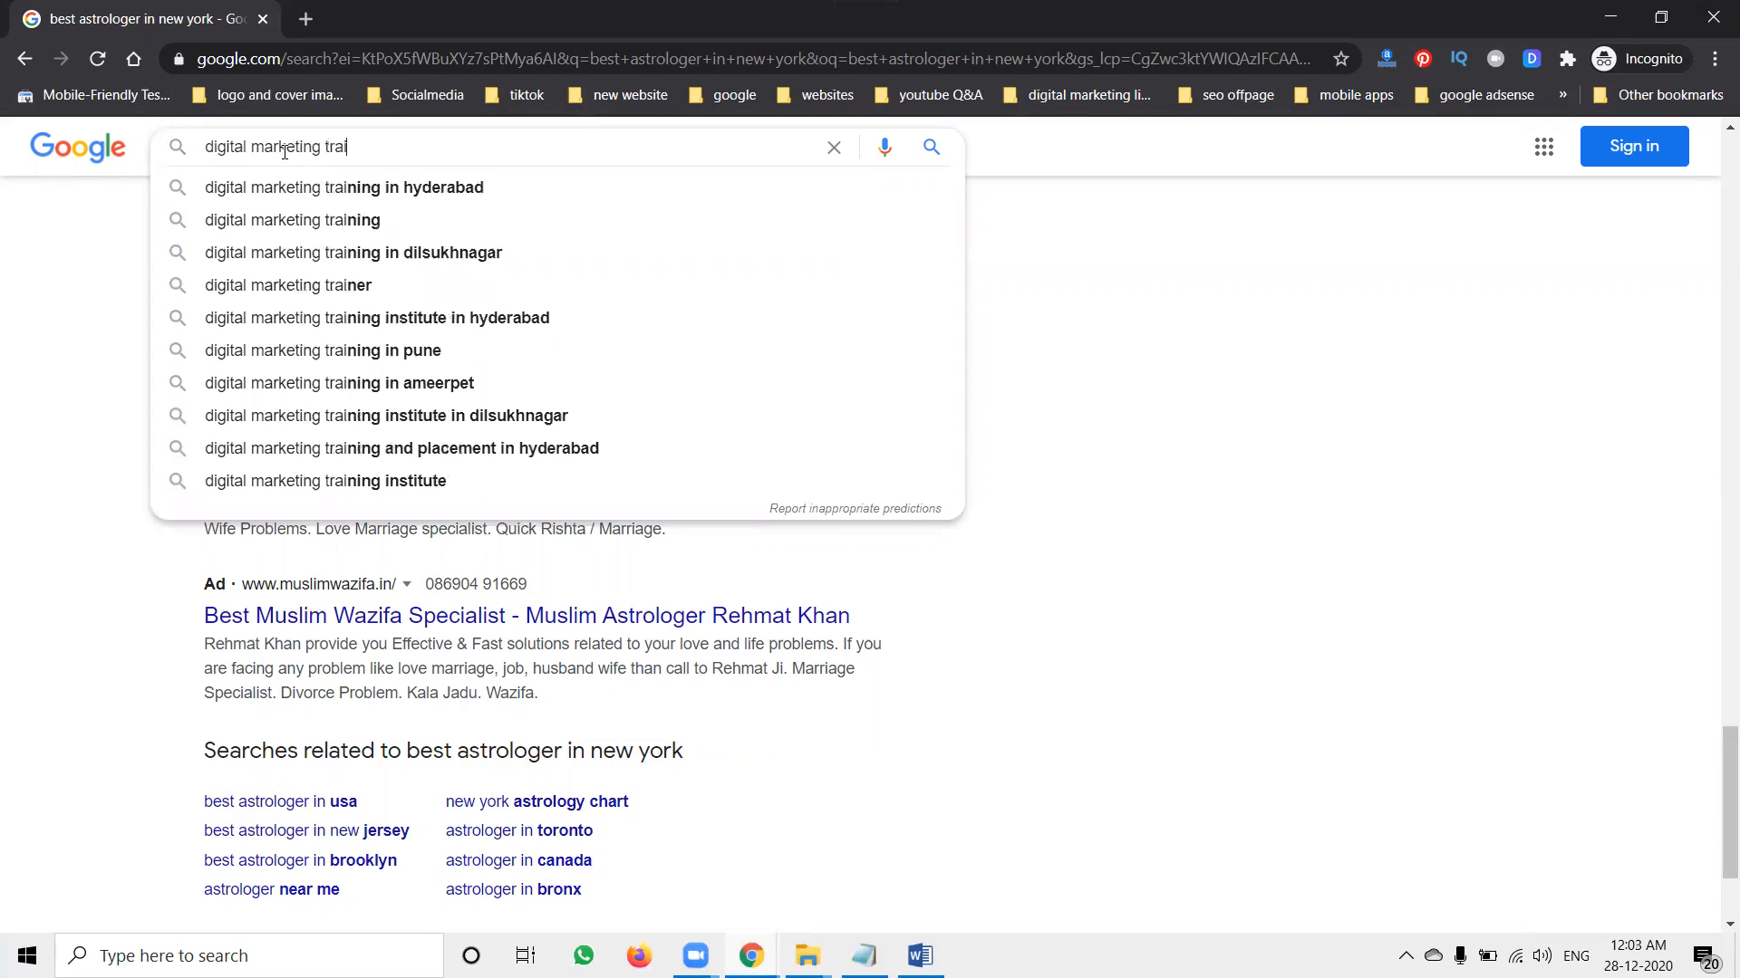
text(ning usa)
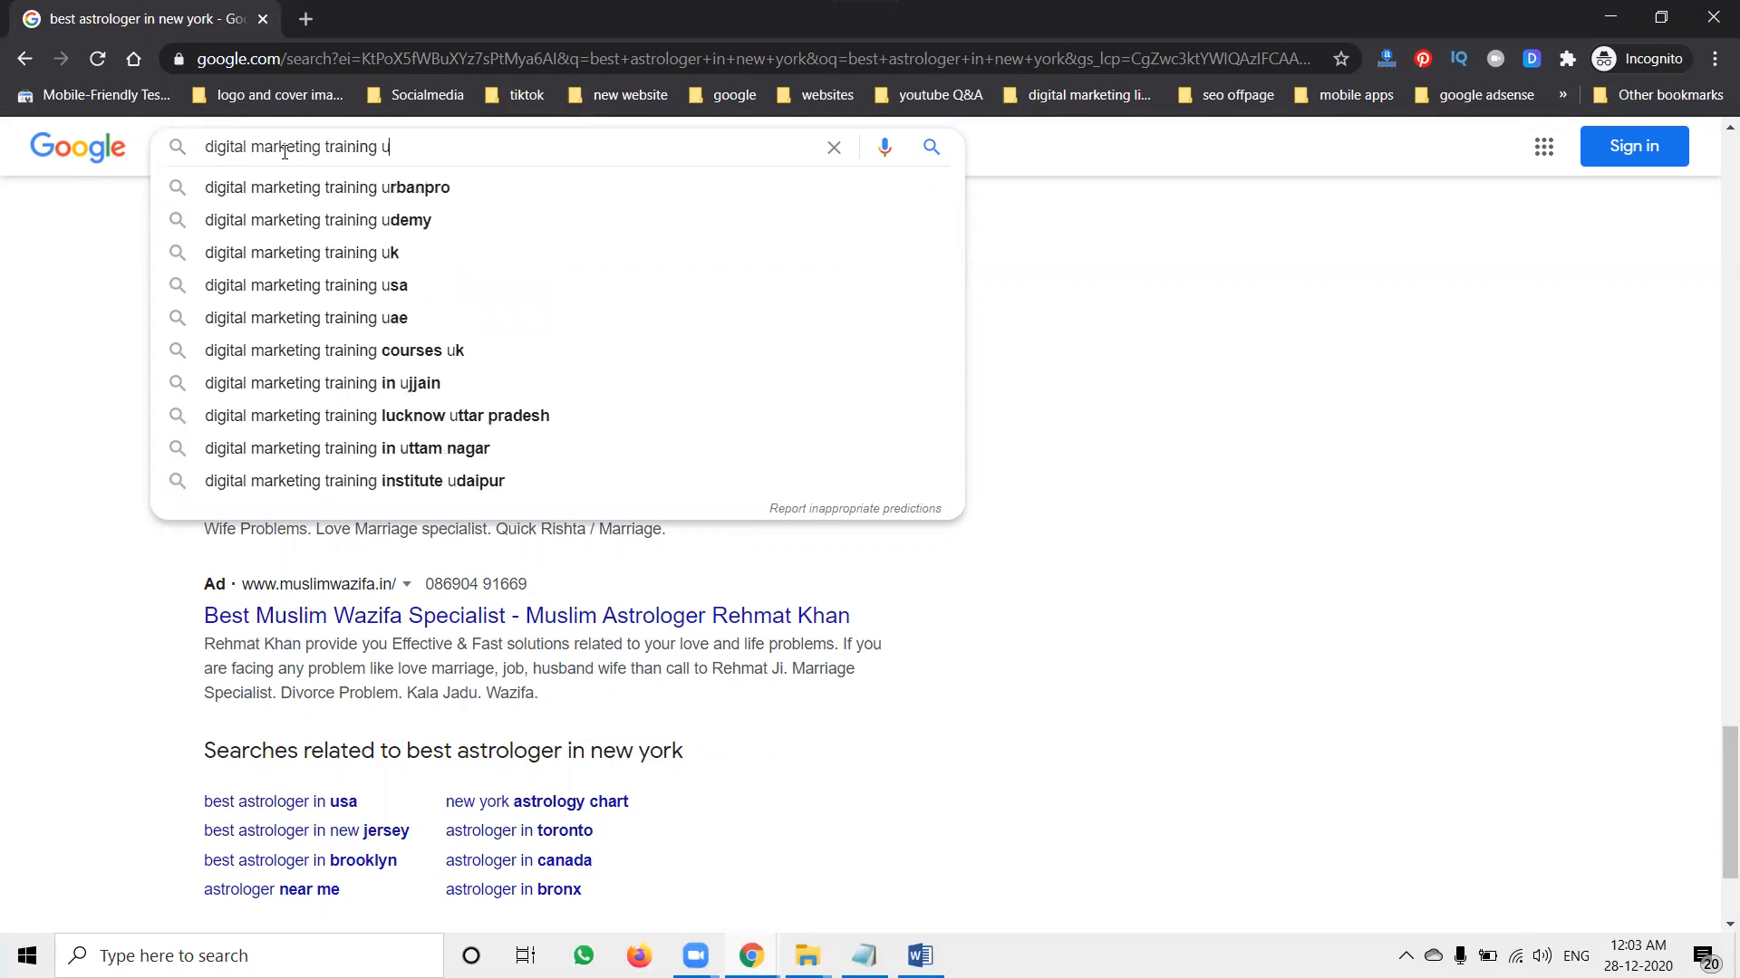
key(Return)
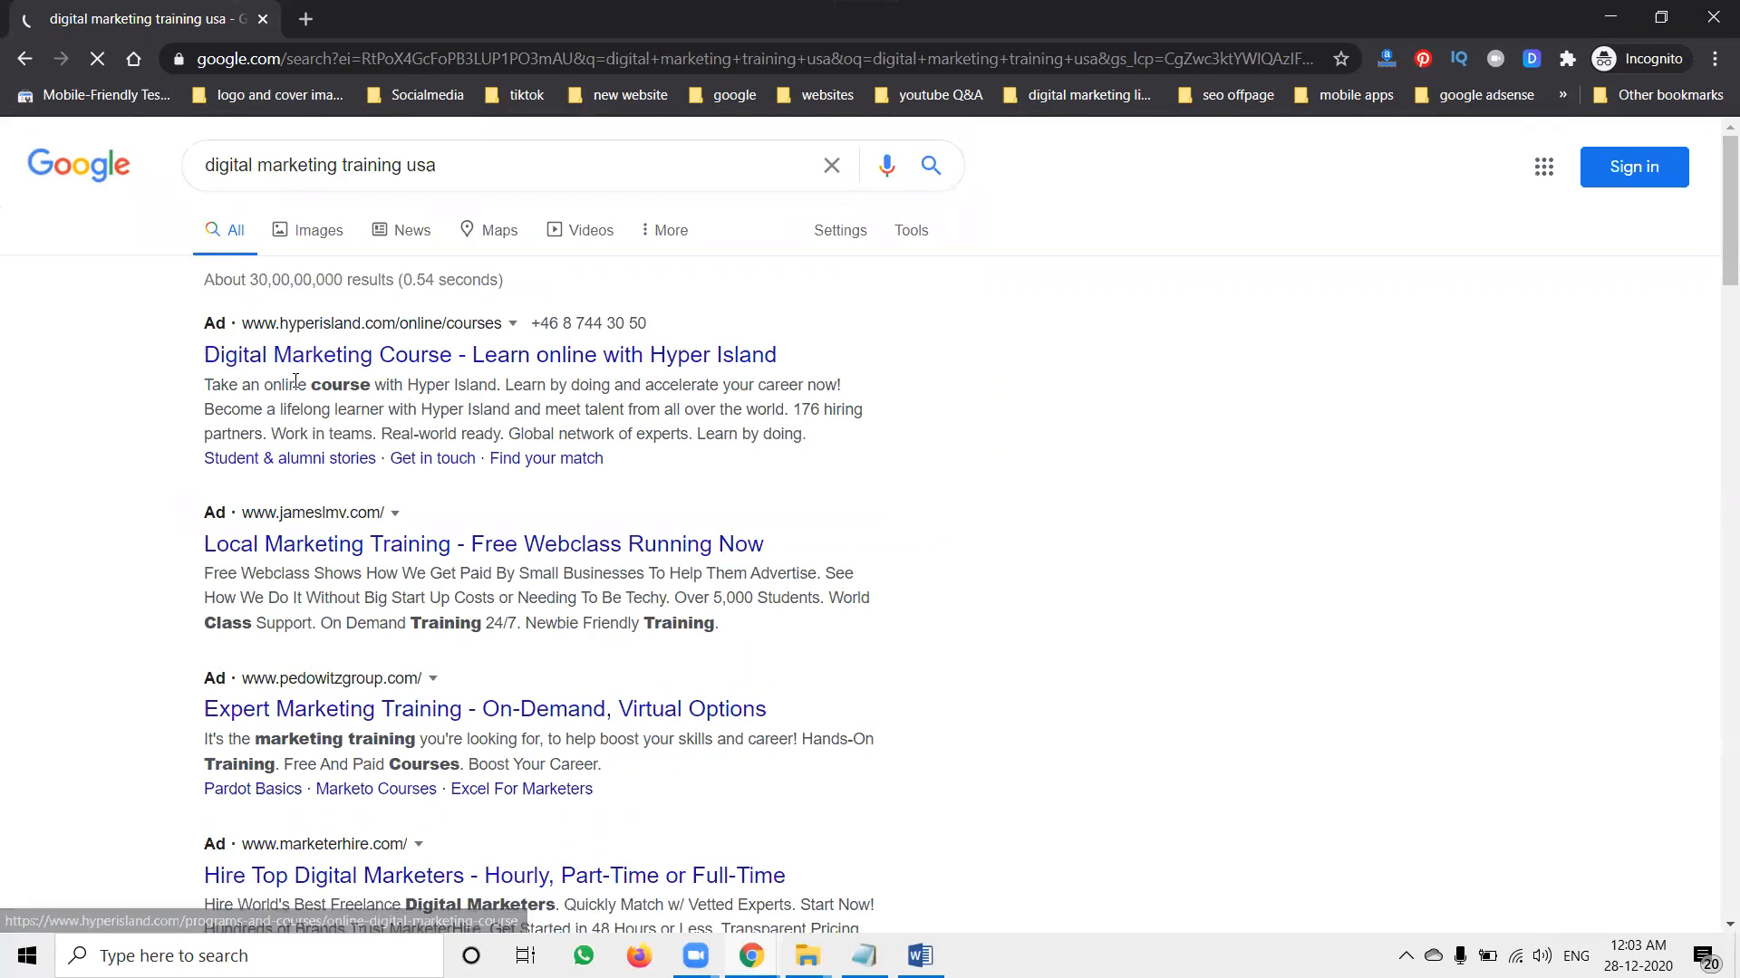
scroll(292, 392, down, 1)
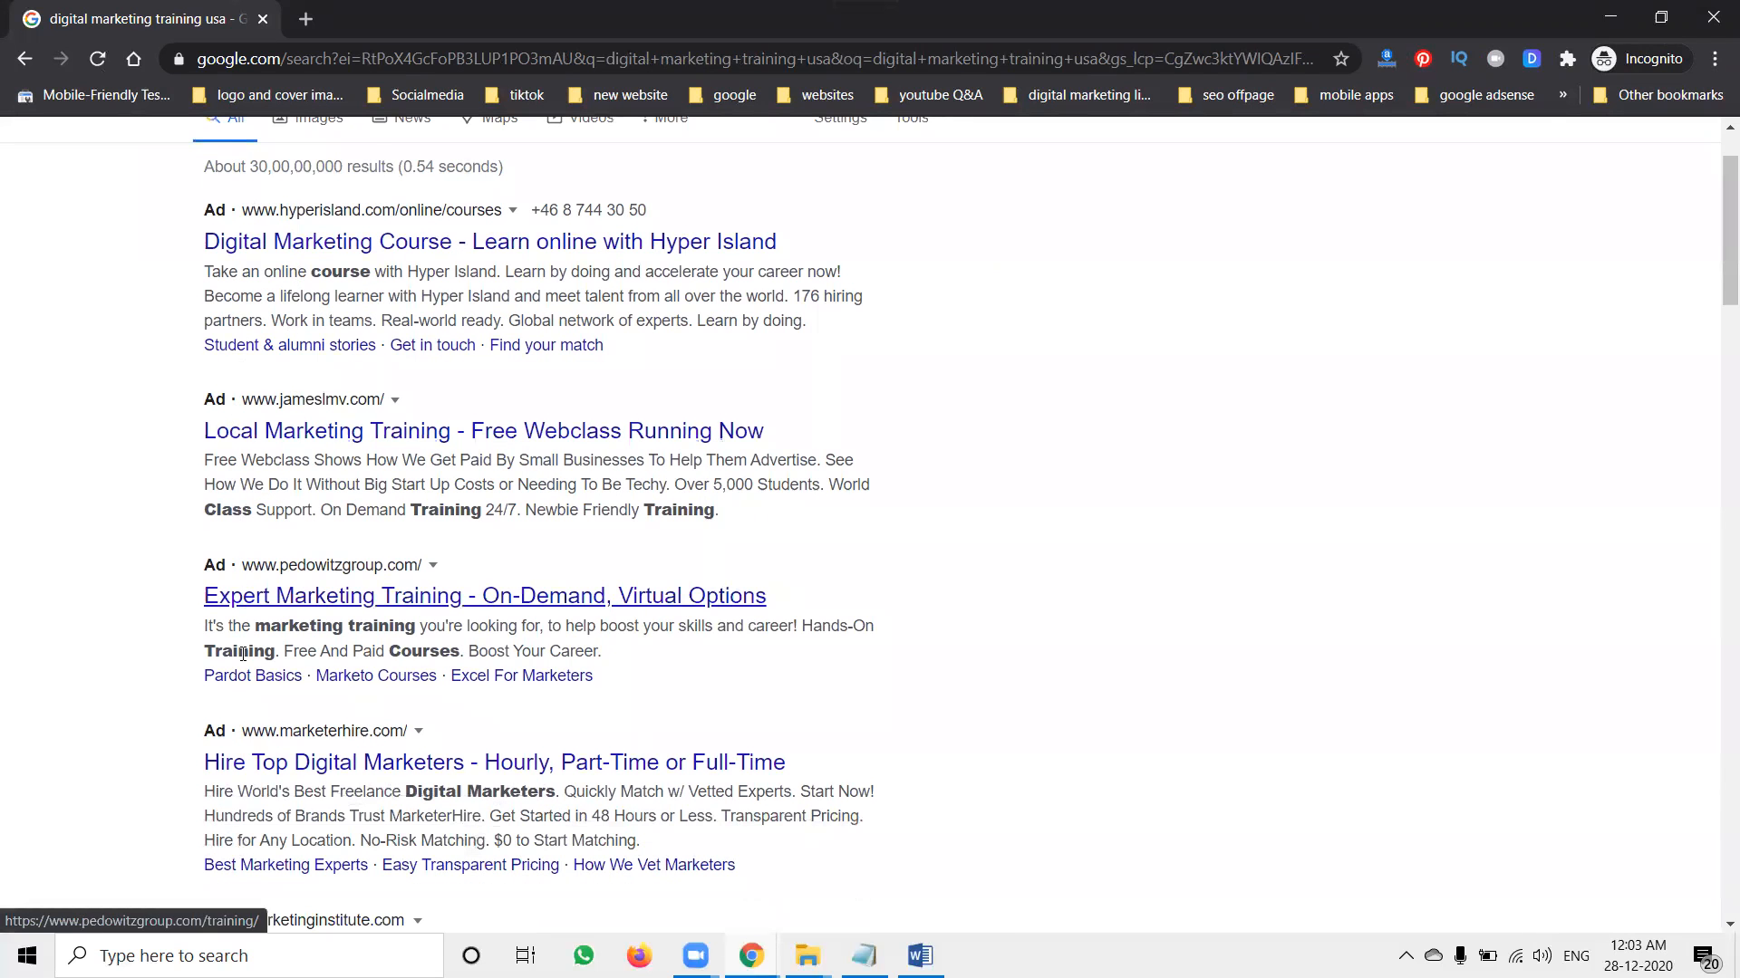
scroll(241, 730, down, 2)
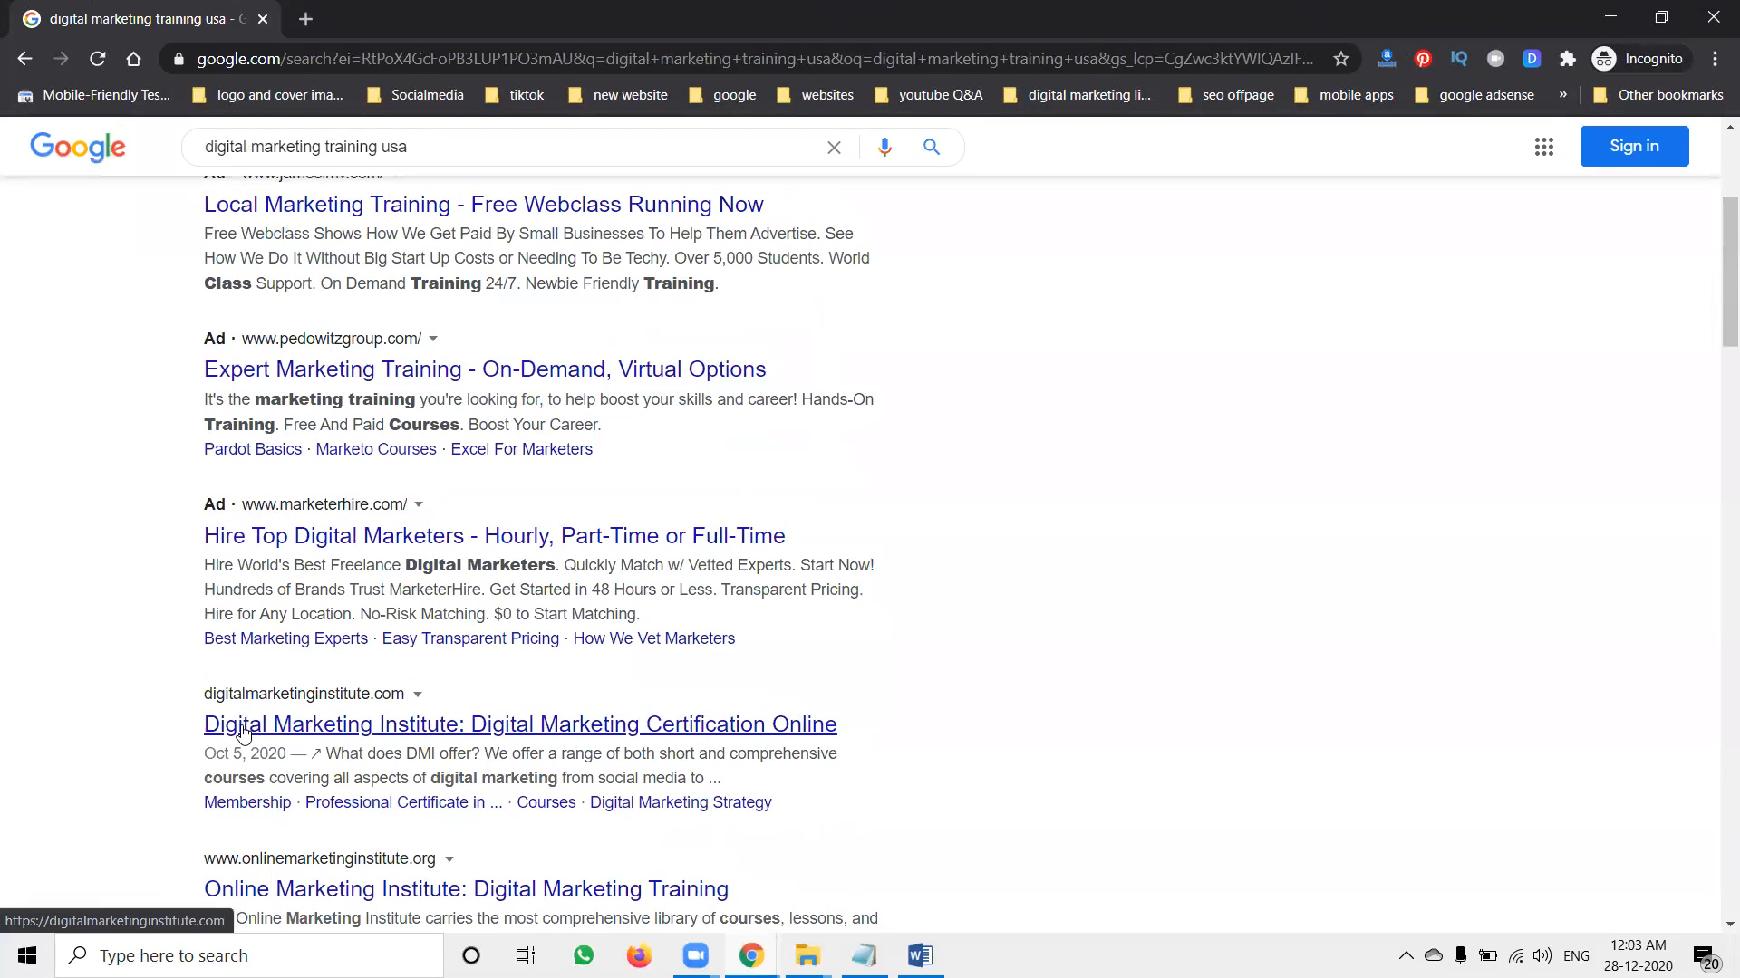
scroll(243, 734, down, 6)
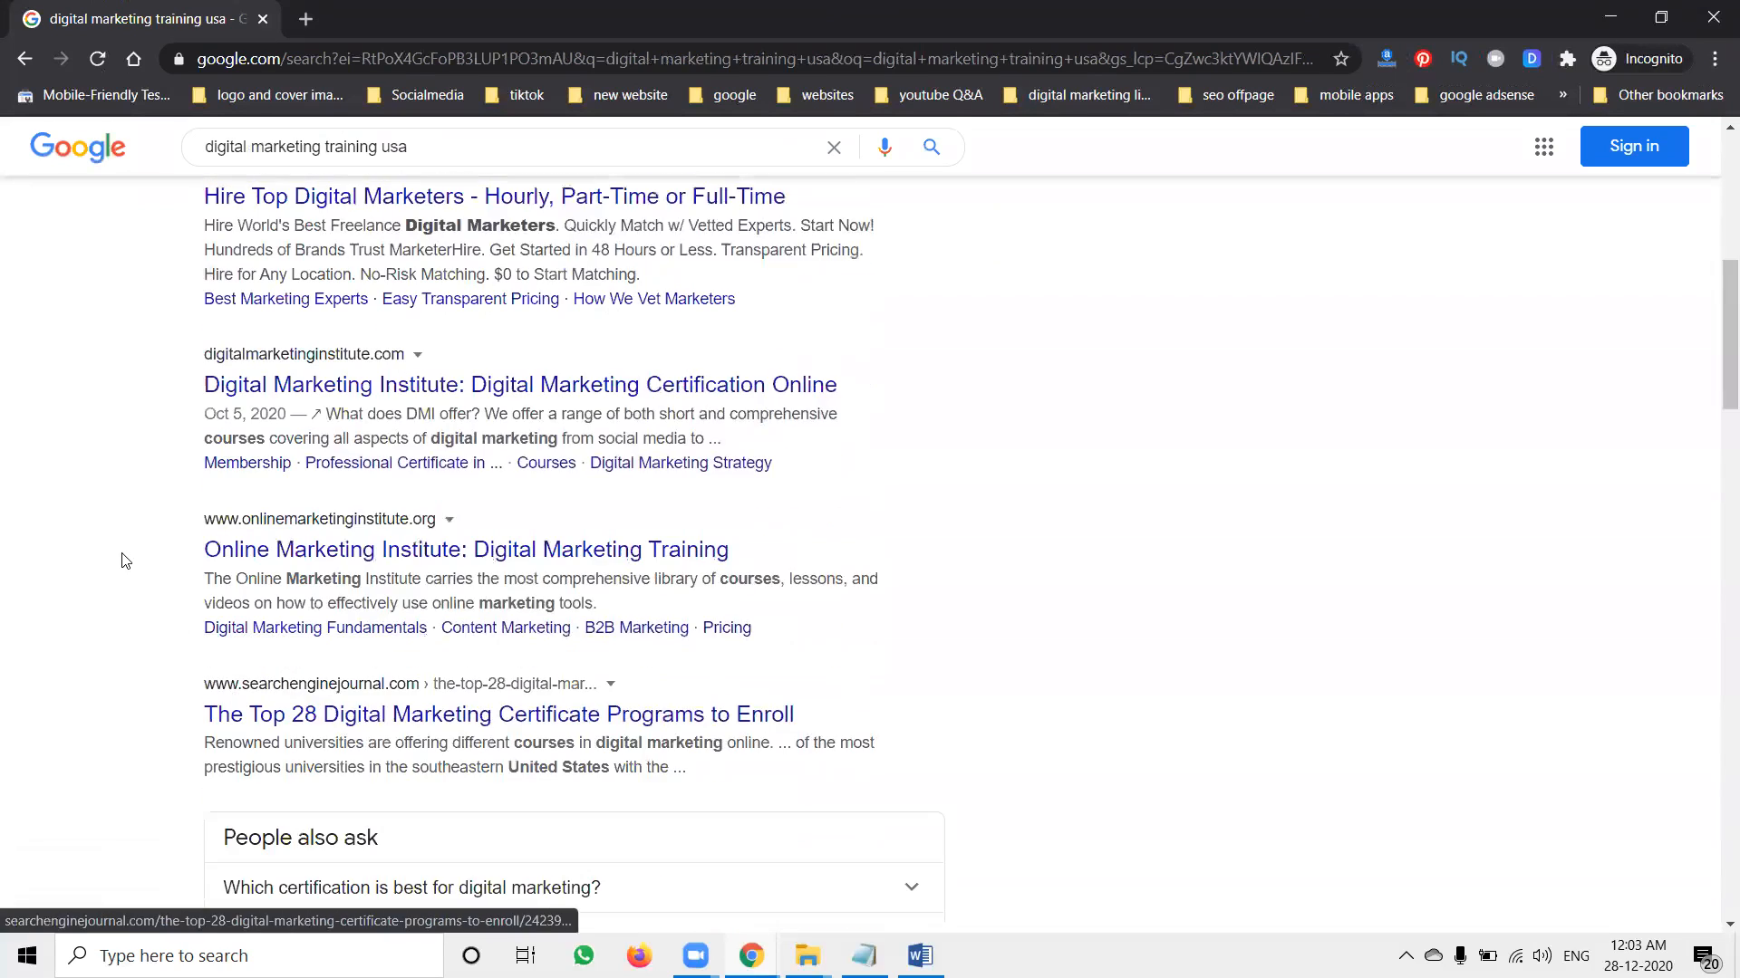
scroll(125, 561, down, 6)
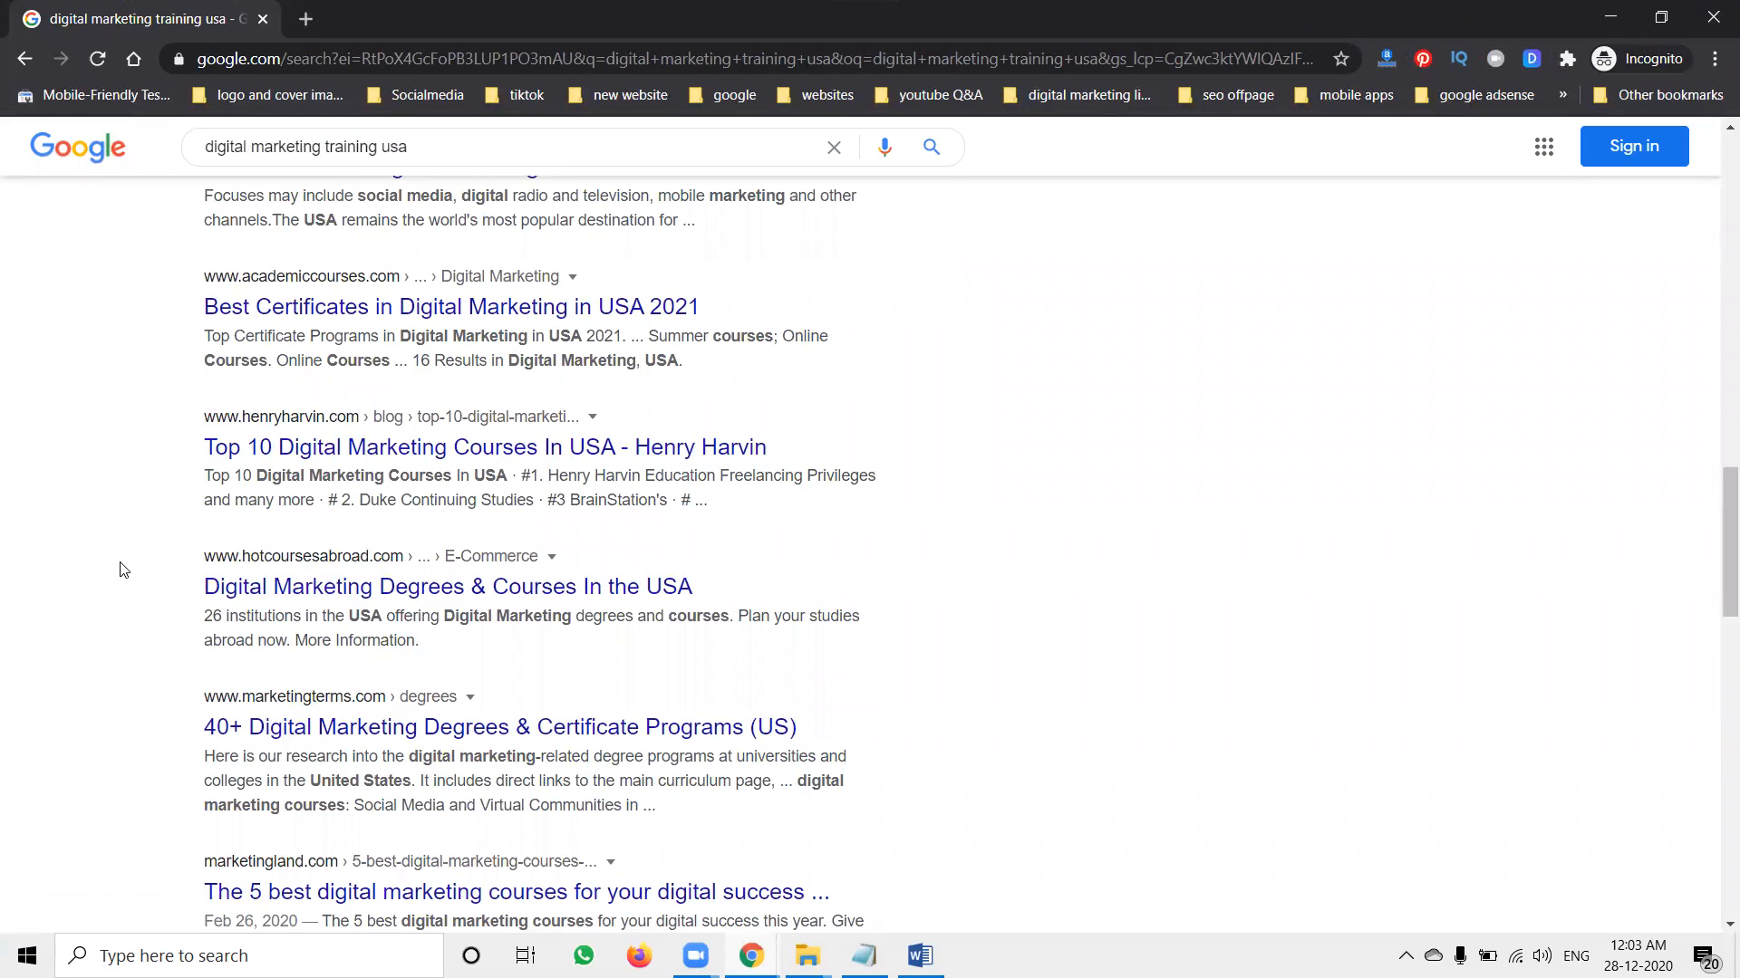
Step: Examine the ads and related searches near the end of the first results page for "digital marketing training usa"
scroll(127, 549, down, 9)
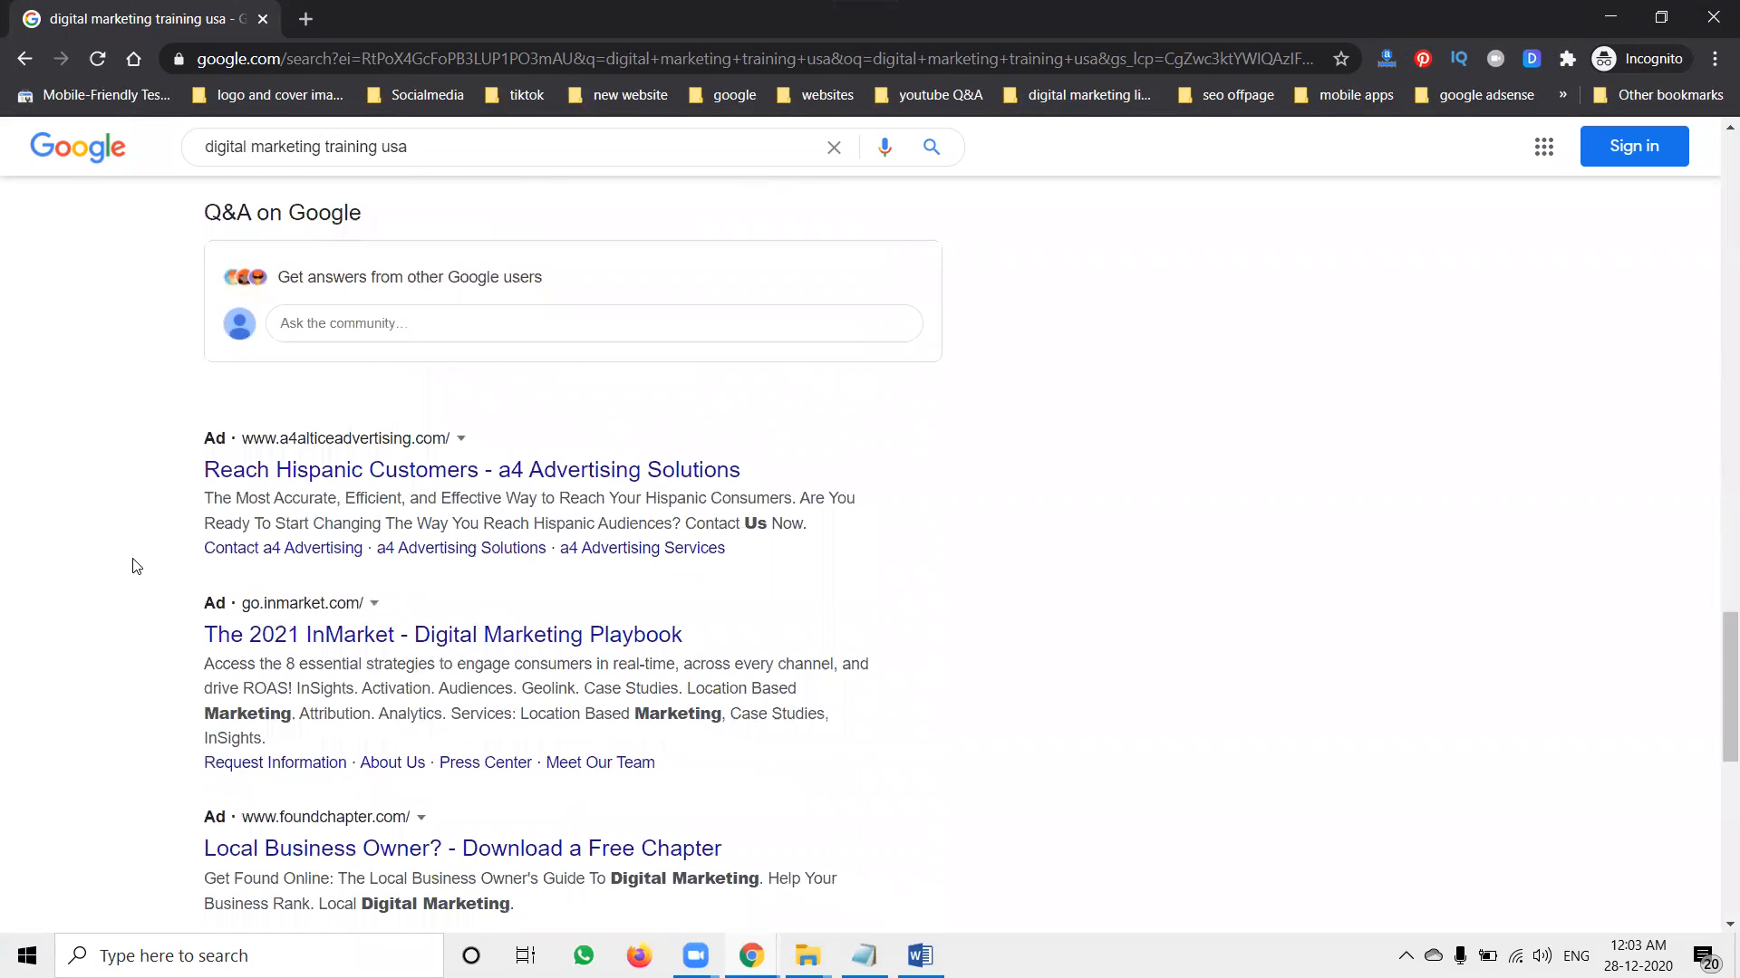
scroll(155, 524, down, 3)
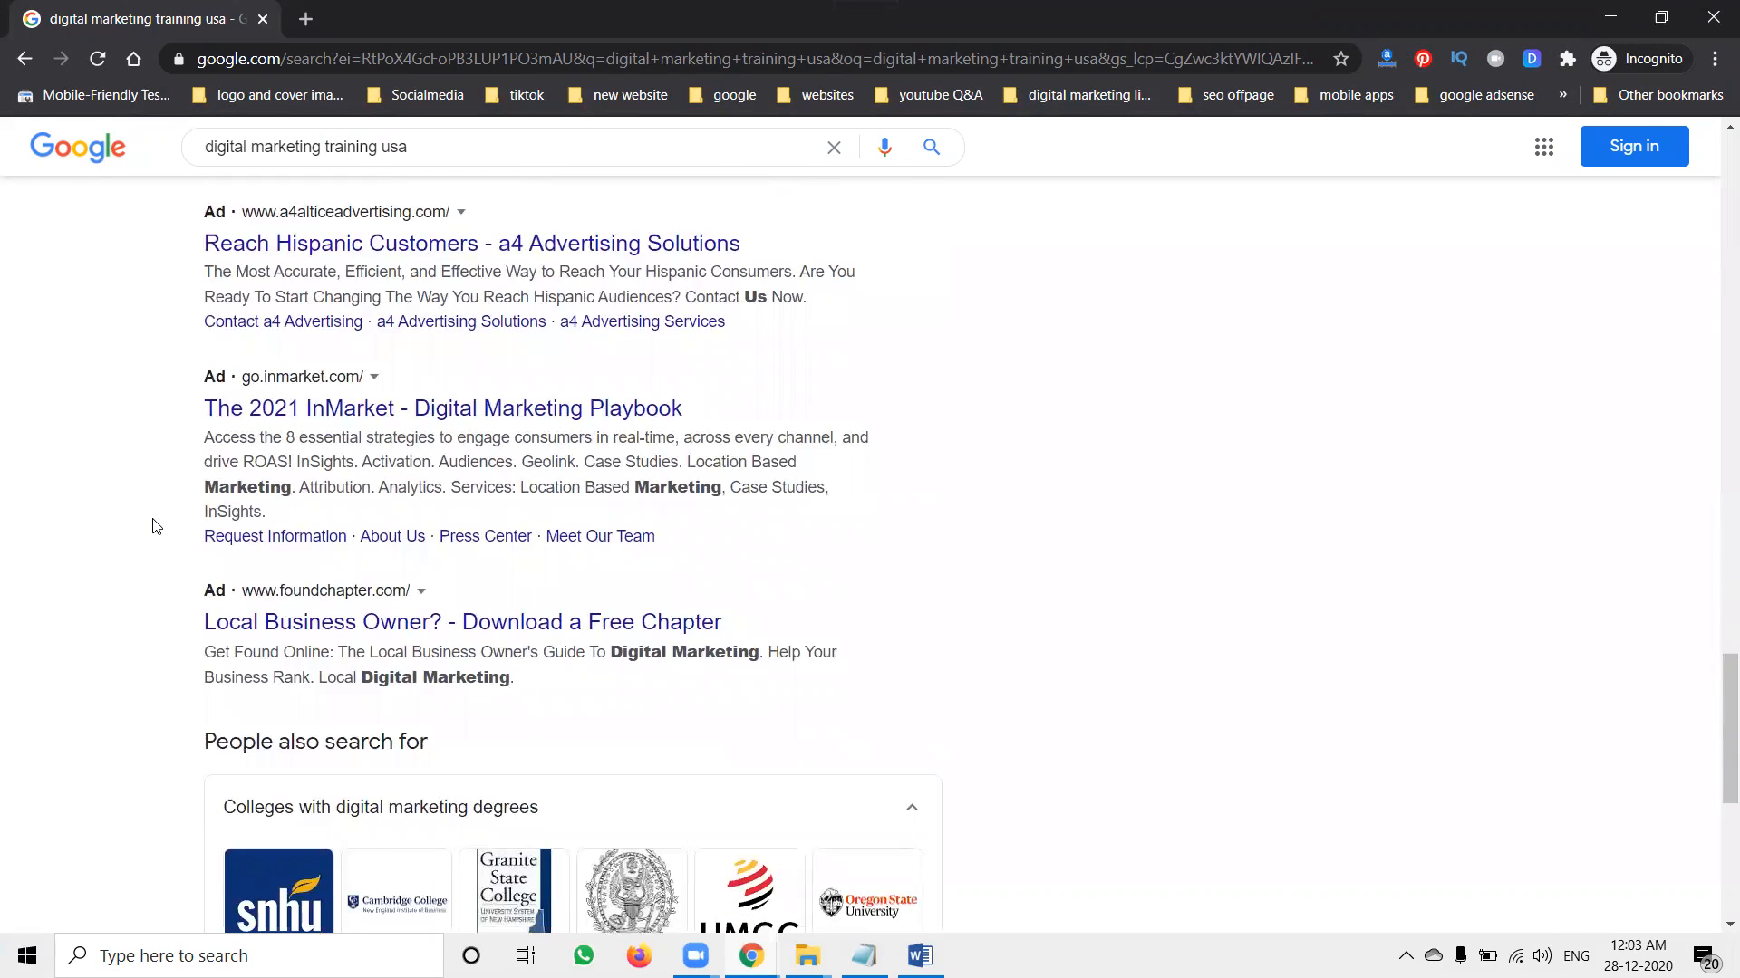
scroll(342, 554, down, 5)
scroll(343, 554, down, 2)
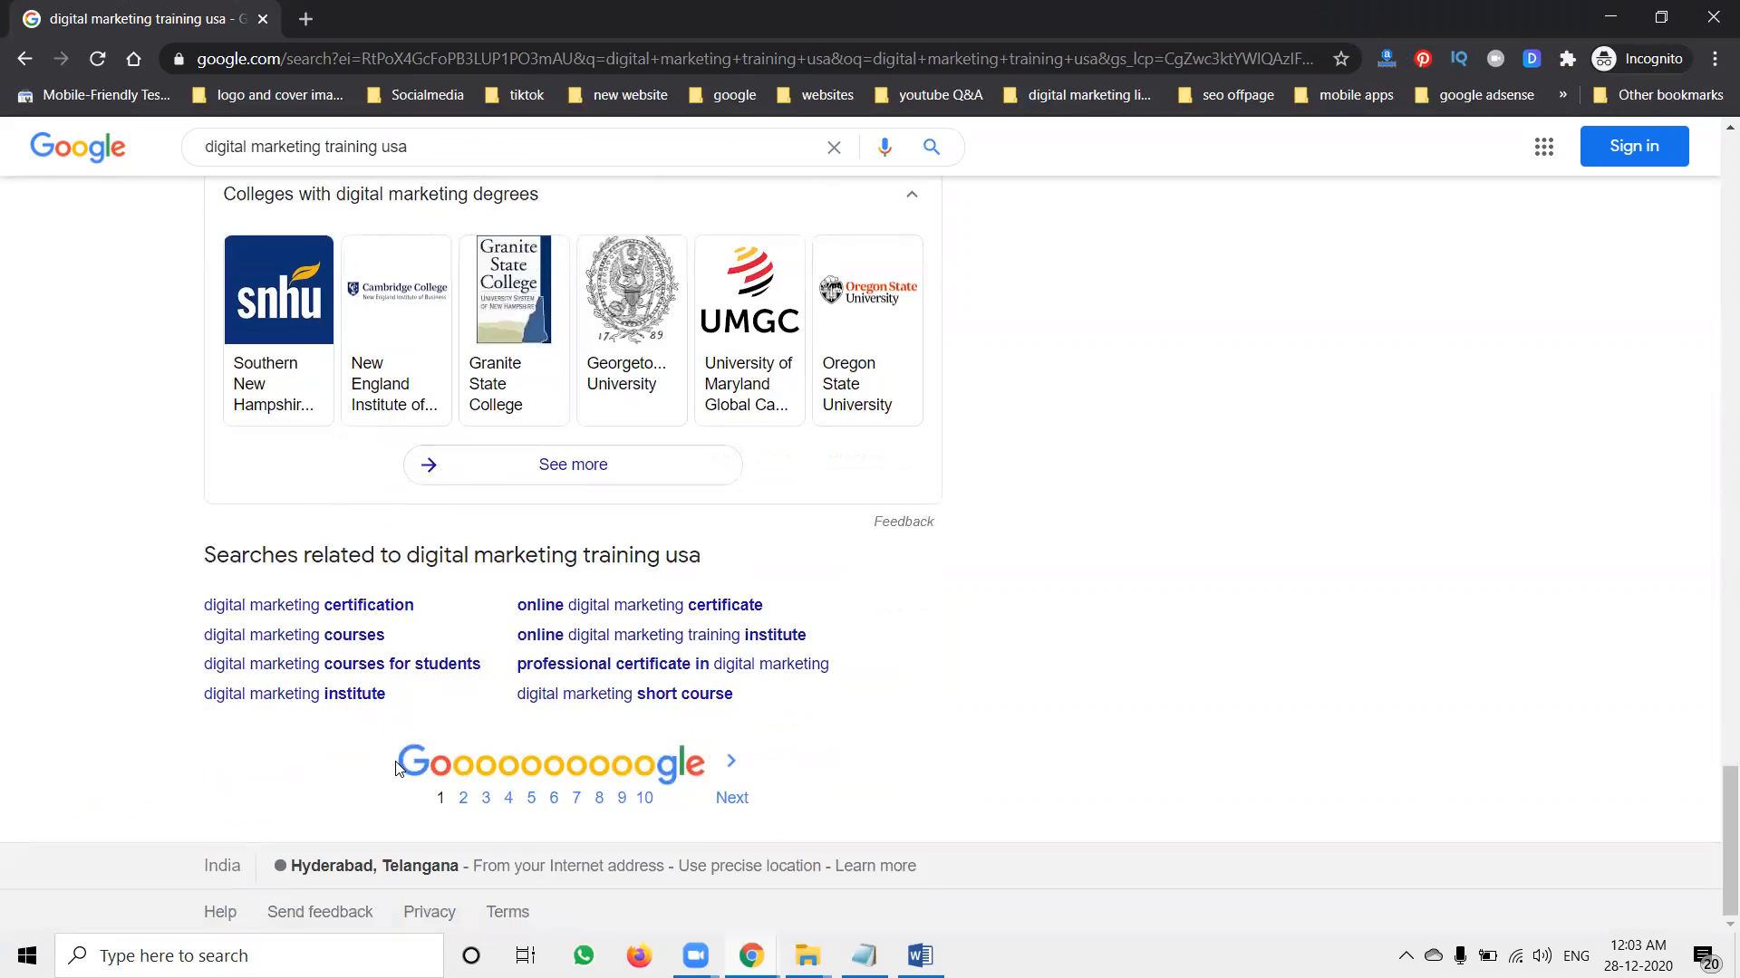
Step: Open the second and third results pages for "digital marketing training usa" and look for ads on each
click(464, 799)
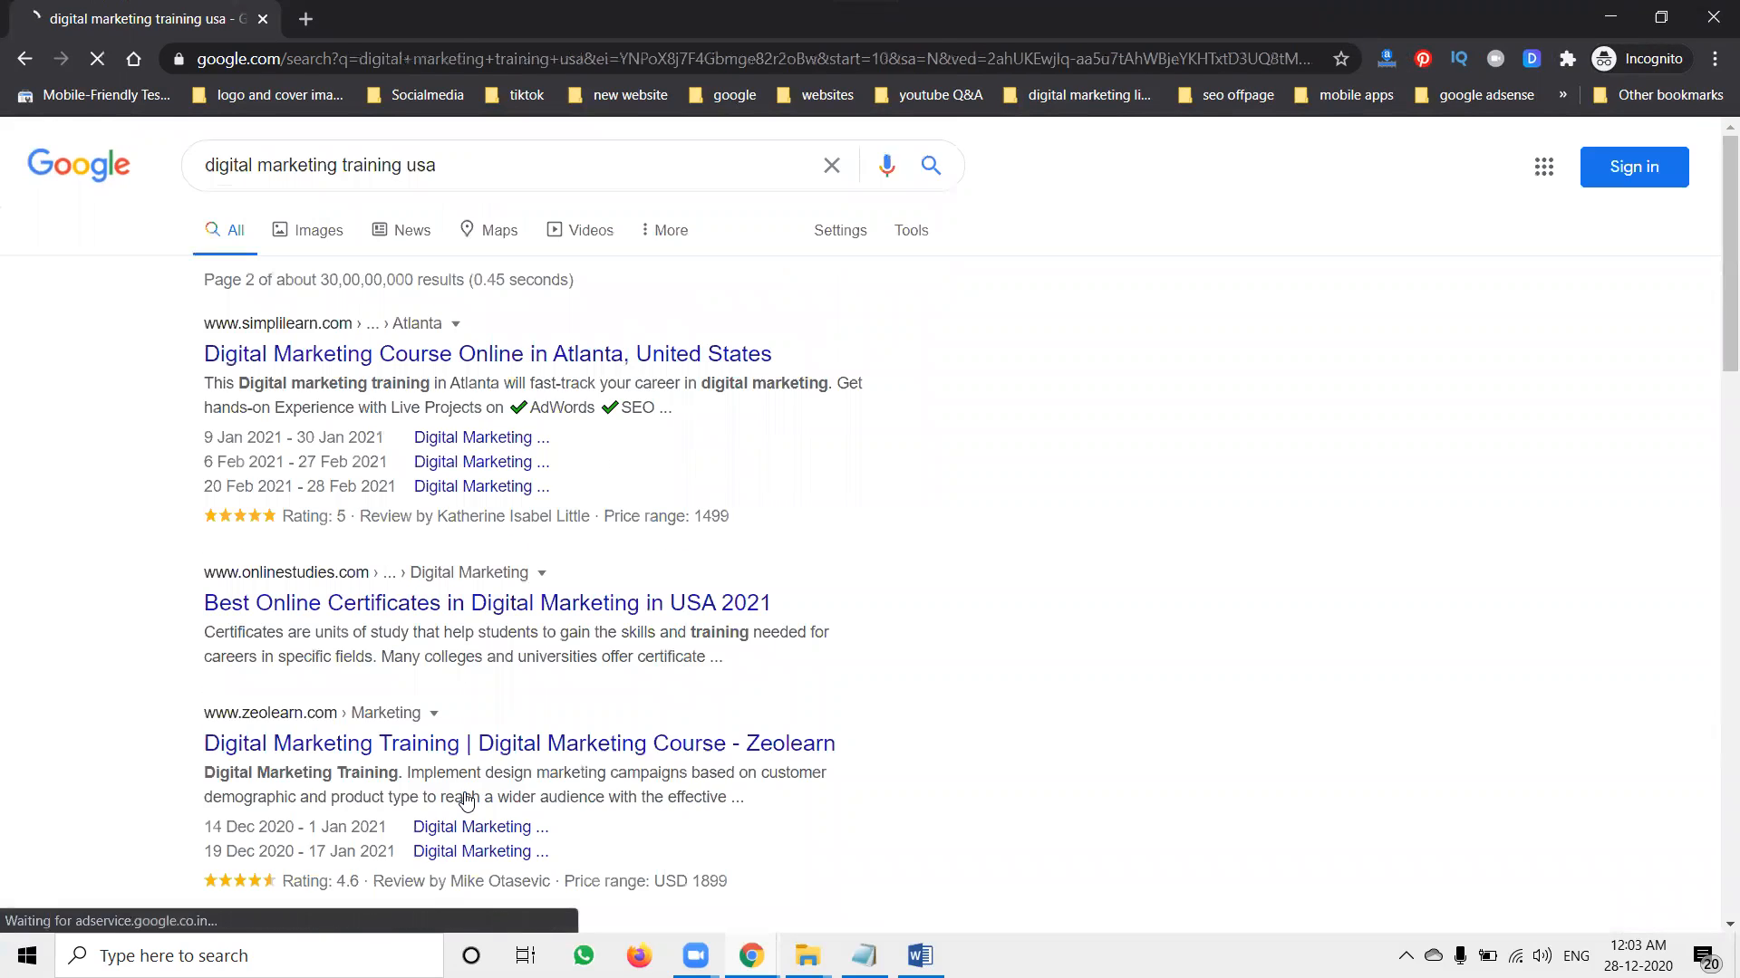
scroll(464, 812, down, 15)
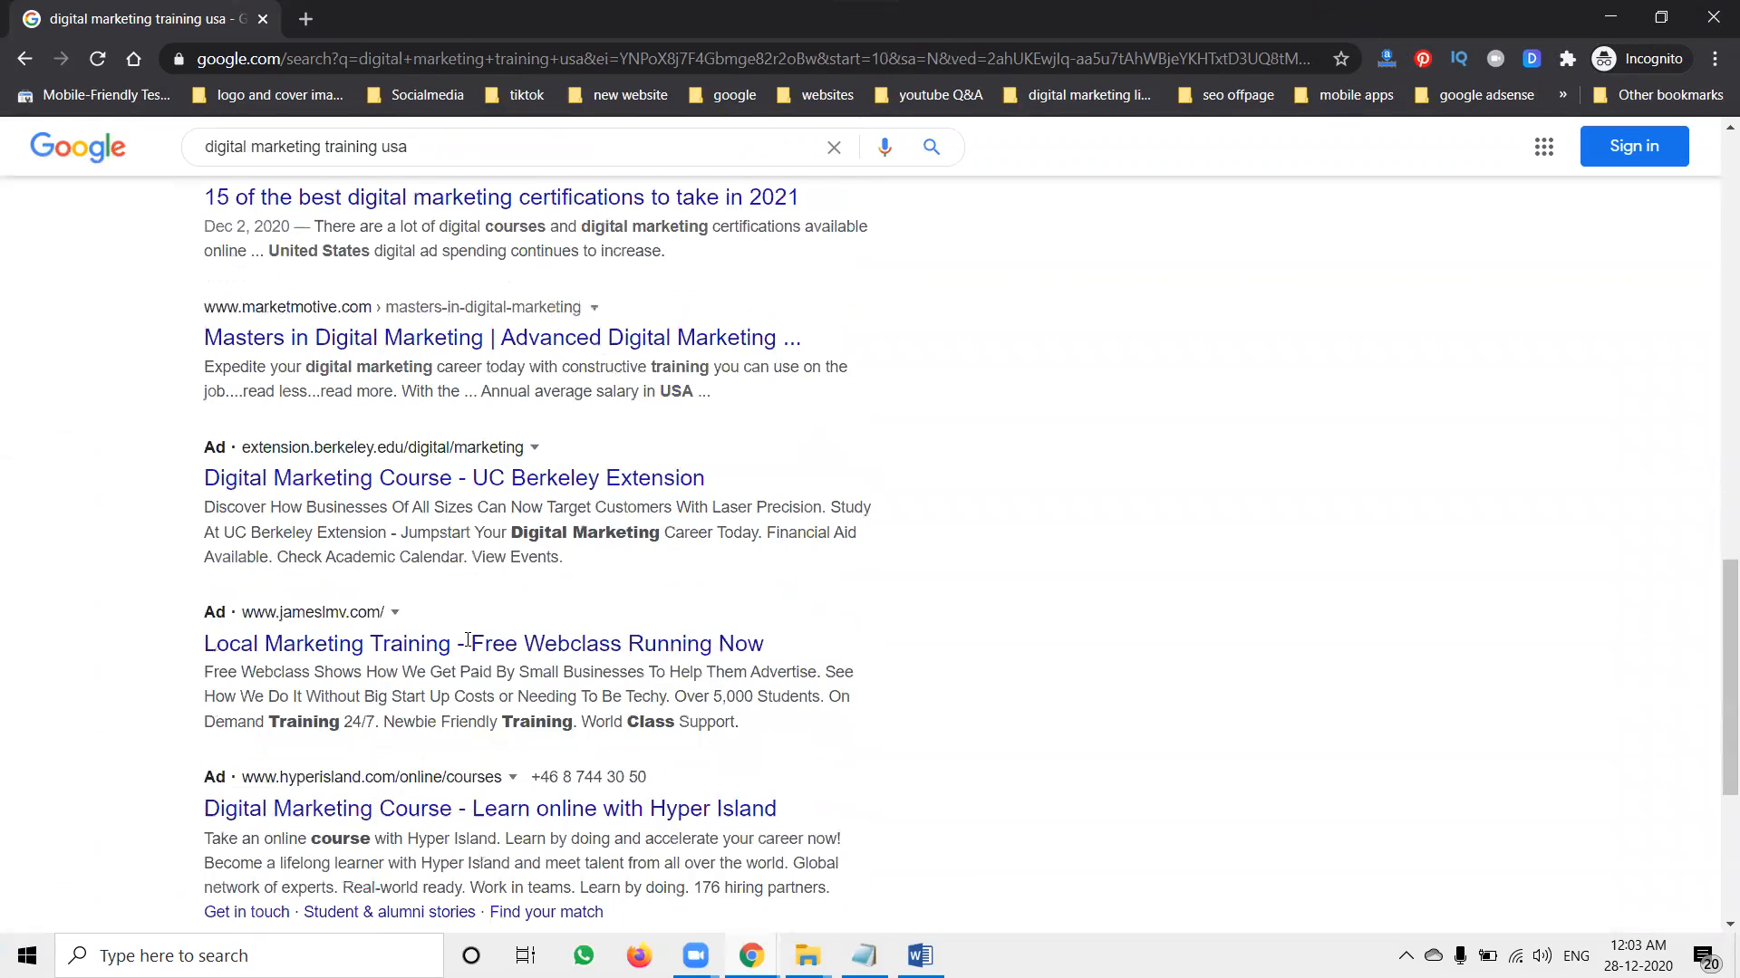
scroll(501, 621, down, 4)
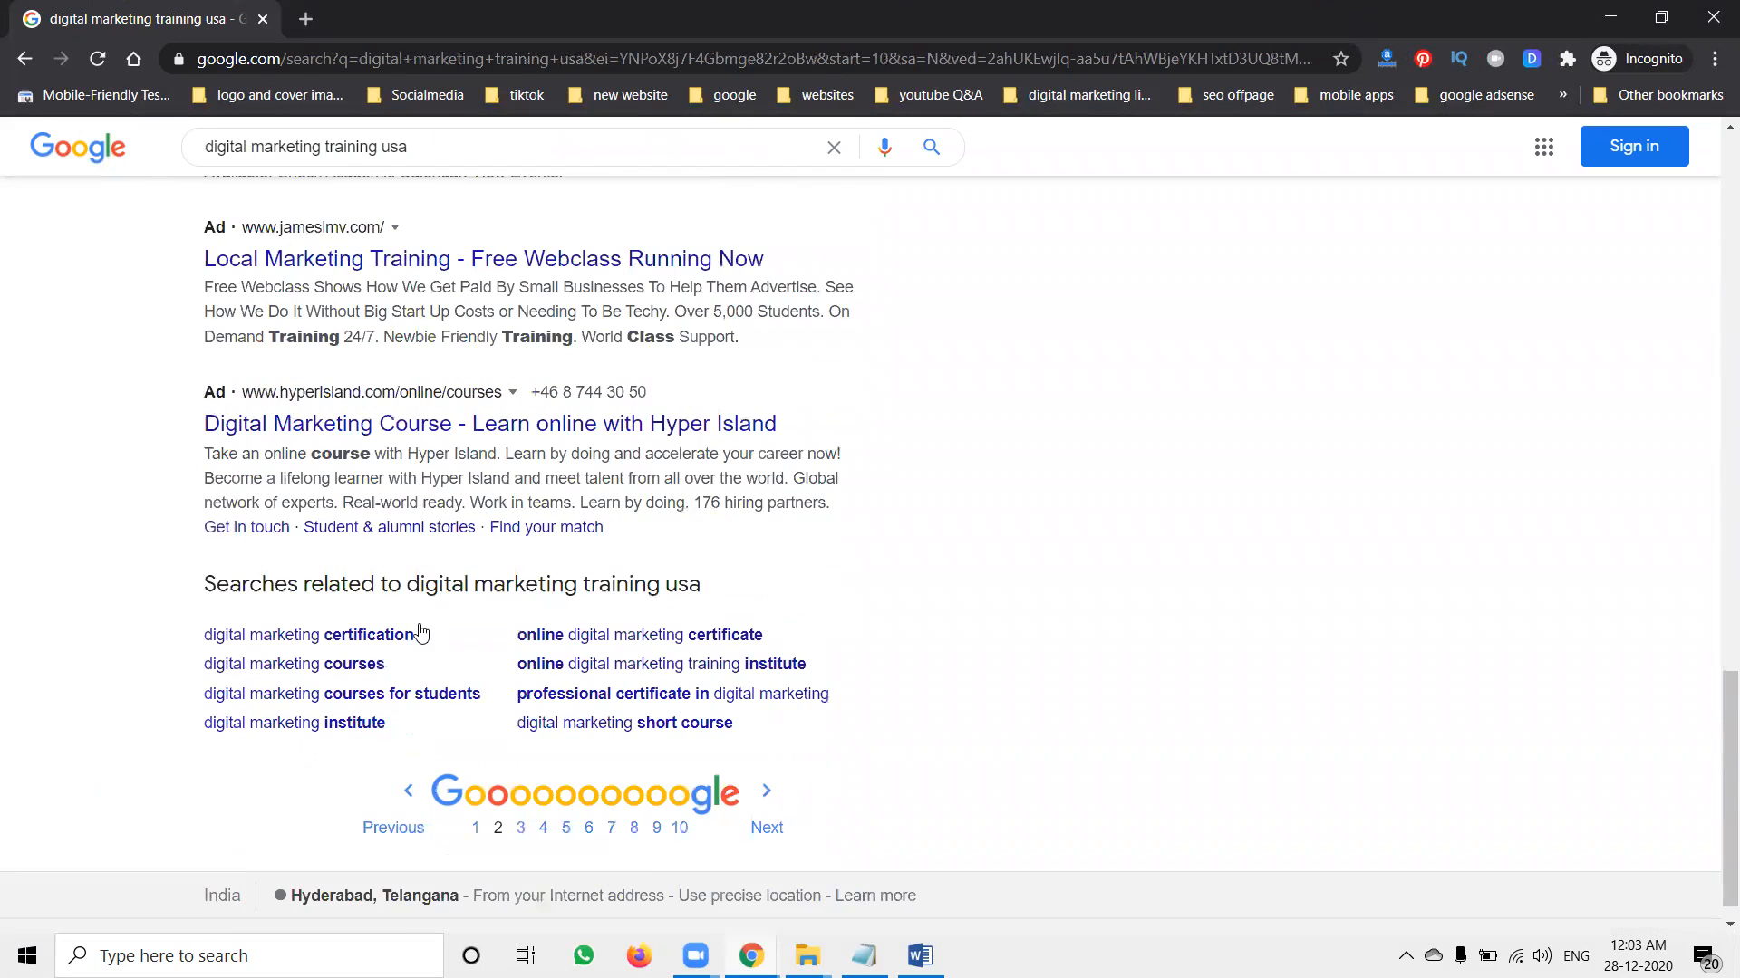
click(520, 799)
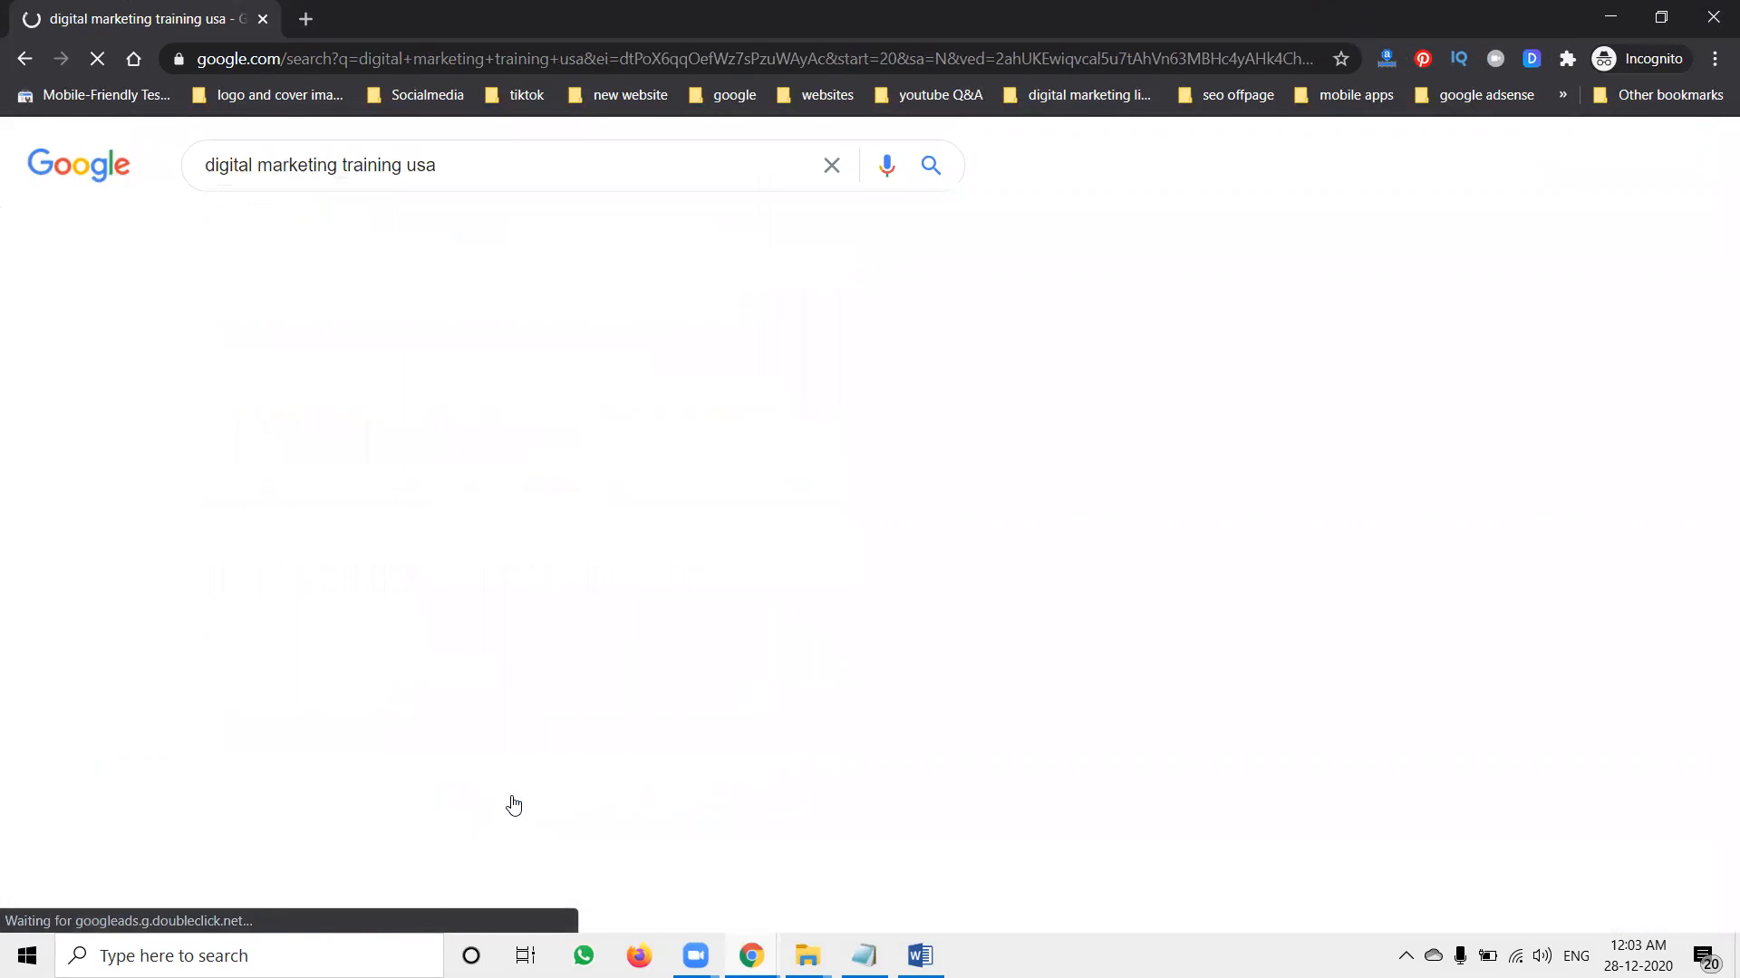
scroll(550, 537, down, 12)
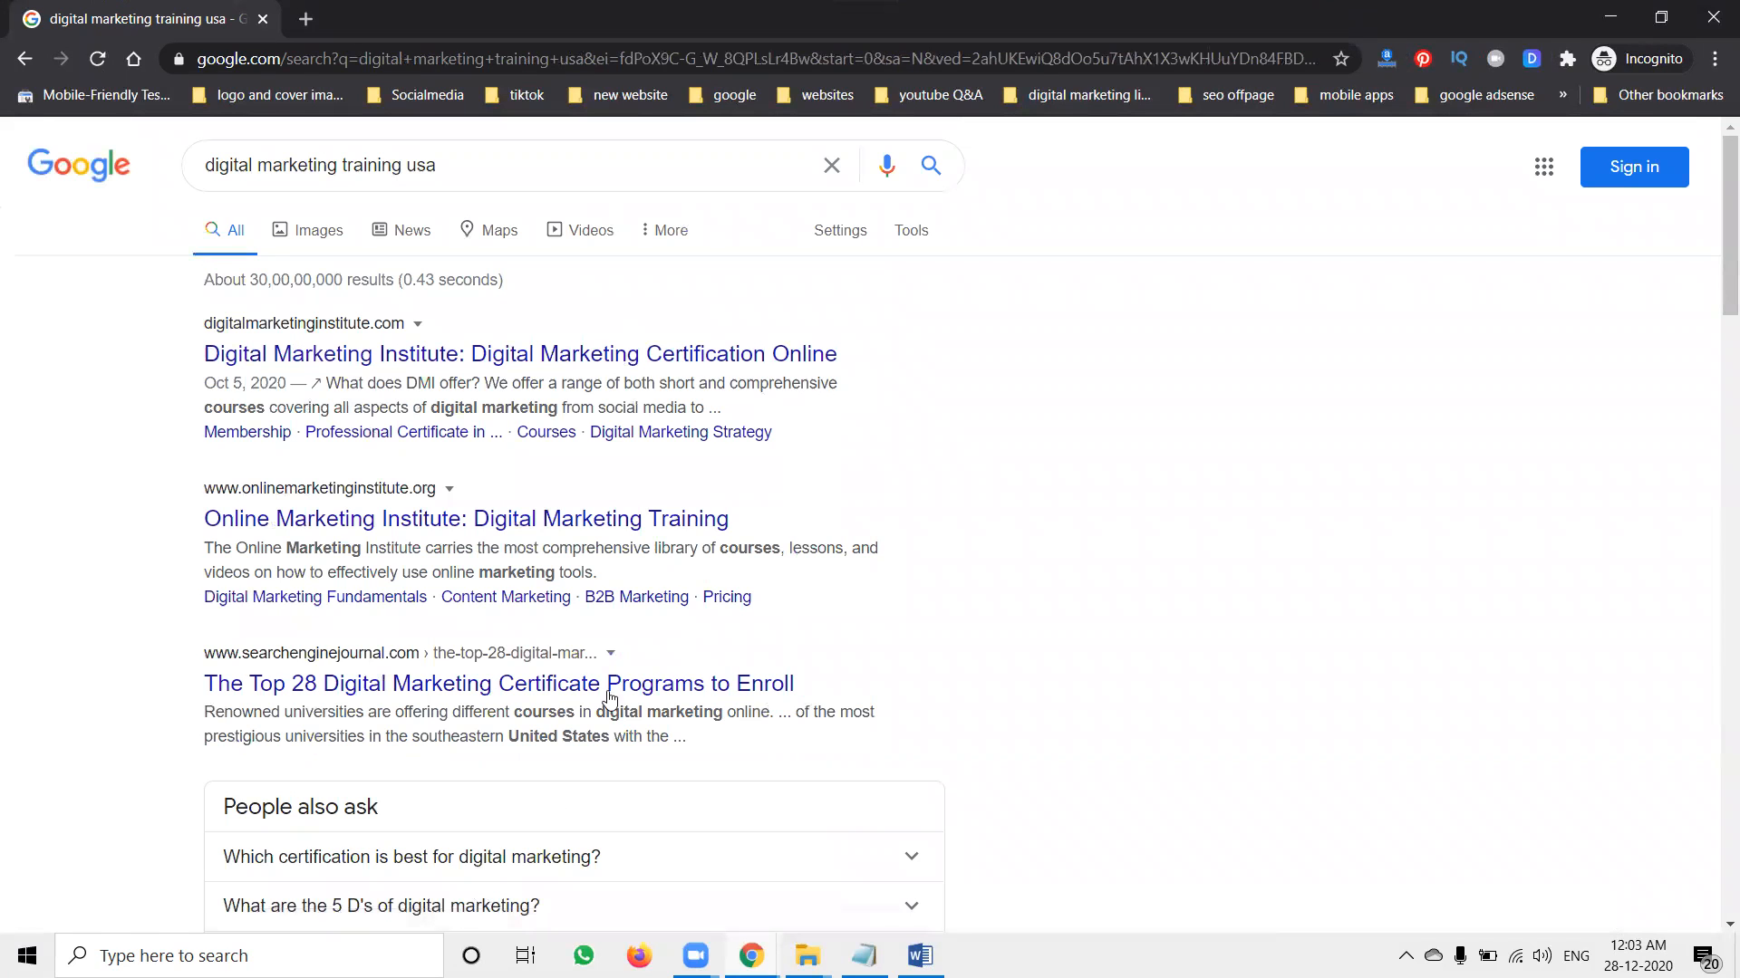
Step: Run the "digital marketing training usa" search again from the first results page and check the ads near its end
click(929, 165)
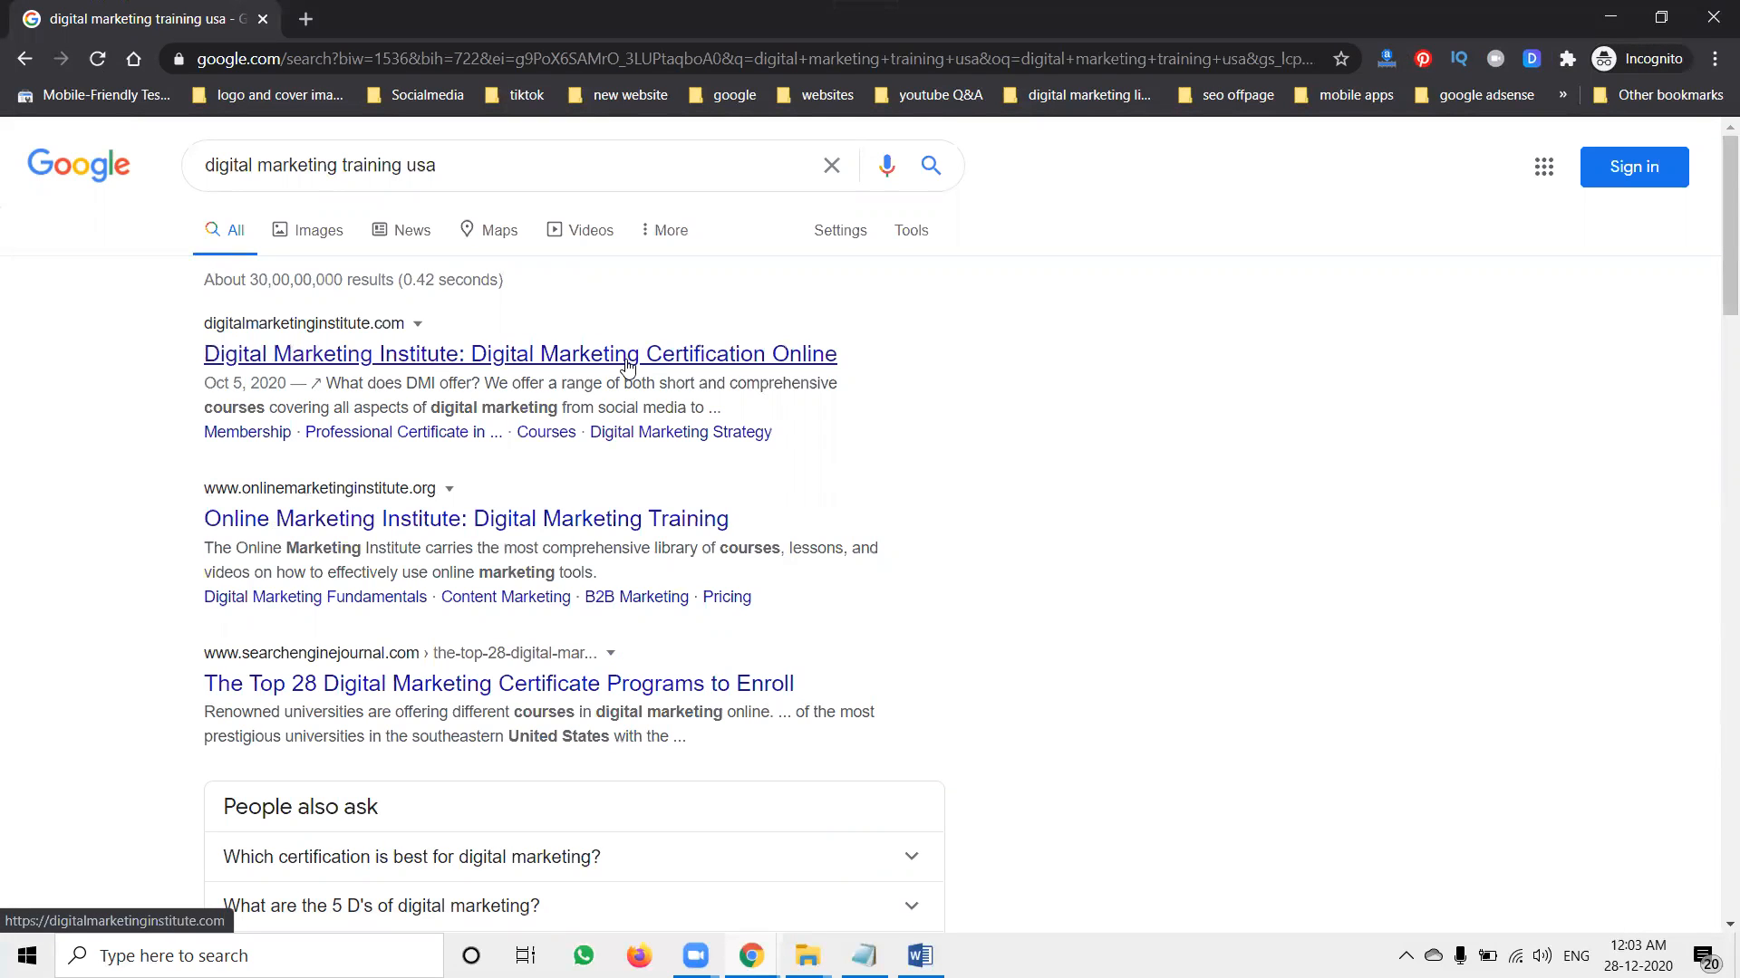
scroll(627, 381, down, 15)
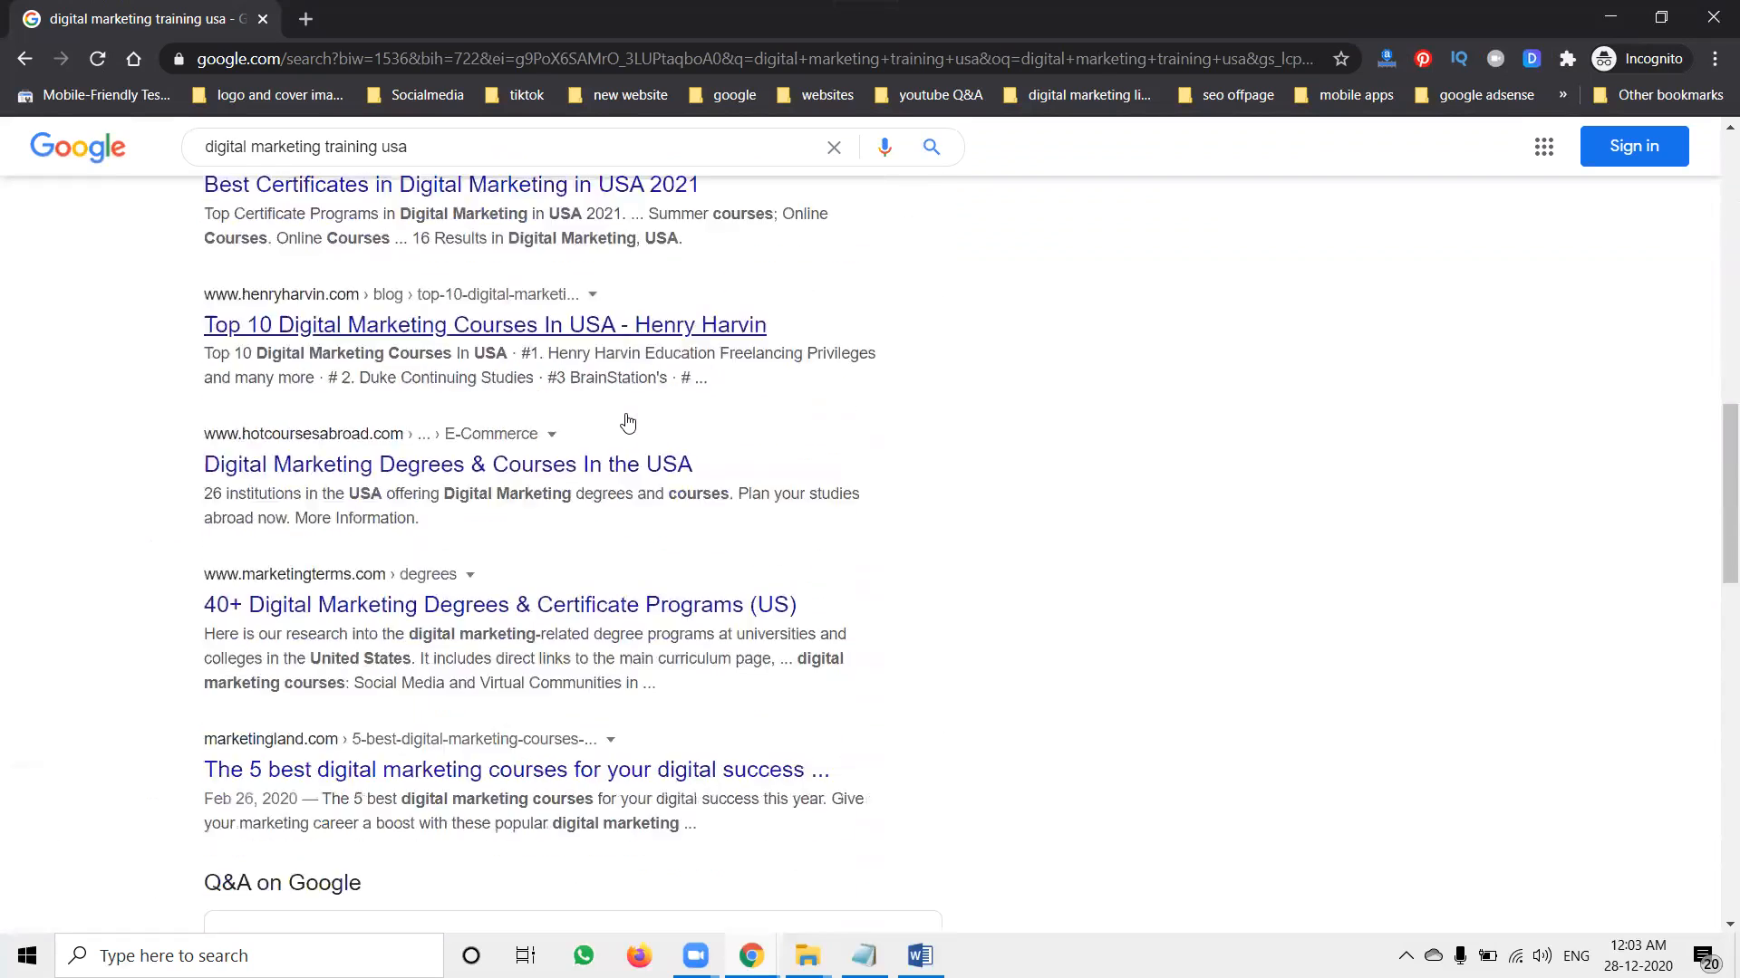
scroll(627, 415, down, 7)
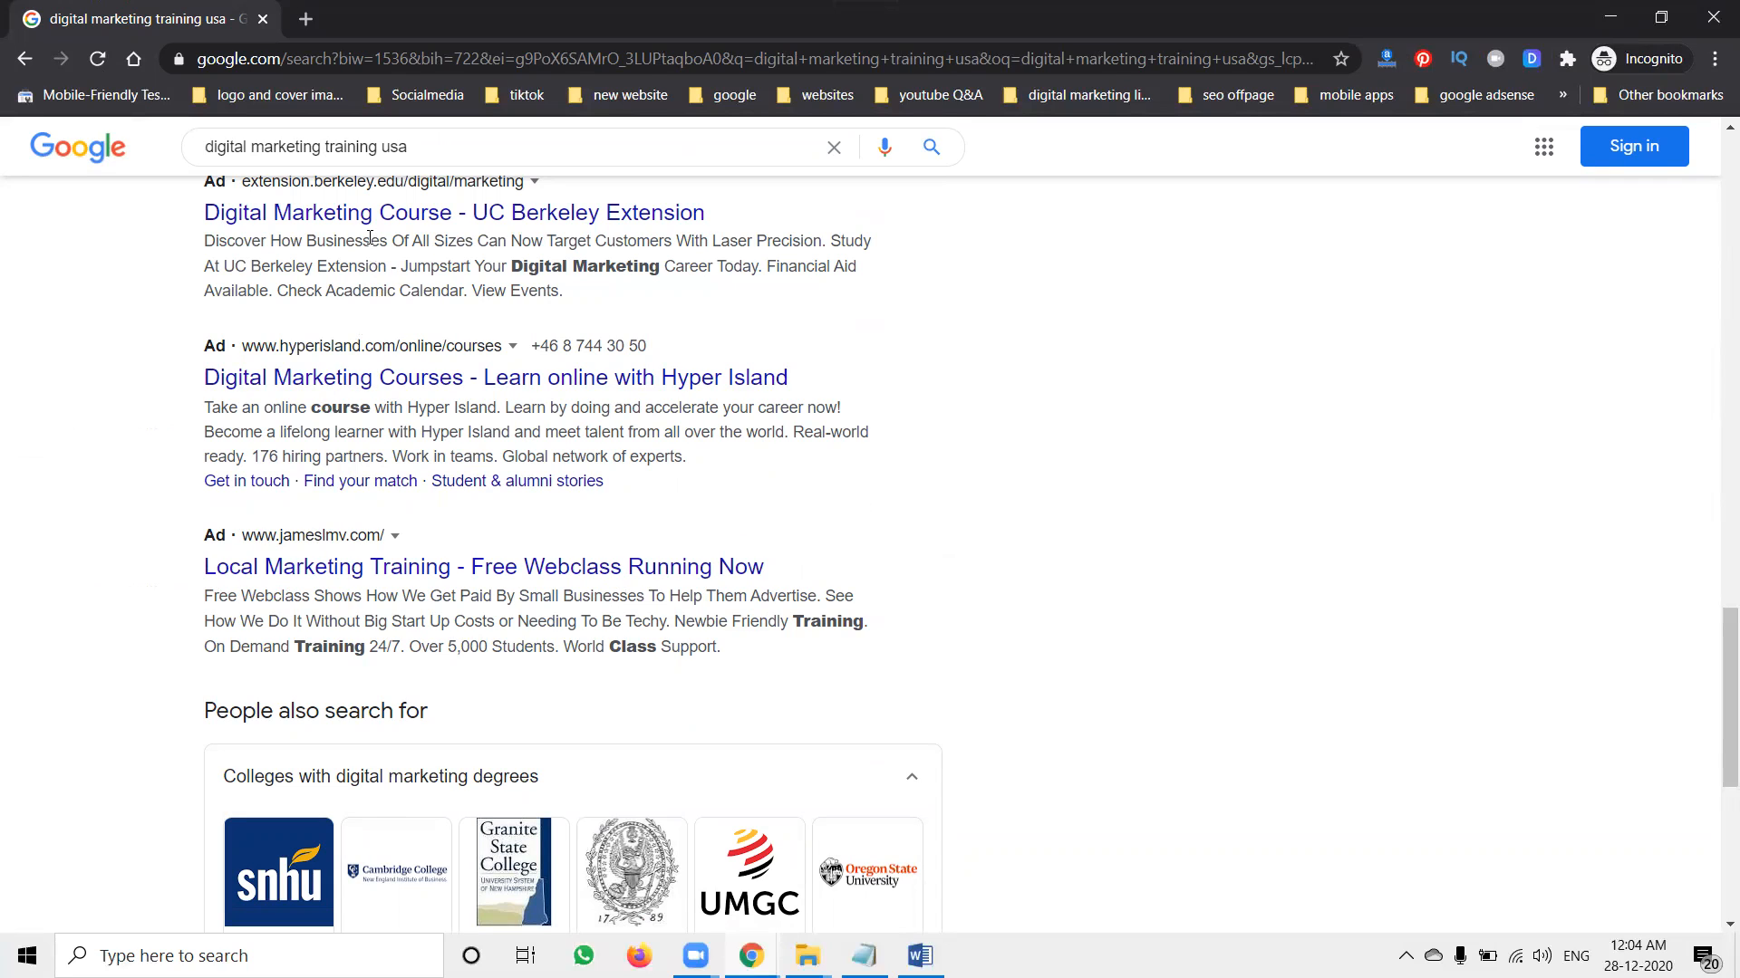
Step: Go back through the earlier result pages to the start of the "best astrologer in new york" results
click(13, 60)
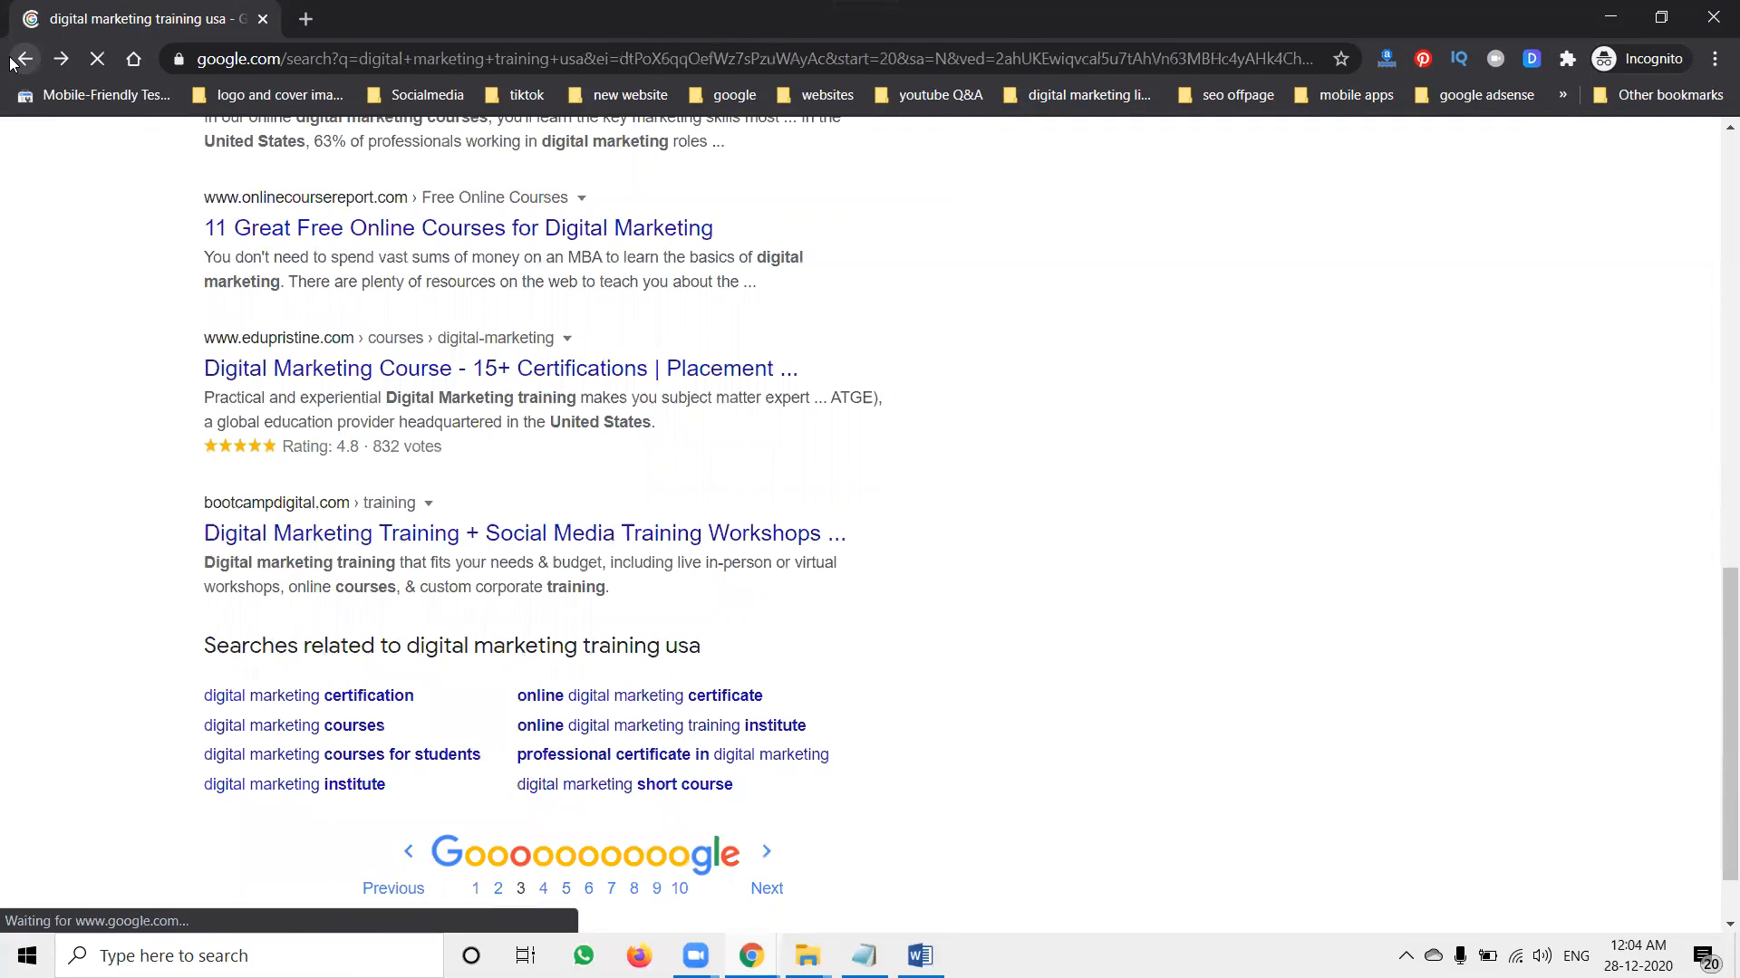
scroll(736, 282, up, 15)
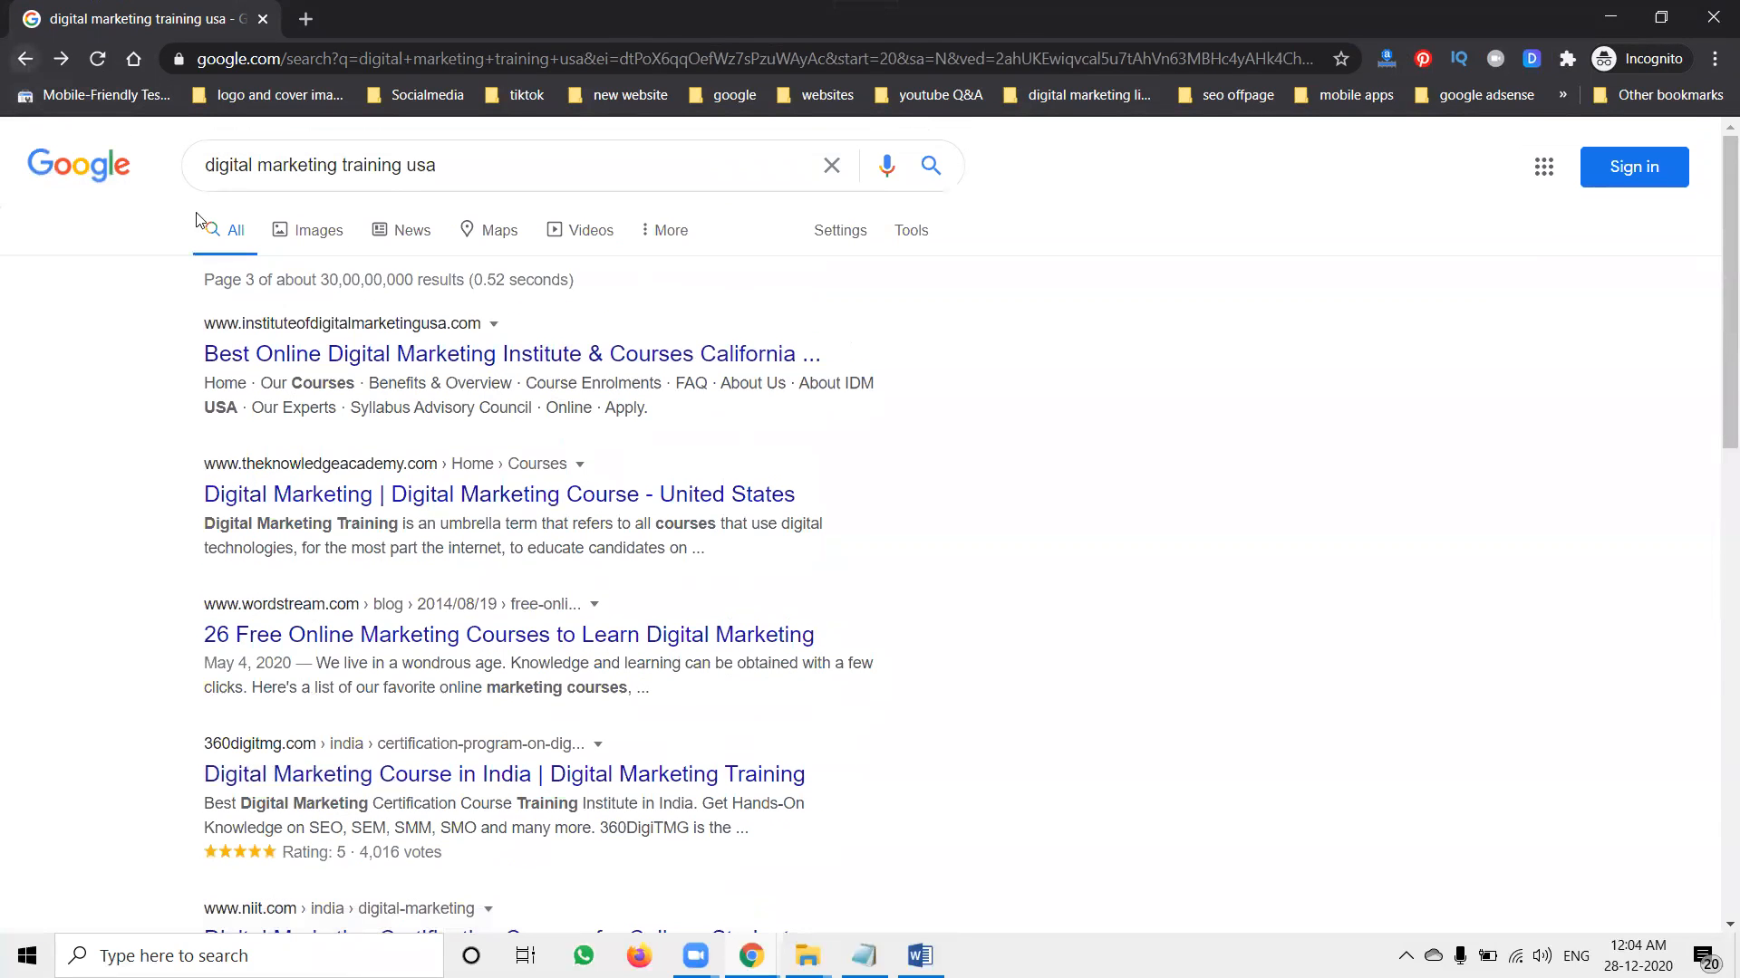
click(24, 59)
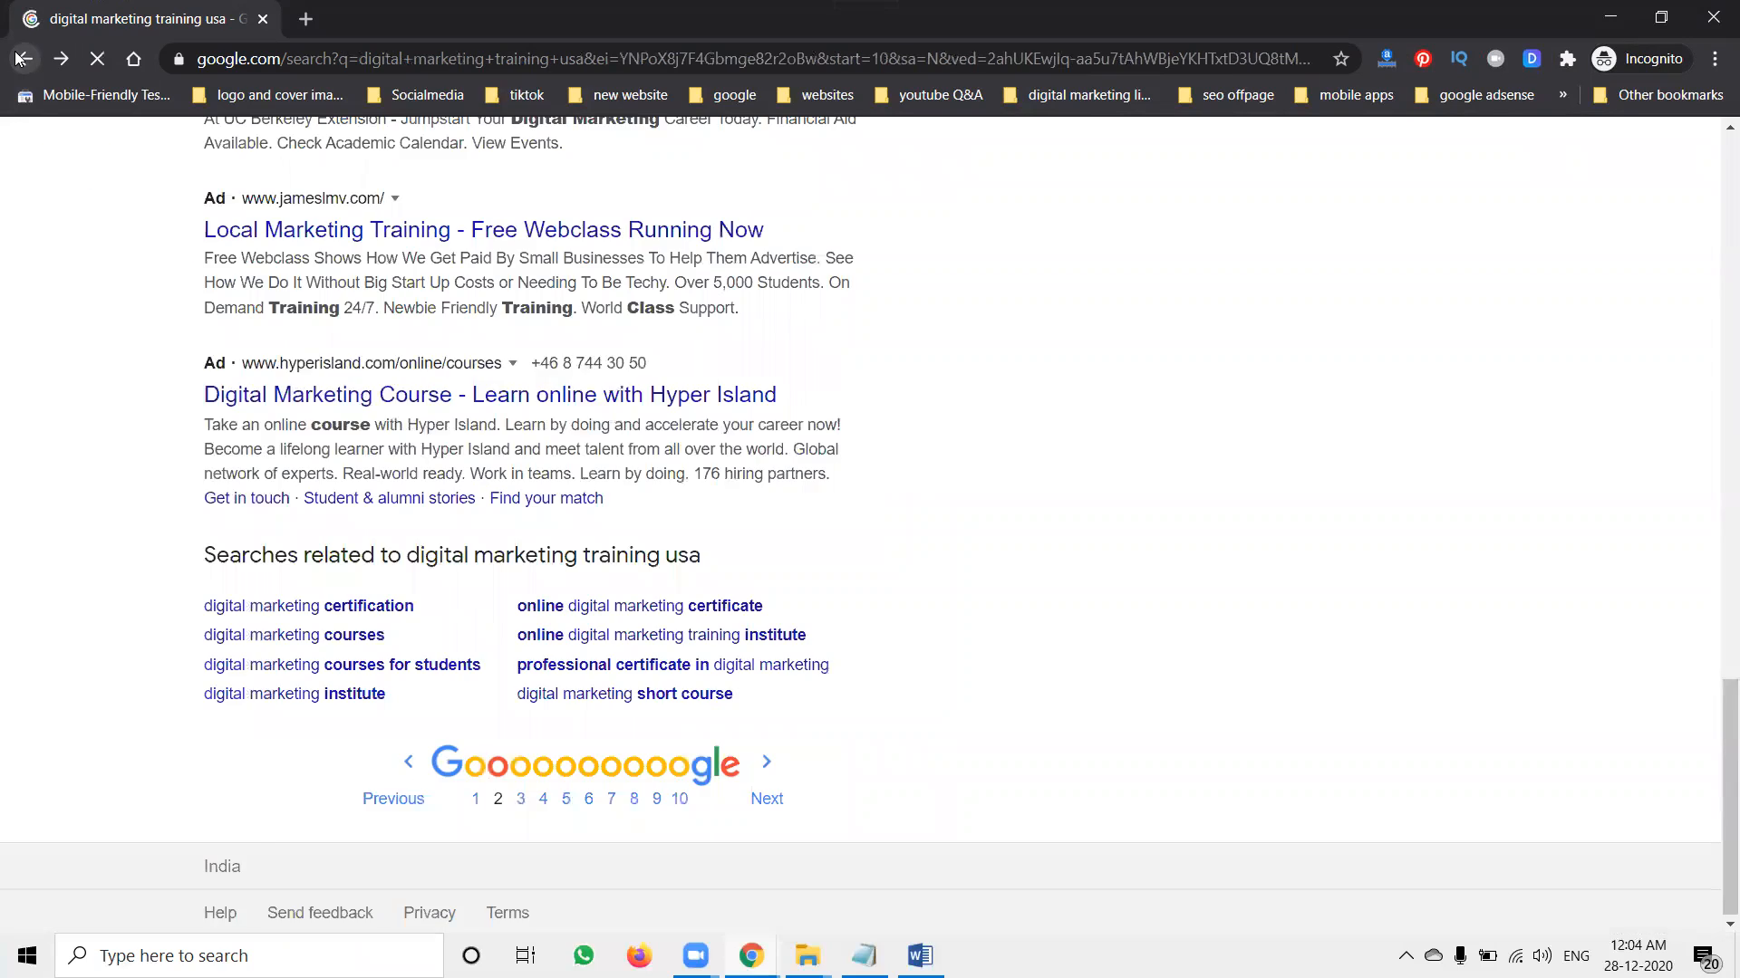
scroll(65, 249, up, 15)
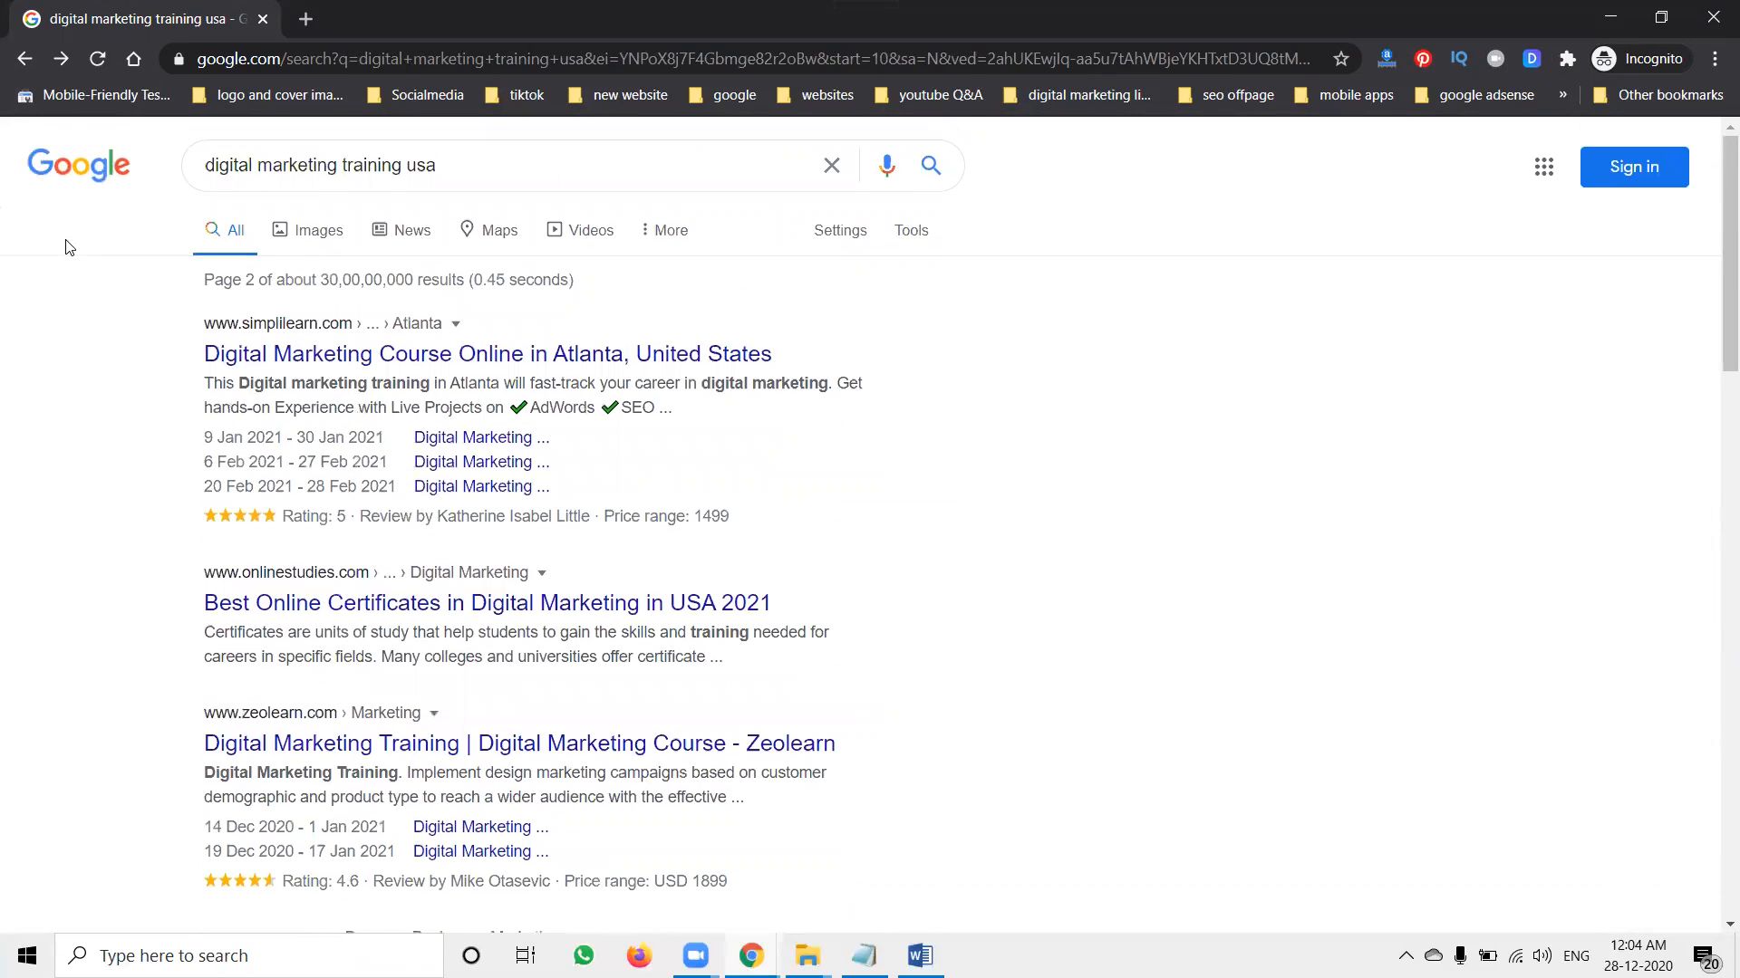
click(22, 59)
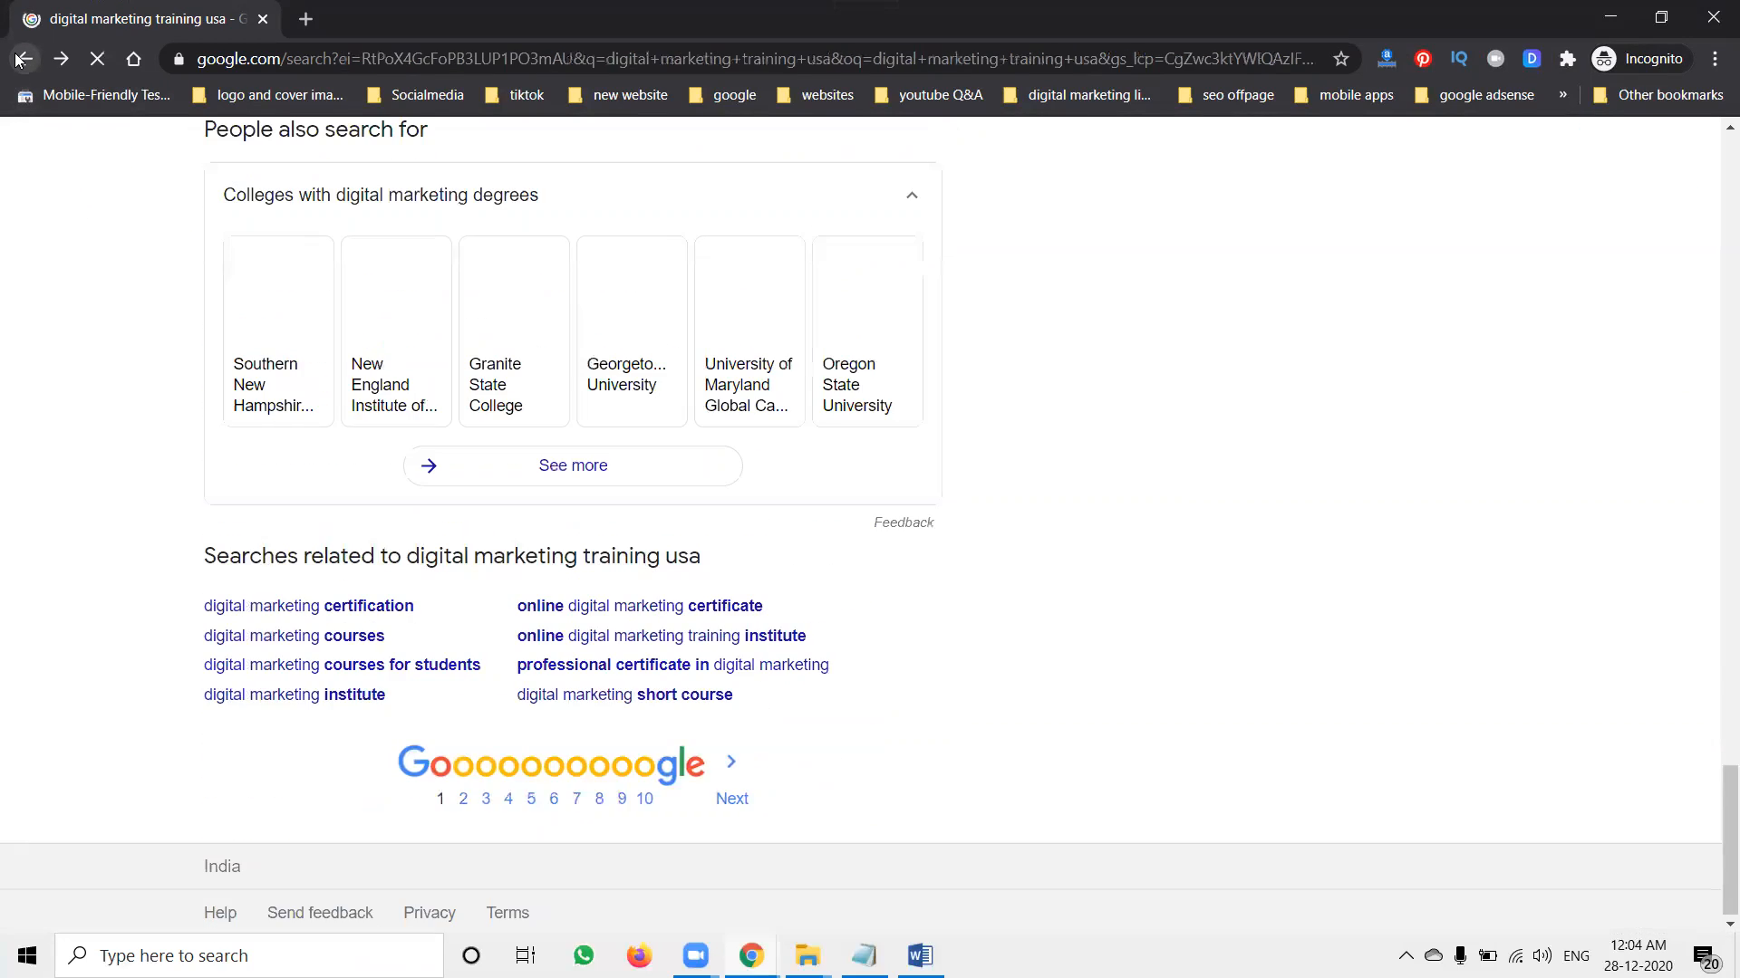
click(20, 59)
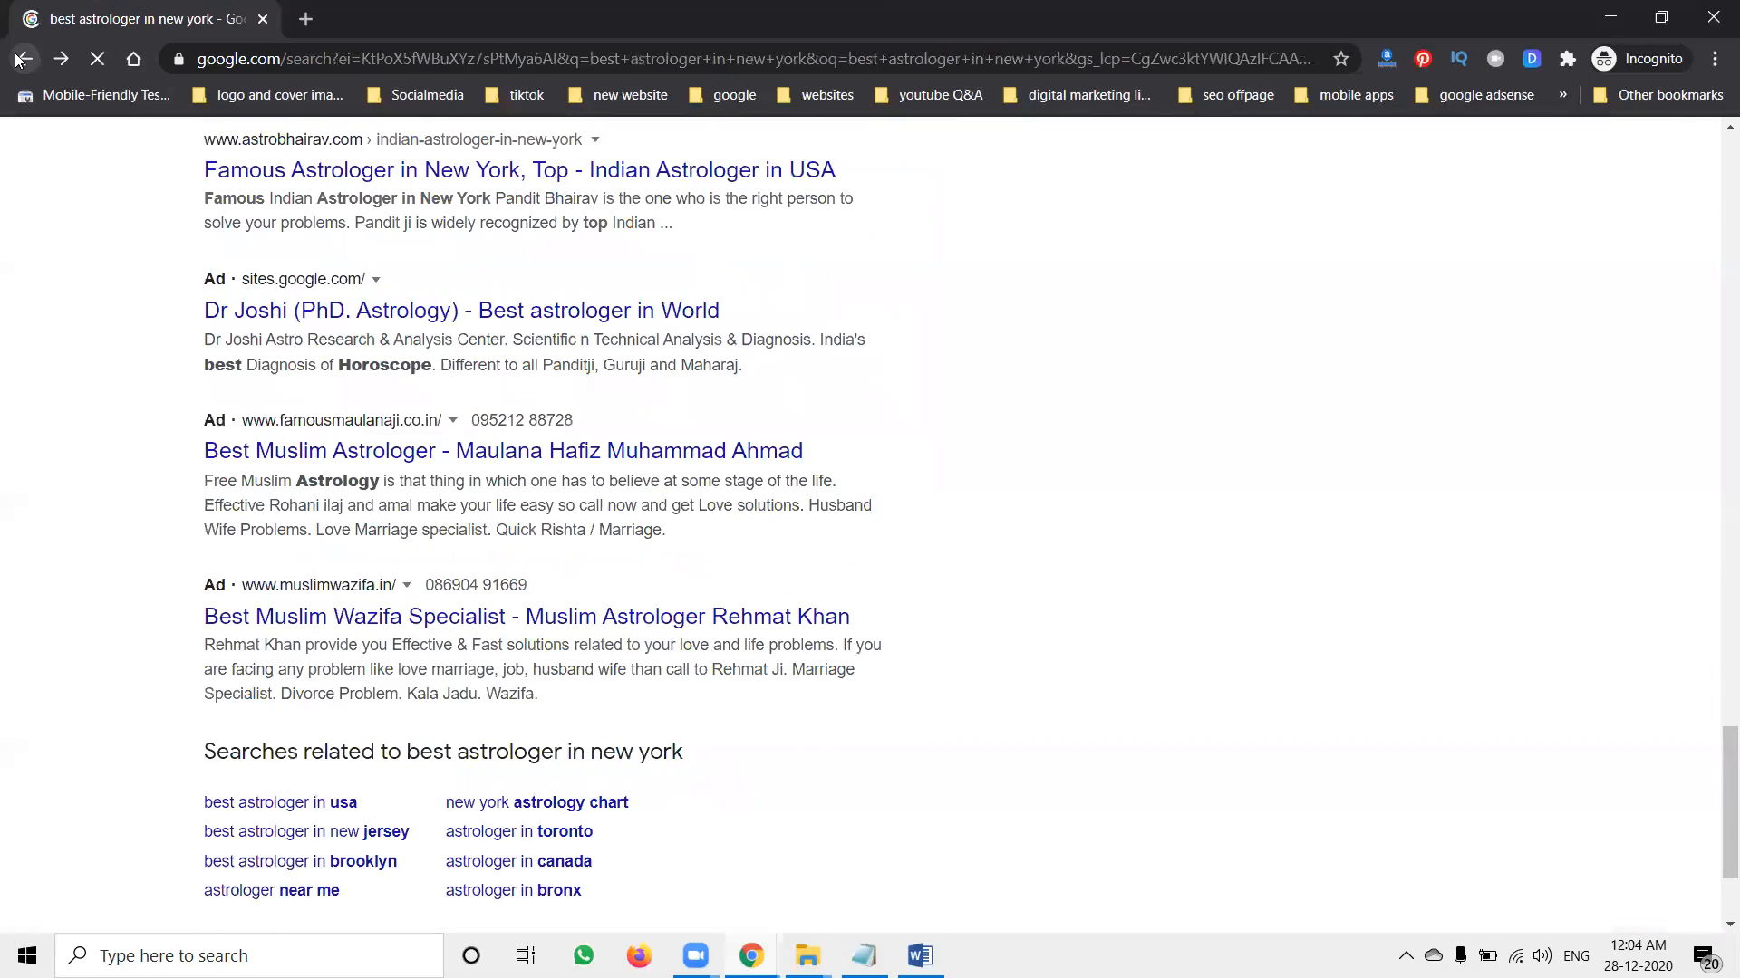
scroll(222, 303, up, 10)
scroll(222, 304, up, 12)
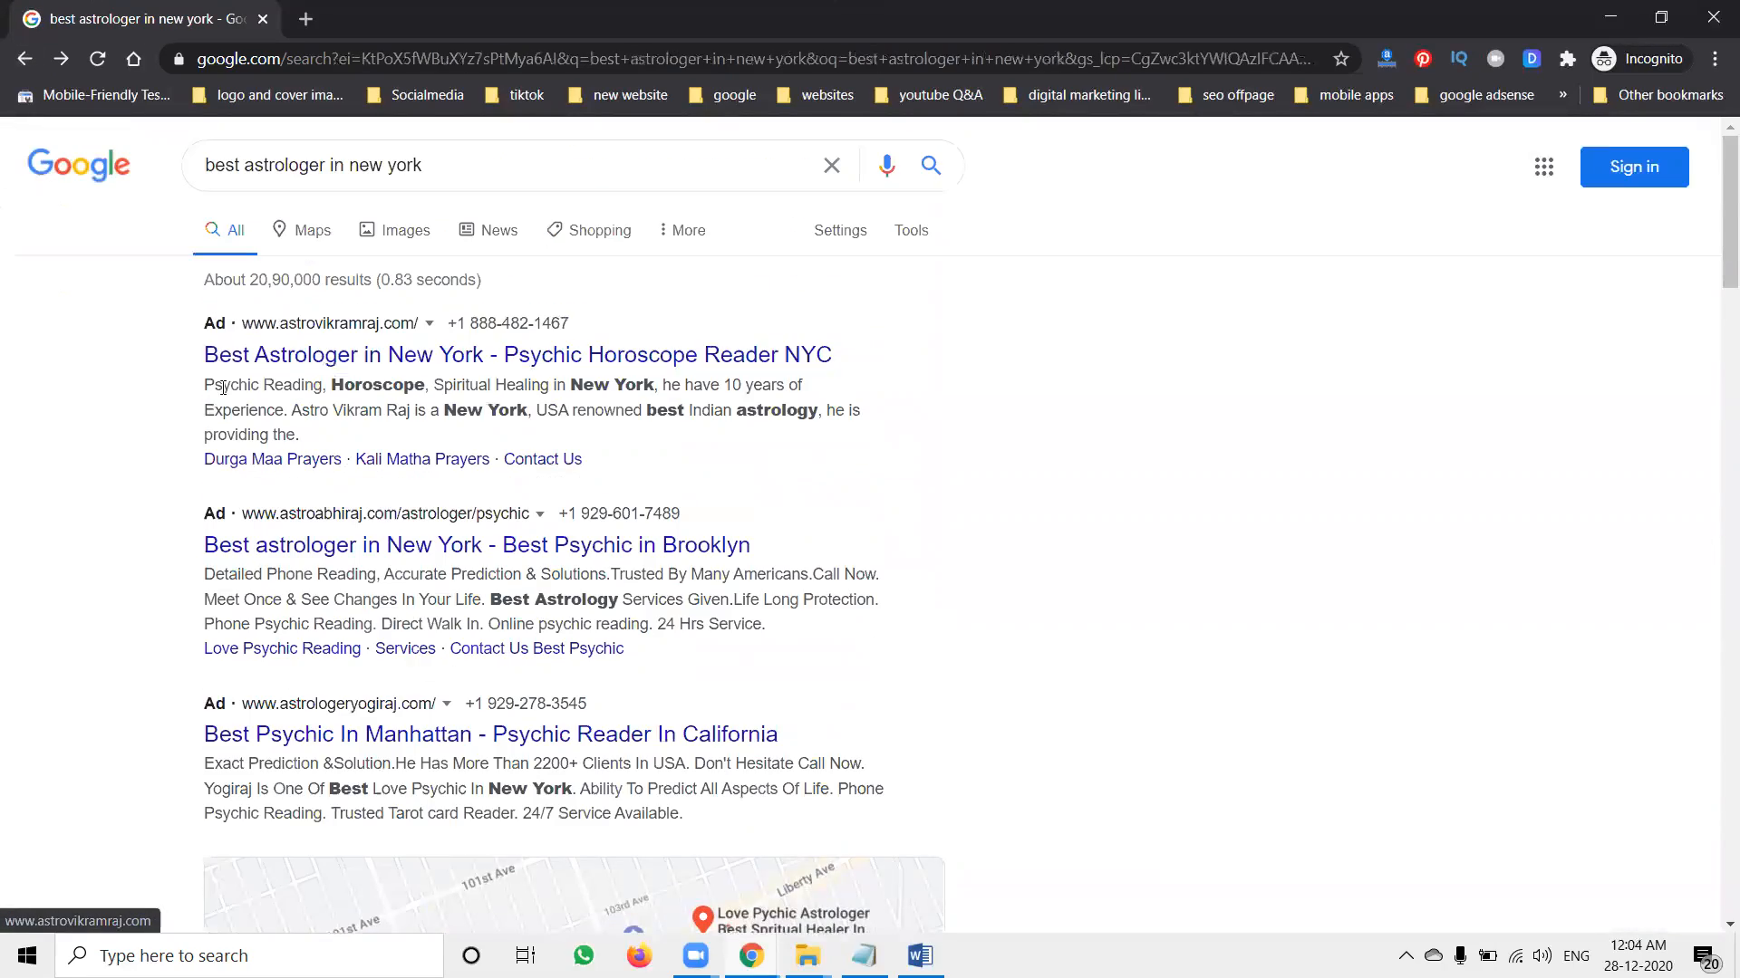
Step: Rerun the "best astrologer in new york" search and check where its ads are placed on the page
click(931, 167)
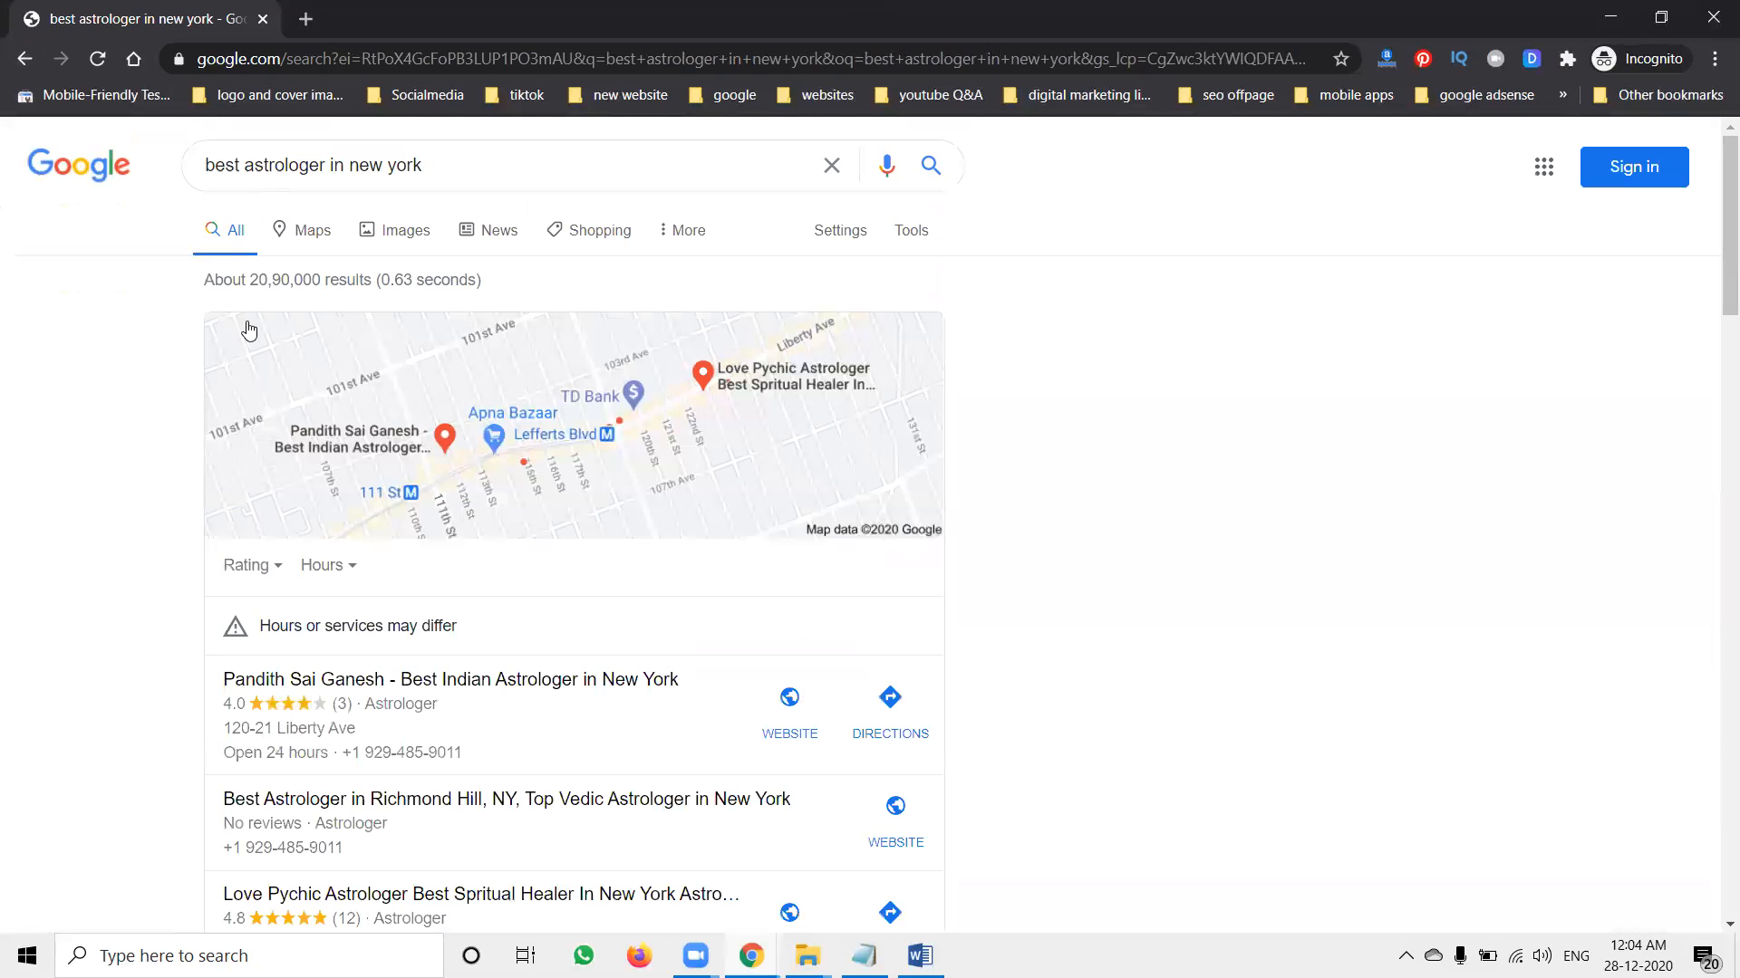
scroll(270, 326, down, 20)
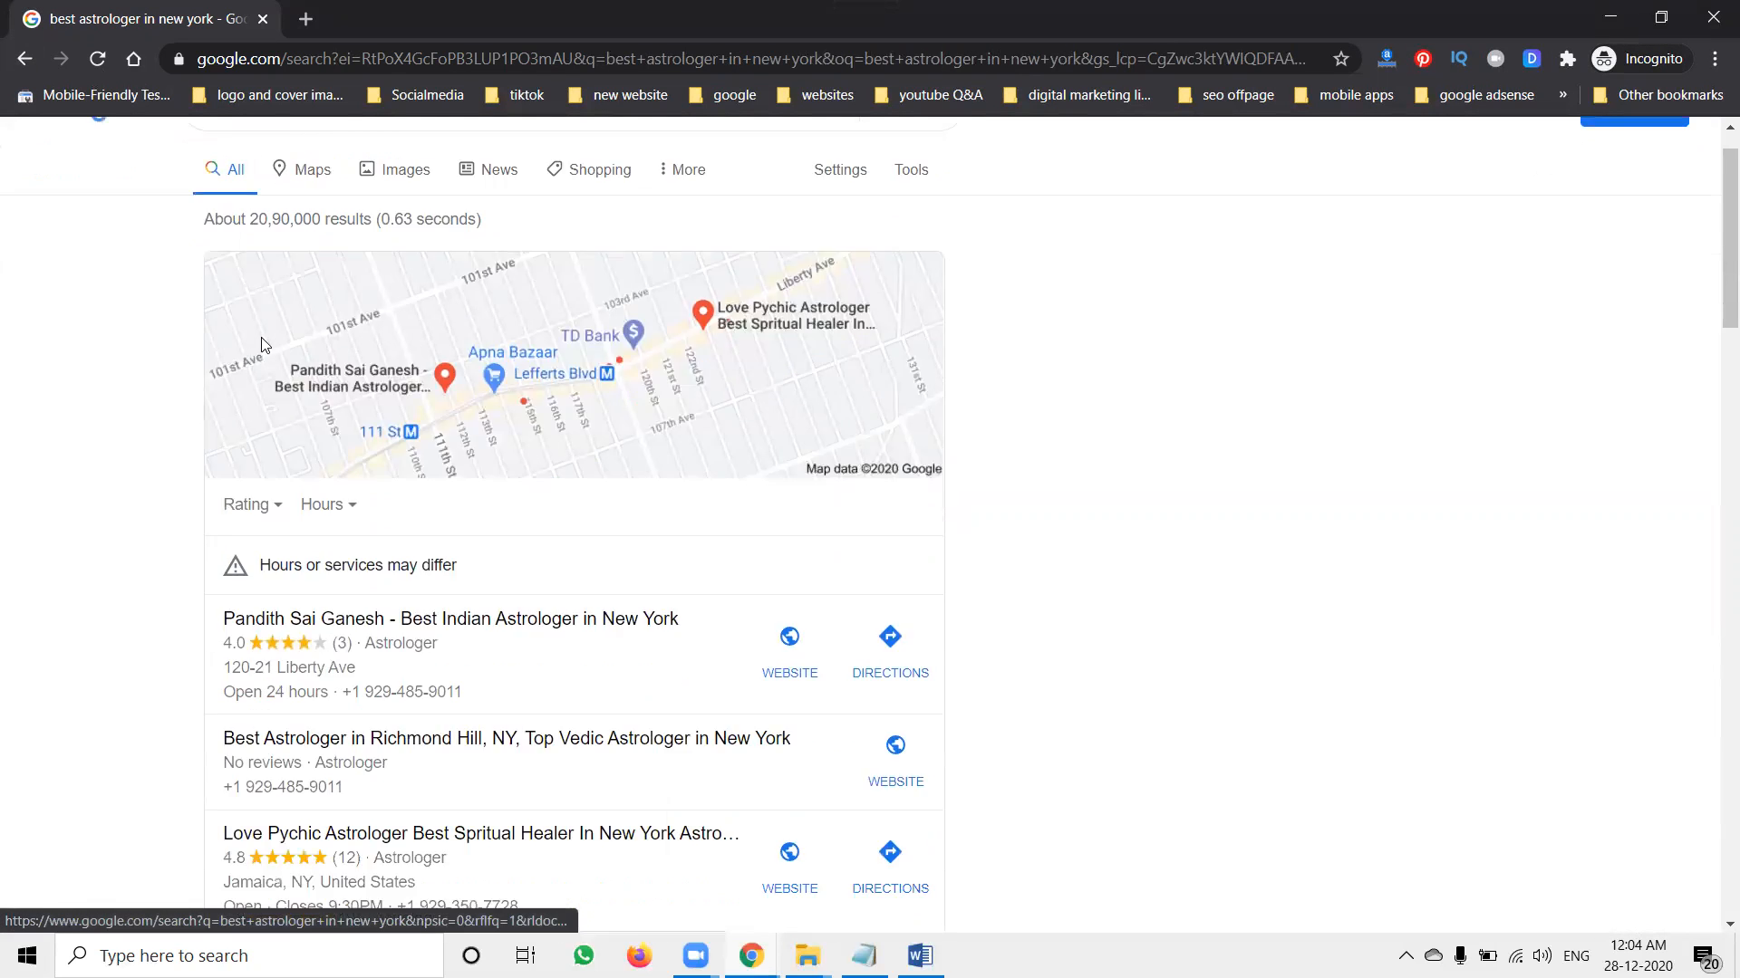
scroll(261, 398, down, 2)
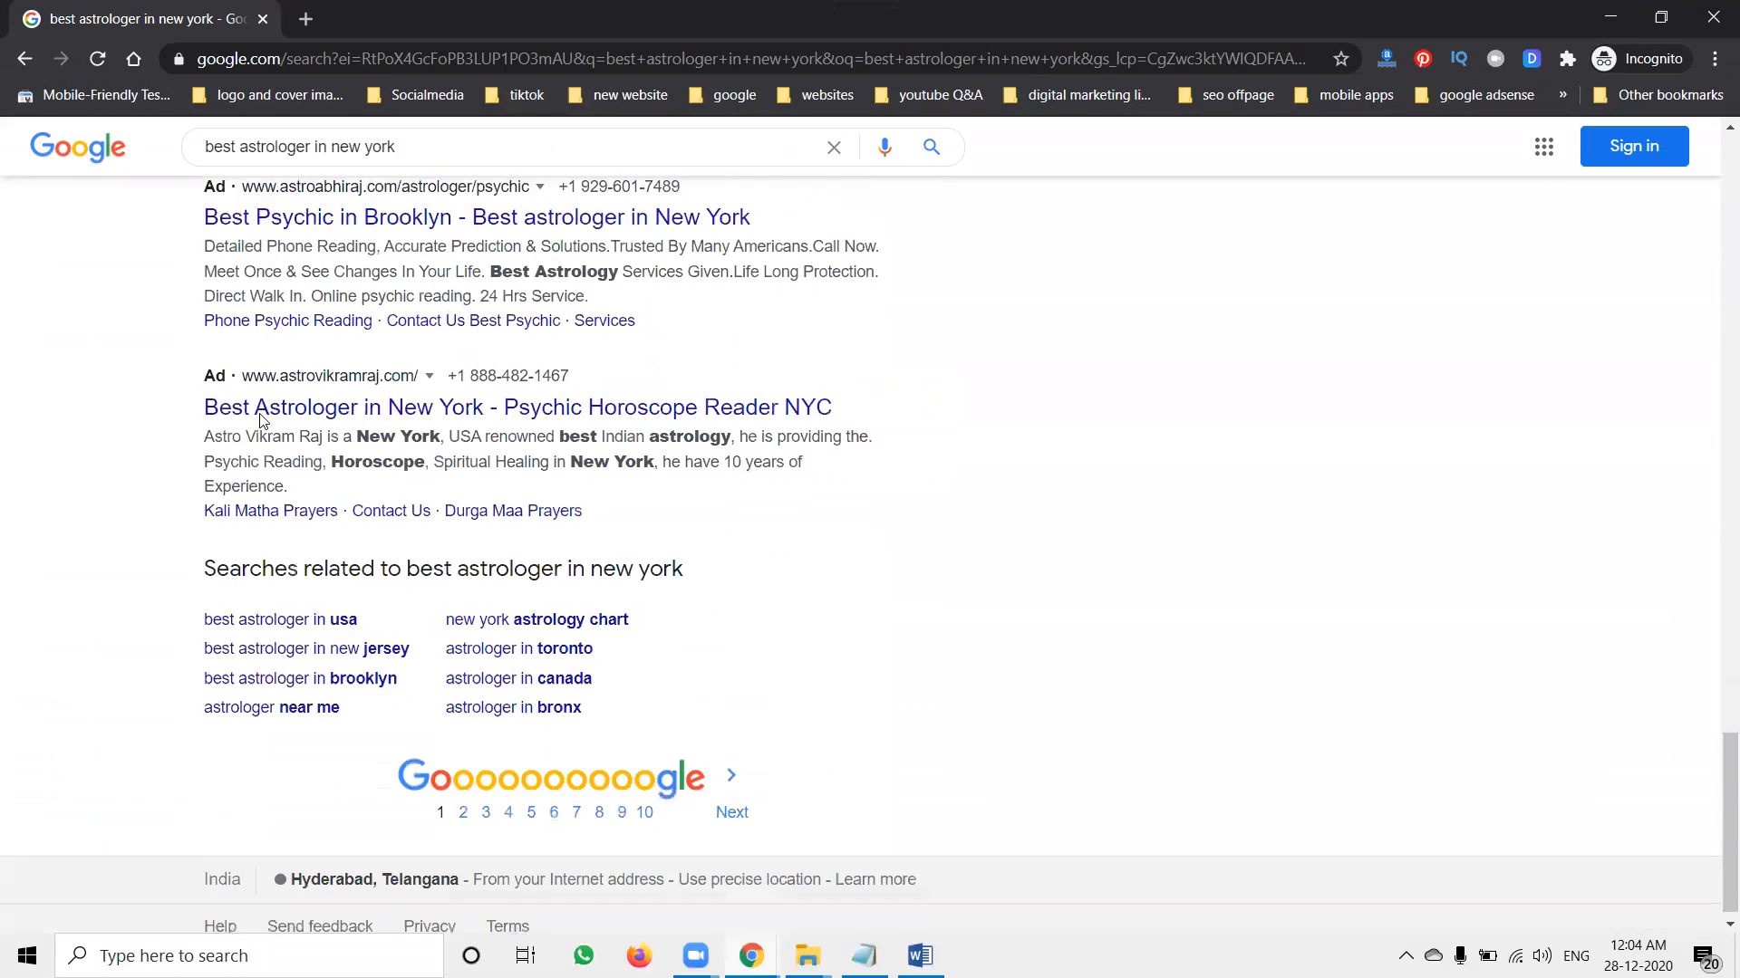
scroll(245, 543, up, 3)
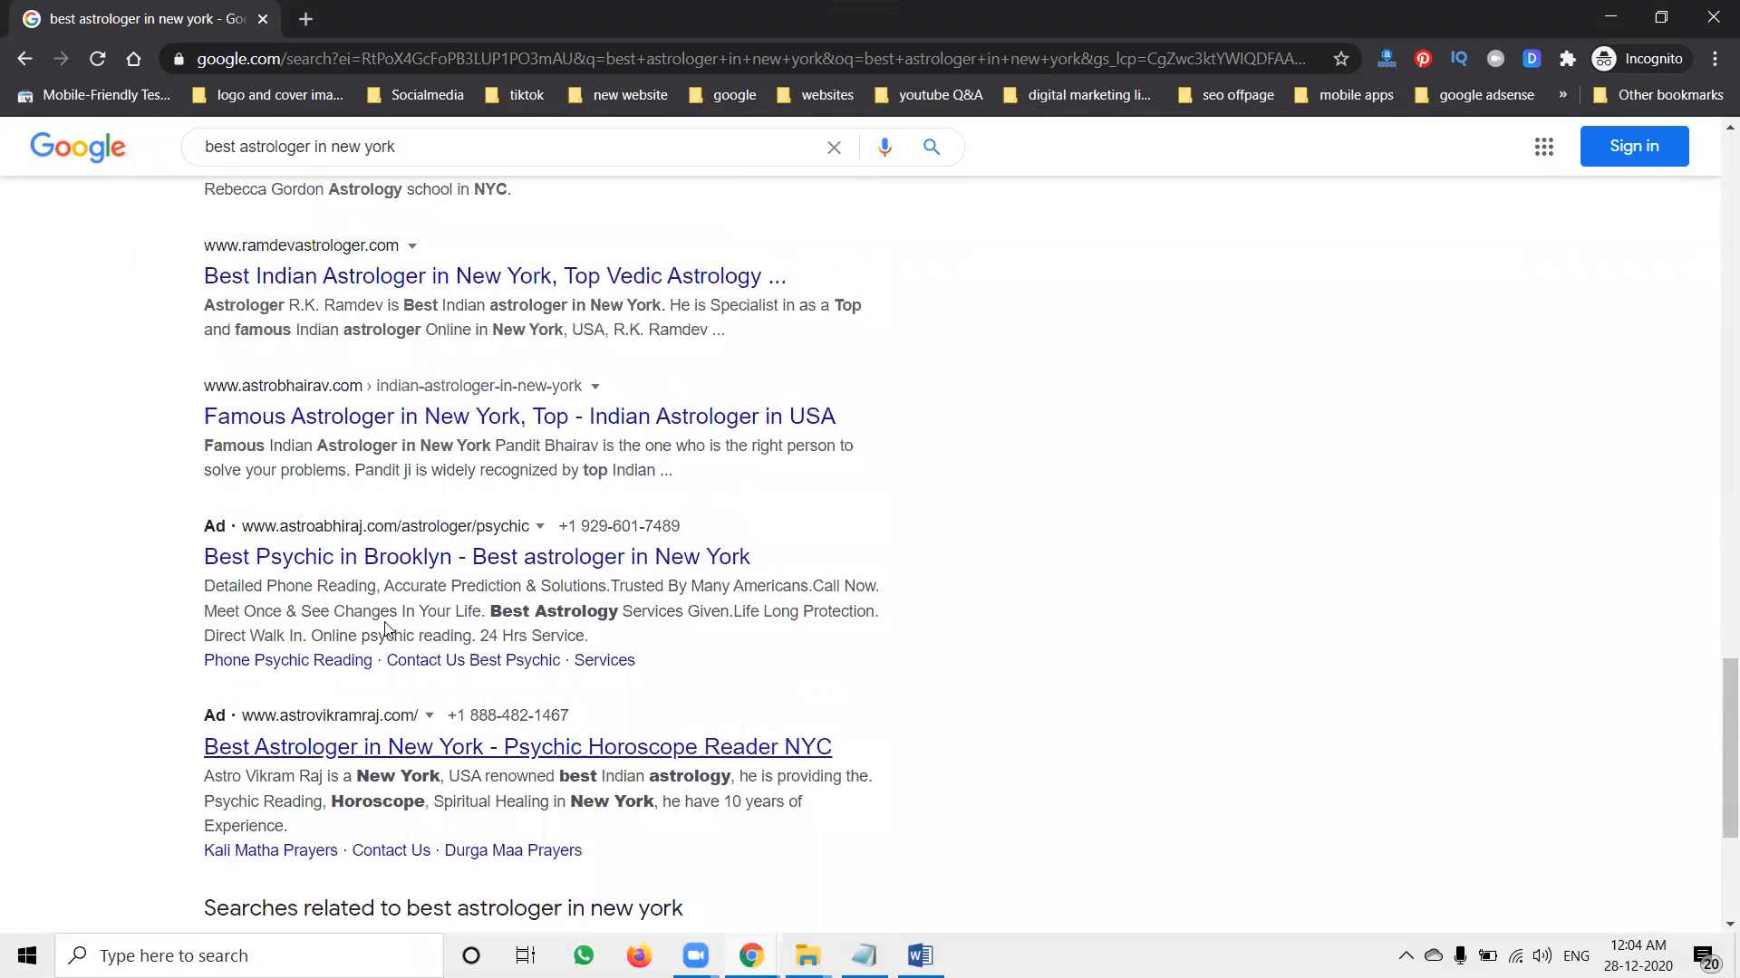
Step: Repeat the New York astrologer search two more times and compare the order of the ads near the page's end
click(934, 149)
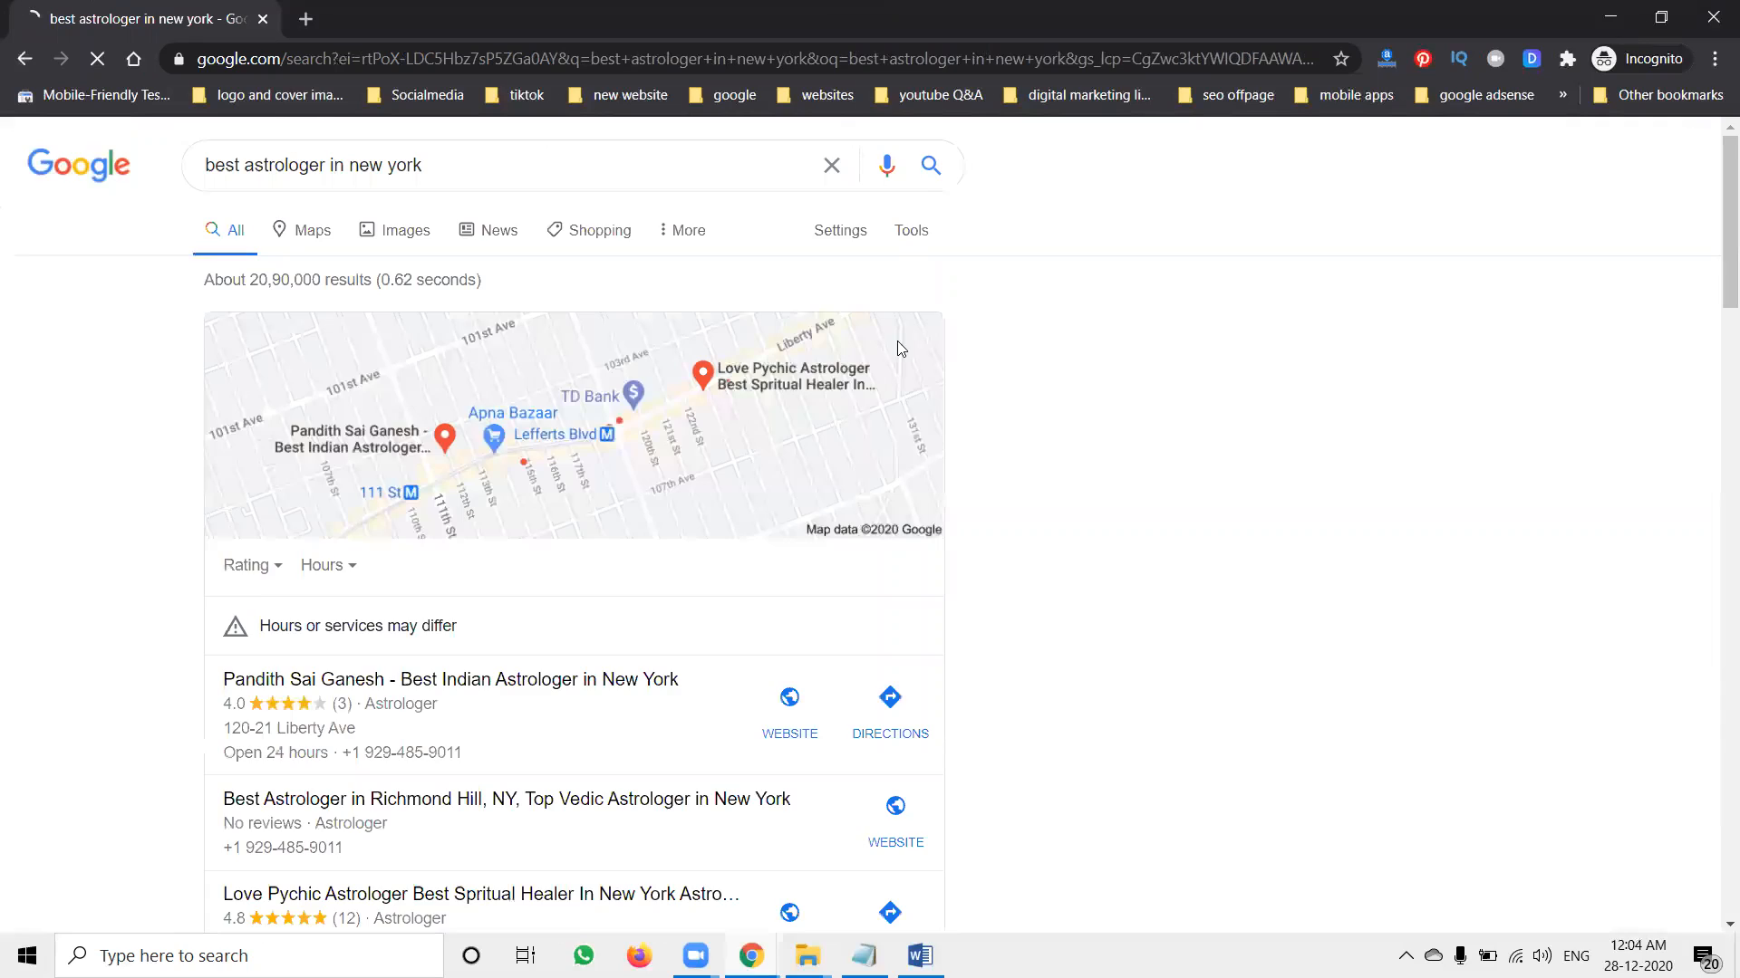
scroll(844, 473, down, 20)
scroll(844, 473, down, 10)
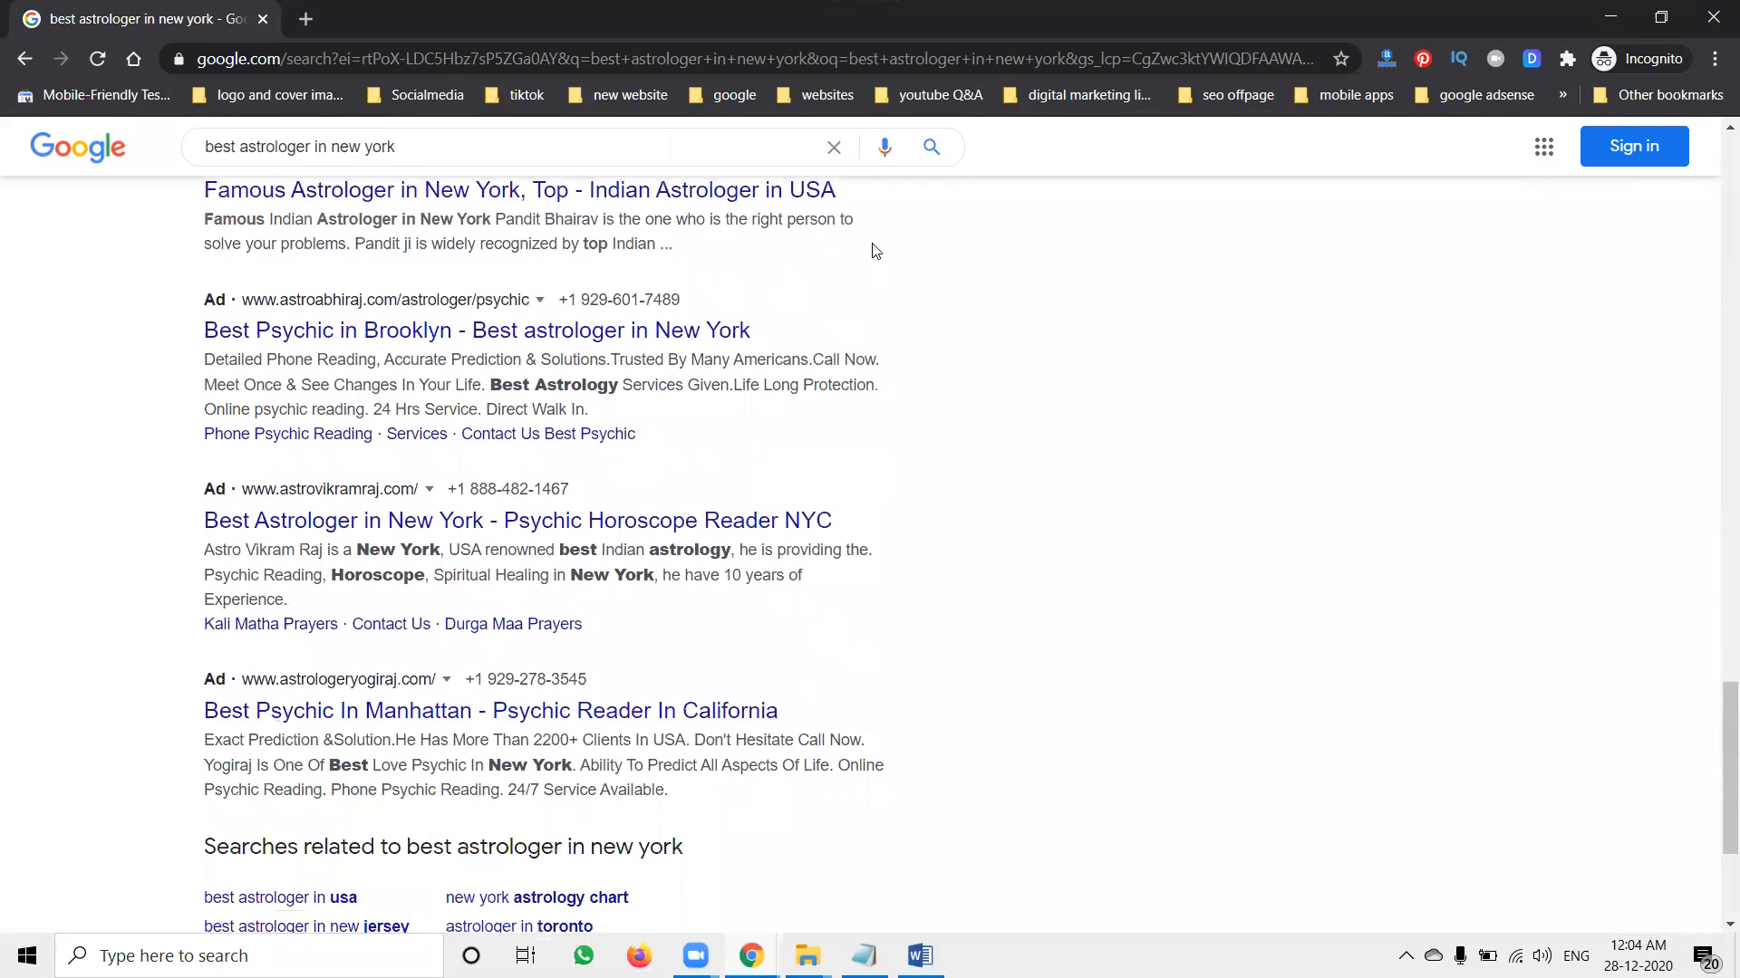
click(930, 147)
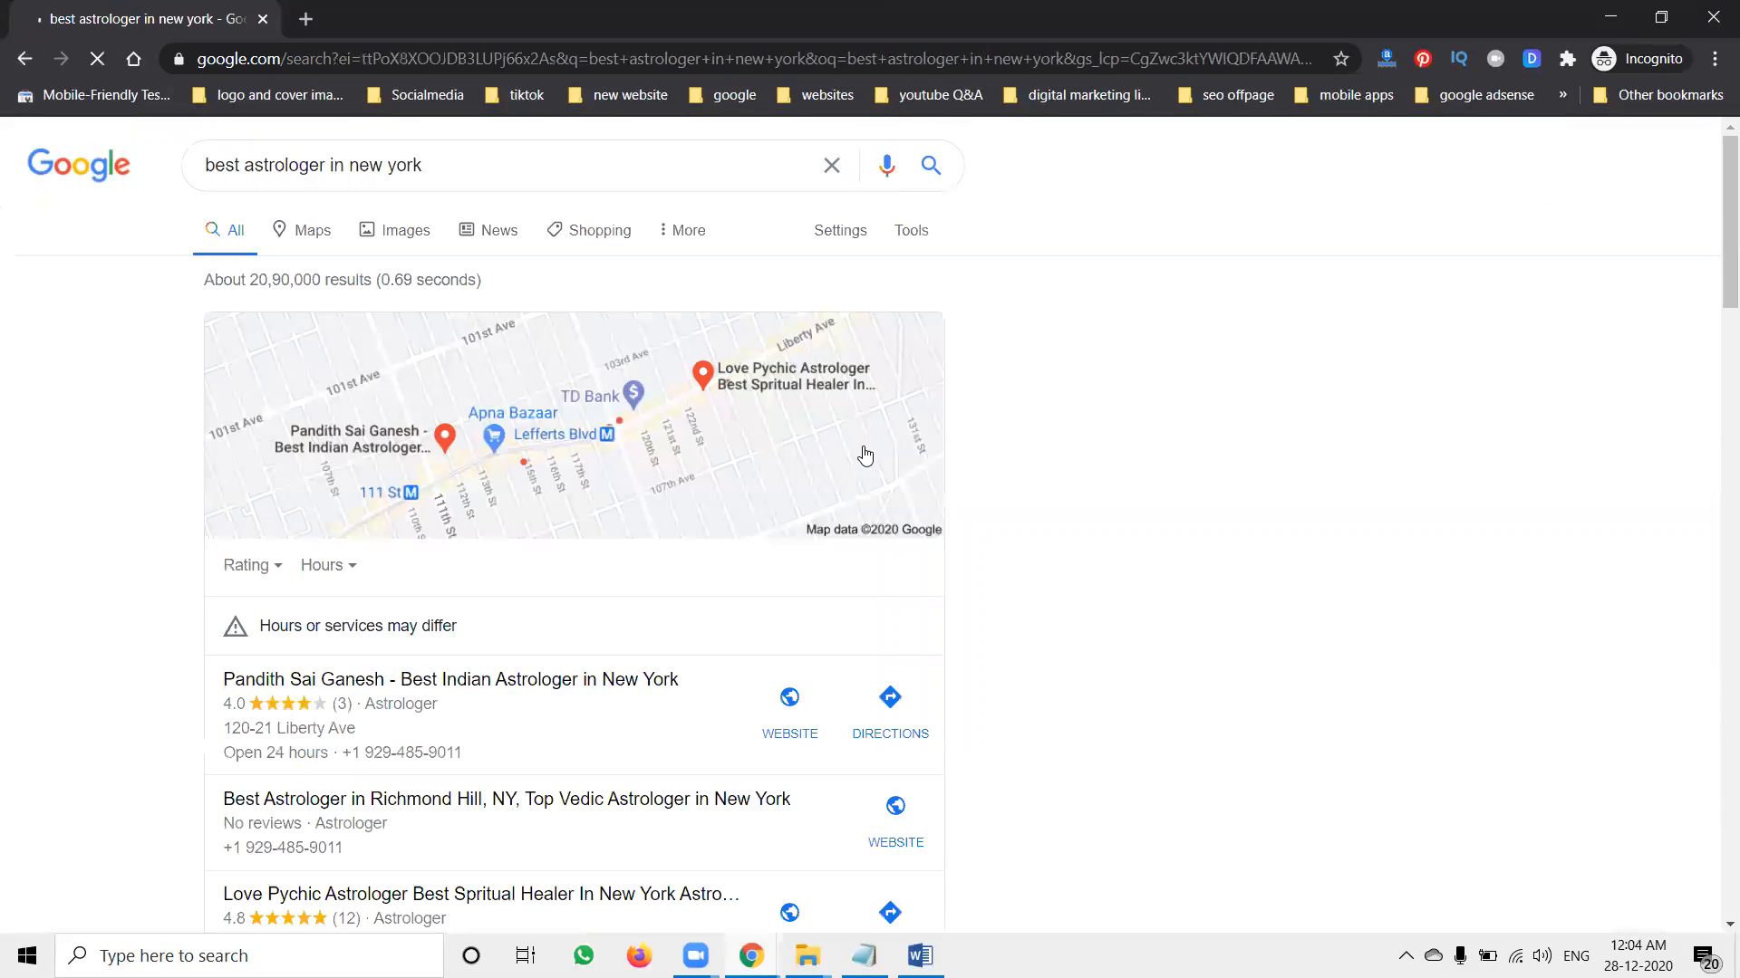
scroll(531, 297, down, 5)
scroll(533, 303, down, 15)
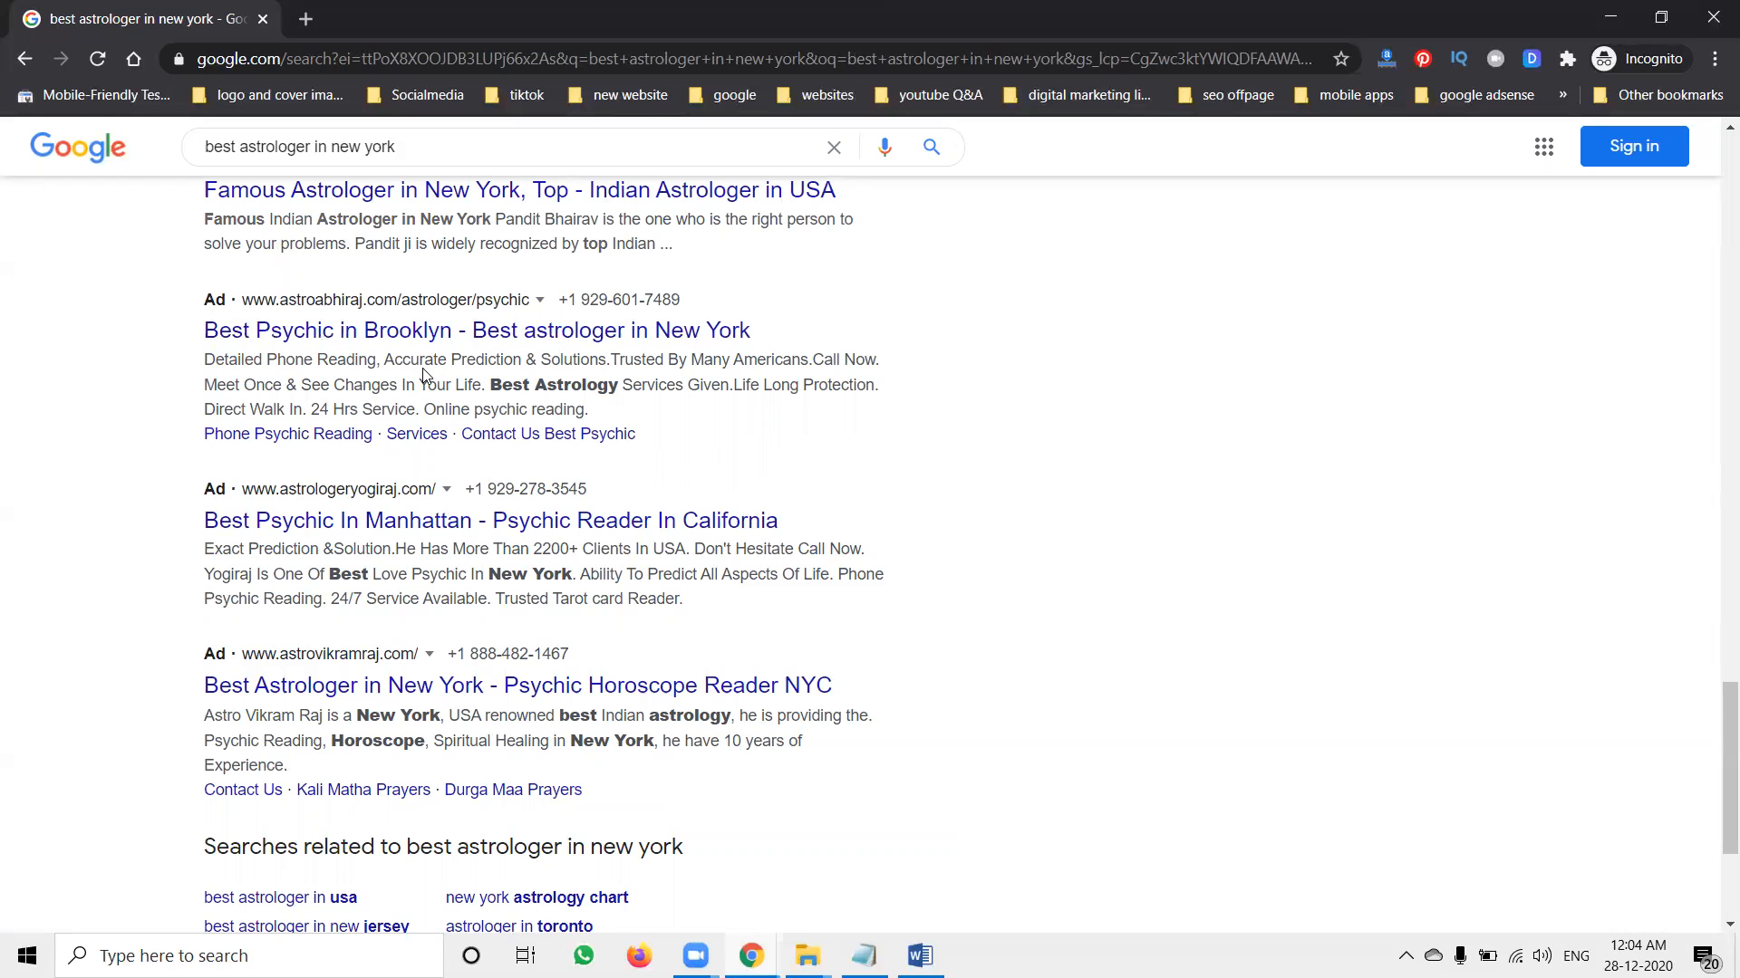
Step: Open southreelnews.com in a new tab and look through the display ads on its home page
click(299, 29)
text(s)
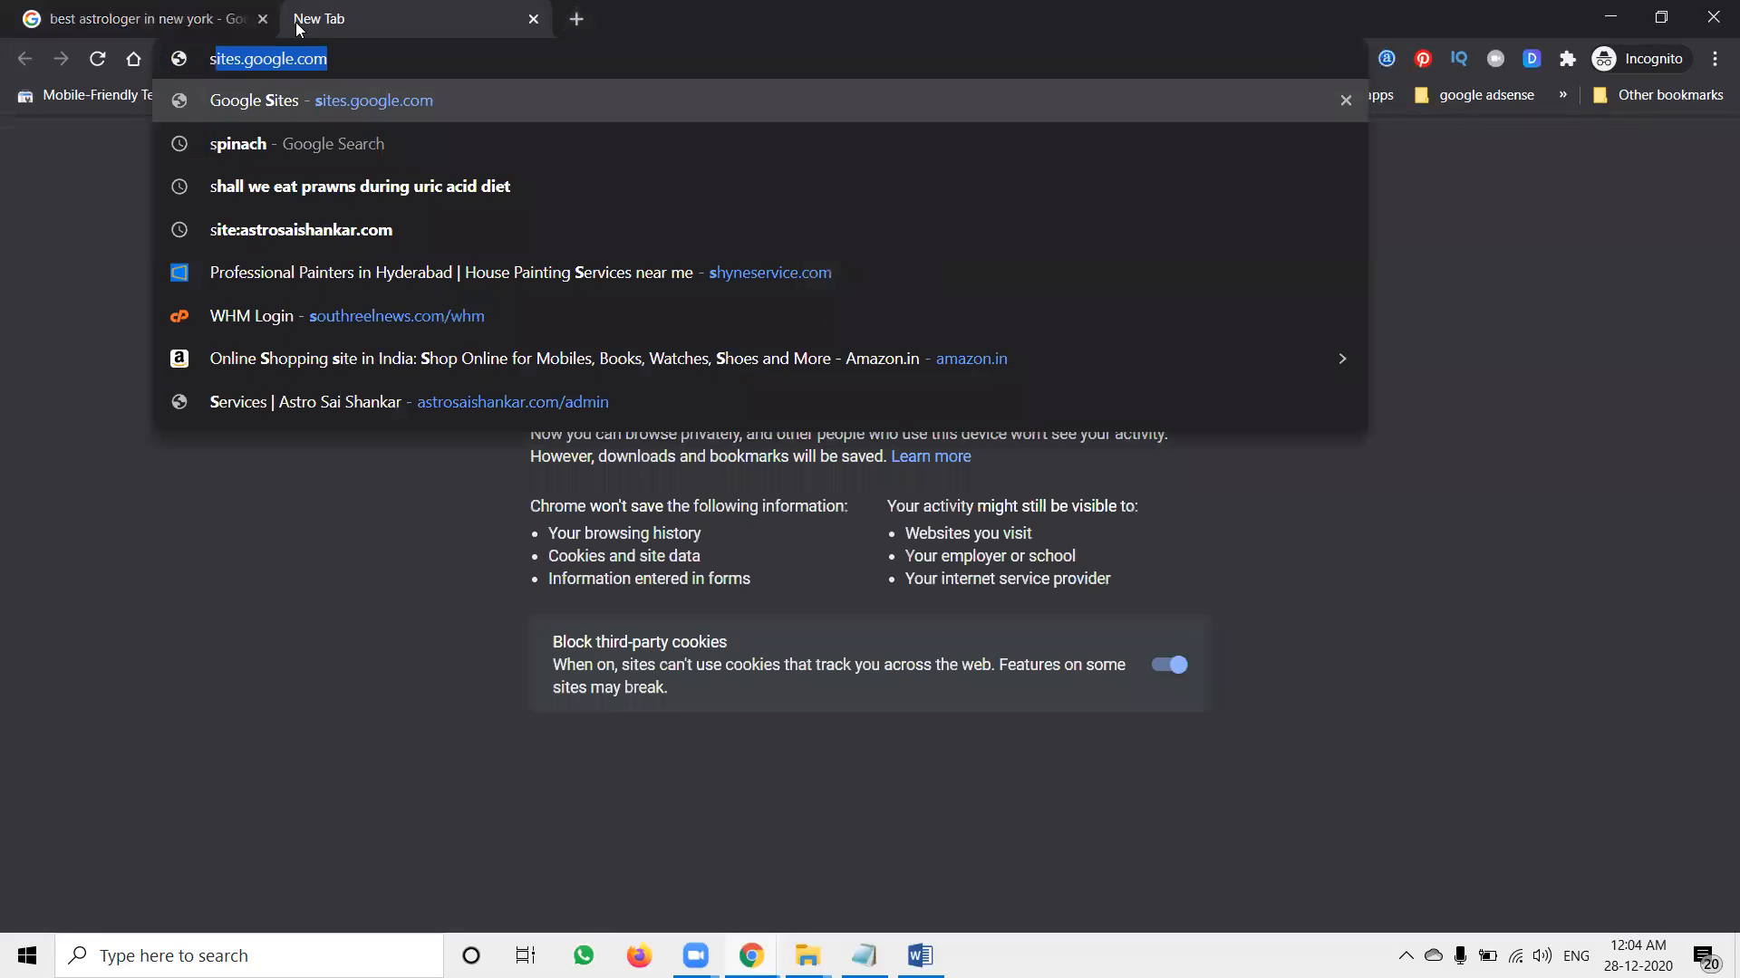
text(ou)
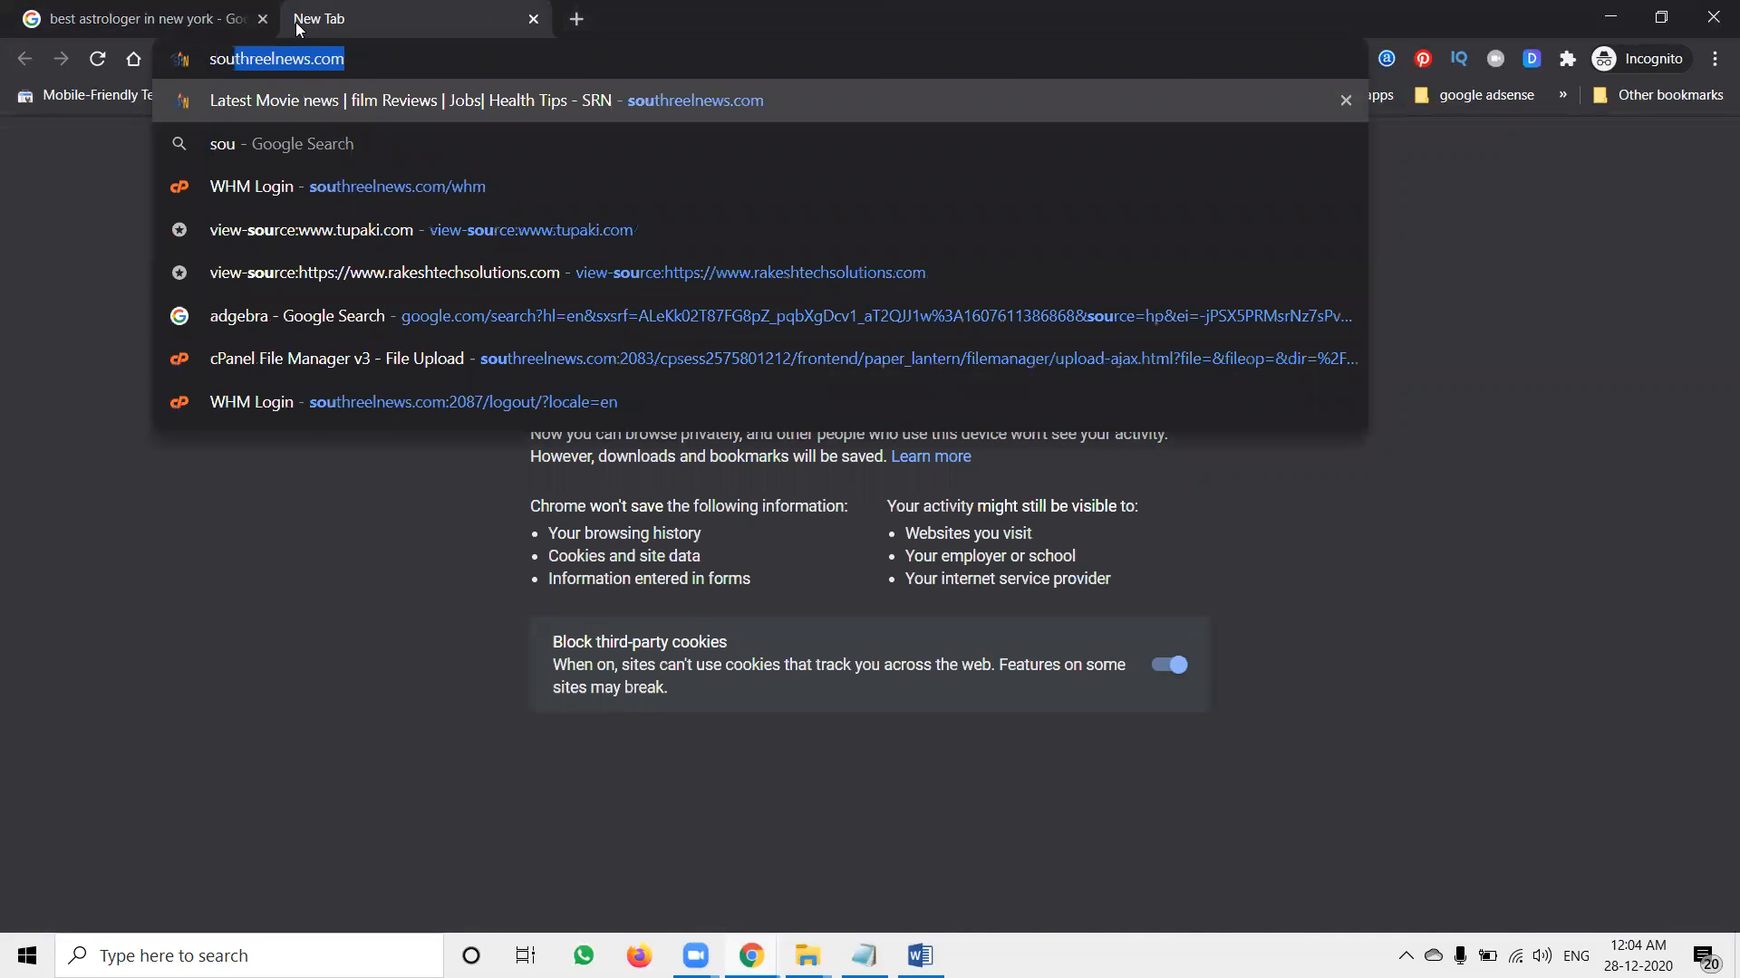
key(Return)
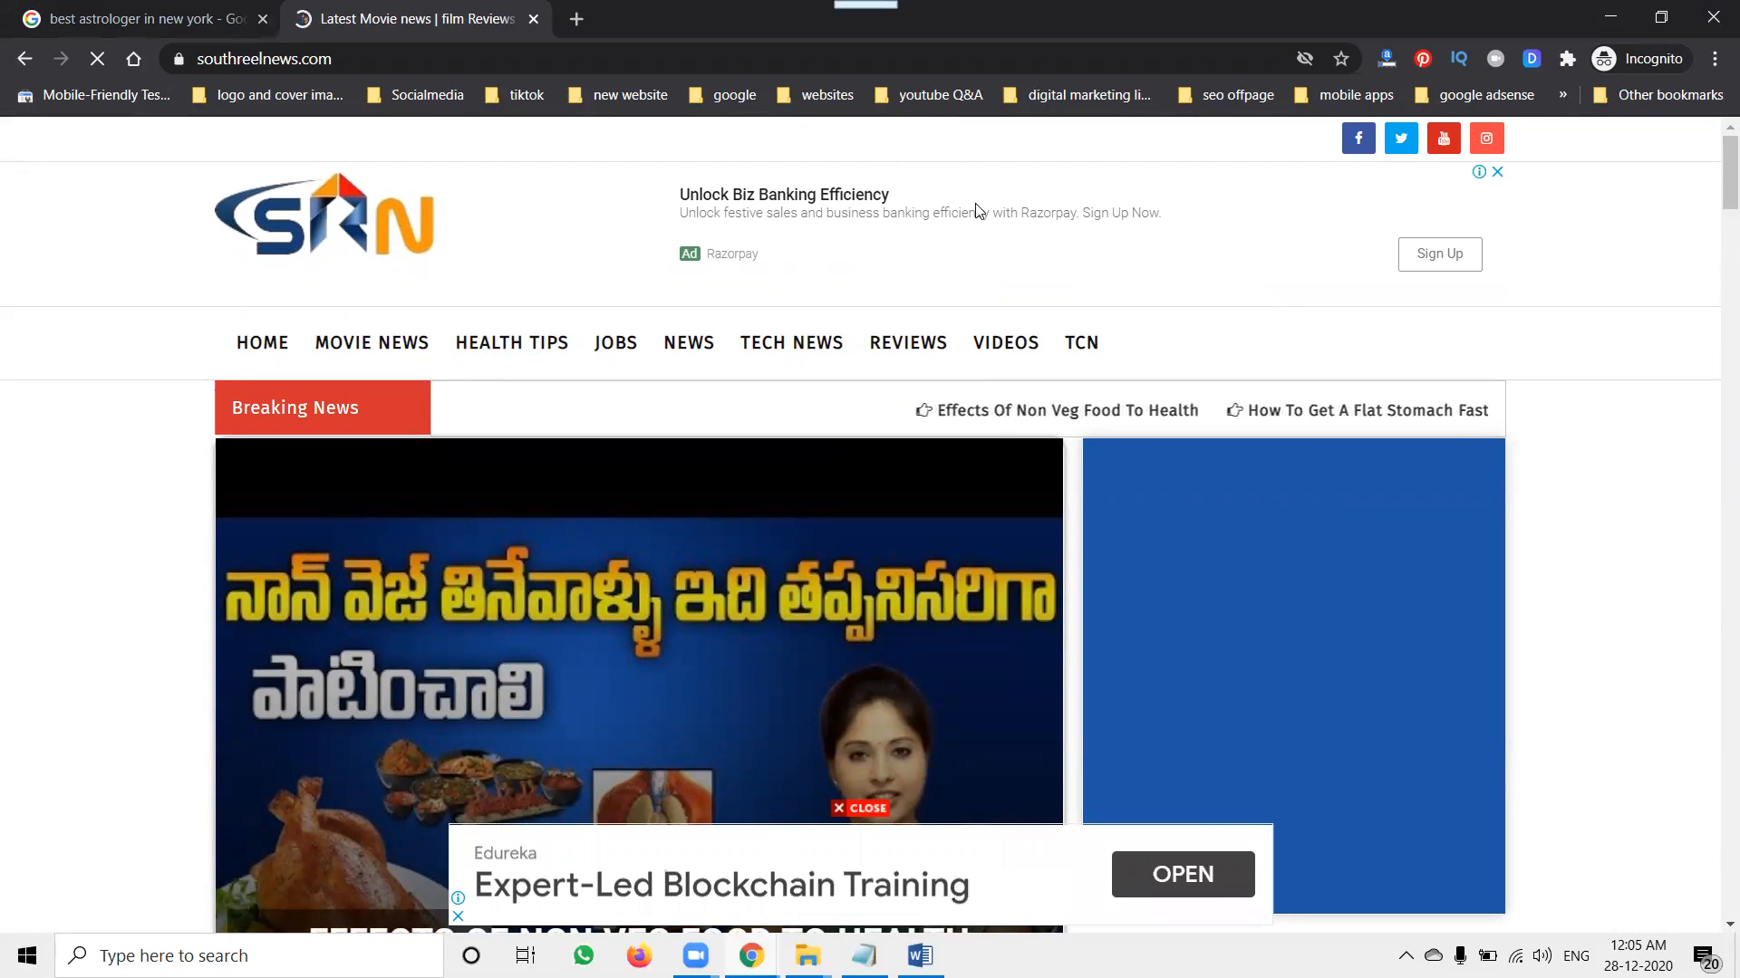
scroll(1091, 469, down, 10)
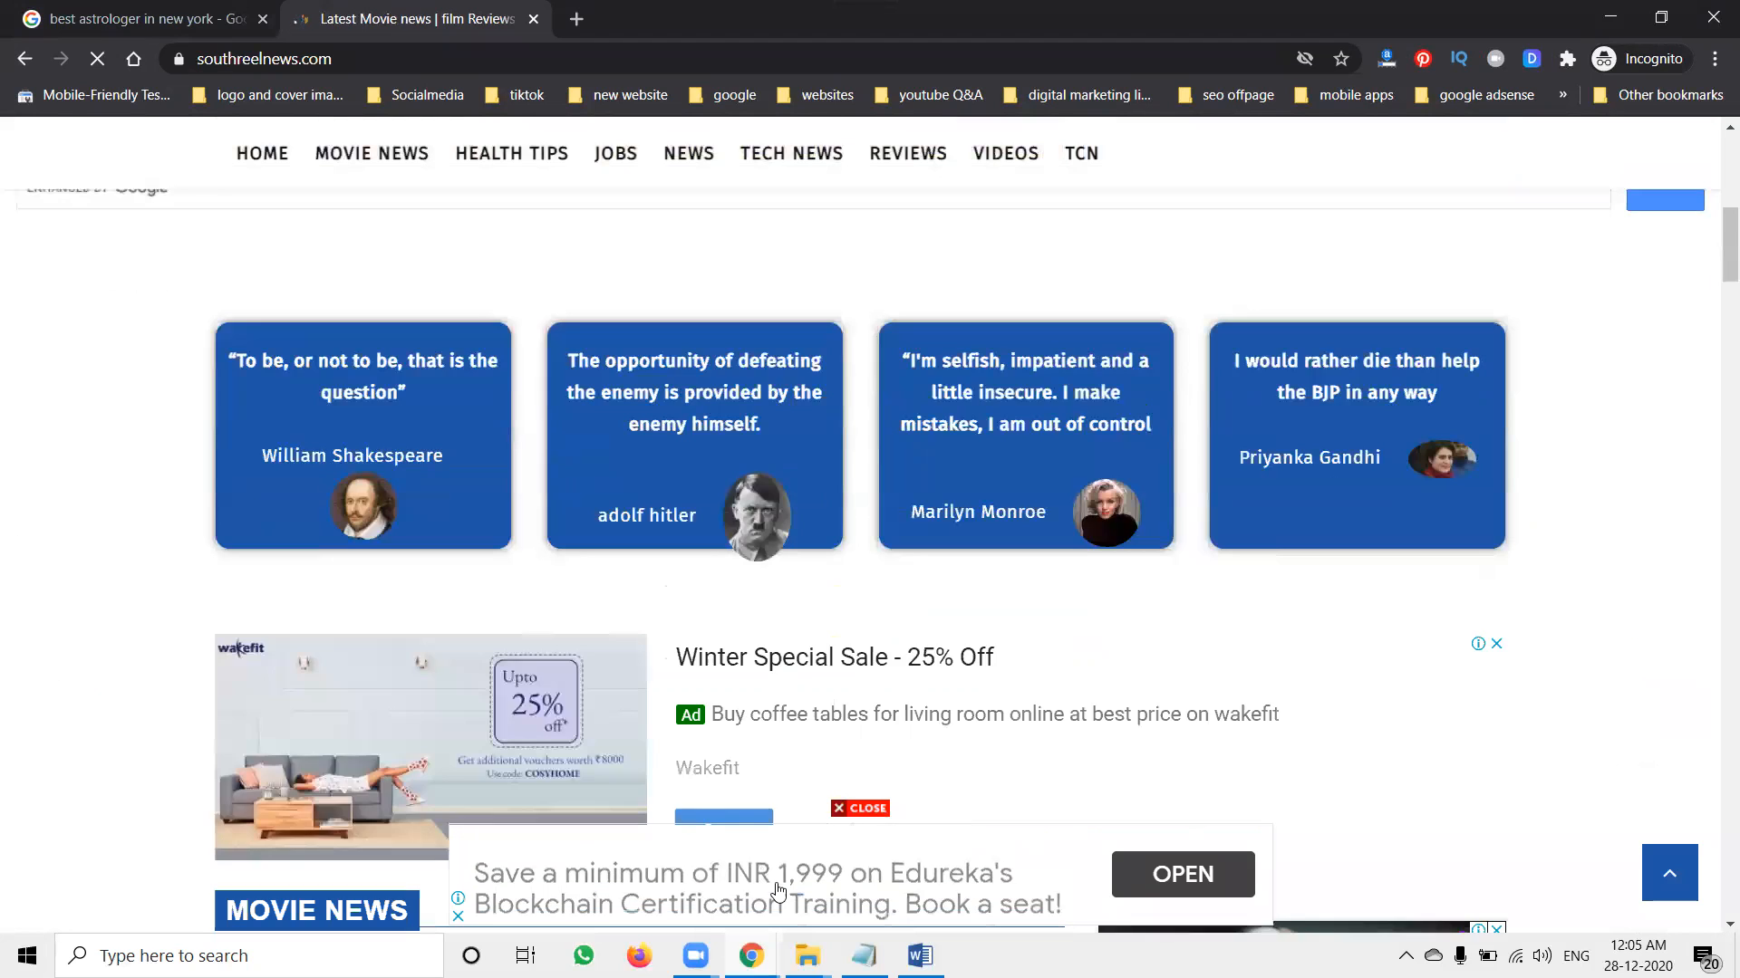
scroll(530, 385, down, 3)
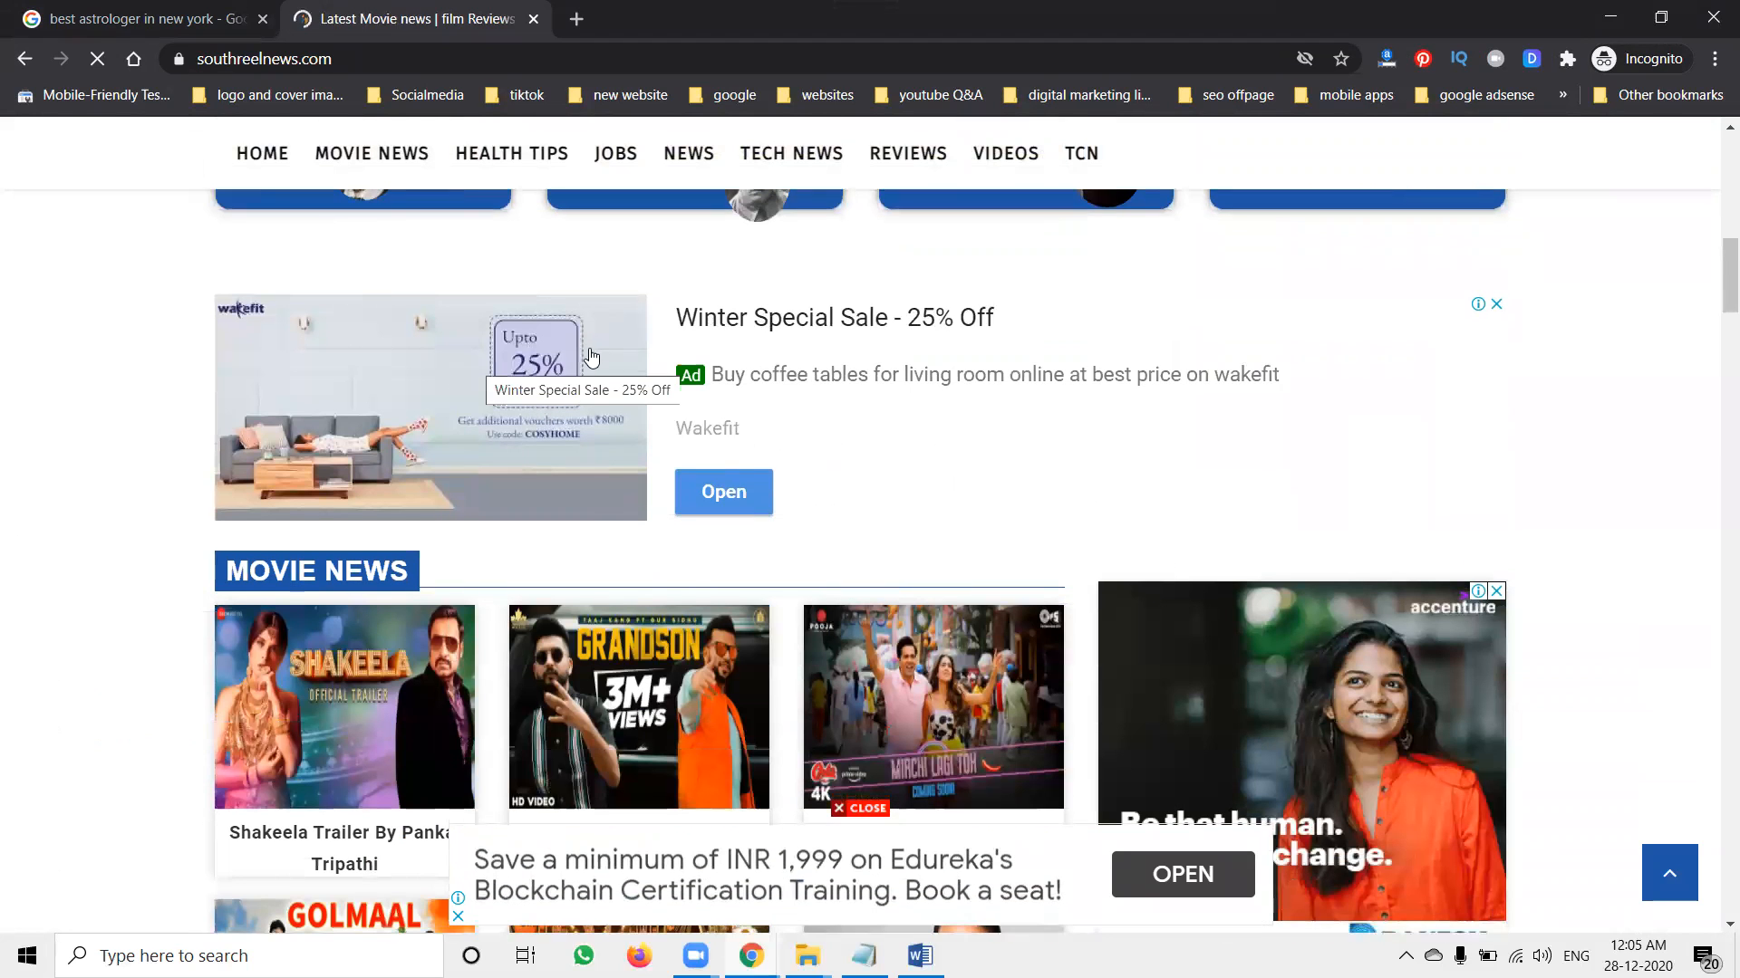
scroll(800, 364, down, 3)
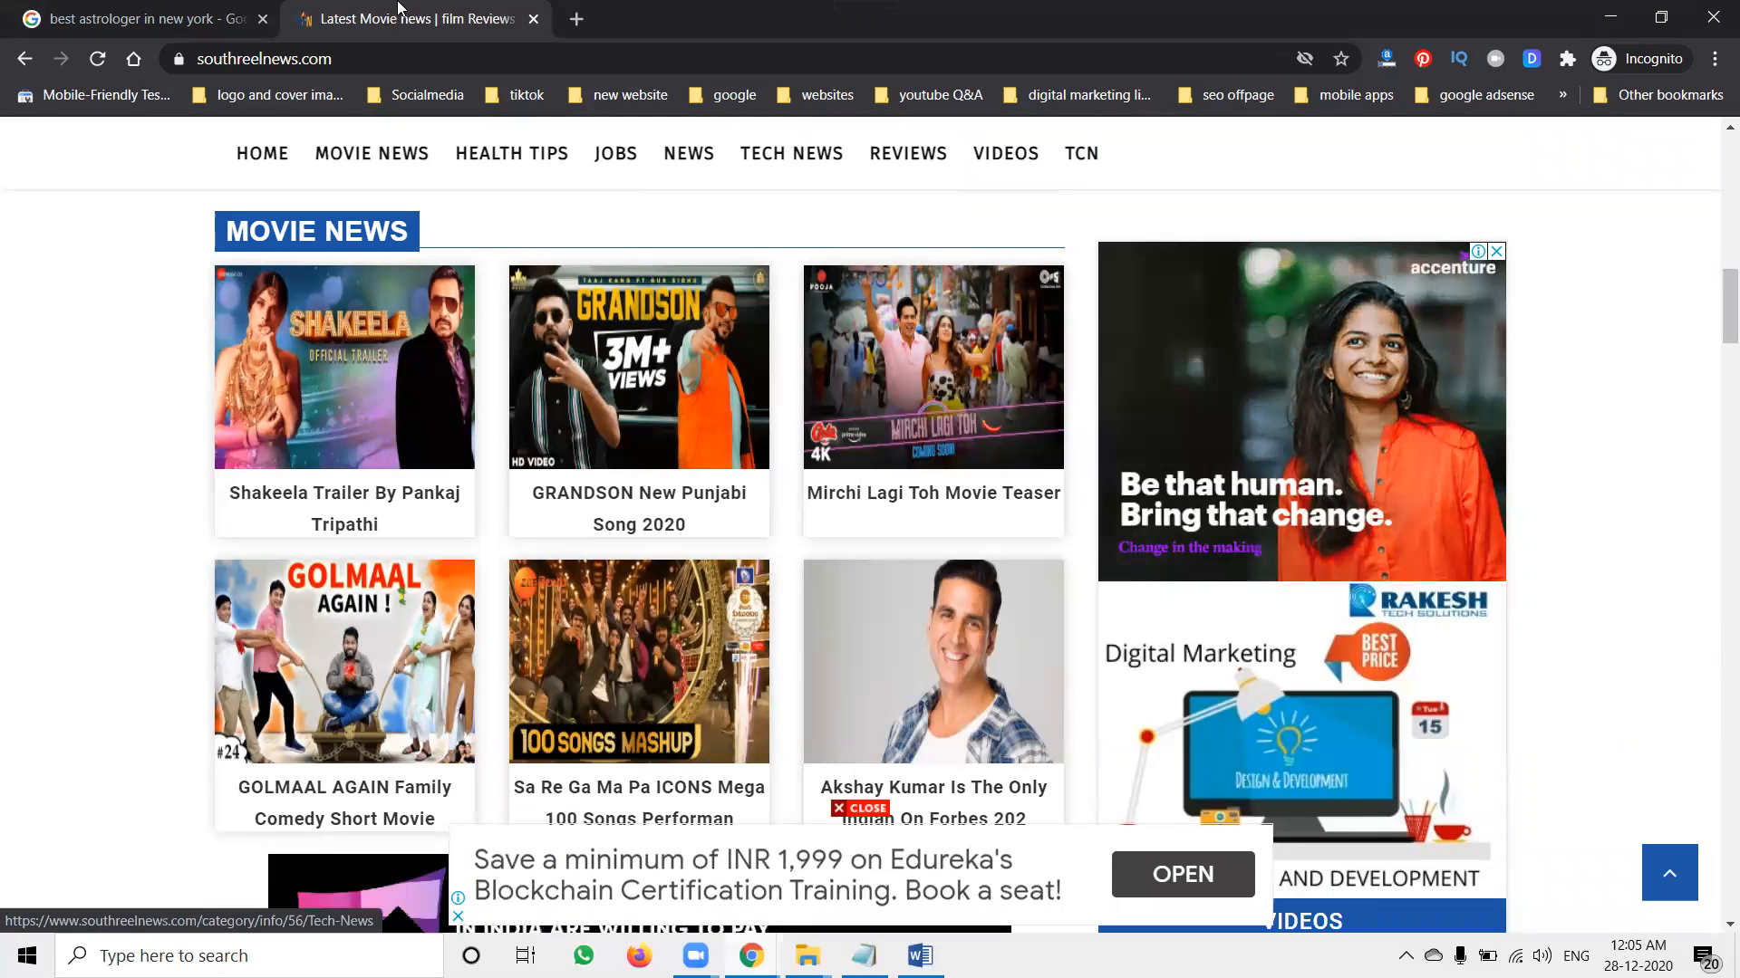
Step: Return to the Google results tab, search for "samsung" and view its organic results and product ads
click(181, 18)
triple_click(326, 148)
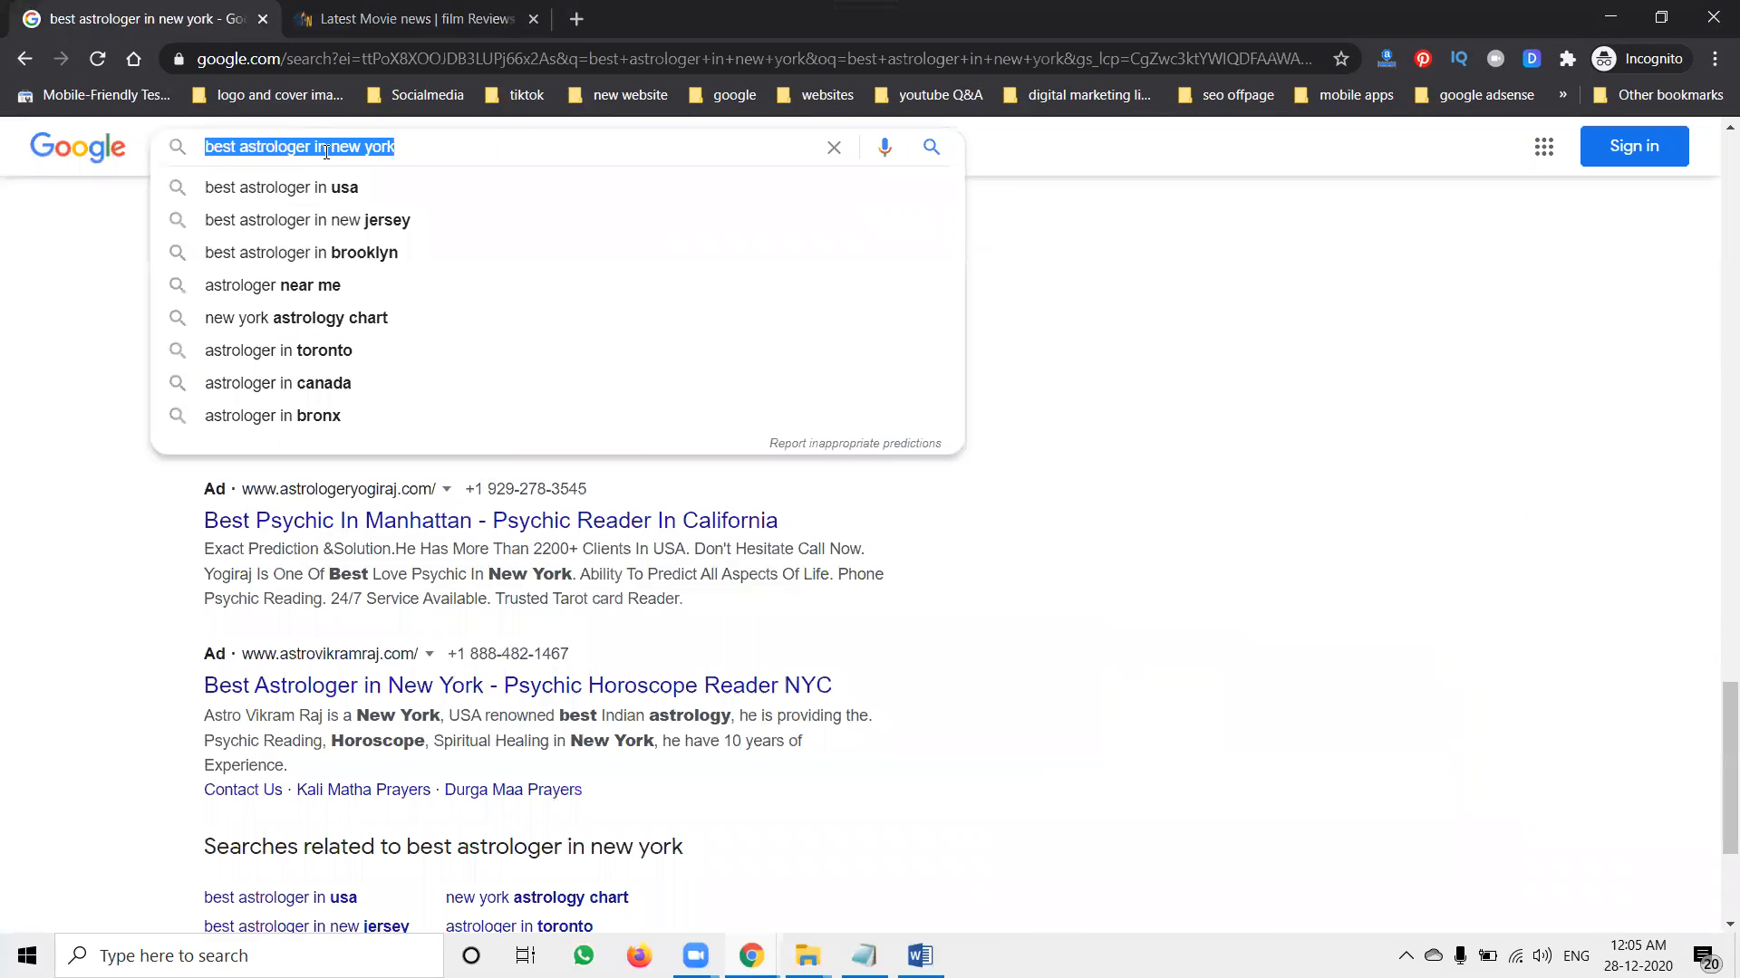
text(samsung)
key(Return)
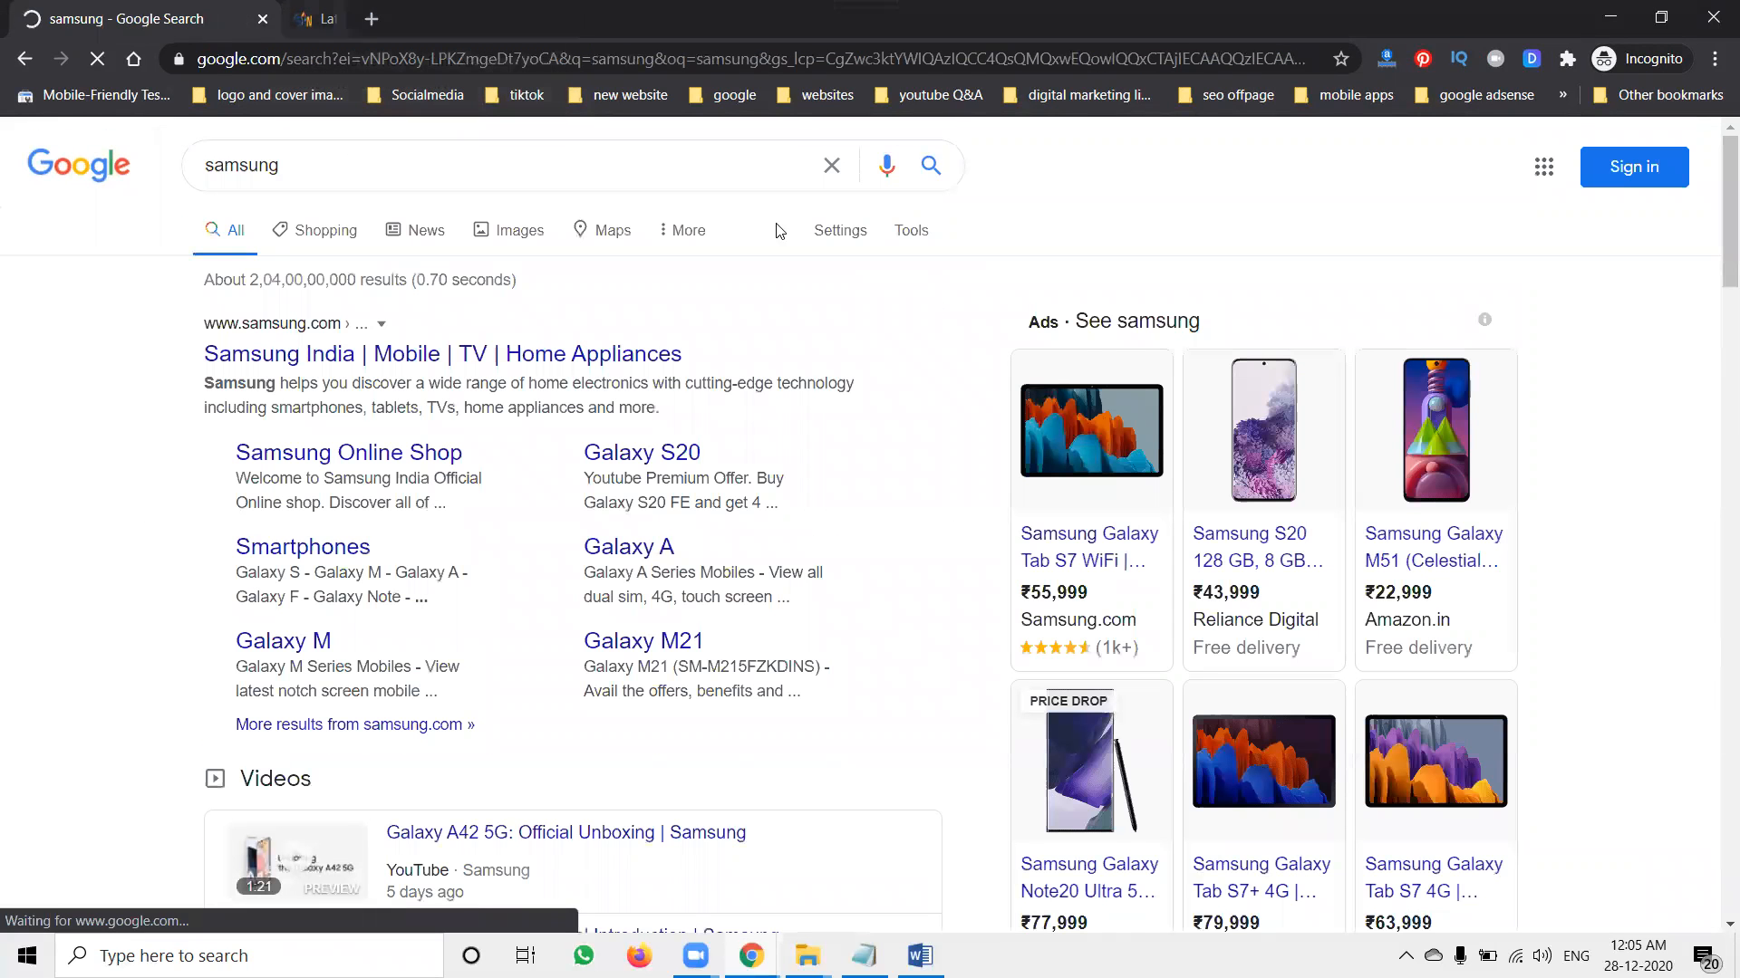
scroll(1319, 571, down, 1)
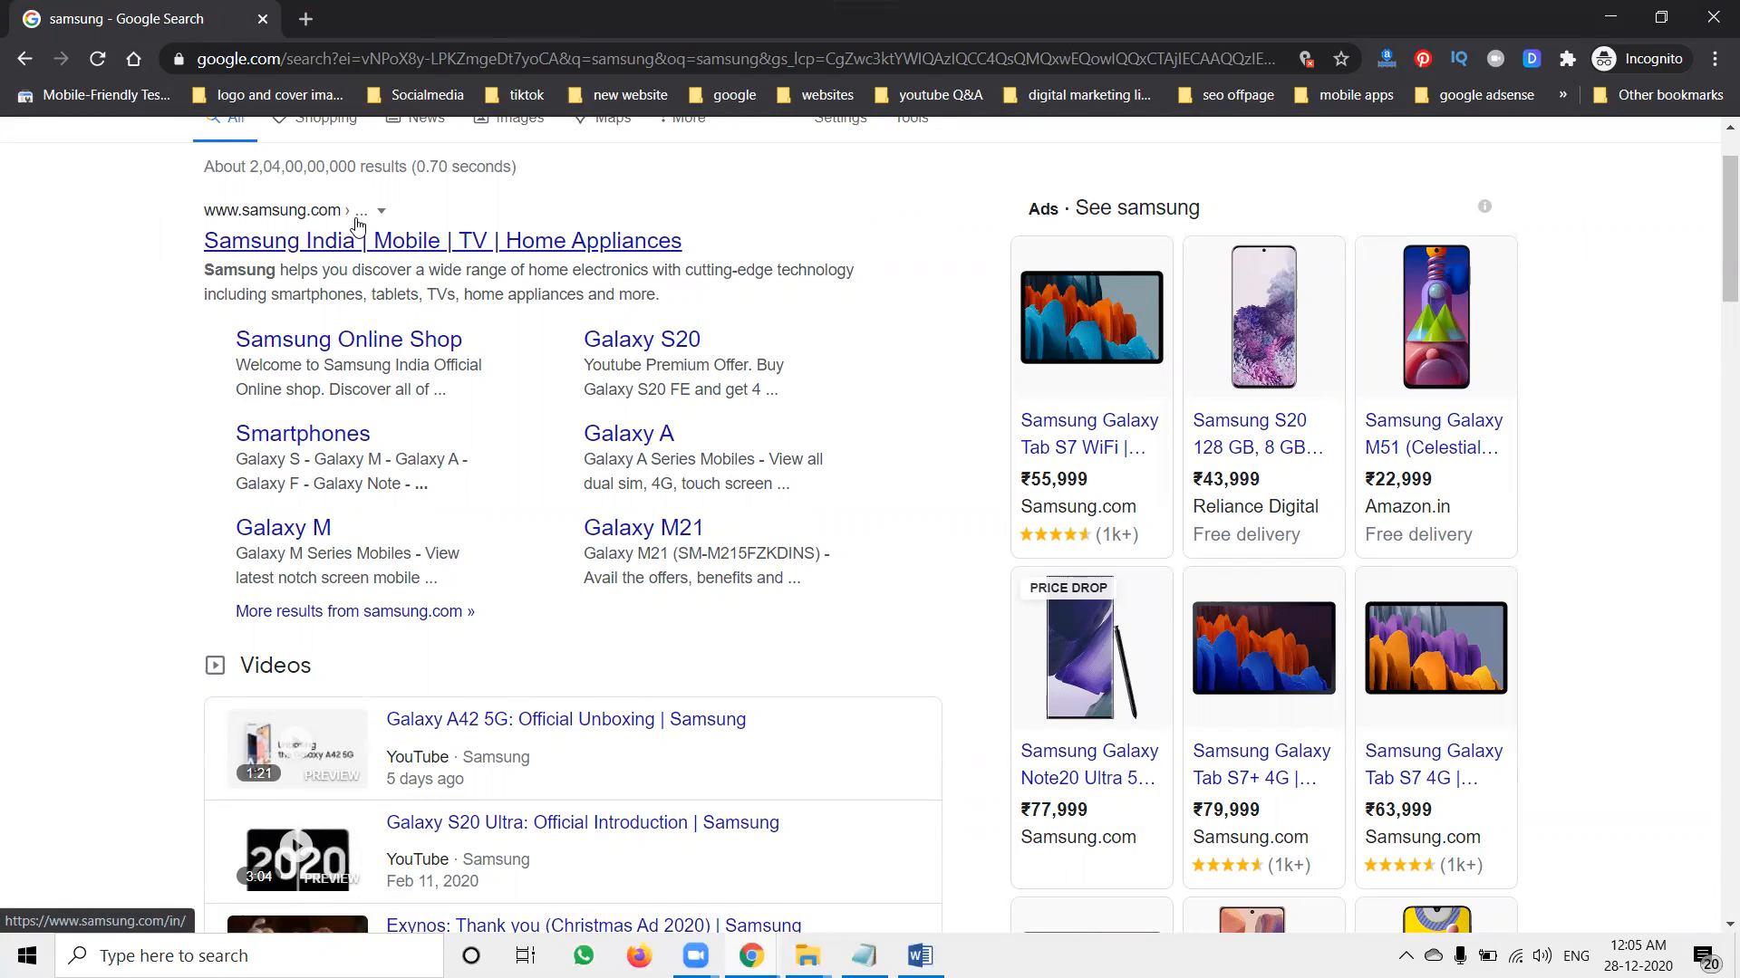
Step: Check the Samsung product ads, close the incognito window and switch to the YouTube tab in the regular window
mouse_move(1159, 353)
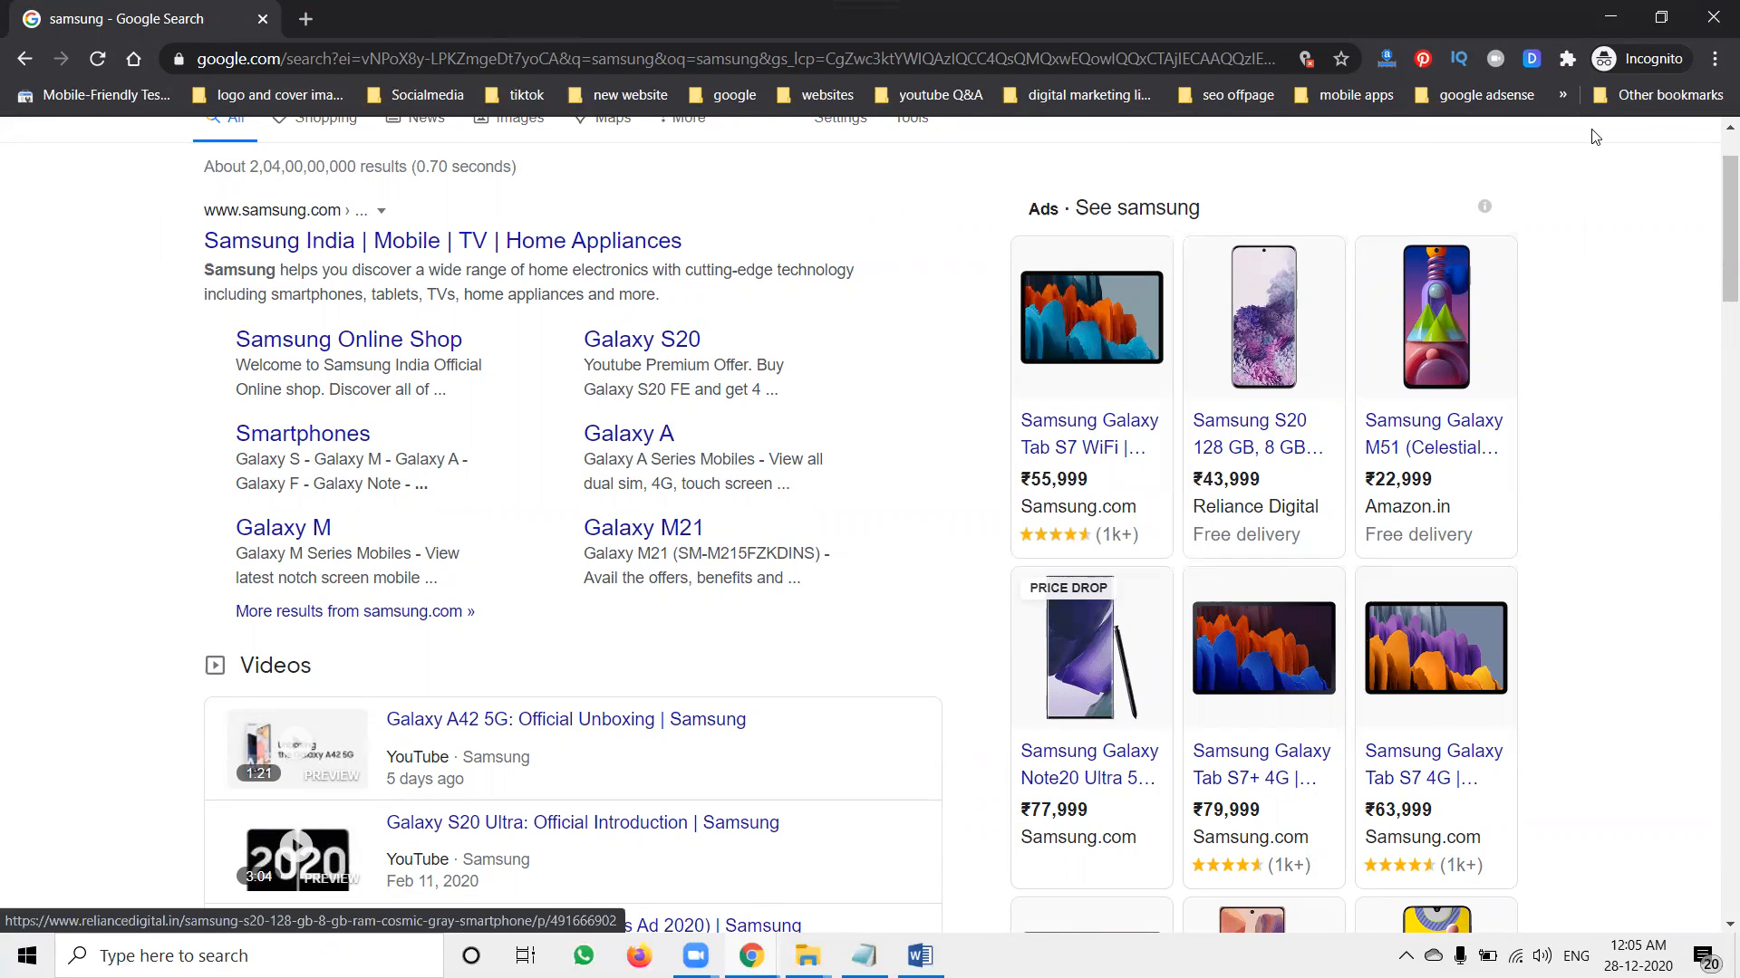
click(1713, 18)
click(344, 18)
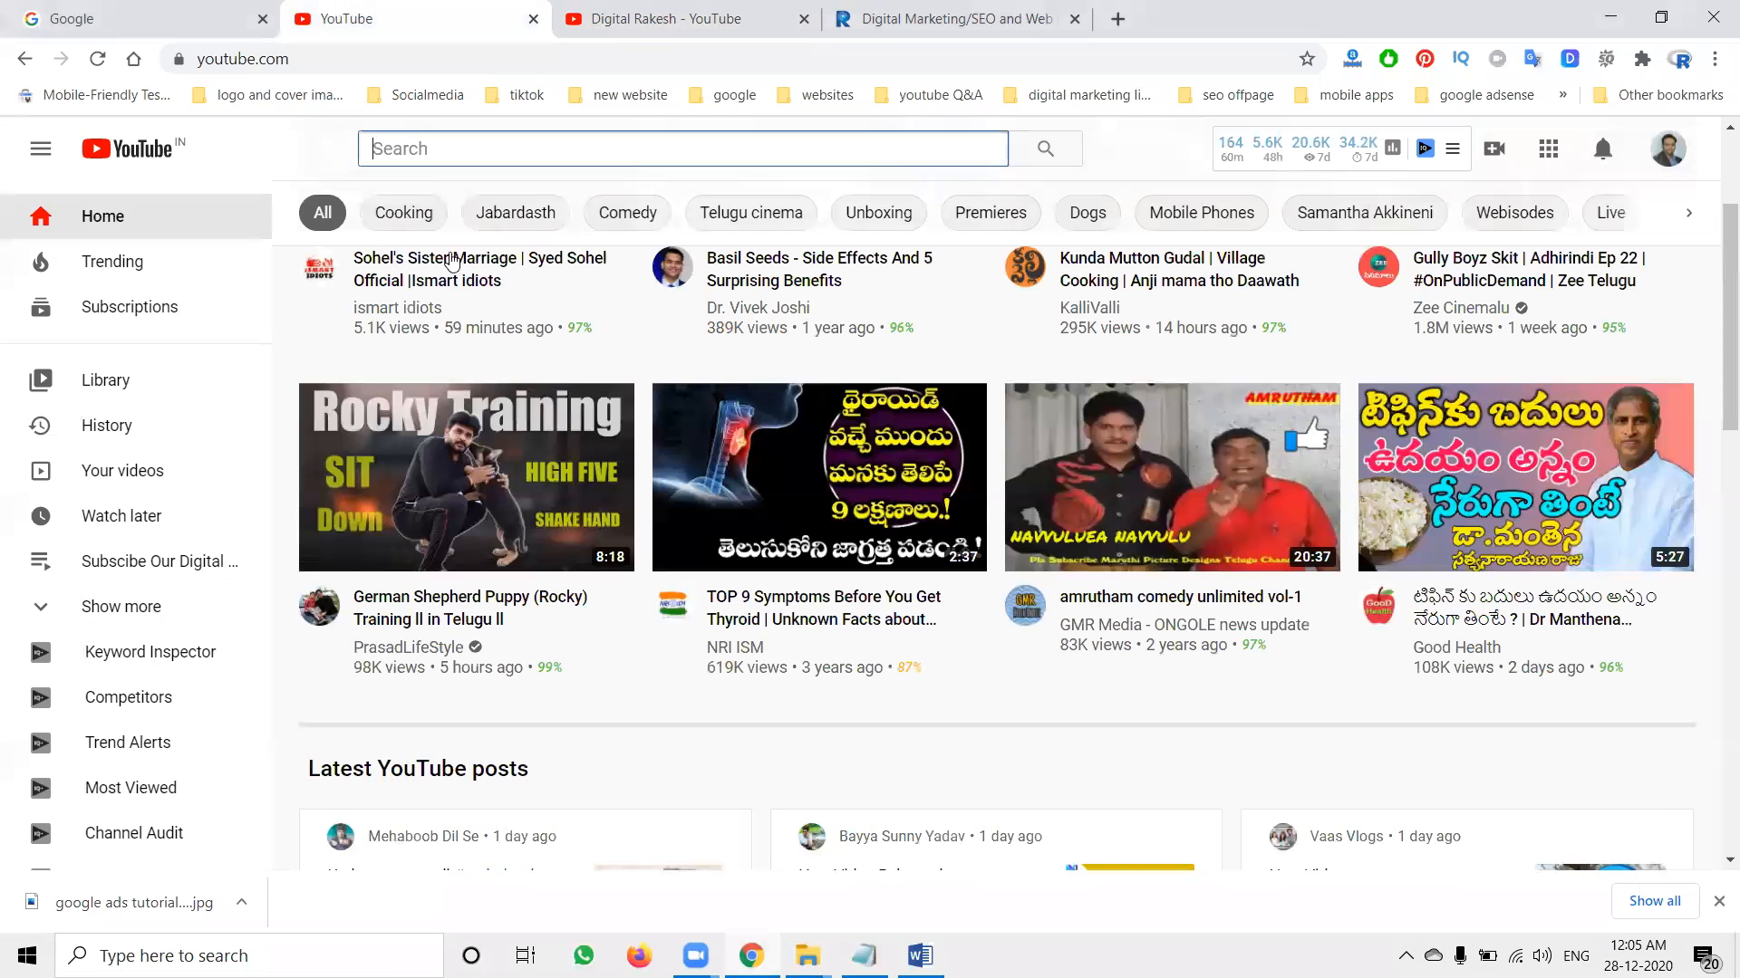
Step: Open the video on thyroid symptoms, pause and mute it, look over its page, and return to the YouTube home page
click(757, 498)
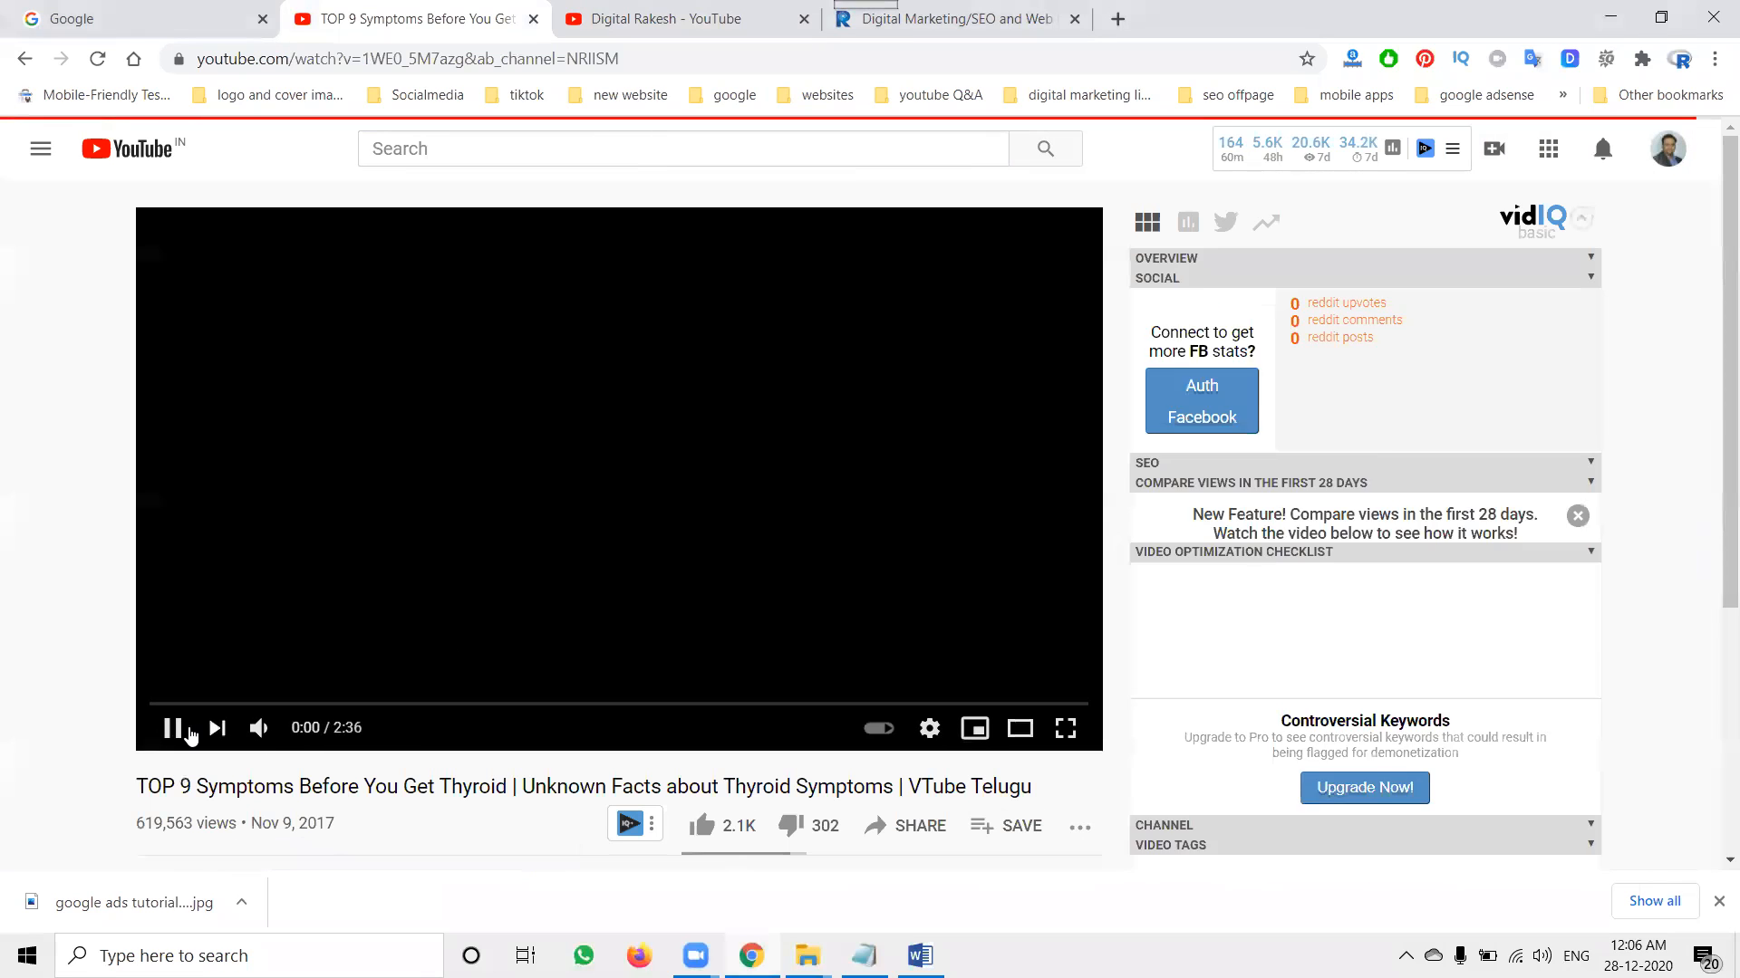
click(173, 730)
click(265, 736)
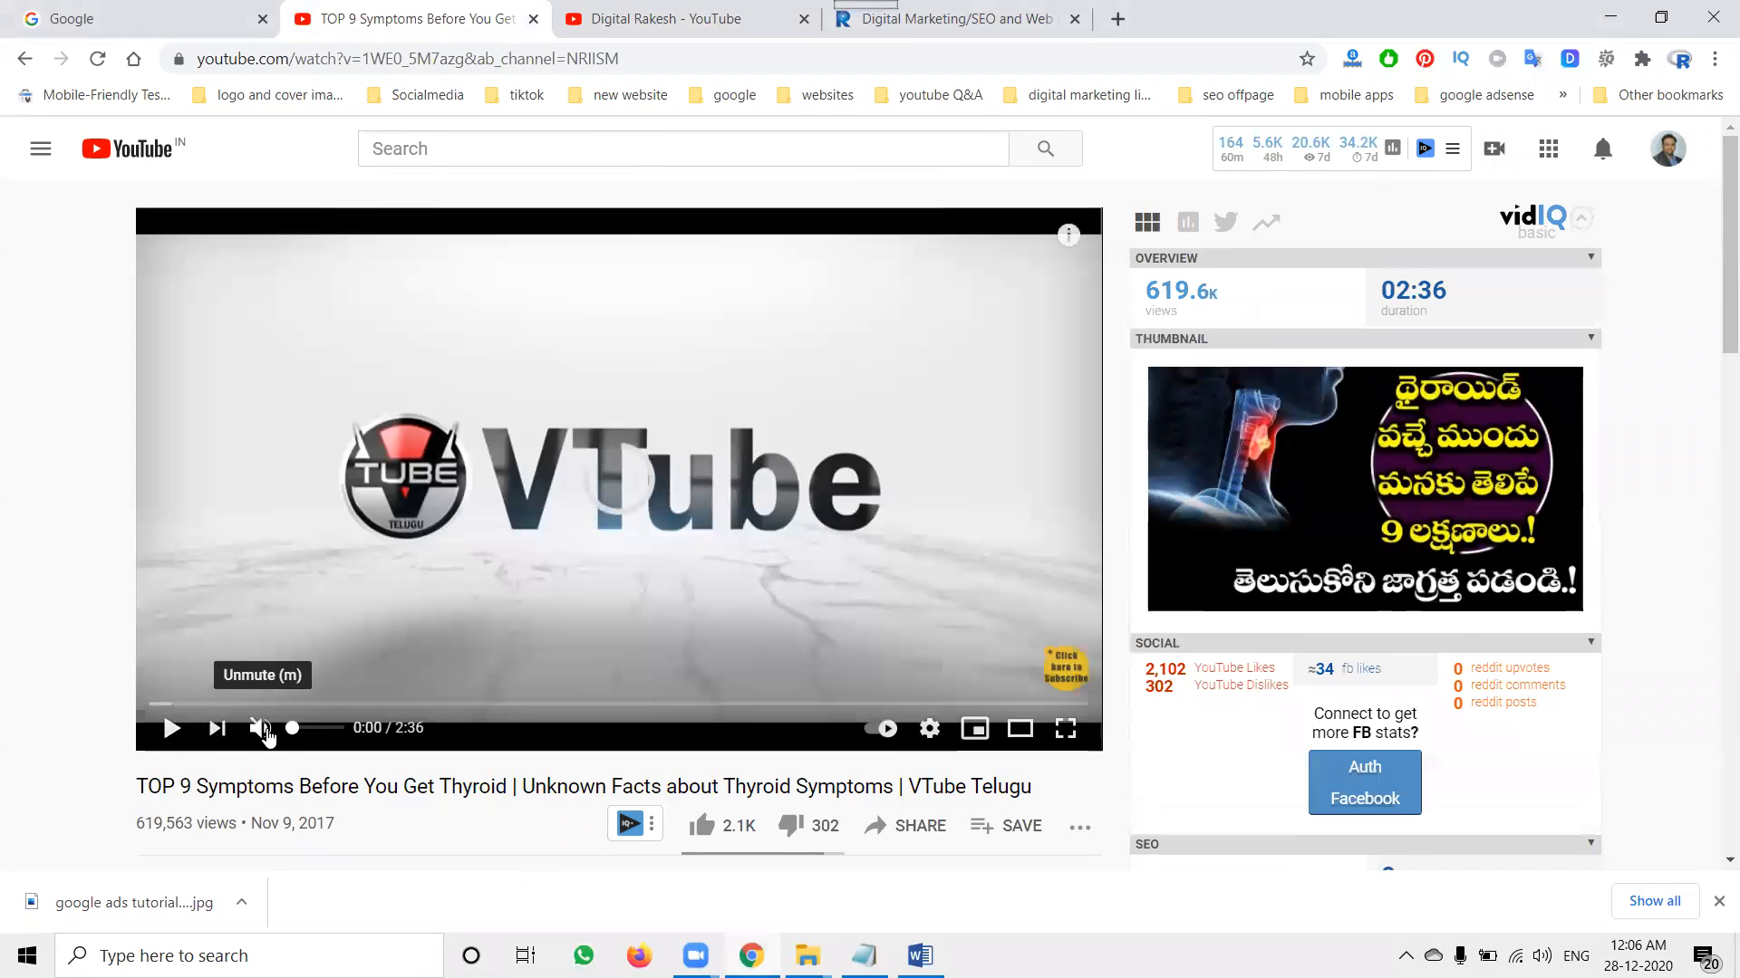
scroll(1385, 591, down, 4)
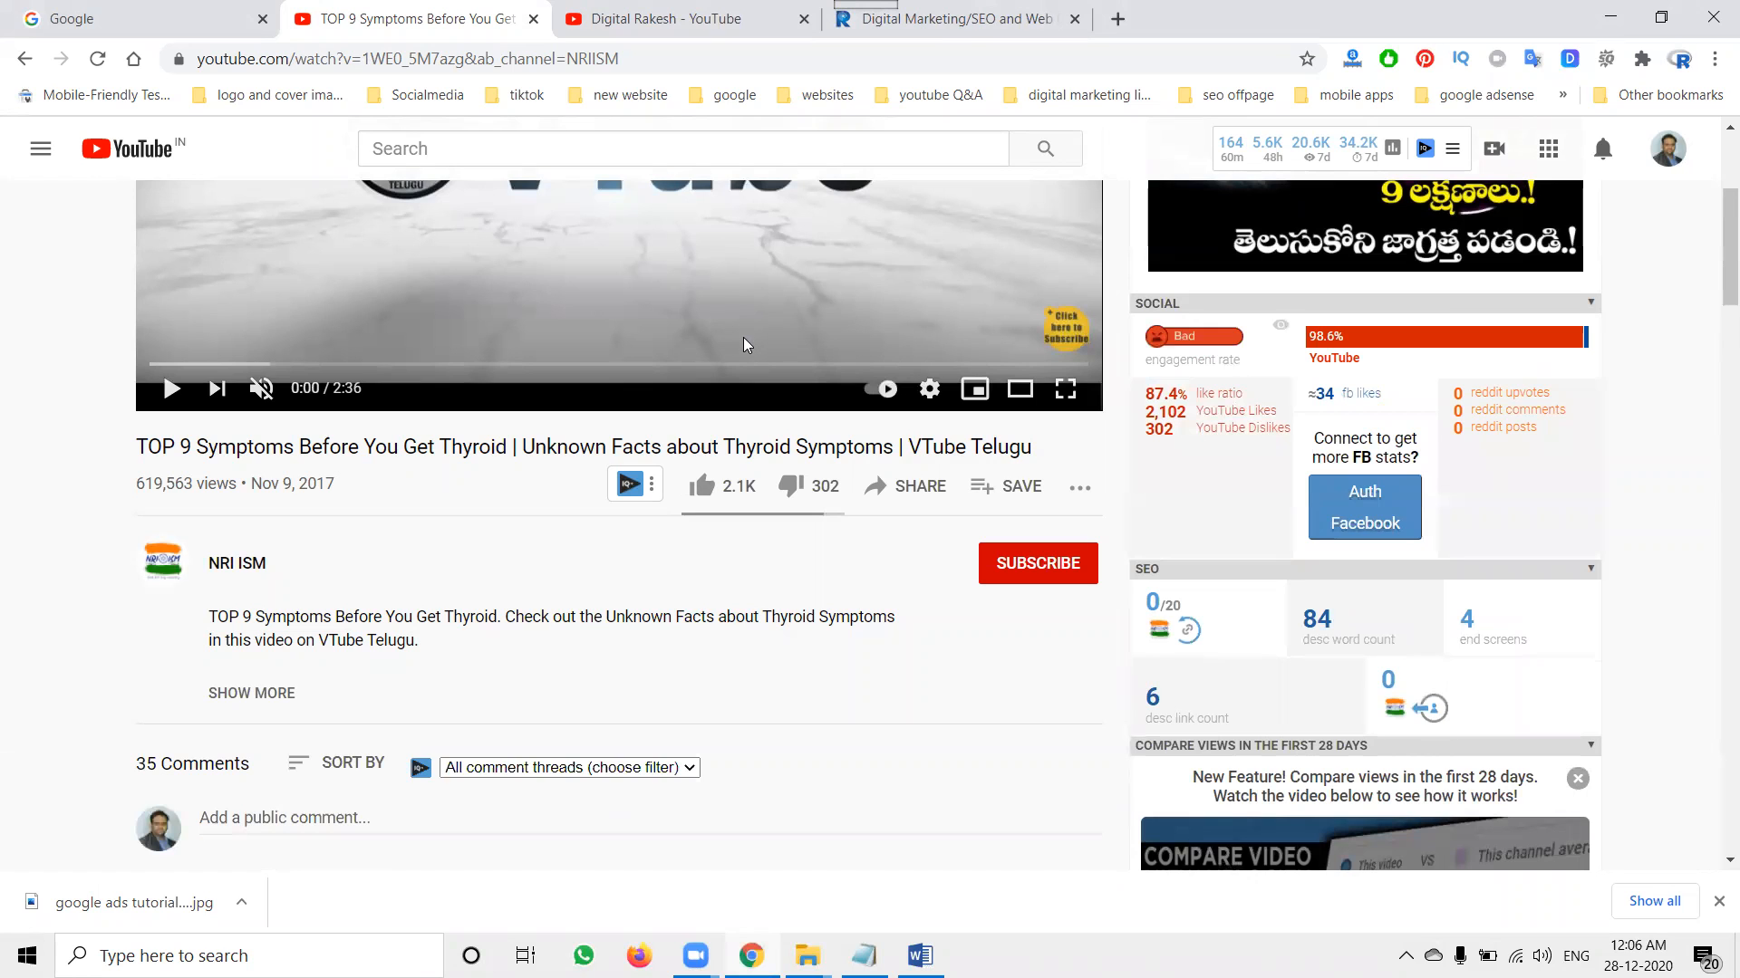
click(159, 153)
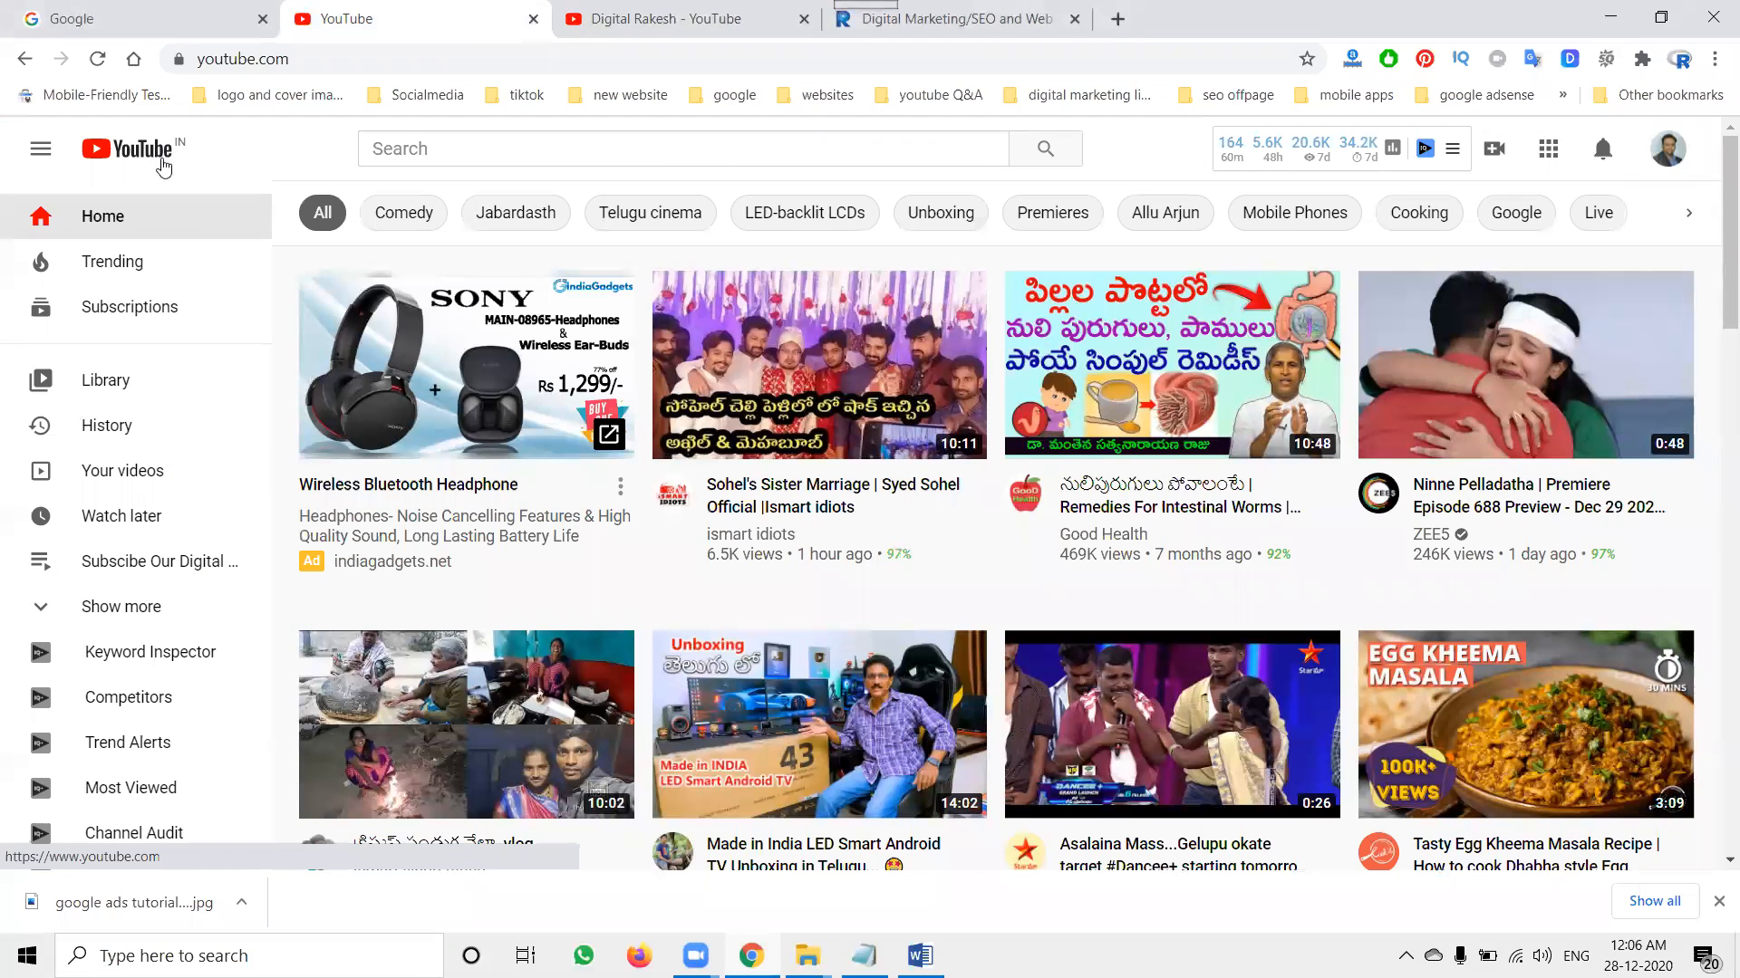
Step: Open google.com/adword in a new tab and sign in to Google Ads
click(1119, 19)
text(google.com/adword)
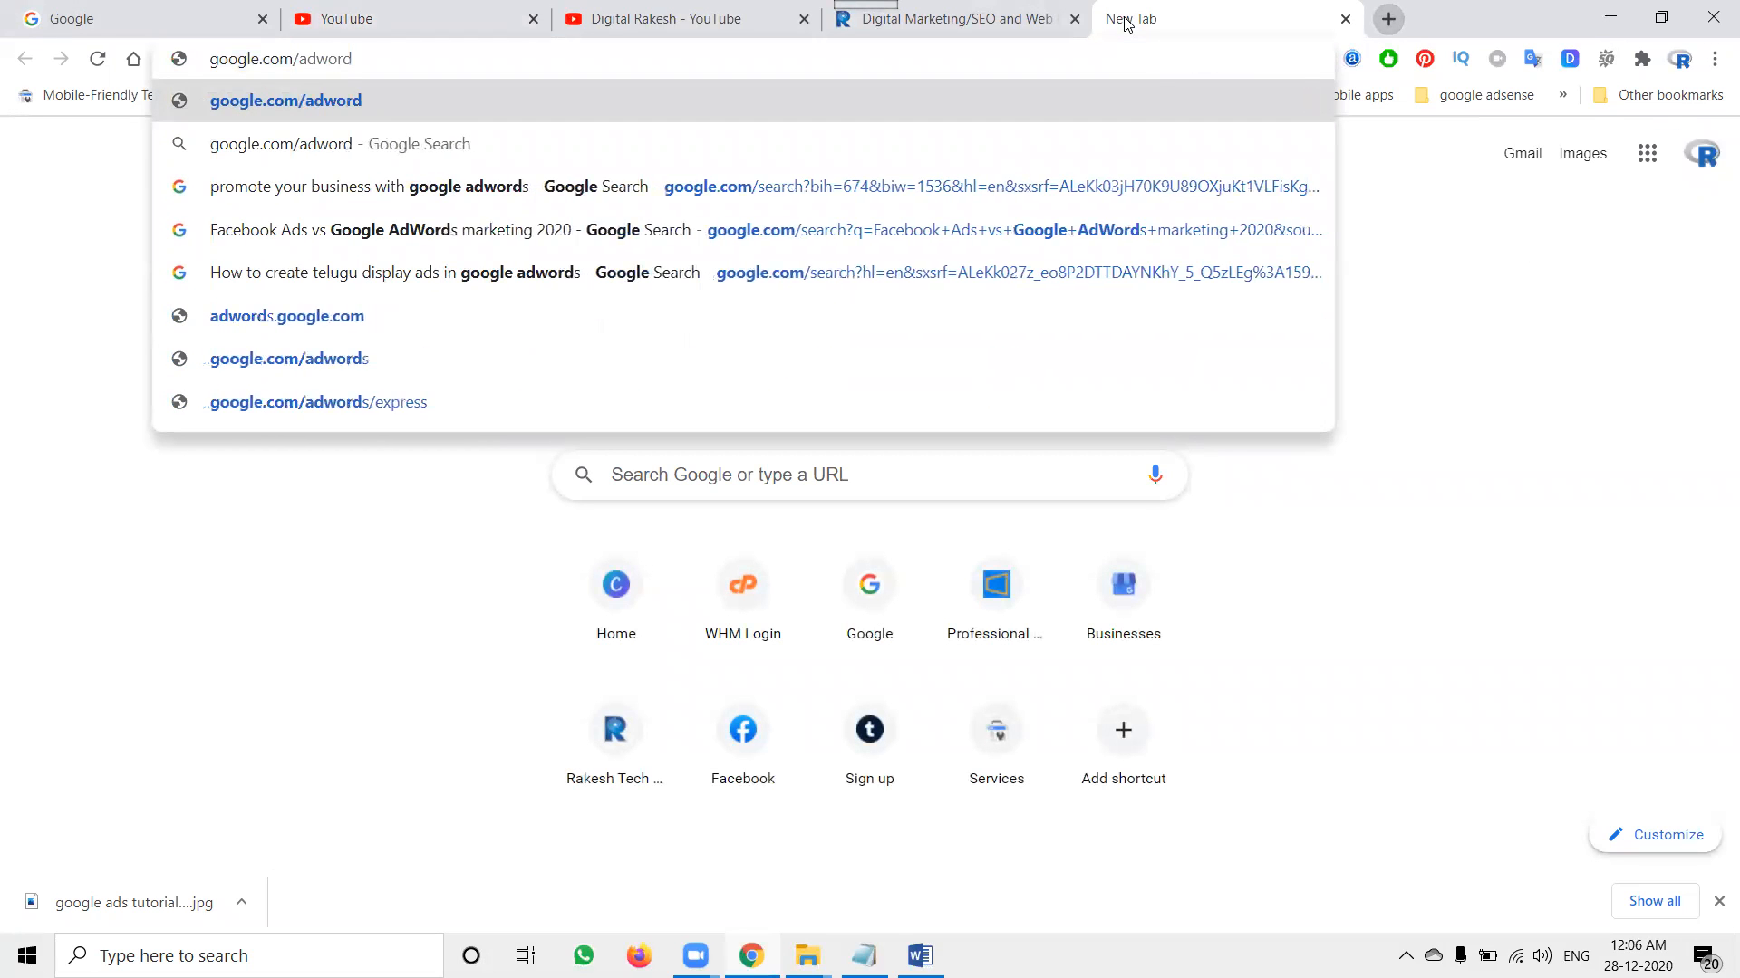
key(Return)
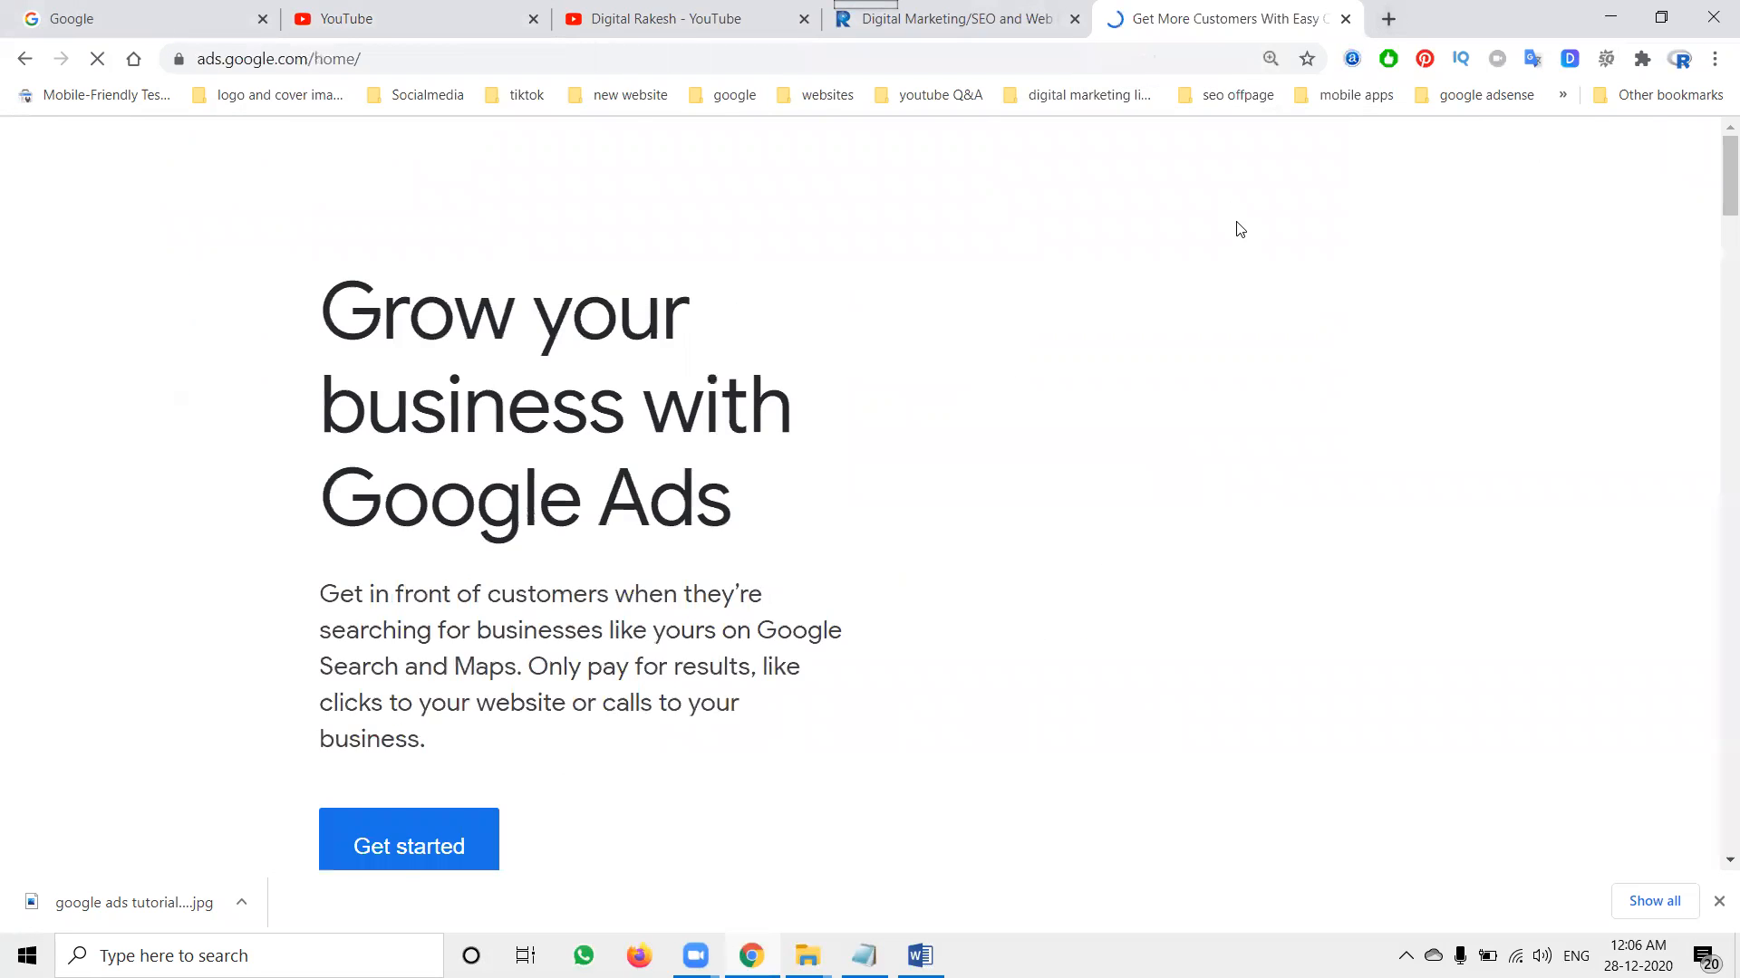
mouse_move(1155, 284)
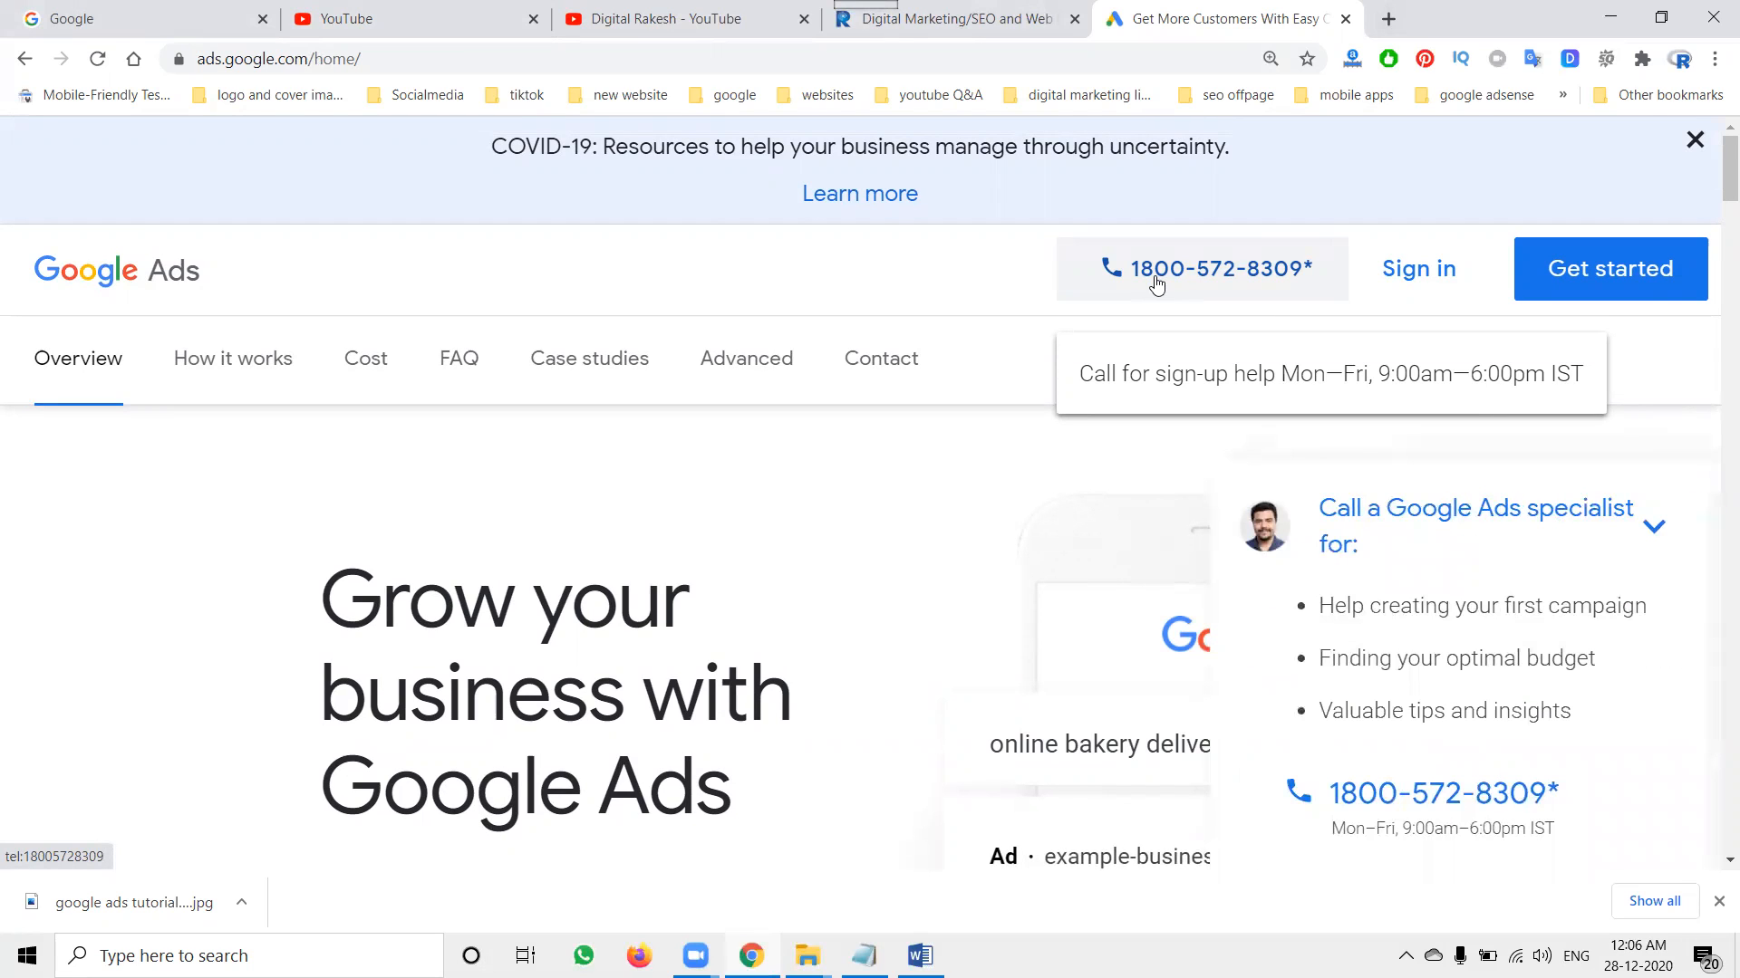
click(1421, 265)
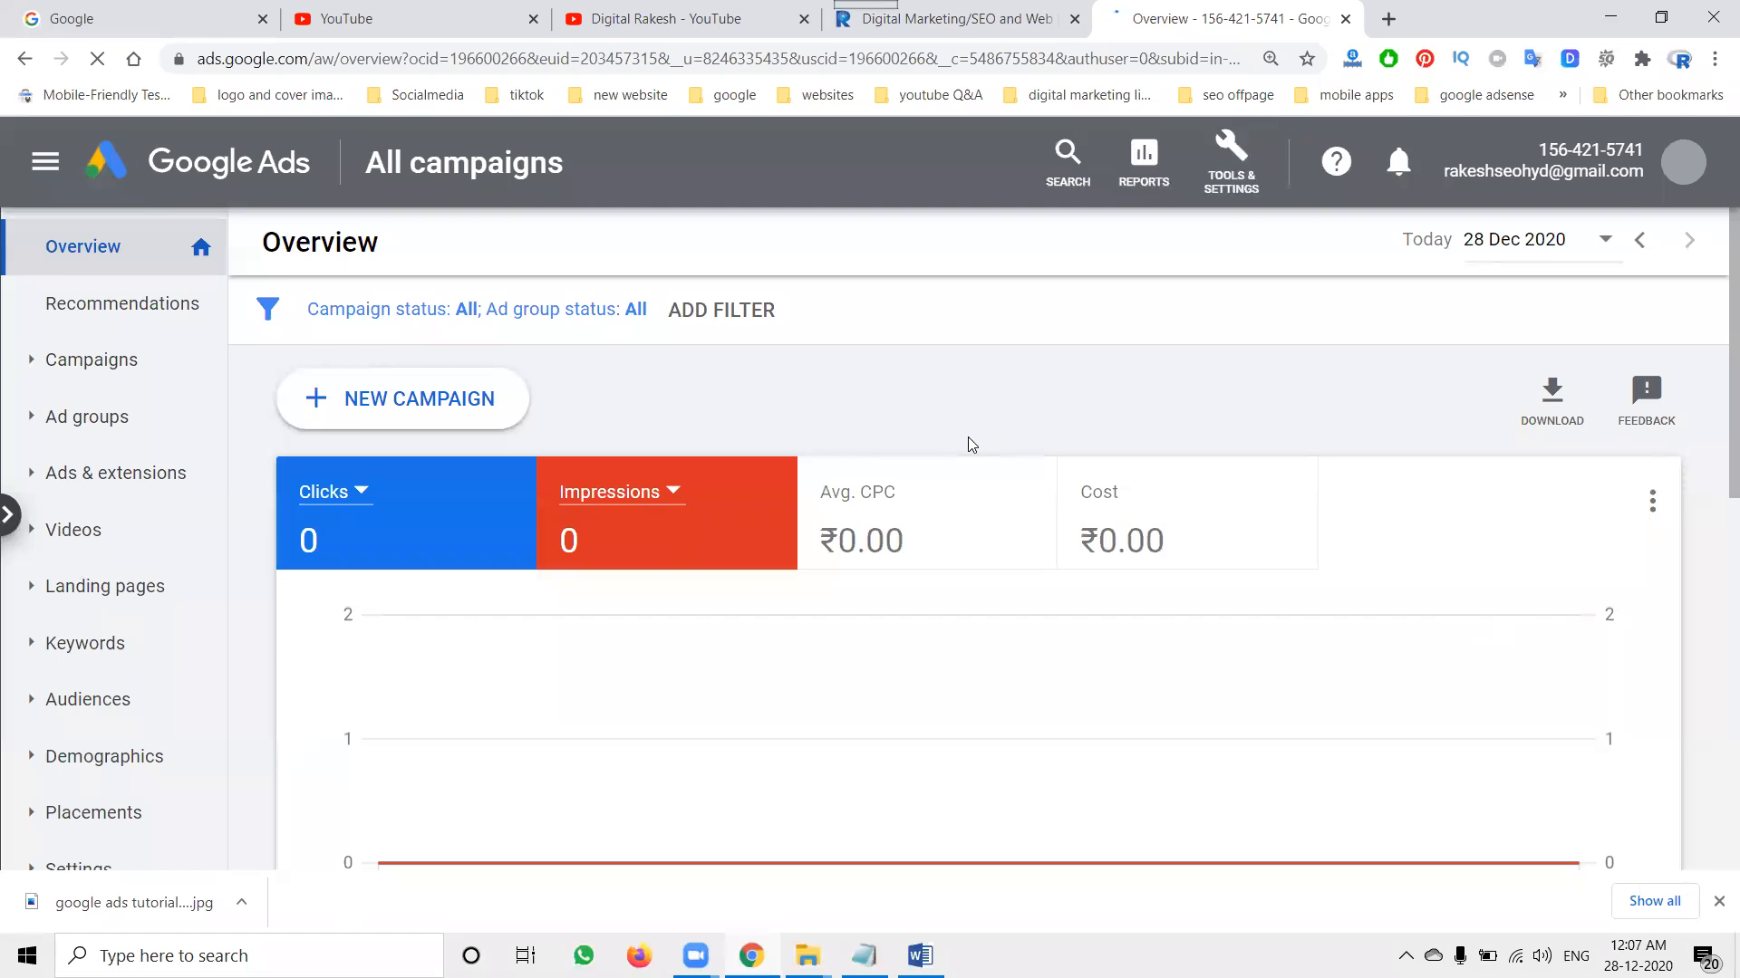
Step: Look through the All campaigns overview page of the signed-in account
scroll(968, 443, down, 8)
scroll(968, 444, up, 6)
scroll(968, 443, up, 2)
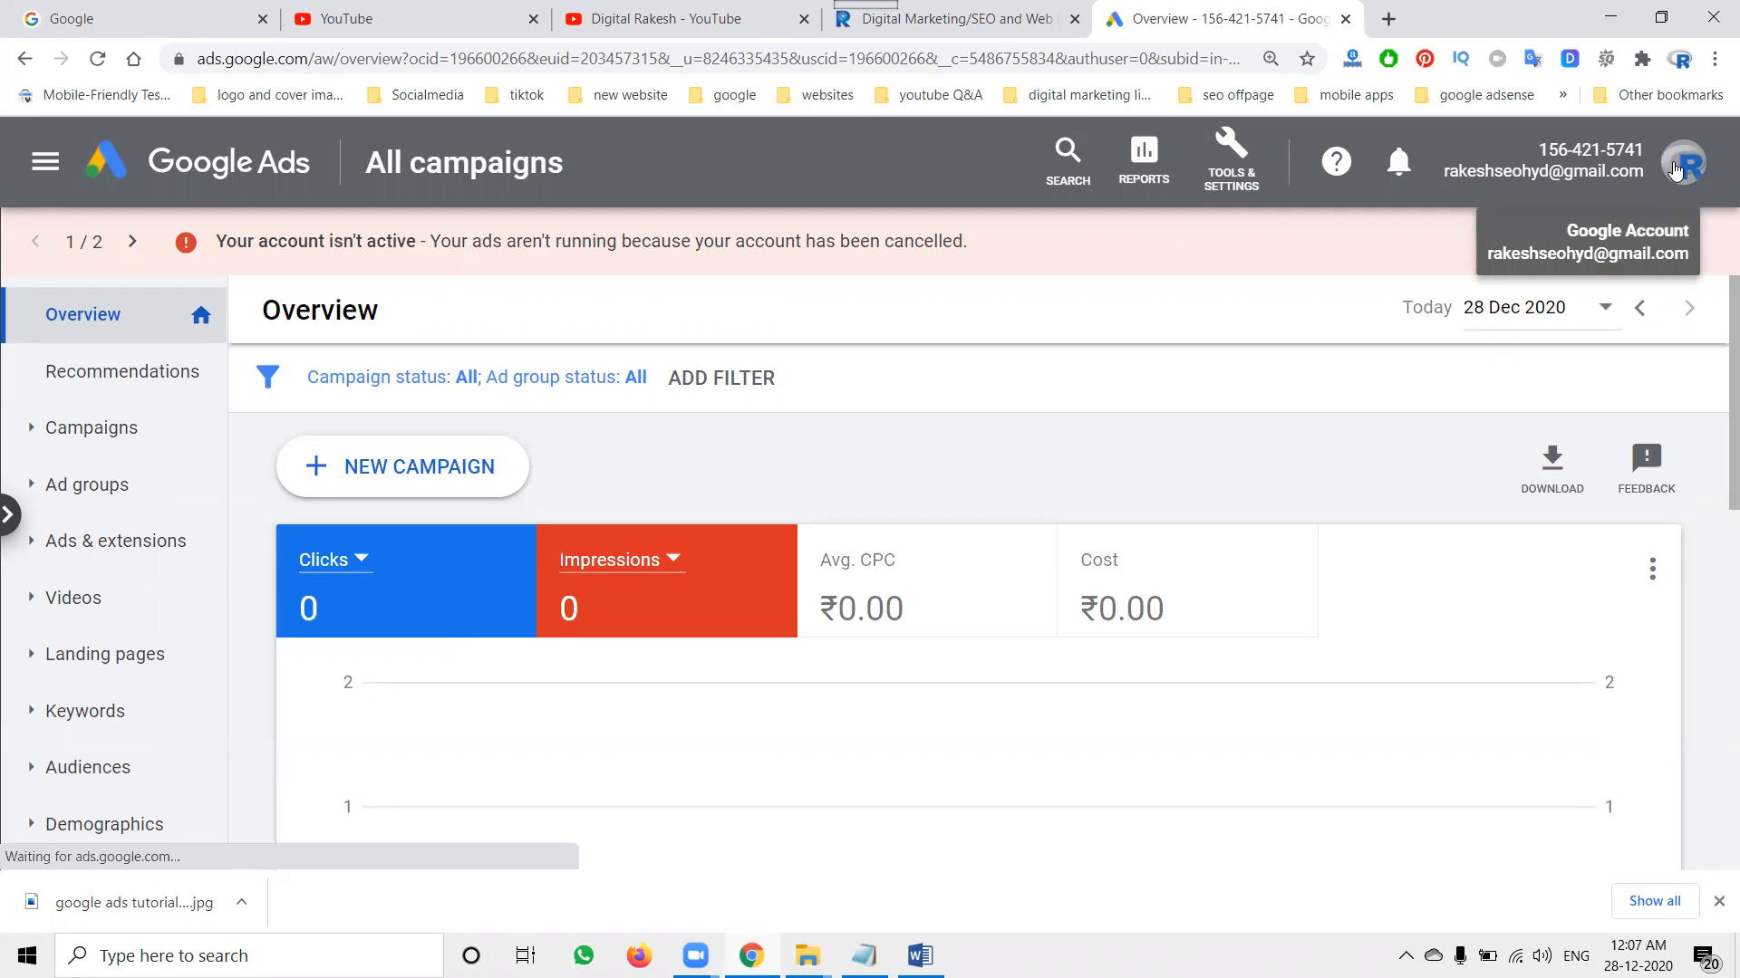
Step: Start creating a new Google Ads account from the account list, and cancel at the confirmation
click(1675, 170)
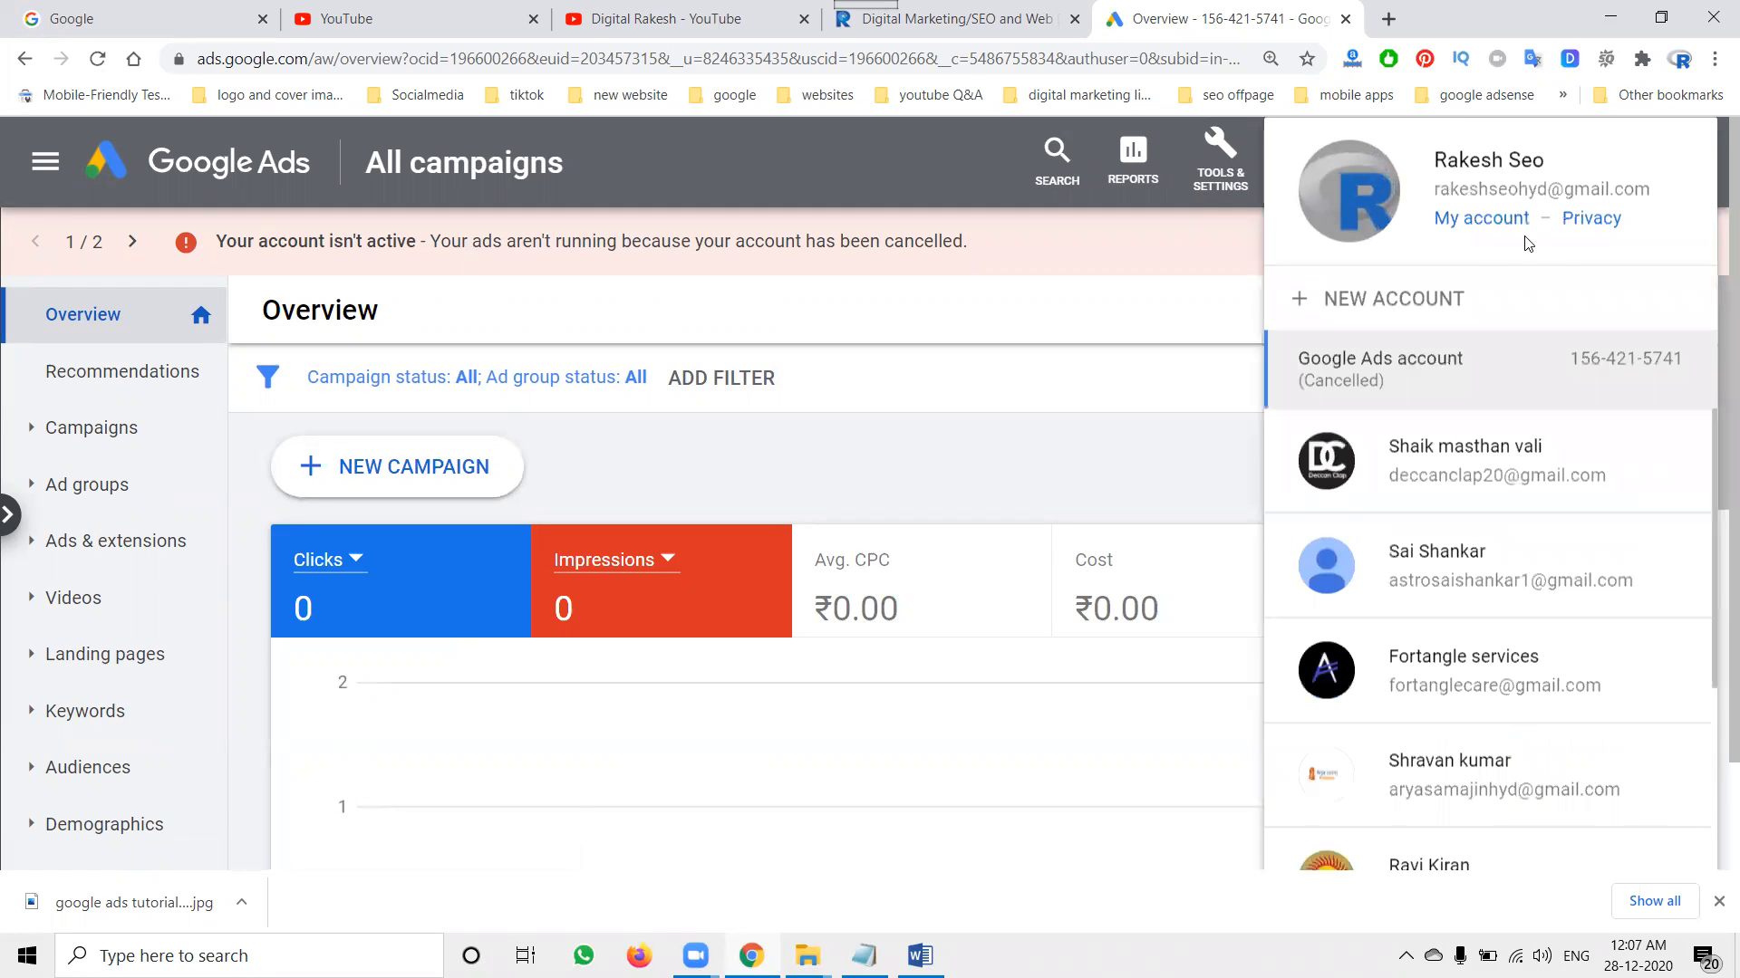
click(1339, 301)
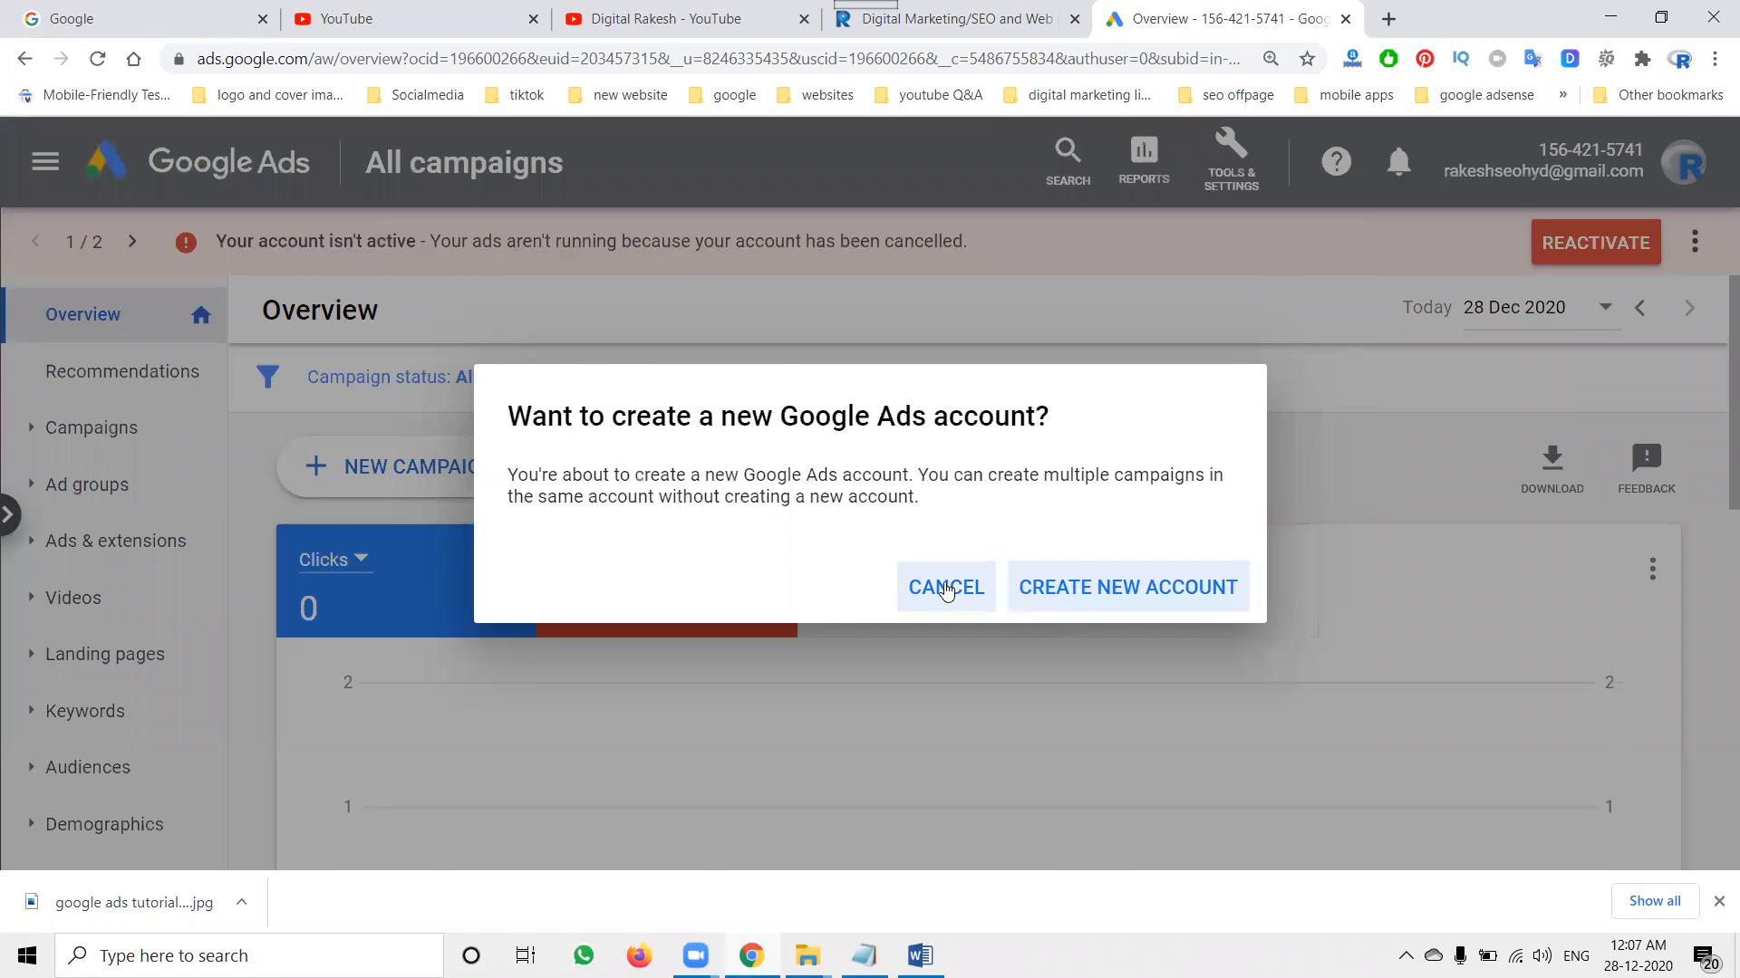
click(942, 588)
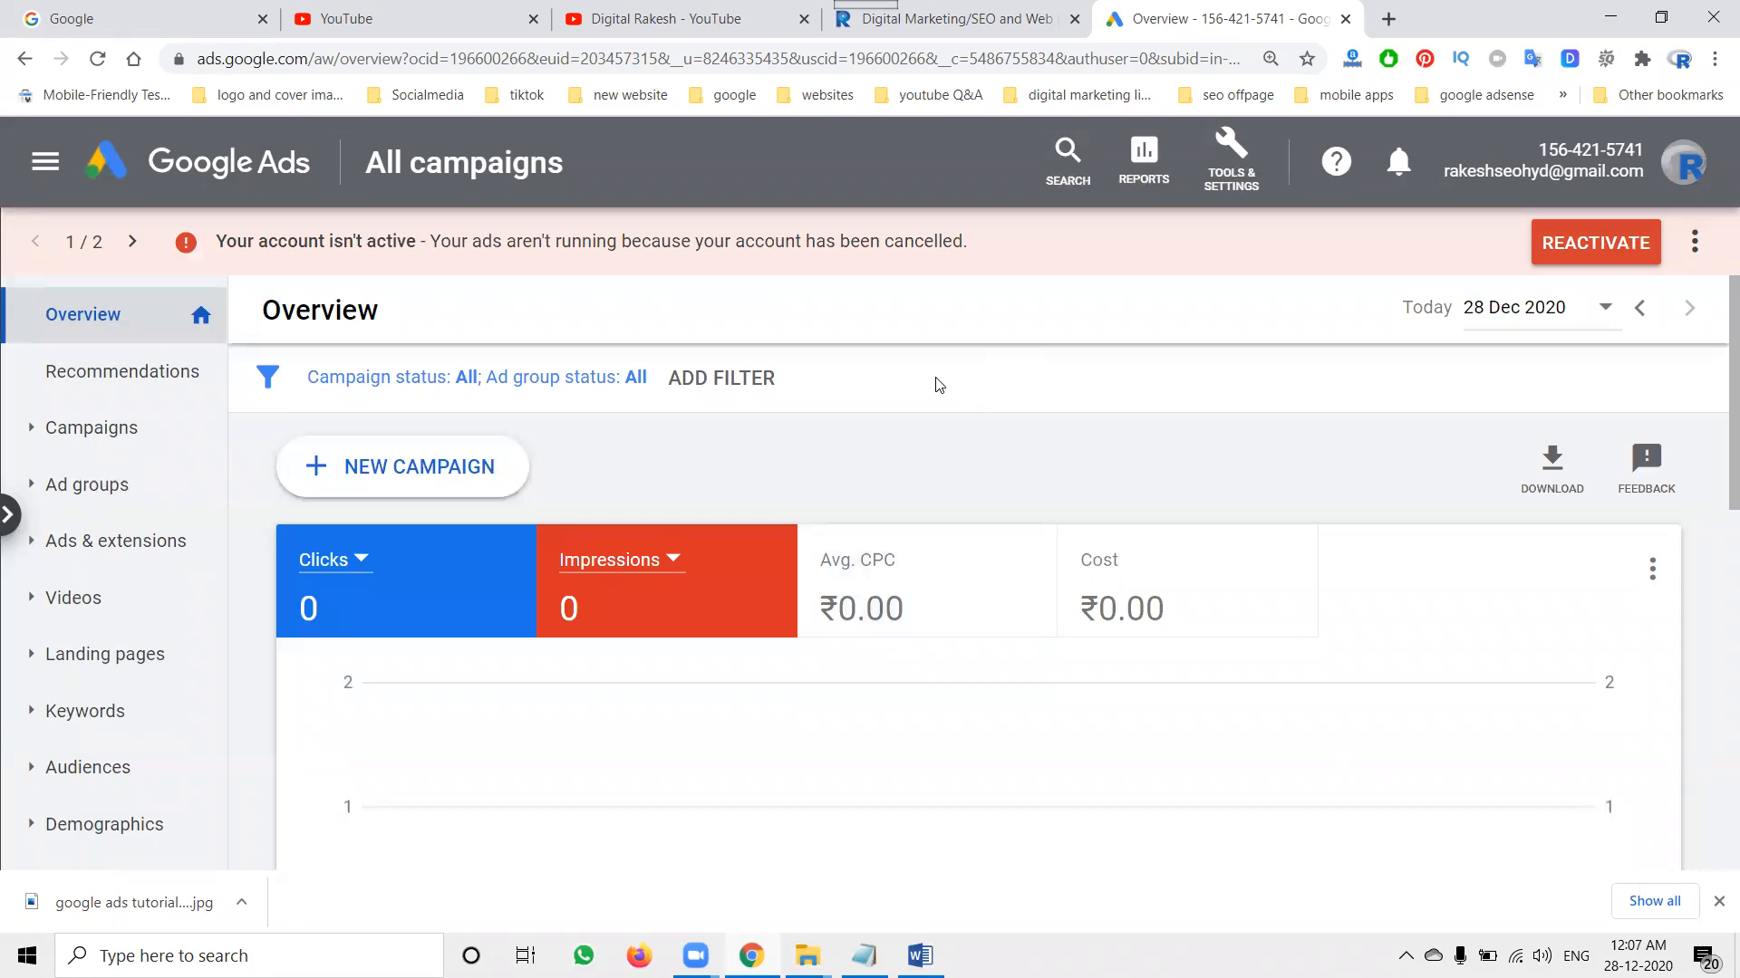
Step: Review the clicks and impressions chart and the search ads card on the overview page
scroll(927, 366, down, 4)
scroll(926, 366, down, 4)
scroll(933, 368, up, 4)
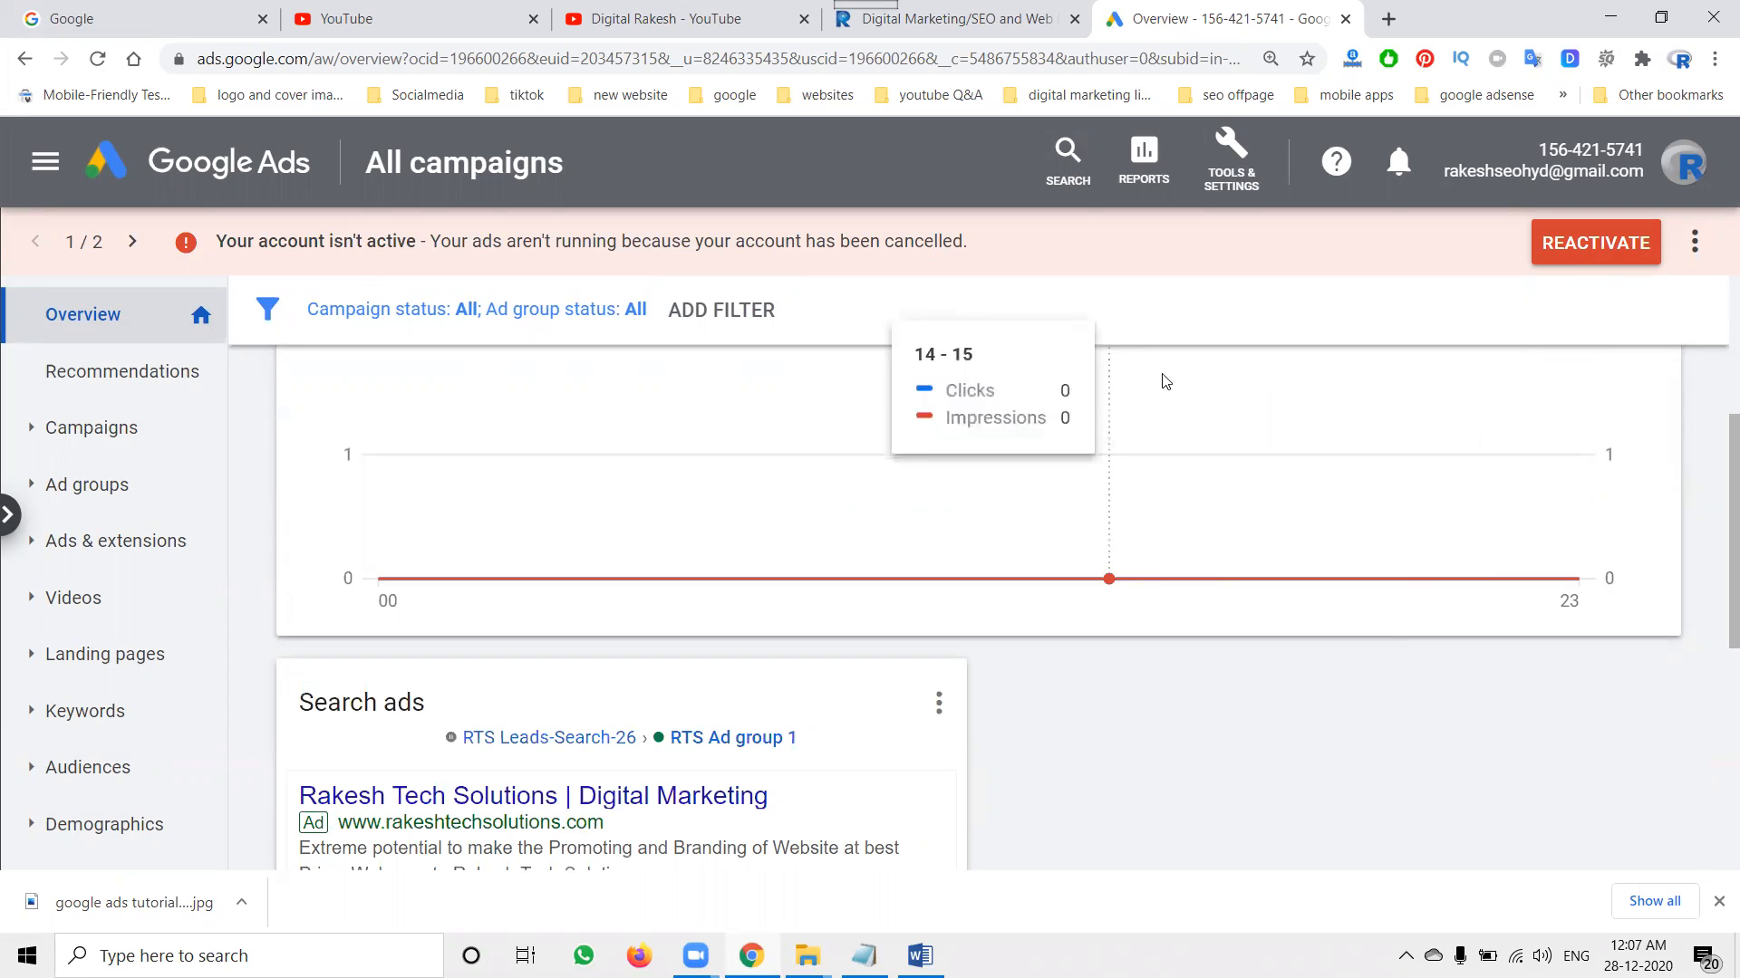
Step: Open the account preferences from the reactivation notice and review the account status, rules and terms, and notification settings
click(1639, 249)
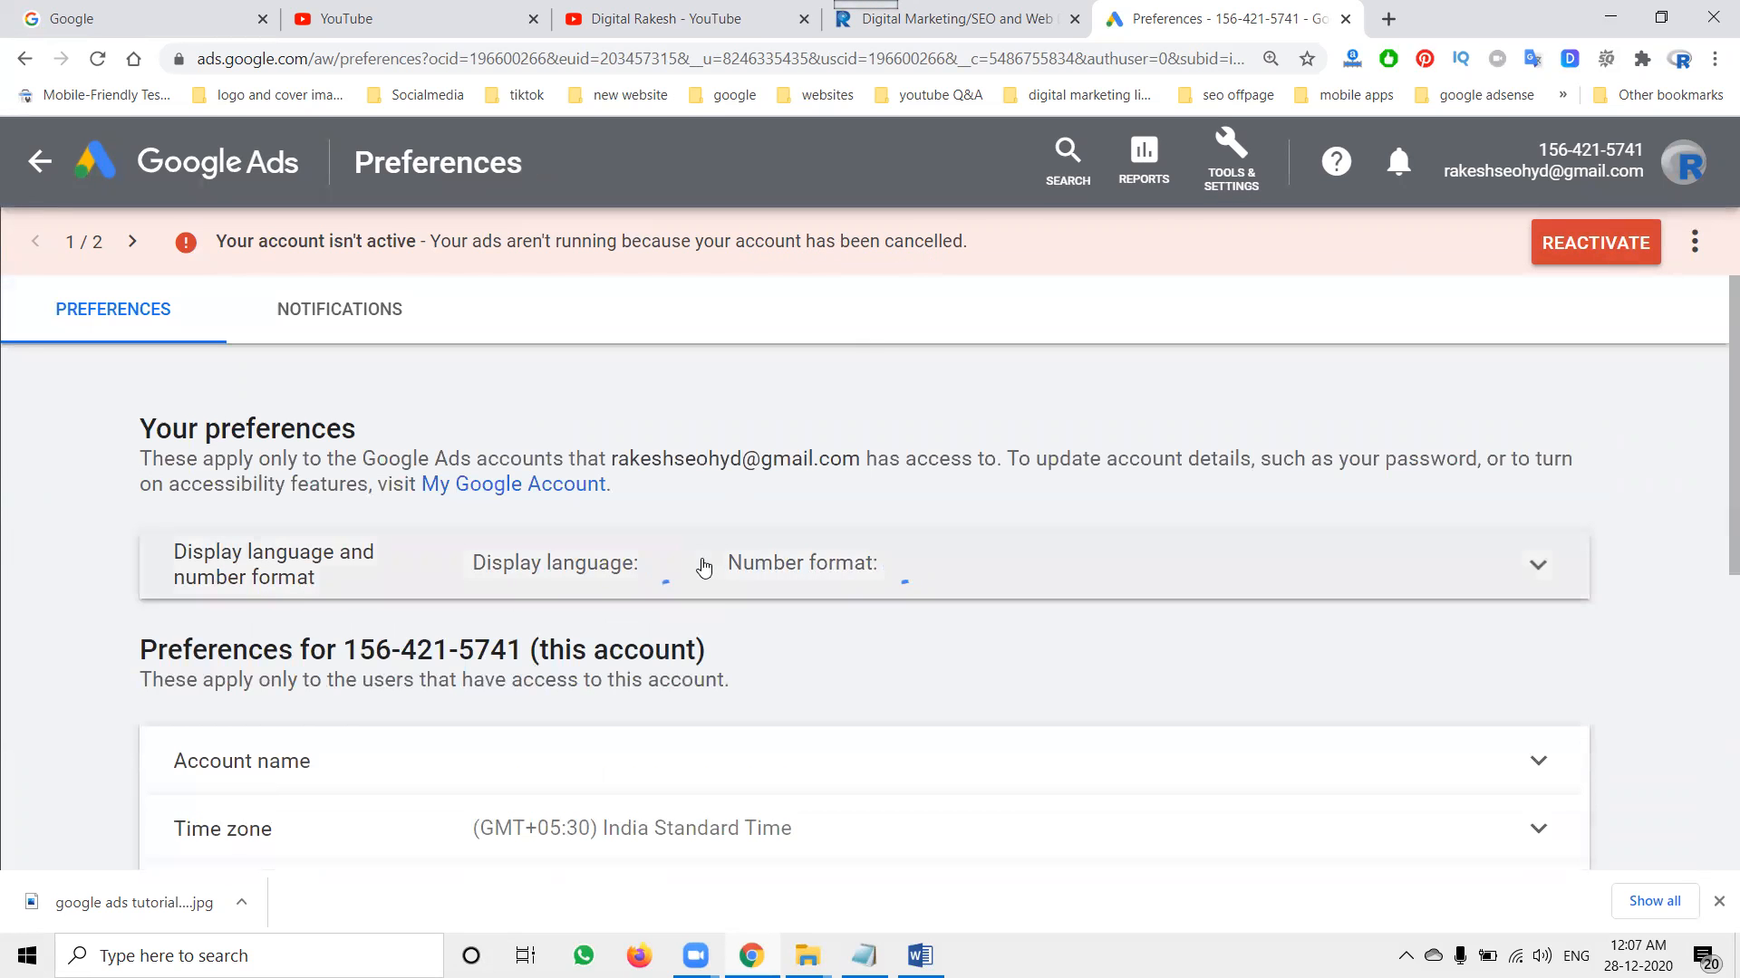
scroll(648, 513, down, 3)
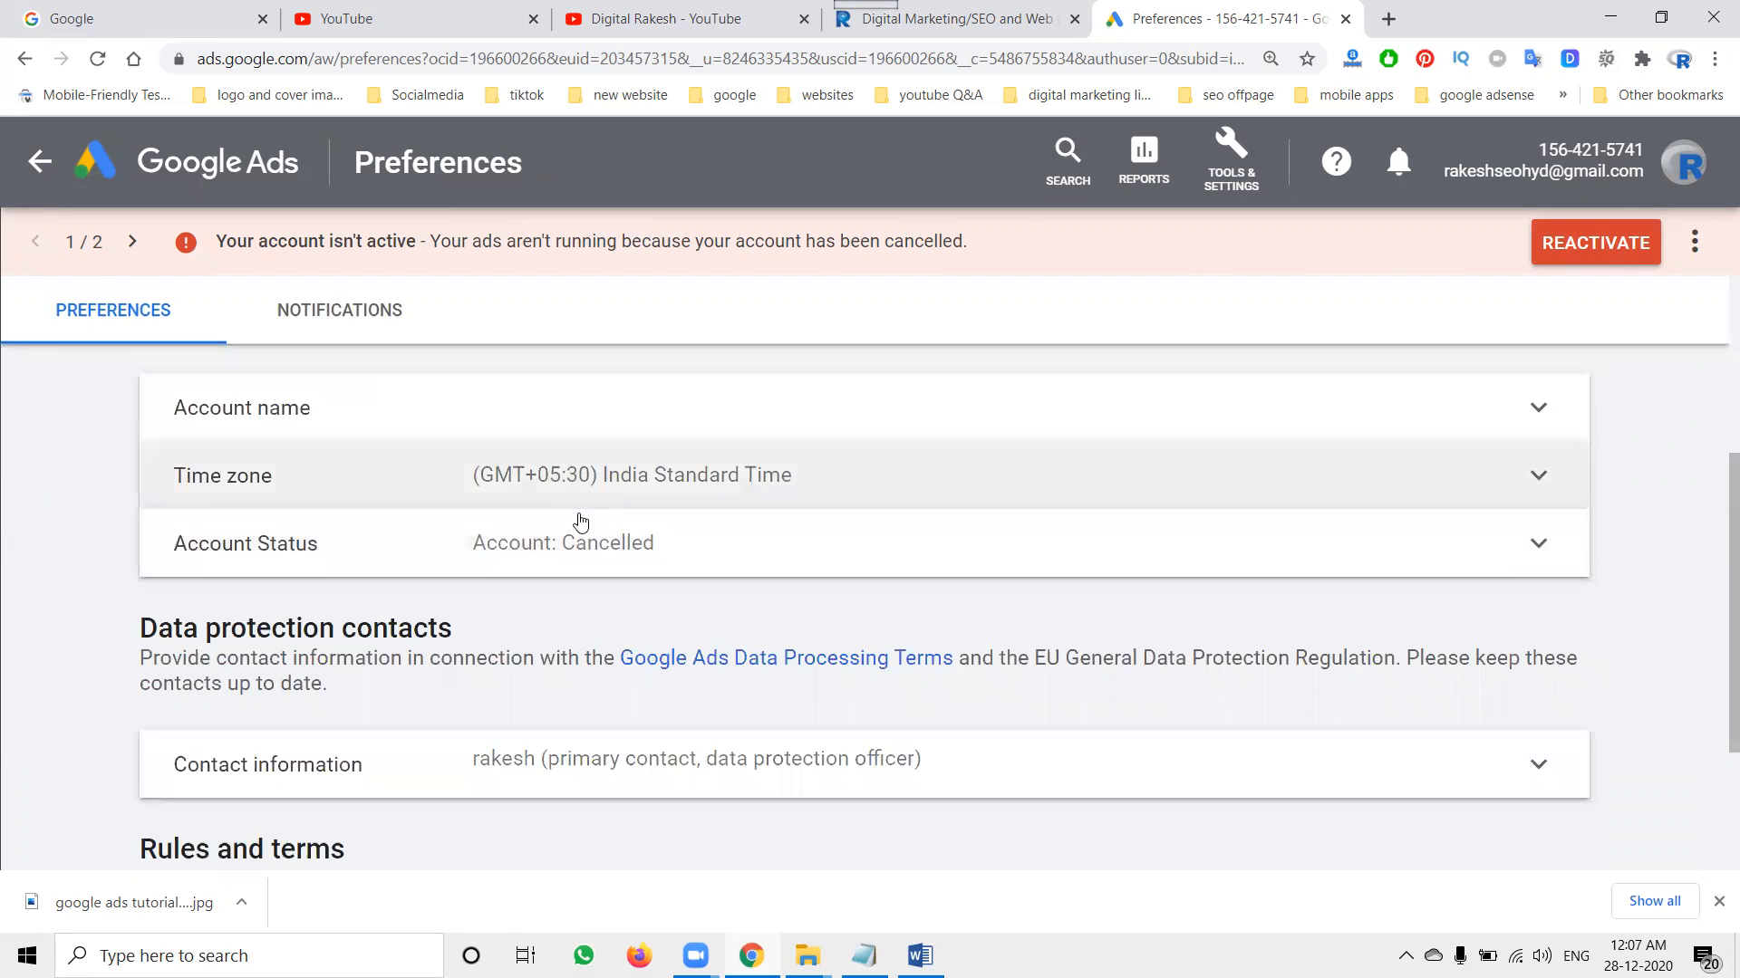
scroll(614, 538, down, 3)
scroll(614, 544, up, 4)
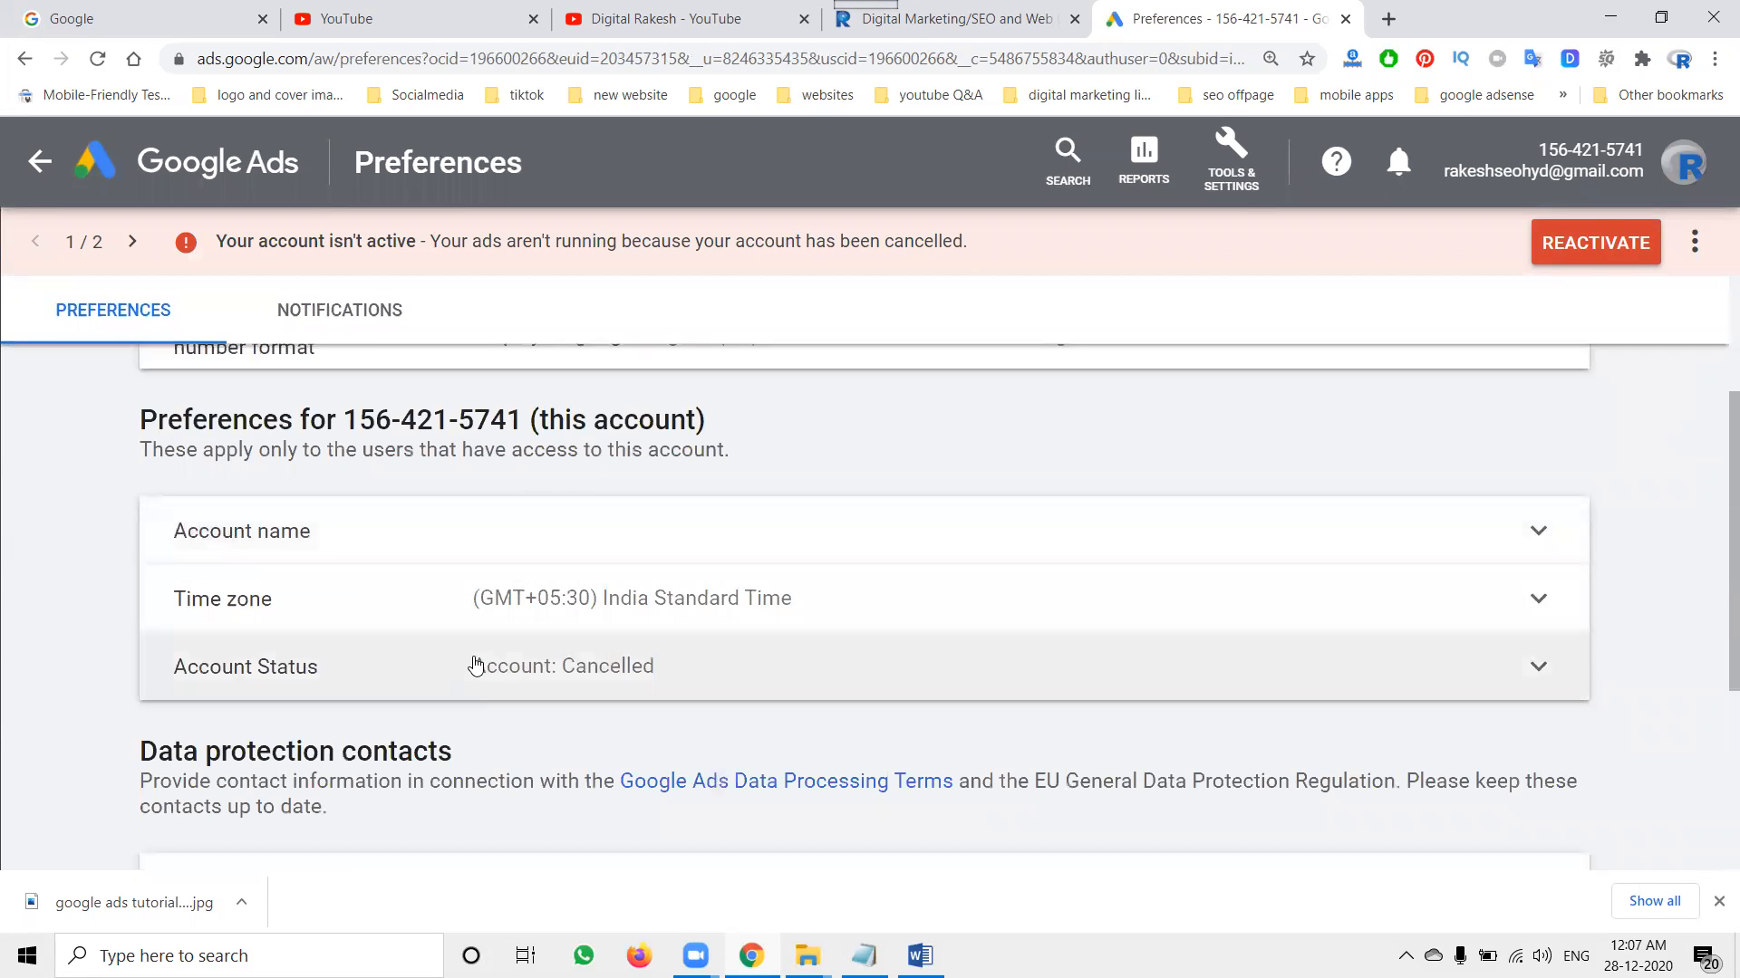
click(563, 671)
scroll(572, 661, down, 5)
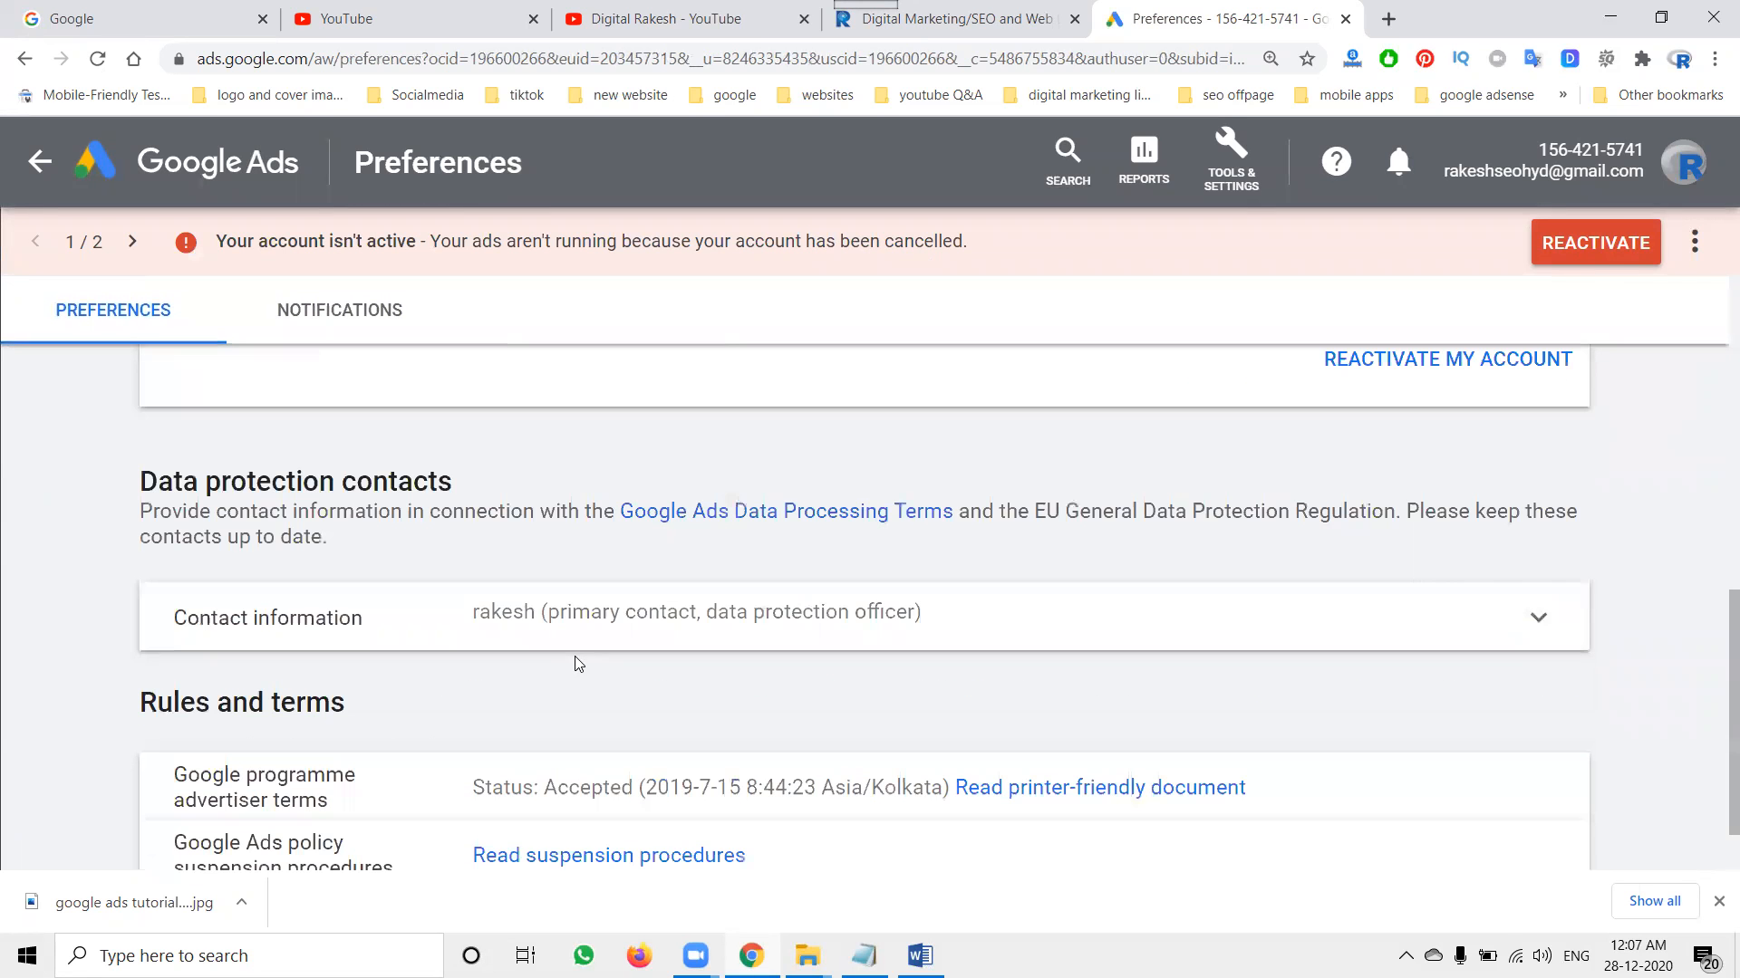
scroll(580, 655, down, 1)
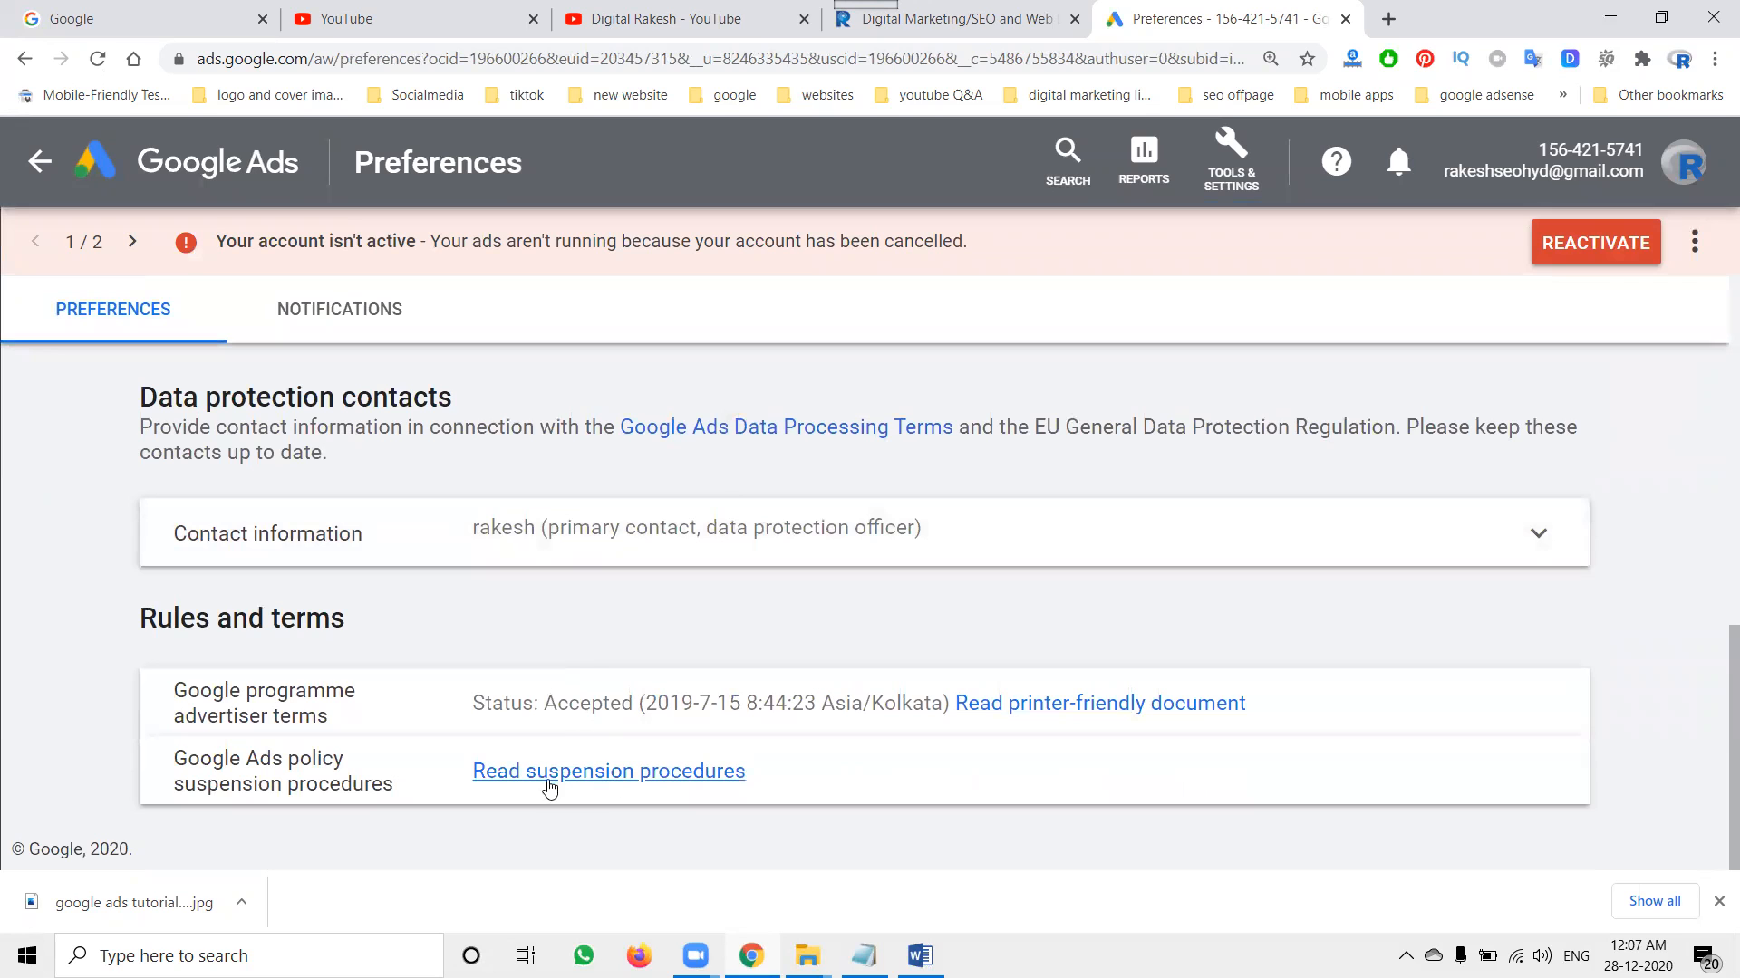
scroll(819, 718, up, 5)
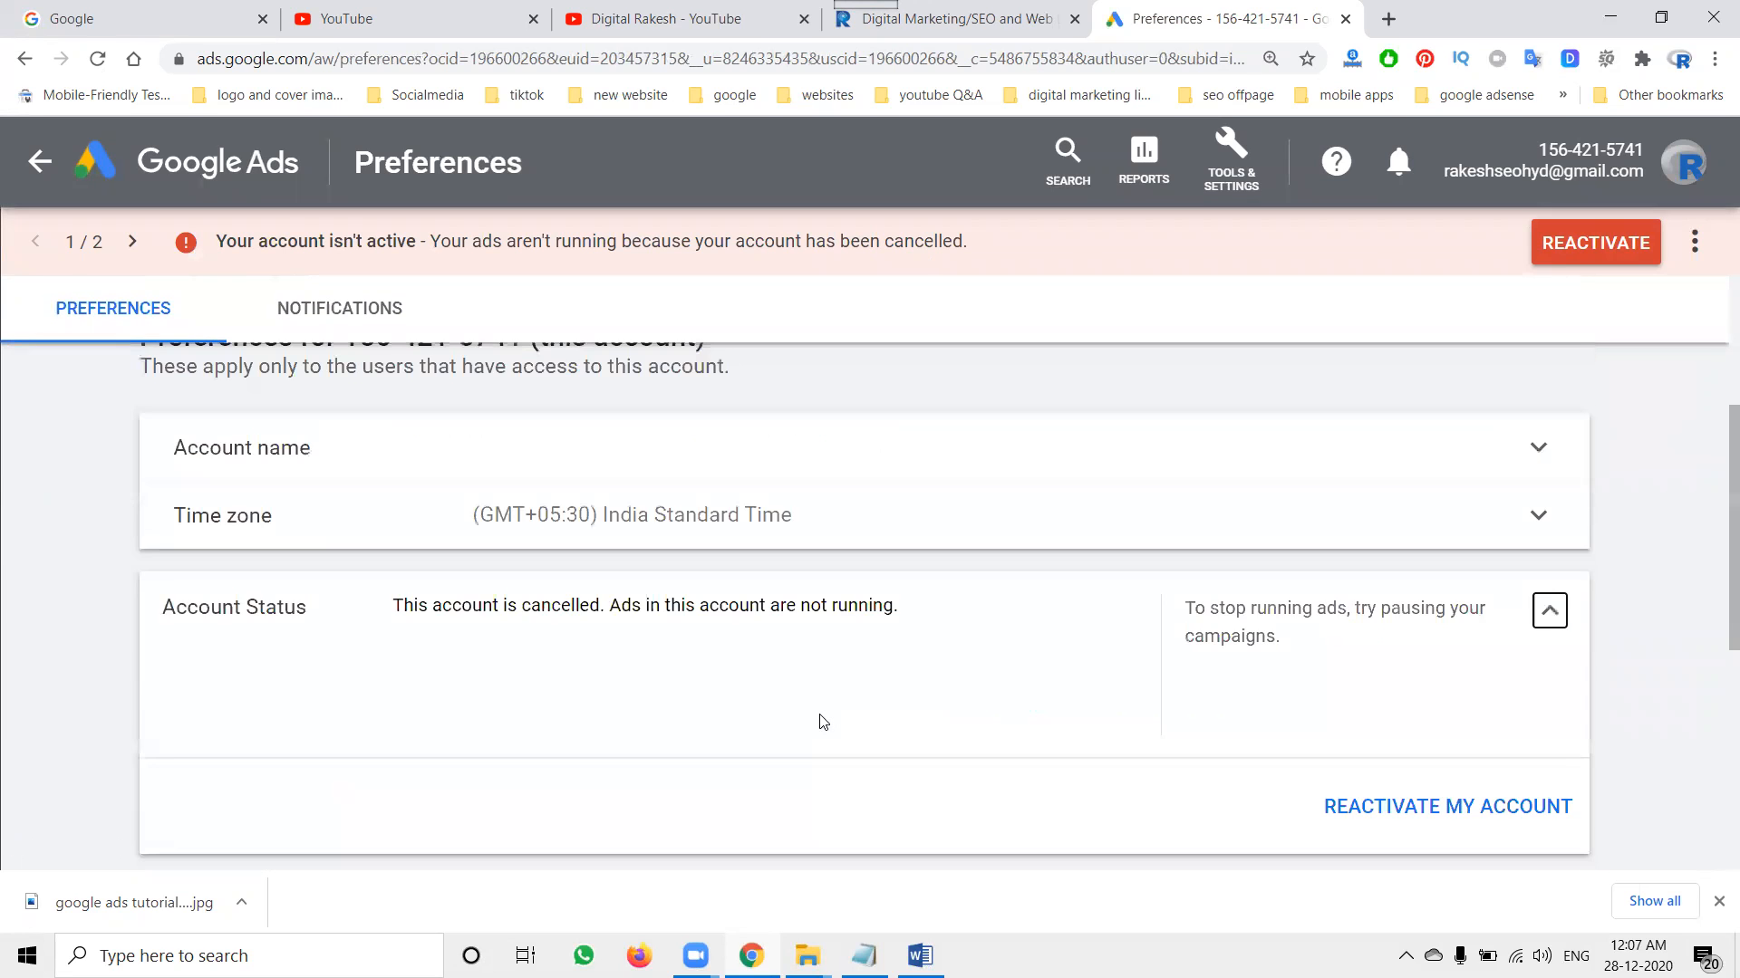
scroll(822, 723, up, 2)
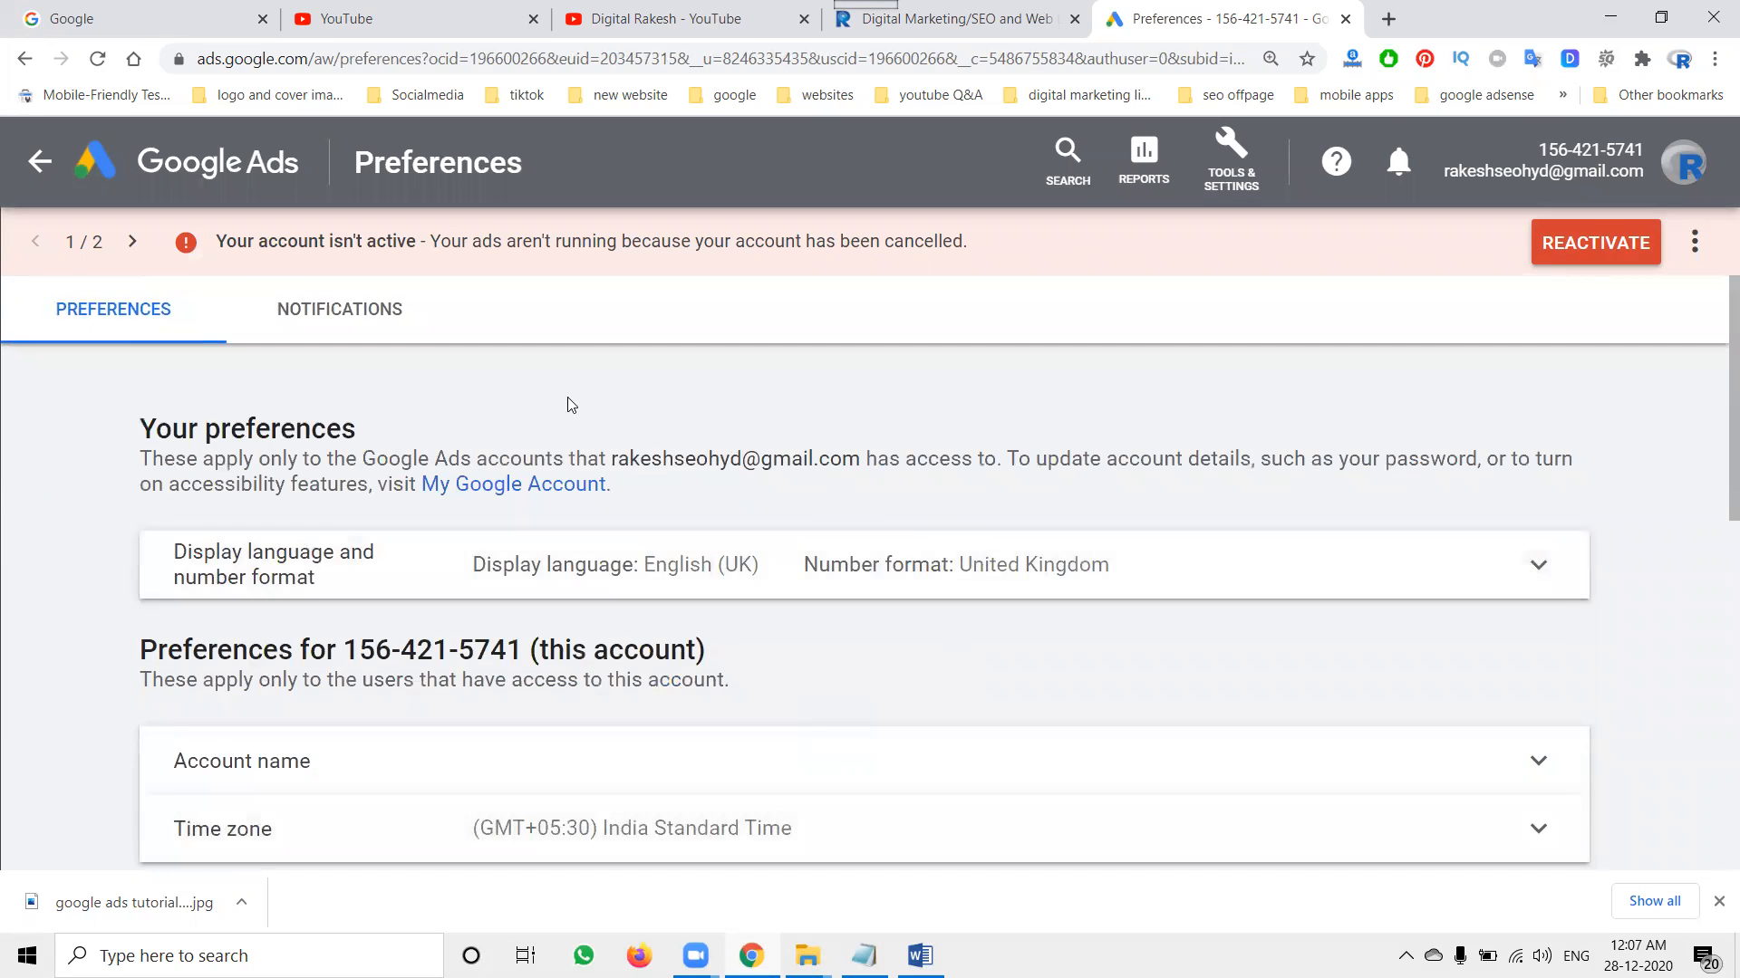
click(337, 309)
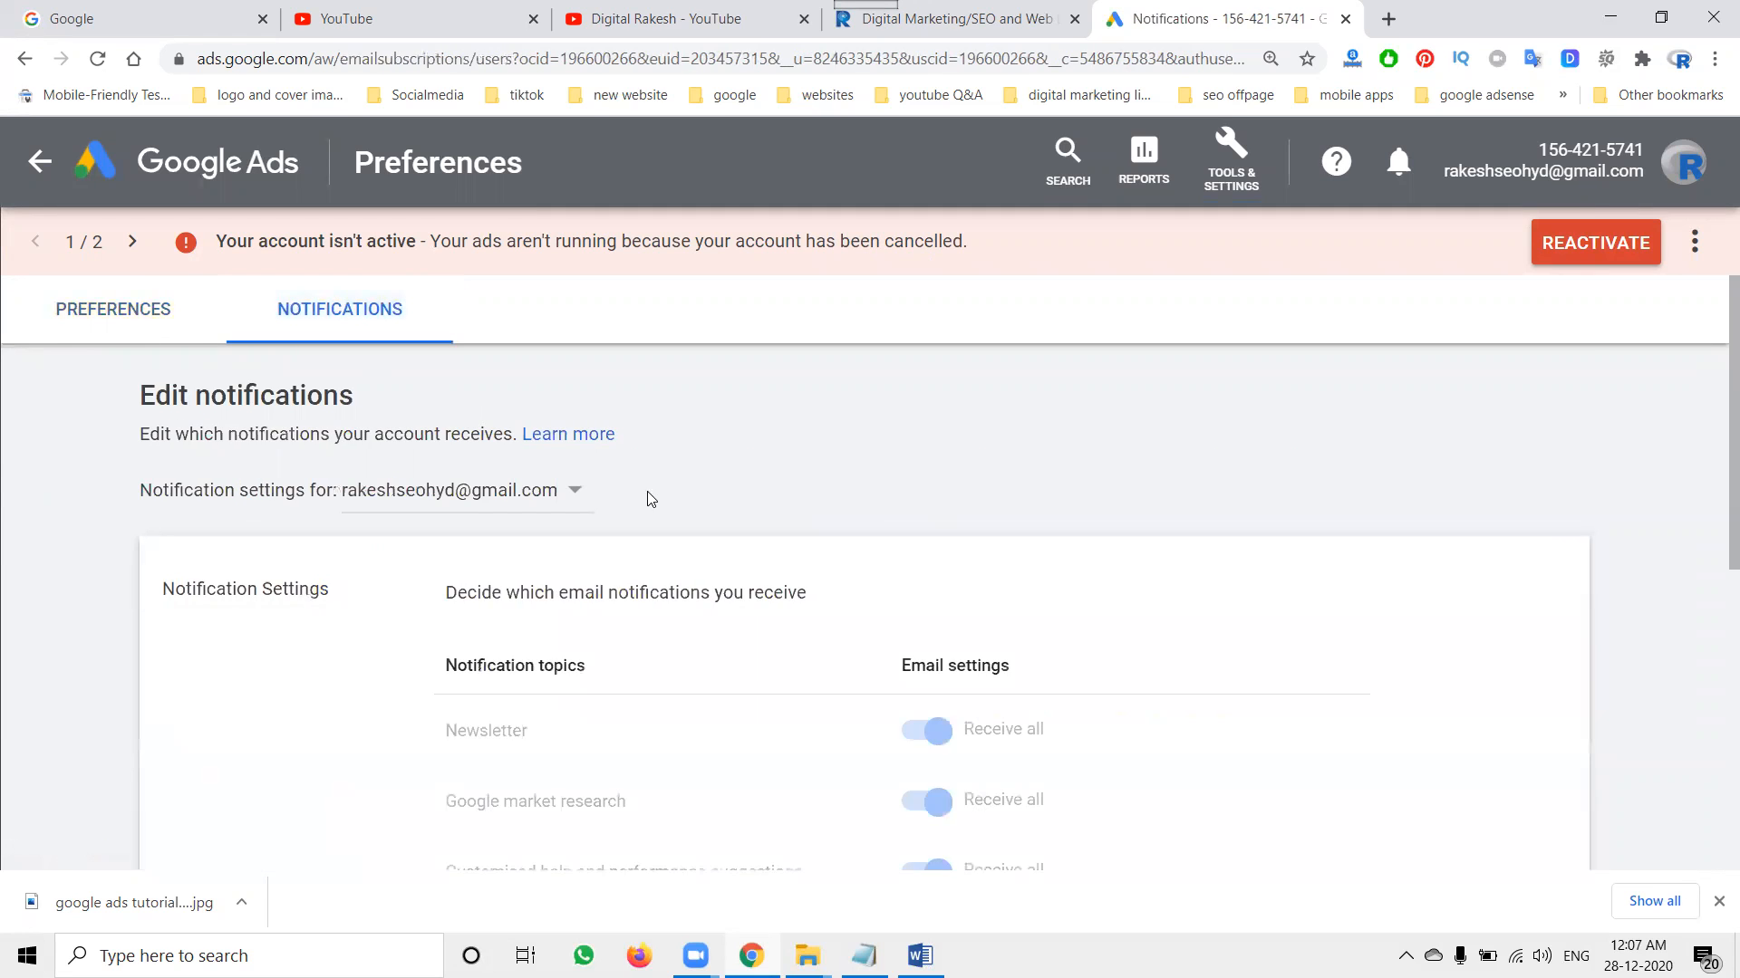
scroll(645, 498, down, 8)
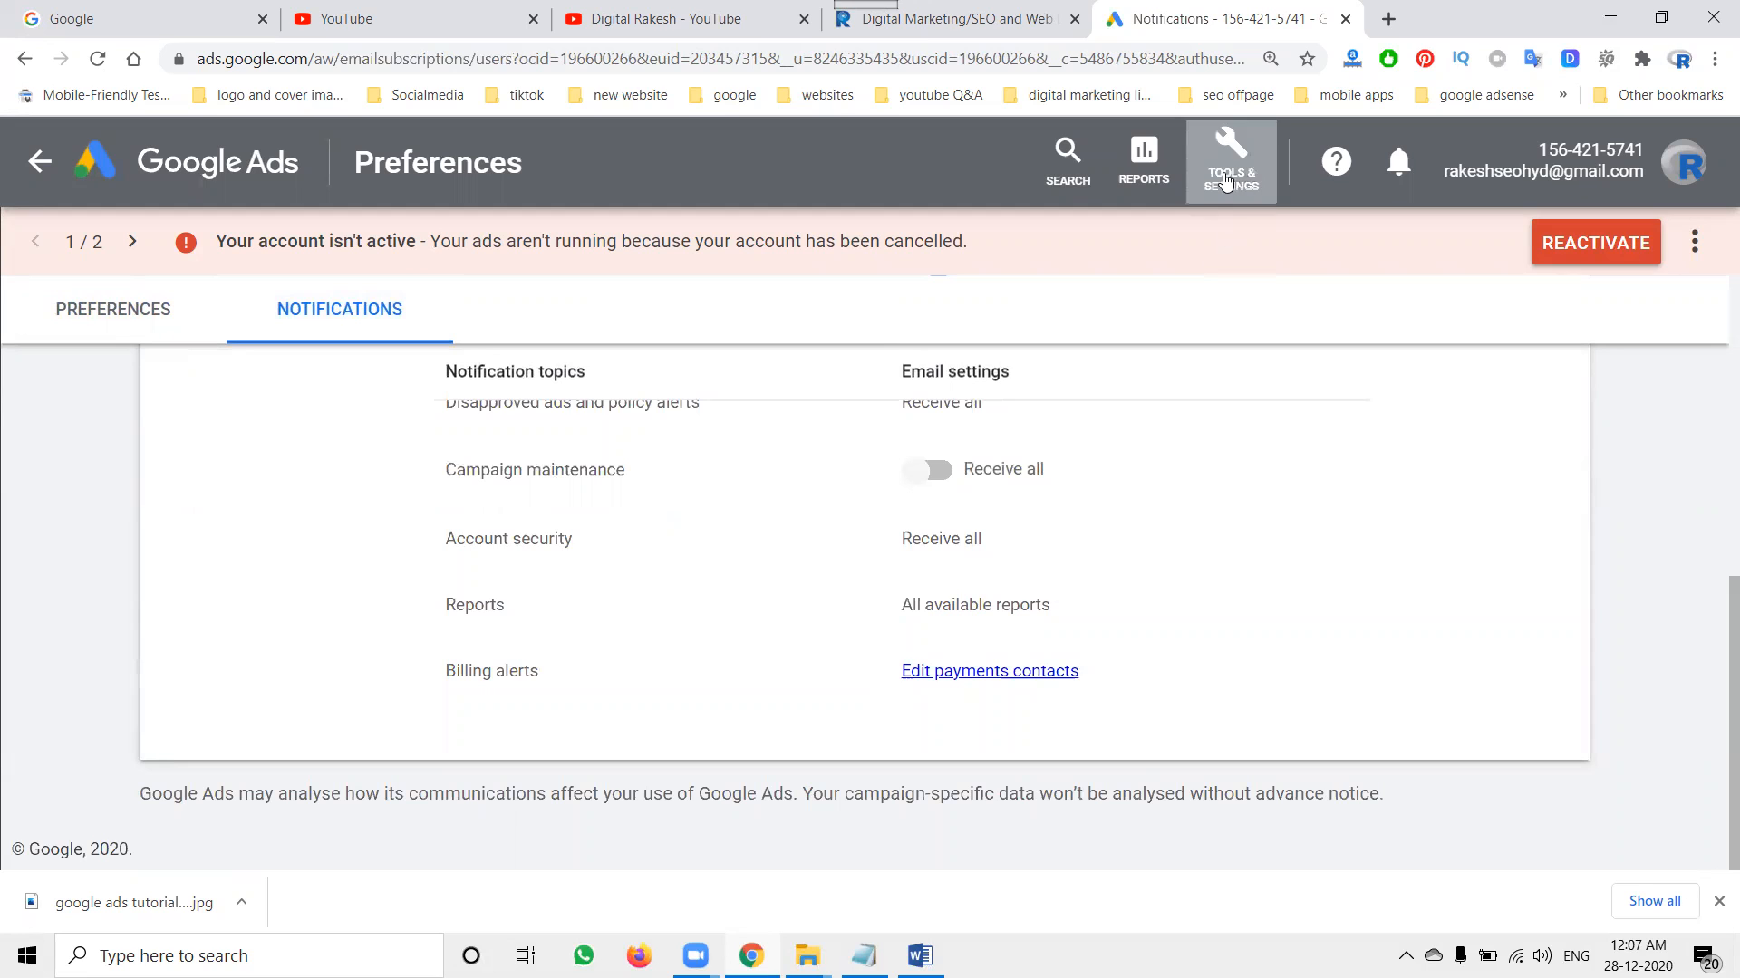
Step: Open the billing summary and review its balance, transactions, payment method and settings cards
click(1234, 171)
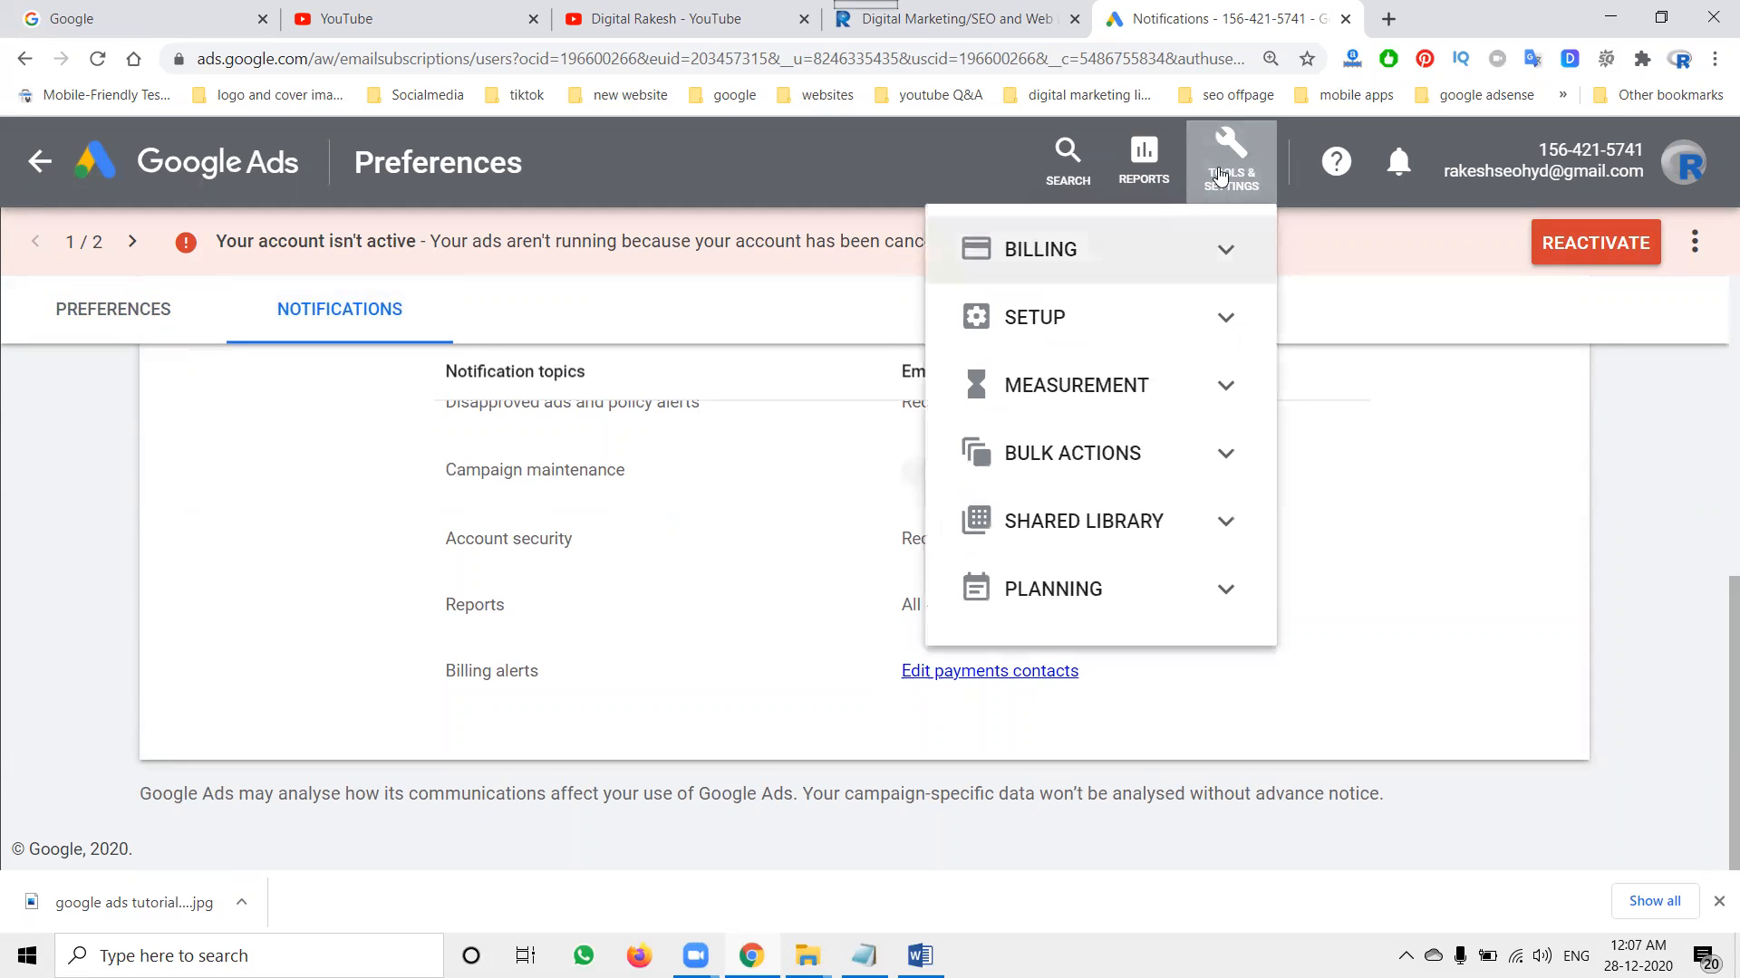
click(1076, 258)
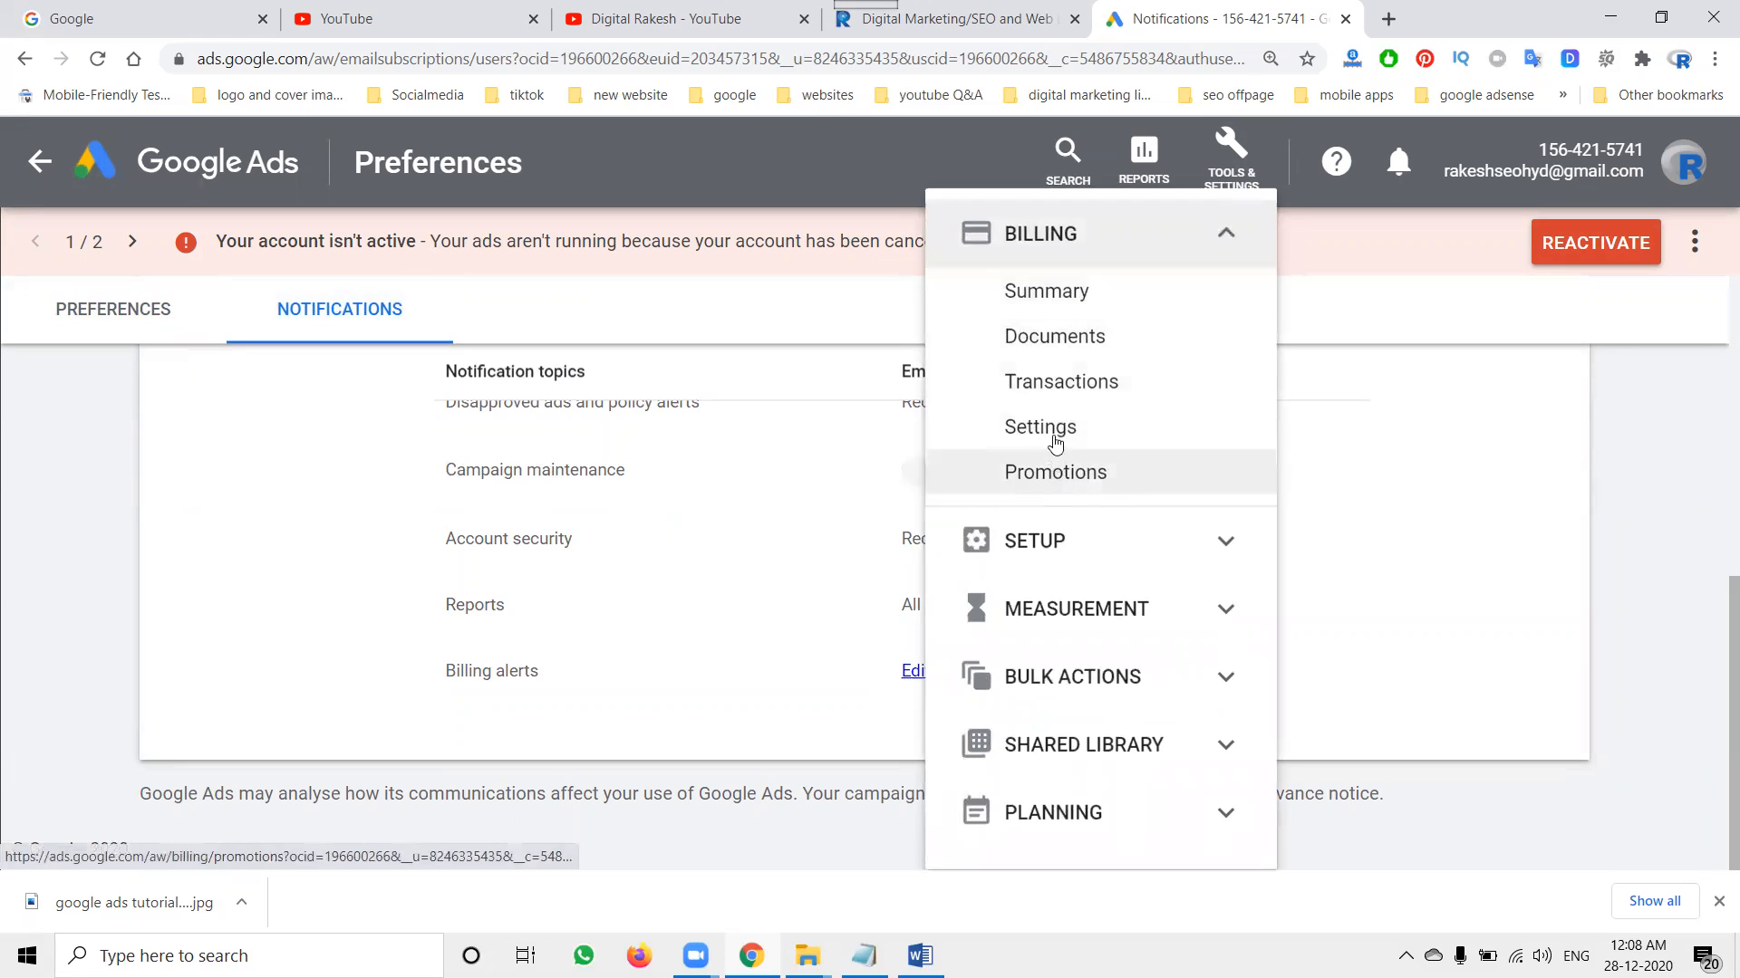
click(1069, 288)
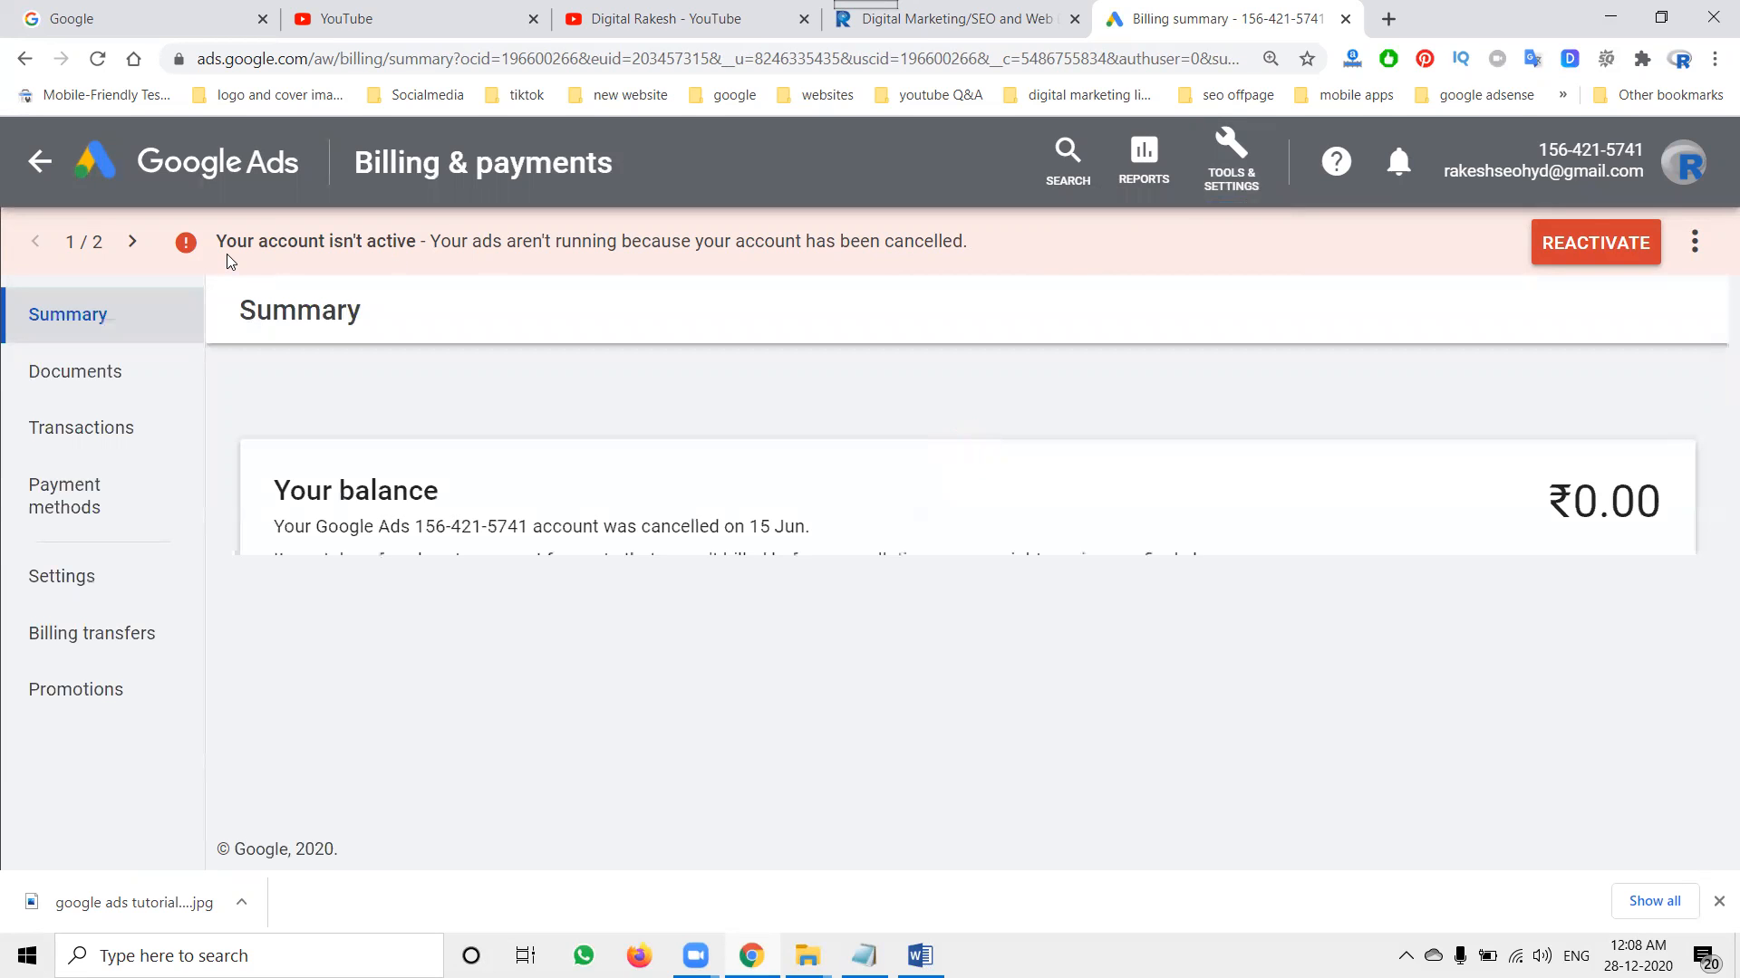
scroll(614, 448, down, 6)
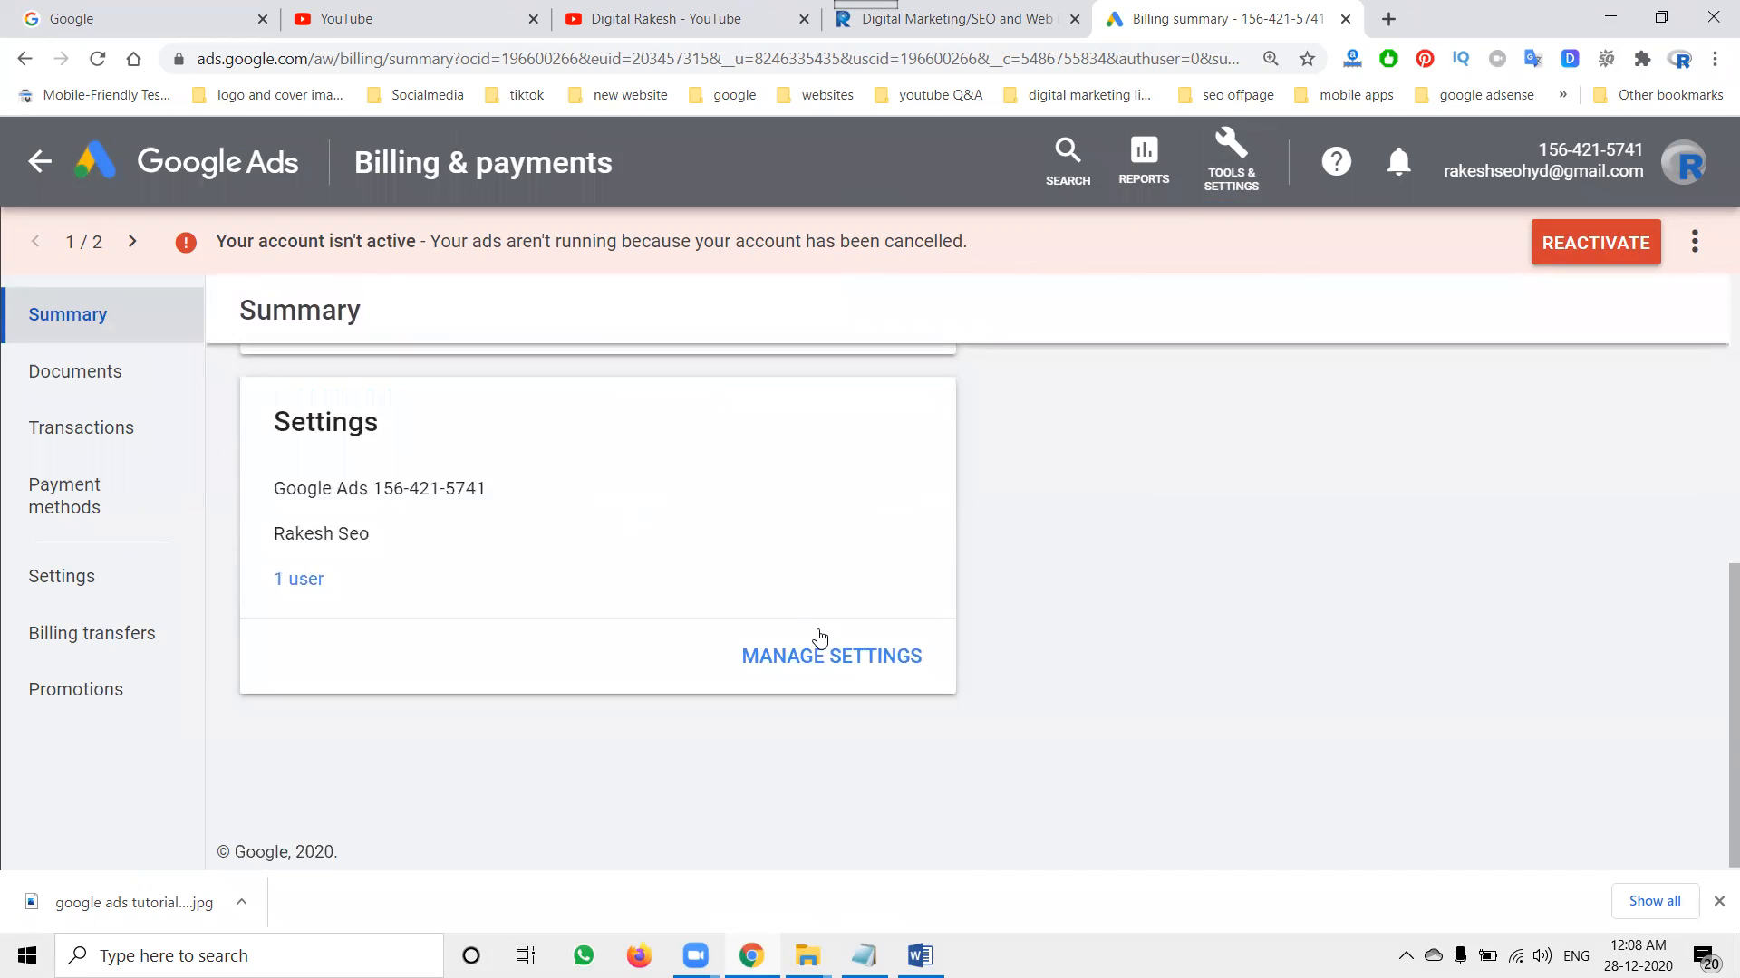
scroll(820, 637, up, 4)
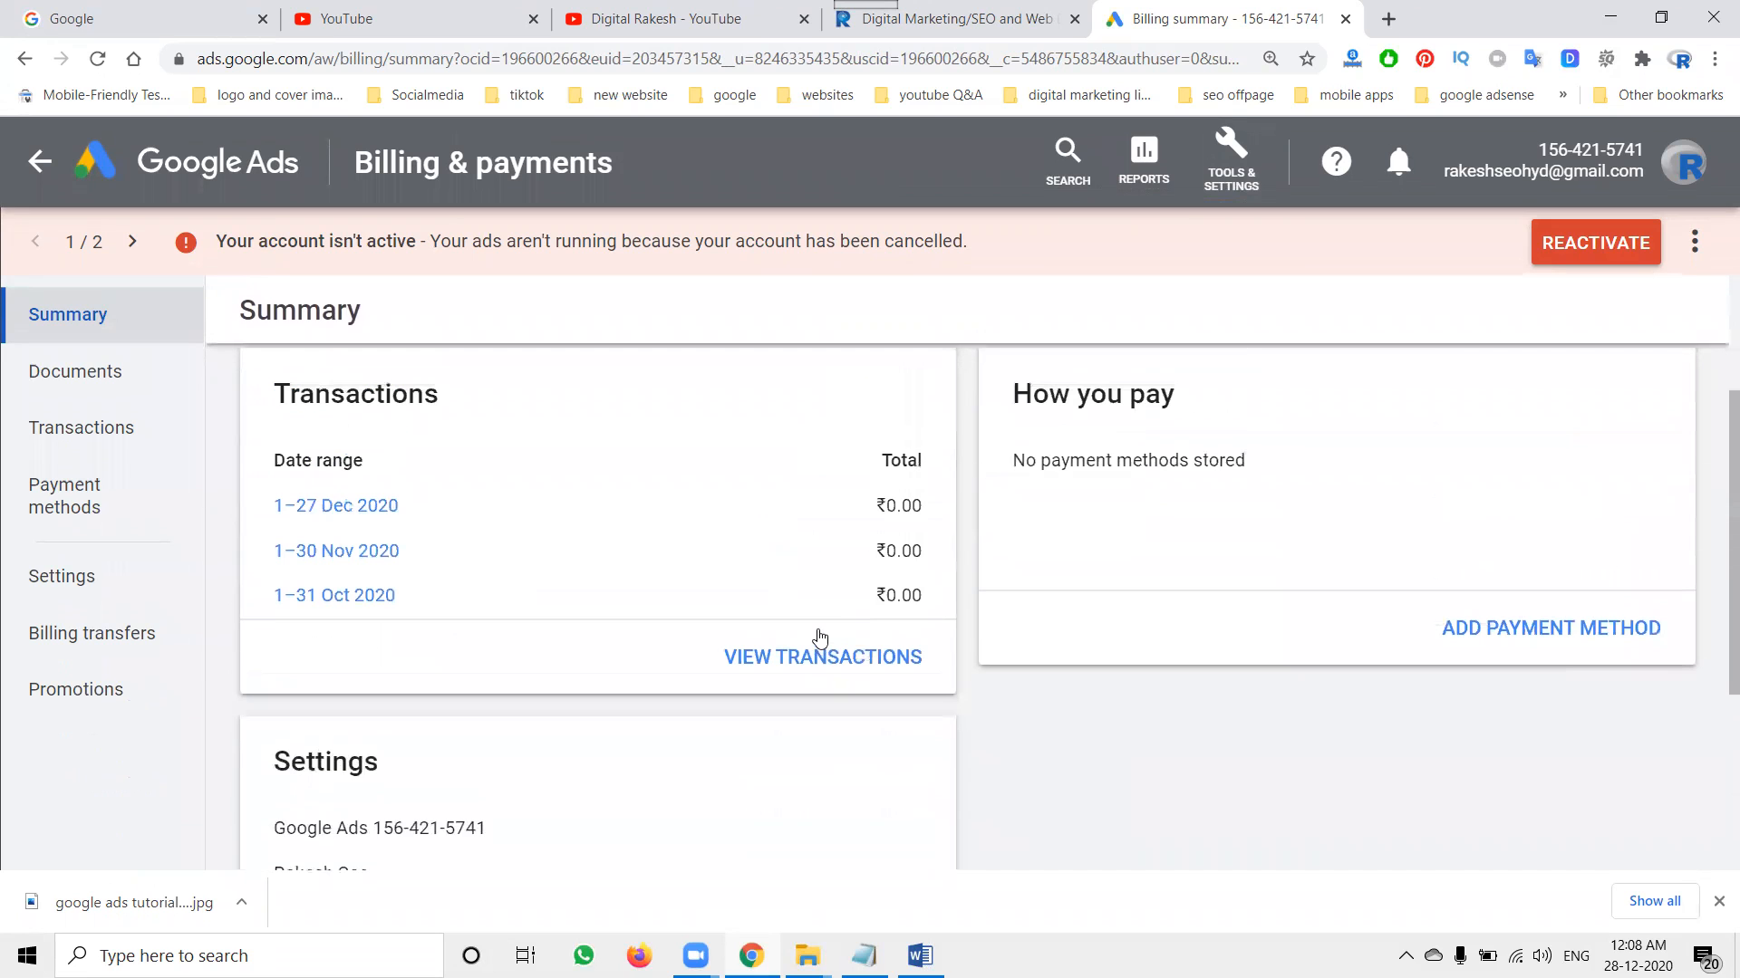
Step: Open the form for adding a payment method and examine the credit or debit card option
click(1511, 634)
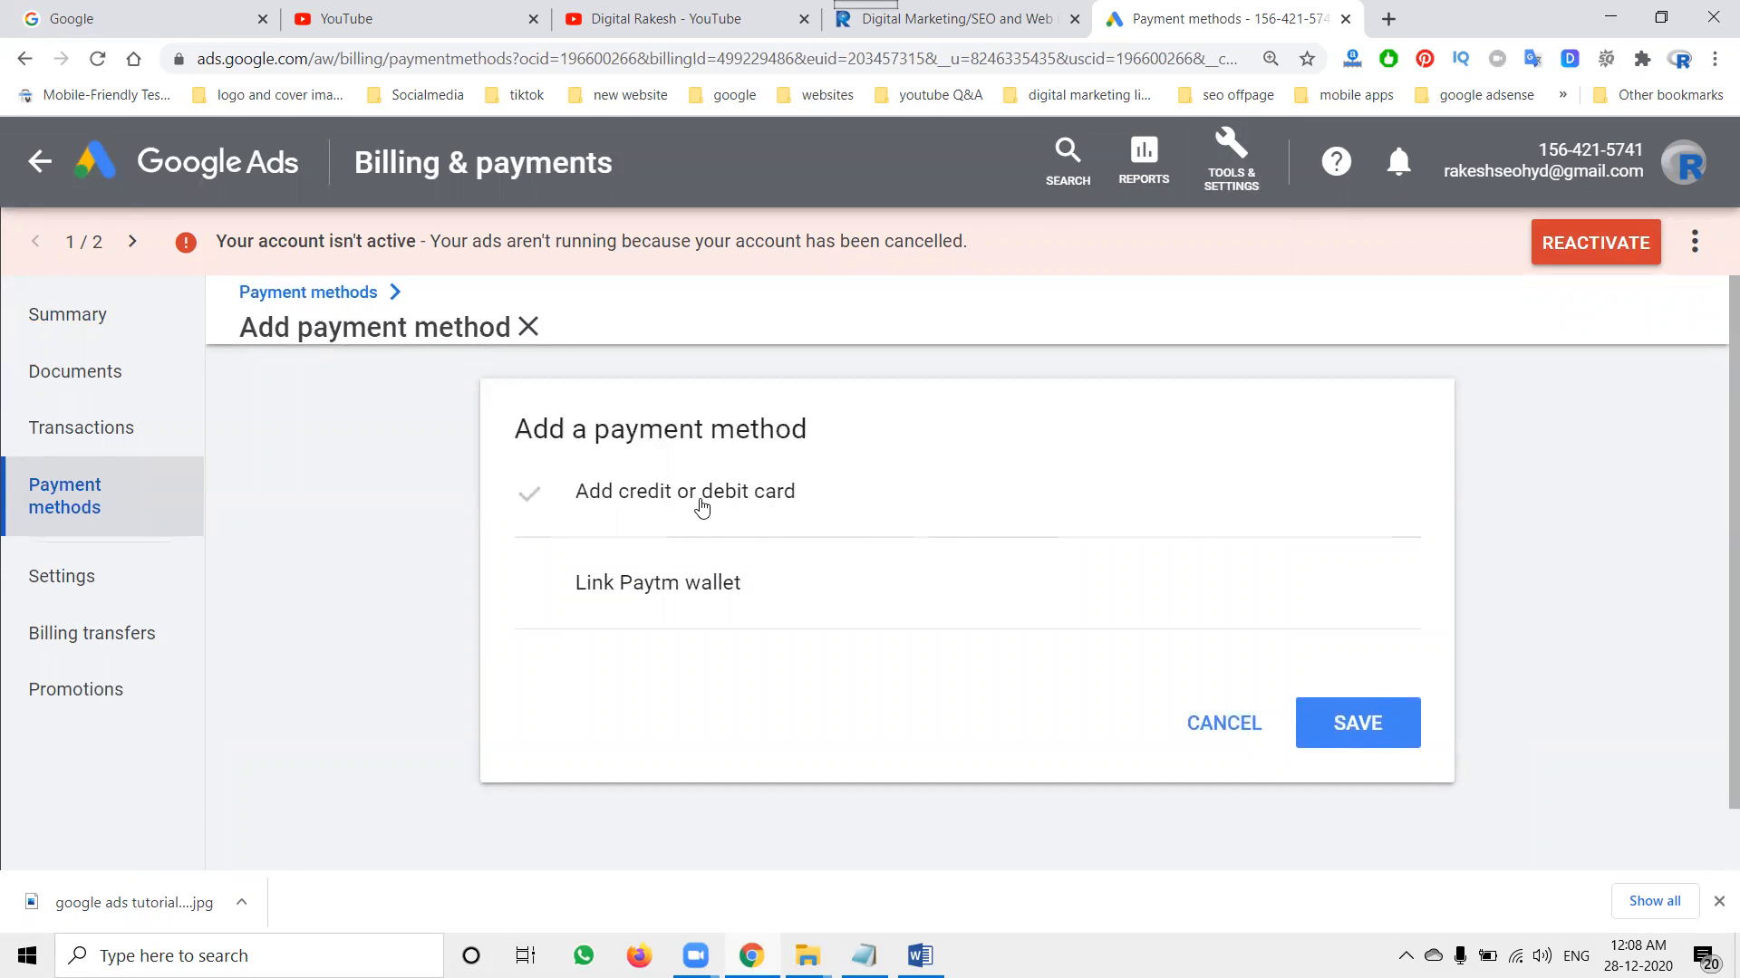
click(702, 508)
click(1404, 493)
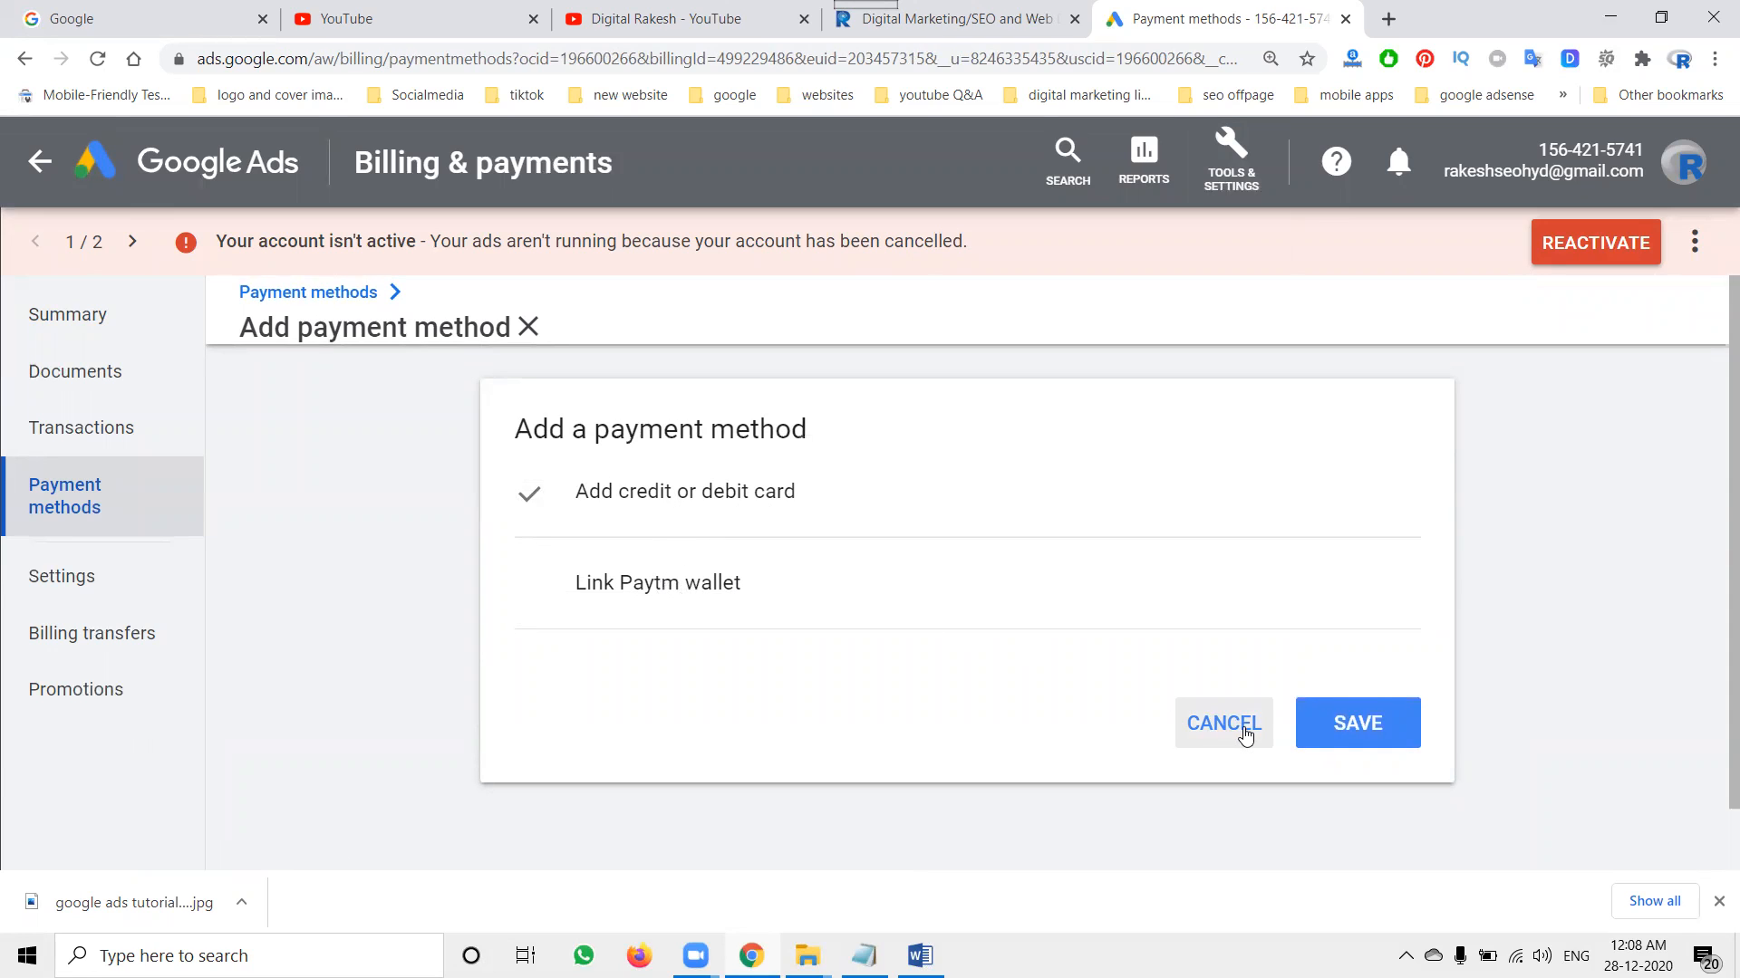
Step: Open the billing settings, bring up the "How you pay" choices and review the payments profile details
click(150, 560)
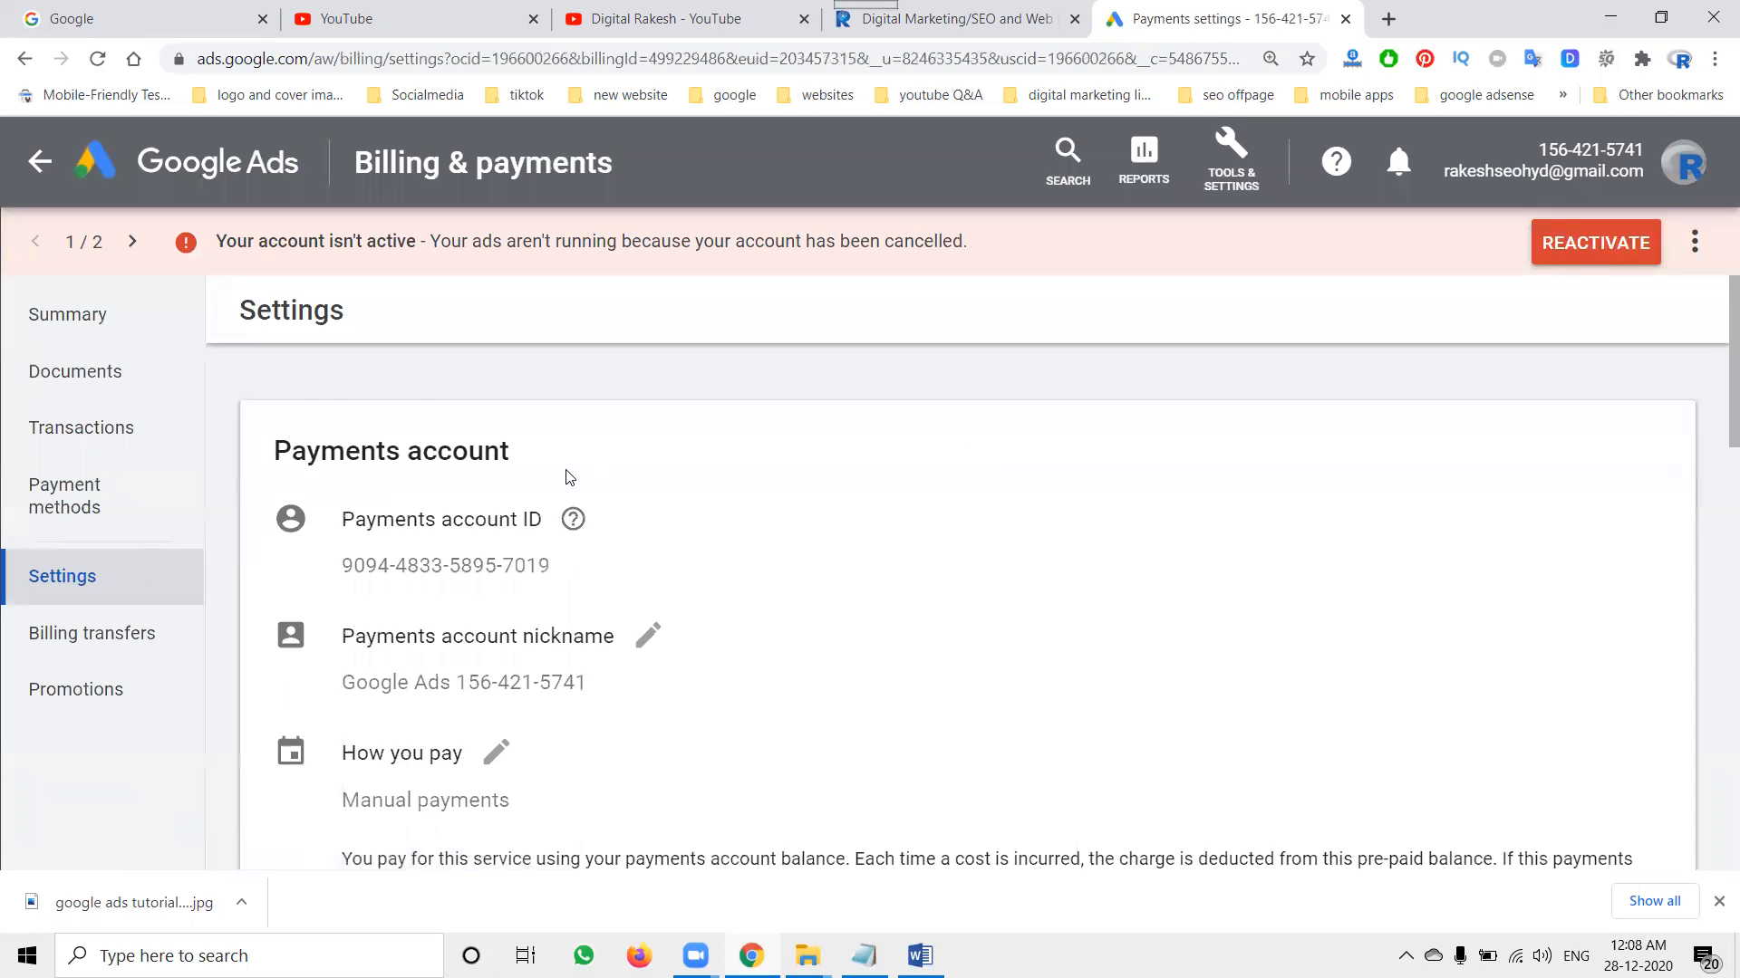
scroll(568, 482, down, 1)
scroll(568, 483, down, 2)
click(499, 413)
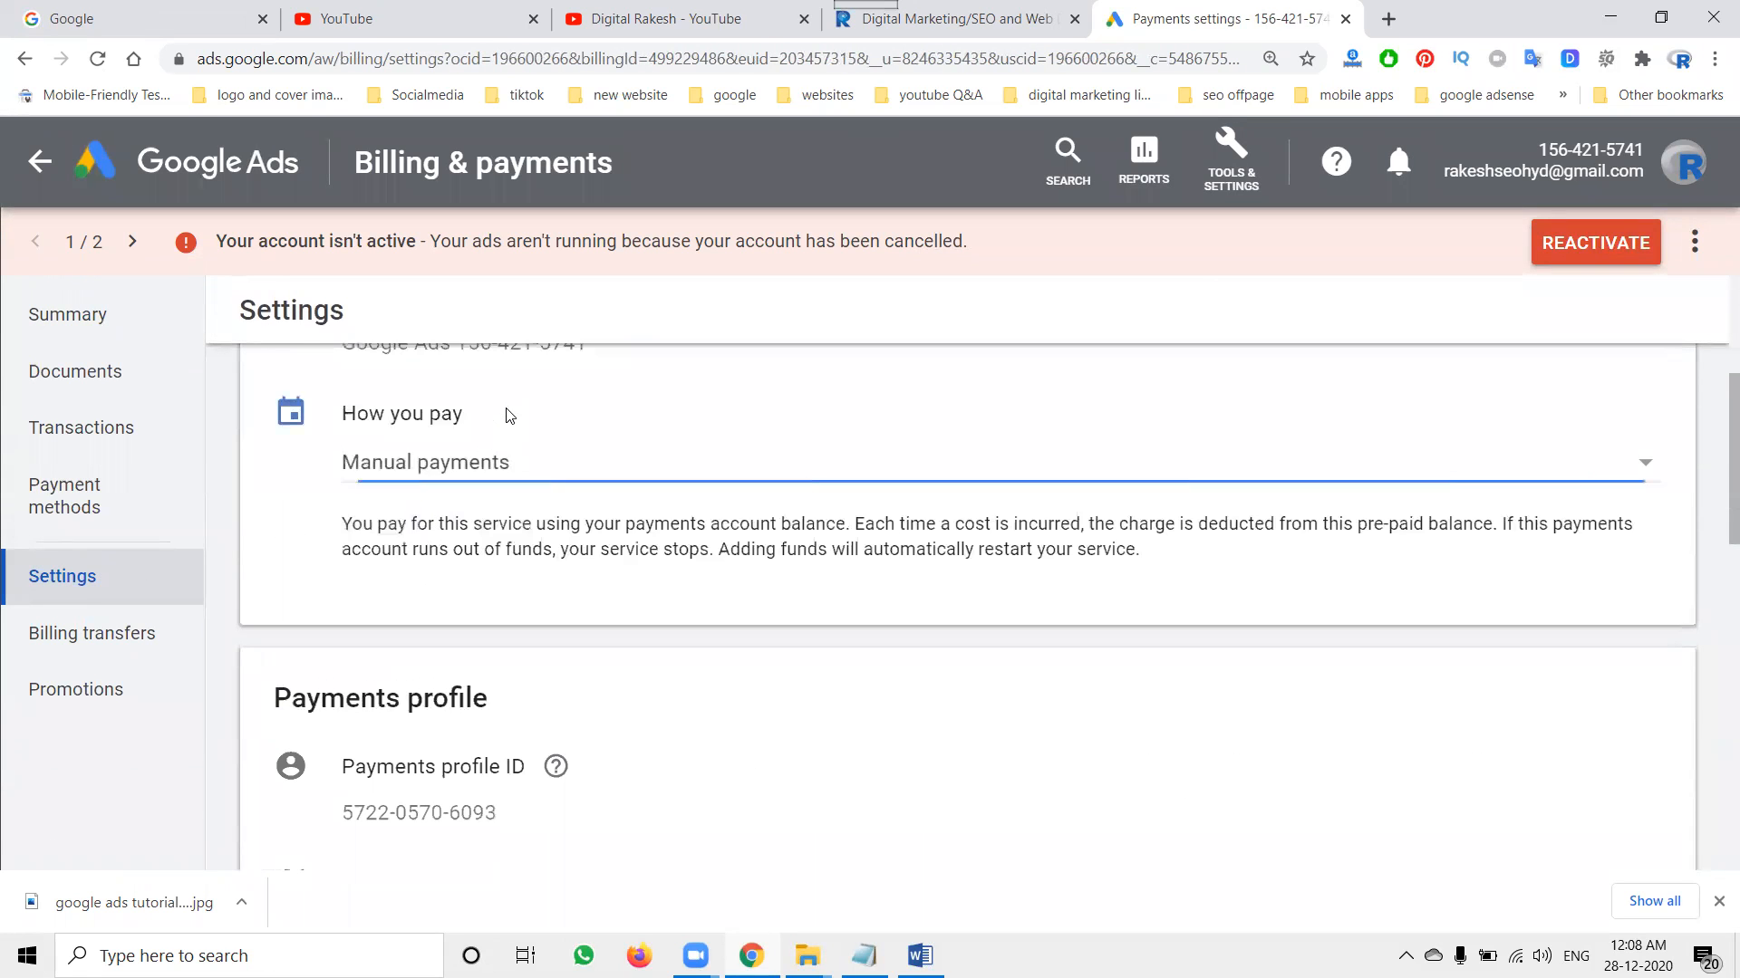
click(508, 467)
click(433, 468)
scroll(333, 510, down, 6)
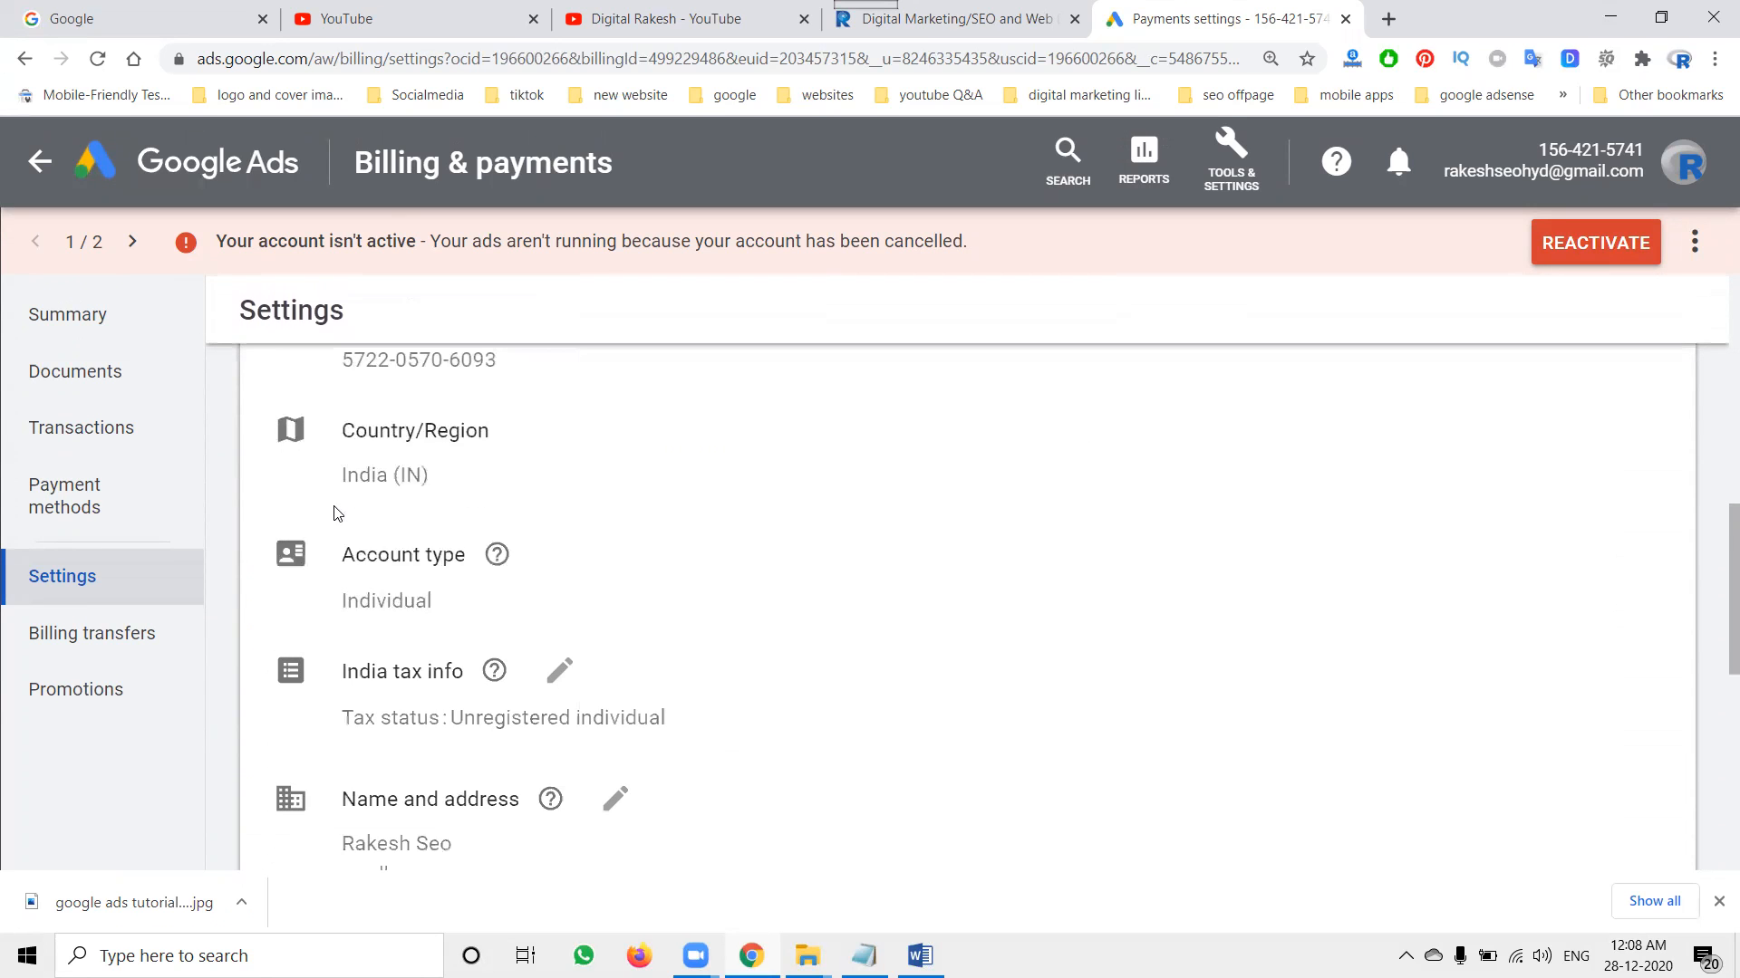
scroll(410, 612, down, 6)
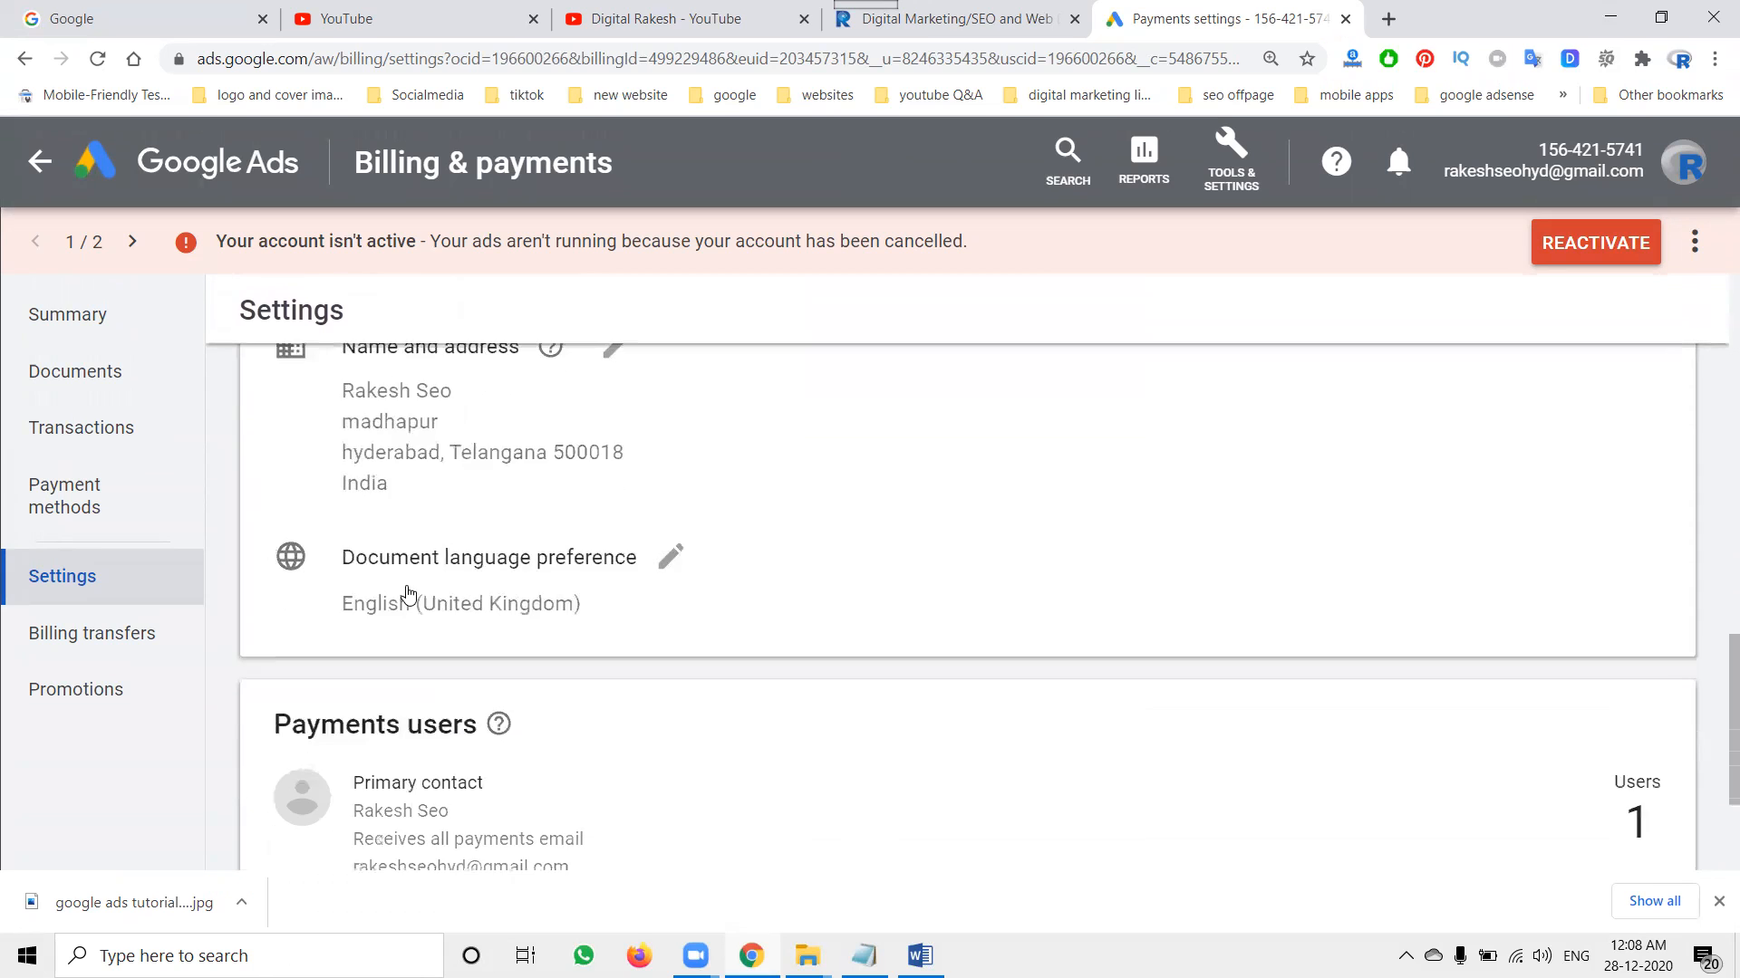
Step: Open the India tax info for editing and review its fields along with the profile's country, account type, address and language
scroll(407, 566, up, 5)
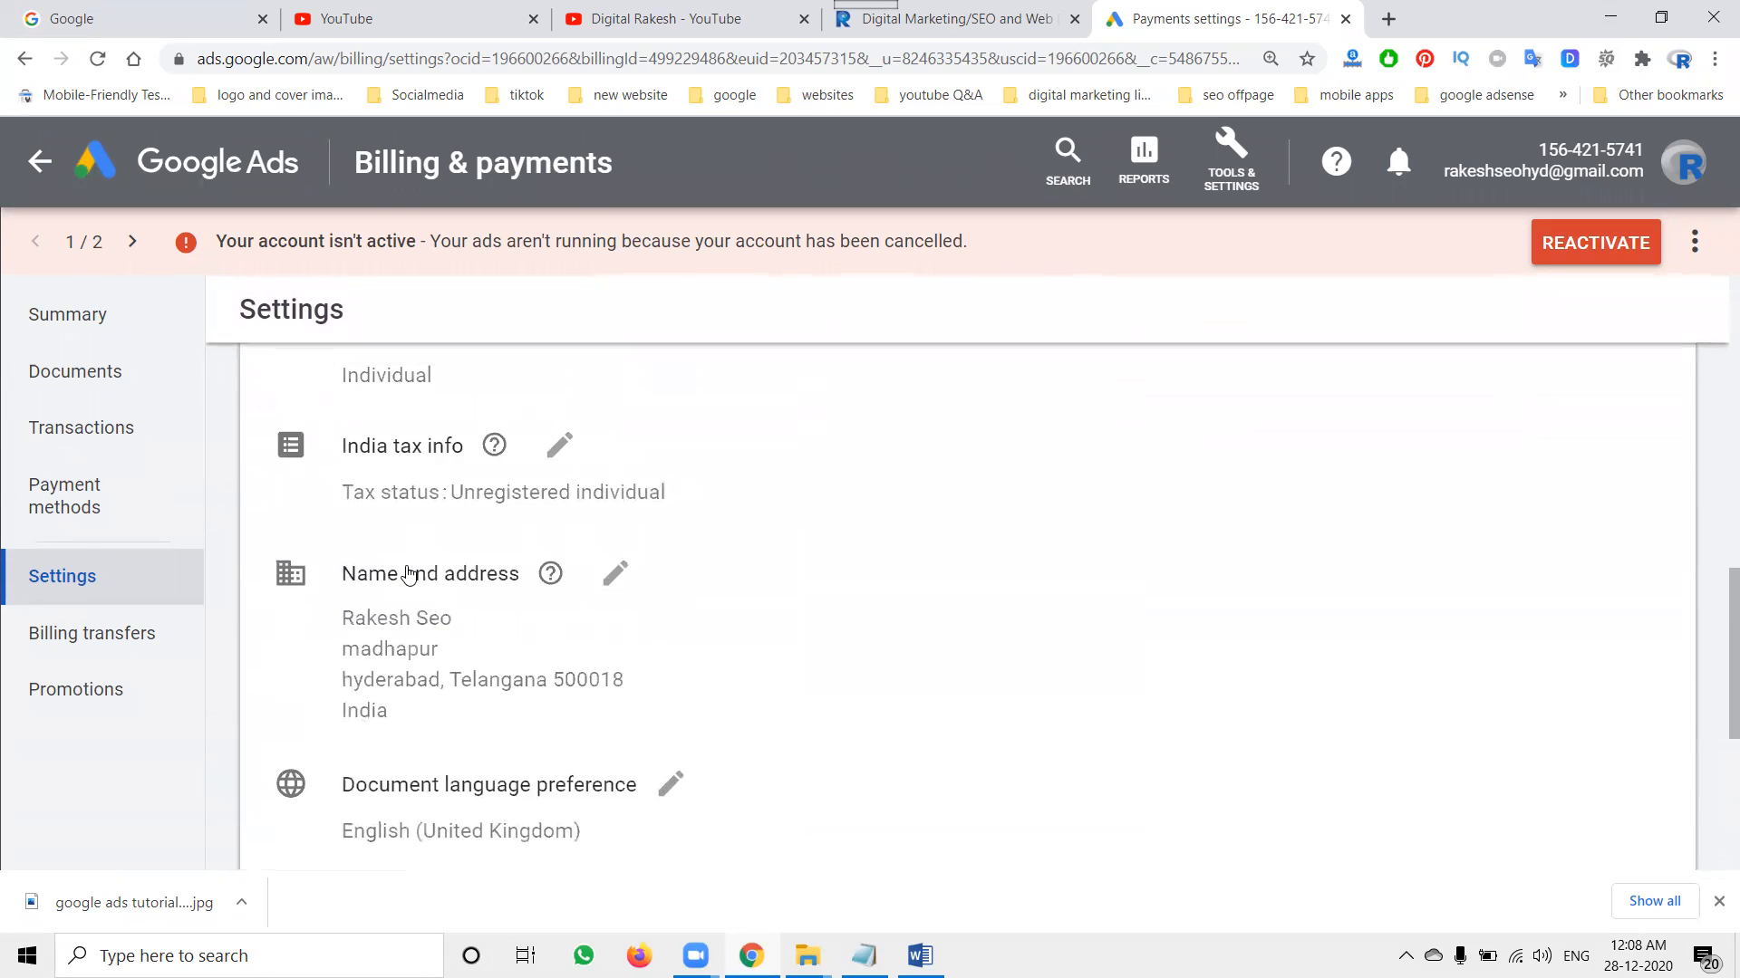
click(559, 445)
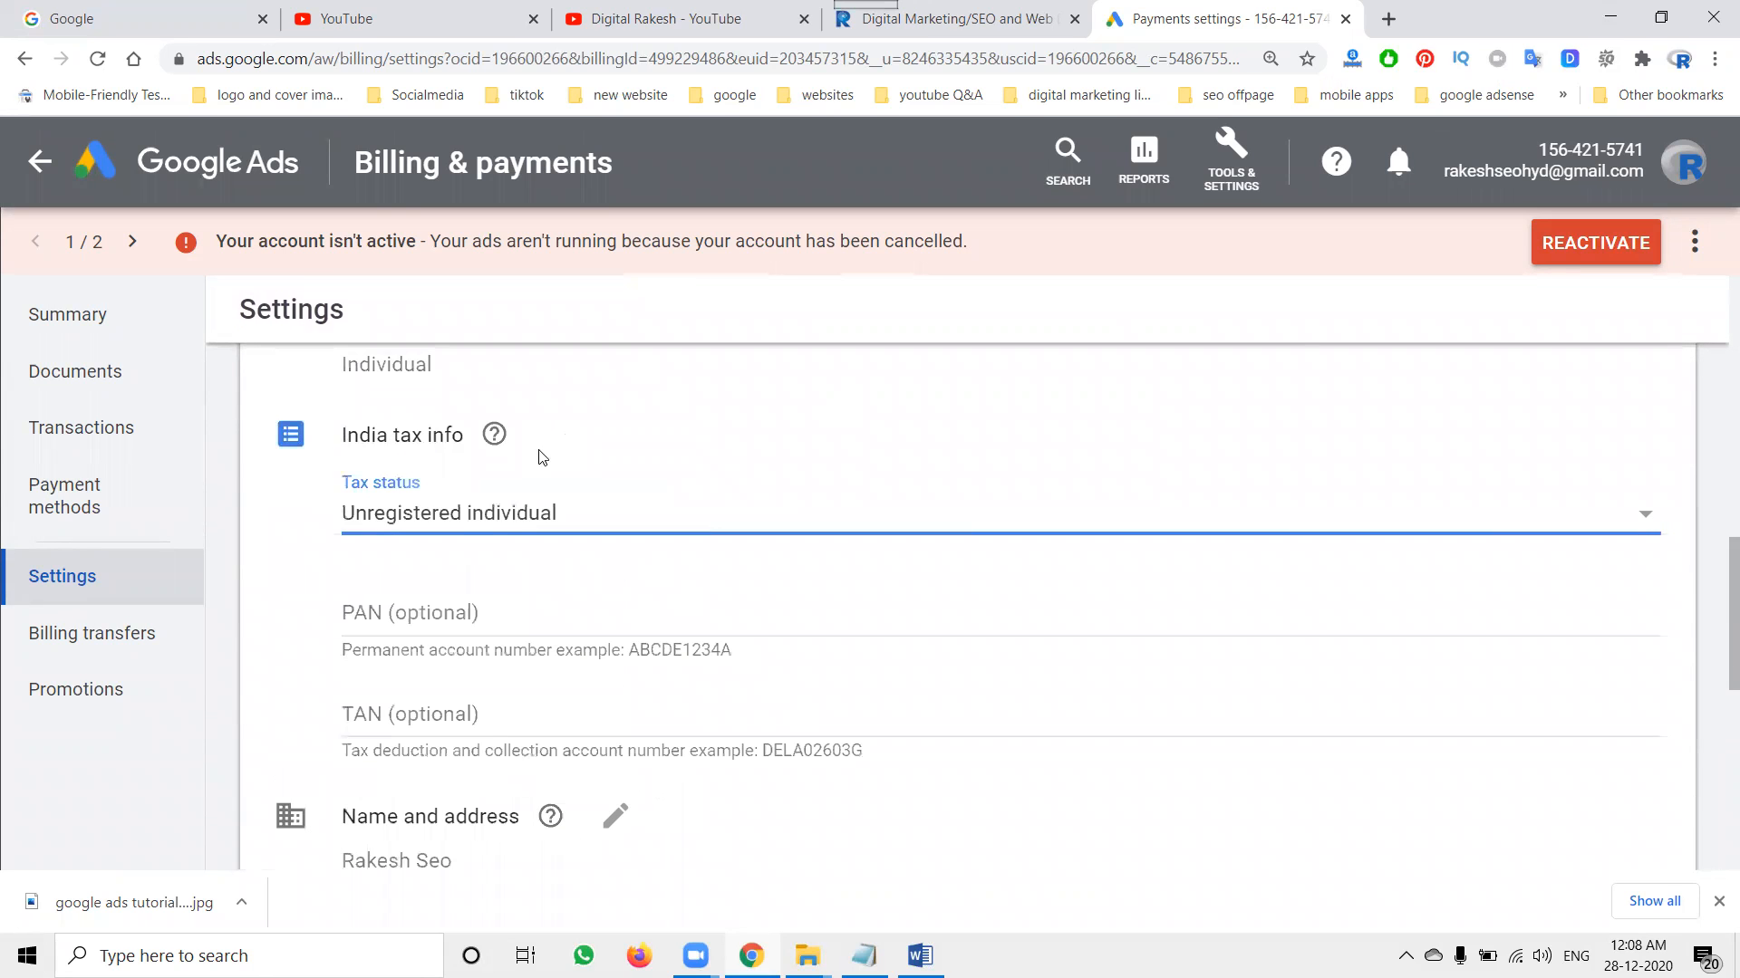
scroll(586, 527, up, 3)
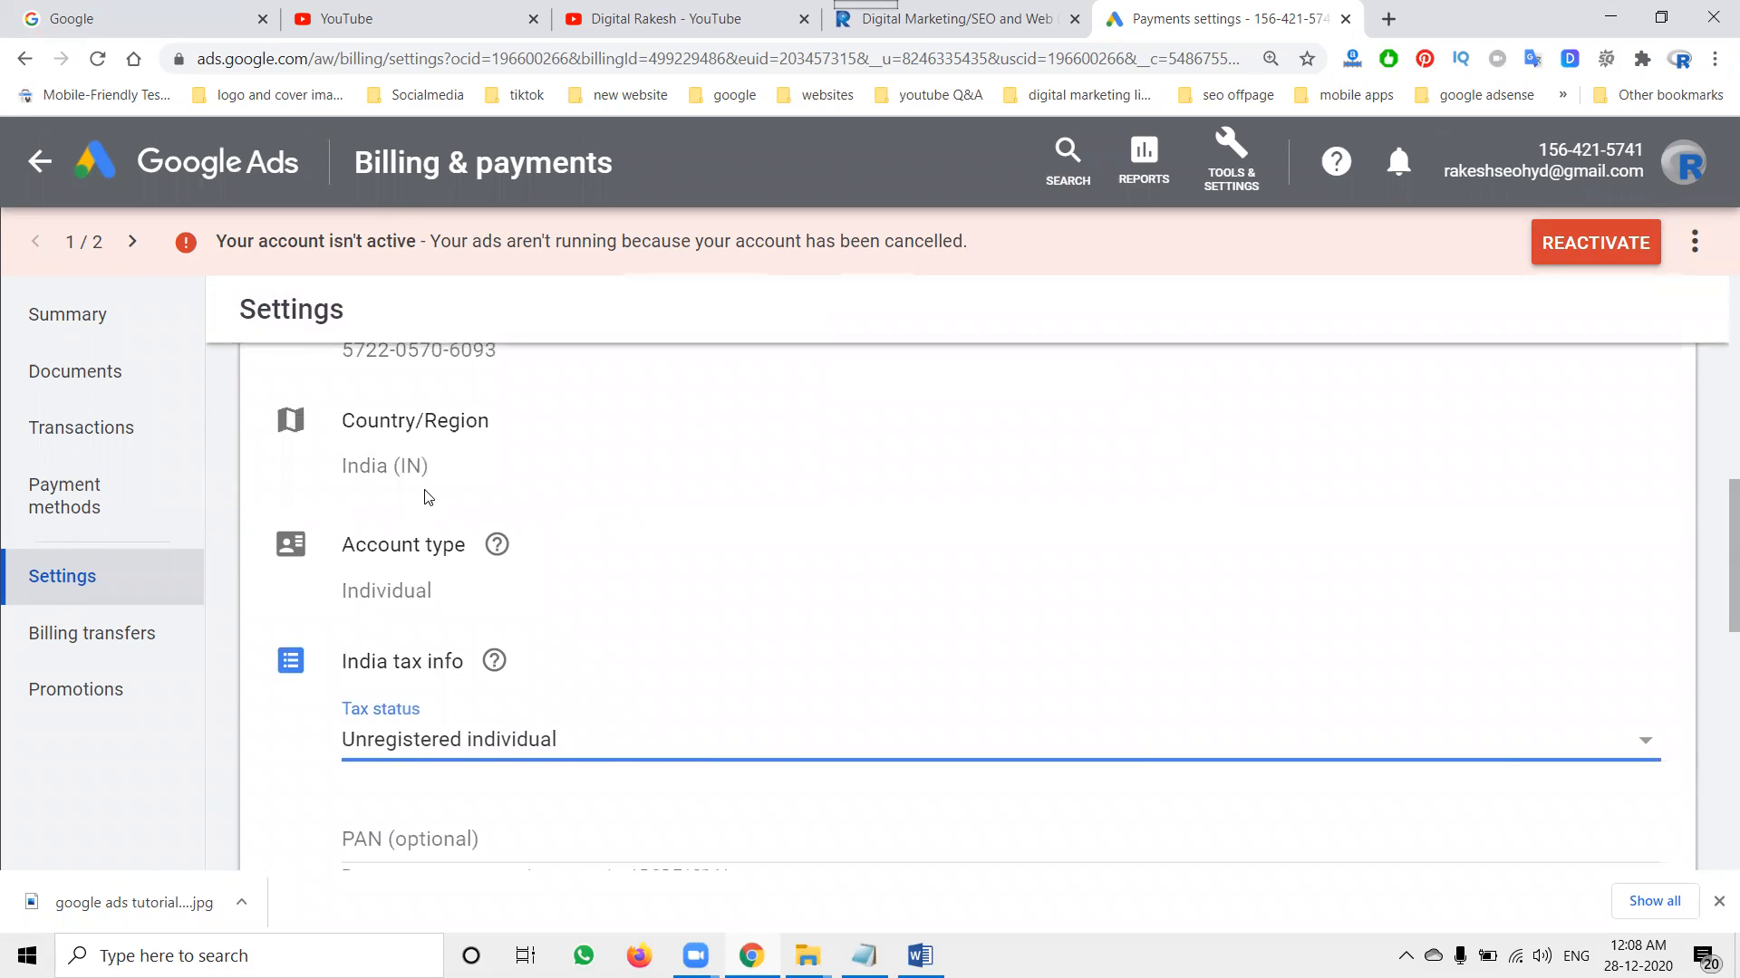
scroll(425, 497, up, 1)
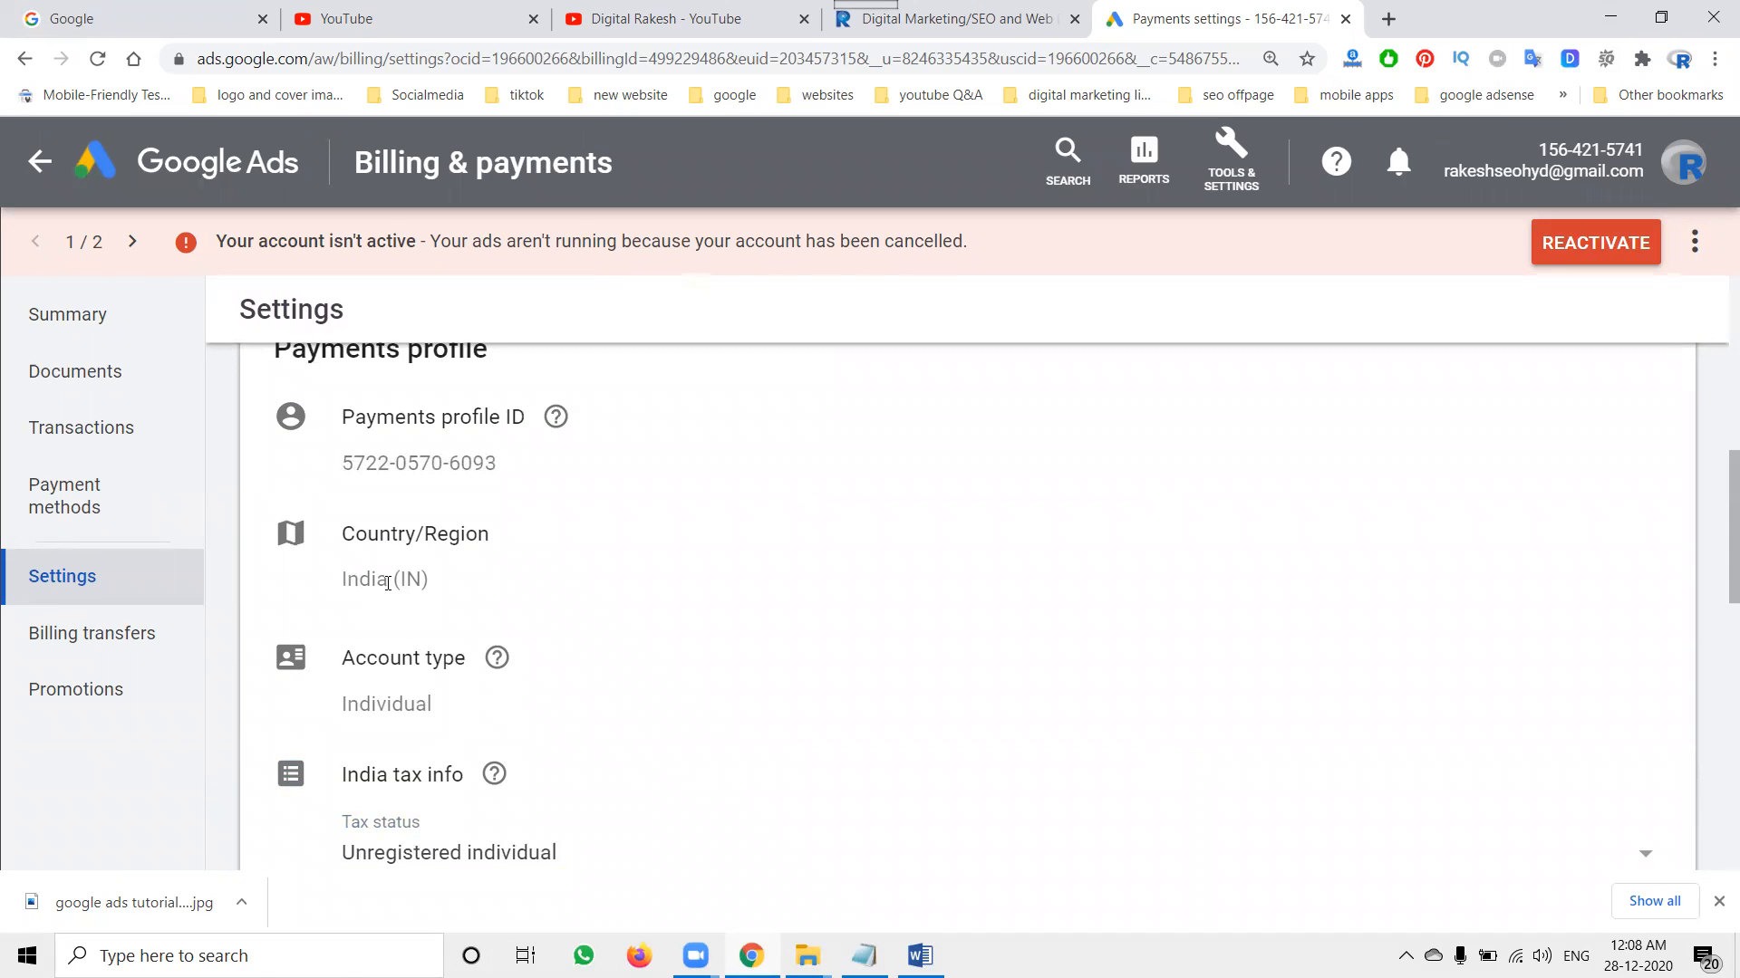
scroll(671, 620, down, 2)
scroll(666, 624, down, 4)
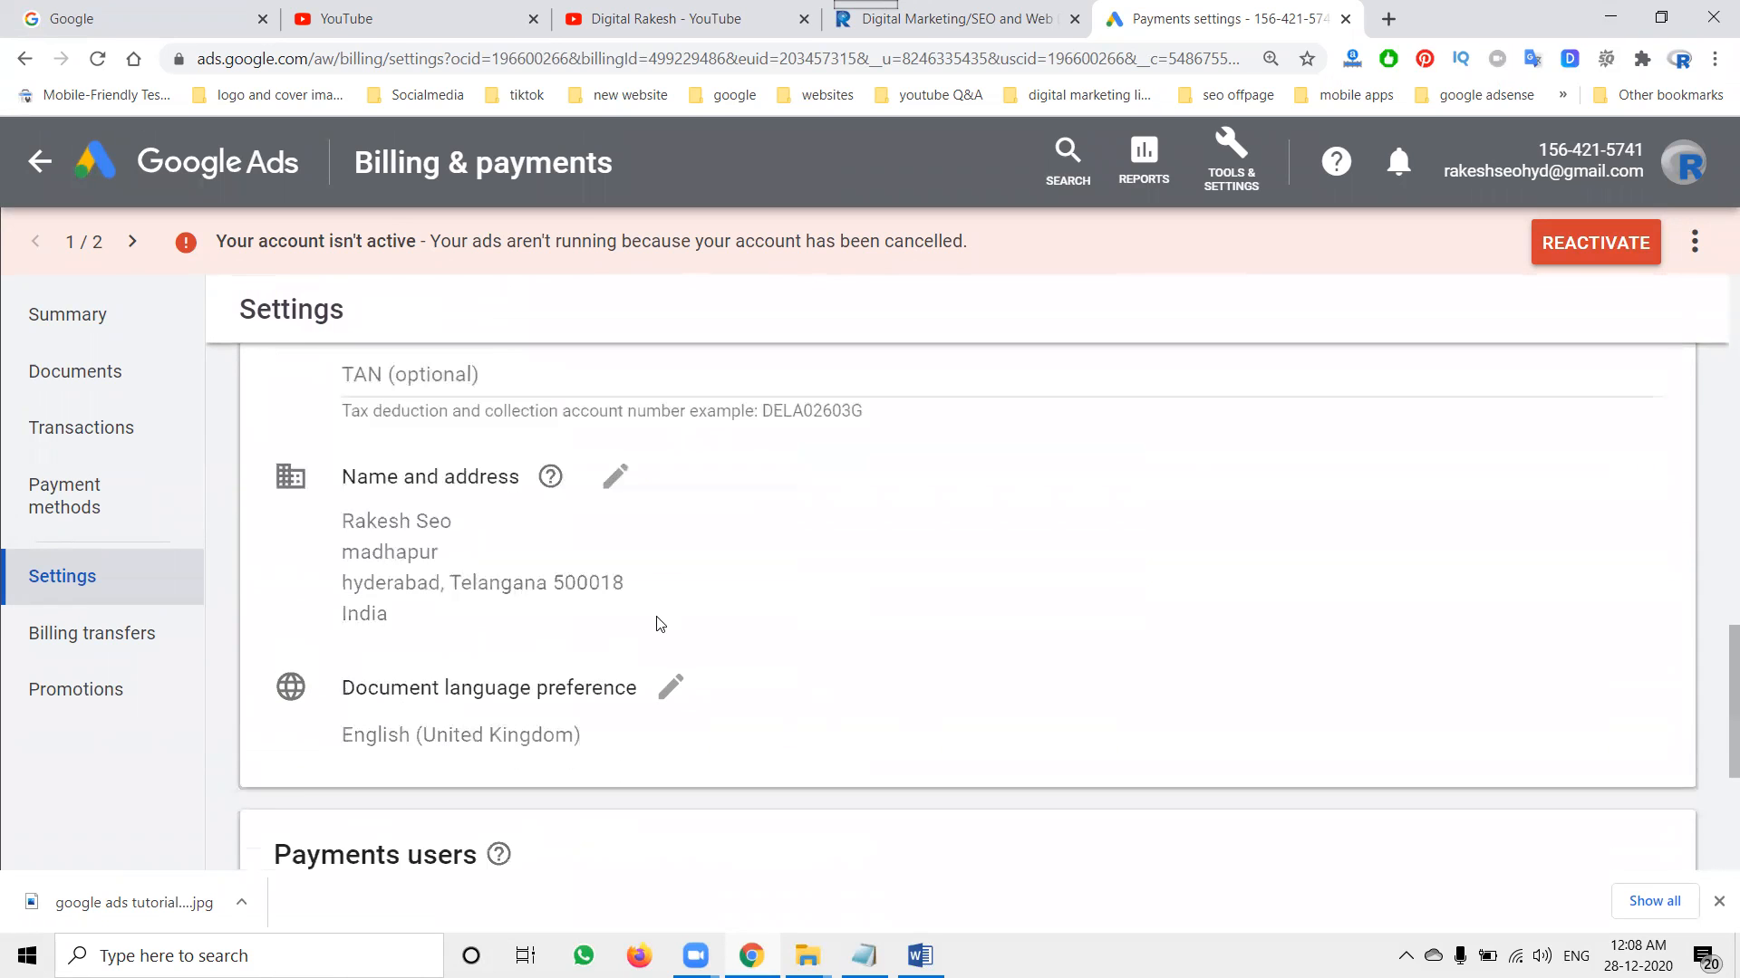
scroll(660, 623, up, 3)
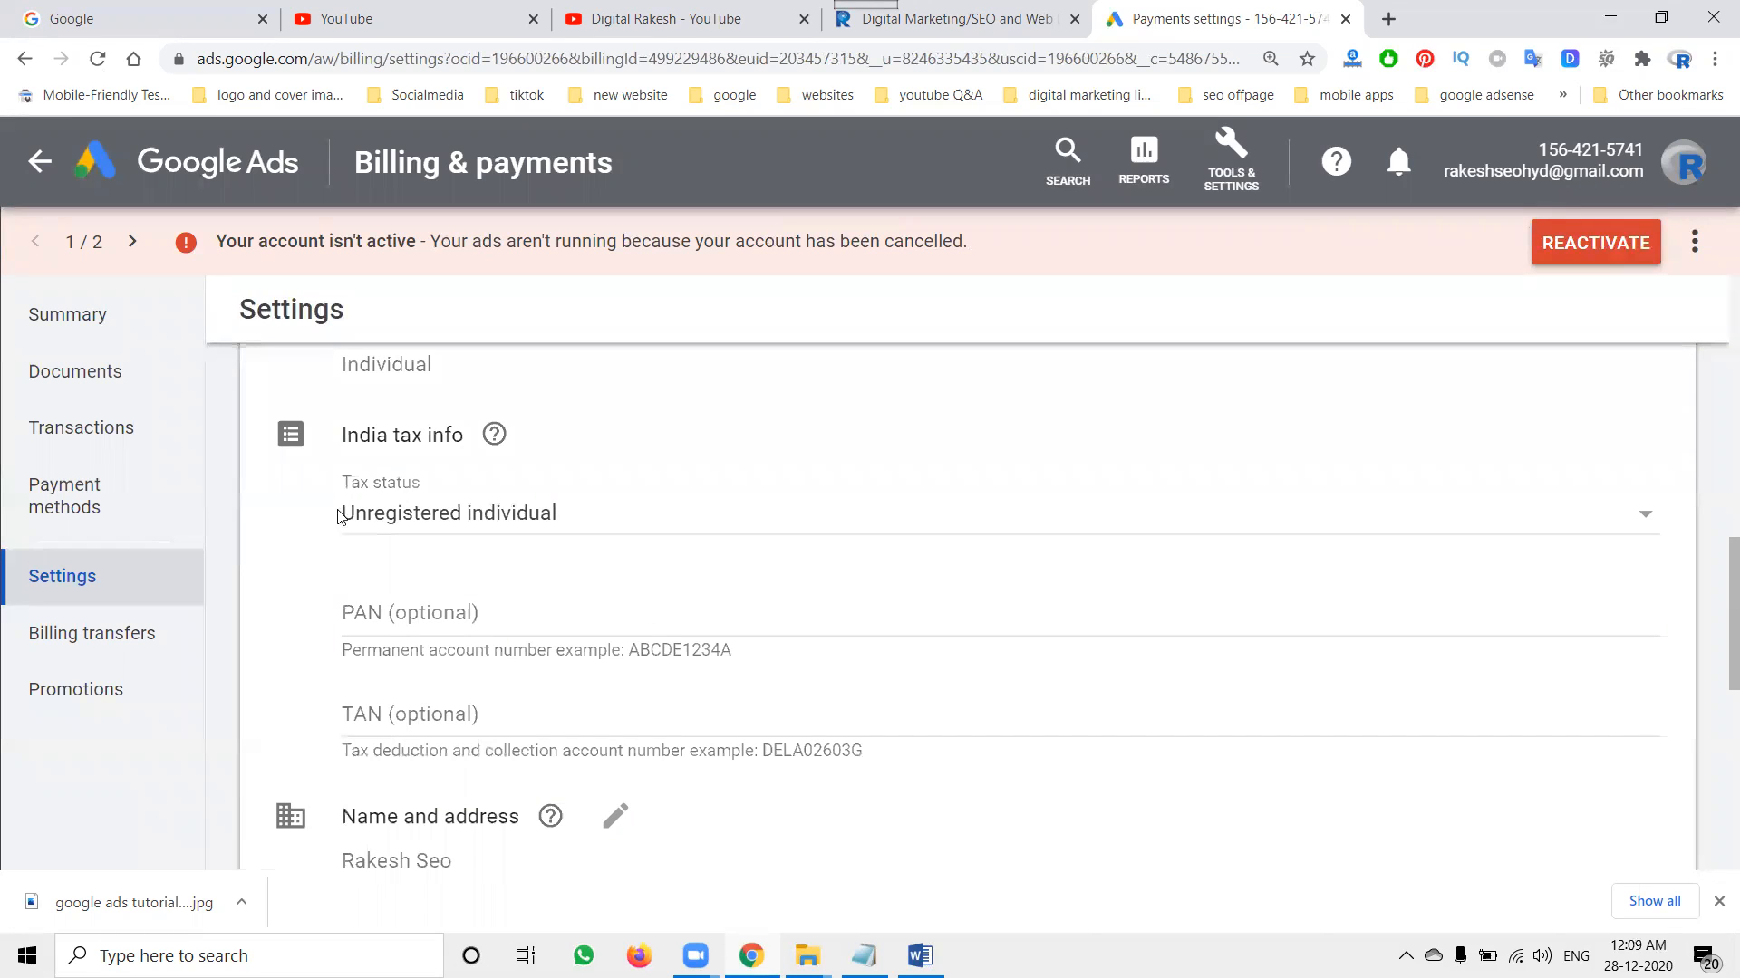
Step: Open the payment methods page, review the options for adding a card or linking a Paytm wallet, and cancel the form
click(127, 489)
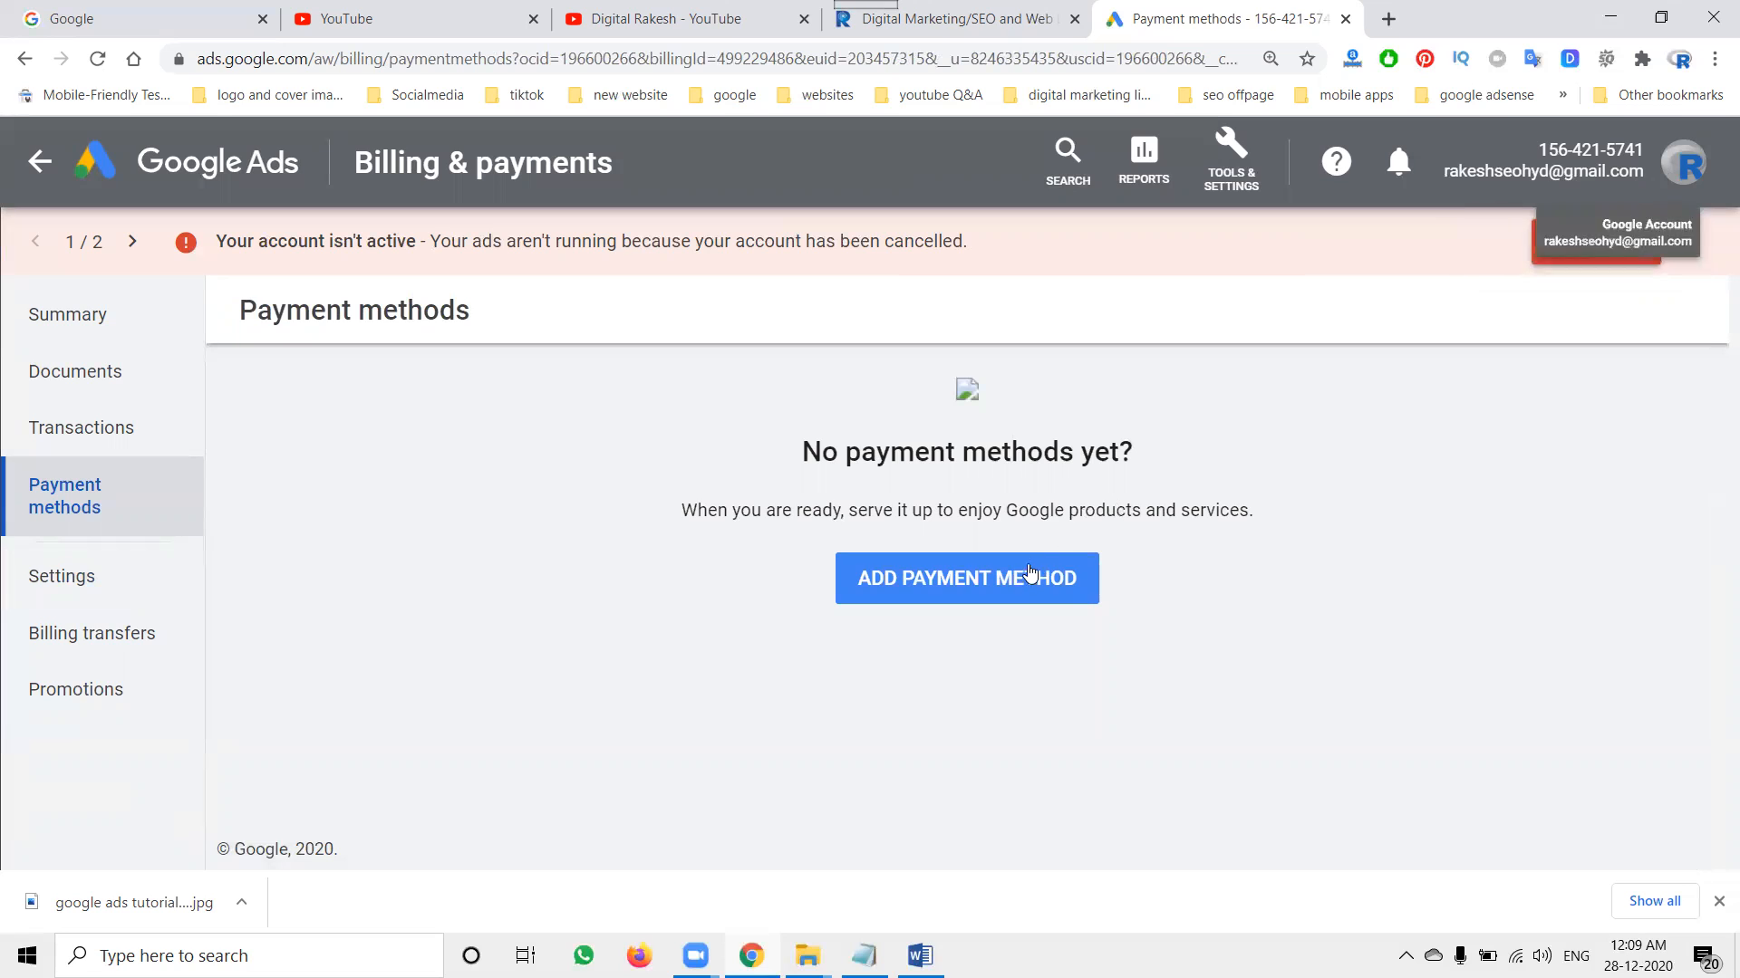
click(988, 578)
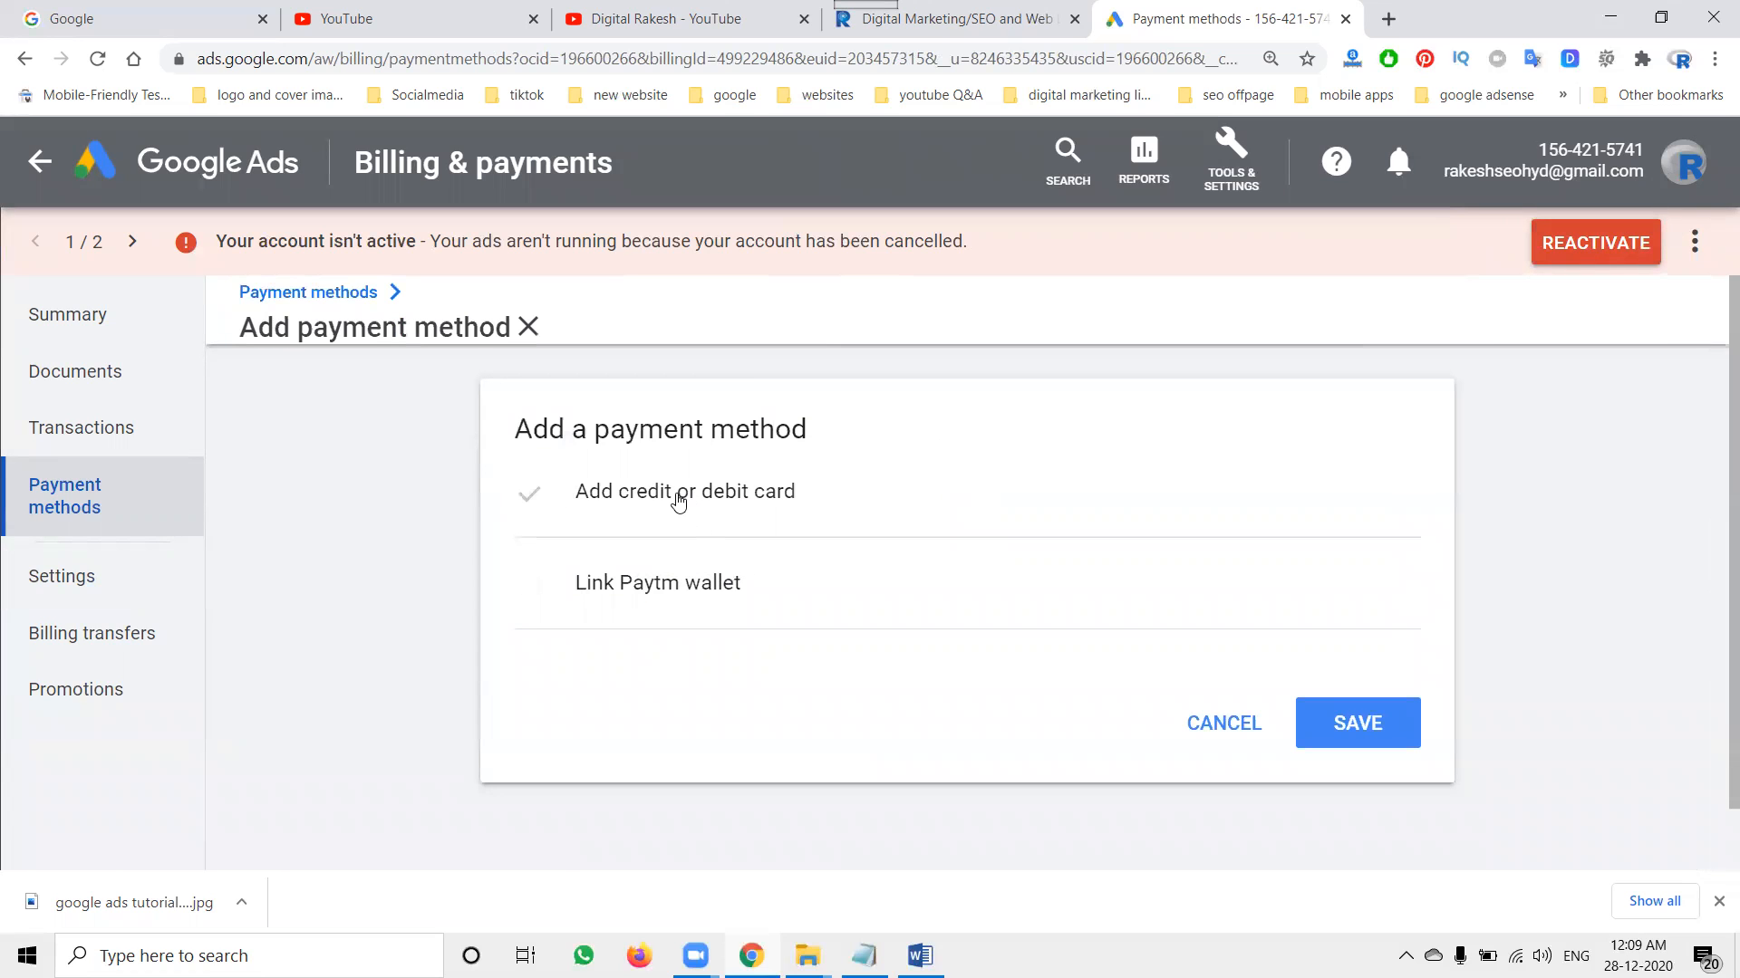
click(1225, 745)
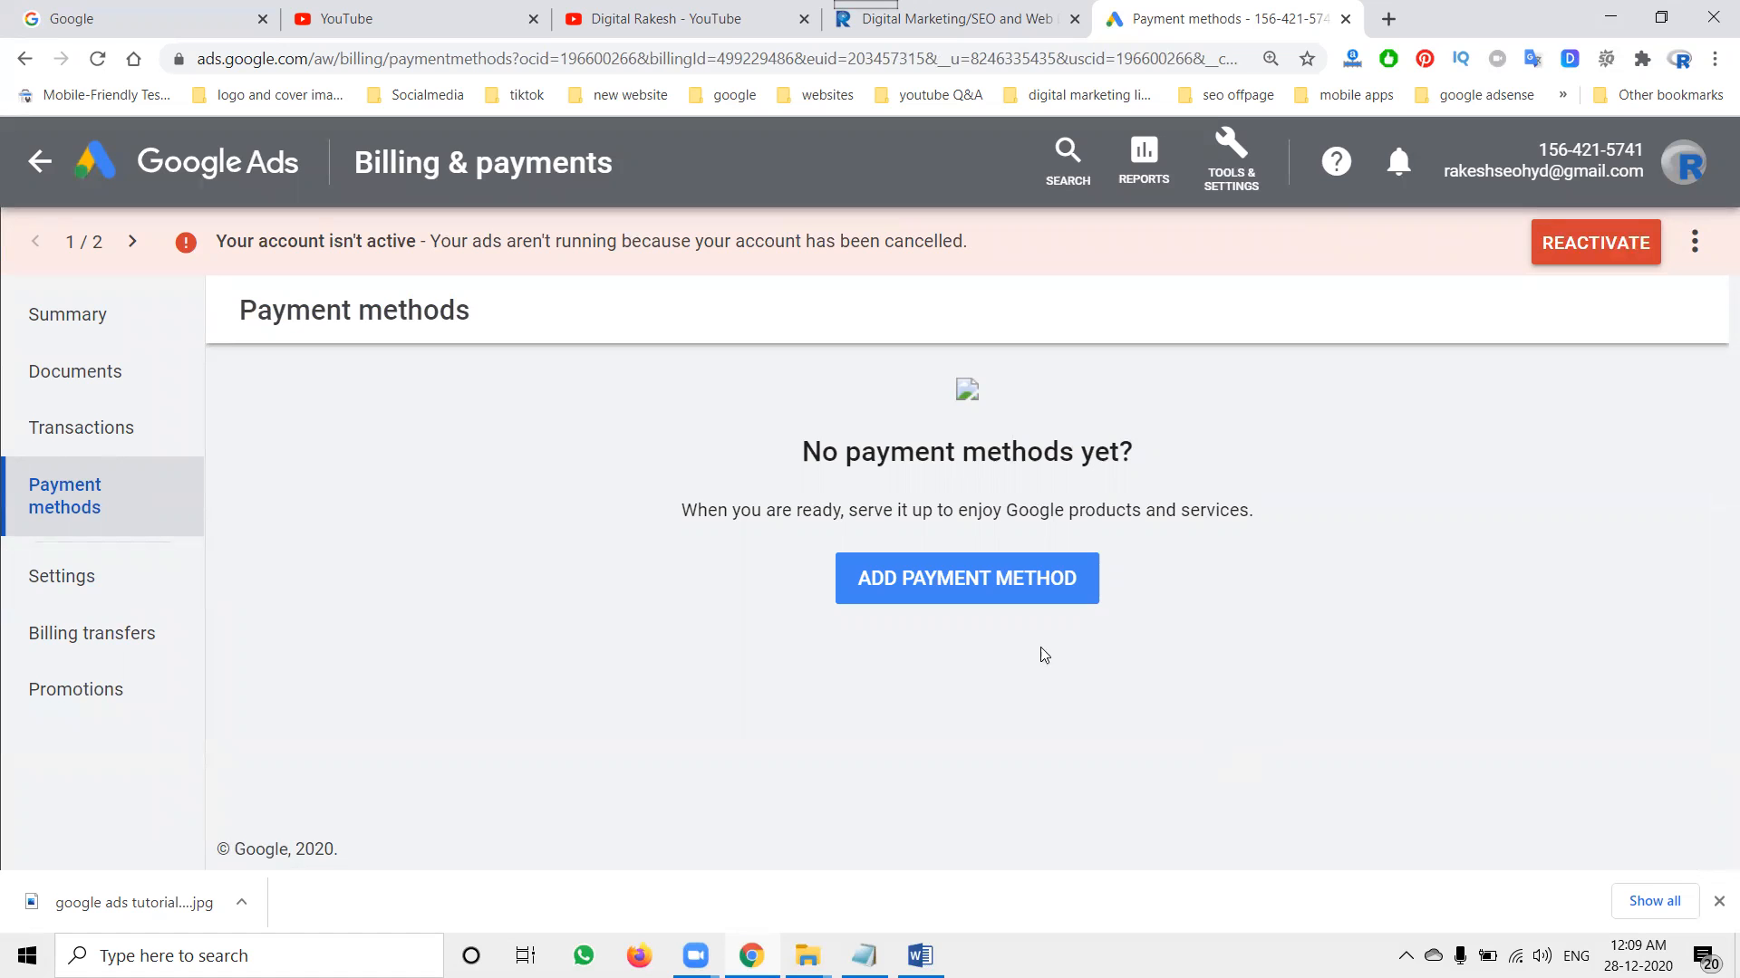
Step: Return to the account overview and start creating a new campaign
click(40, 161)
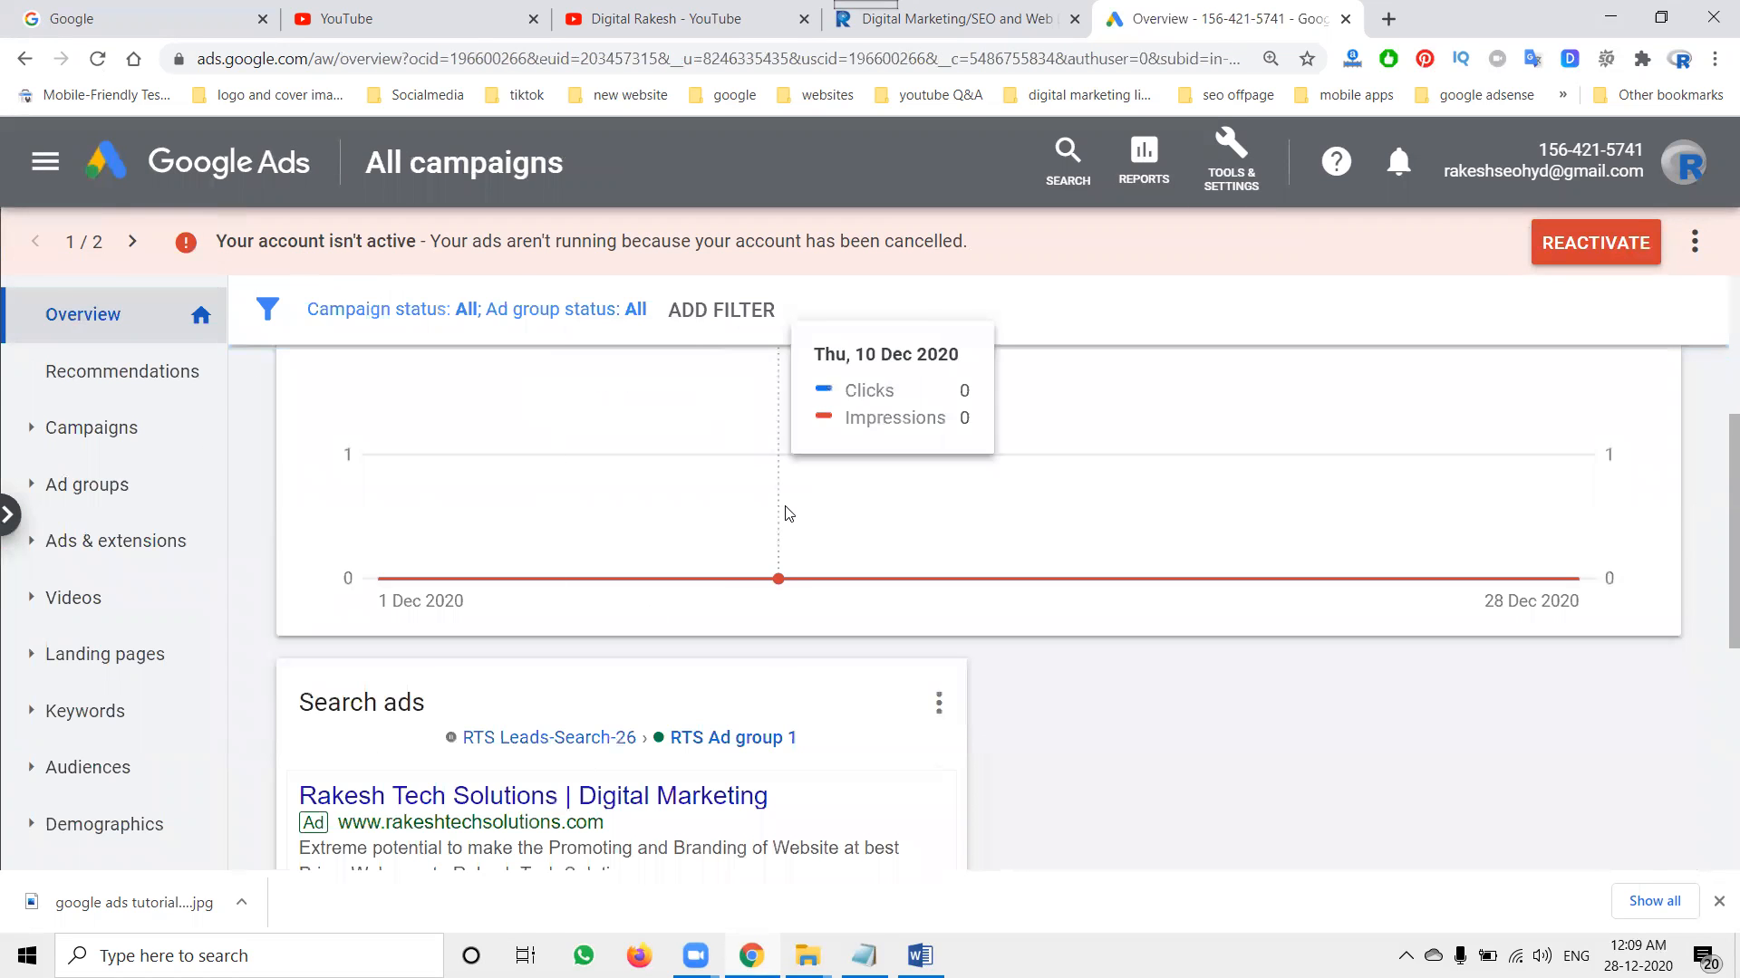
scroll(788, 509, up, 4)
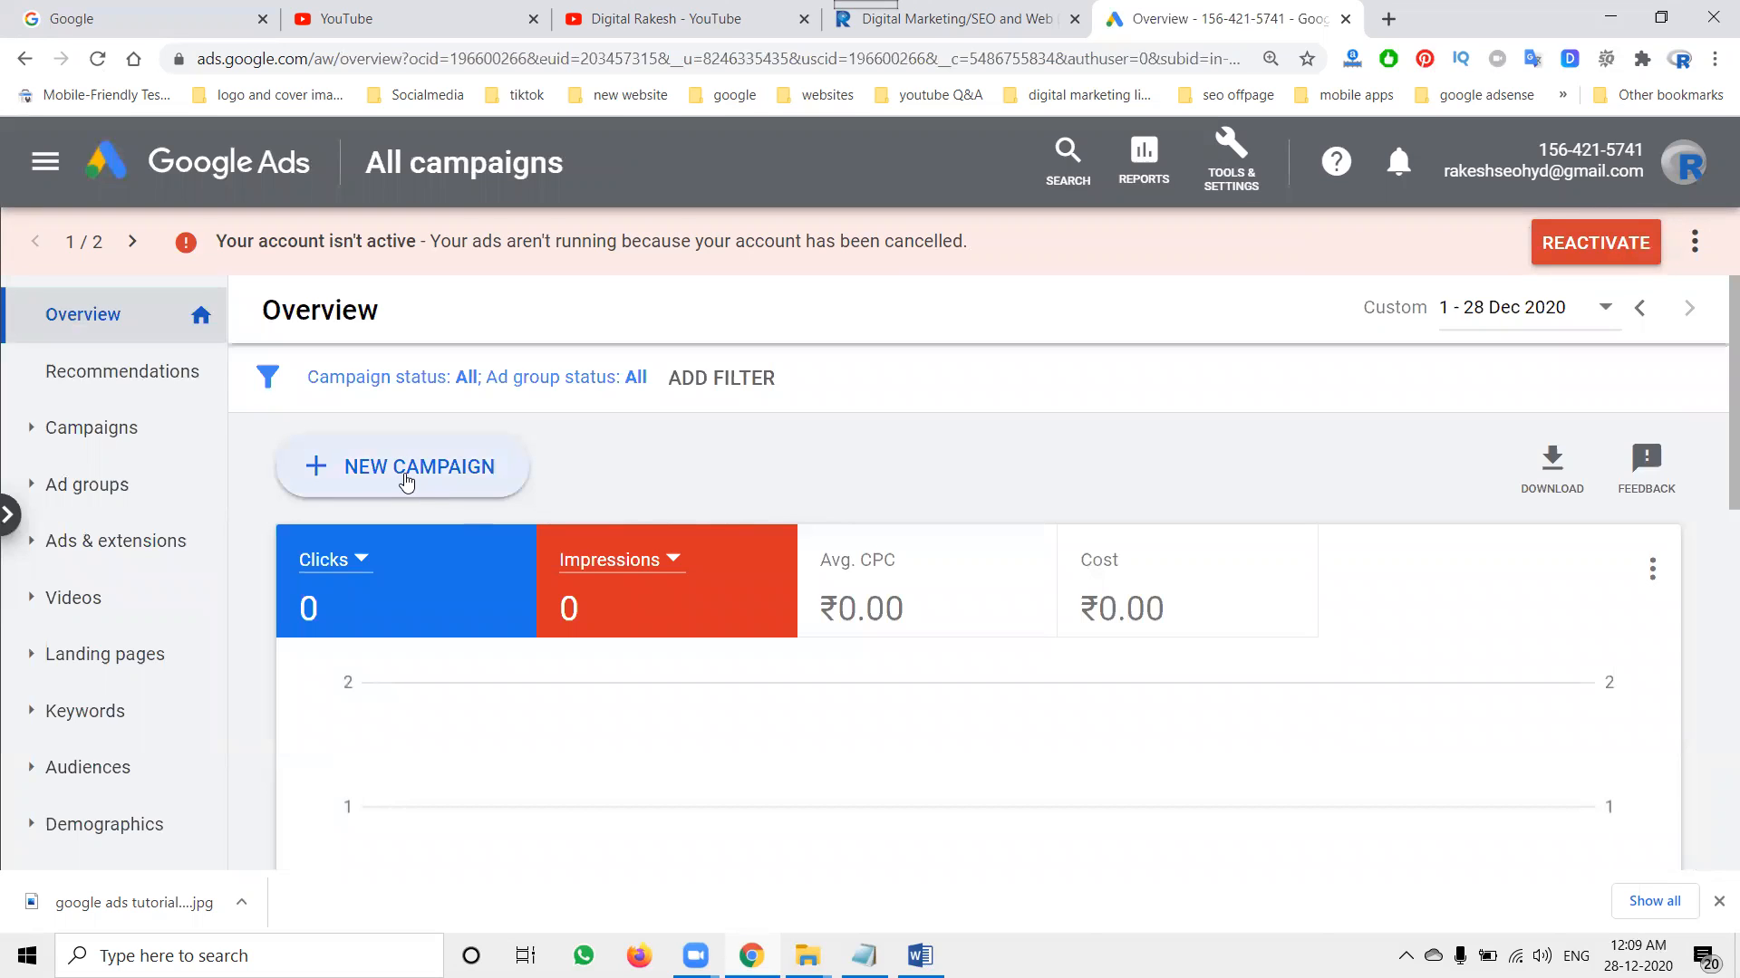
click(407, 481)
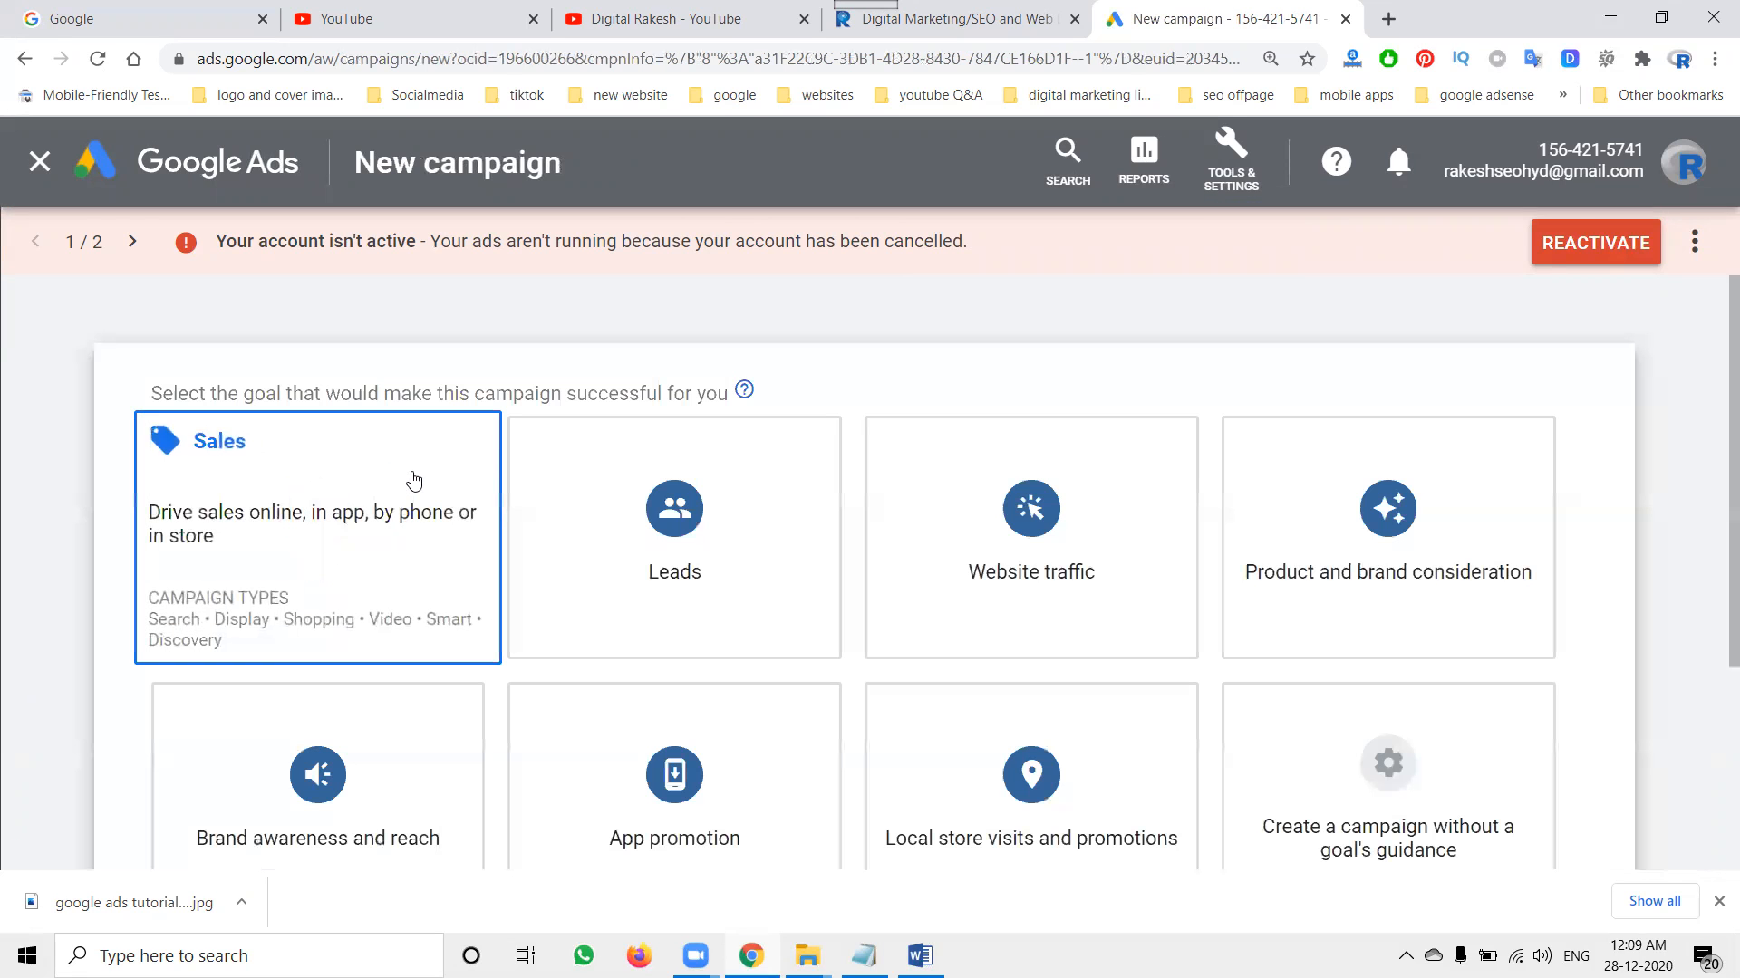
Step: Examine the campaign goals, comparing the descriptions and campaign types of Sales, Leads, and Brand awareness and reach
scroll(277, 412, down, 2)
click(276, 412)
scroll(276, 412, up, 2)
click(711, 553)
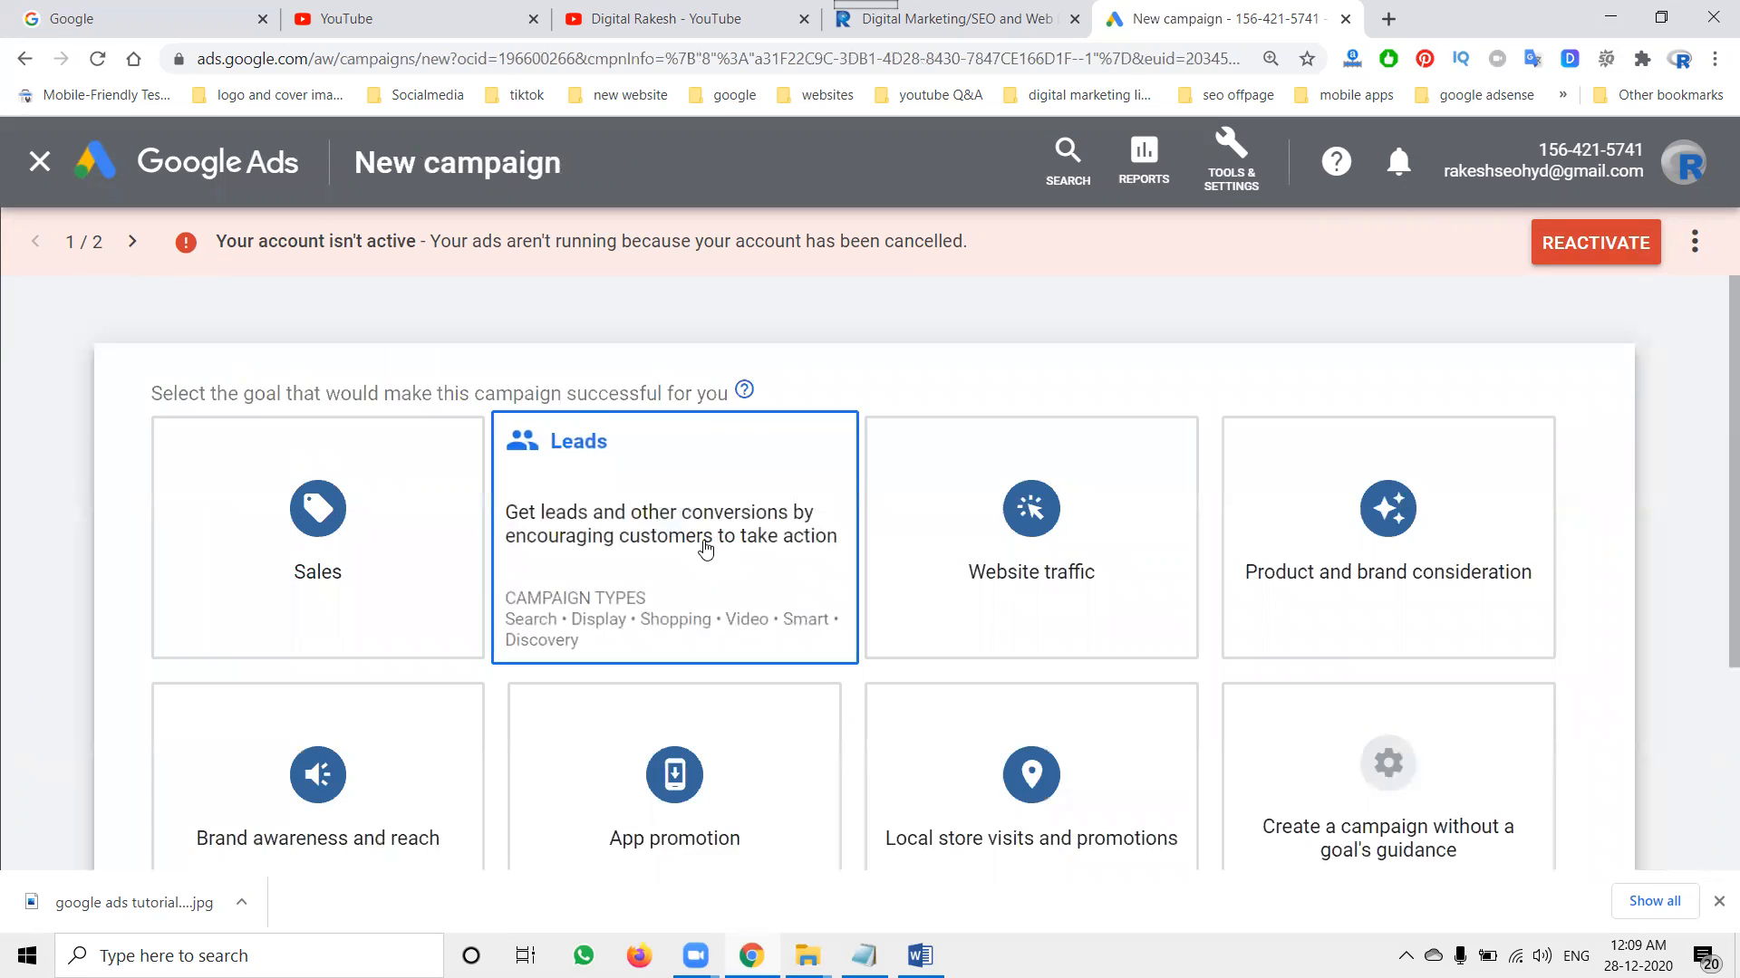
click(357, 516)
scroll(341, 521, down, 2)
click(330, 528)
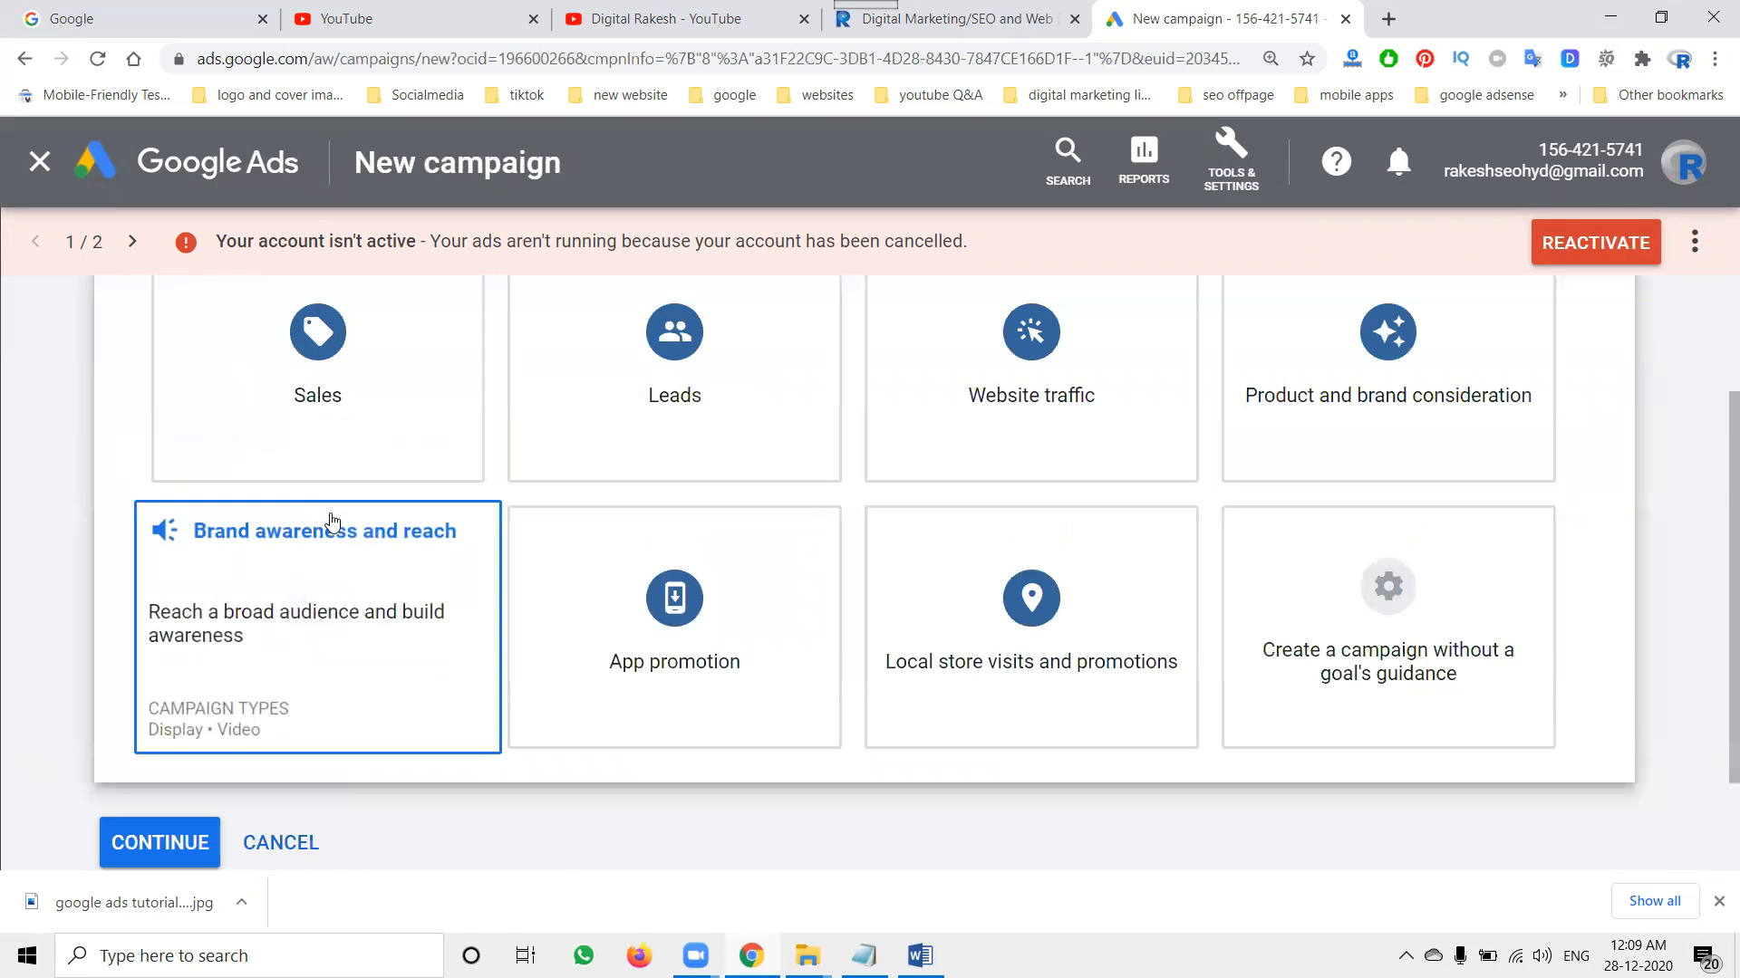
scroll(305, 512, up, 2)
click(302, 536)
Step: Enlarge the page and review the Website traffic, Product and brand consideration, Brand awareness, and Local store visits goals
key(ctrl+plus)
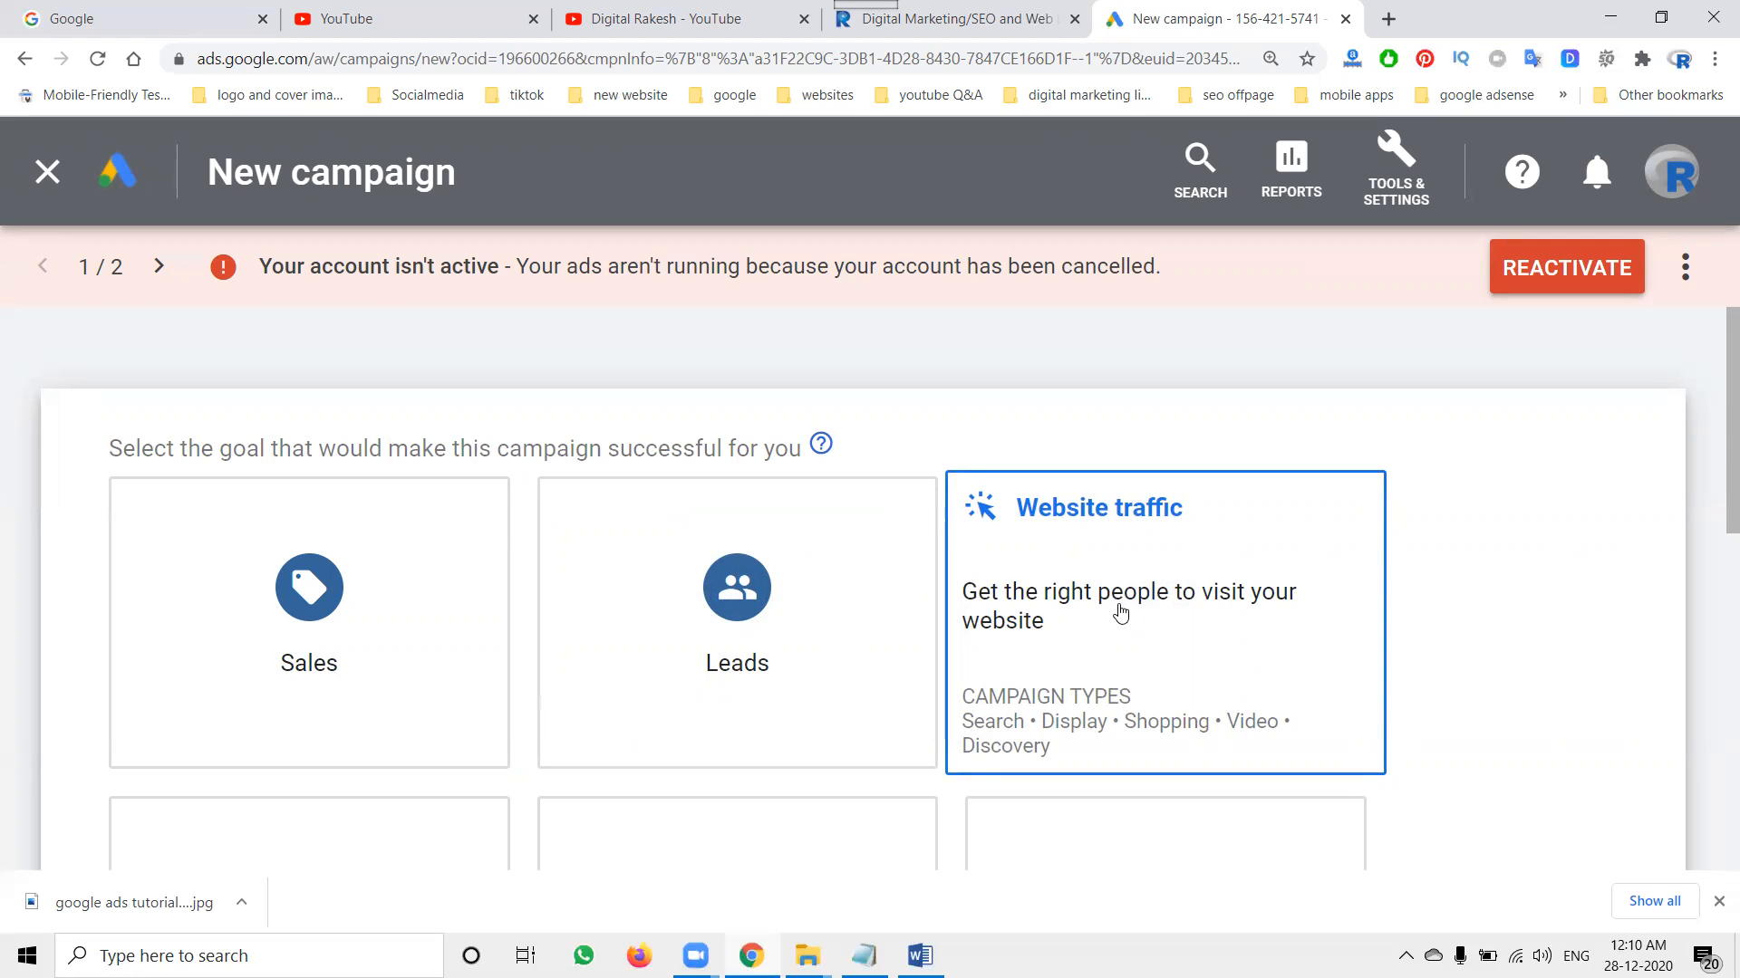
scroll(182, 544, down, 5)
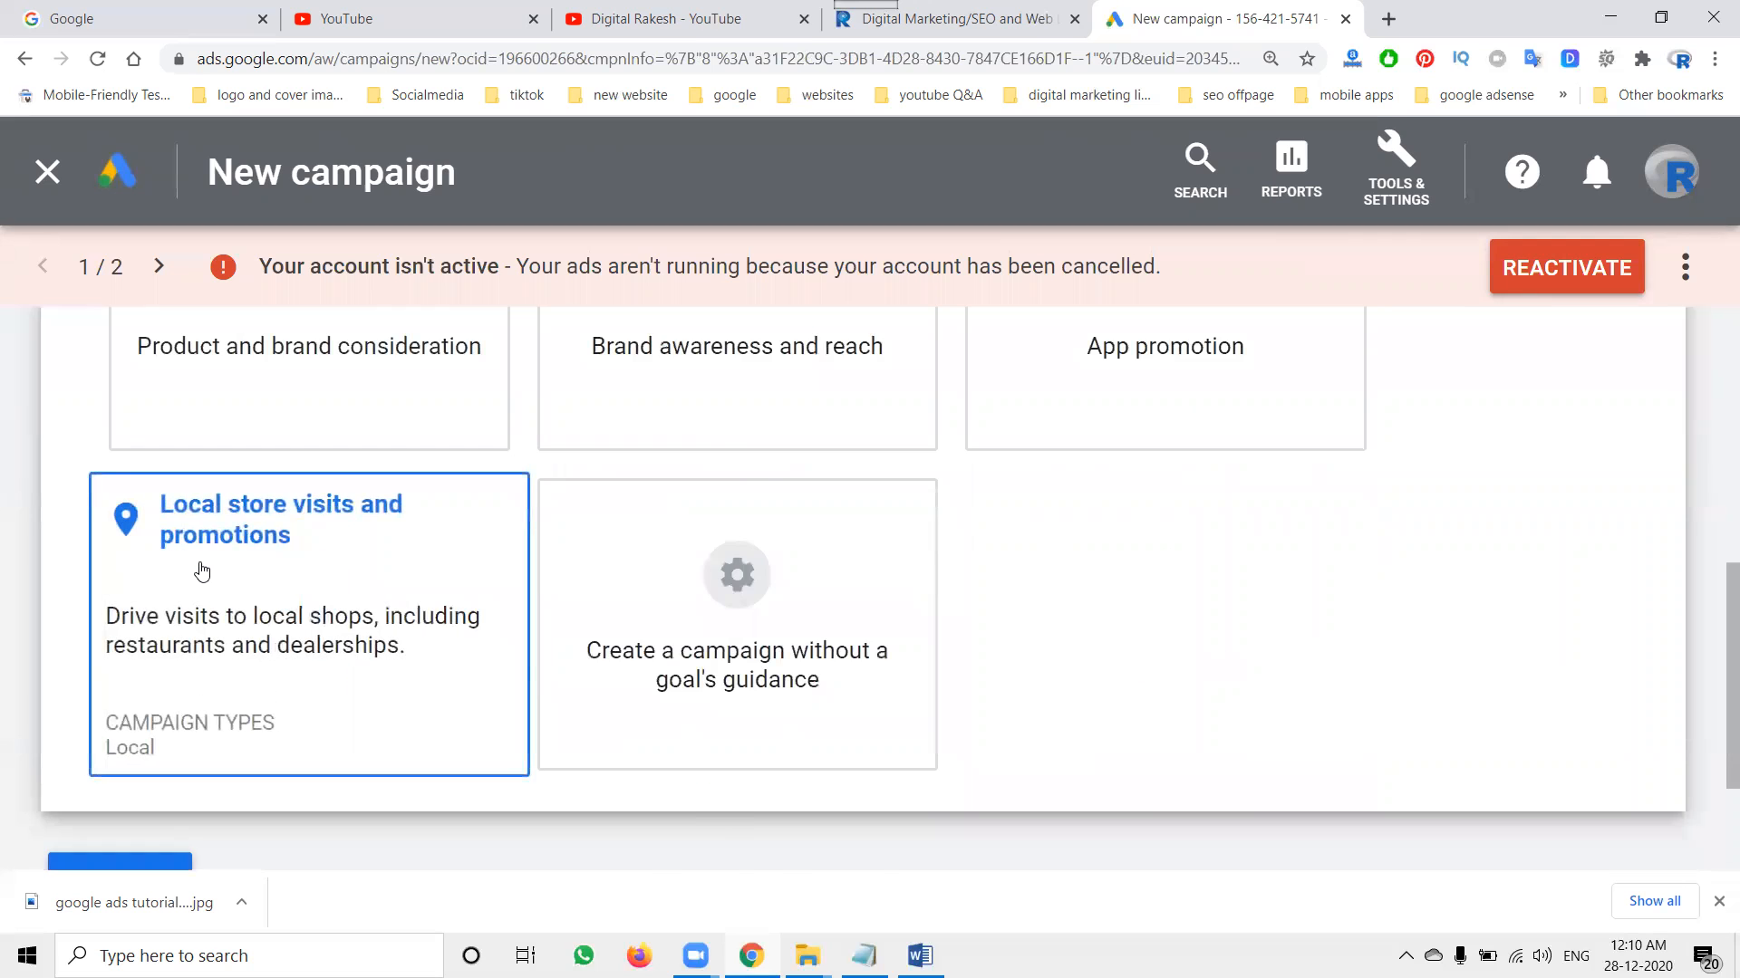
scroll(207, 571, up, 2)
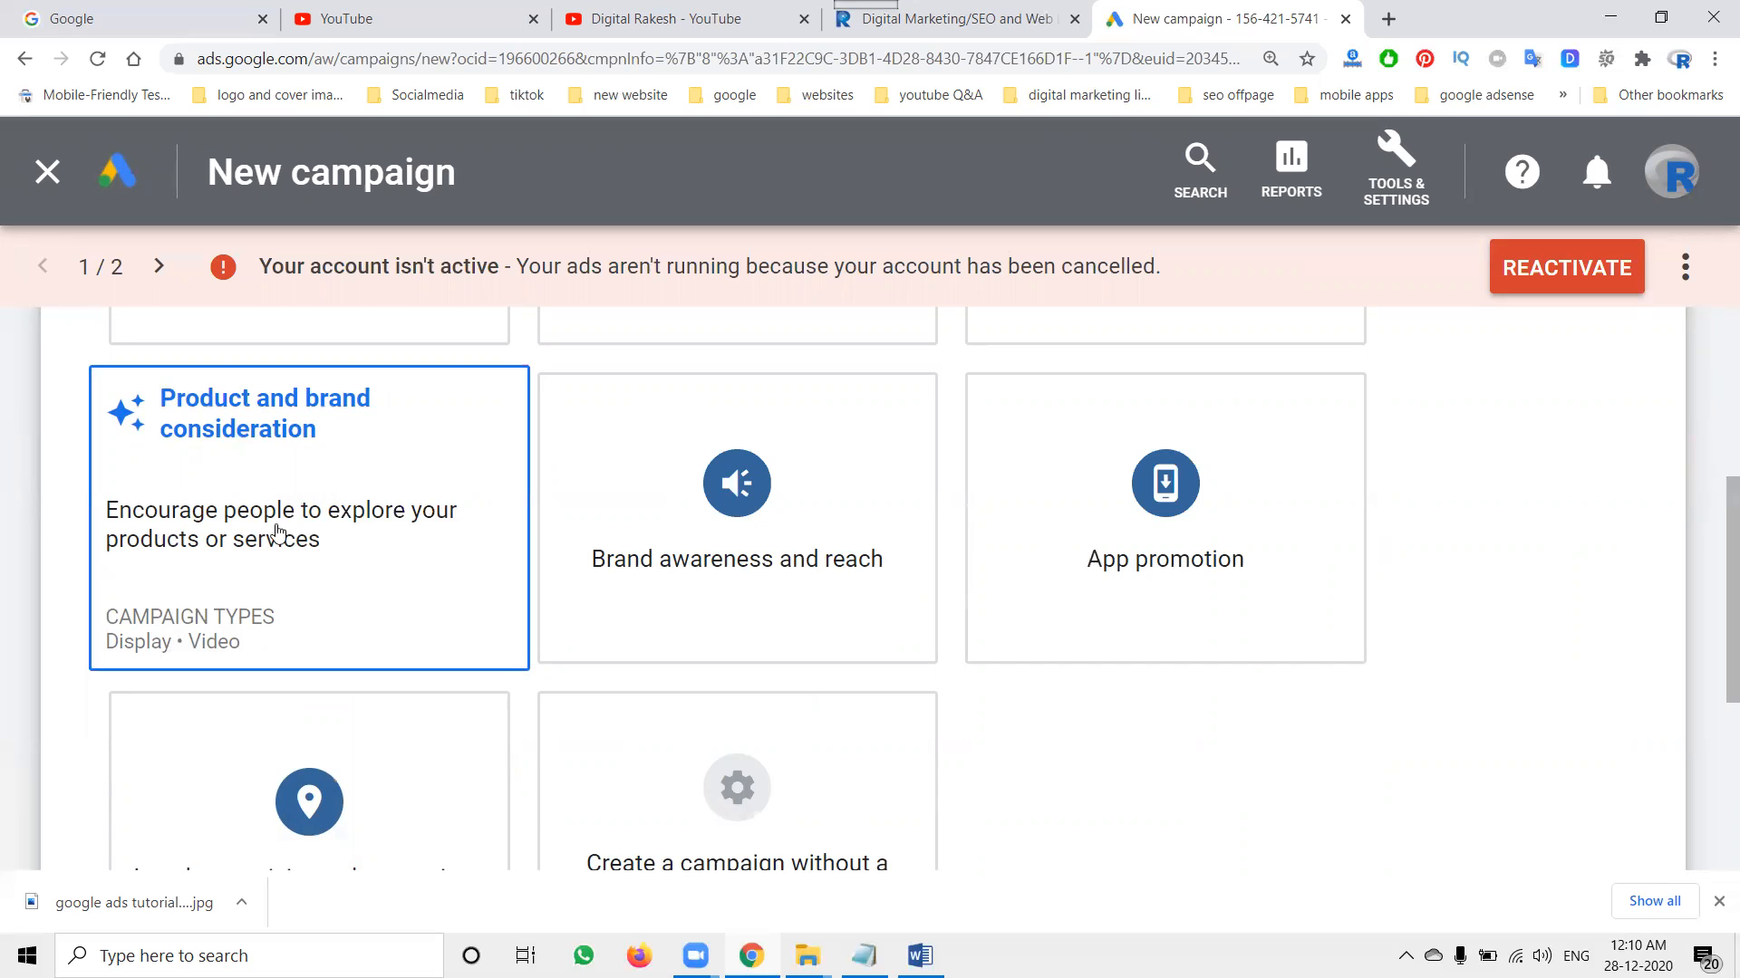
scroll(278, 534, up, 5)
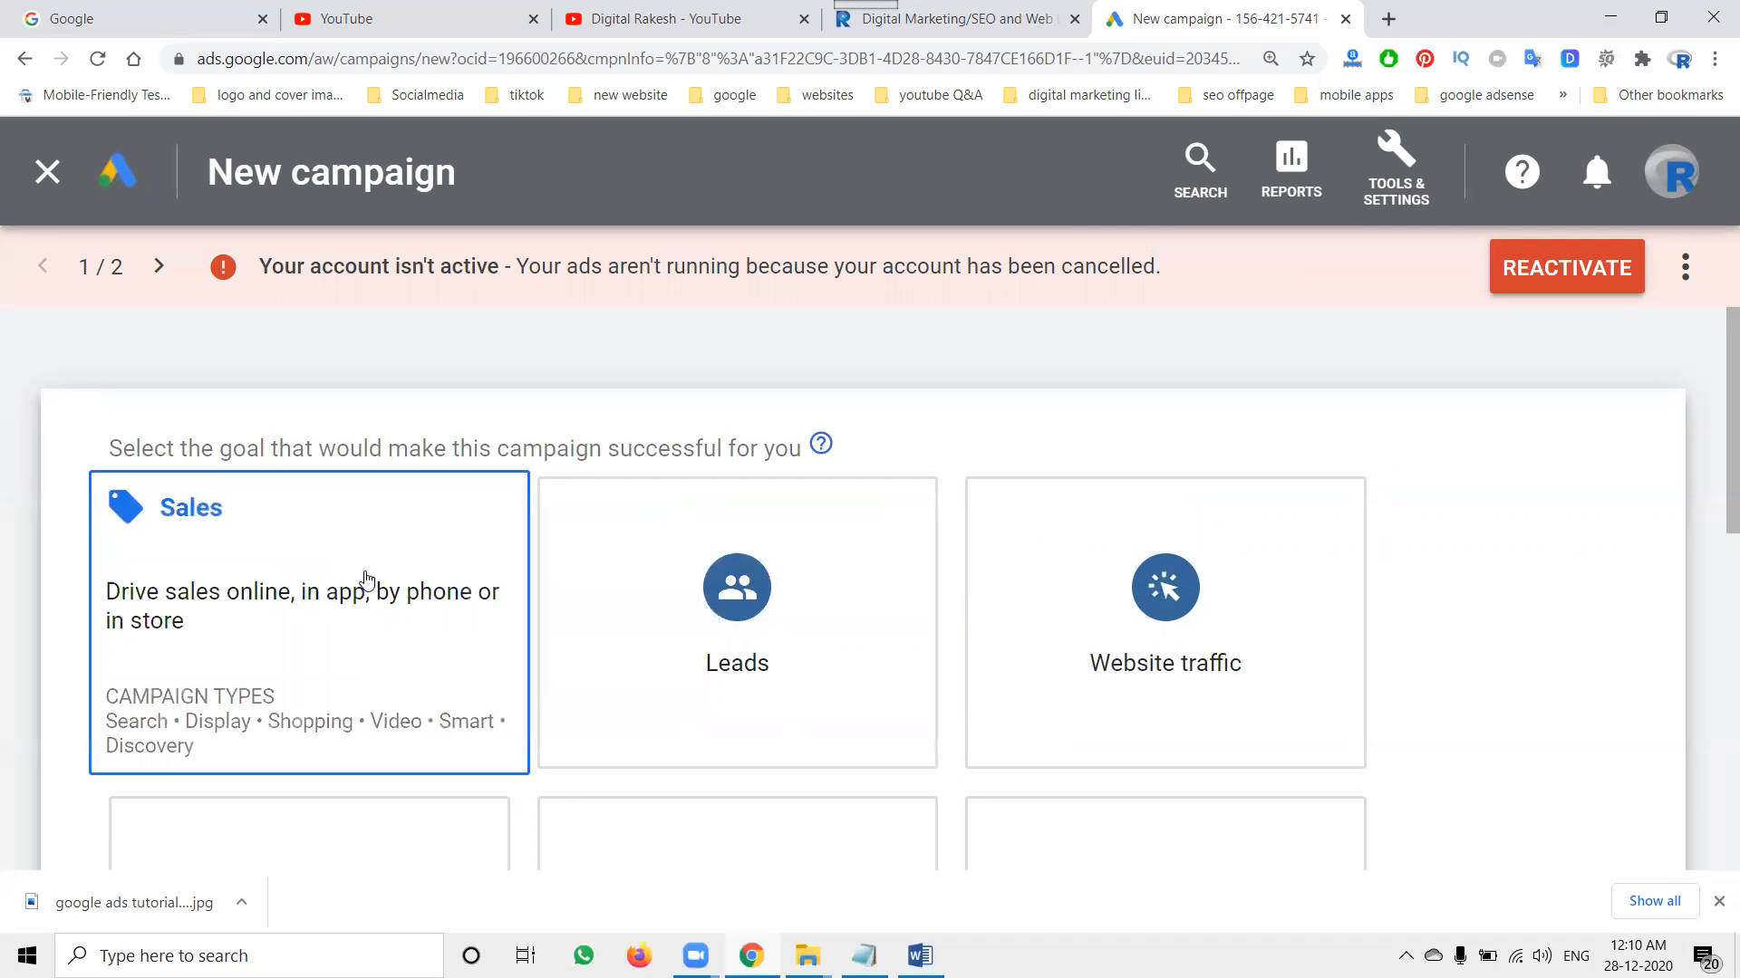
scroll(366, 578, down, 7)
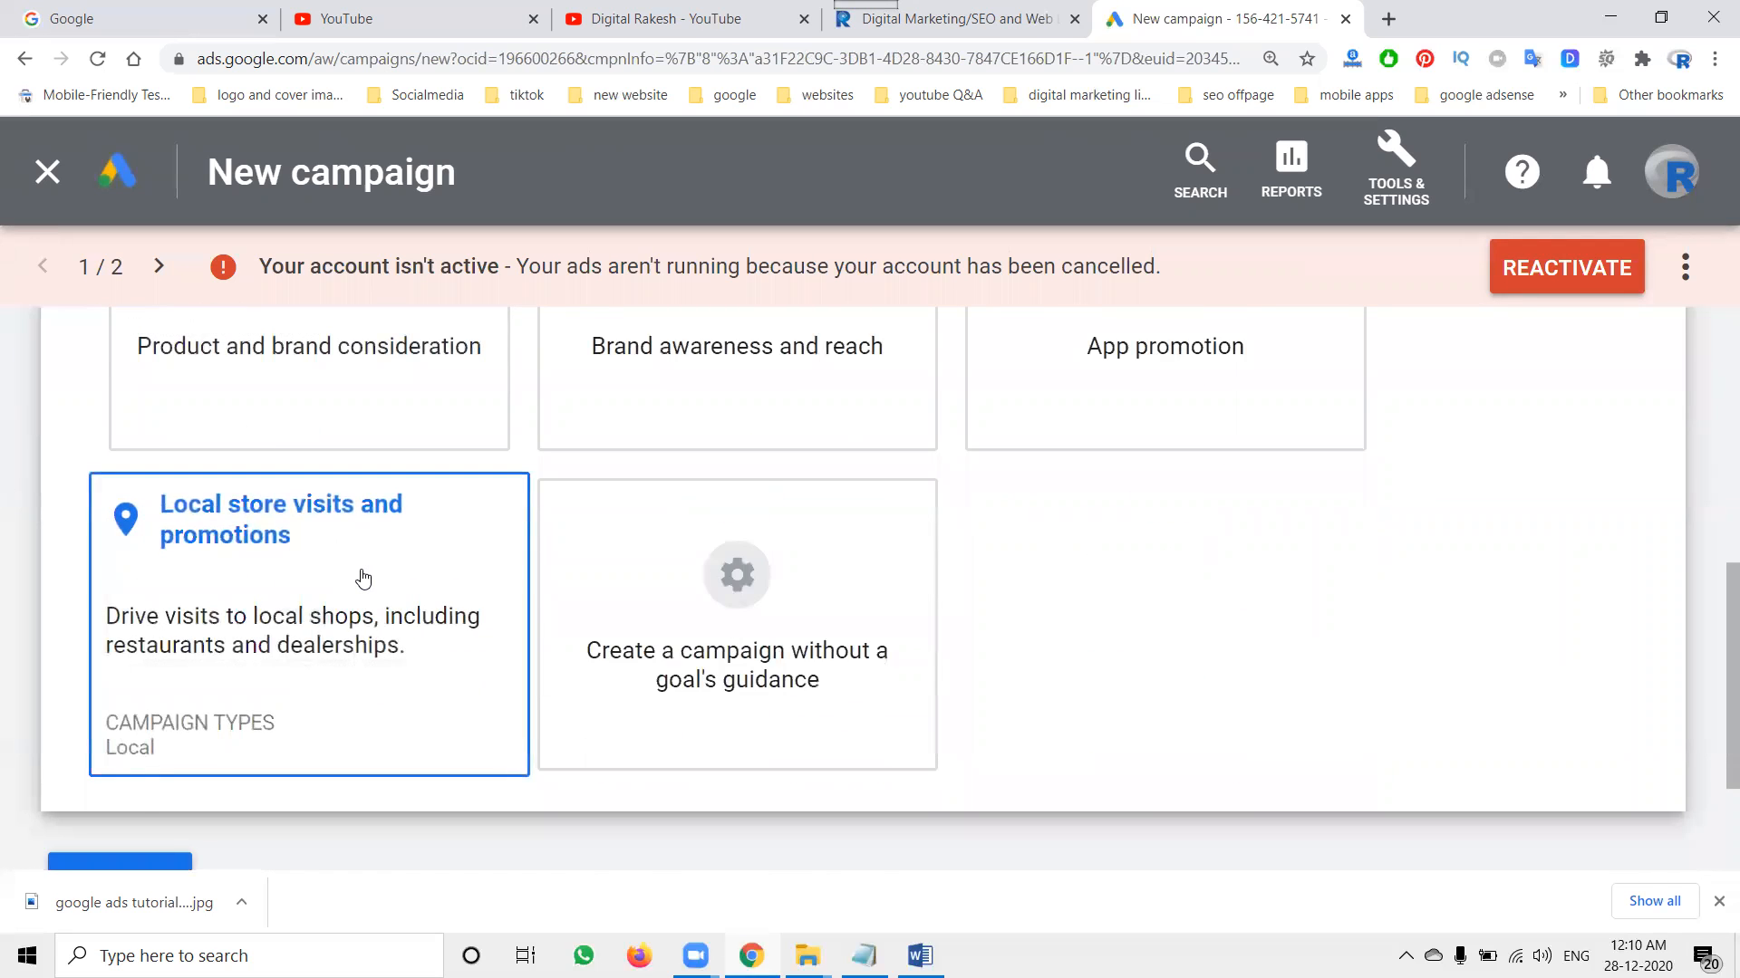
scroll(363, 578, up, 2)
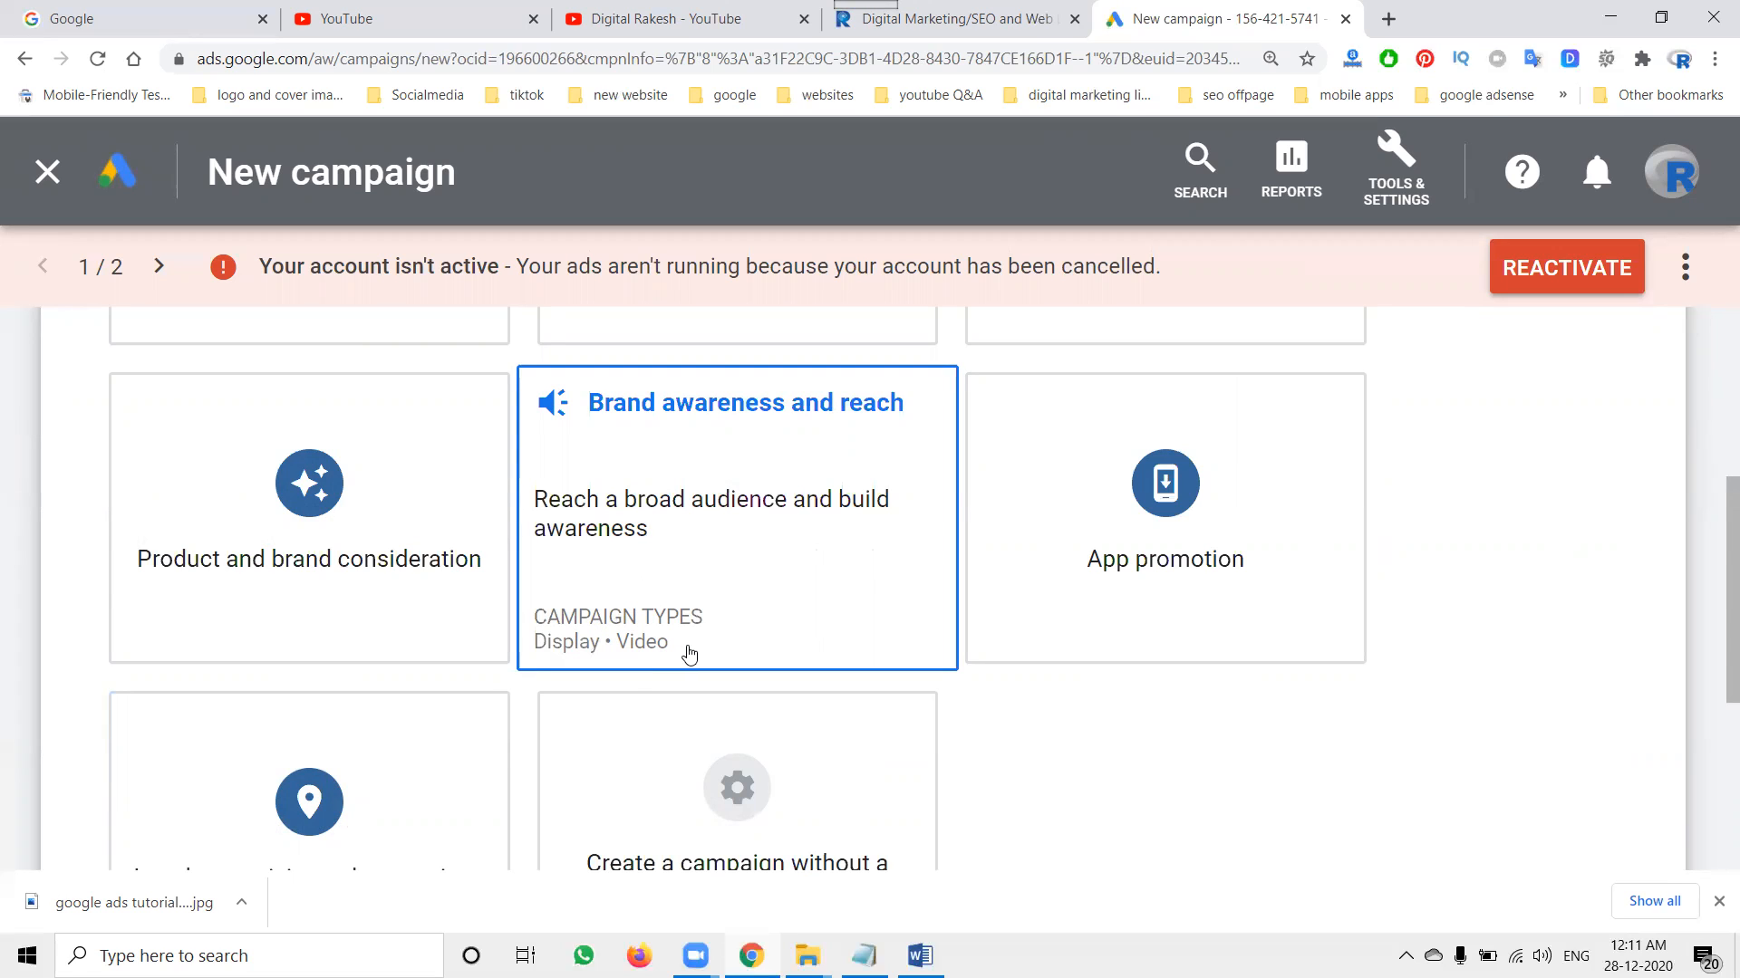
Step: View southreelnews.com in a new browser tab as a website example, and return to the new campaign page
click(1388, 18)
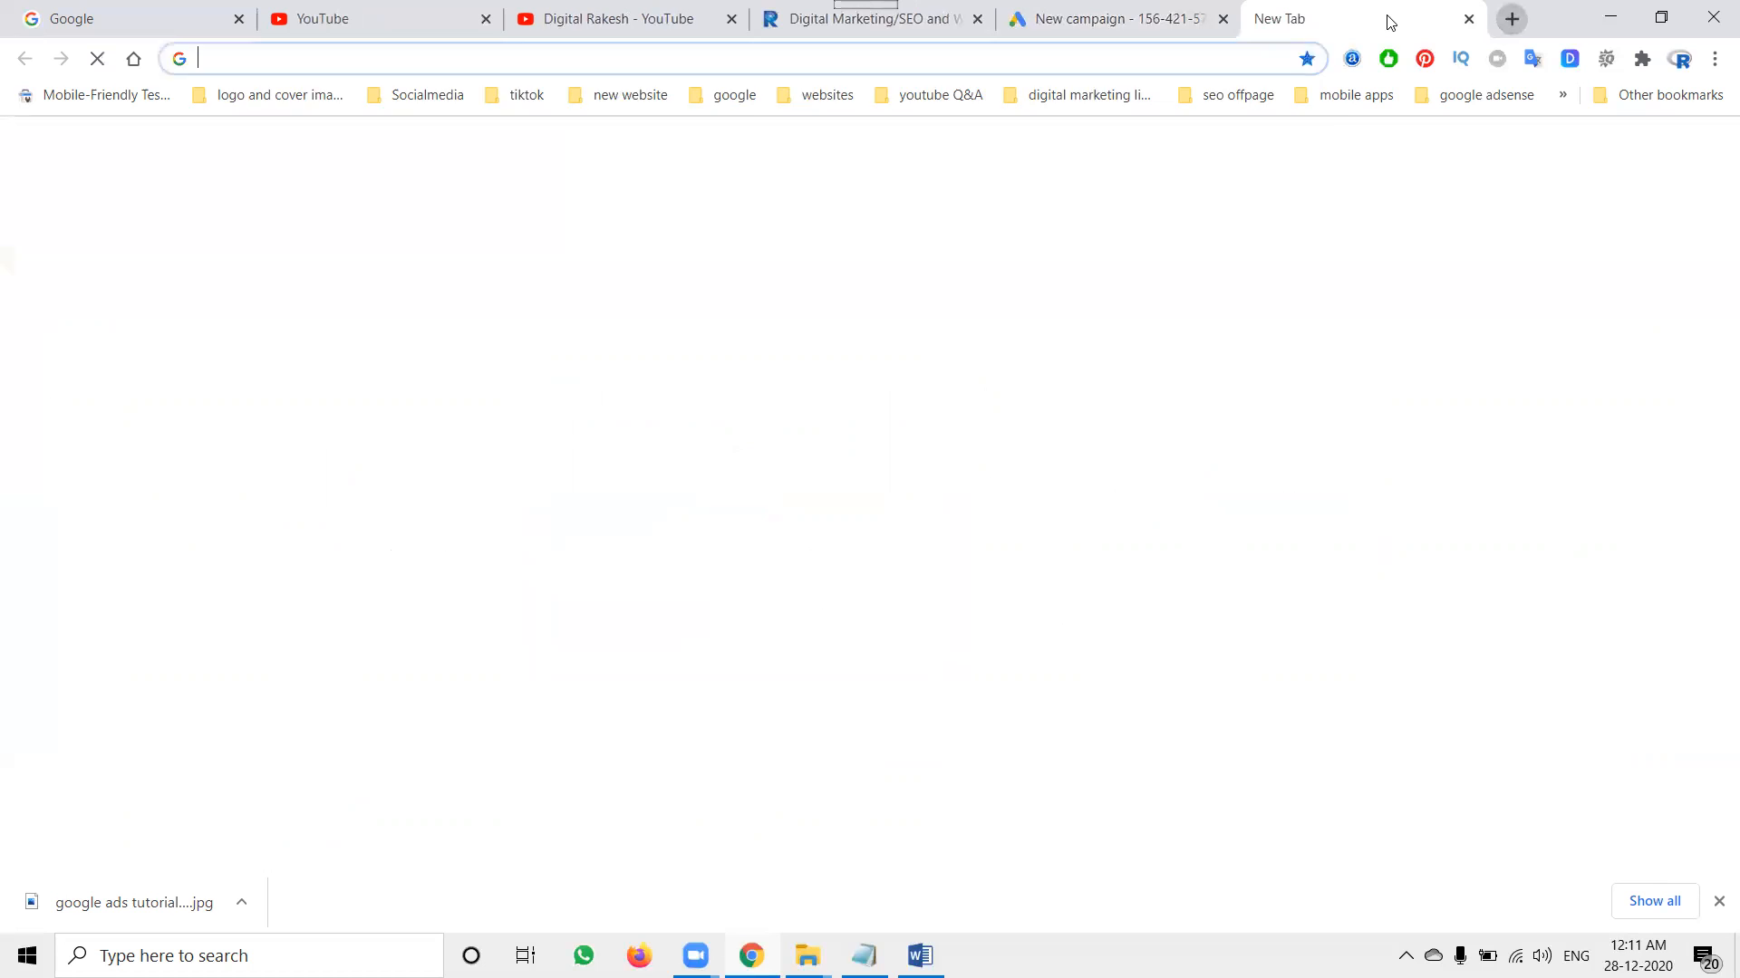
text(s)
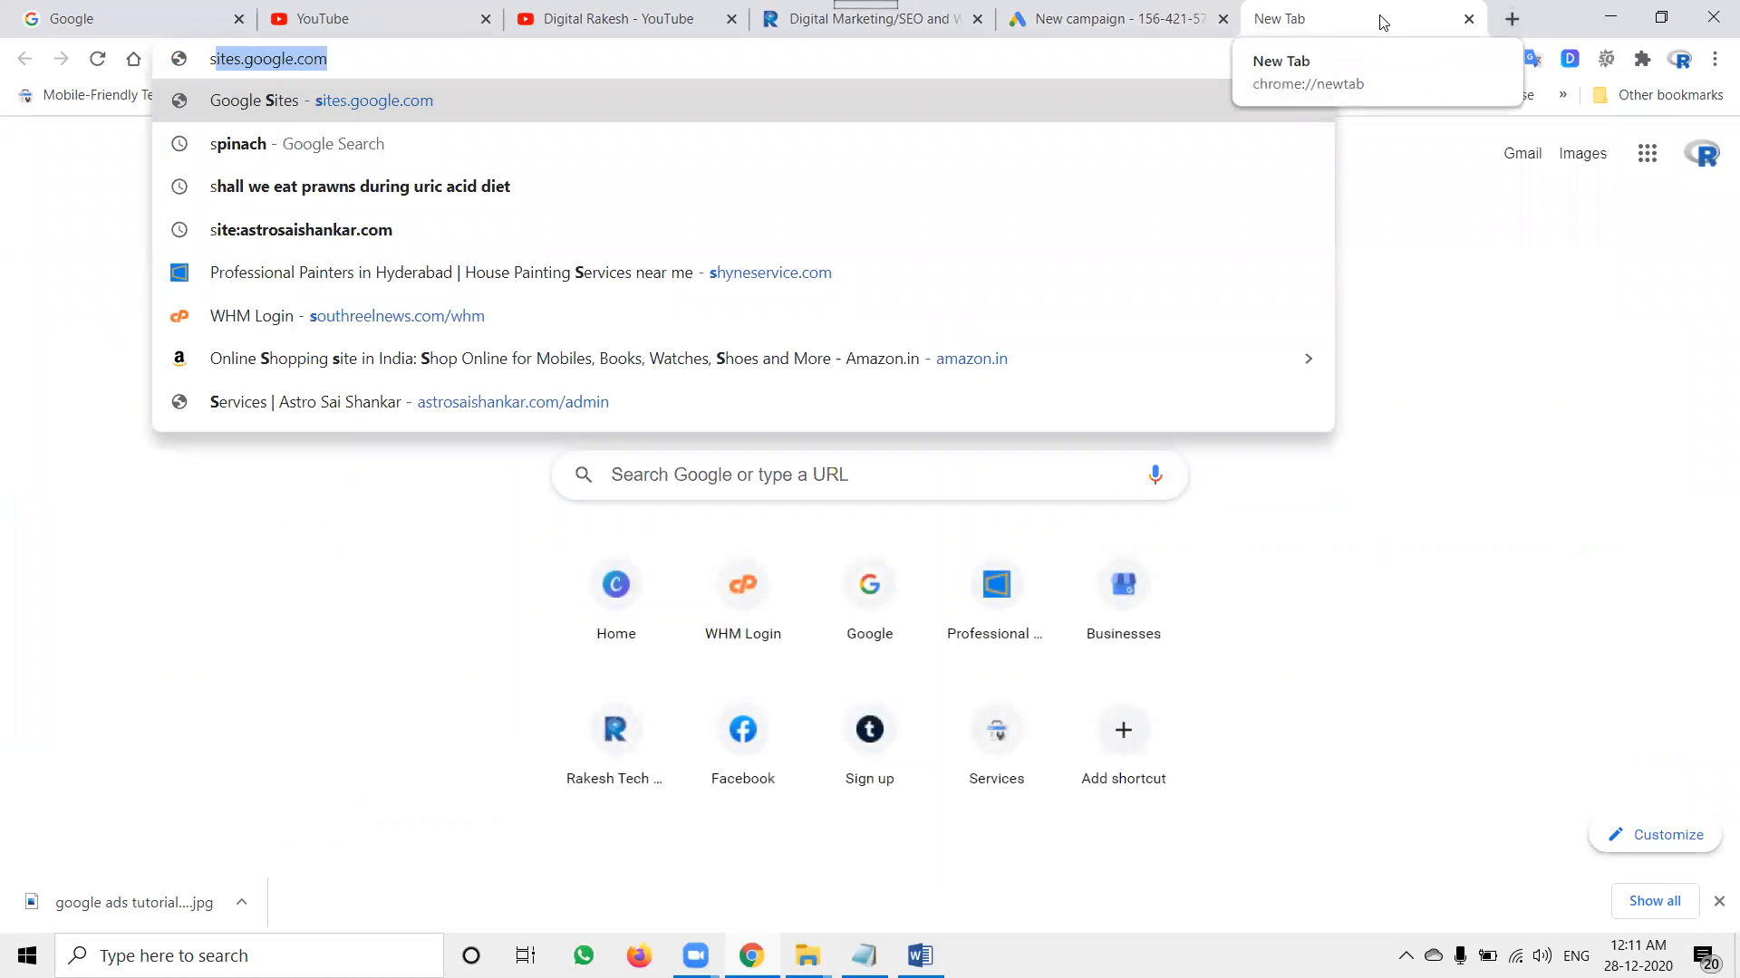
text(ou)
key(Return)
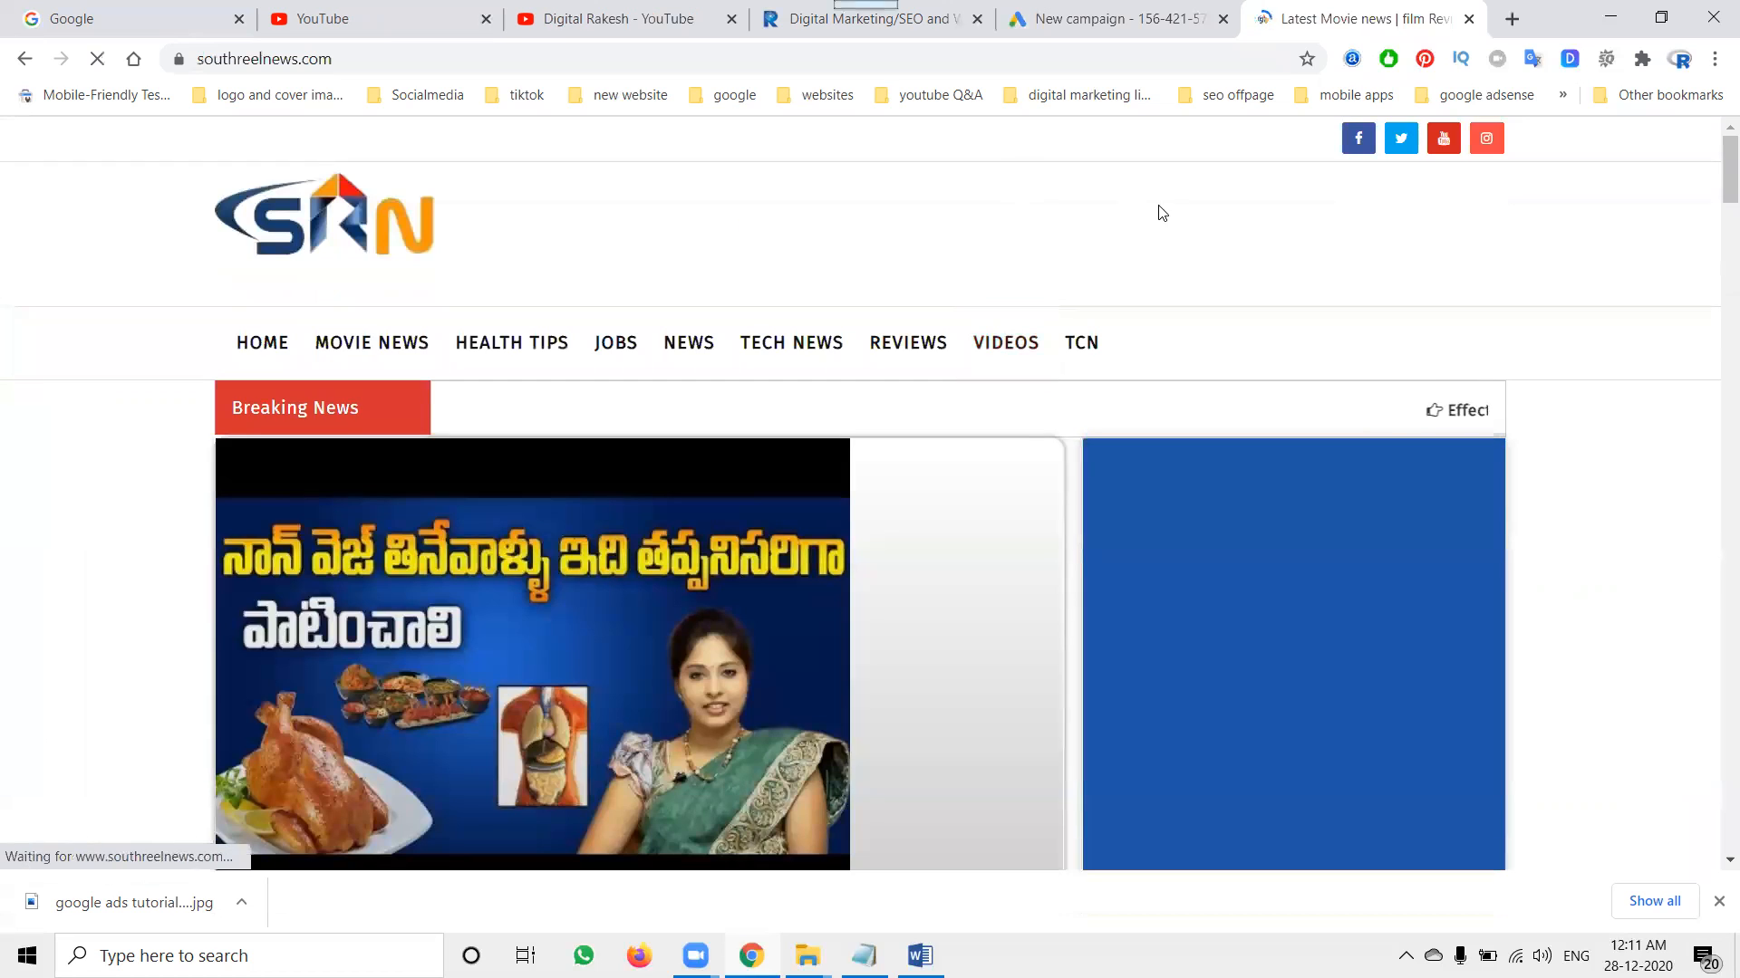
click(1107, 27)
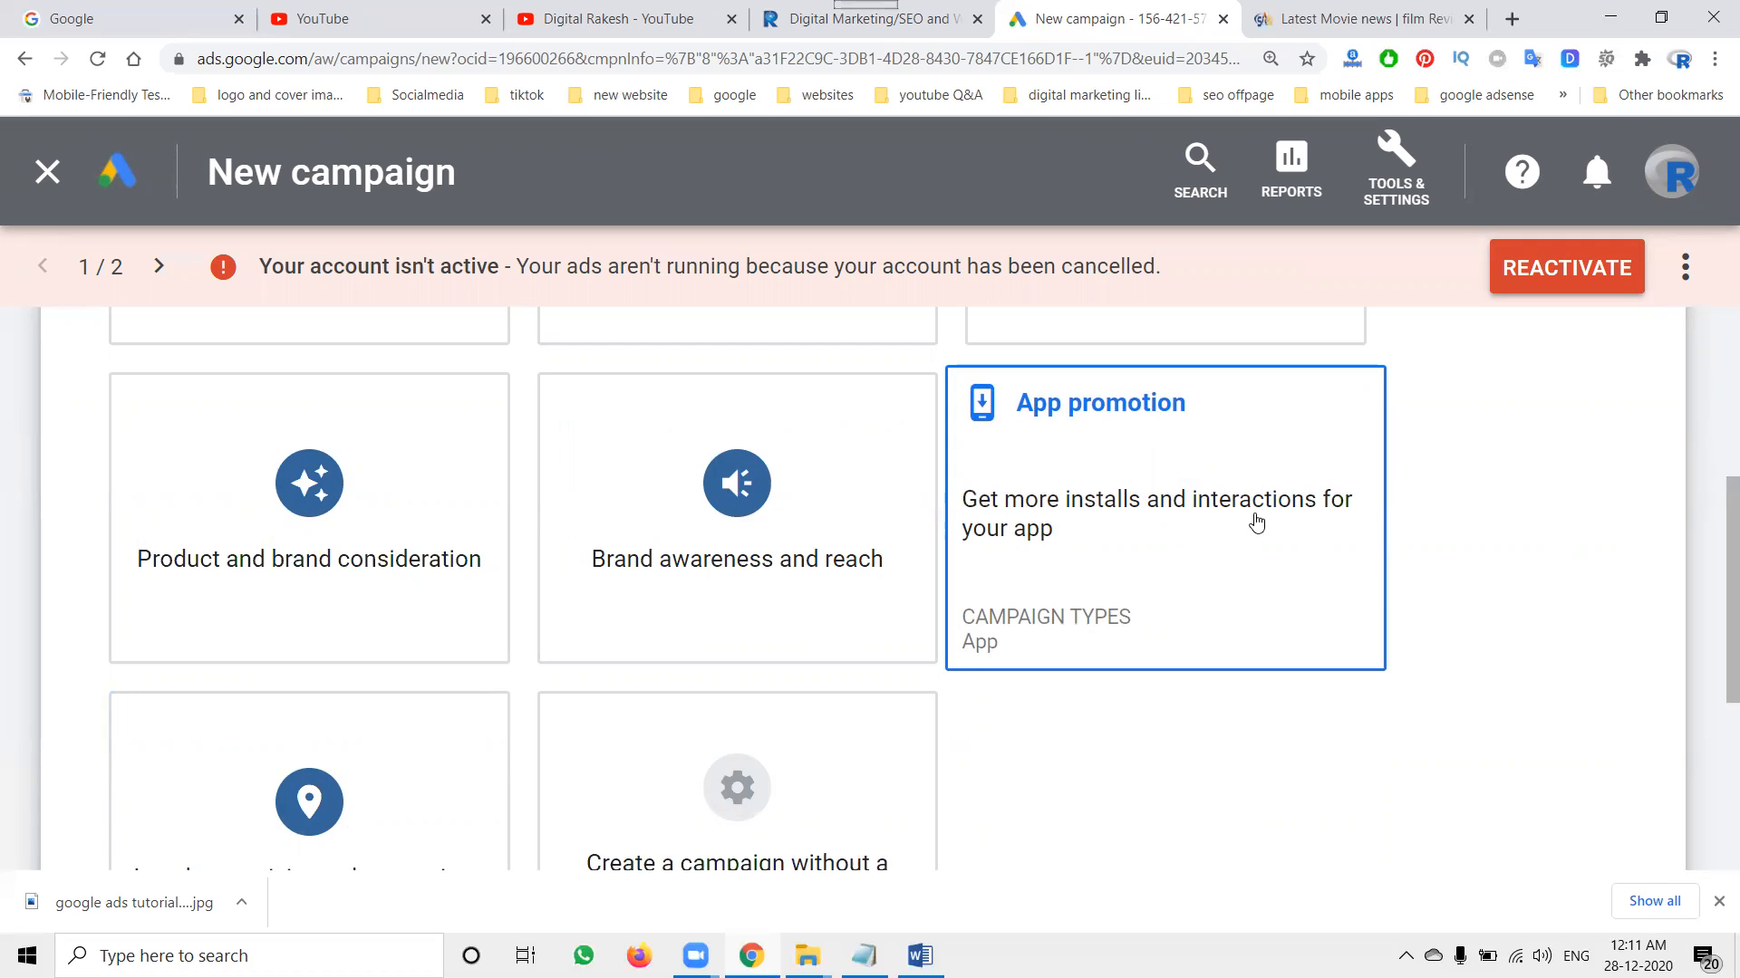
Step: Select the App promotion goal and review its campaign subtypes and mobile app platform options
click(1256, 523)
scroll(842, 575, down, 5)
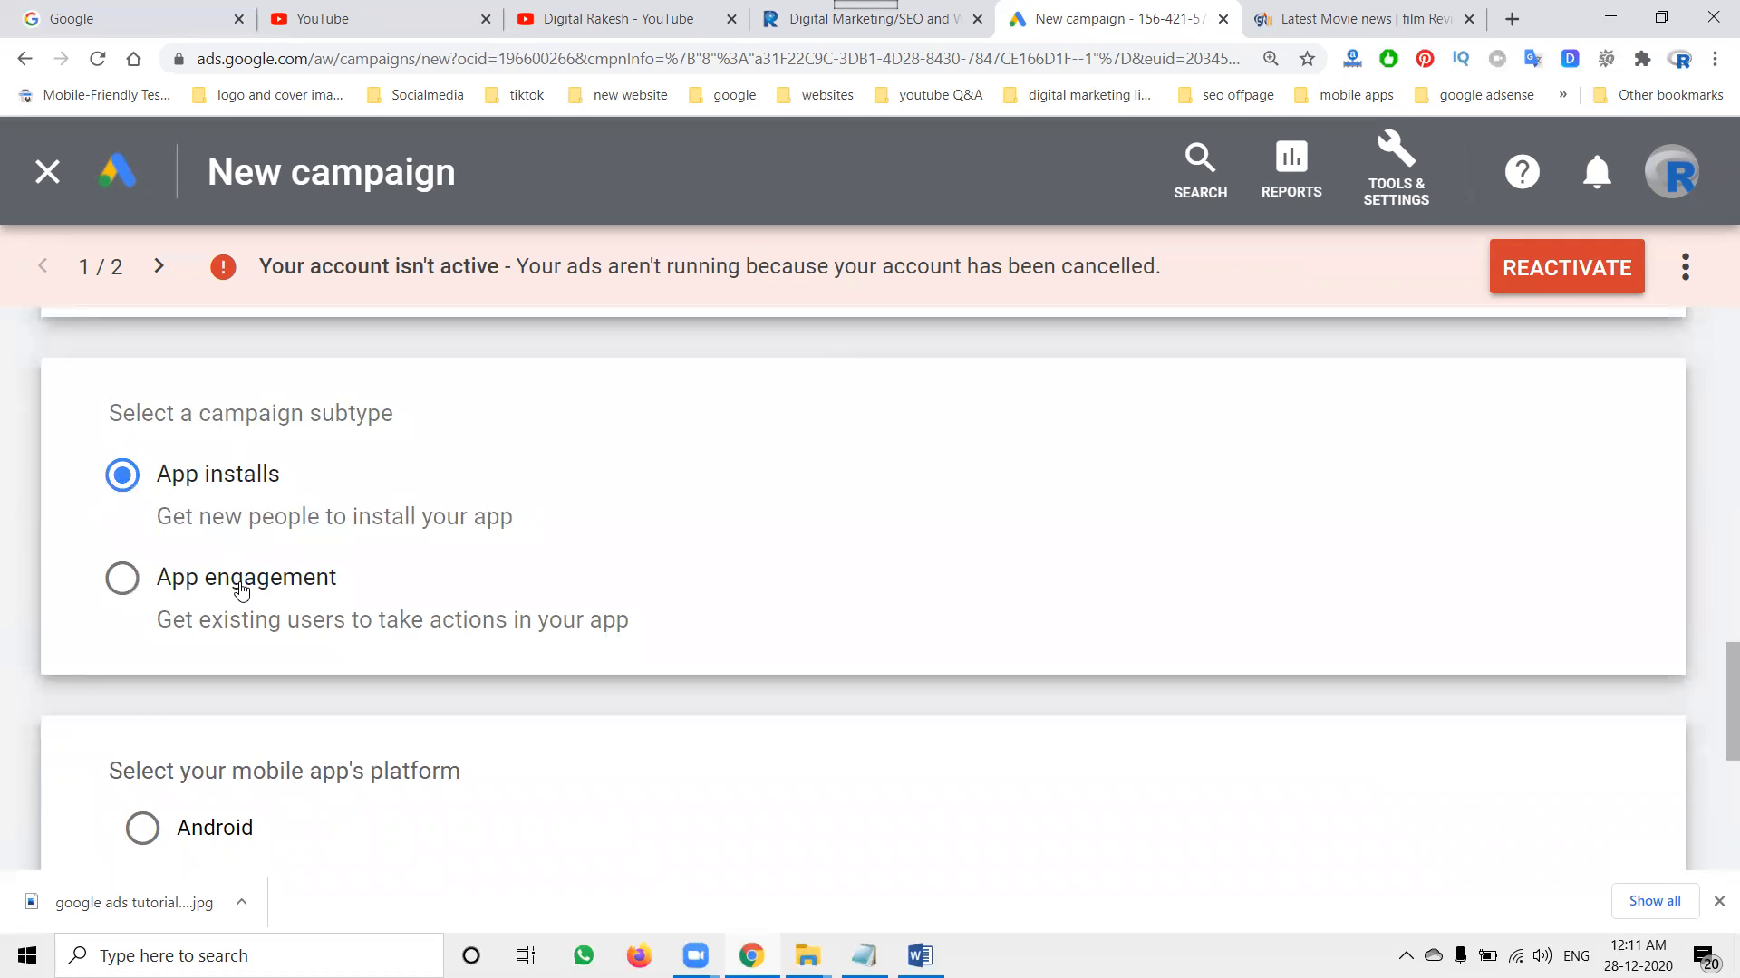
scroll(241, 589, down, 2)
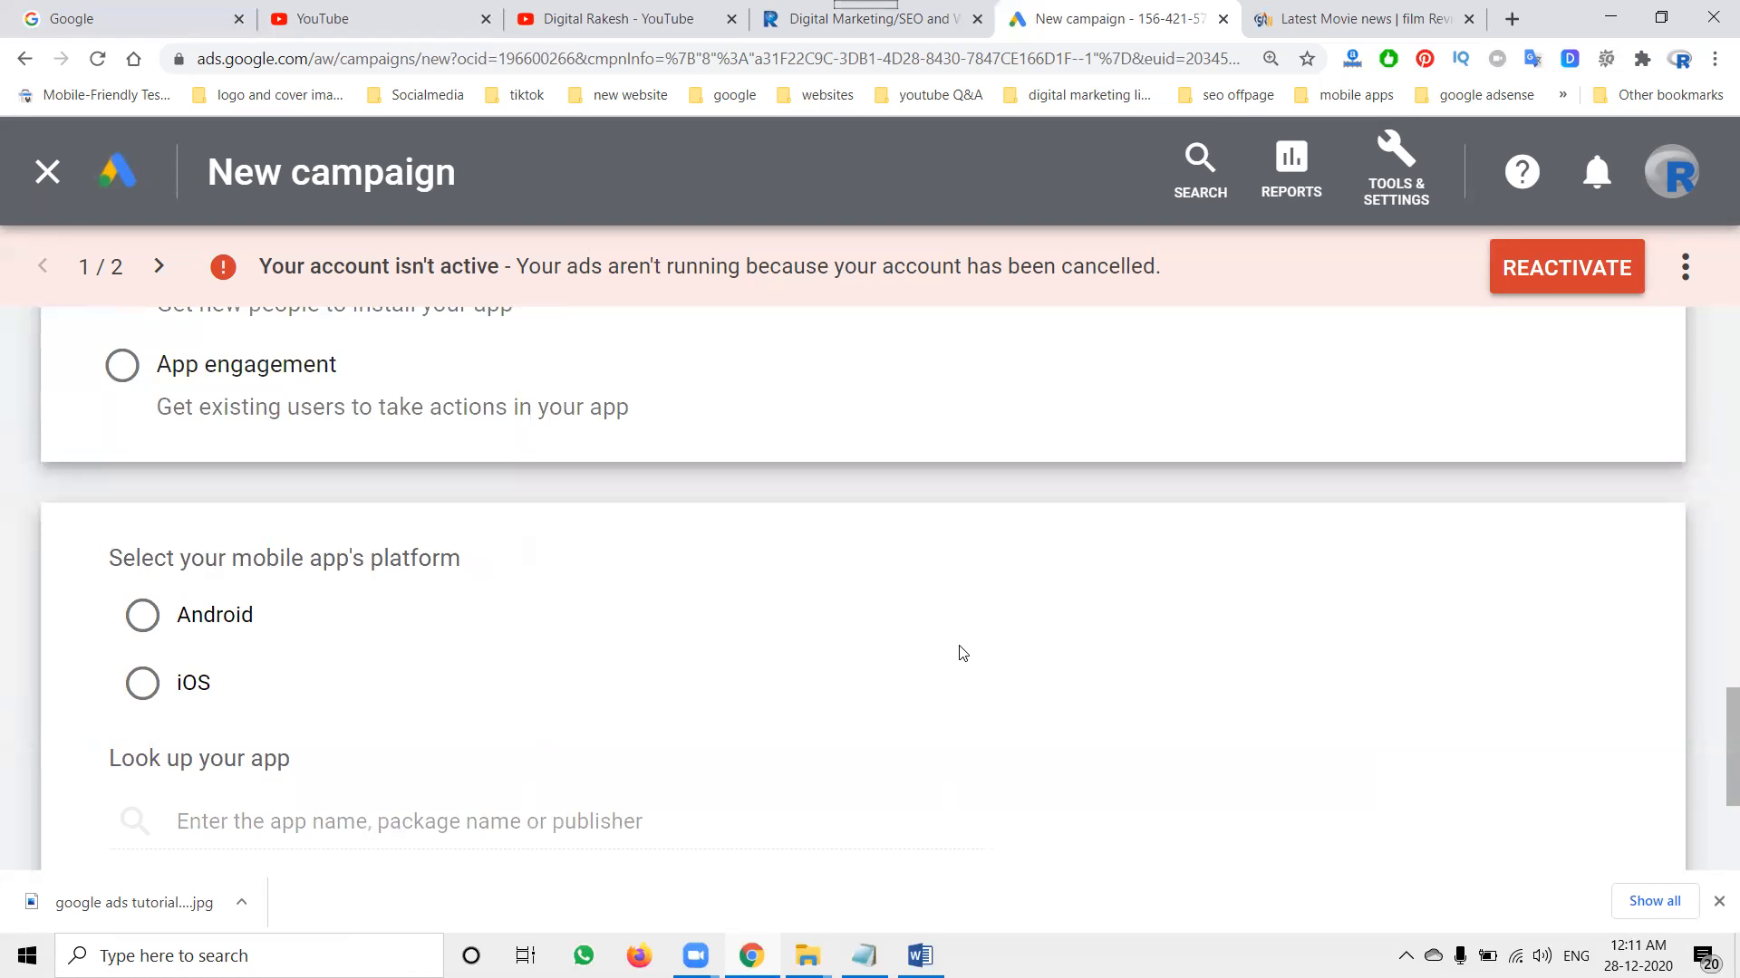
scroll(961, 653, up, 8)
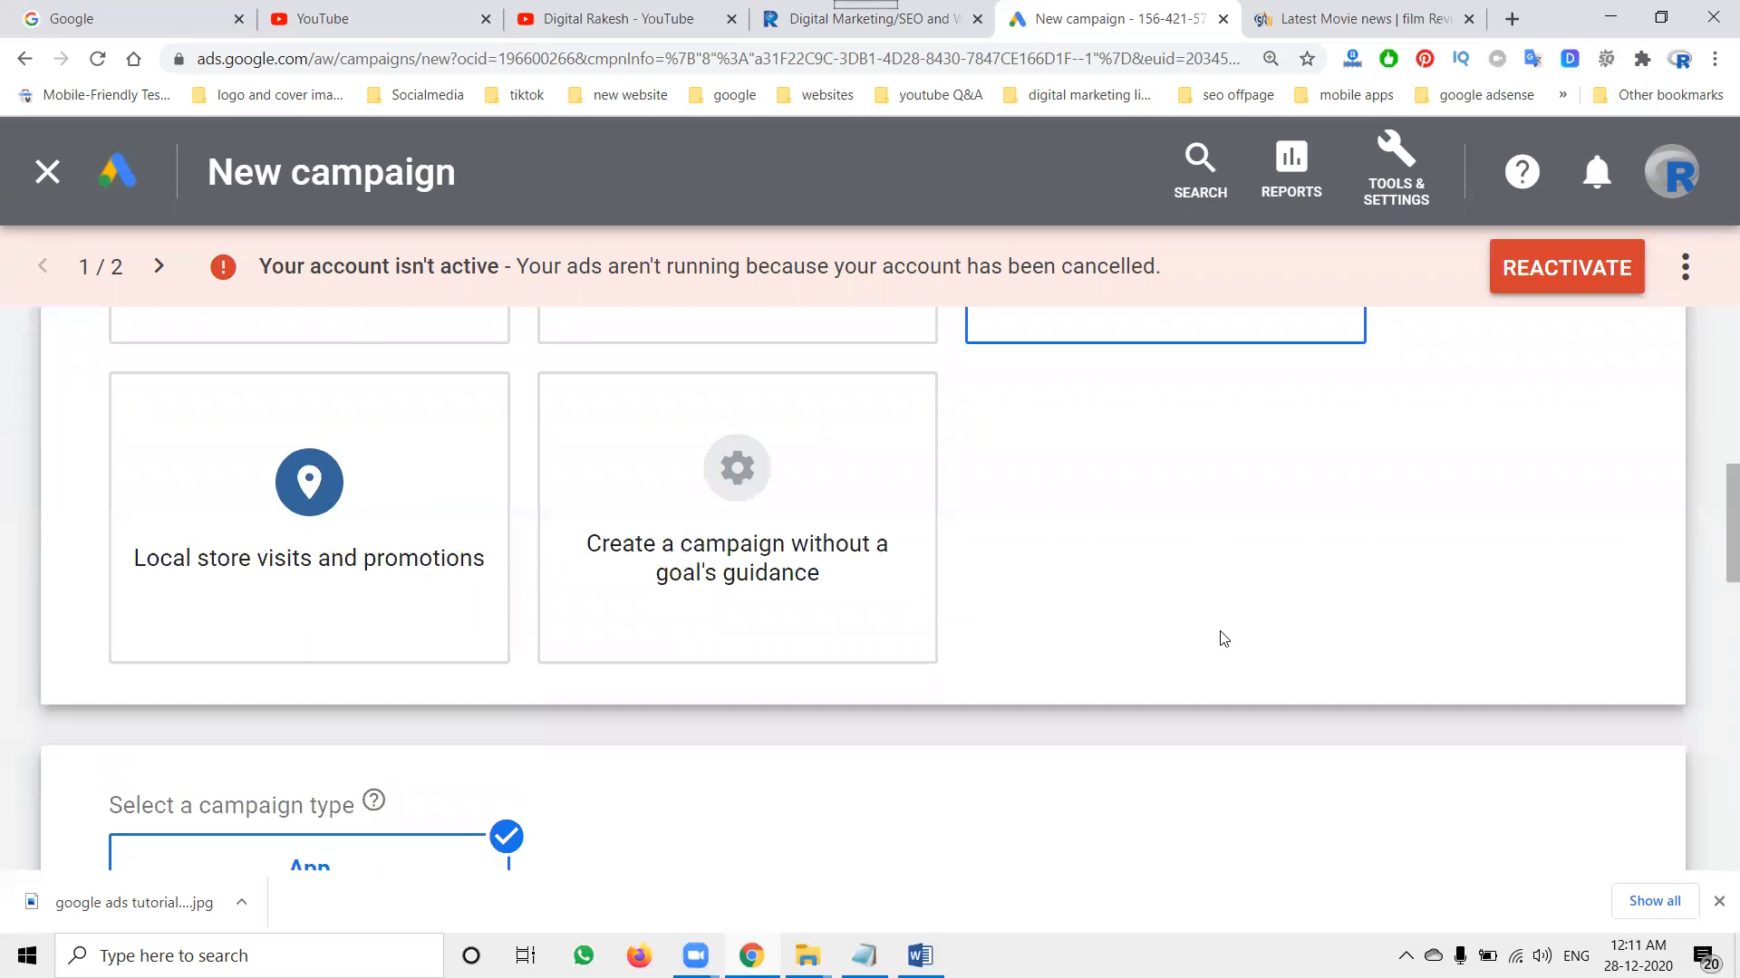
scroll(1363, 639, up, 5)
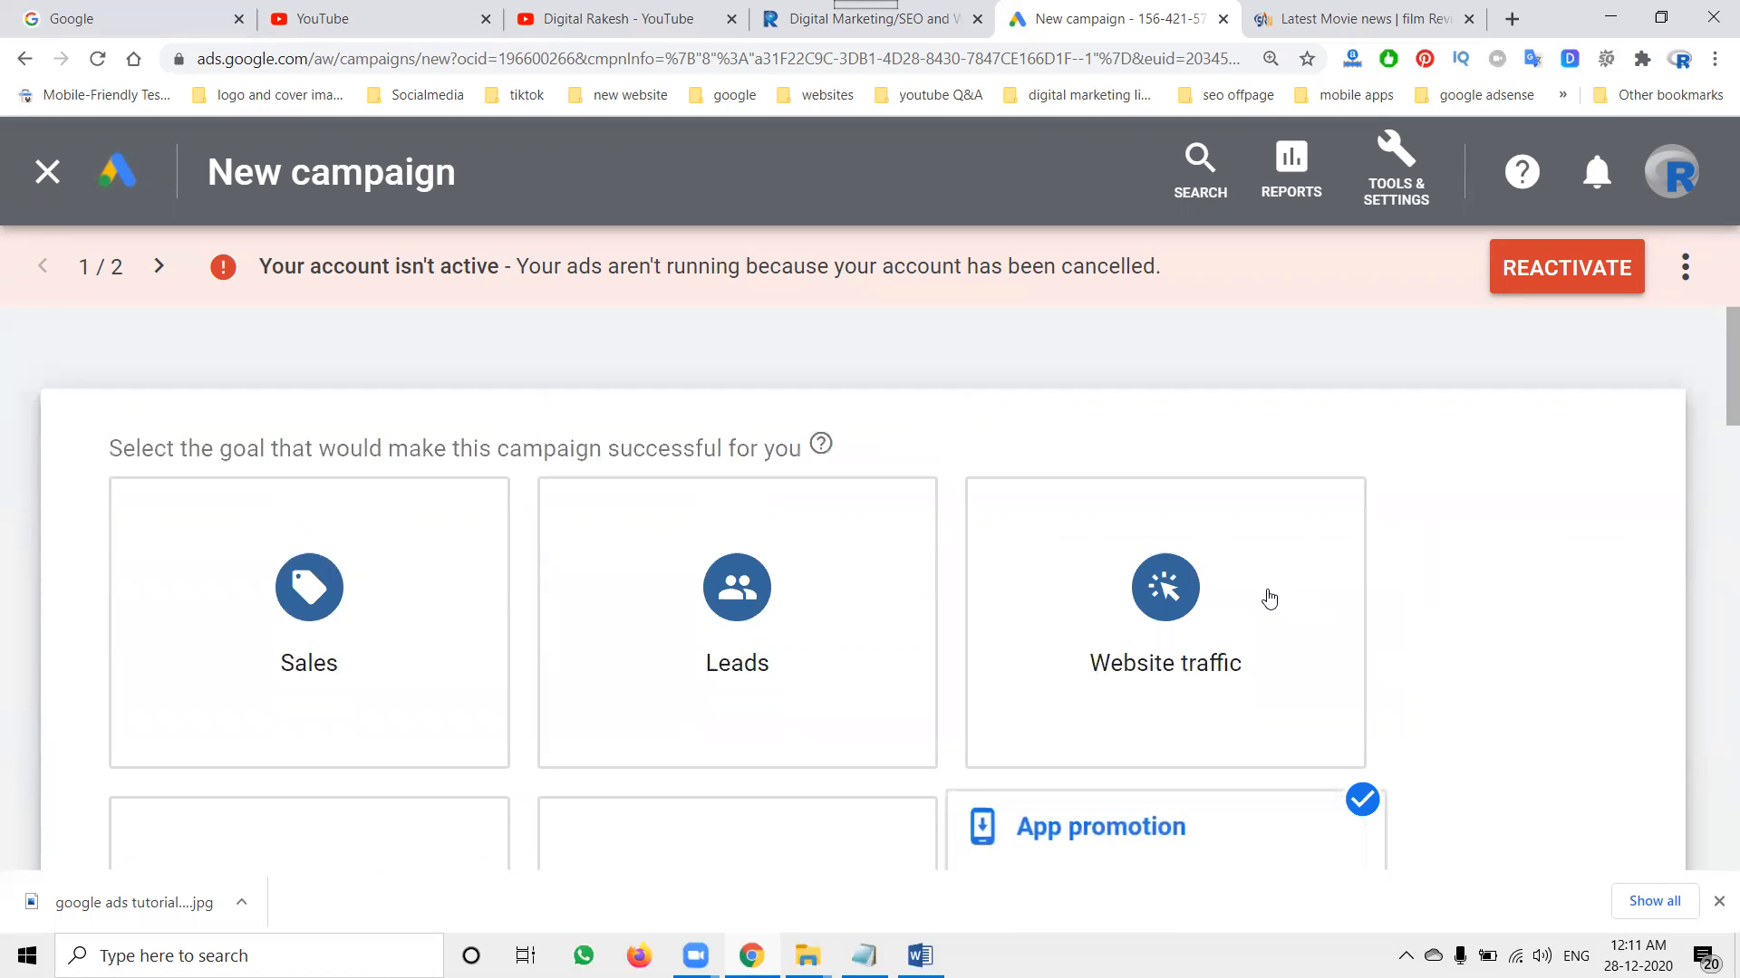
Step: Choose to create the campaign without a goal's guidance and dismiss the incoming mail notification
scroll(1267, 597, down, 5)
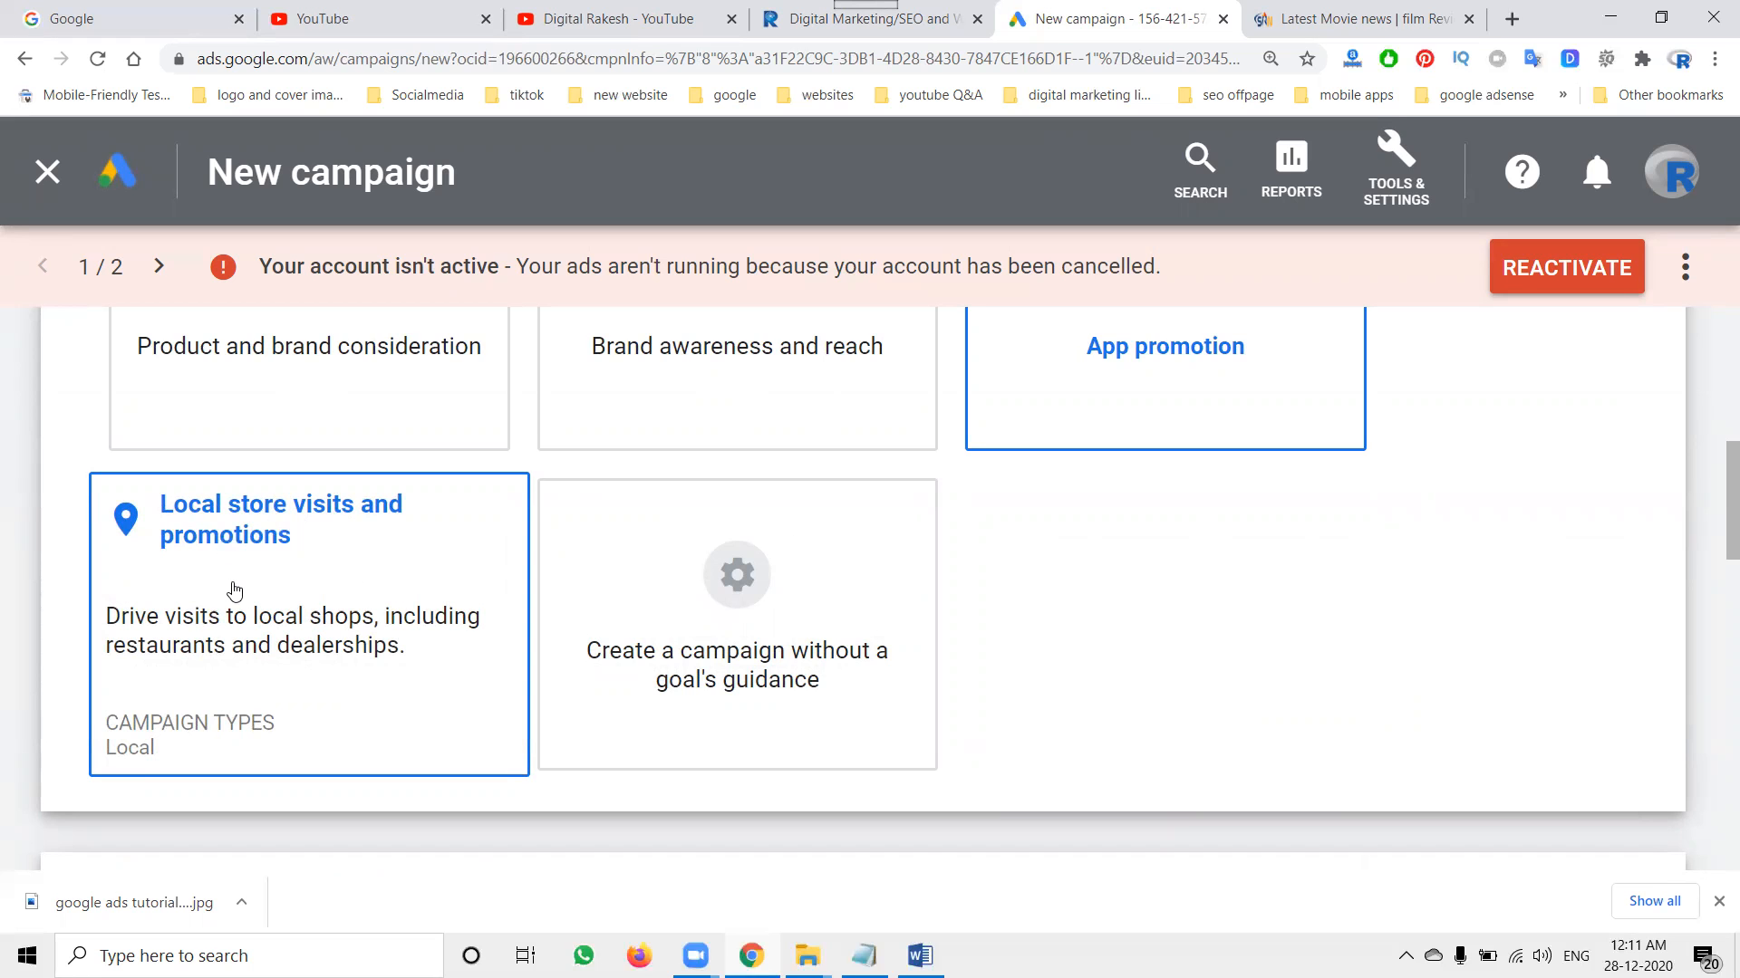
click(720, 645)
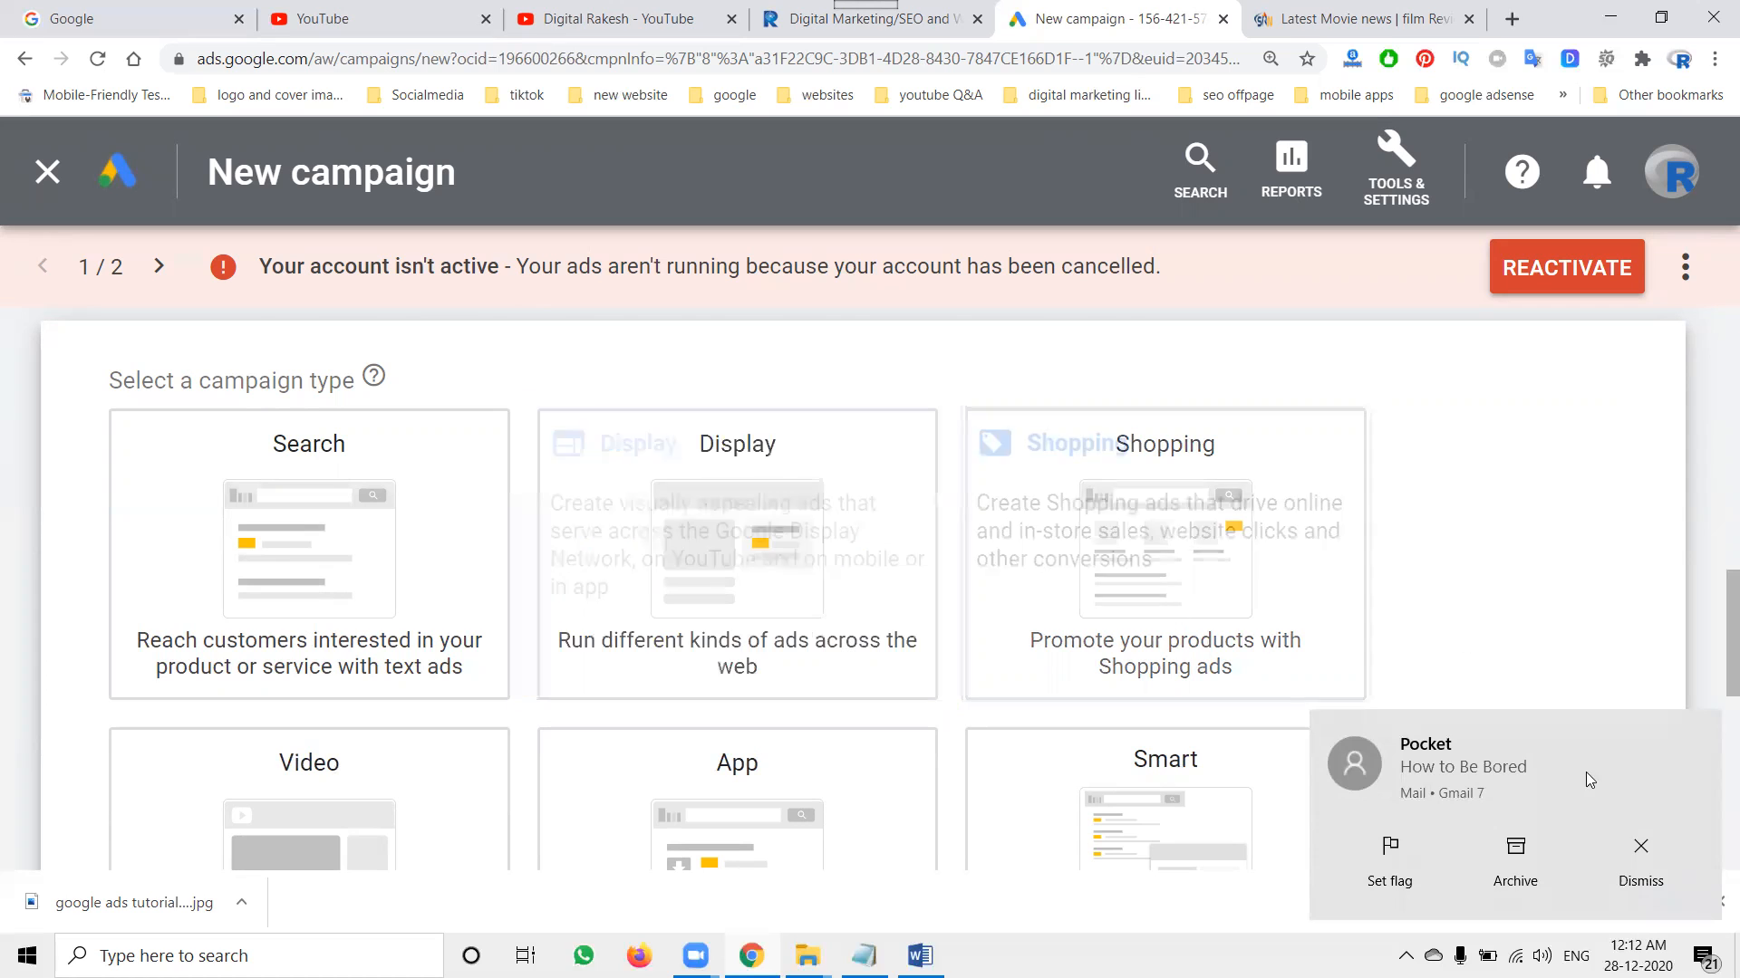
click(1626, 847)
Step: Review the available campaign types: Search, Display, Shopping, Video, App, Smart, Local and Discovery
scroll(1553, 603, down, 2)
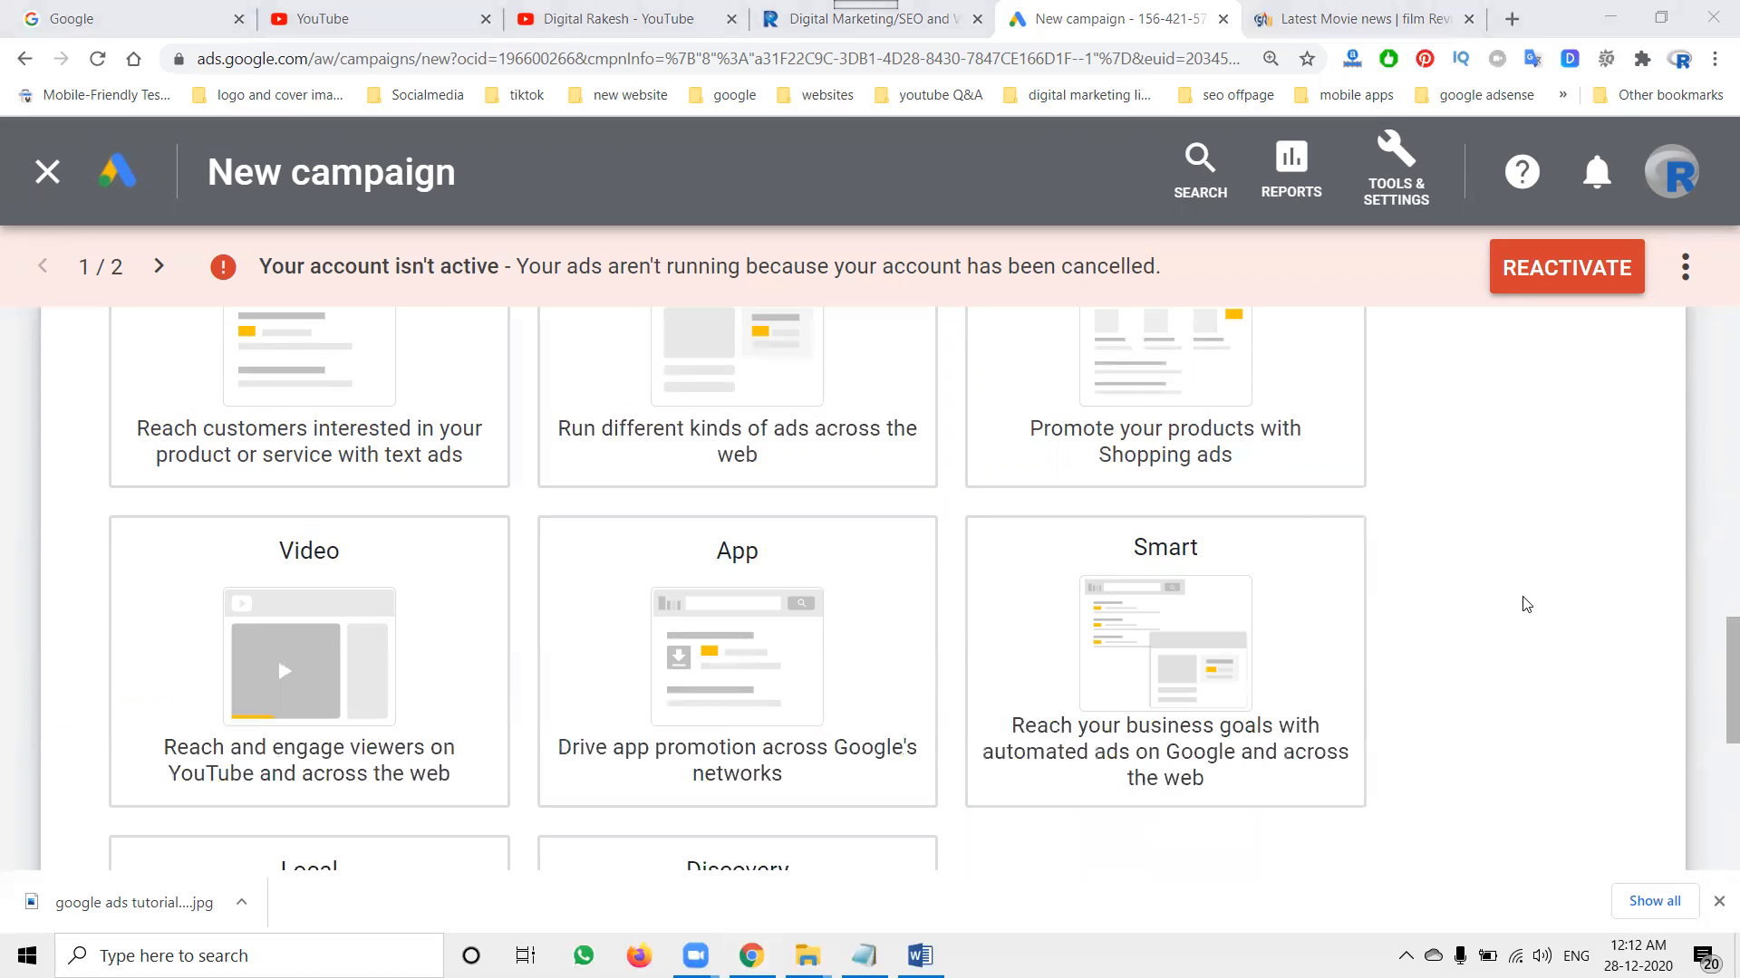
click(1496, 647)
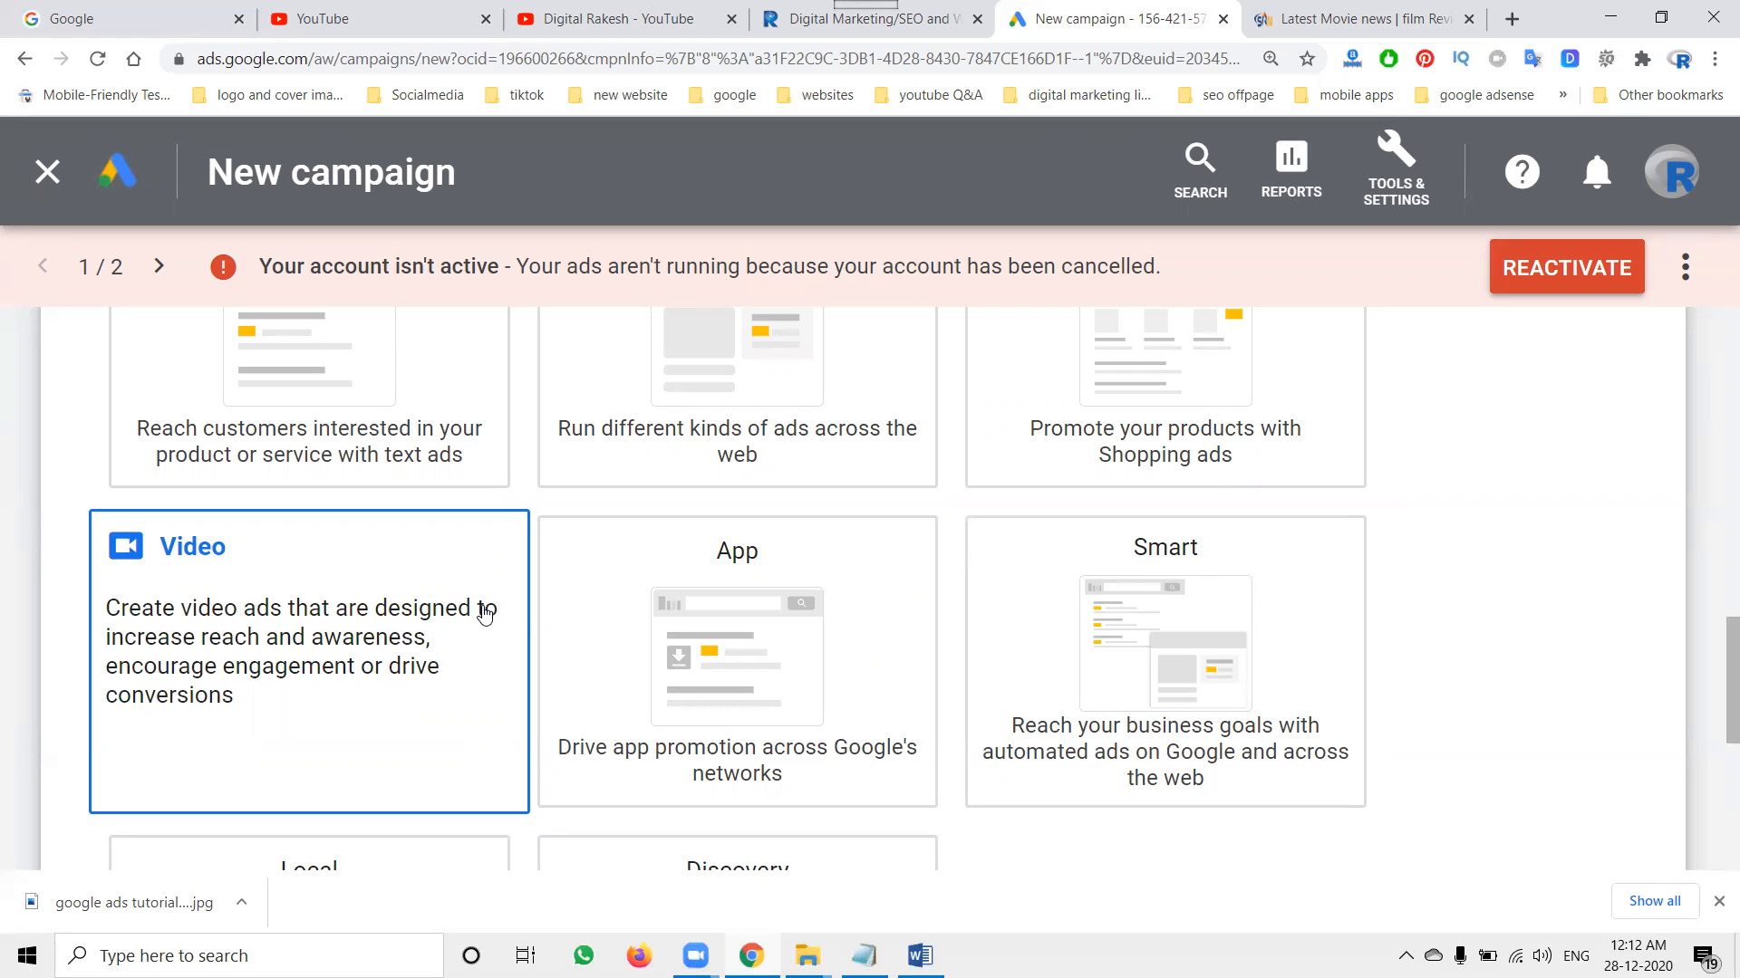
scroll(1049, 621, down, 2)
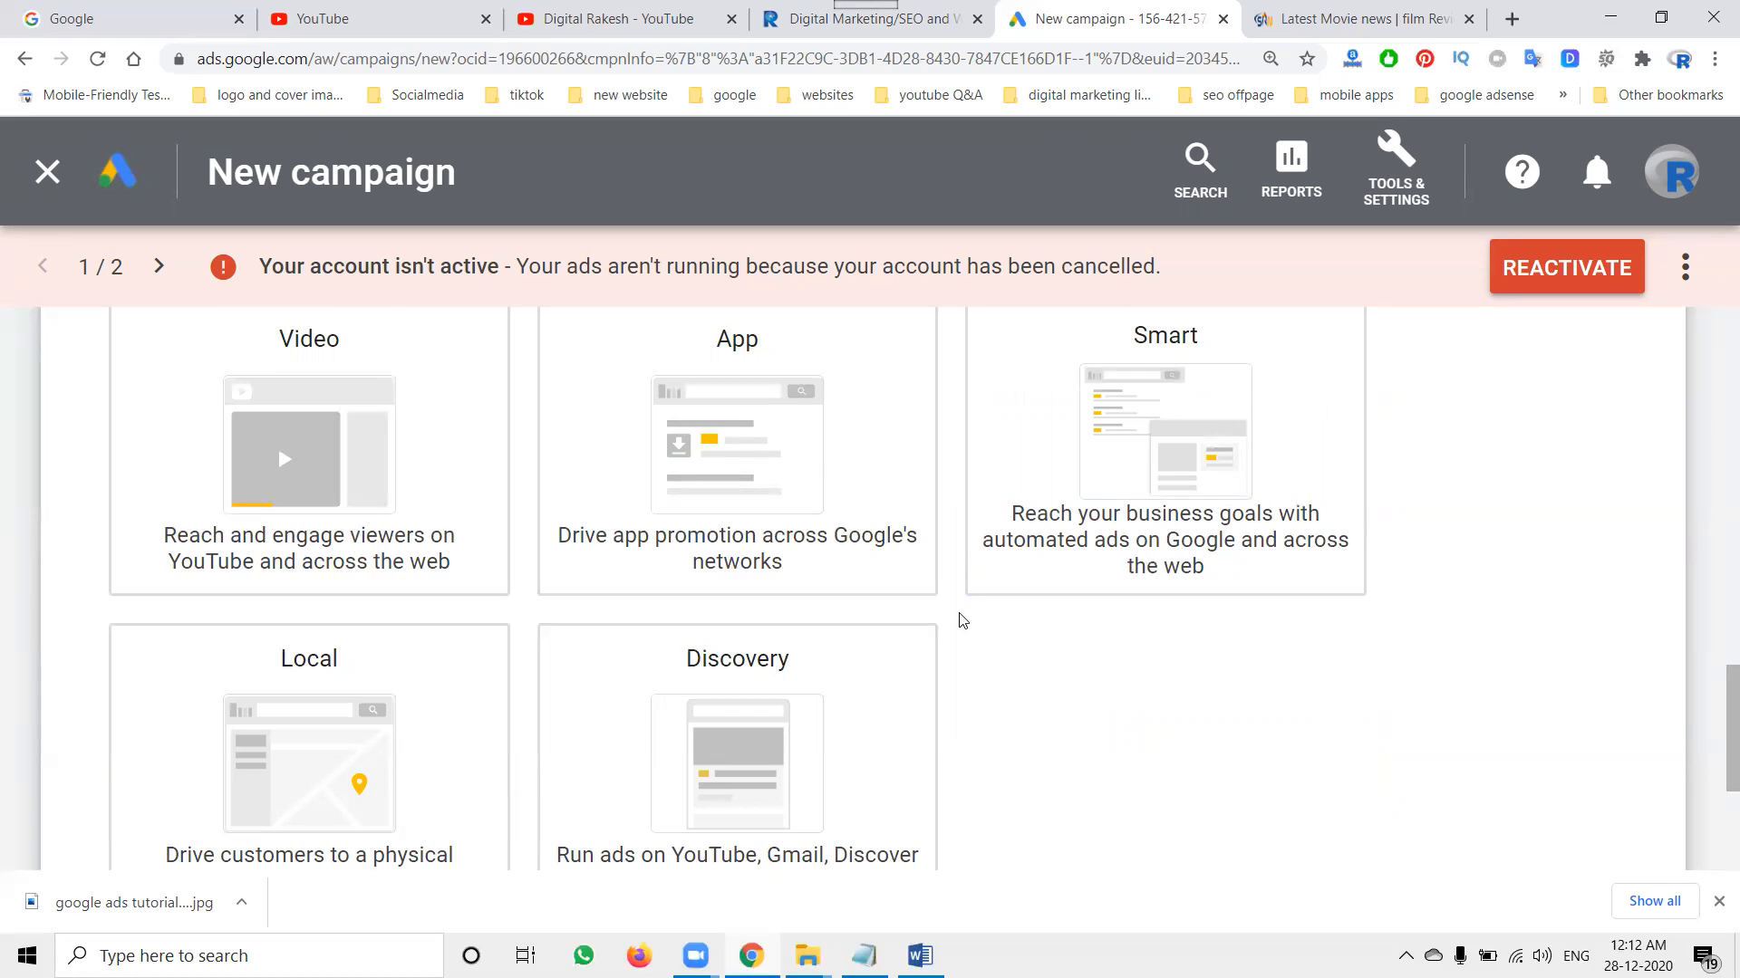
scroll(906, 602, up, 5)
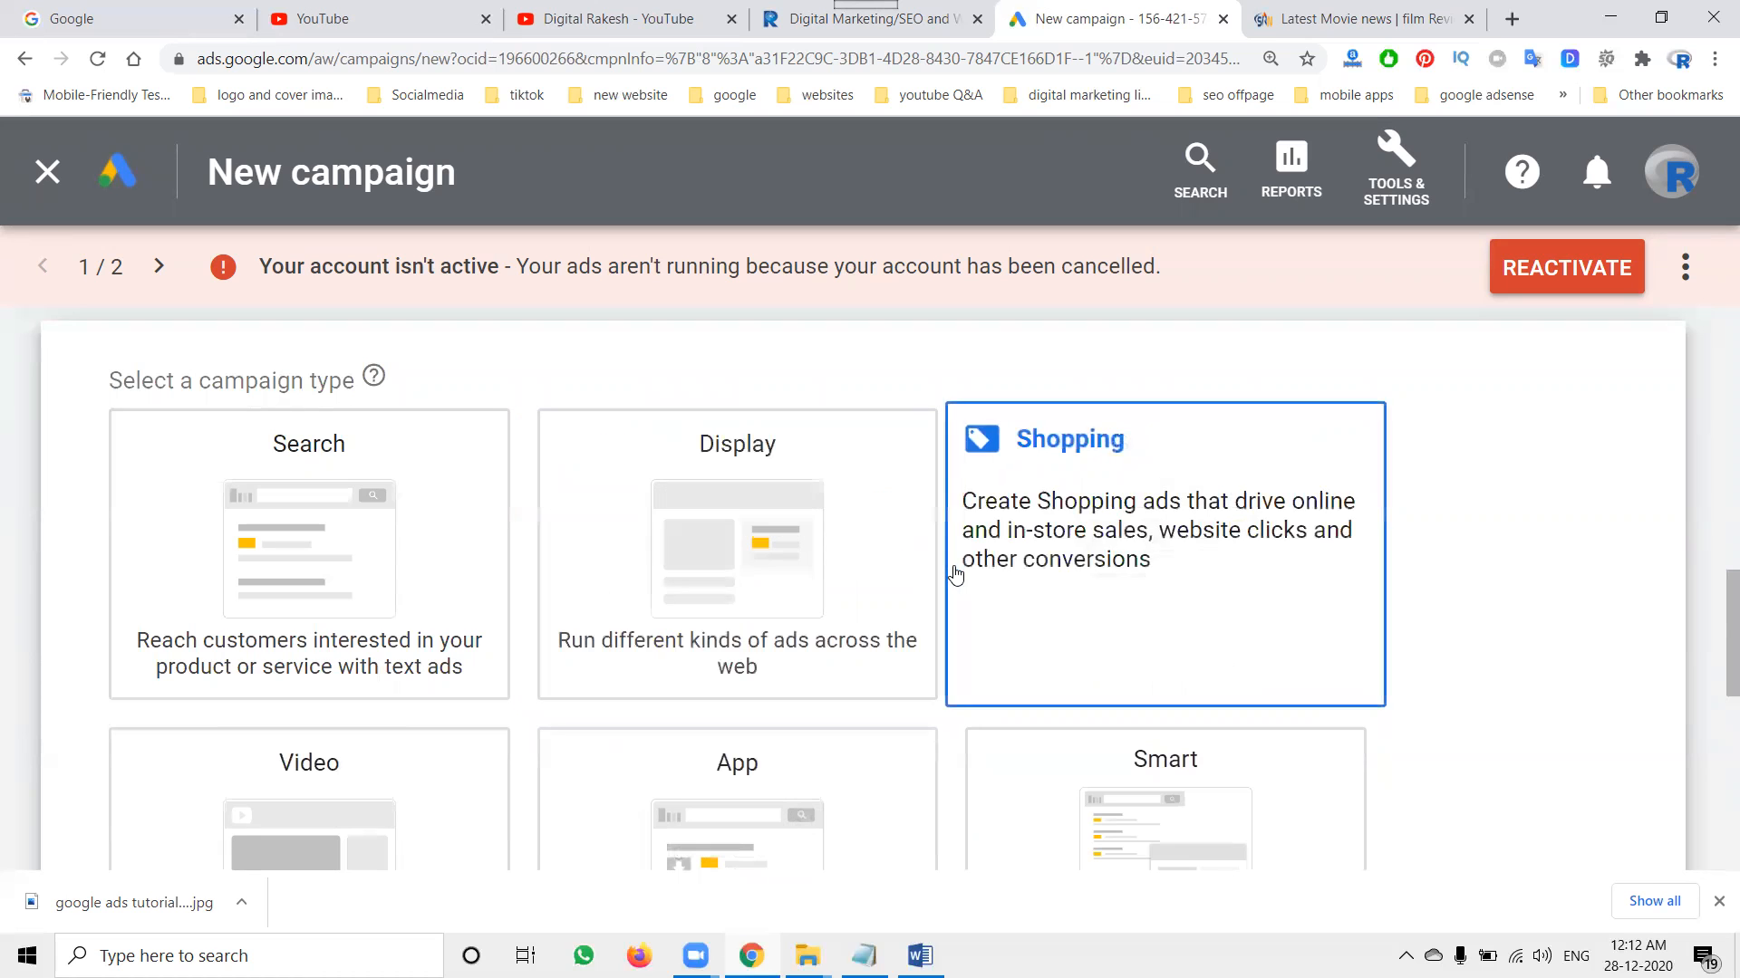
scroll(916, 544, down, 5)
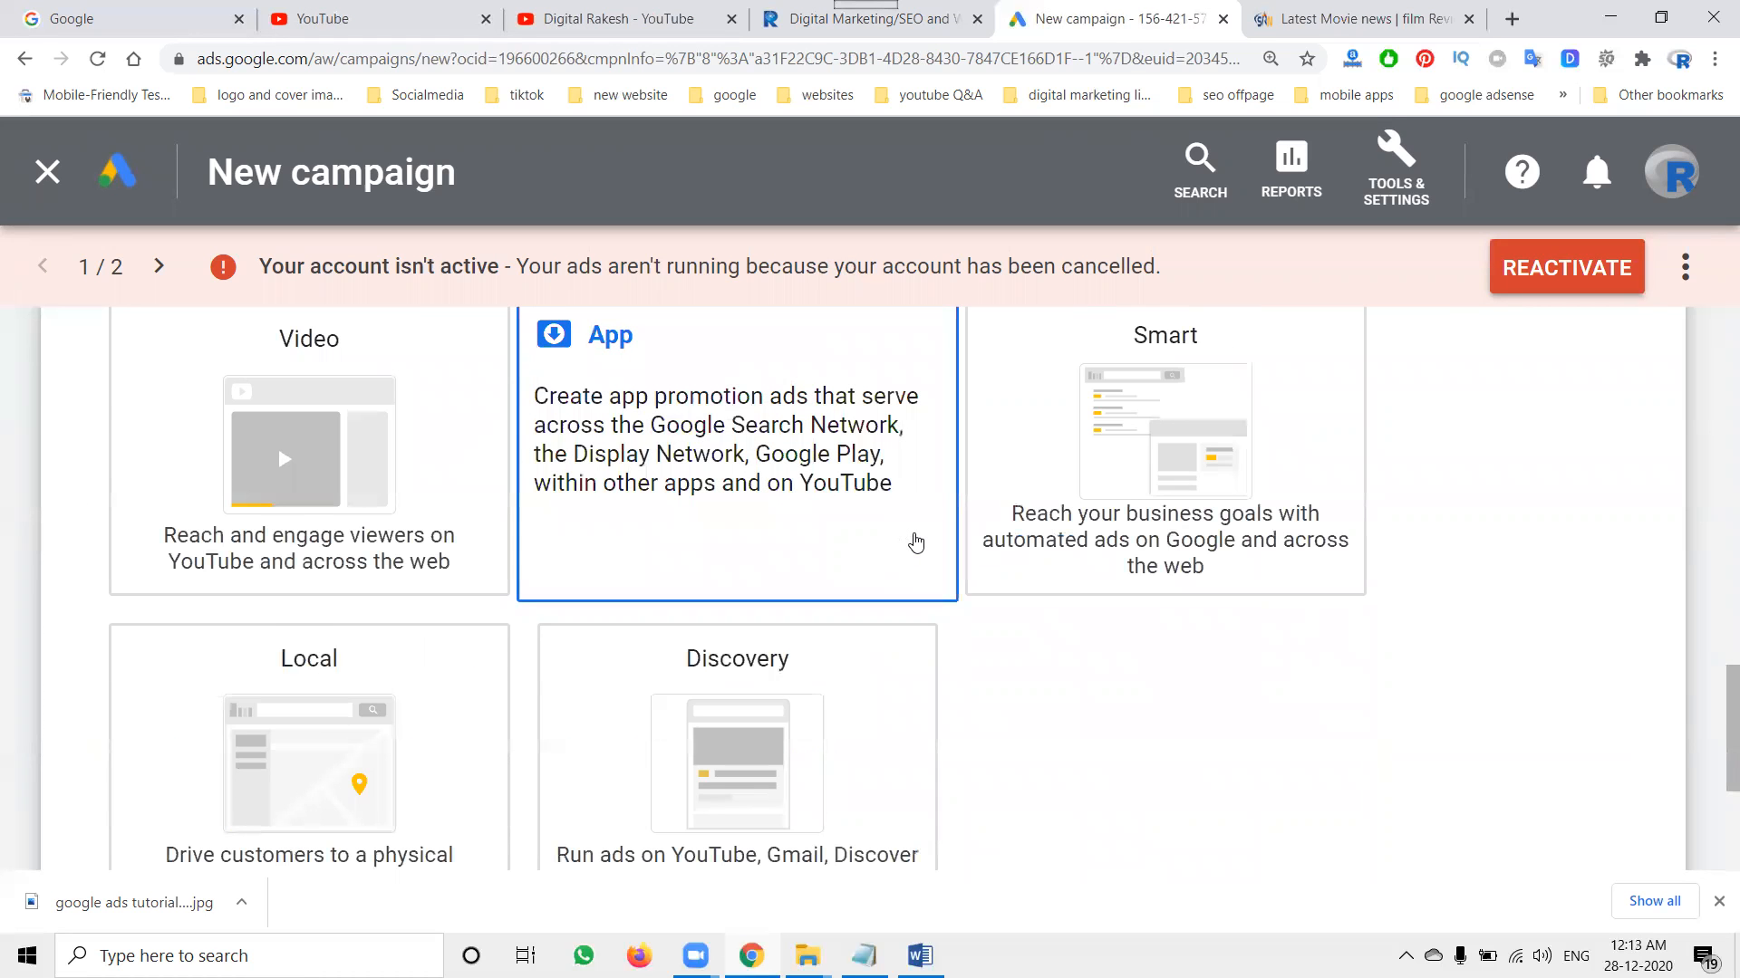
Step: Change the campaign goal to Brand awareness and reach and select the Video campaign type
scroll(916, 542, down, 3)
scroll(1157, 602, up, 12)
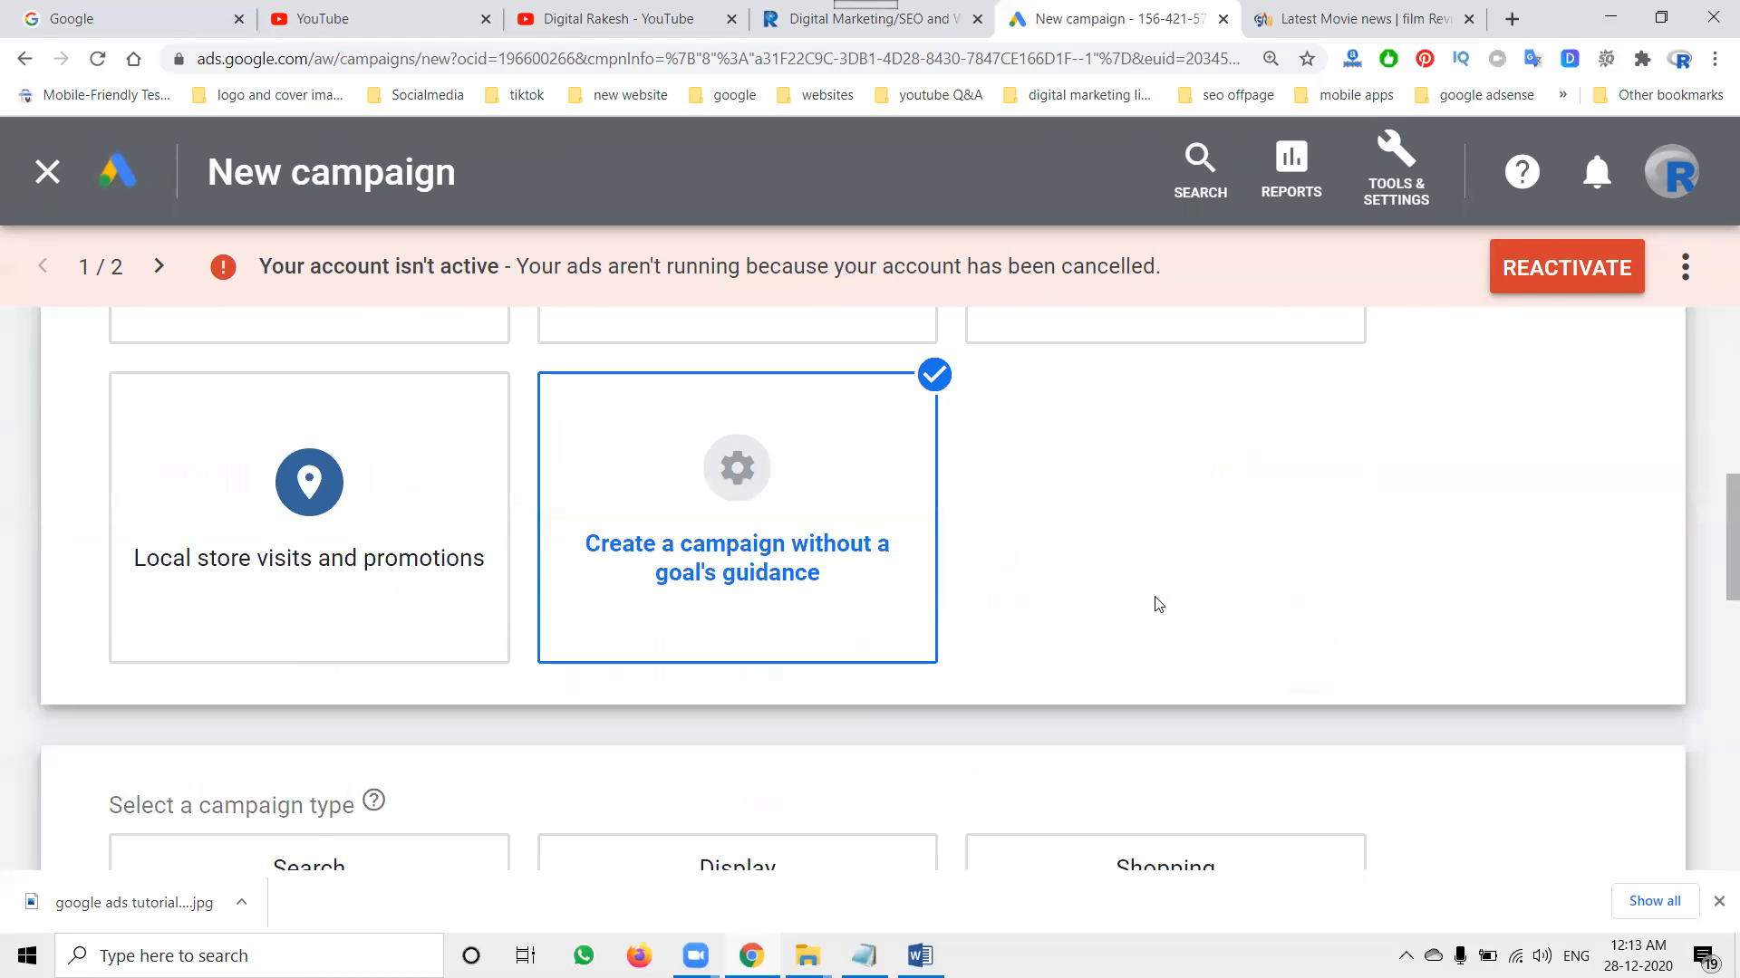
scroll(1157, 602, up, 5)
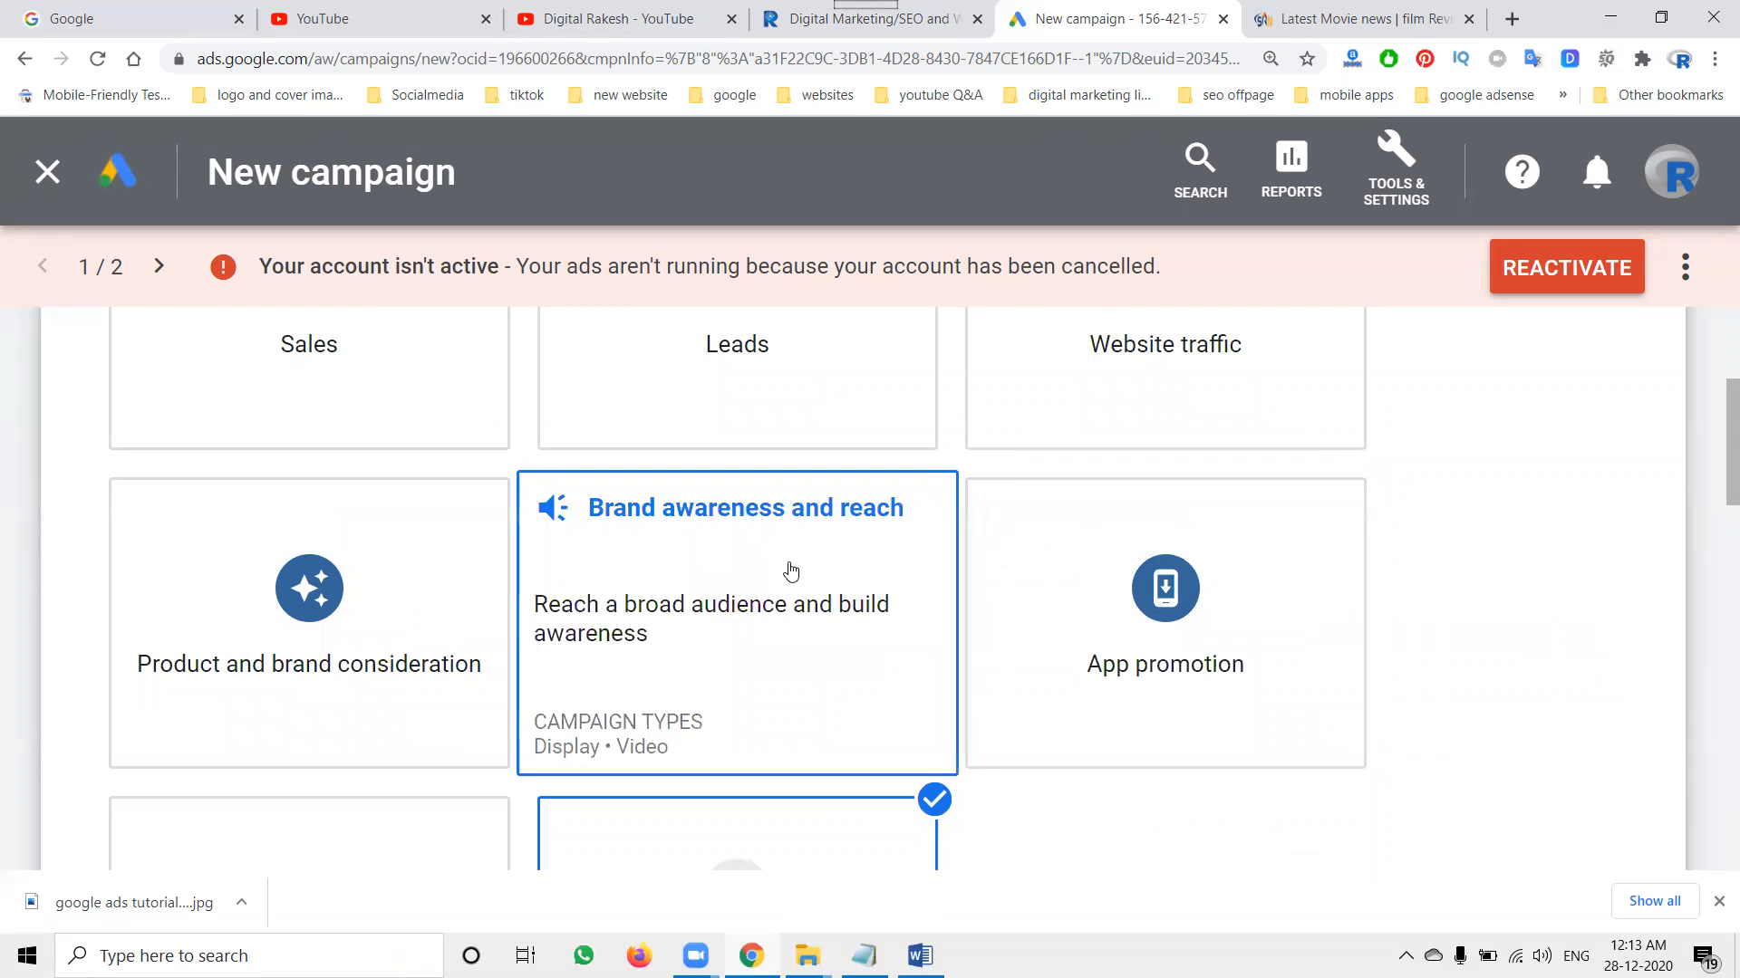
click(791, 571)
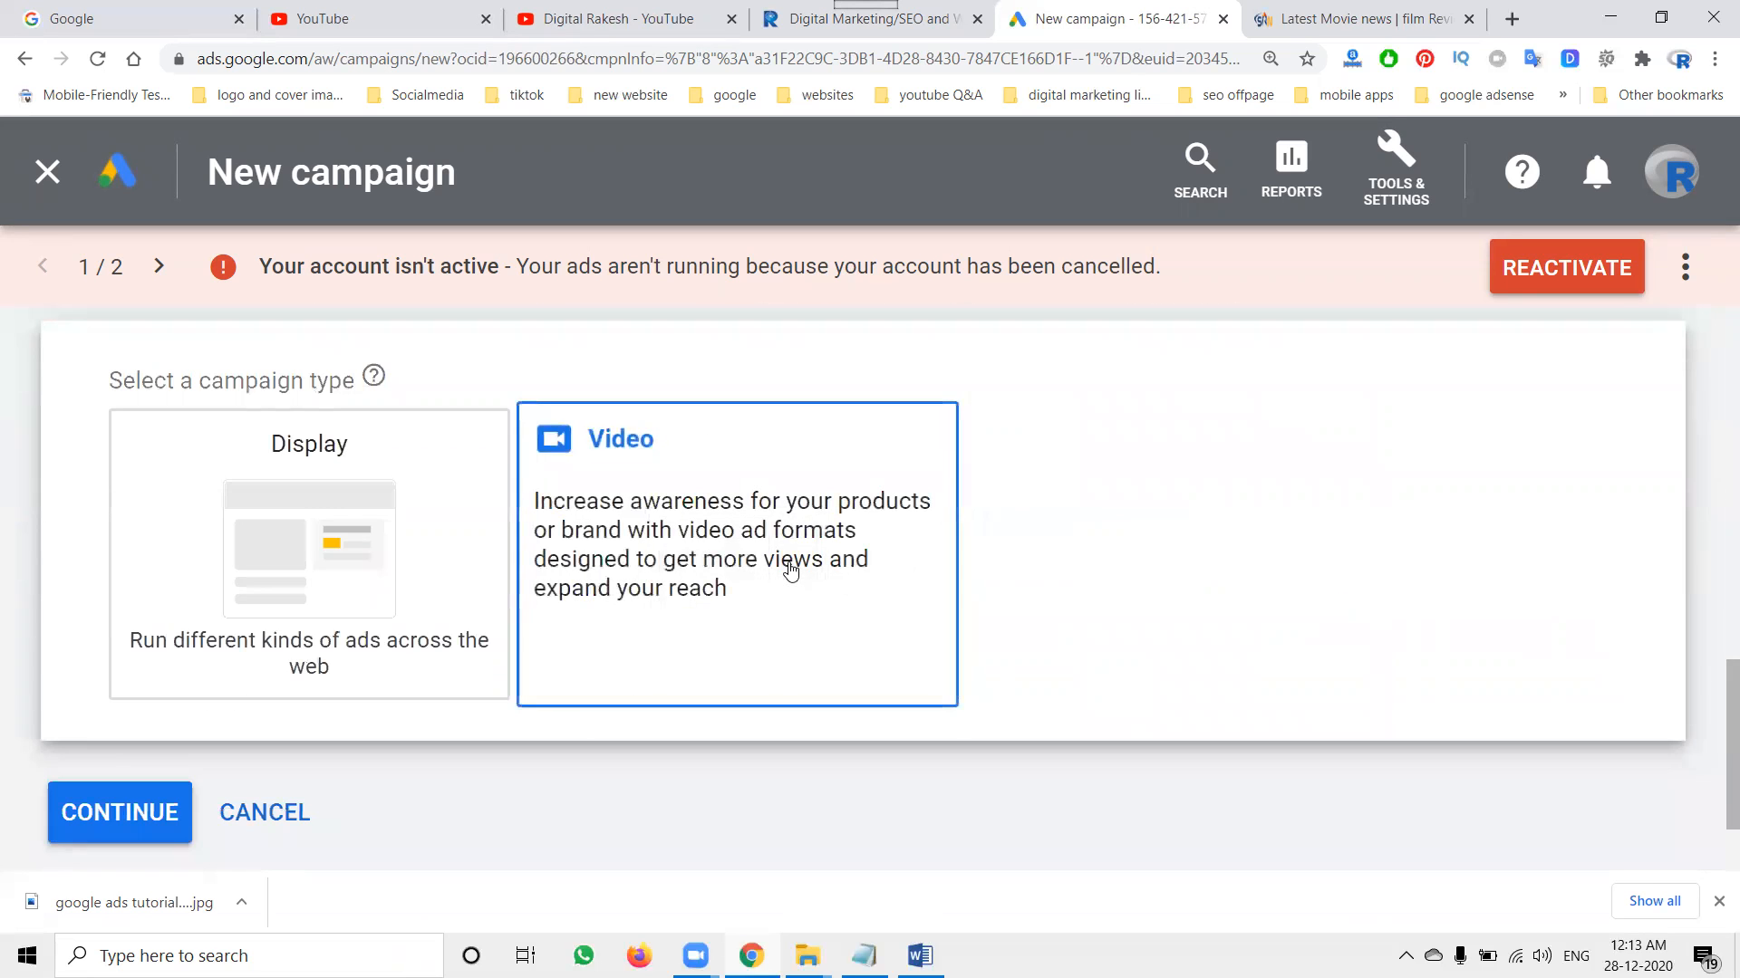
click(695, 537)
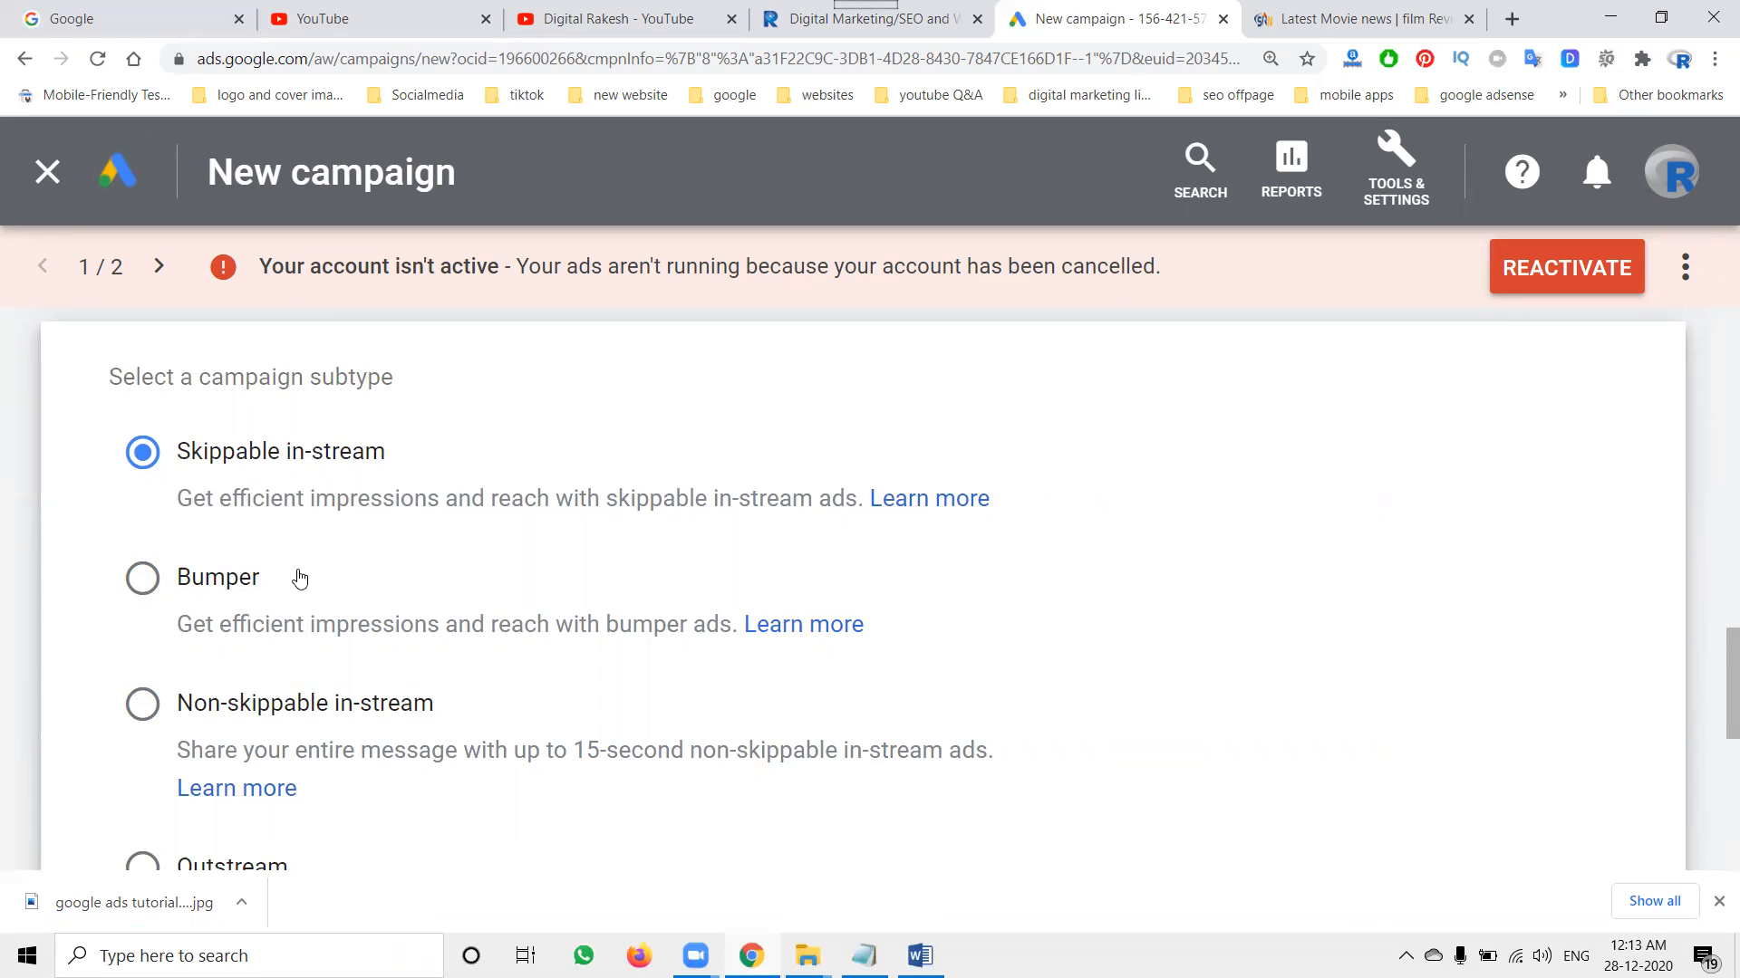
Step: Review the video campaign subtypes from Skippable in-stream to Ad sequence, and continue to the campaign settings with Skippable in-stream
scroll(313, 698, down, 2)
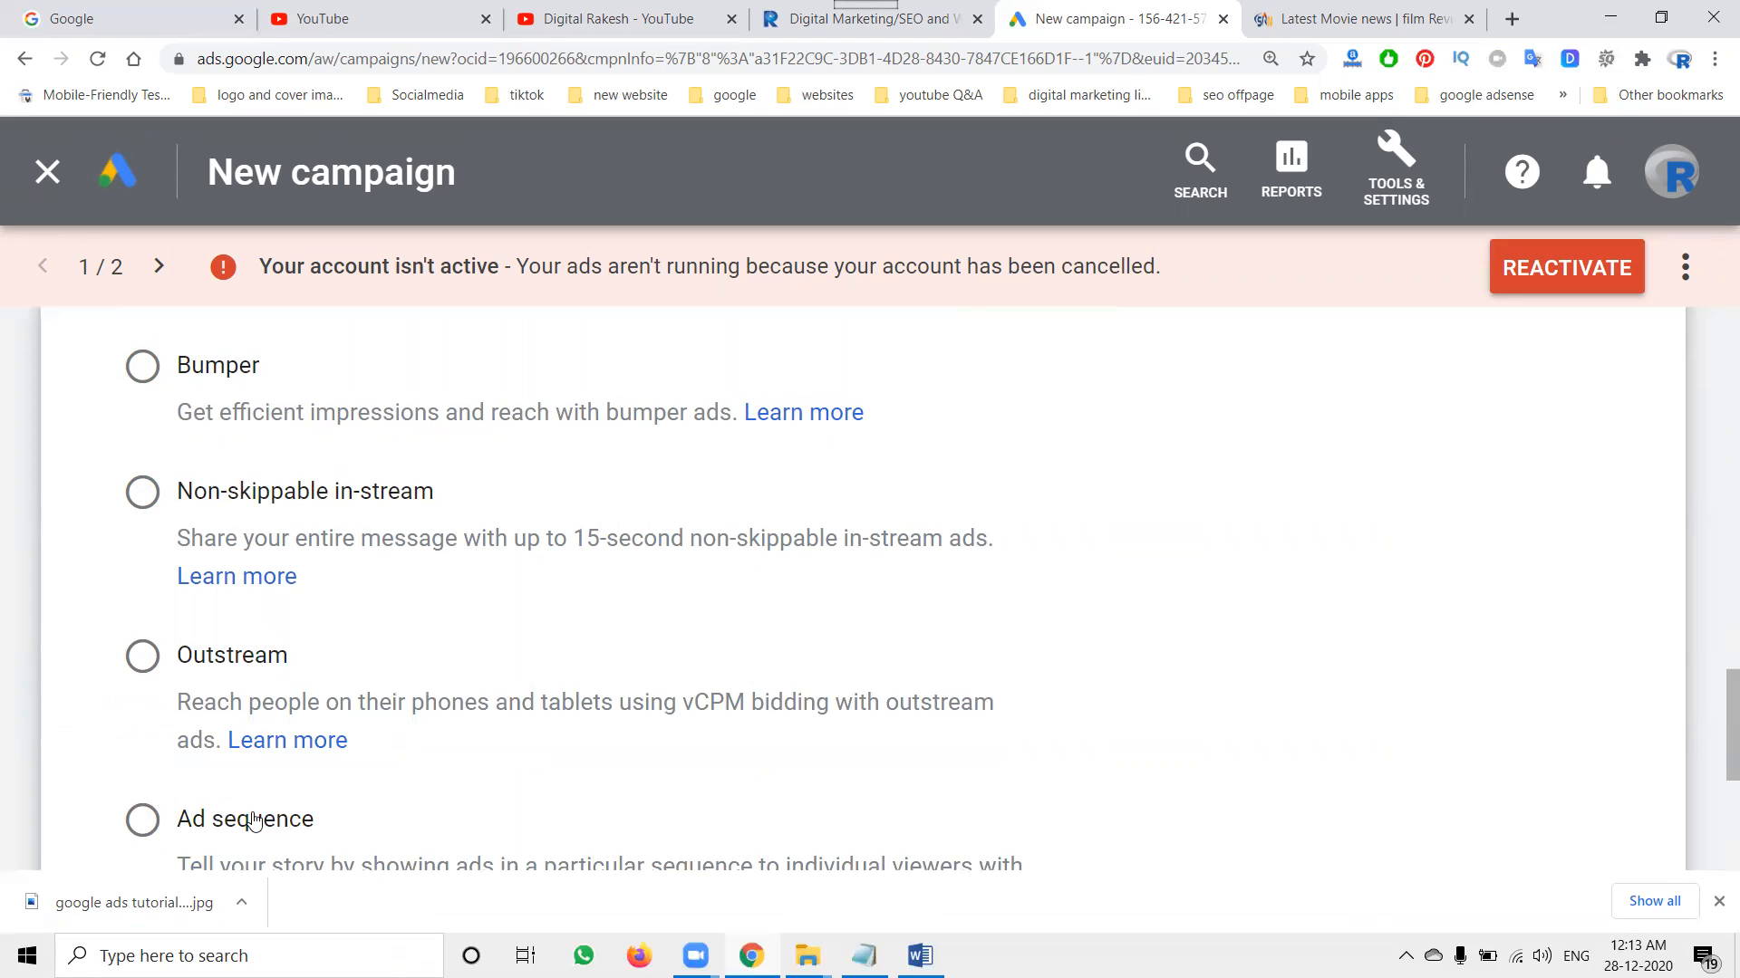
scroll(424, 725, up, 2)
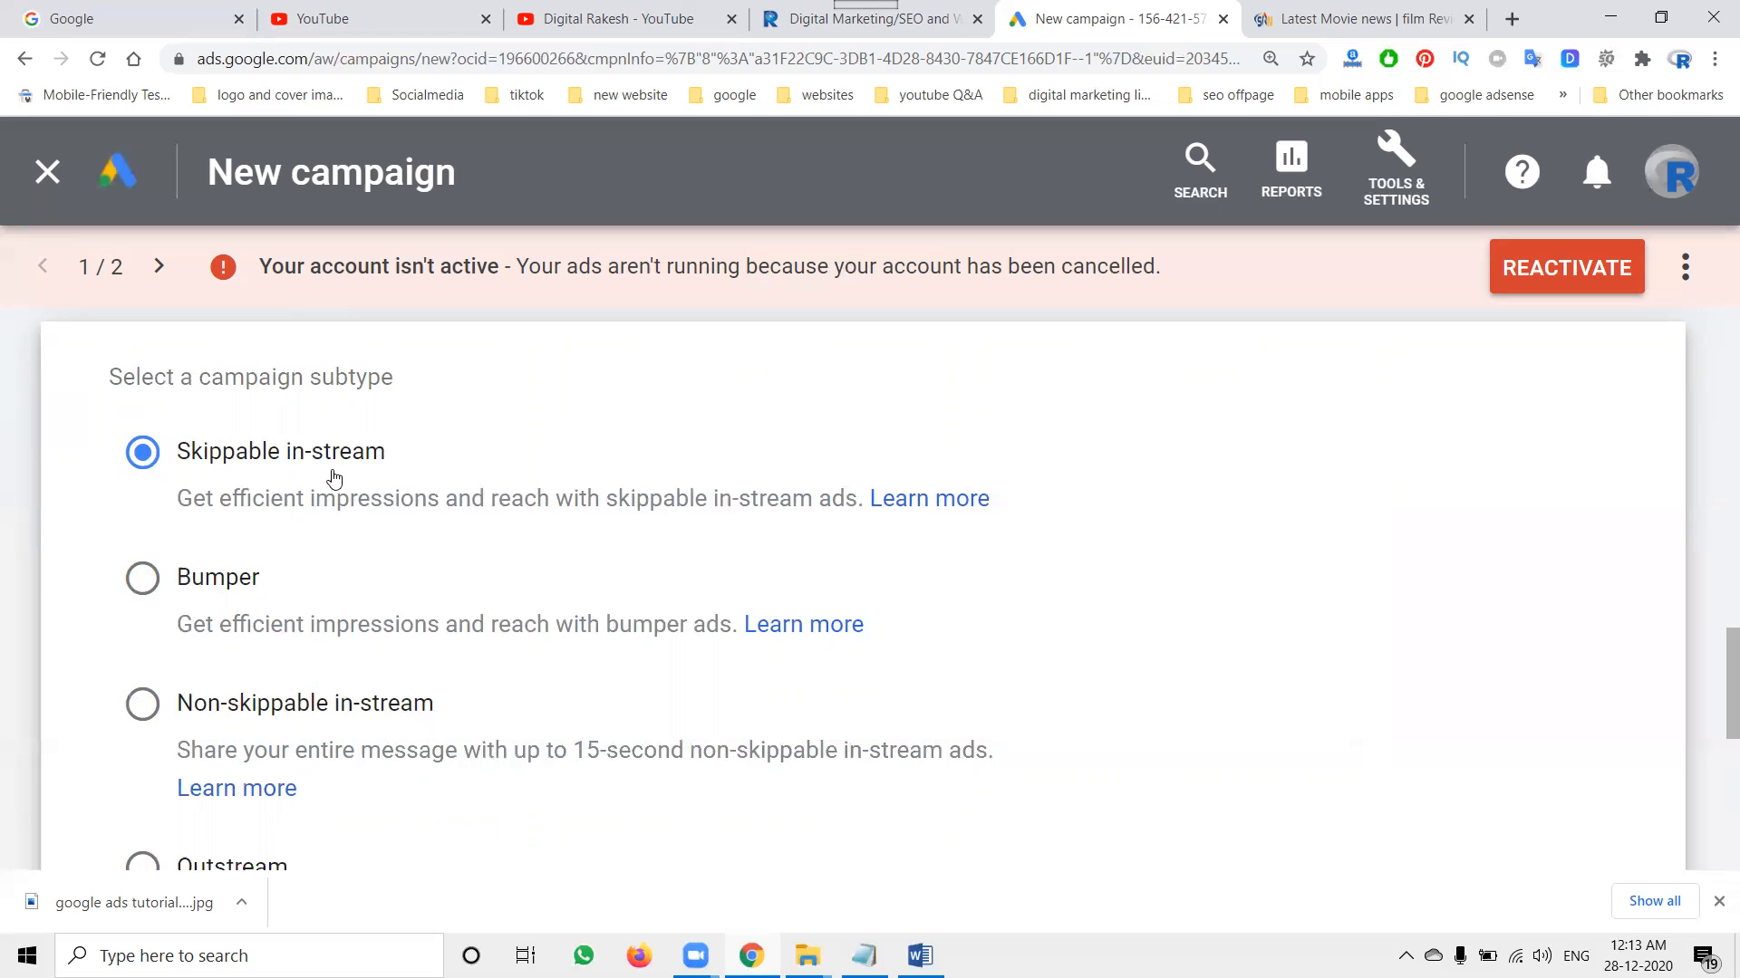
scroll(371, 560, down, 2)
scroll(371, 560, down, 2)
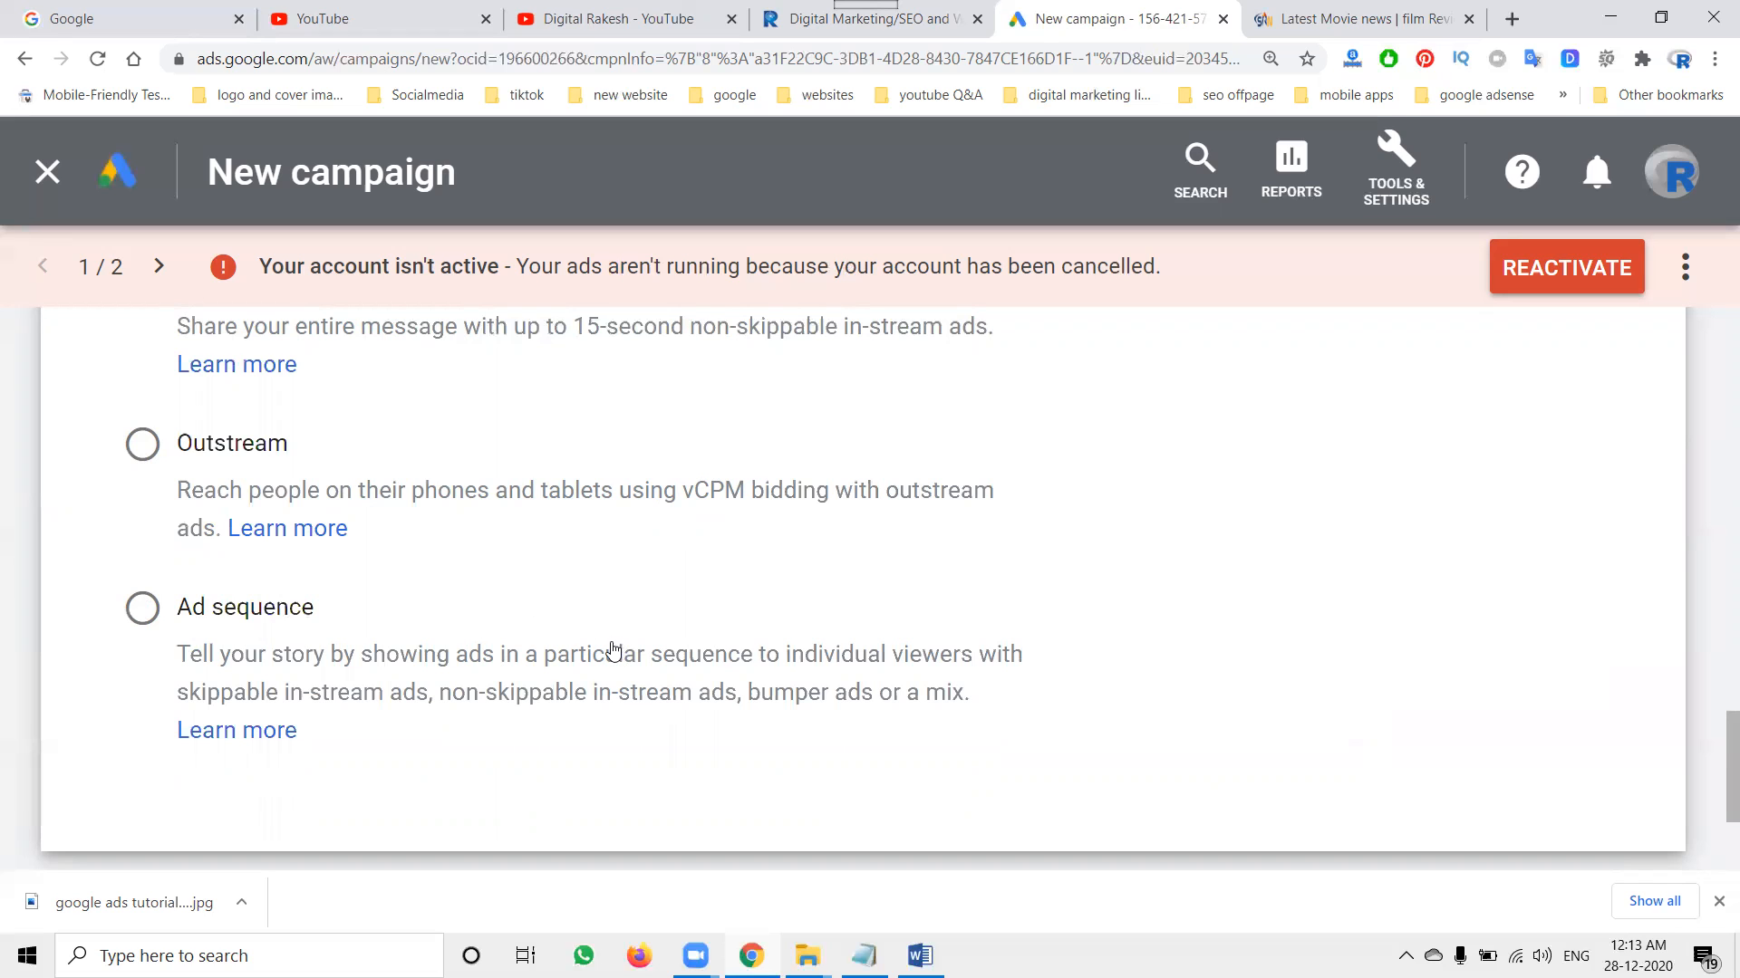
scroll(612, 649, up, 5)
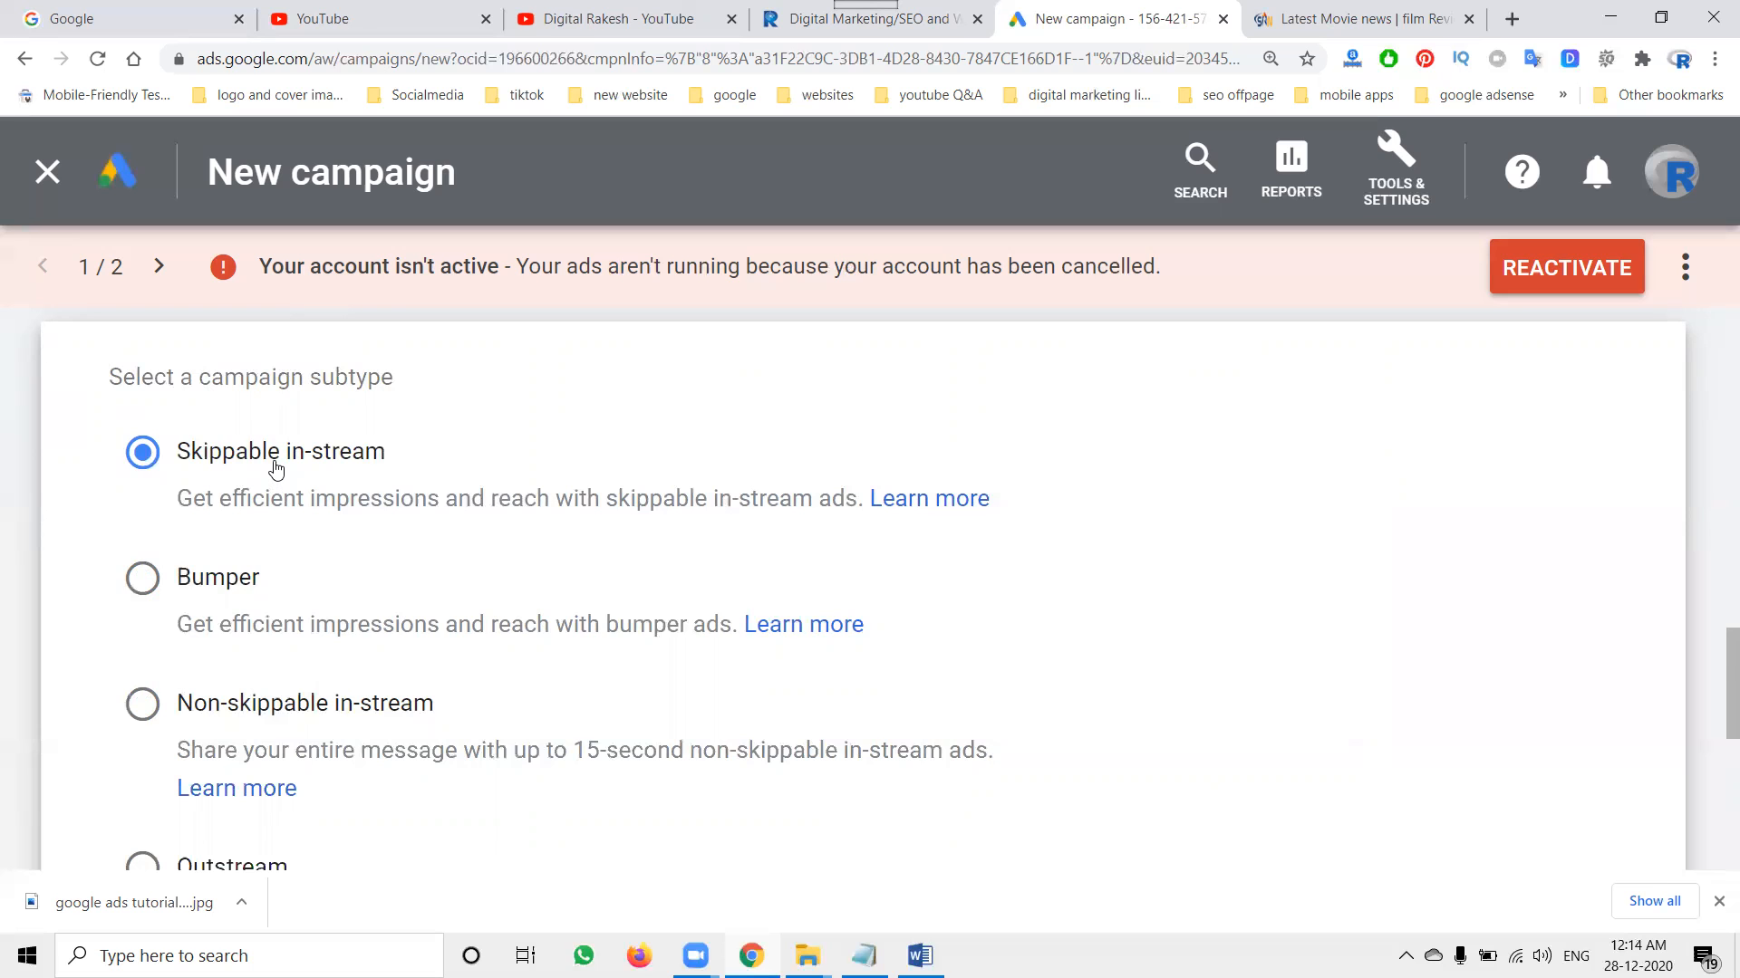
scroll(276, 470, down, 10)
click(159, 677)
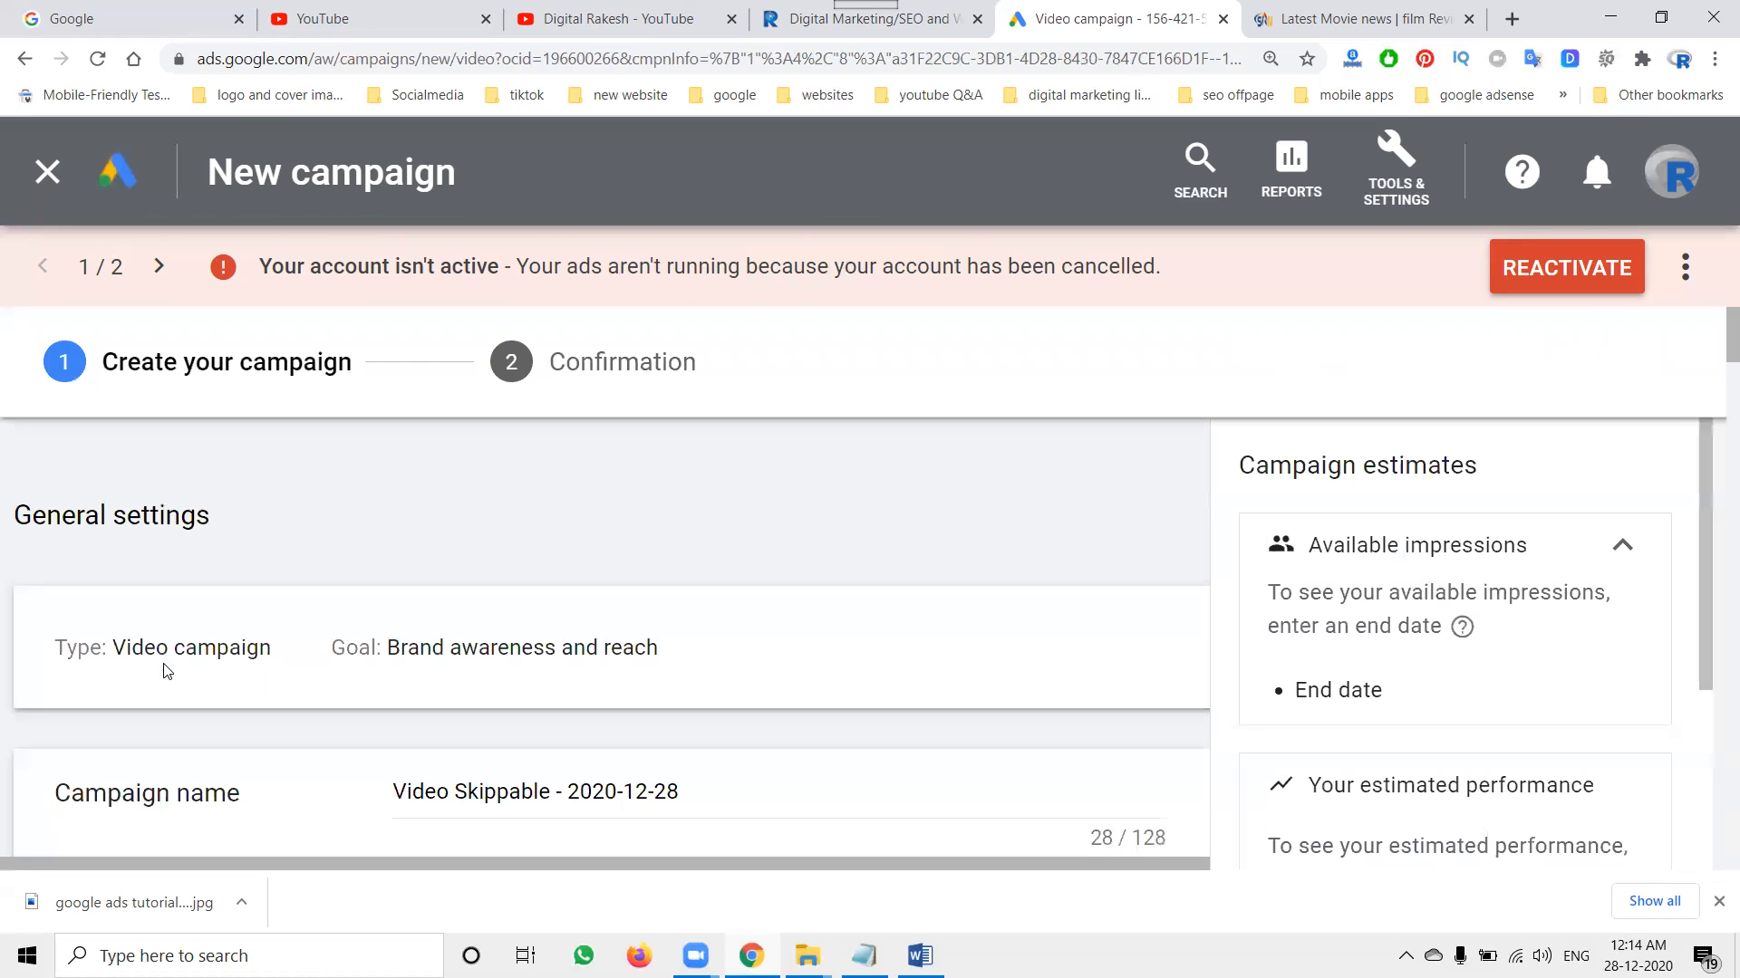
Step: Add the prefix "DR" to the beginning of the video campaign's name
key(ctrl+minus)
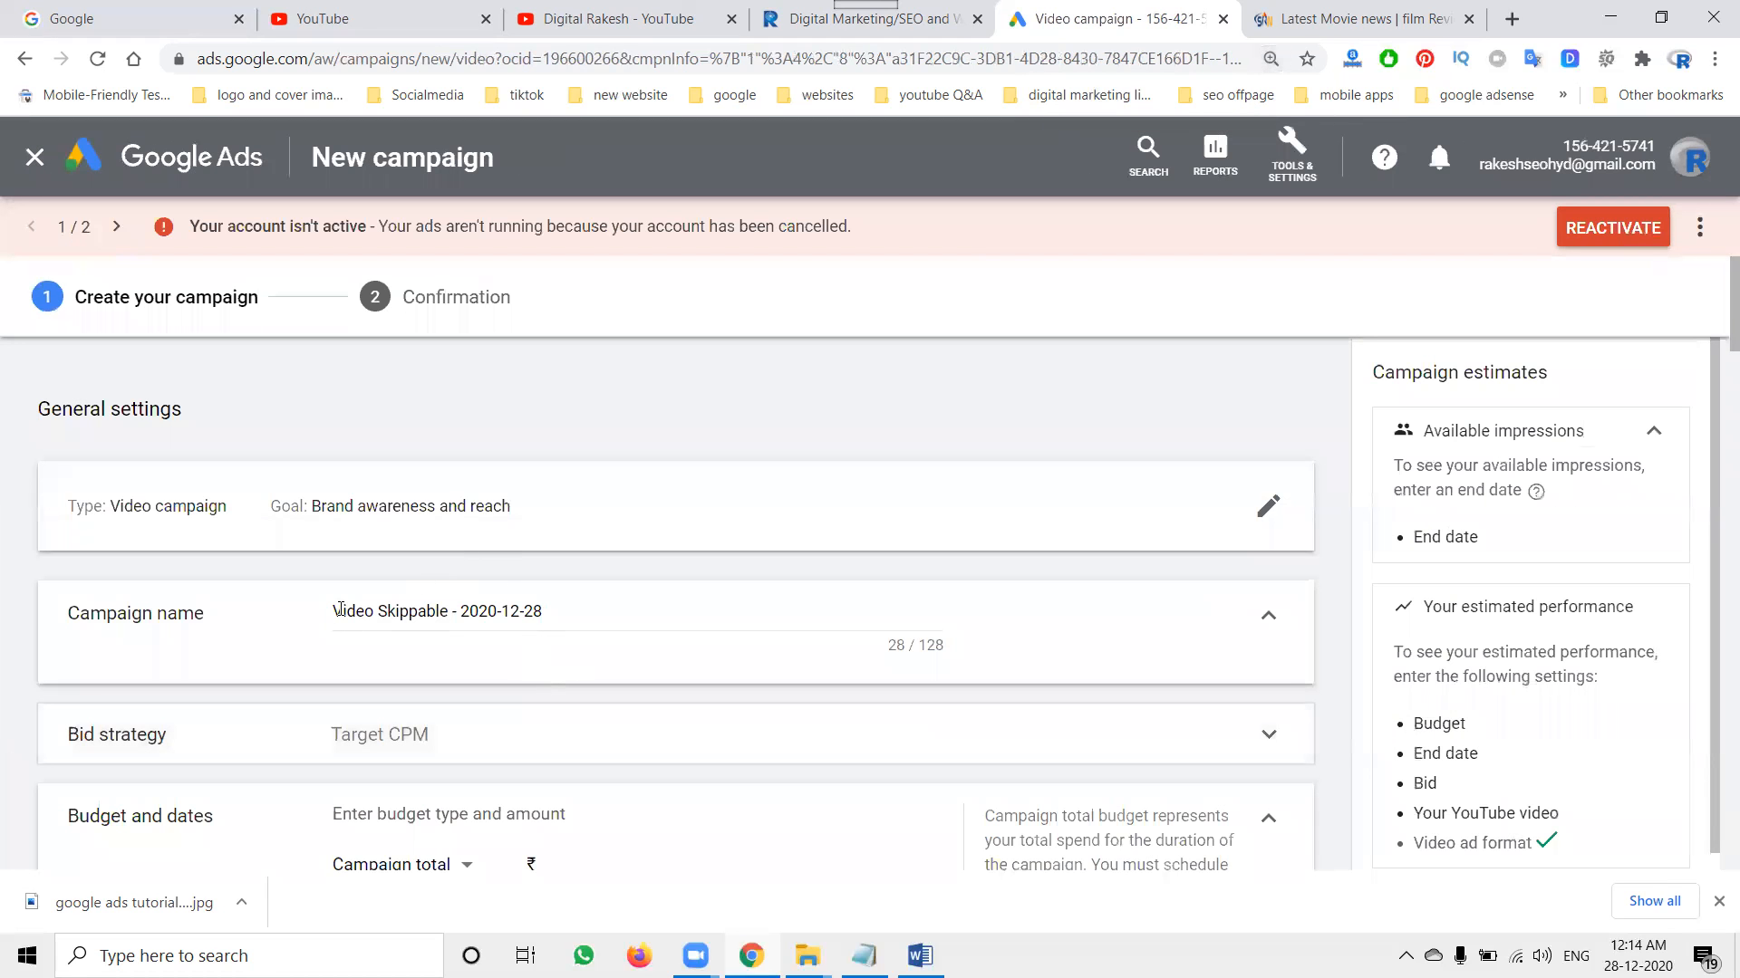
click(335, 614)
text(DR)
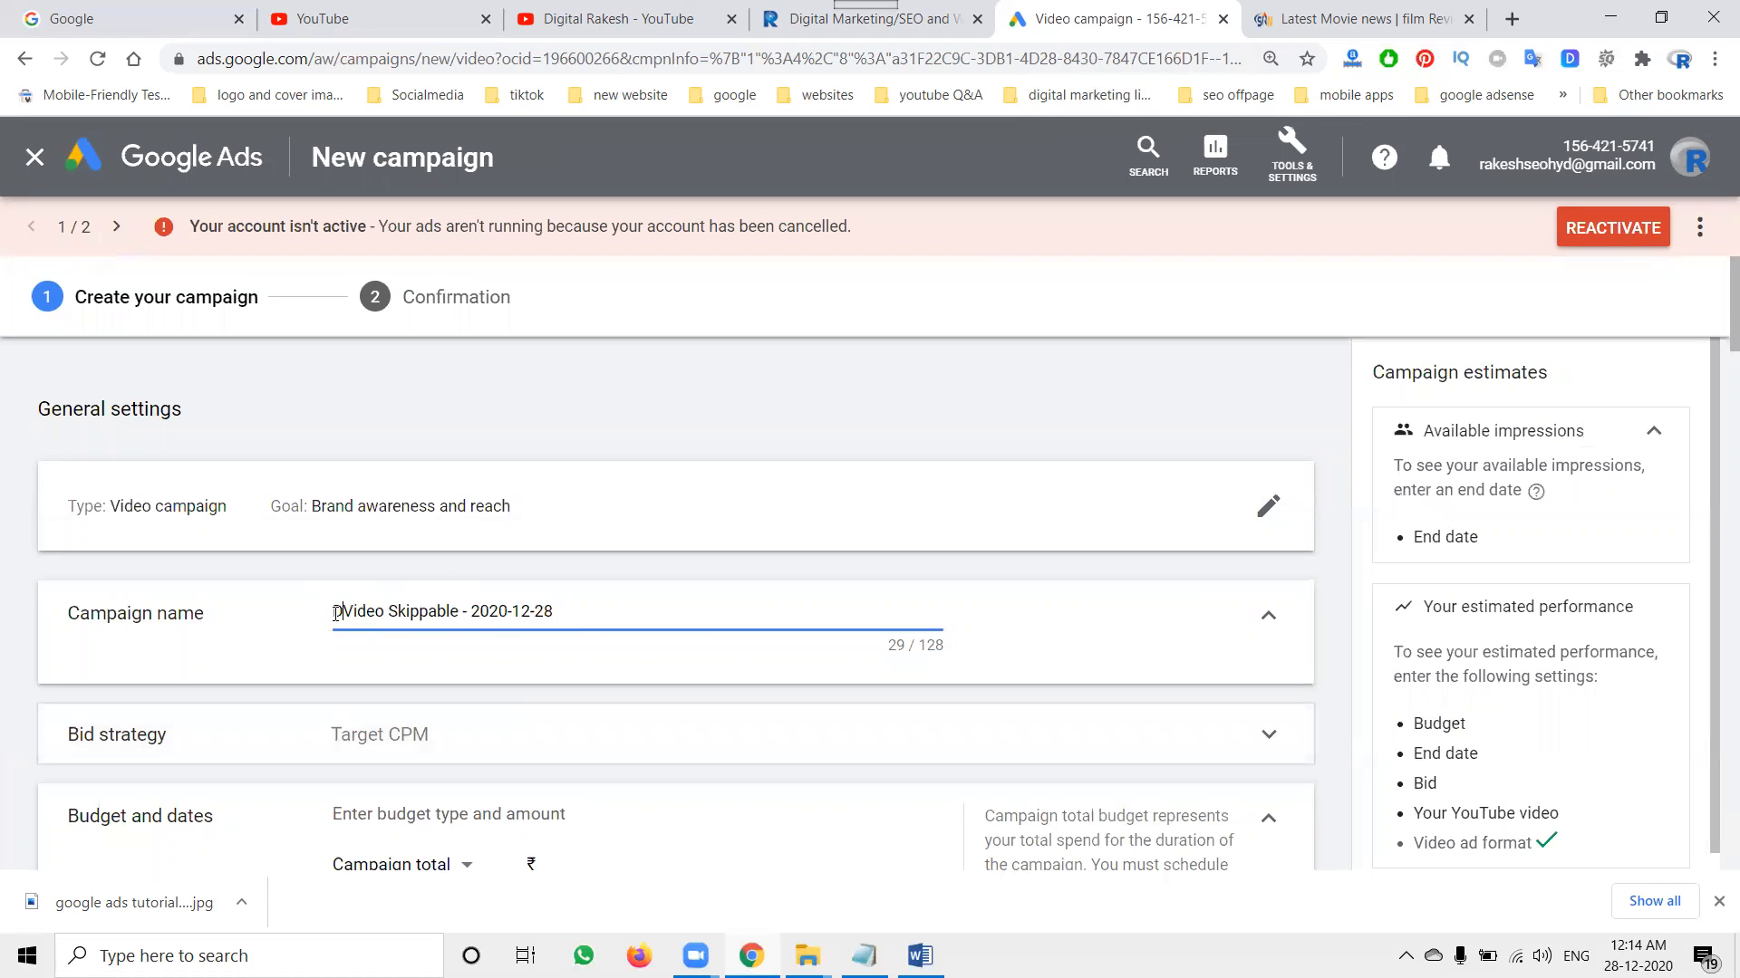
Step: Expand the bid strategy section to review the Target CPM details, and collapse it again
scroll(417, 607, down, 2)
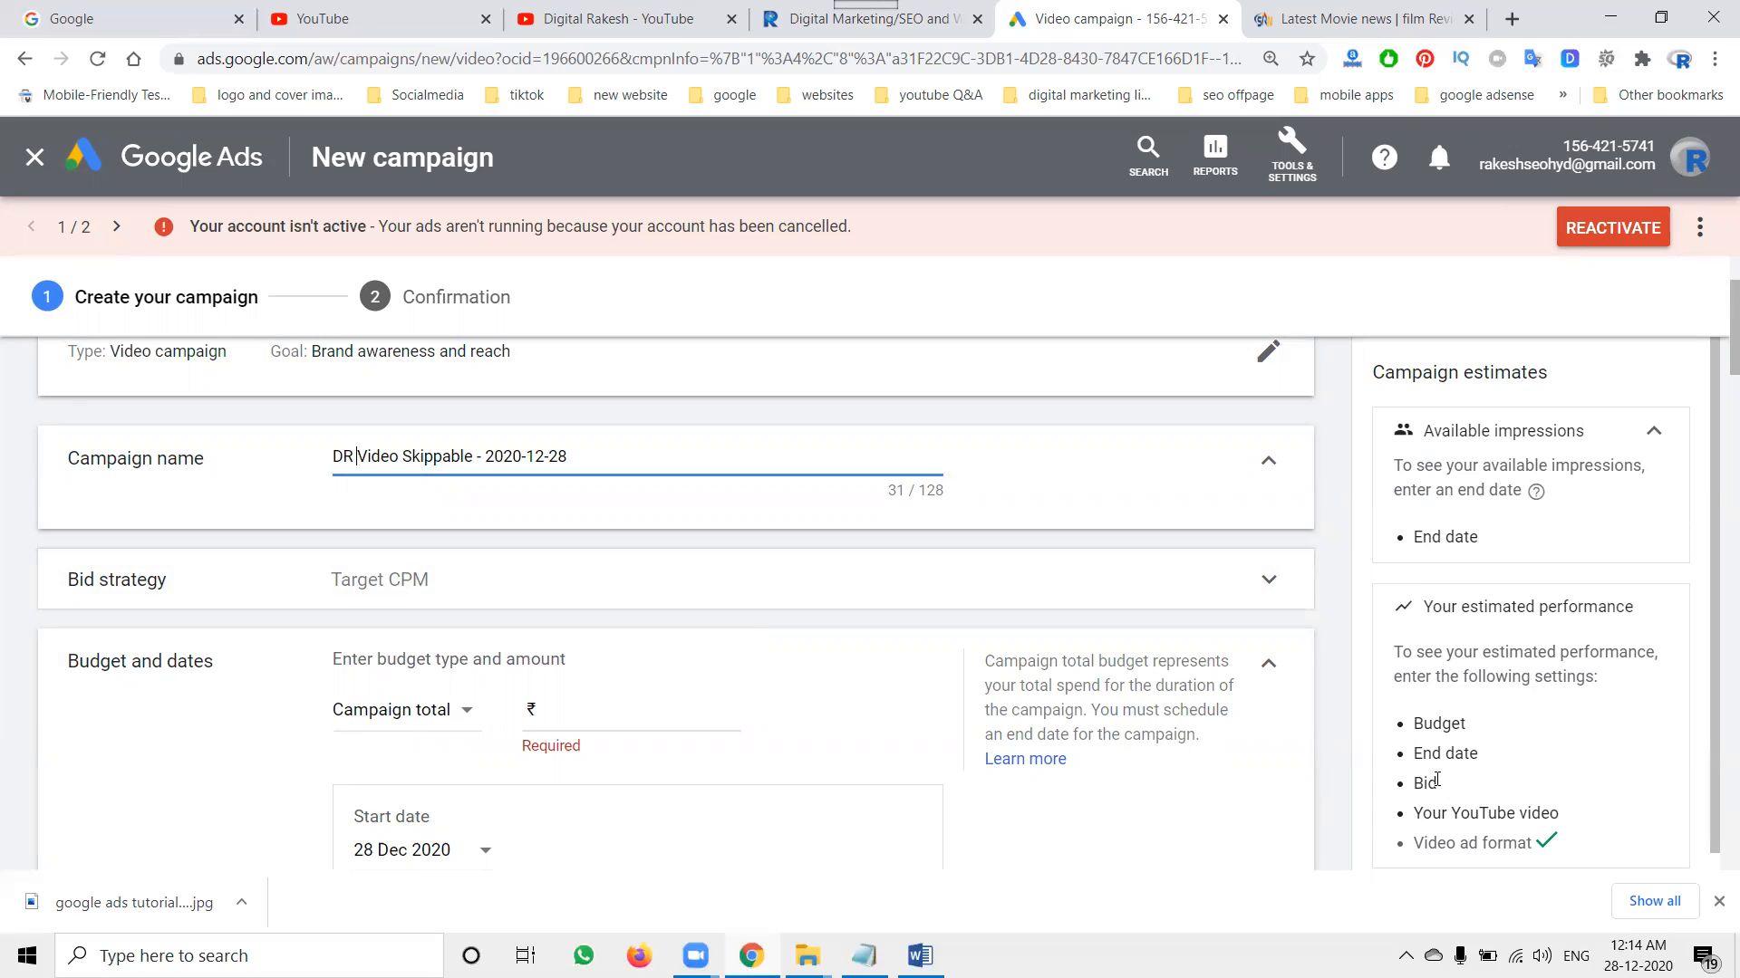
click(435, 594)
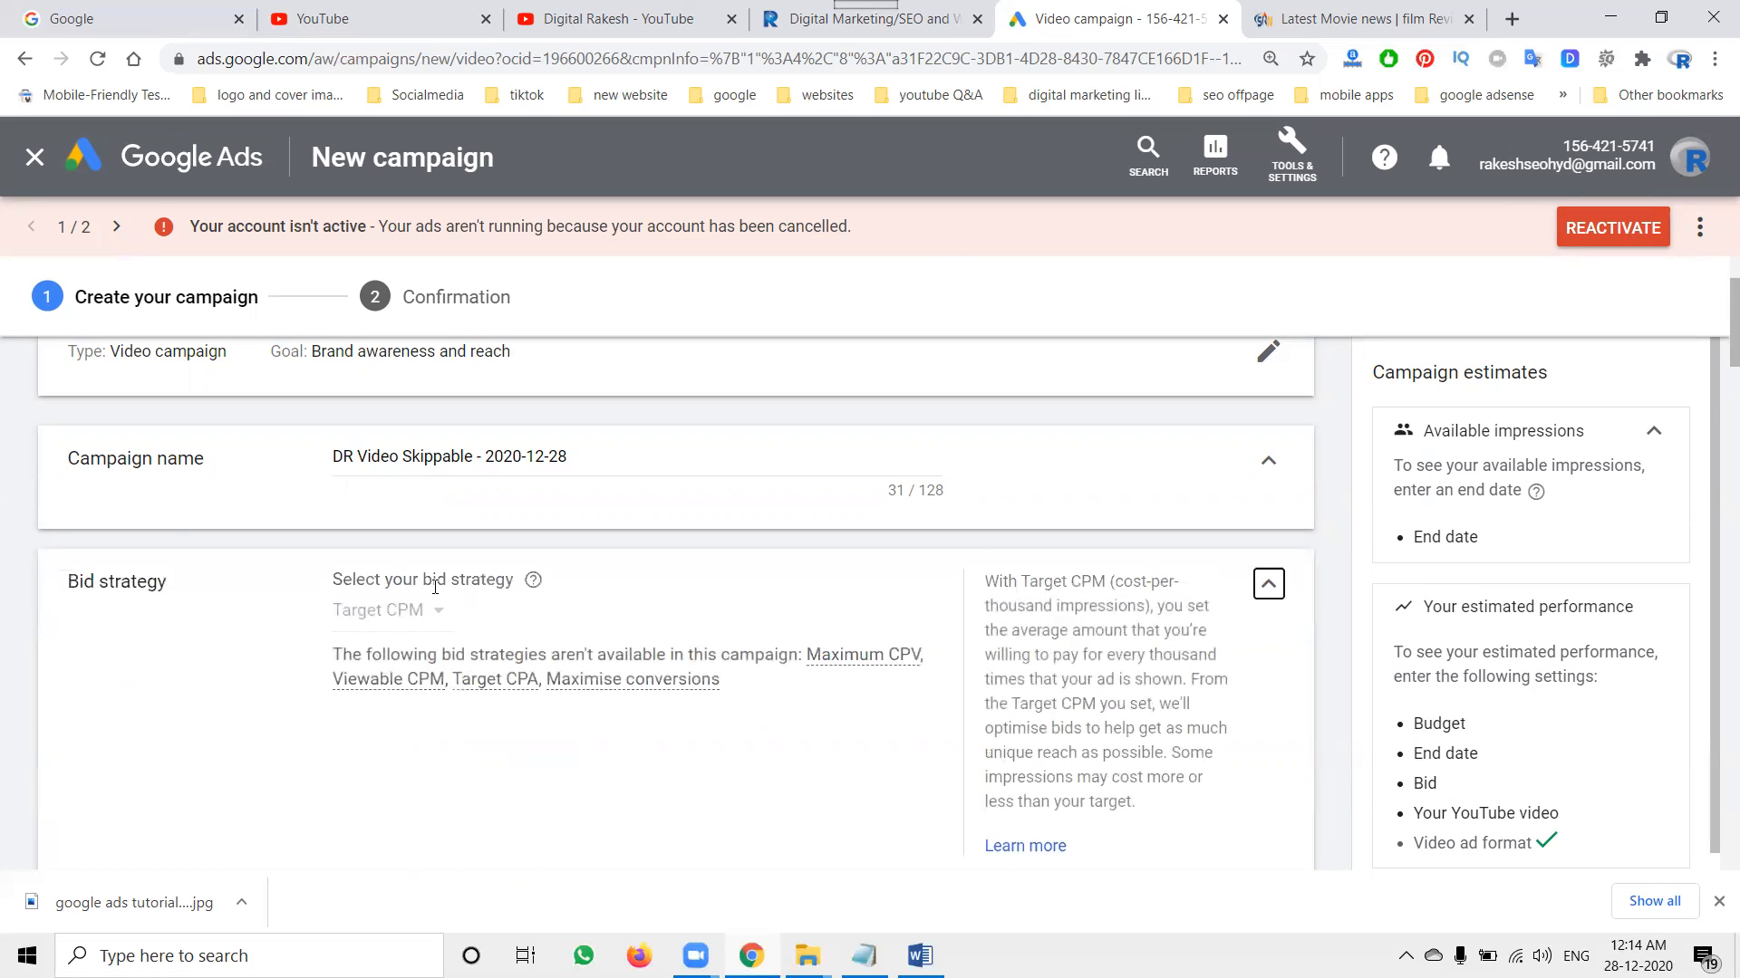
click(1275, 593)
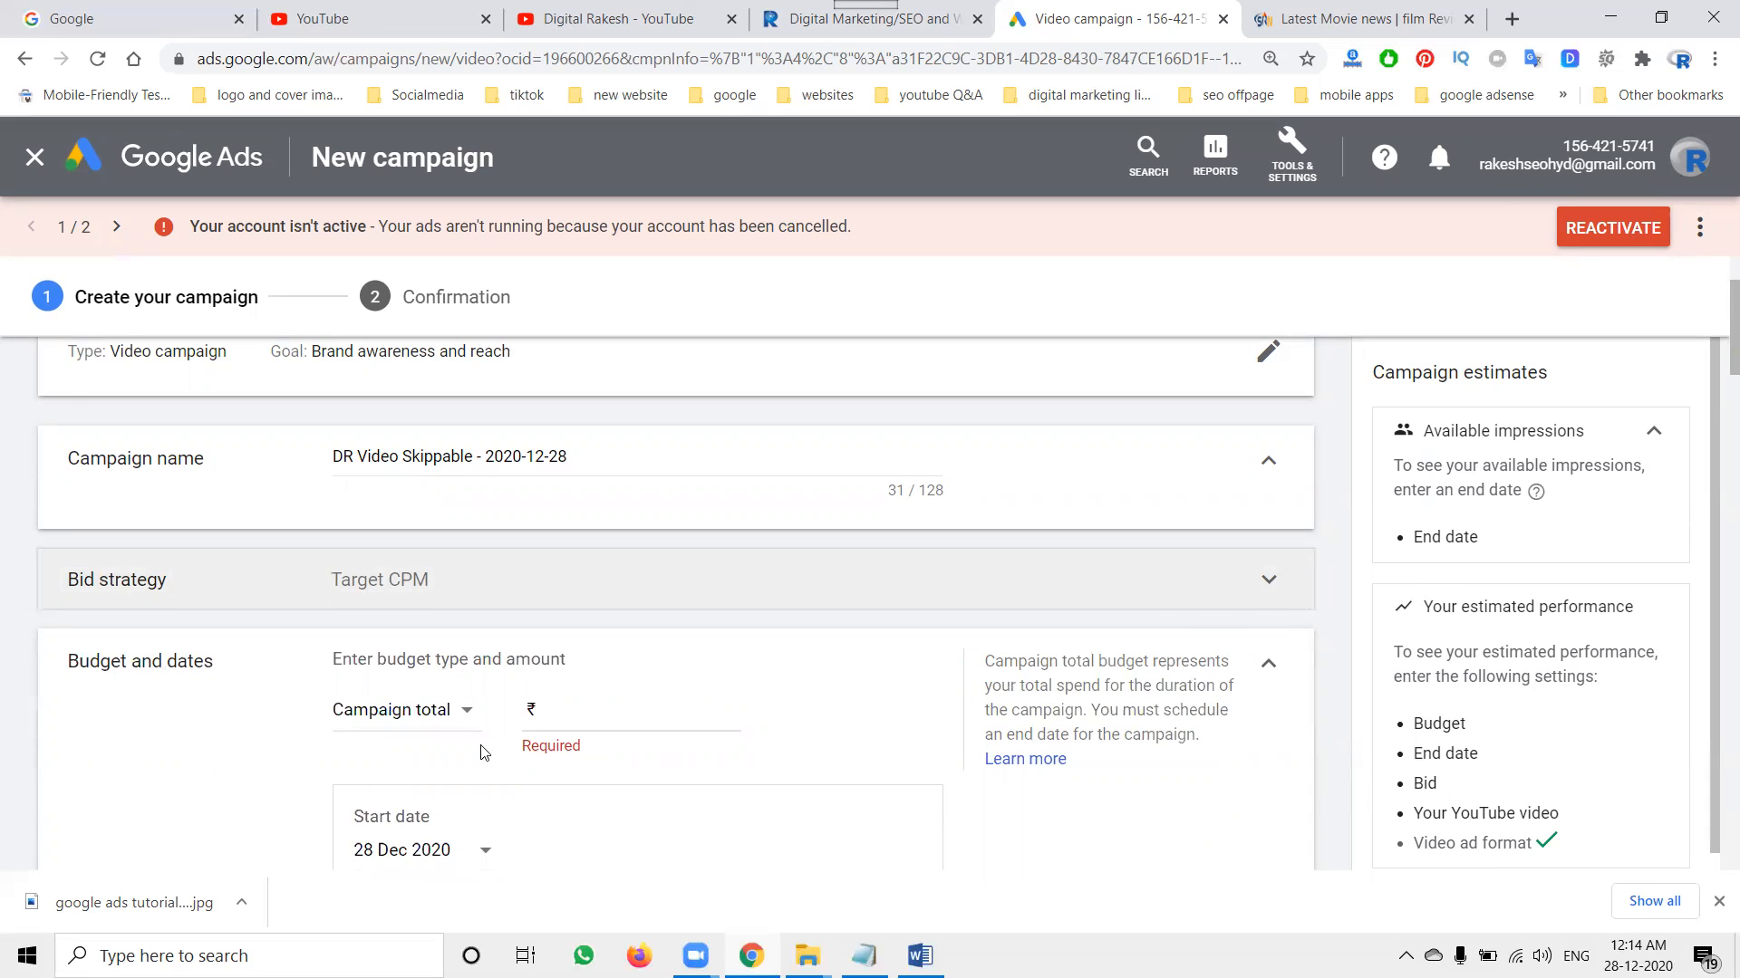
Step: Set the campaign budget type to Daily and enter an amount of ₹400
click(461, 721)
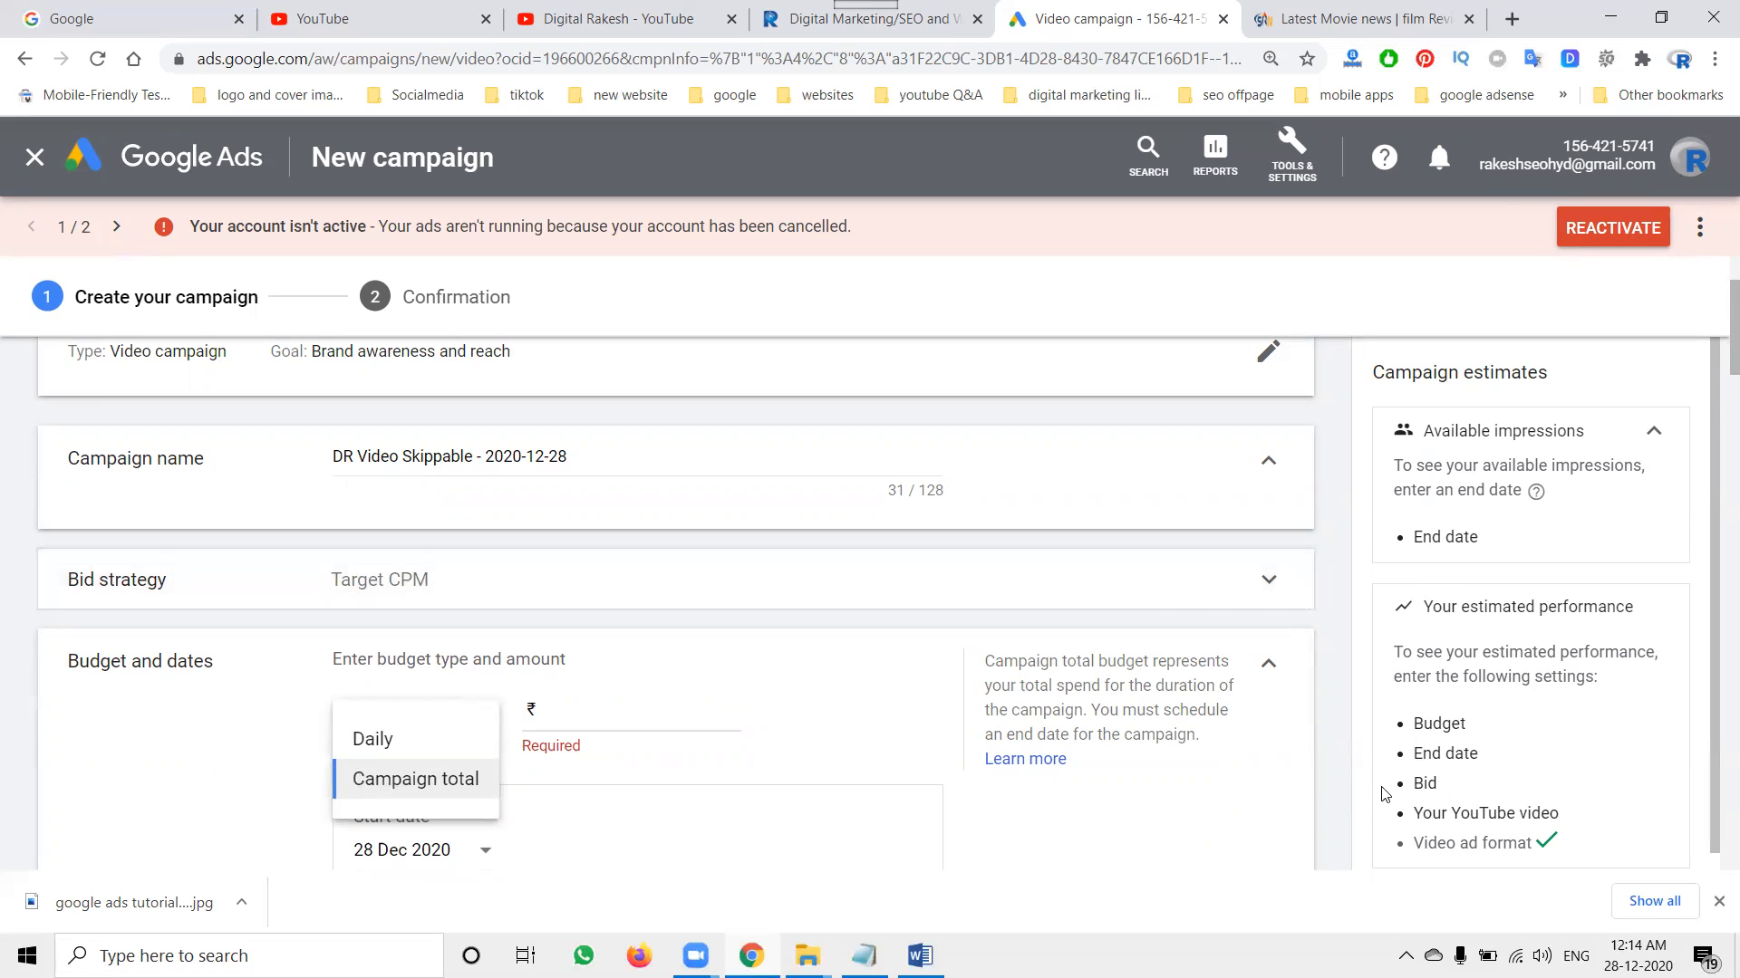
click(371, 734)
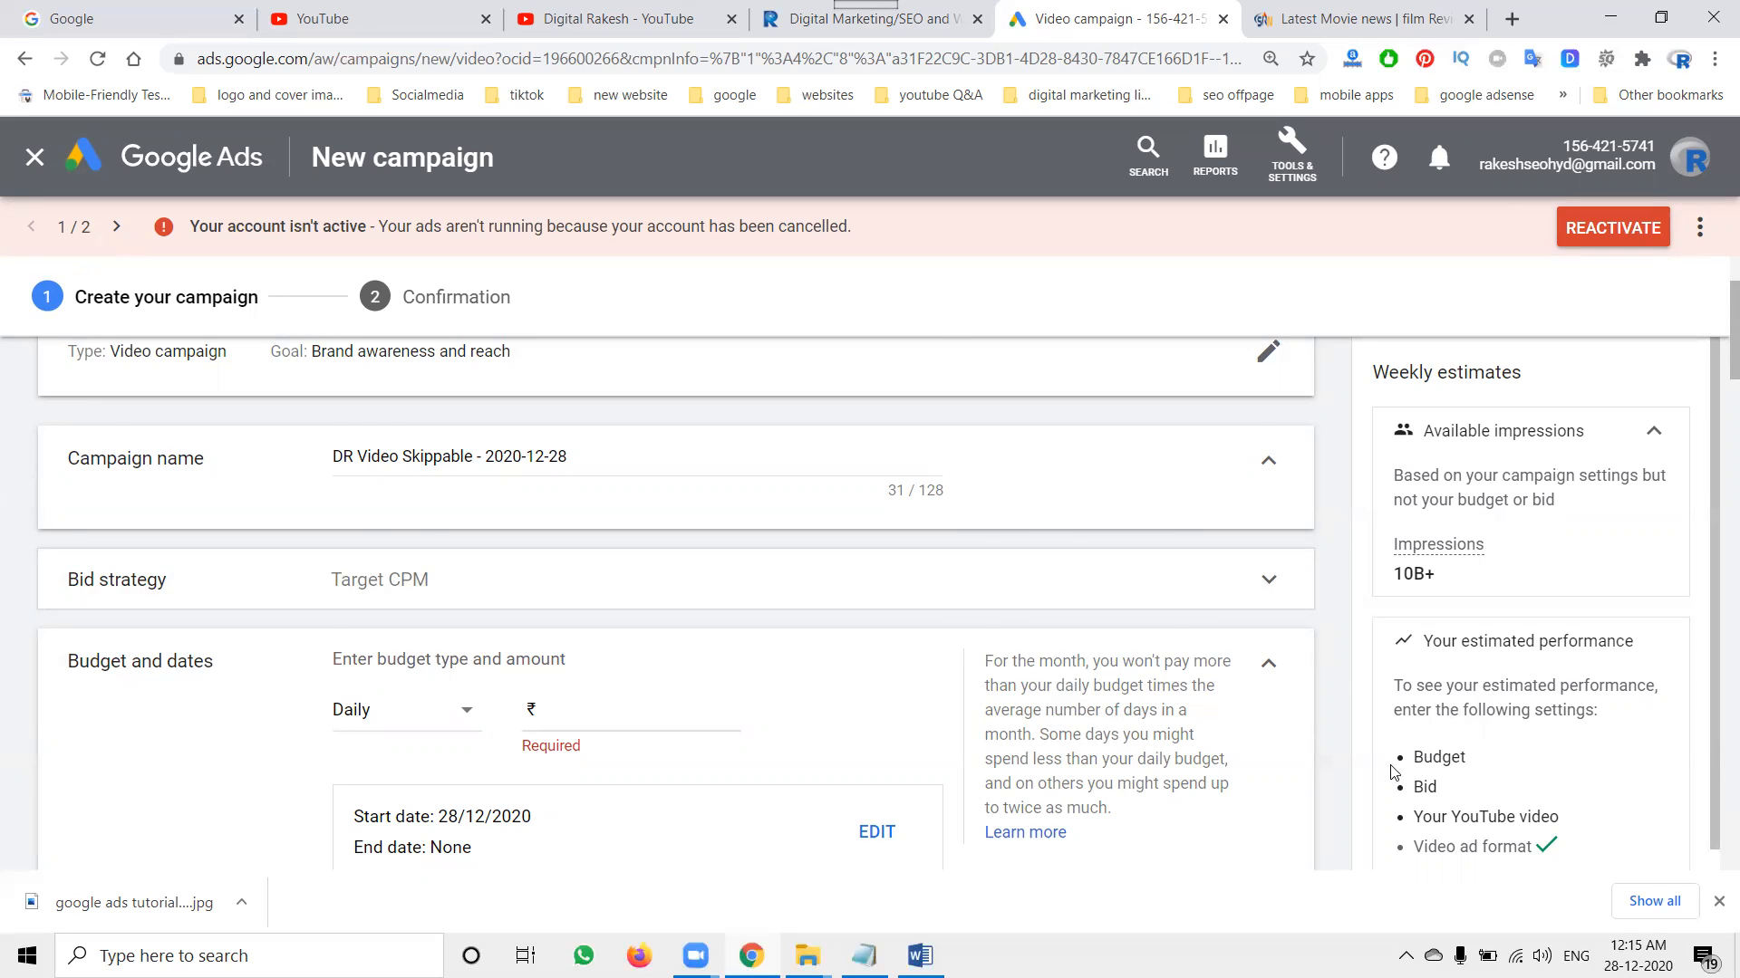
scroll(1287, 770, down, 2)
click(610, 560)
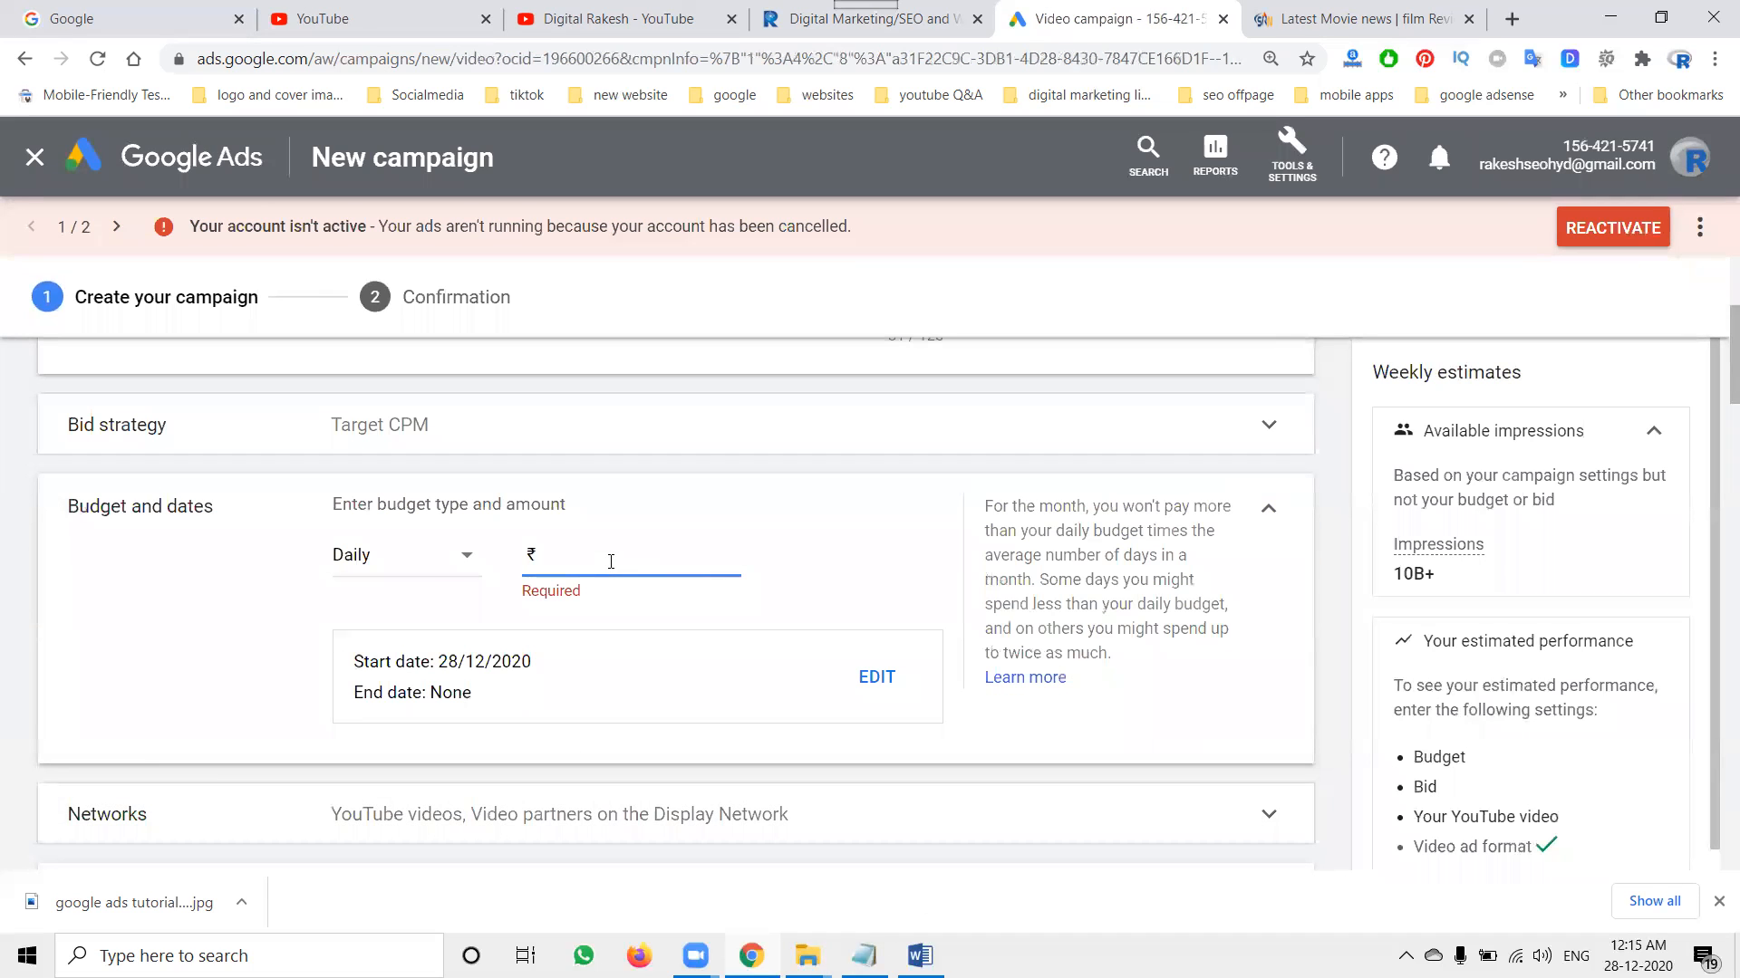
text(400)
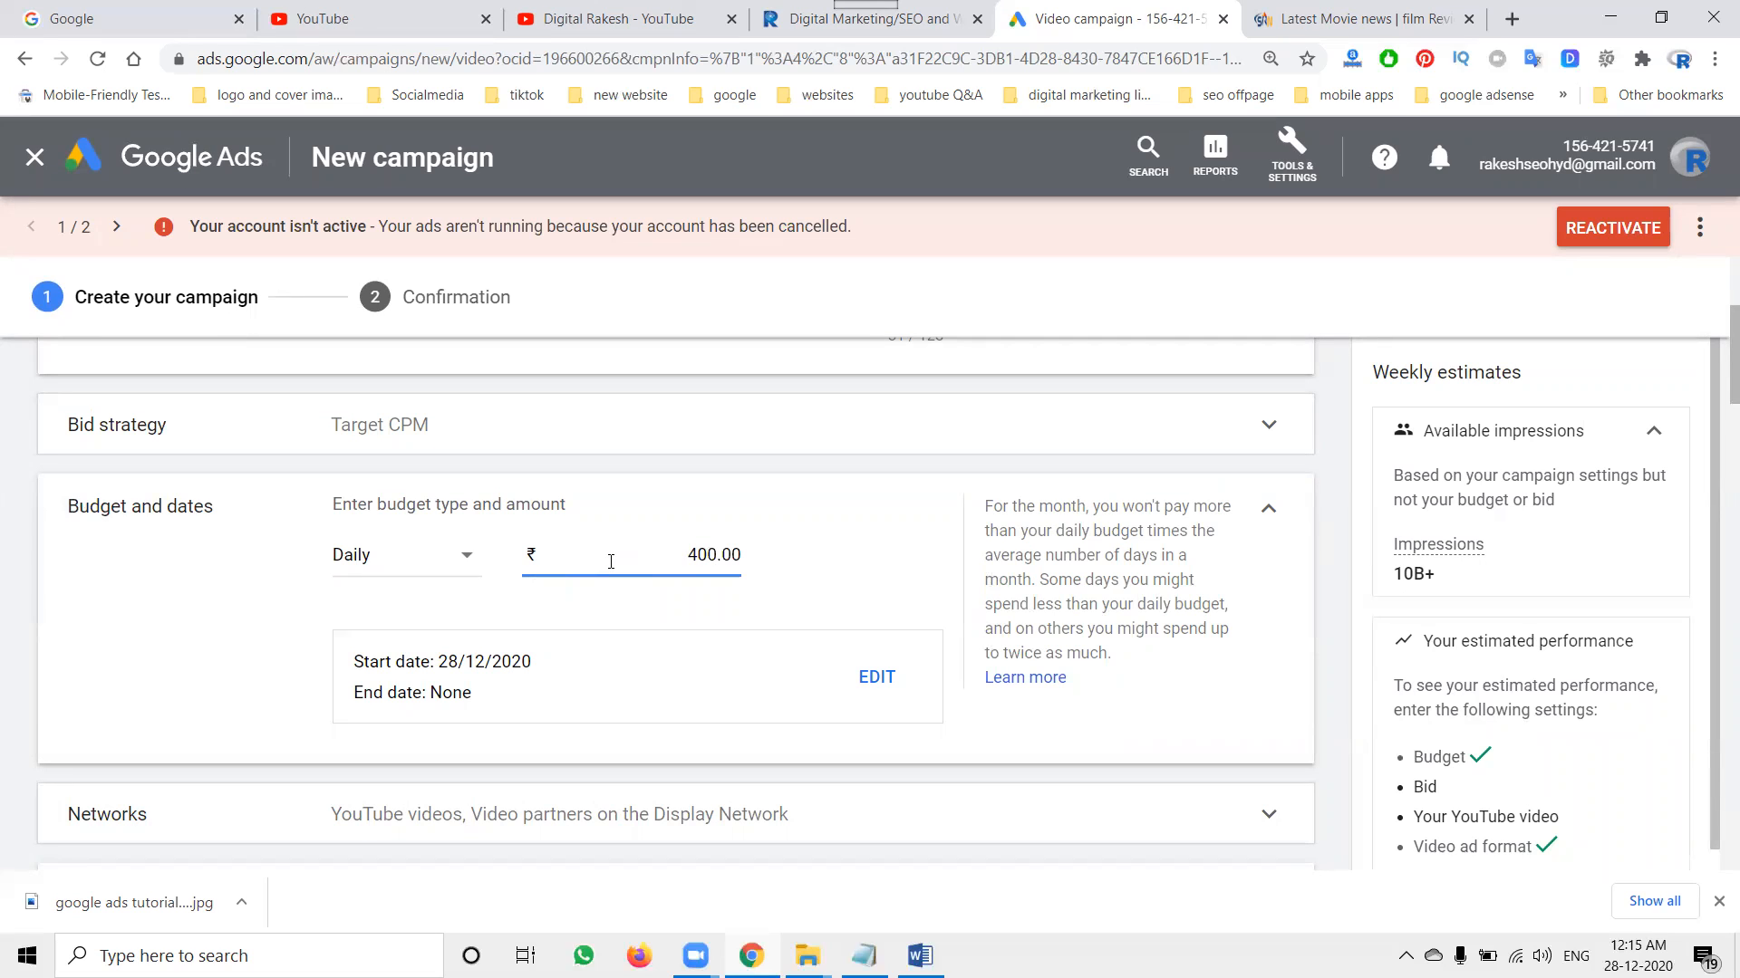
Step: Change the daily budget amount to ₹500.00
click(842, 566)
click(720, 554)
double_click(694, 555)
key(BackSpace)
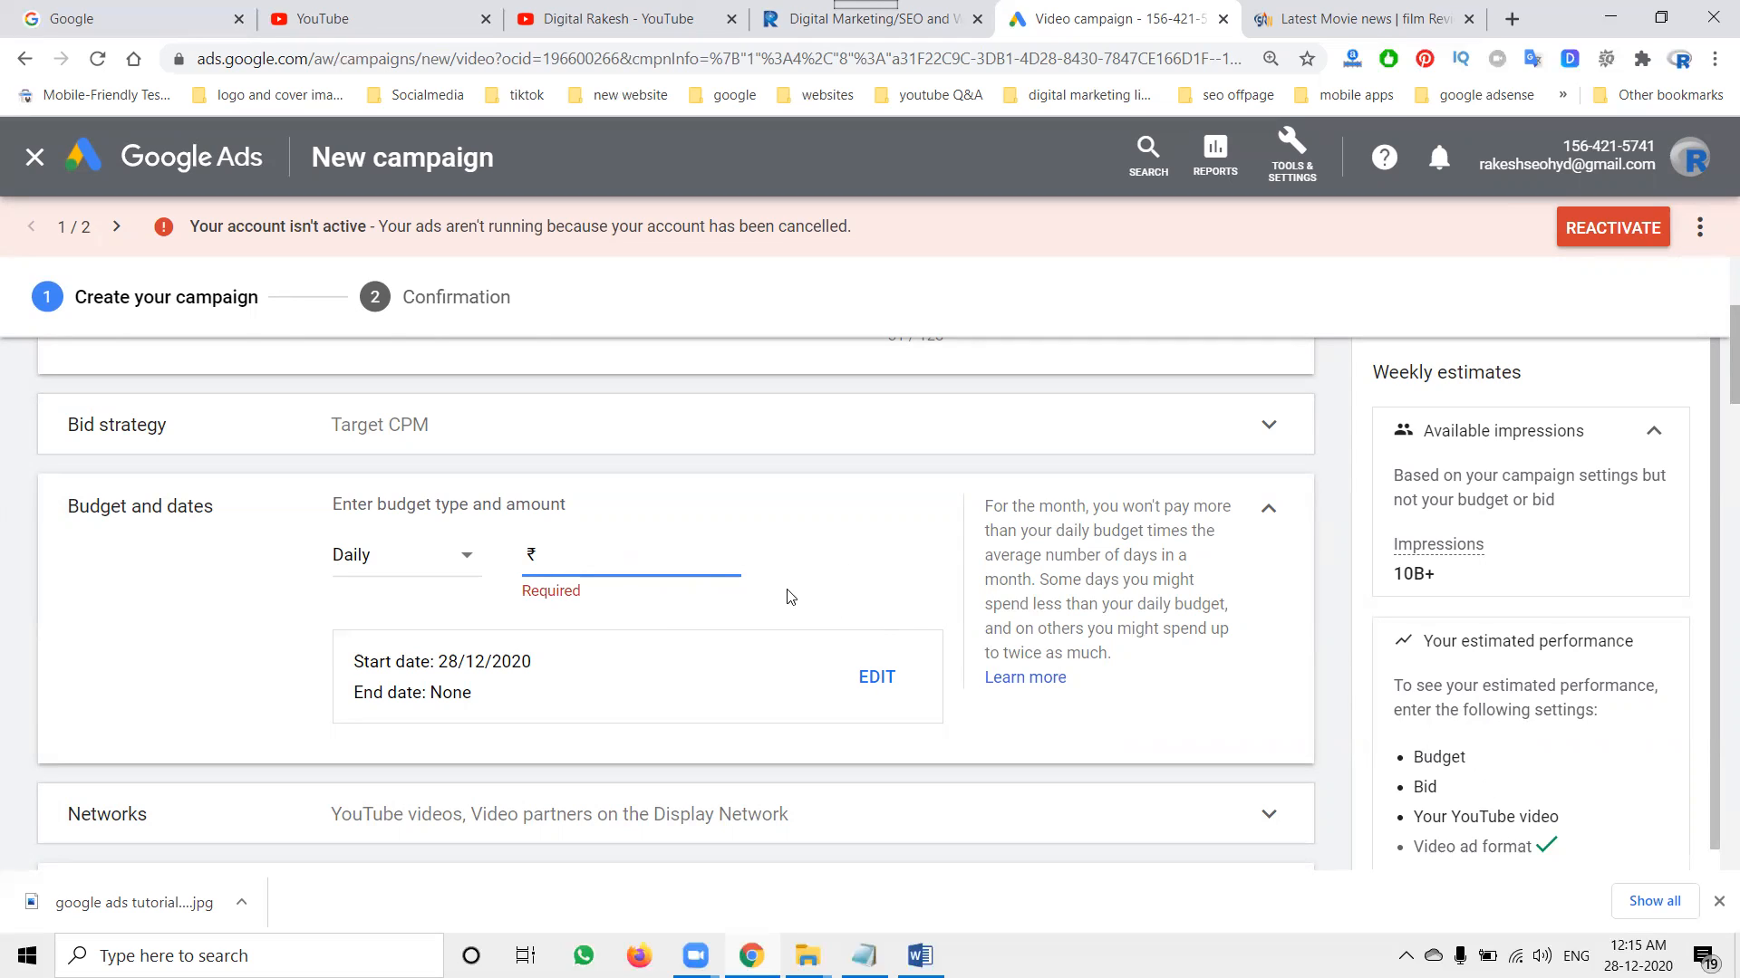
text(500.00)
click(826, 532)
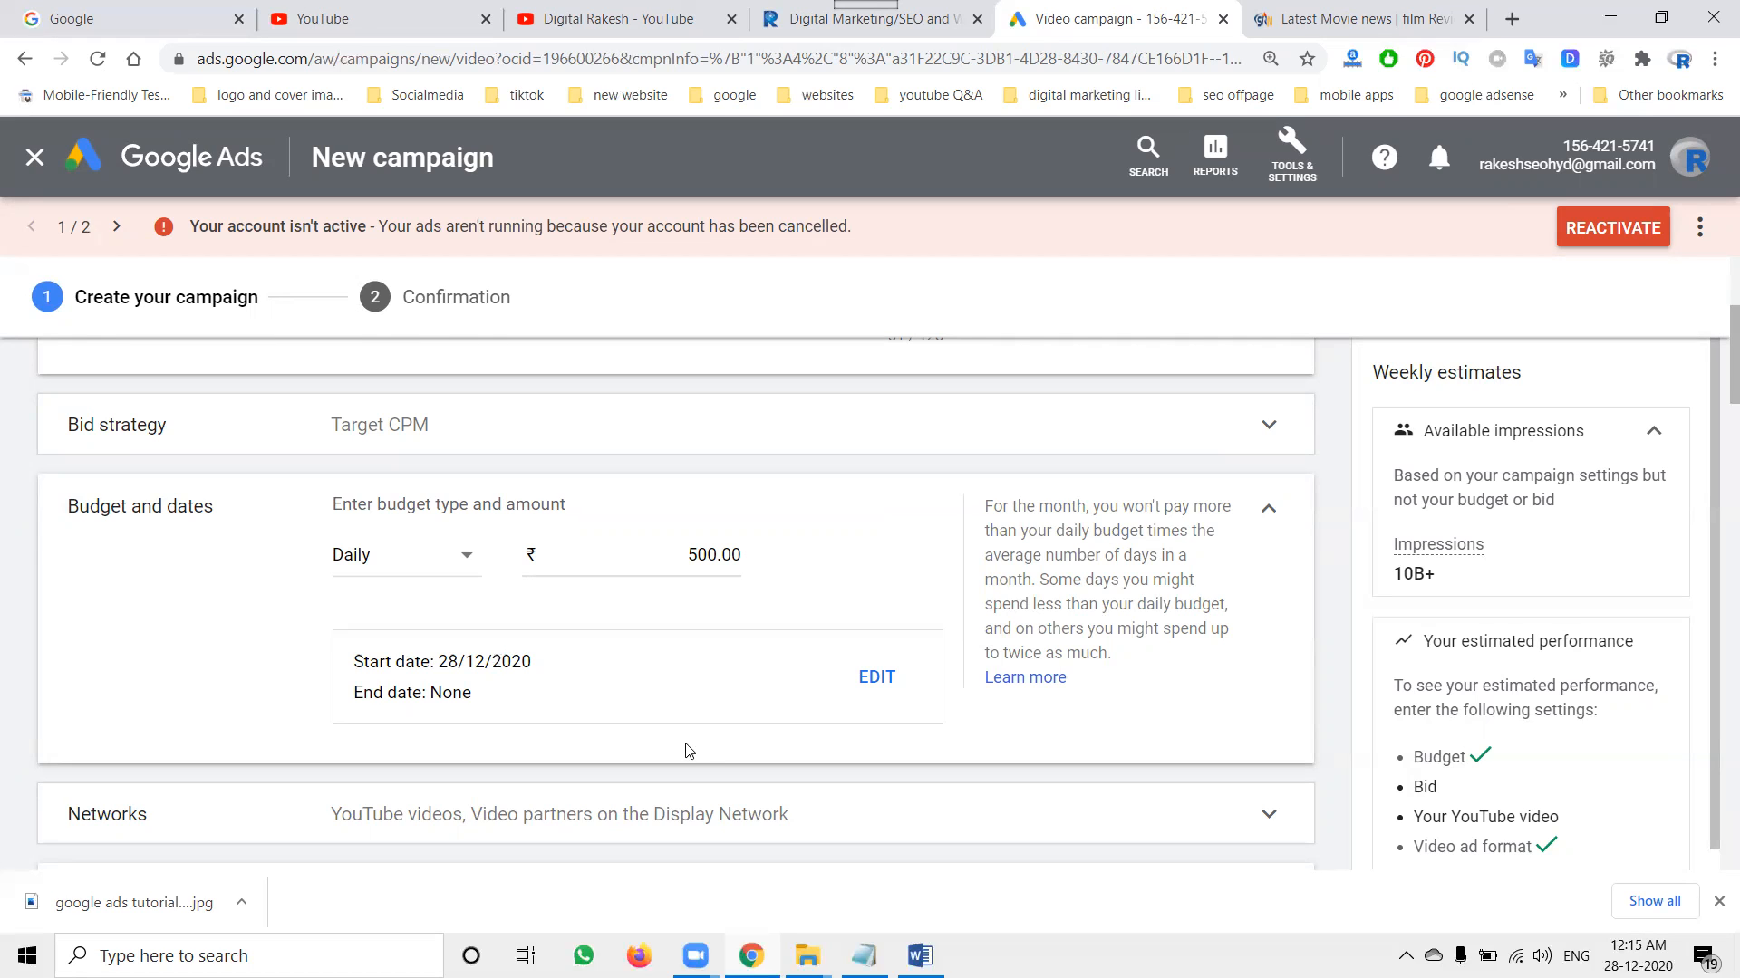
Step: Expand the Networks settings, view southreelnews.com and the YouTube channel page as placement examples, and return to the campaign
scroll(761, 693, down, 3)
click(522, 525)
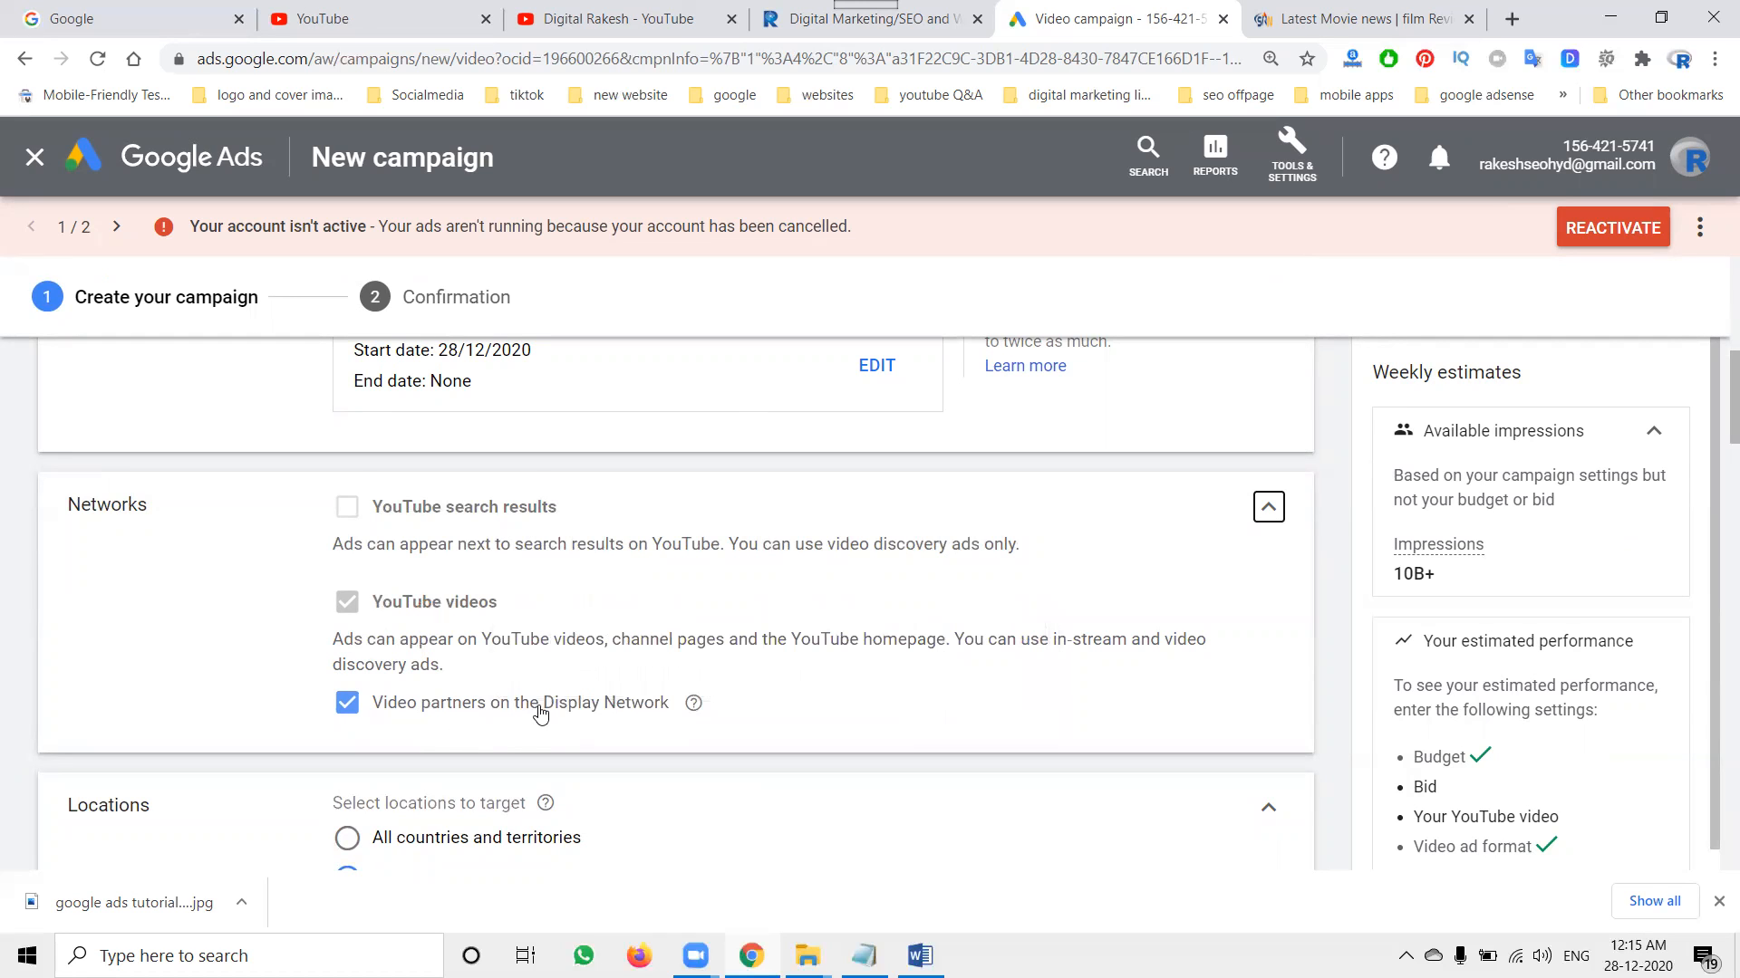
click(1314, 15)
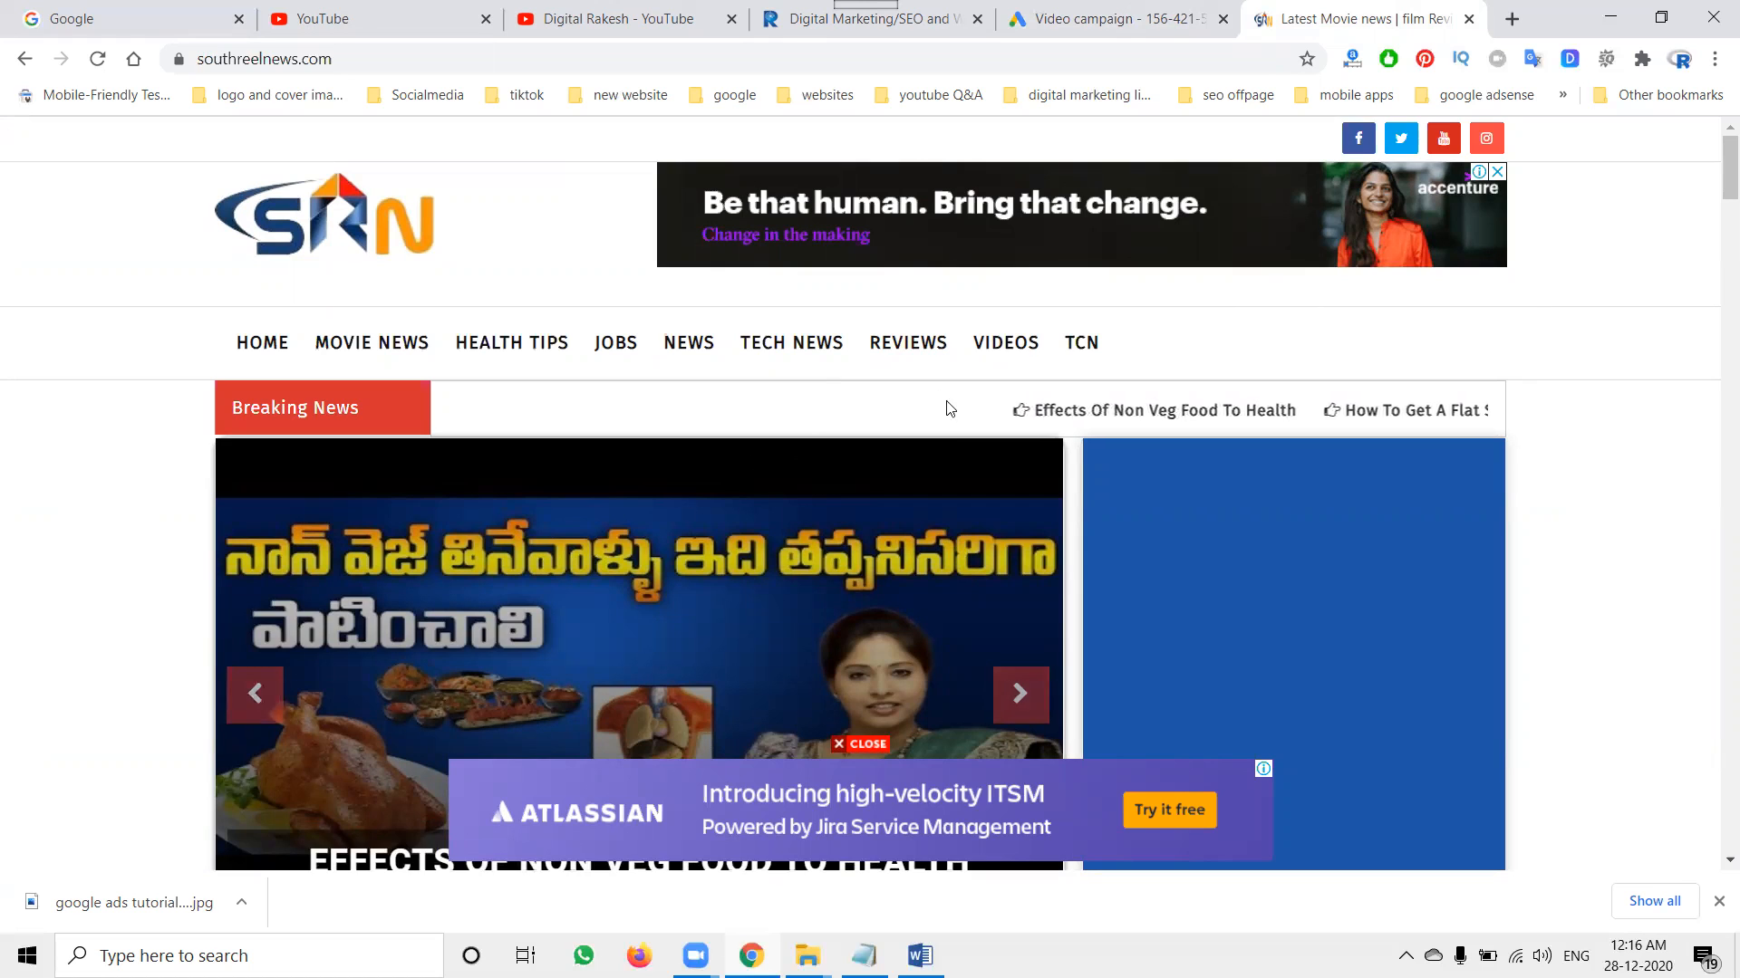
click(671, 11)
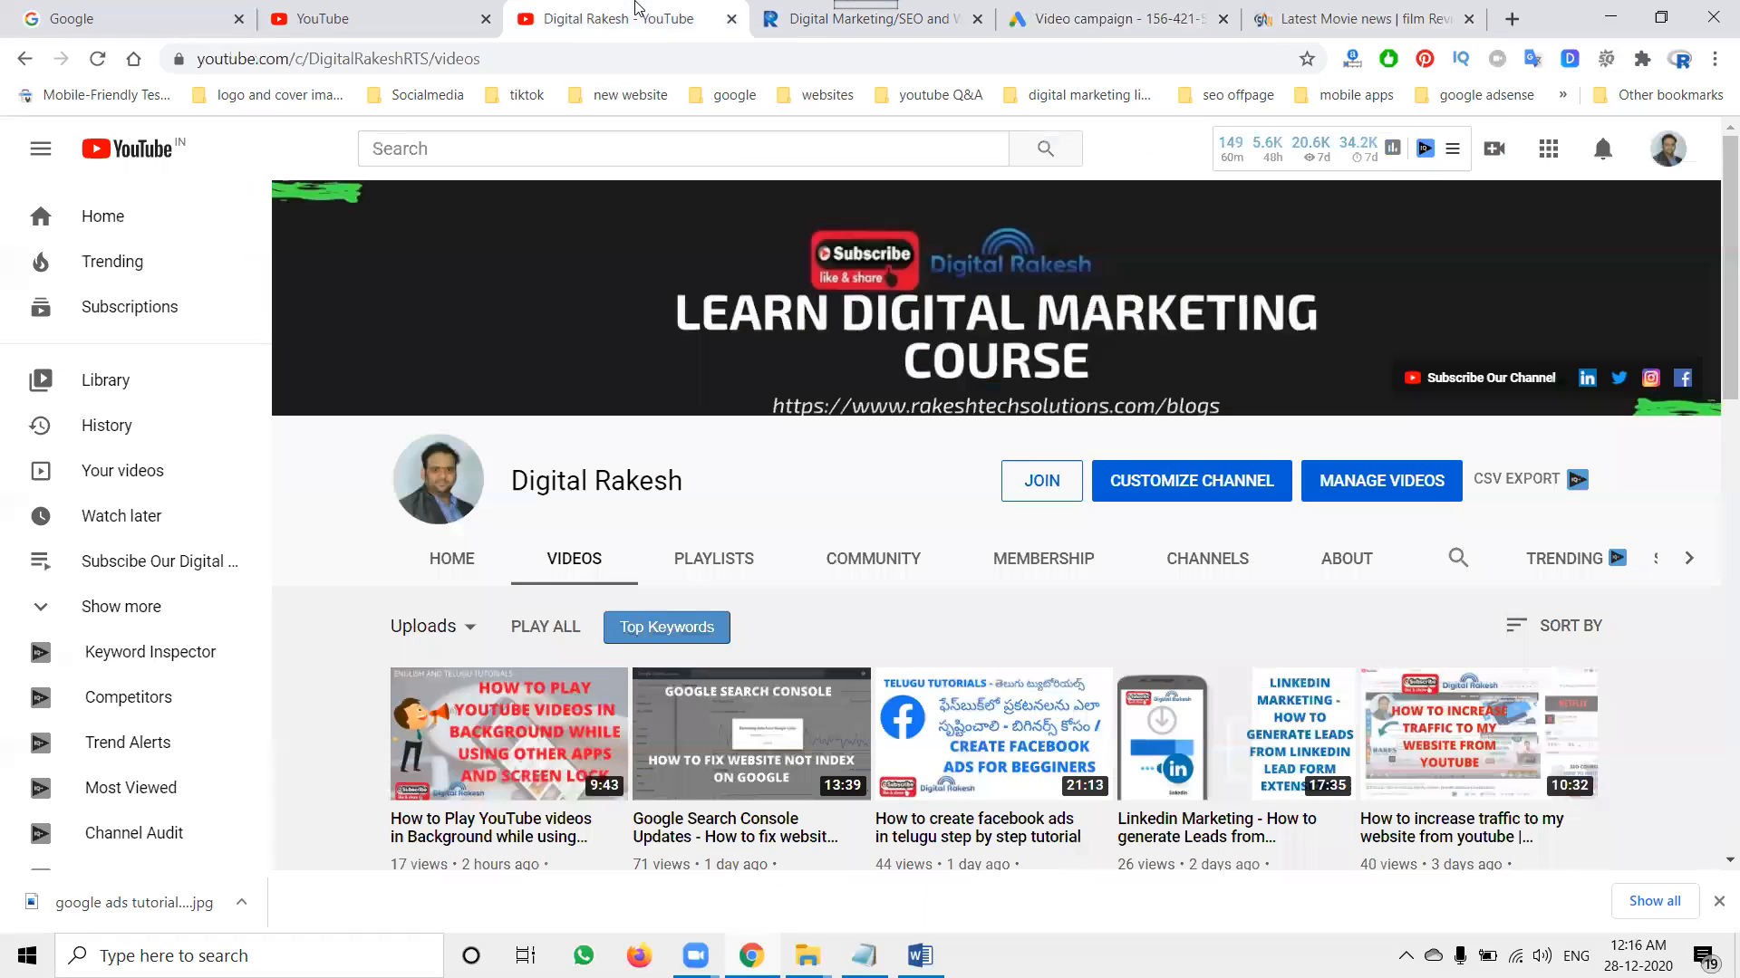
click(1115, 18)
Step: Look up "hyde" as another location to target, and set the targeted location back to India
scroll(695, 628, down, 3)
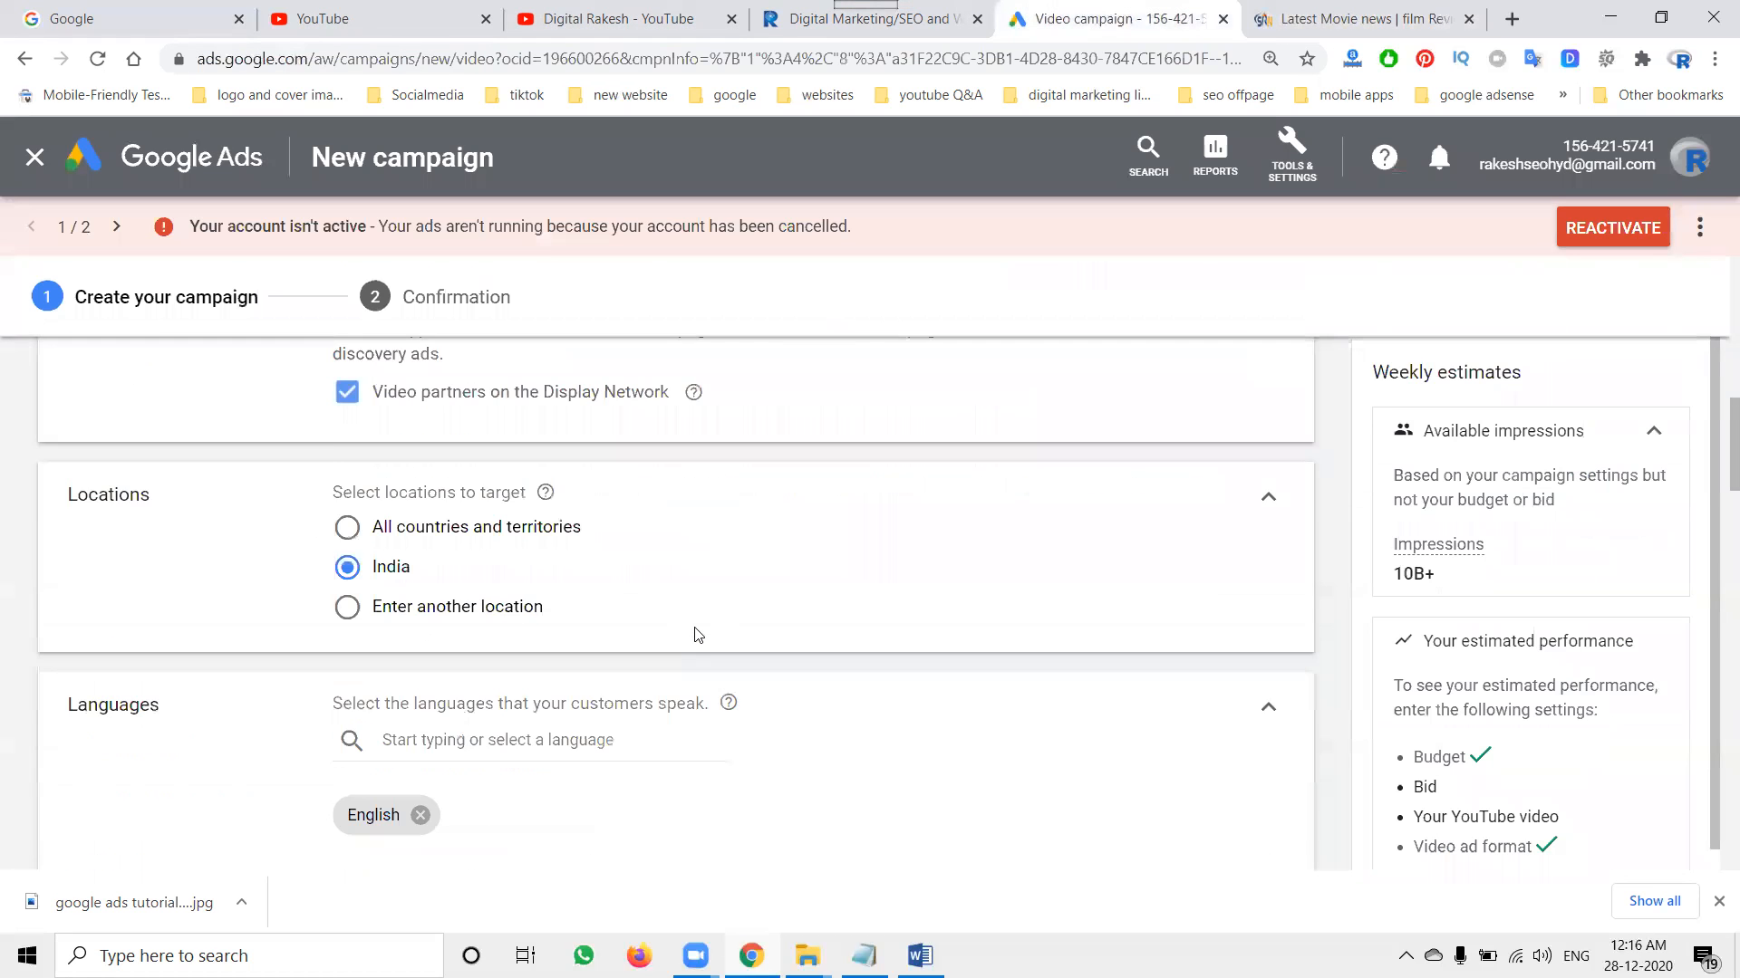
scroll(691, 633, up, 2)
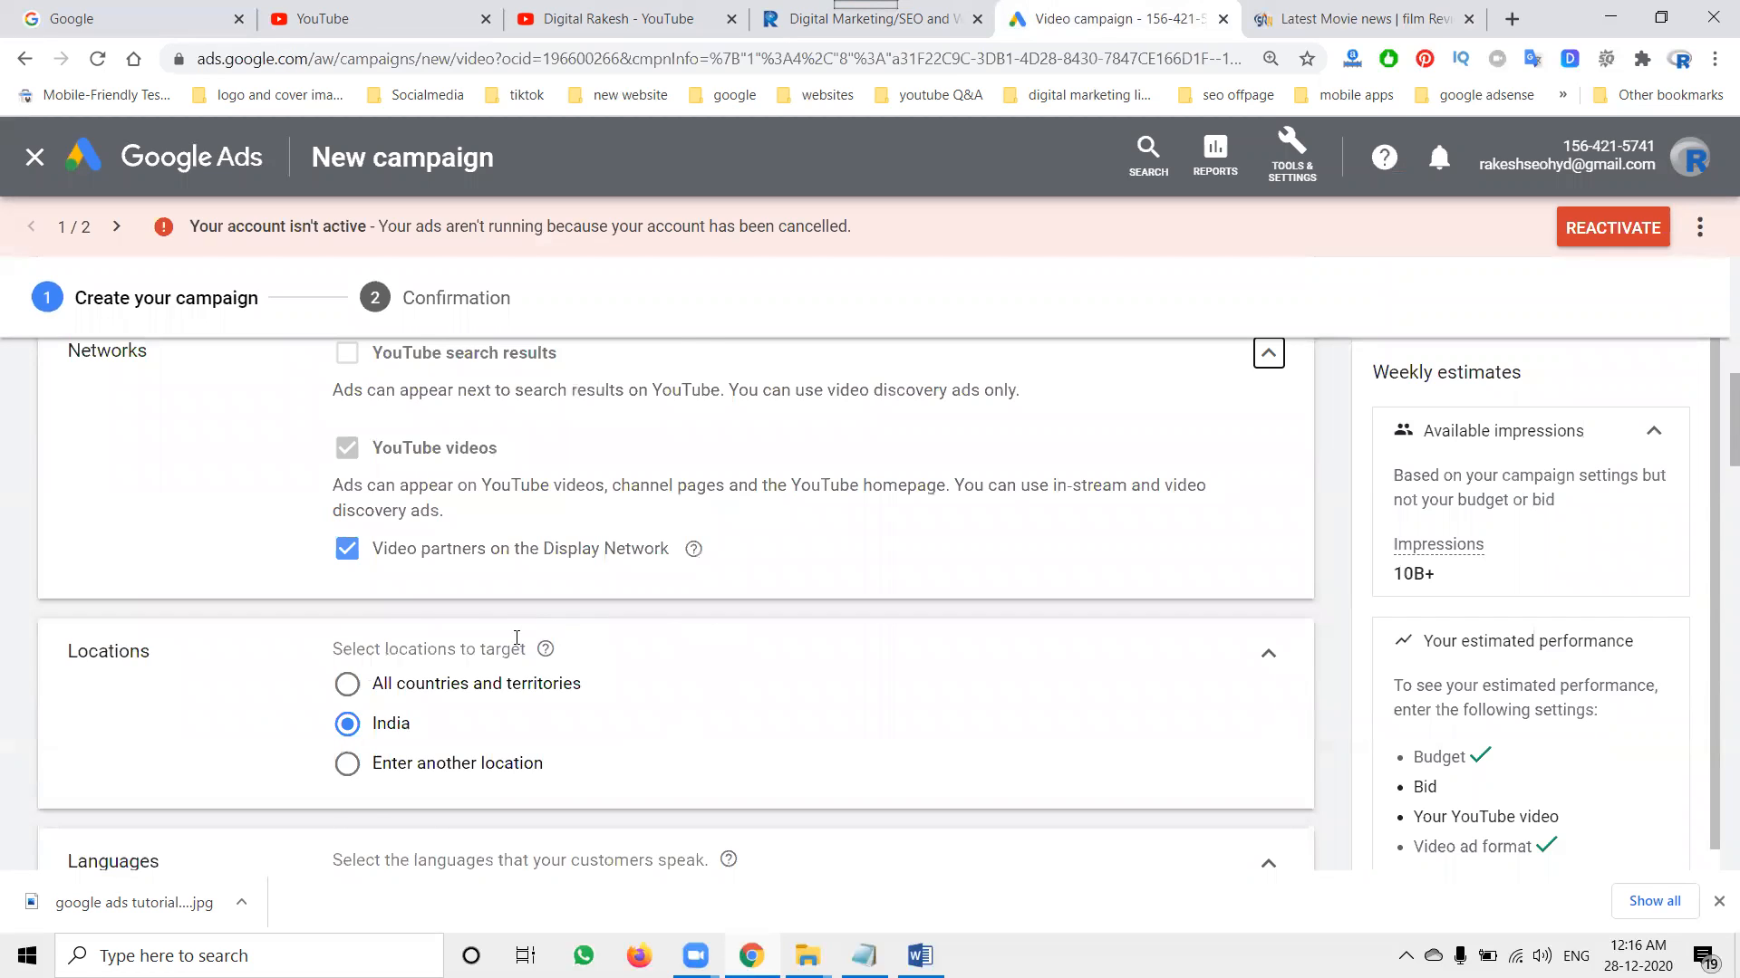
scroll(535, 637, down, 2)
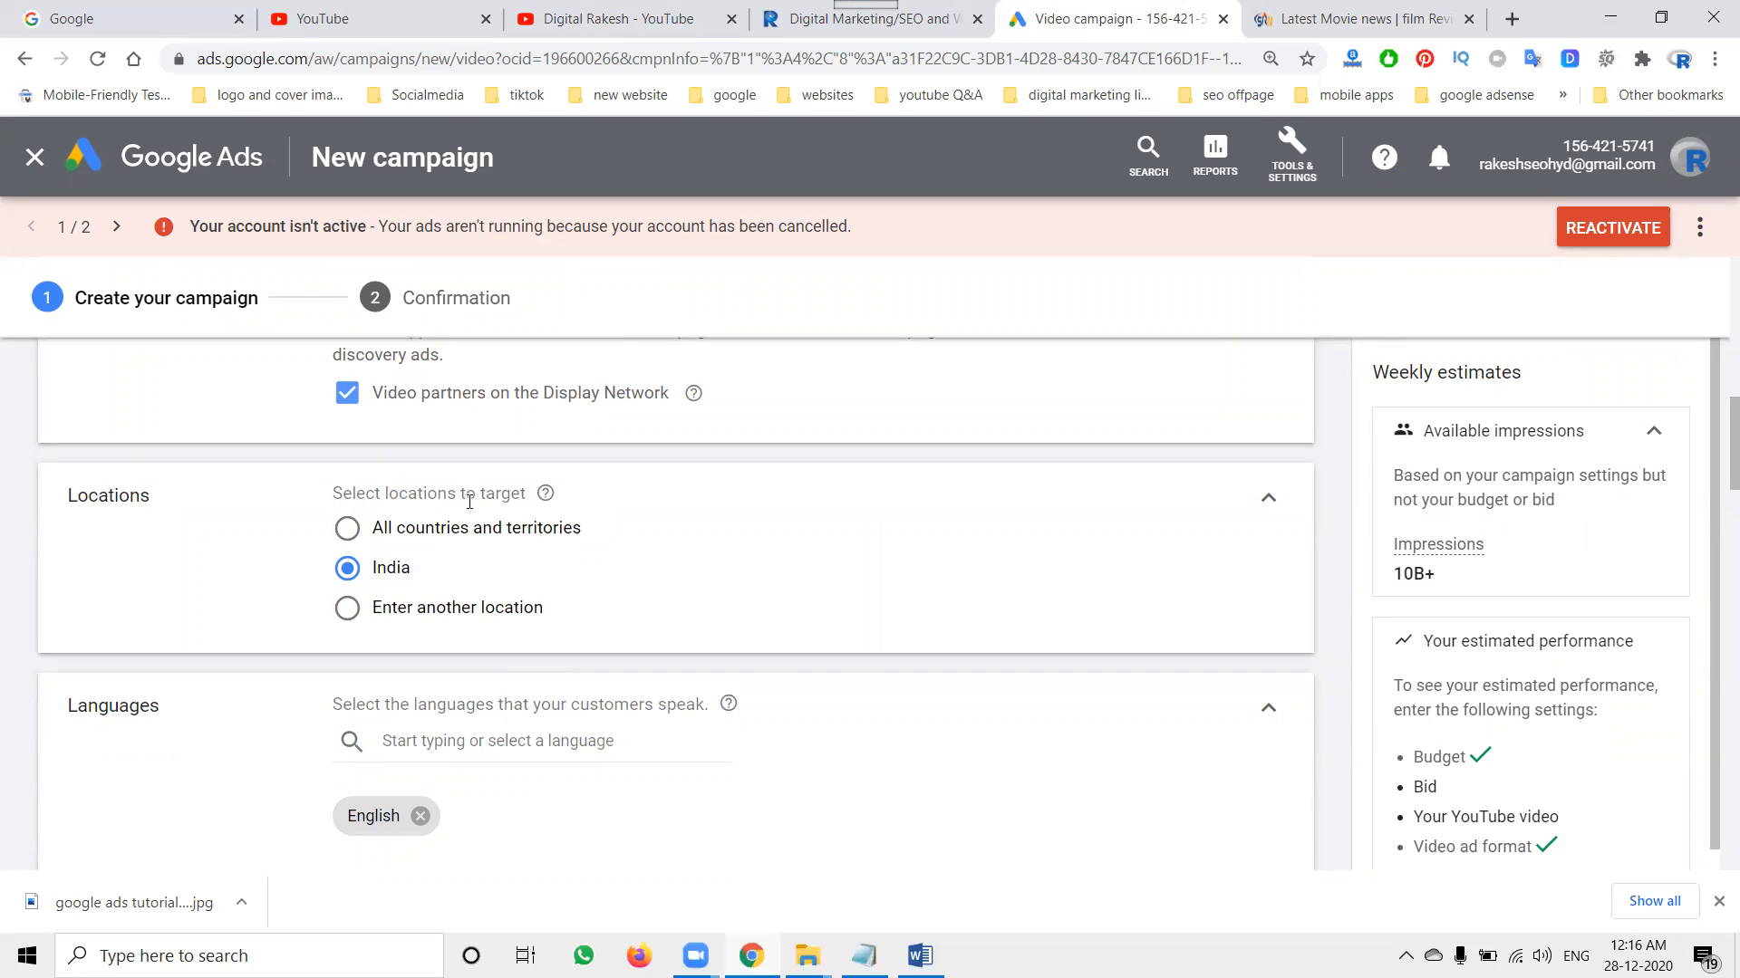
click(451, 608)
click(448, 657)
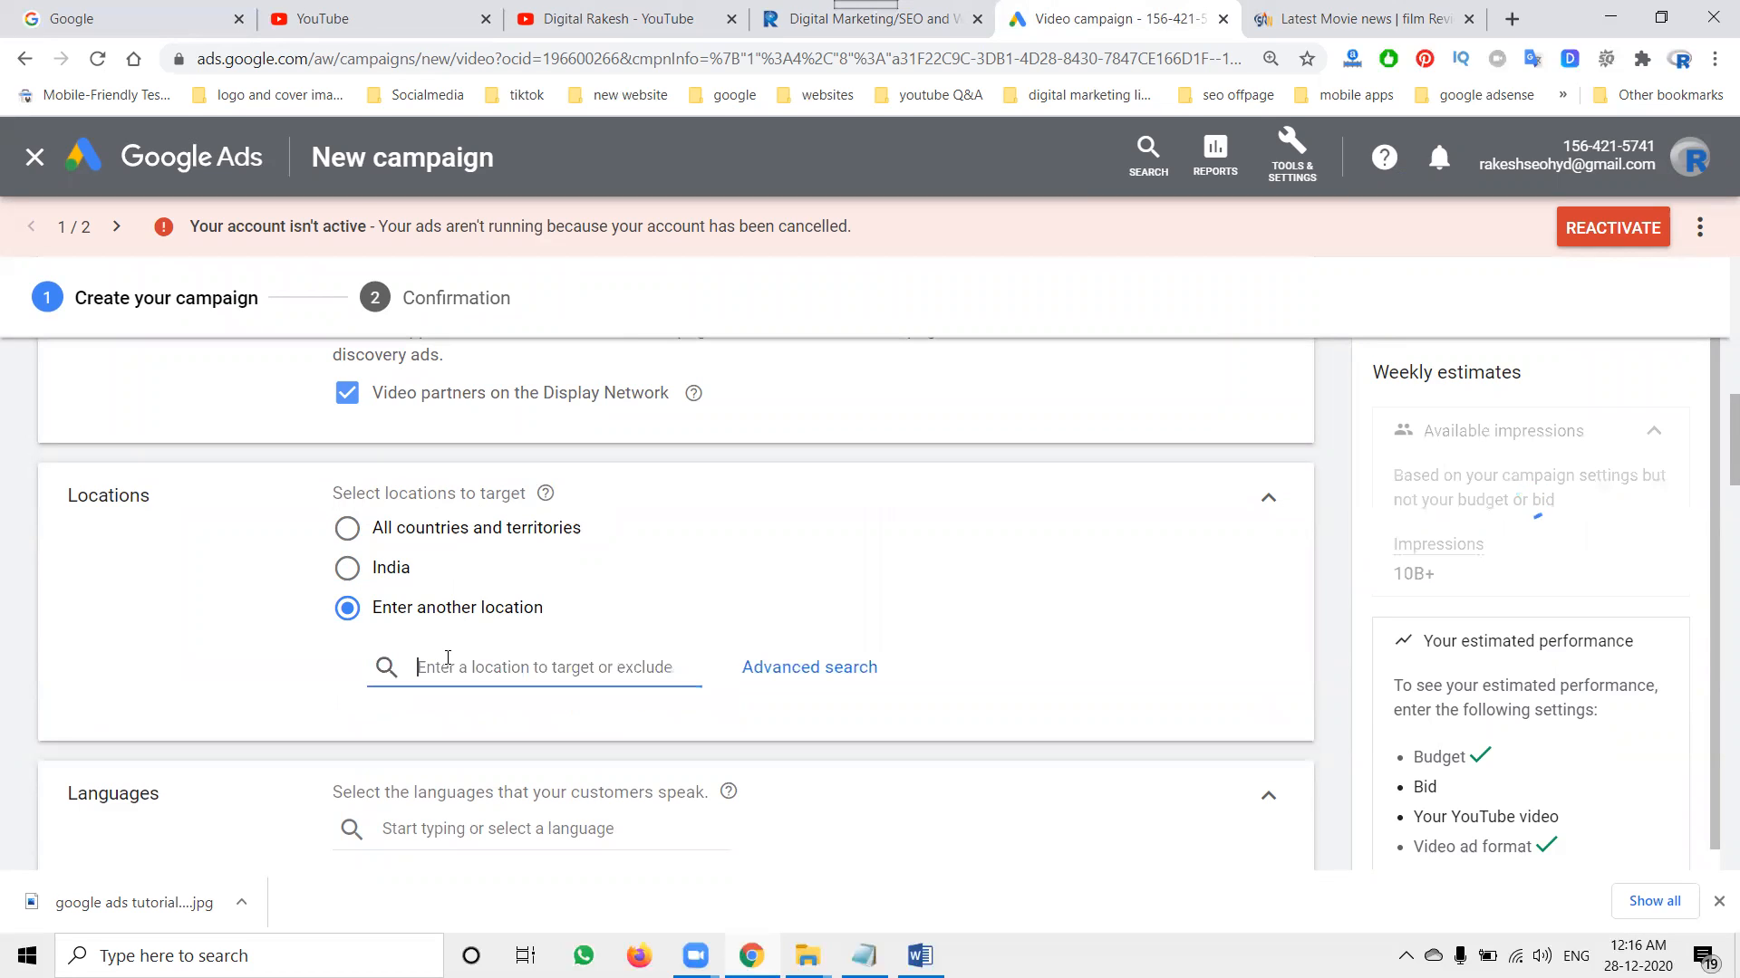
text(hyde)
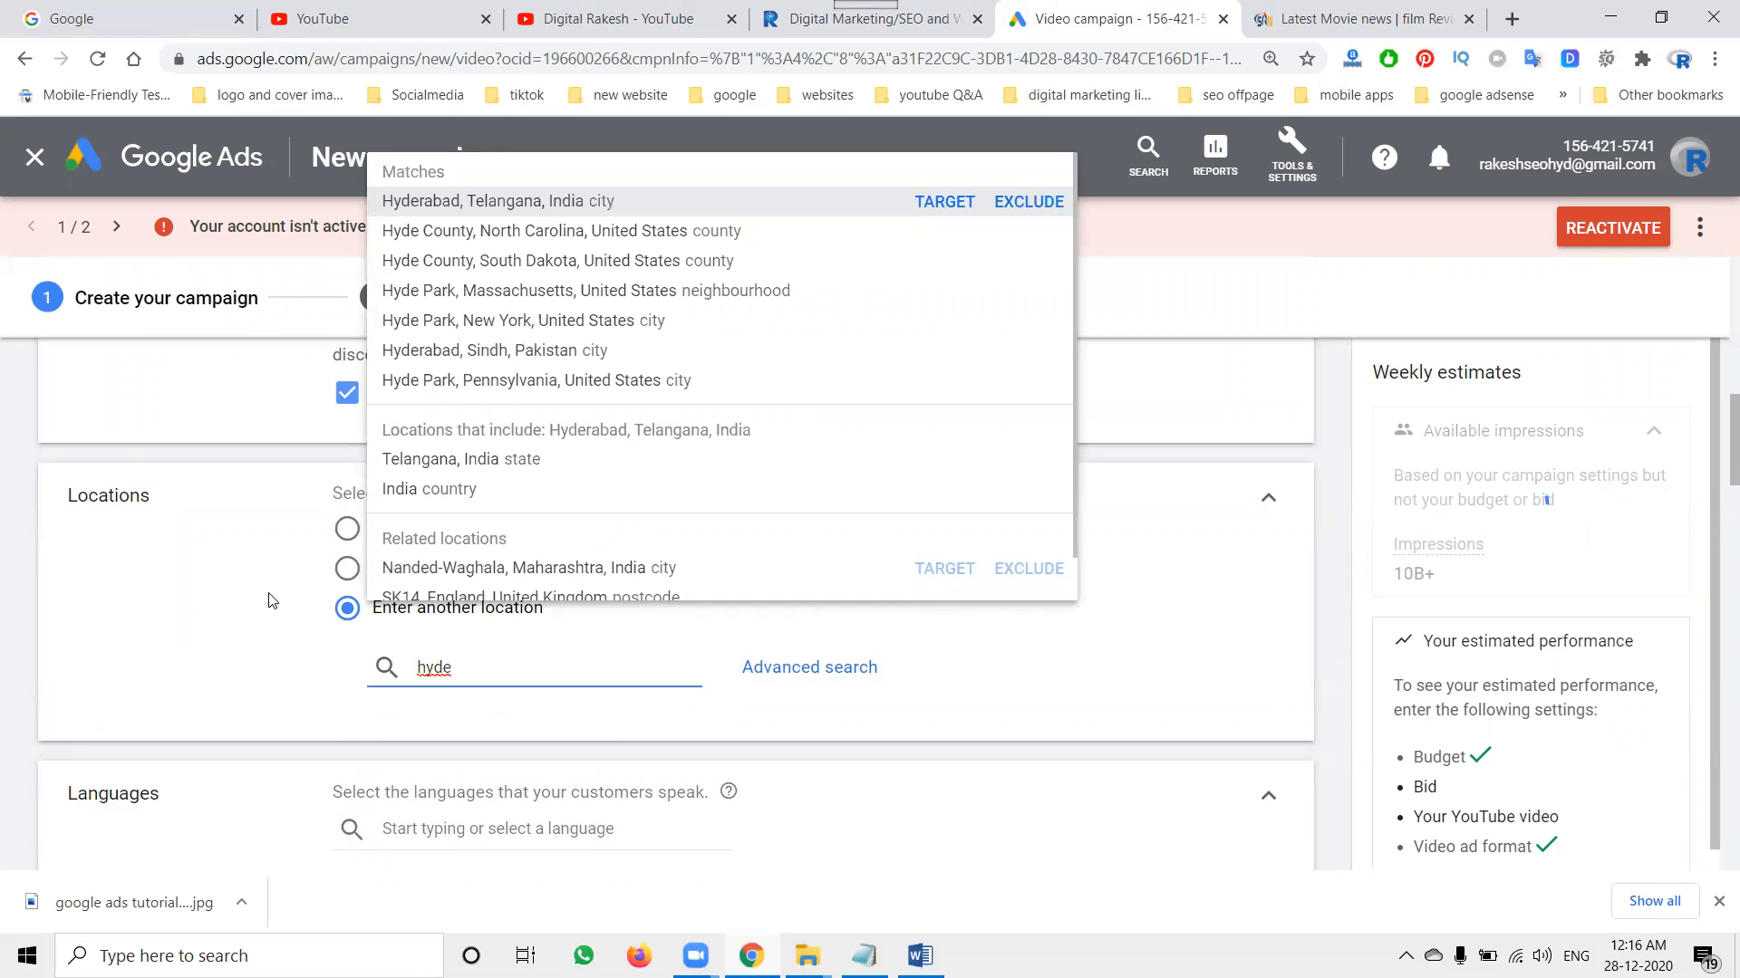
click(296, 602)
click(344, 569)
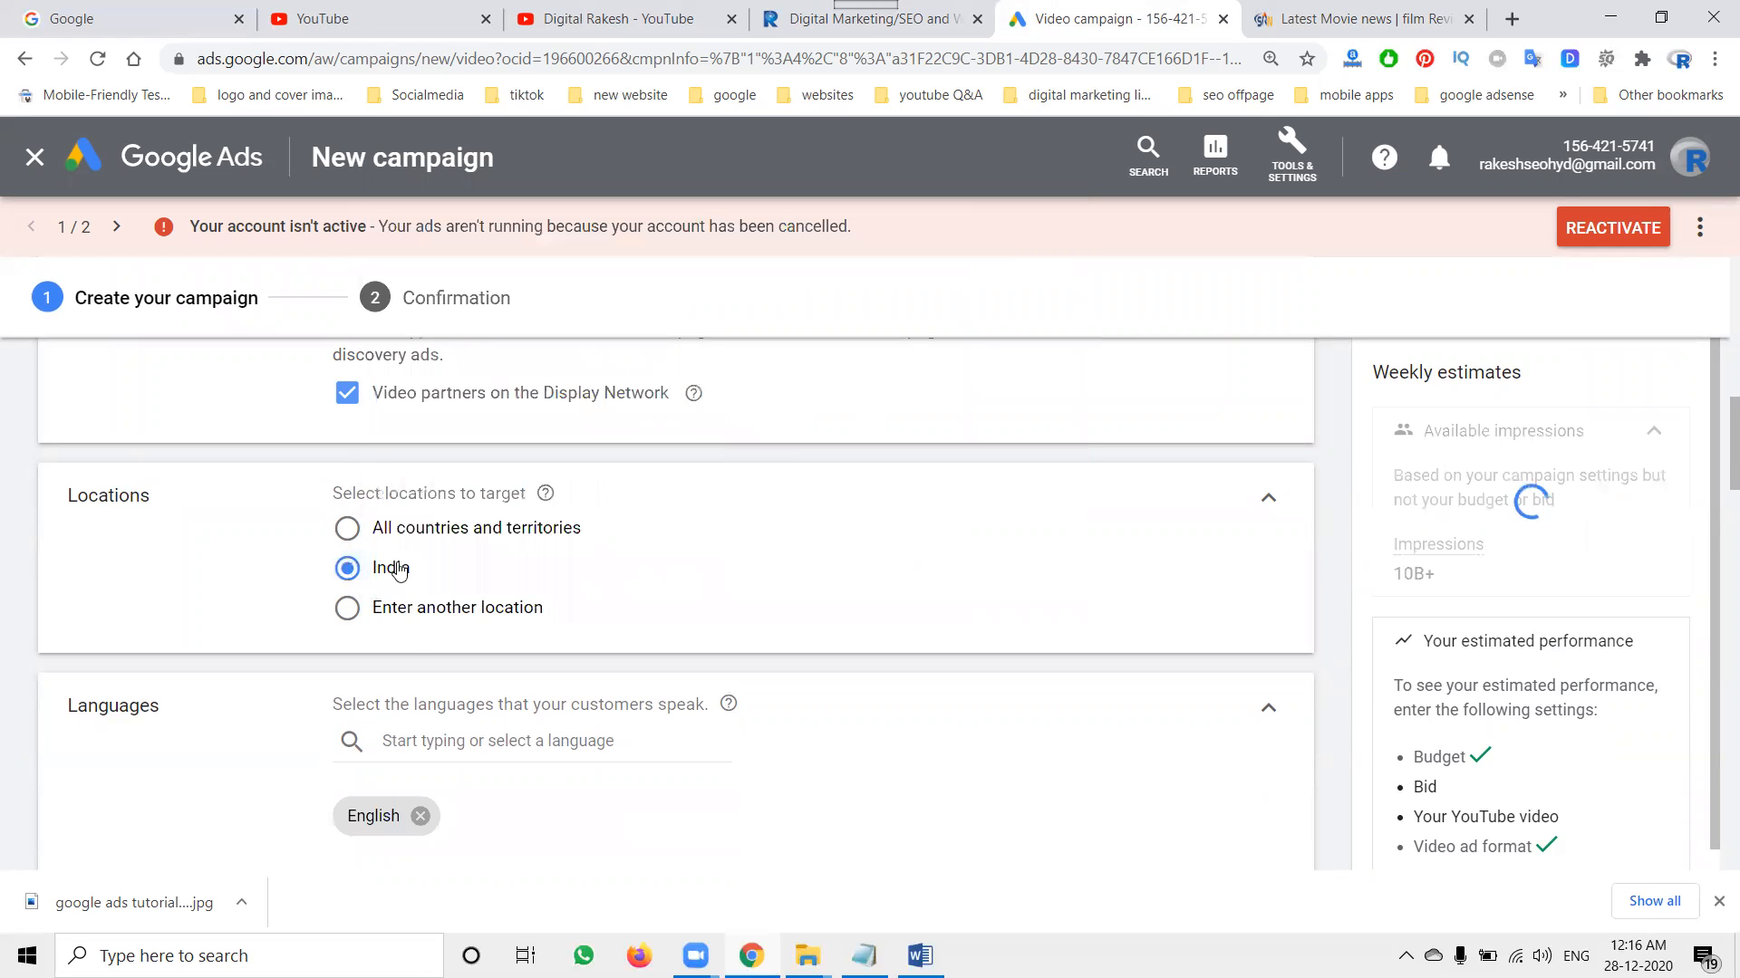
Step: Add Telugu and Hindi to the campaign's target languages alongside English
scroll(857, 566, down, 2)
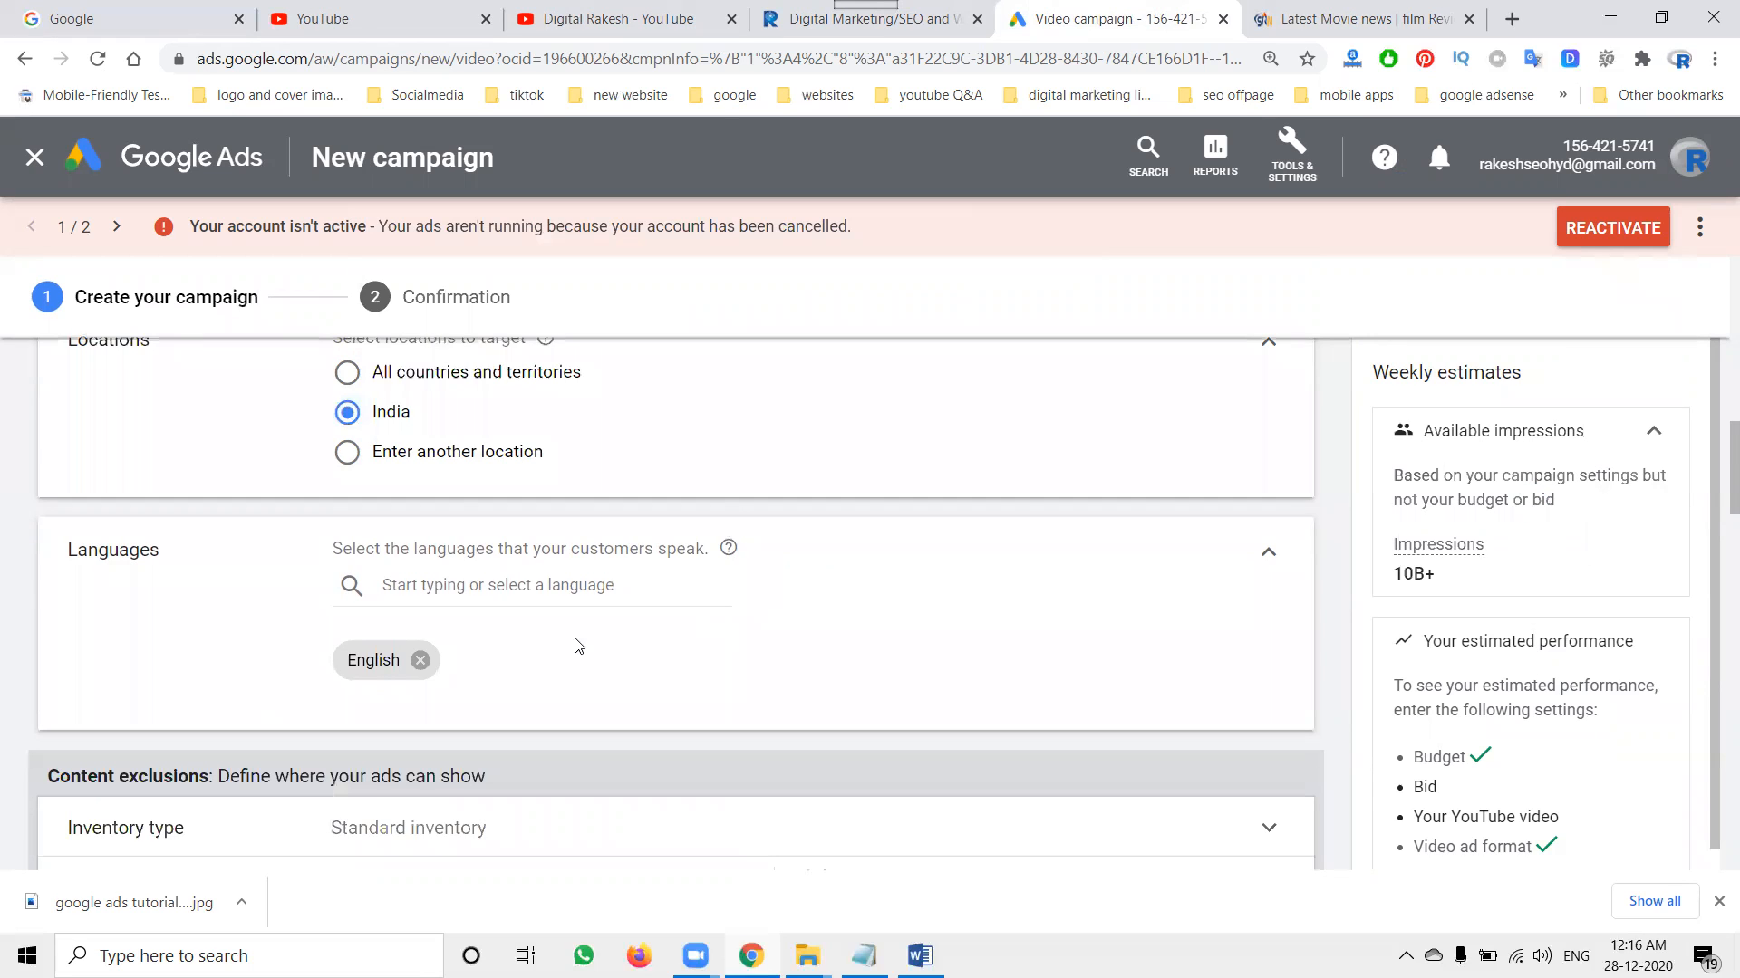
click(495, 585)
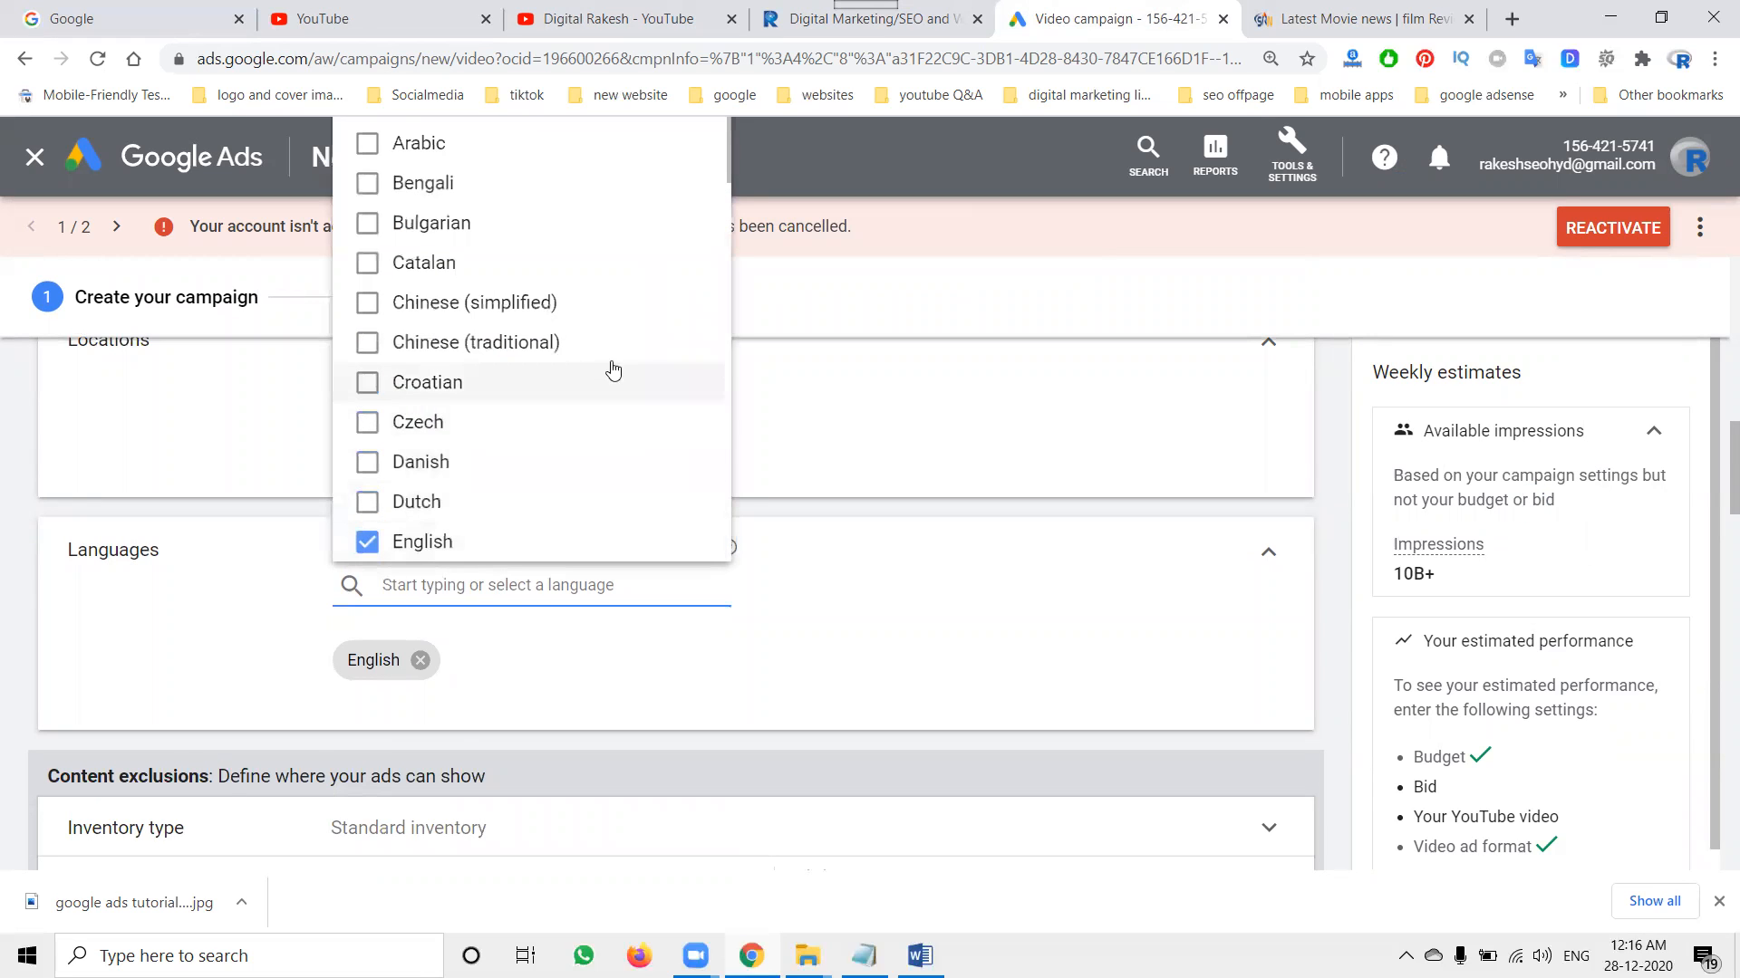
scroll(609, 368, up, 4)
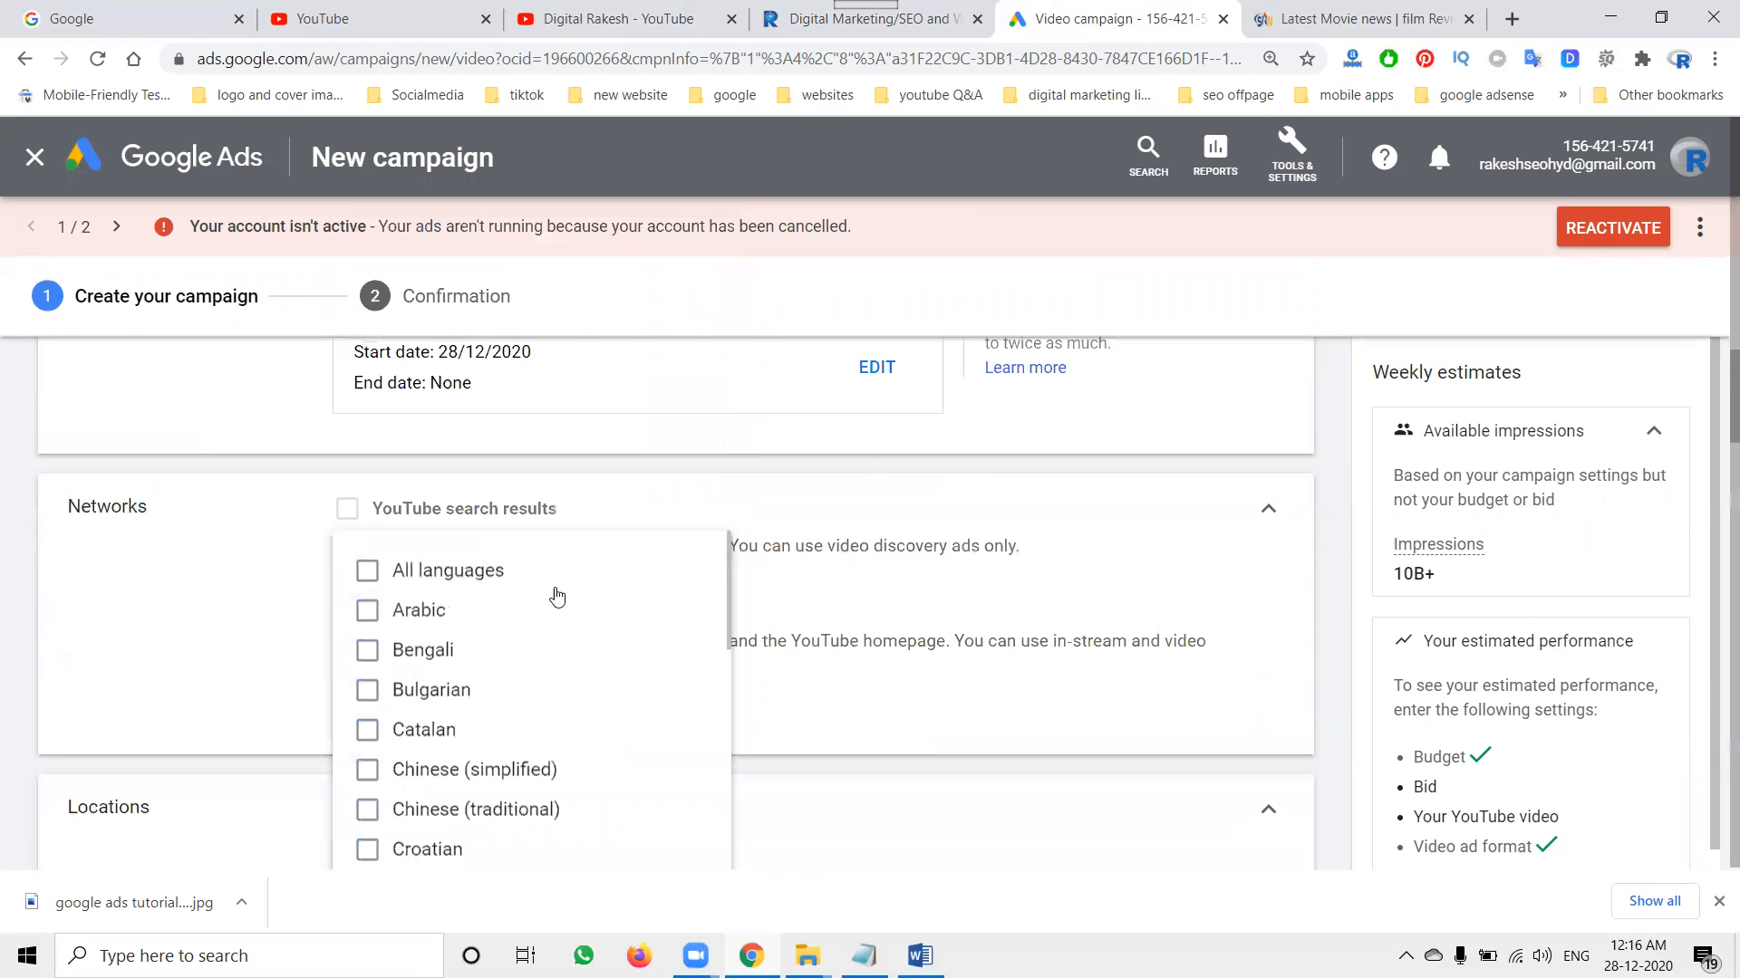
click(241, 602)
scroll(253, 593, down, 4)
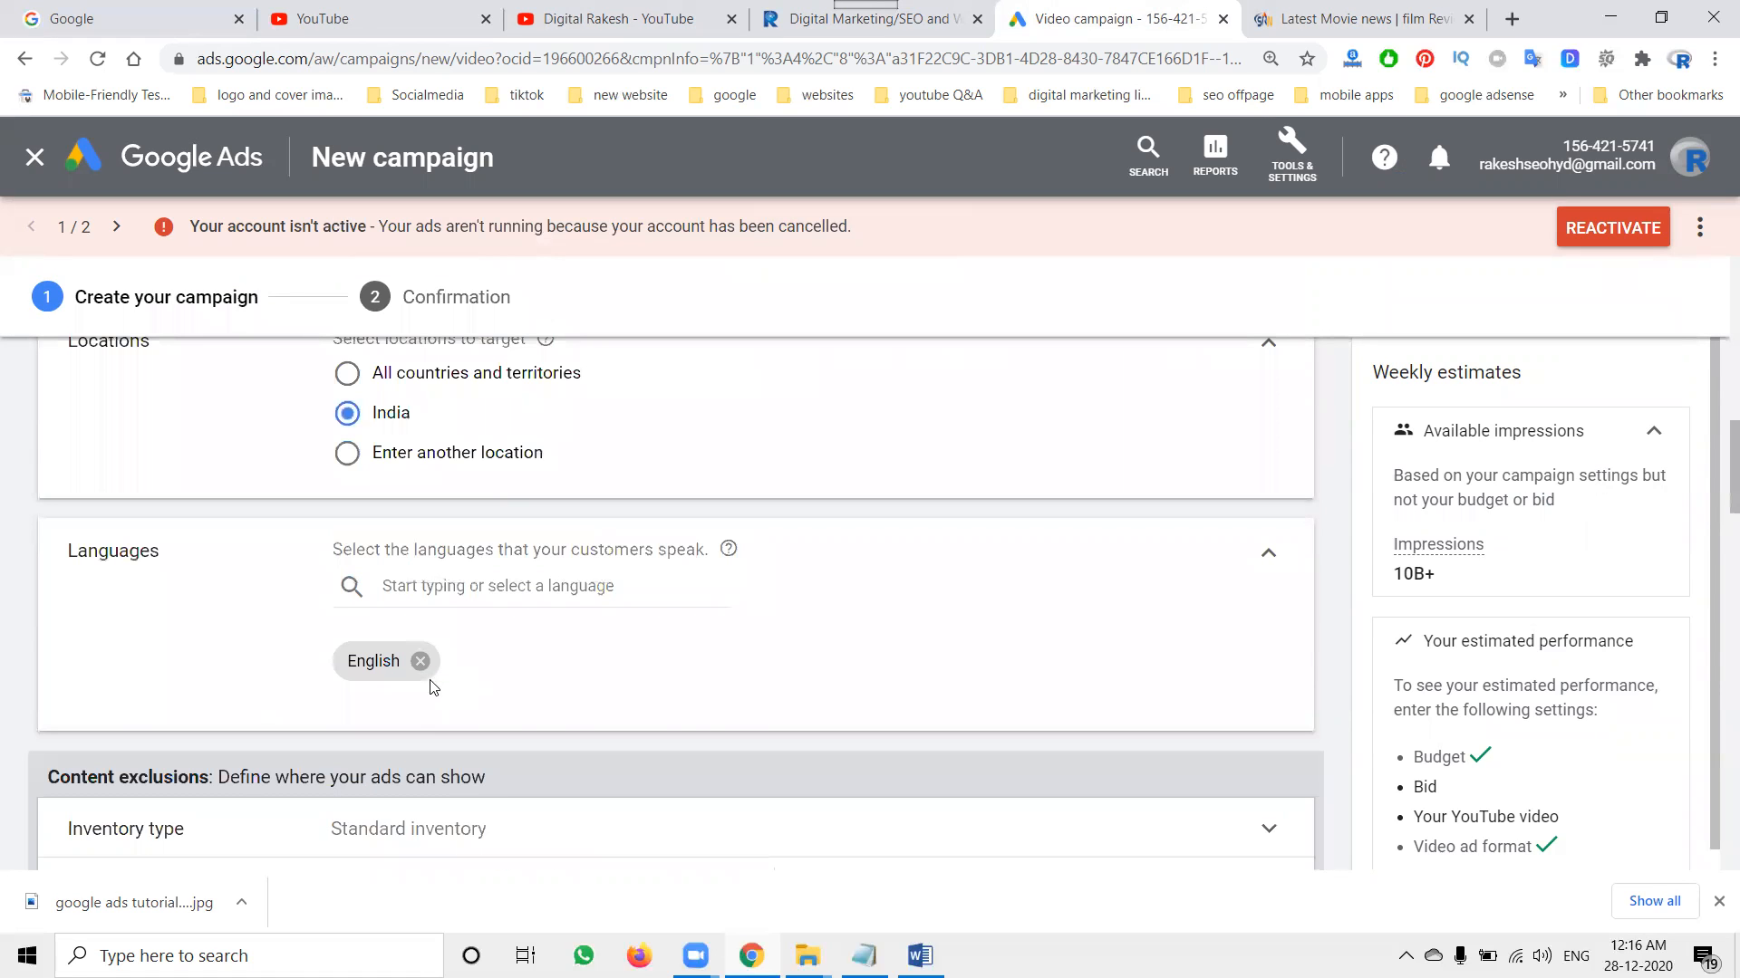
click(437, 589)
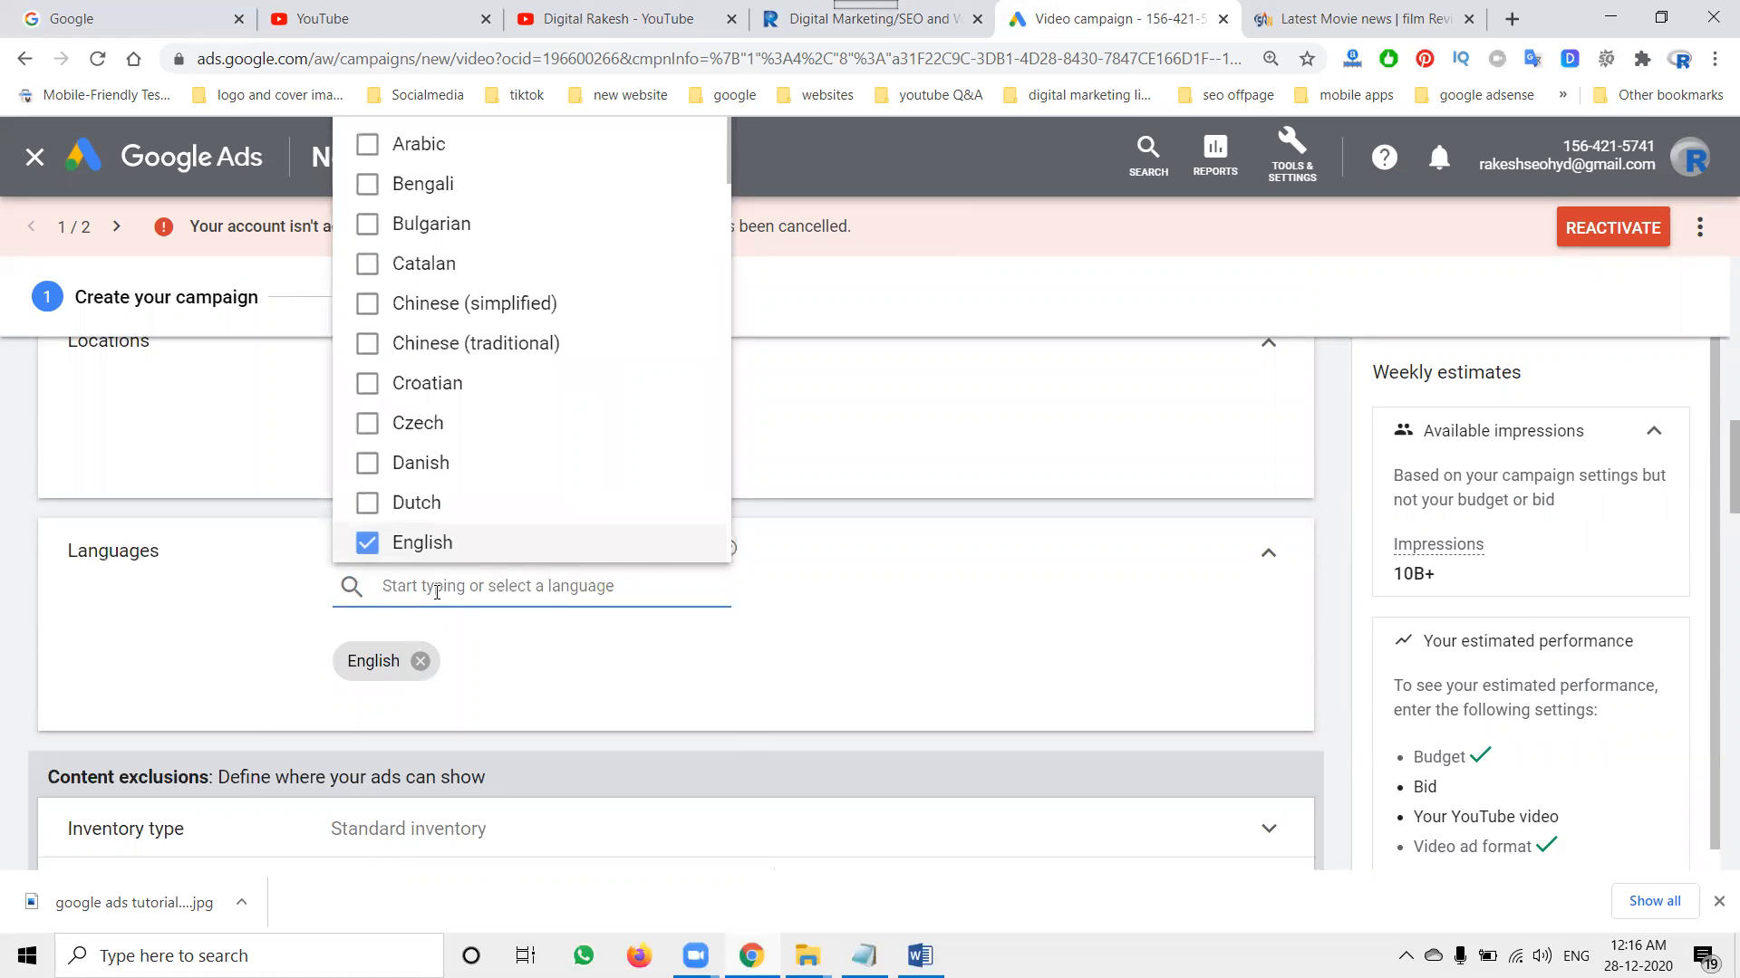
text(telugu)
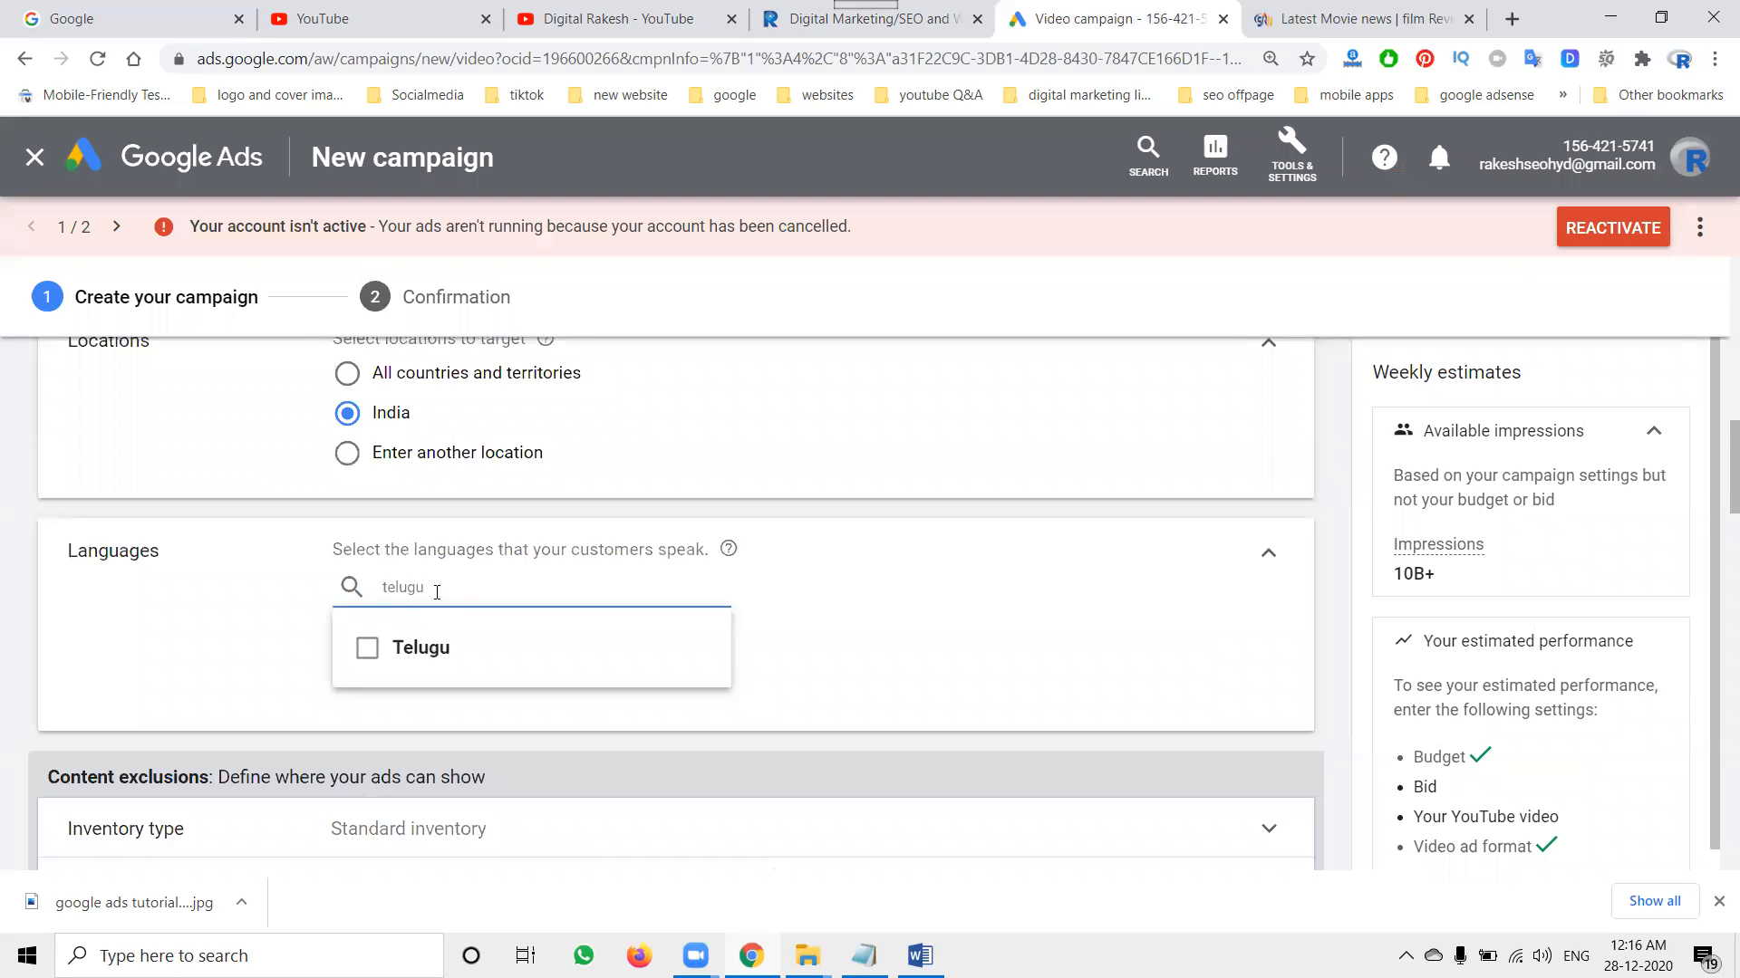
click(407, 660)
double_click(447, 588)
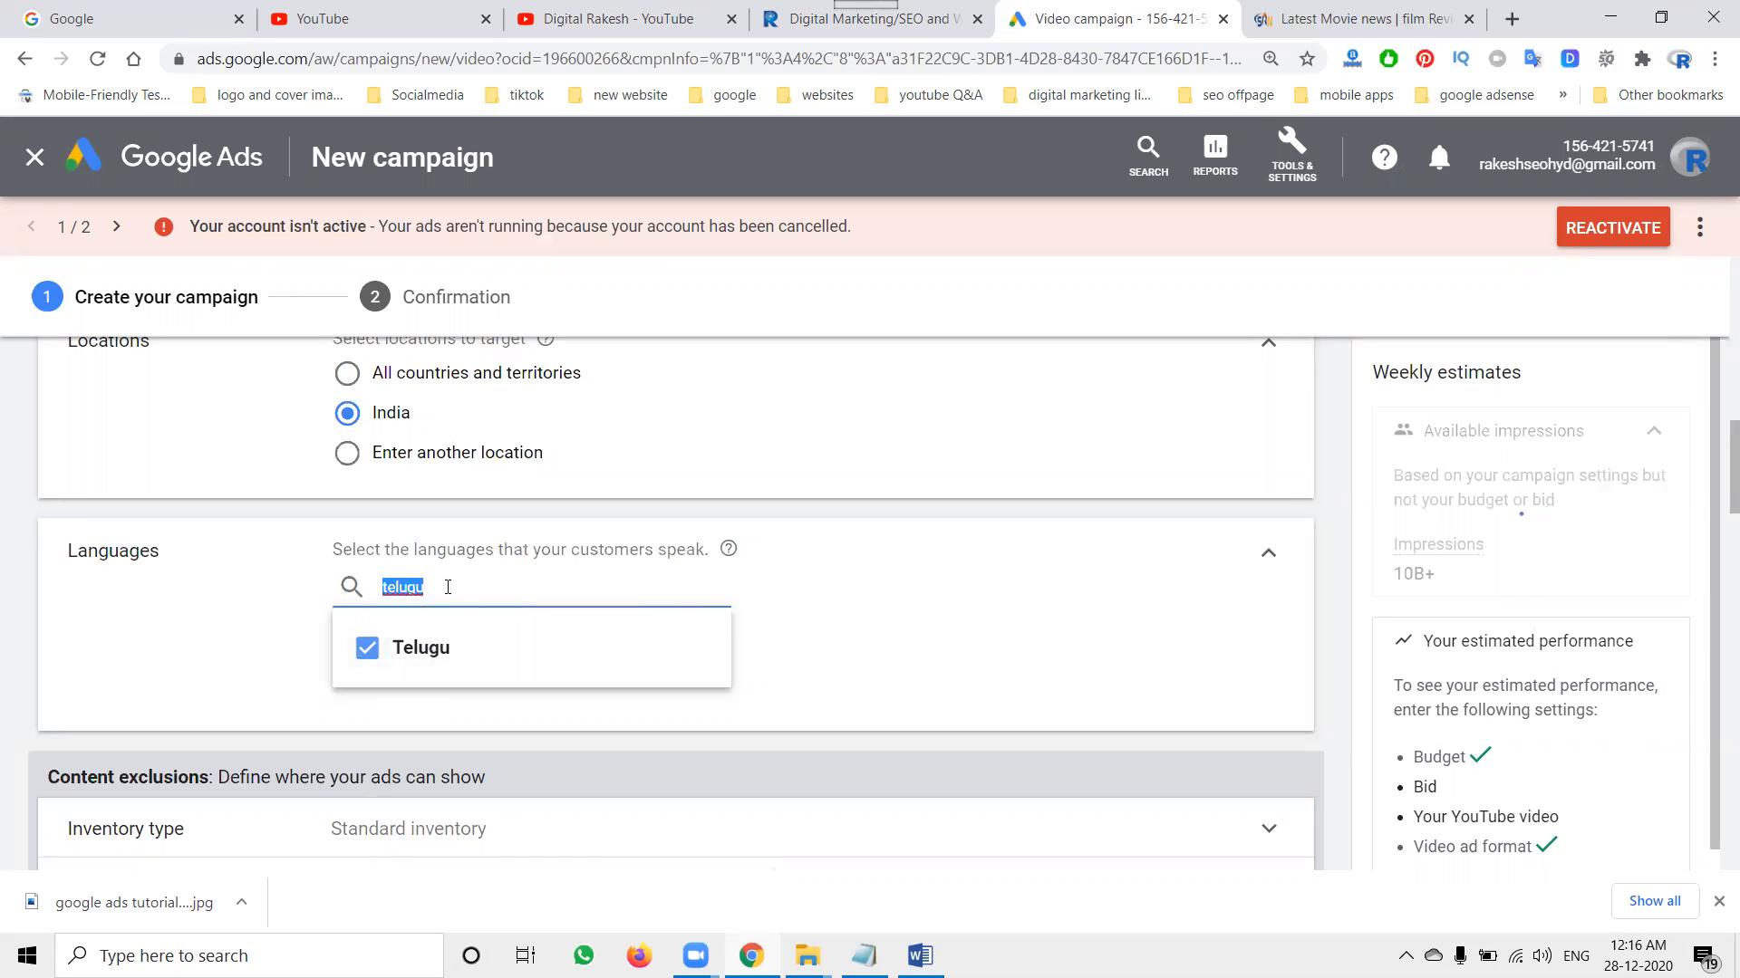
text(hi)
click(413, 647)
click(197, 647)
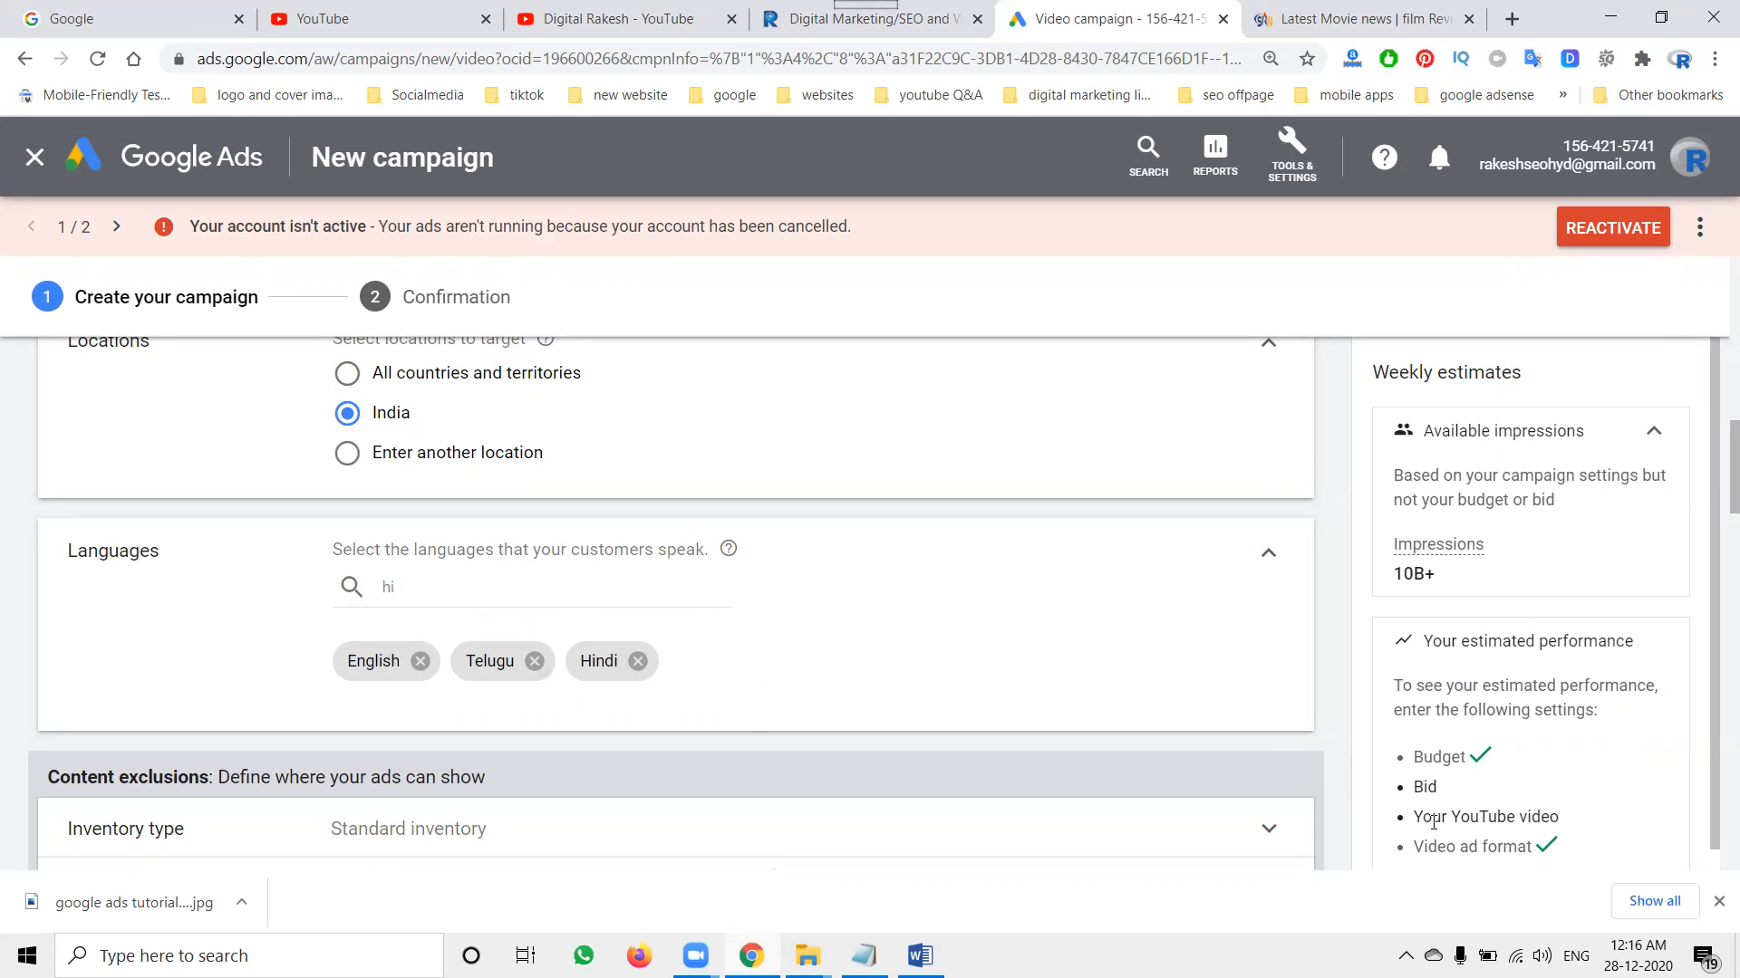
Step: Close the downloads bar and prefix the ad group name with "DR" to read "DR Video Skippable - 2020-12-28"
click(1716, 904)
scroll(664, 590, down, 3)
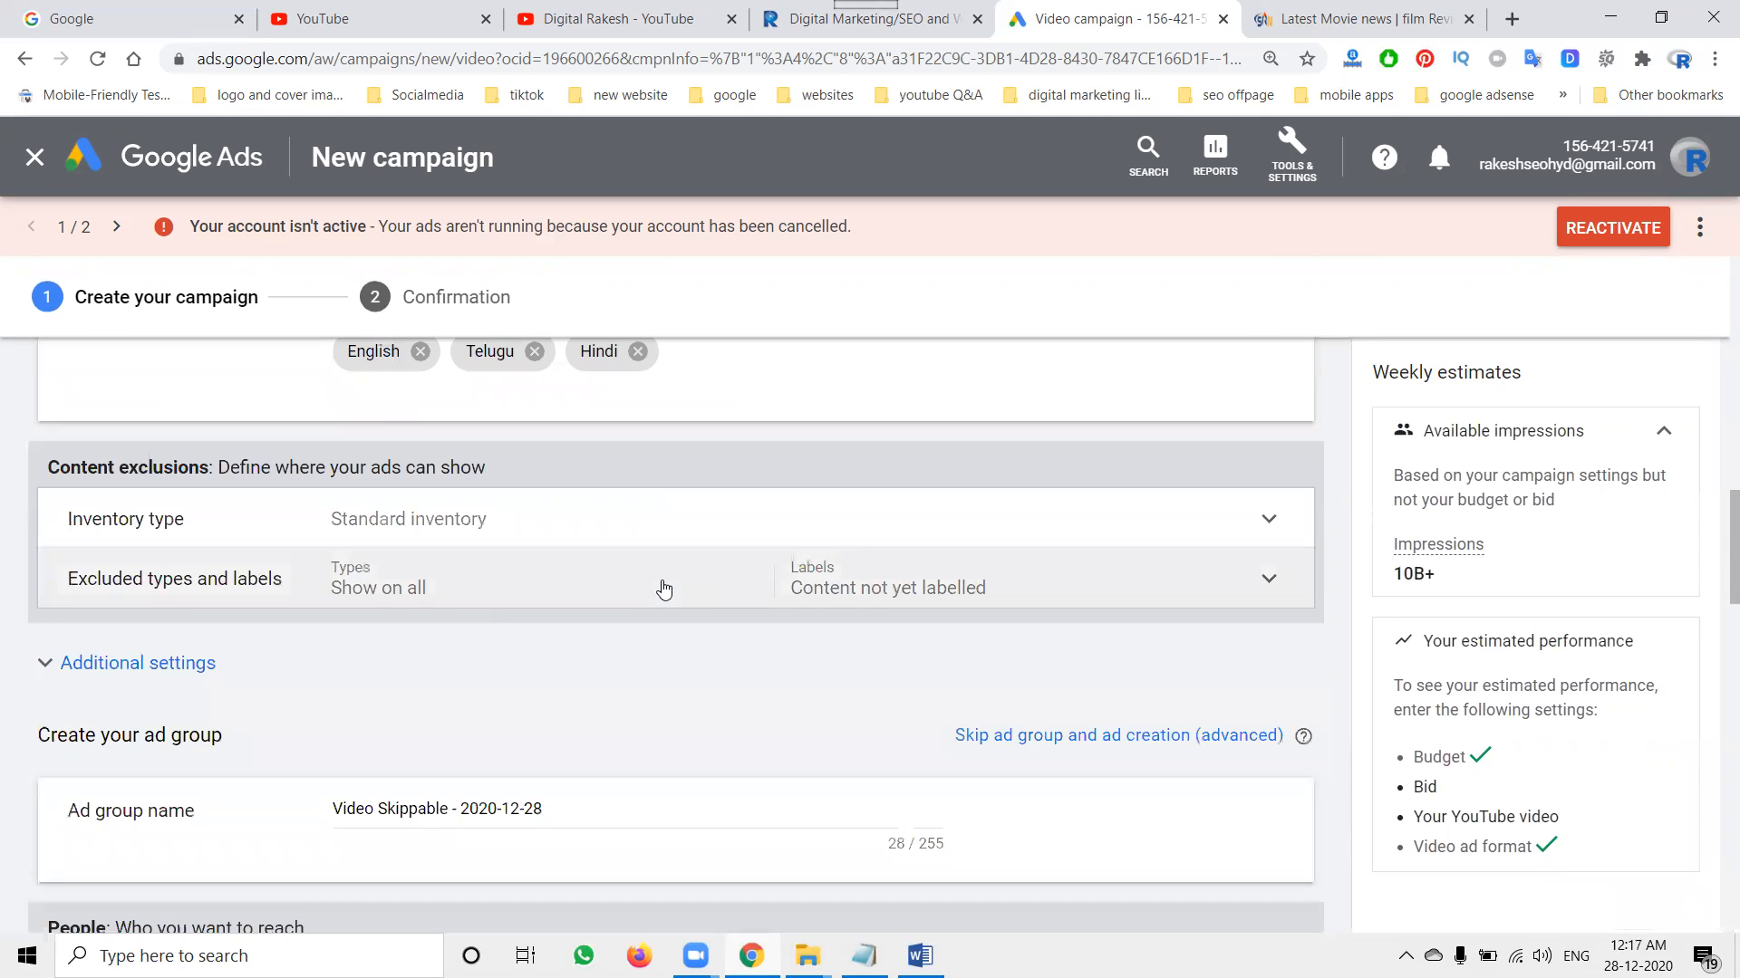
scroll(664, 590, down, 3)
click(334, 499)
text(DR)
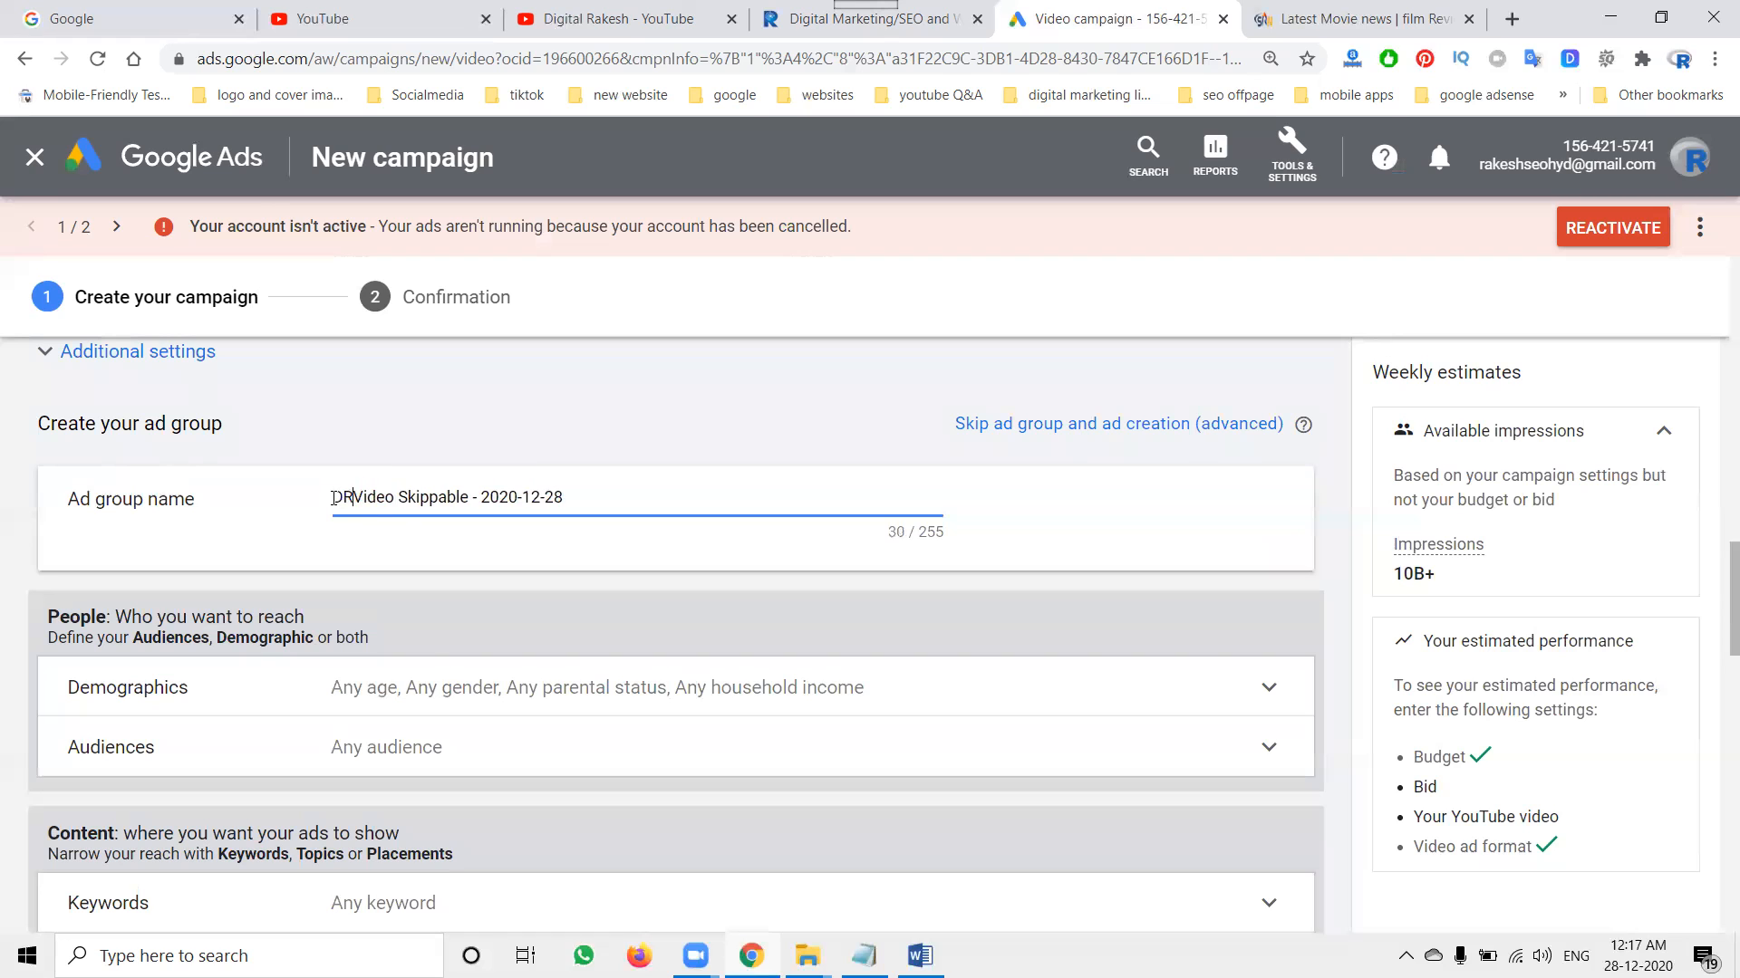
Step: Exclude the 45 - 54, 55 - 64, 65+ and Unknown age groups from the ad group's demographic targeting
scroll(402, 516, down, 2)
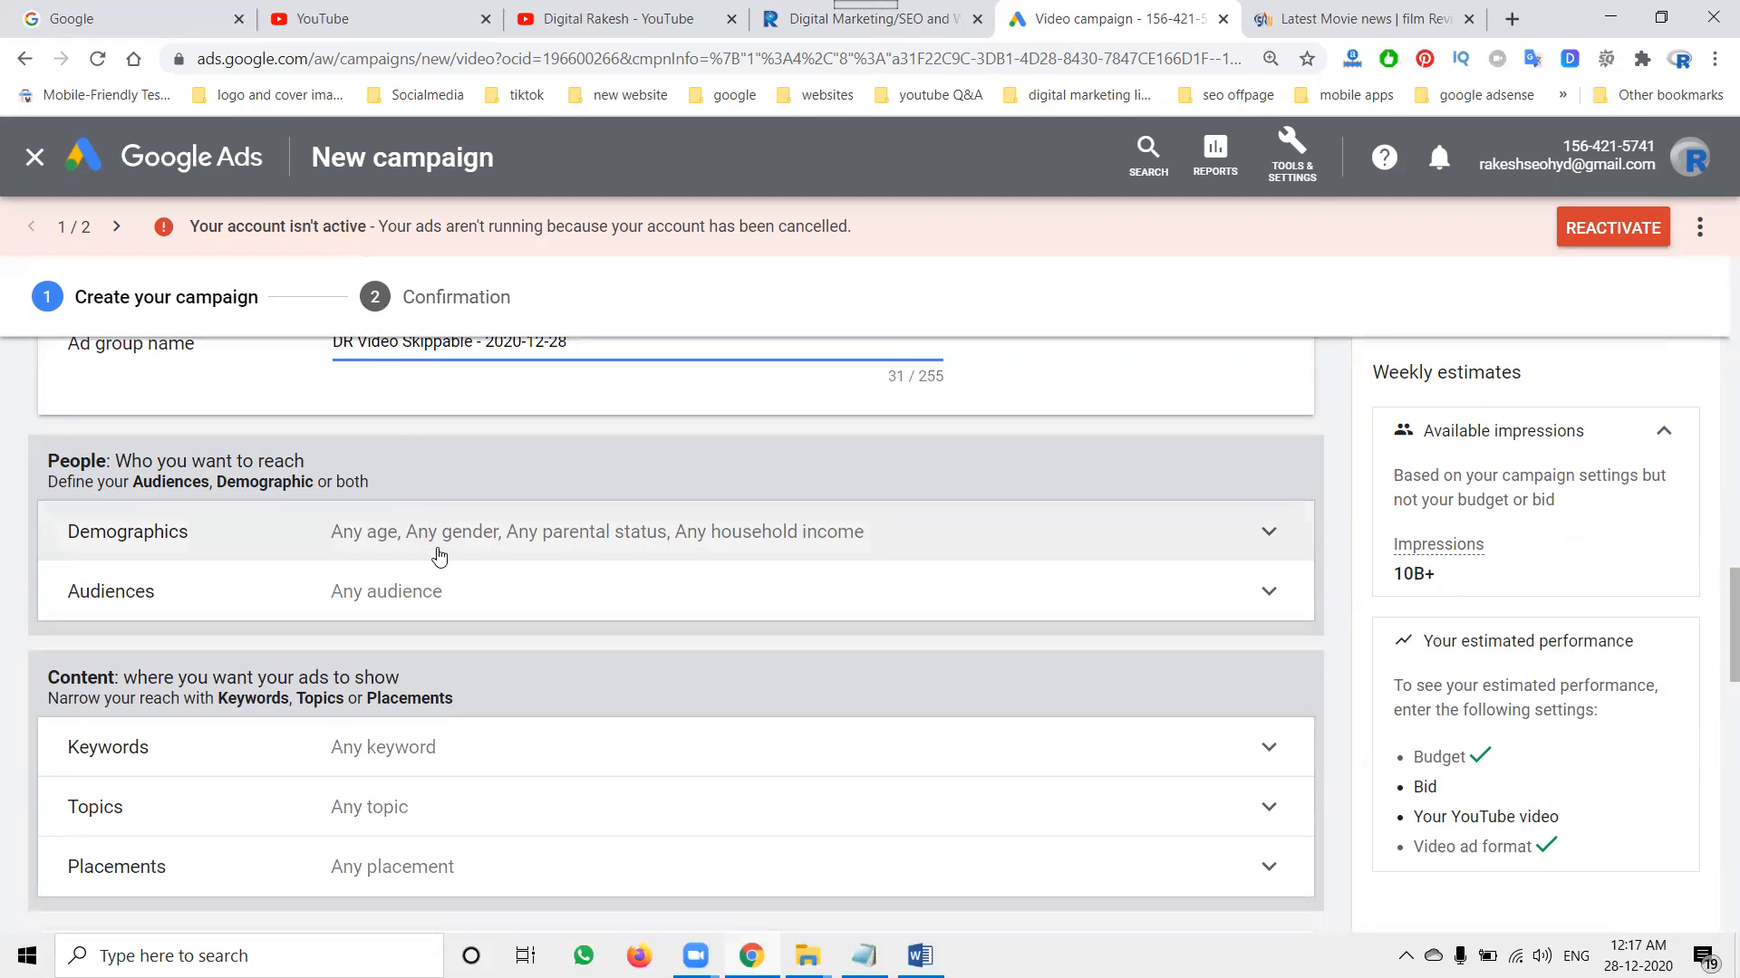
click(444, 535)
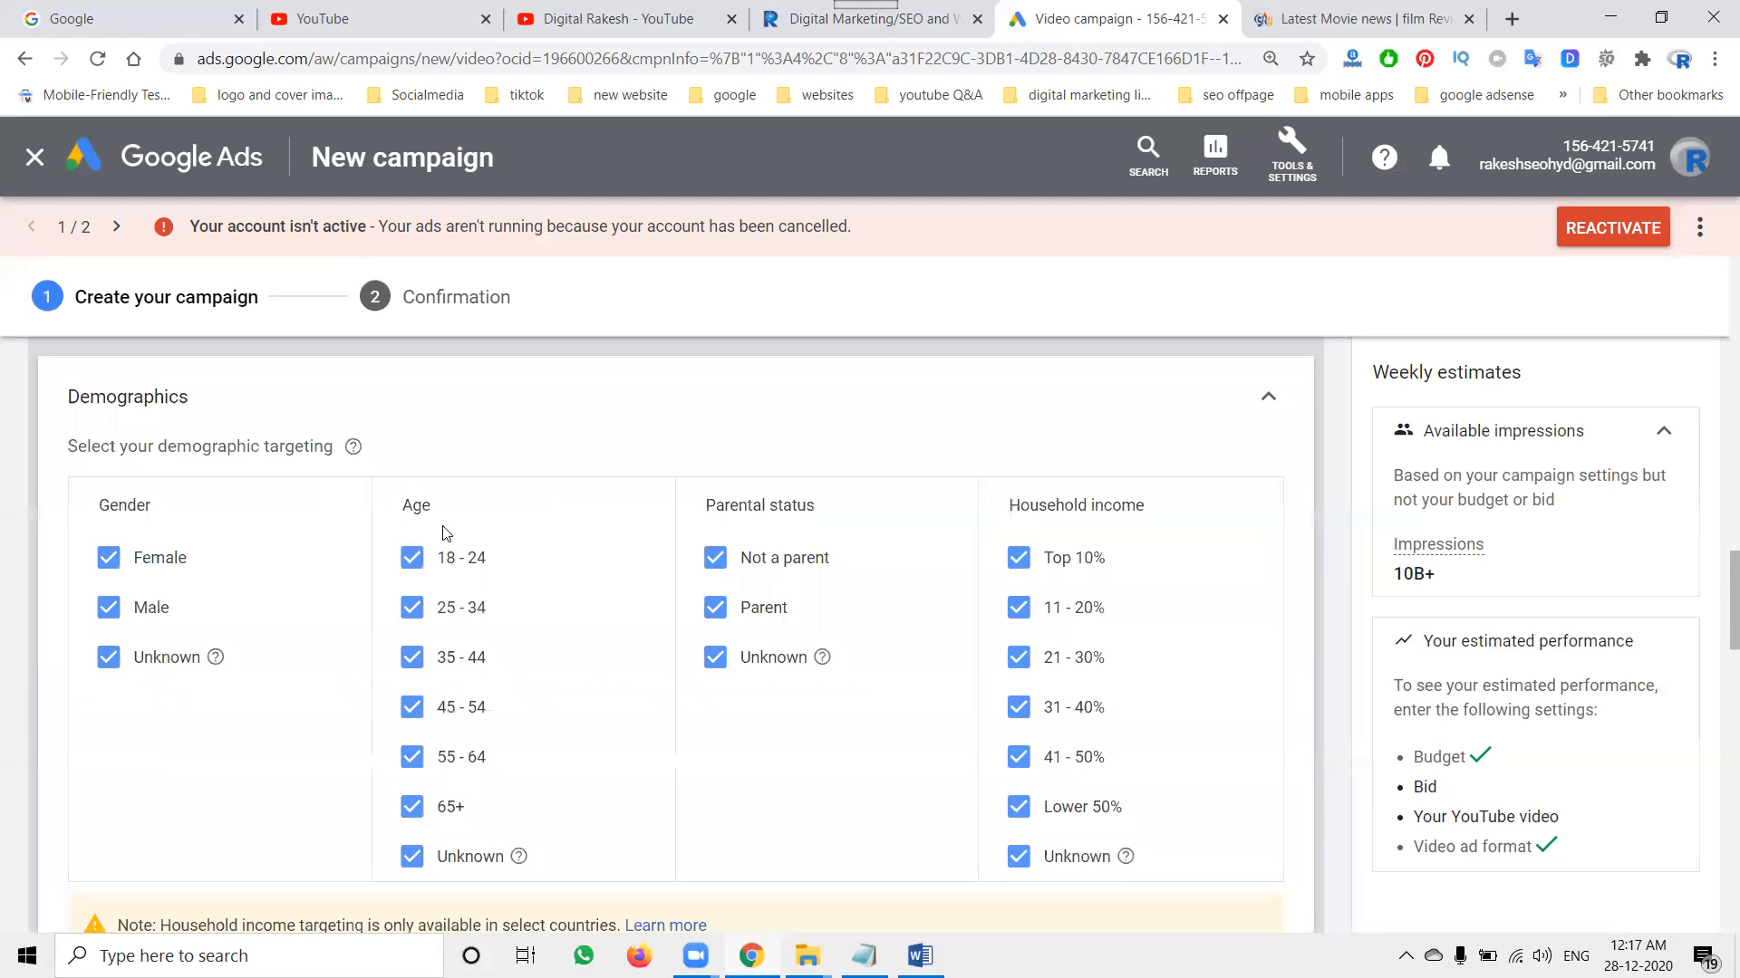
click(412, 856)
click(412, 806)
click(413, 759)
click(409, 711)
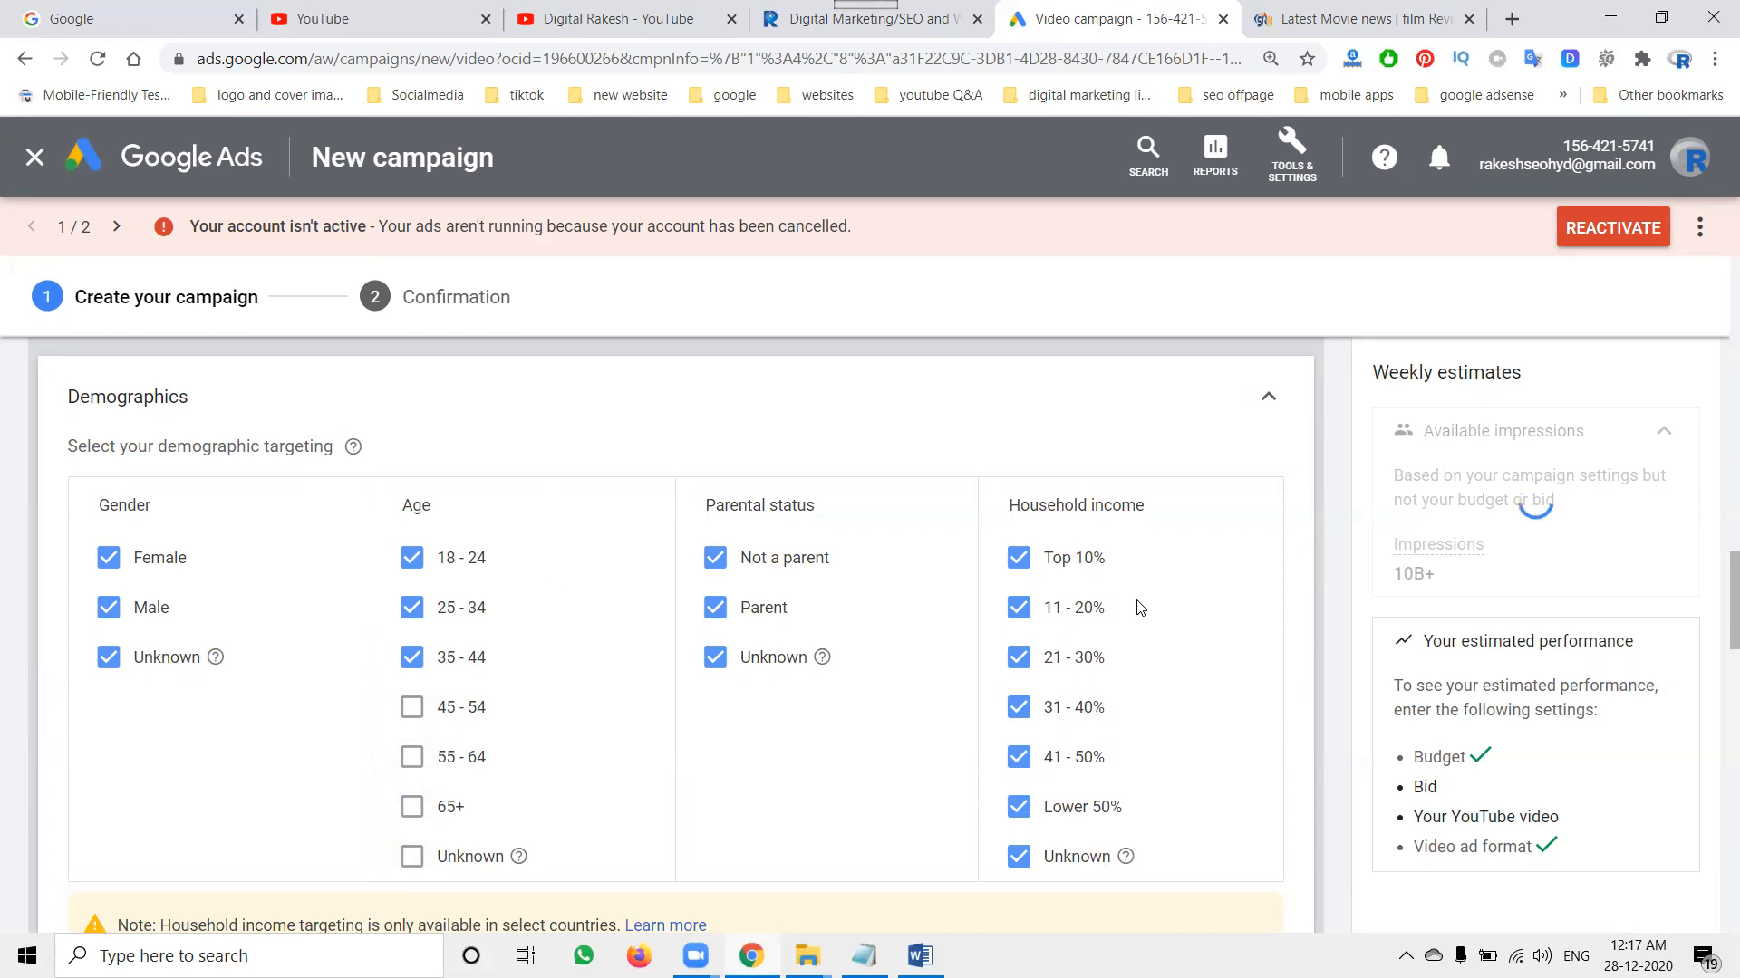
click(1267, 398)
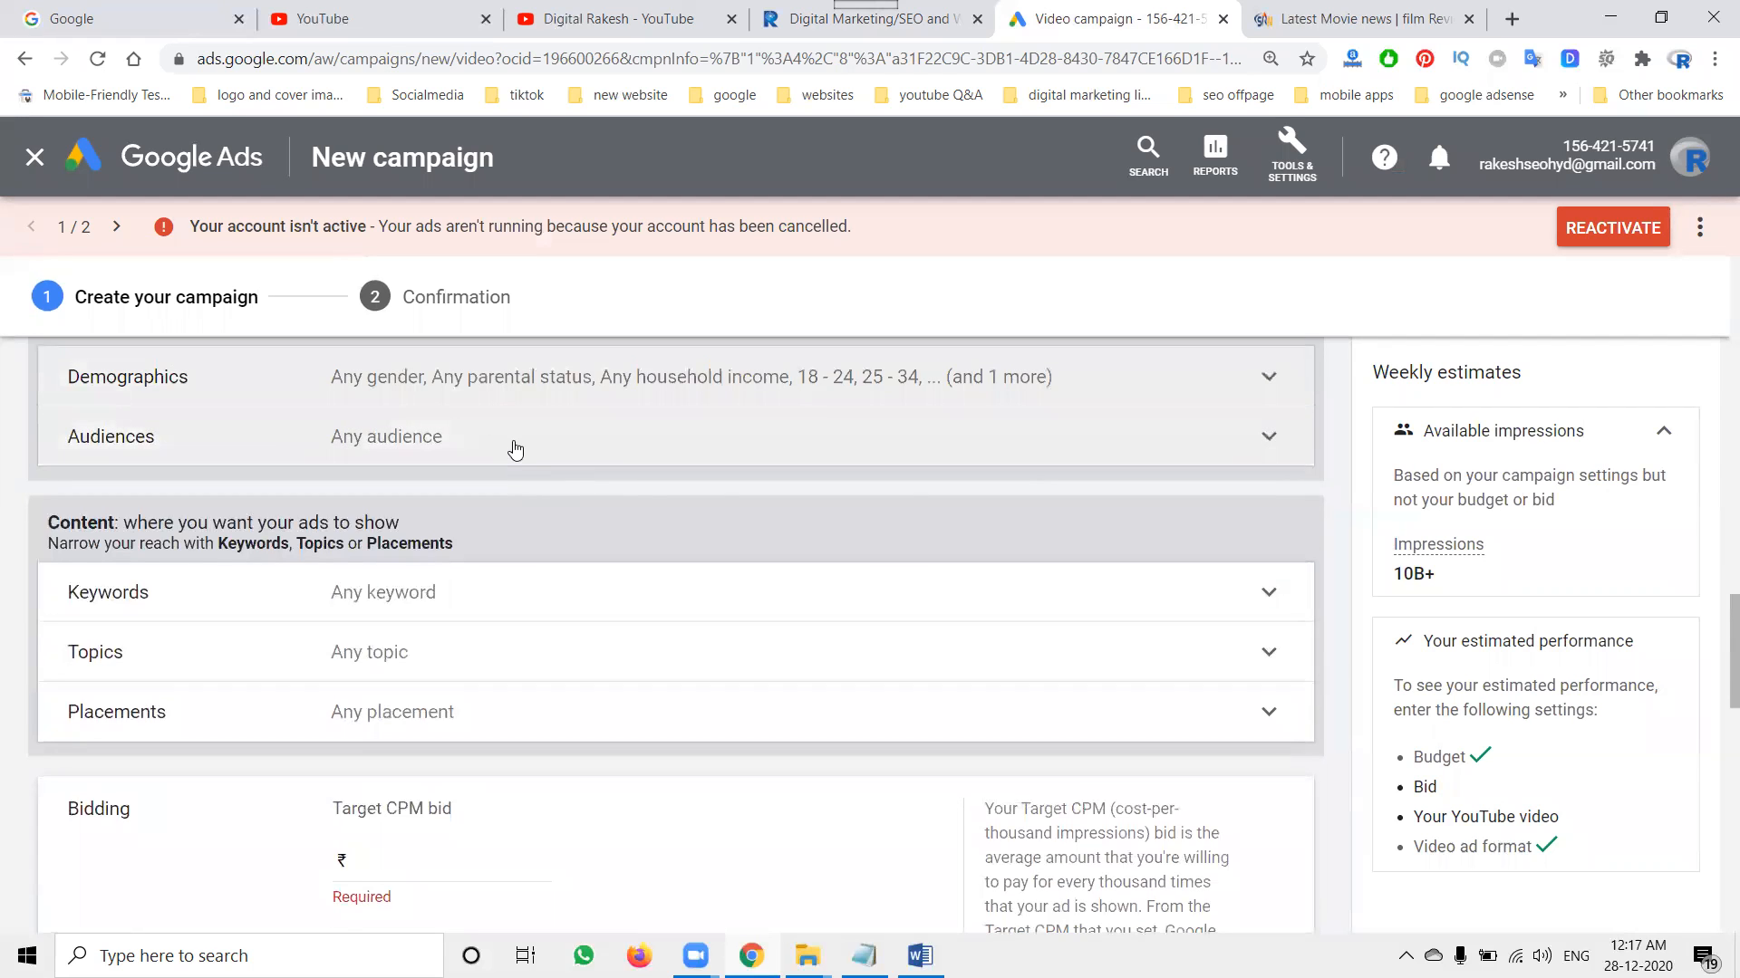
Step: Review the suggested audiences and the keyword targeting options, leaving both sections collapsed
click(513, 446)
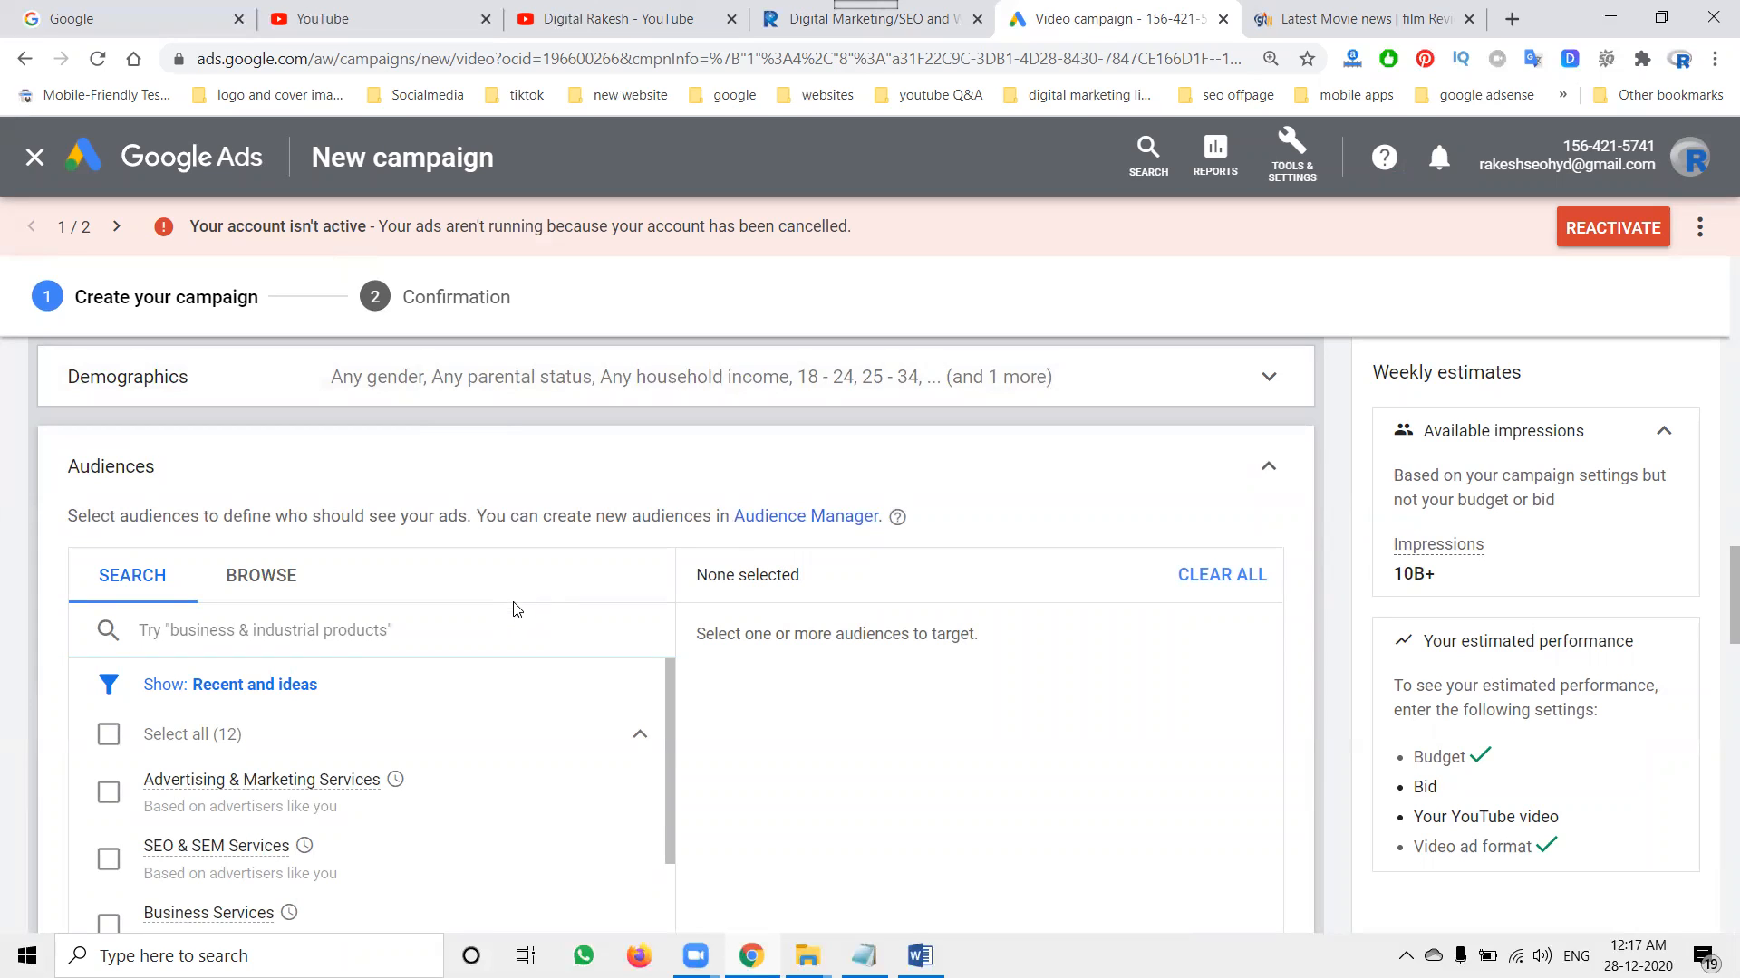
scroll(489, 793, down, 3)
scroll(481, 780, down, 3)
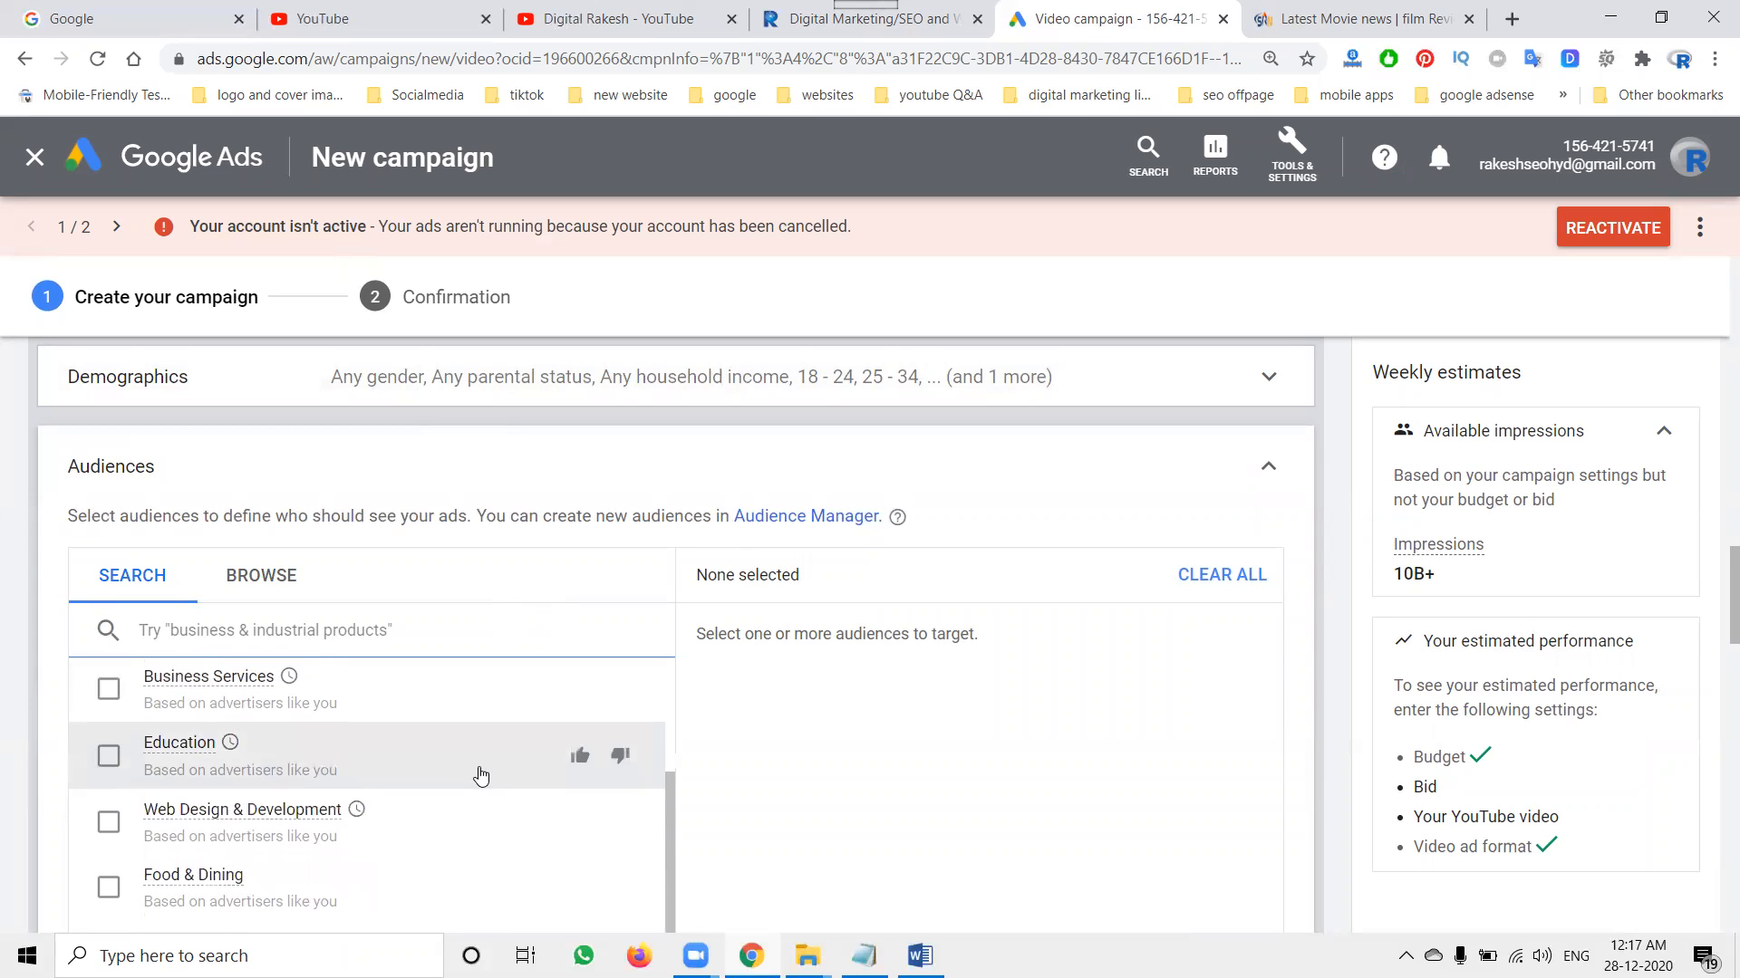
scroll(474, 775, down, 2)
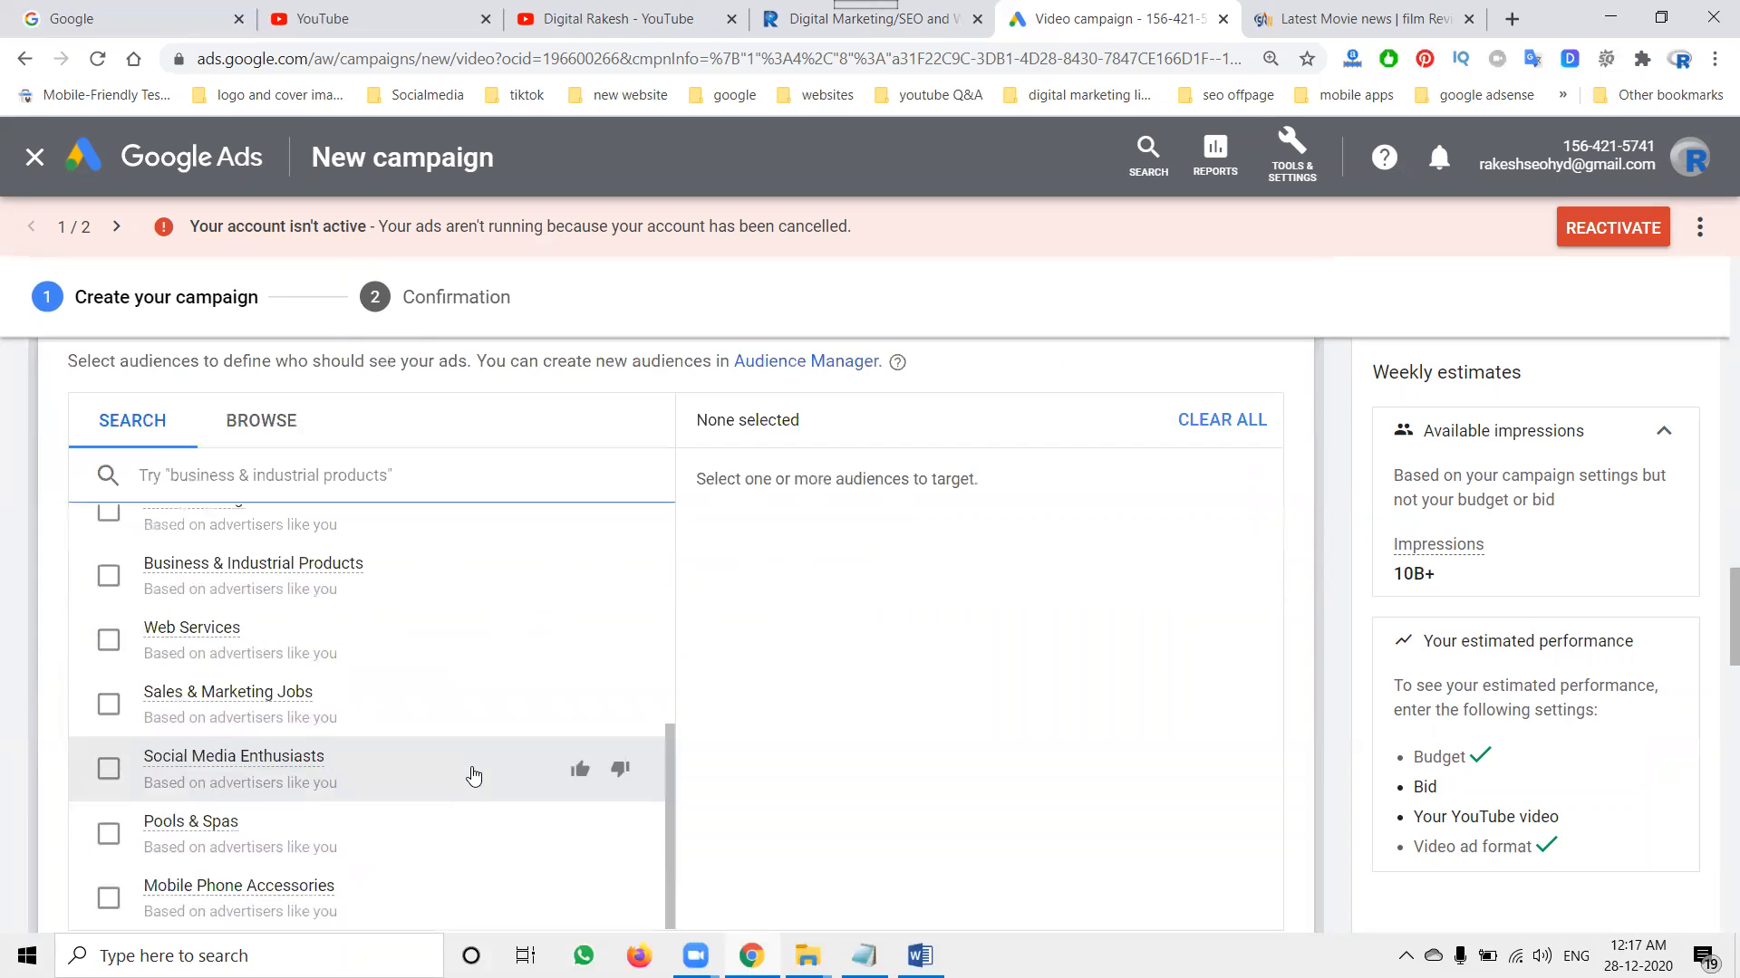
scroll(473, 776, down, 2)
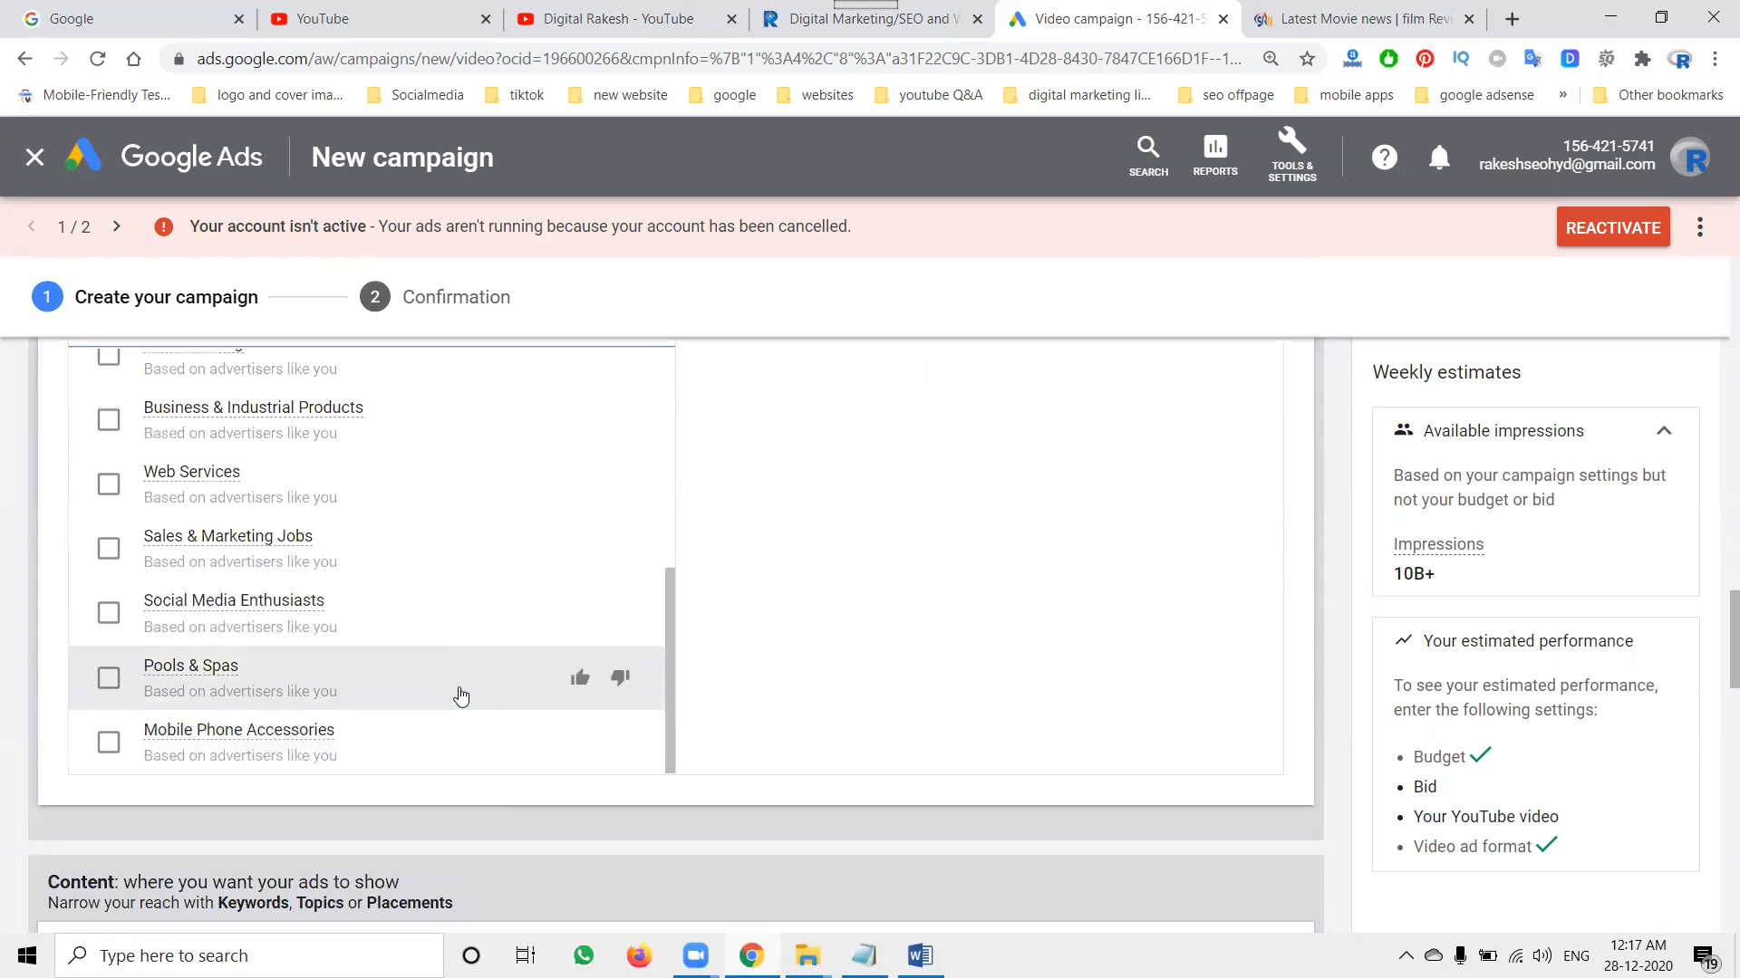
scroll(438, 653, up, 2)
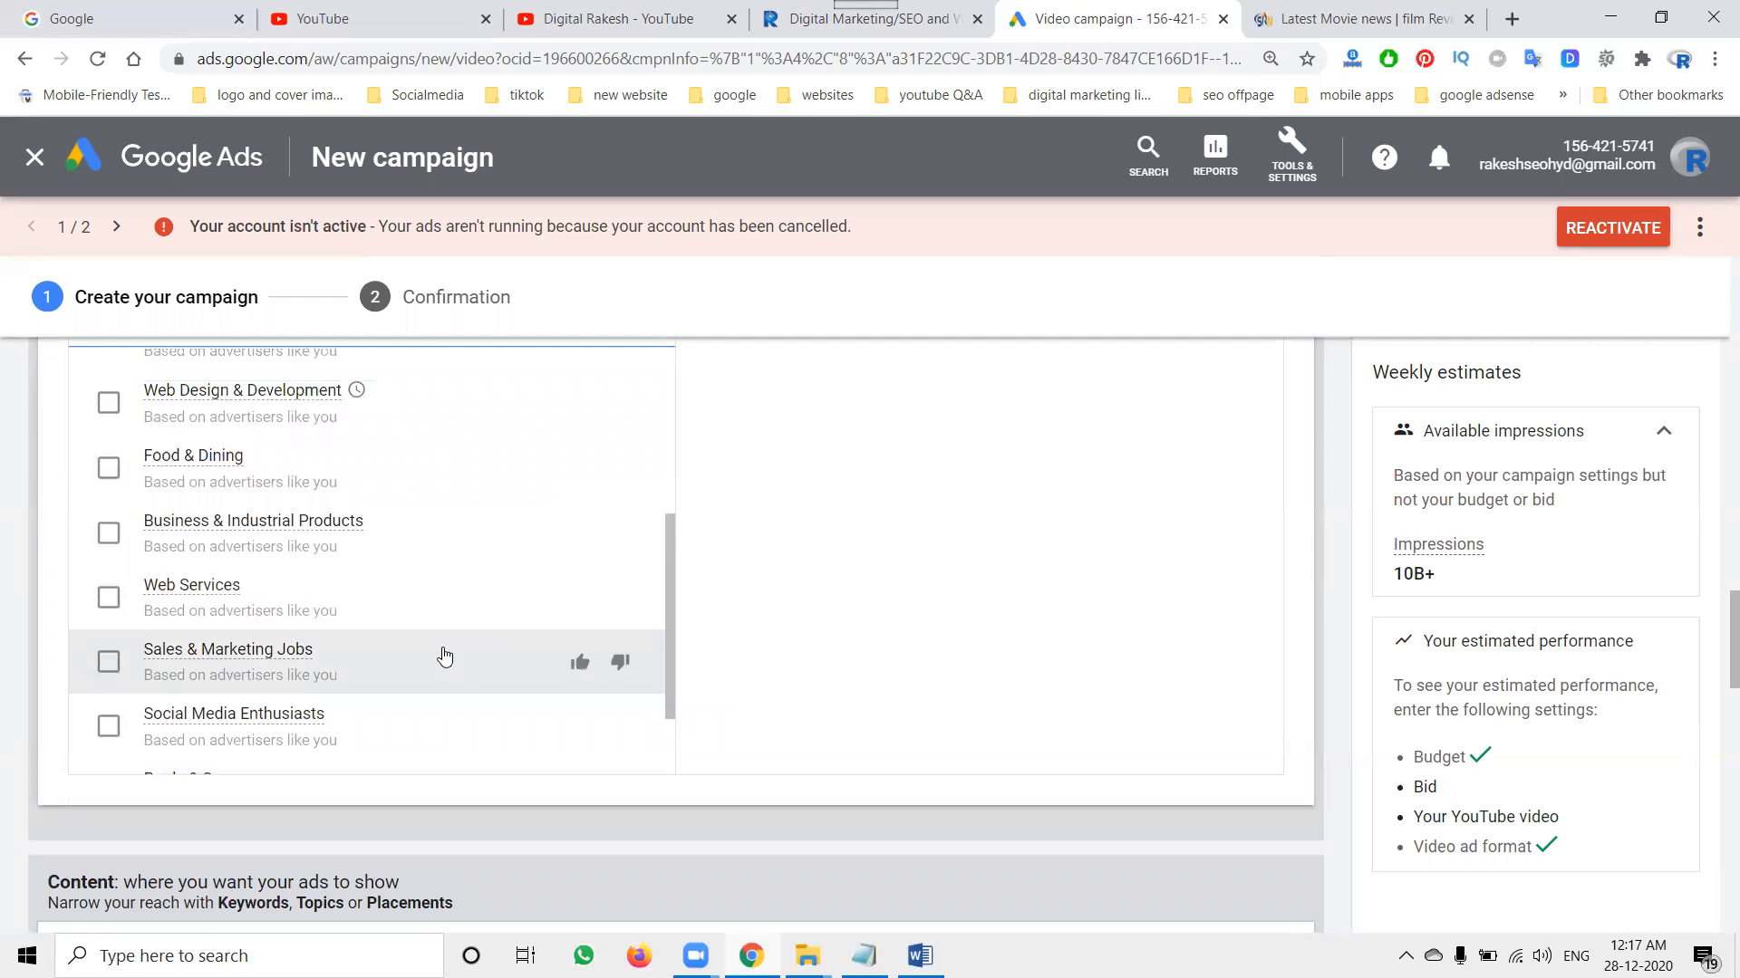
scroll(1025, 625, up, 4)
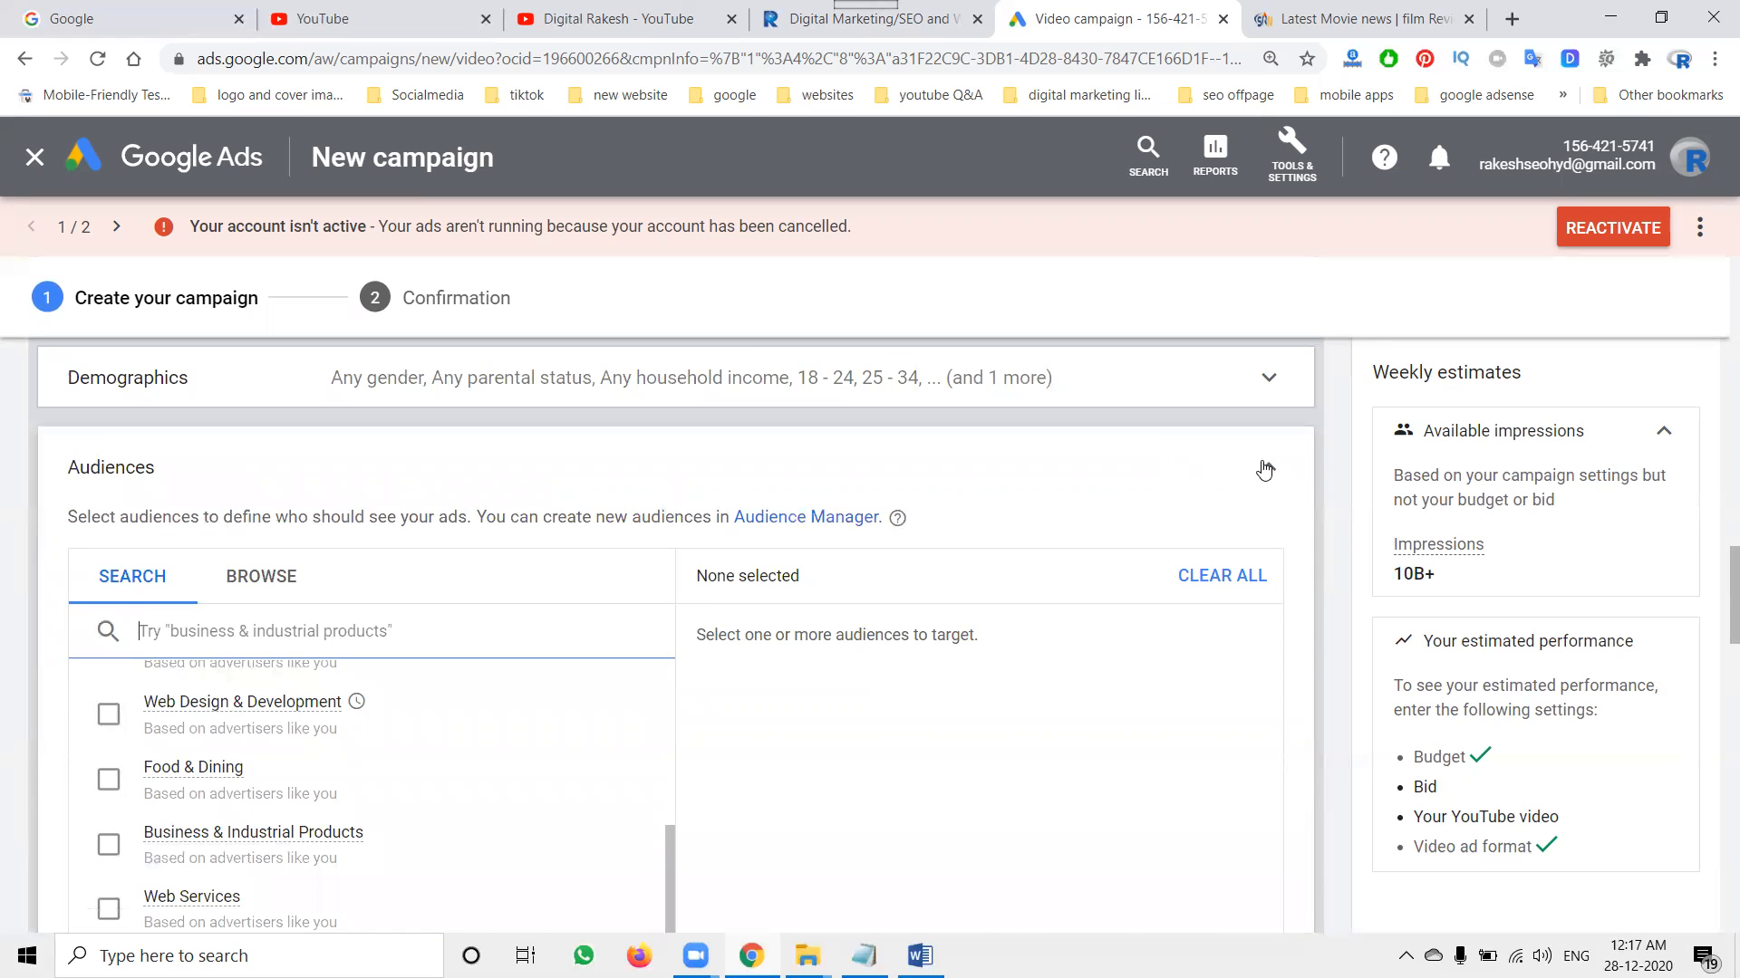
click(1265, 470)
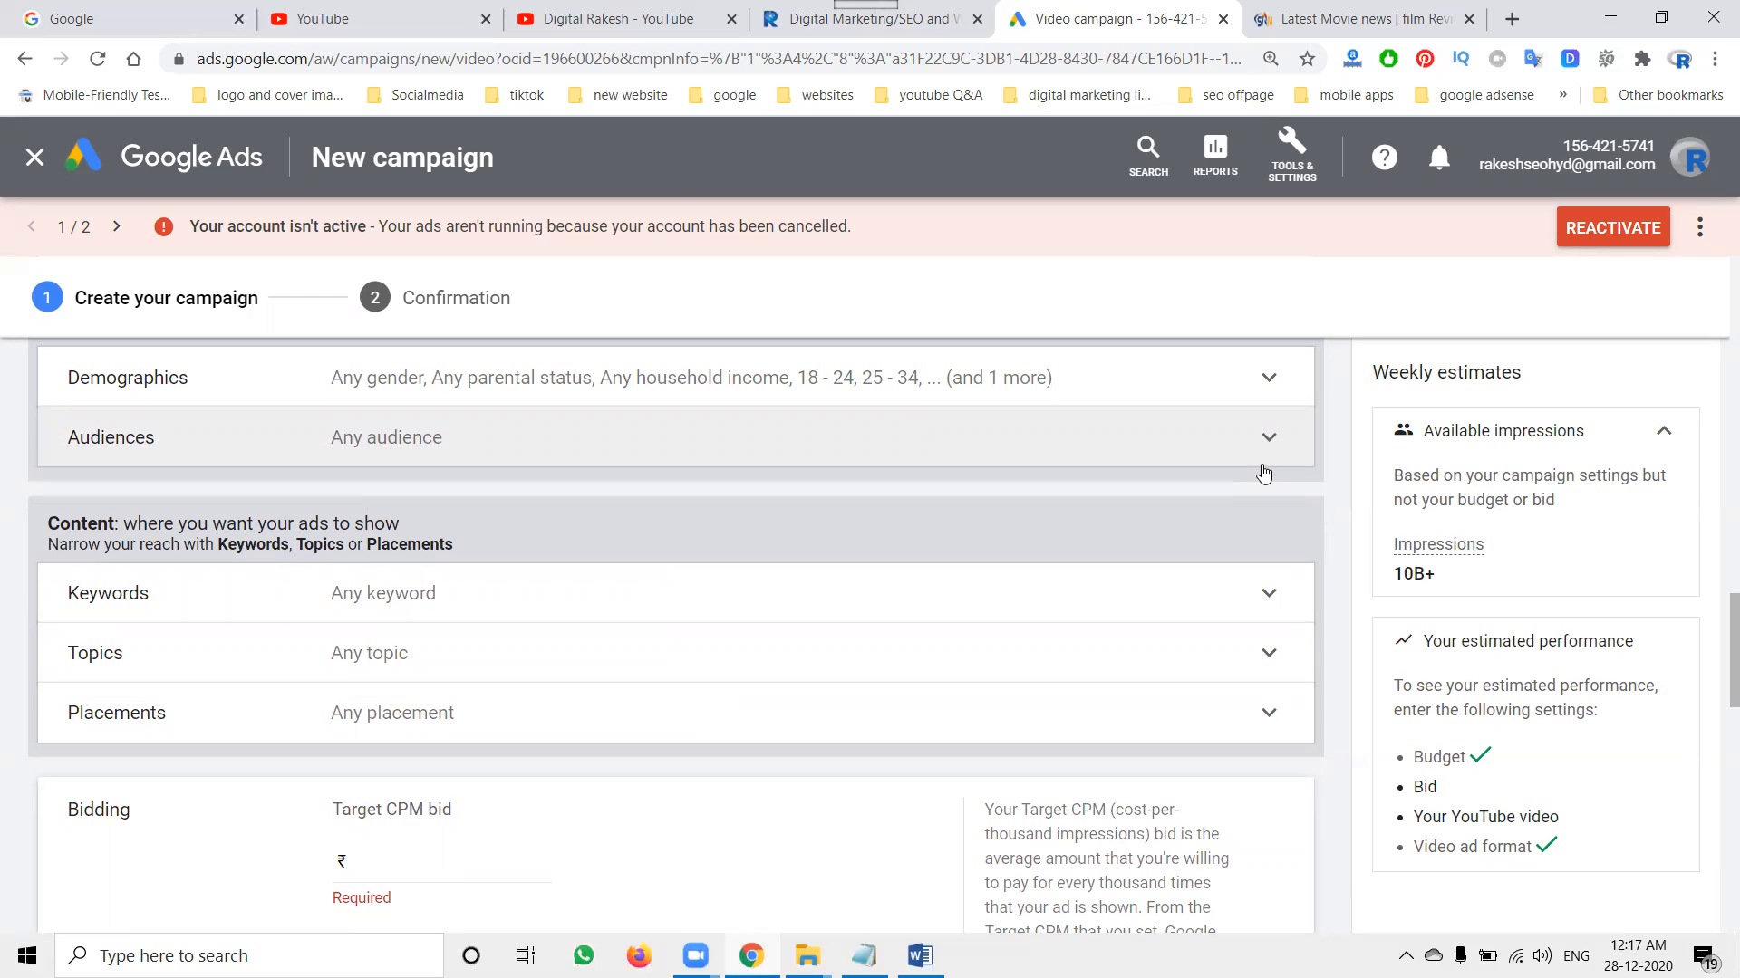
click(1229, 603)
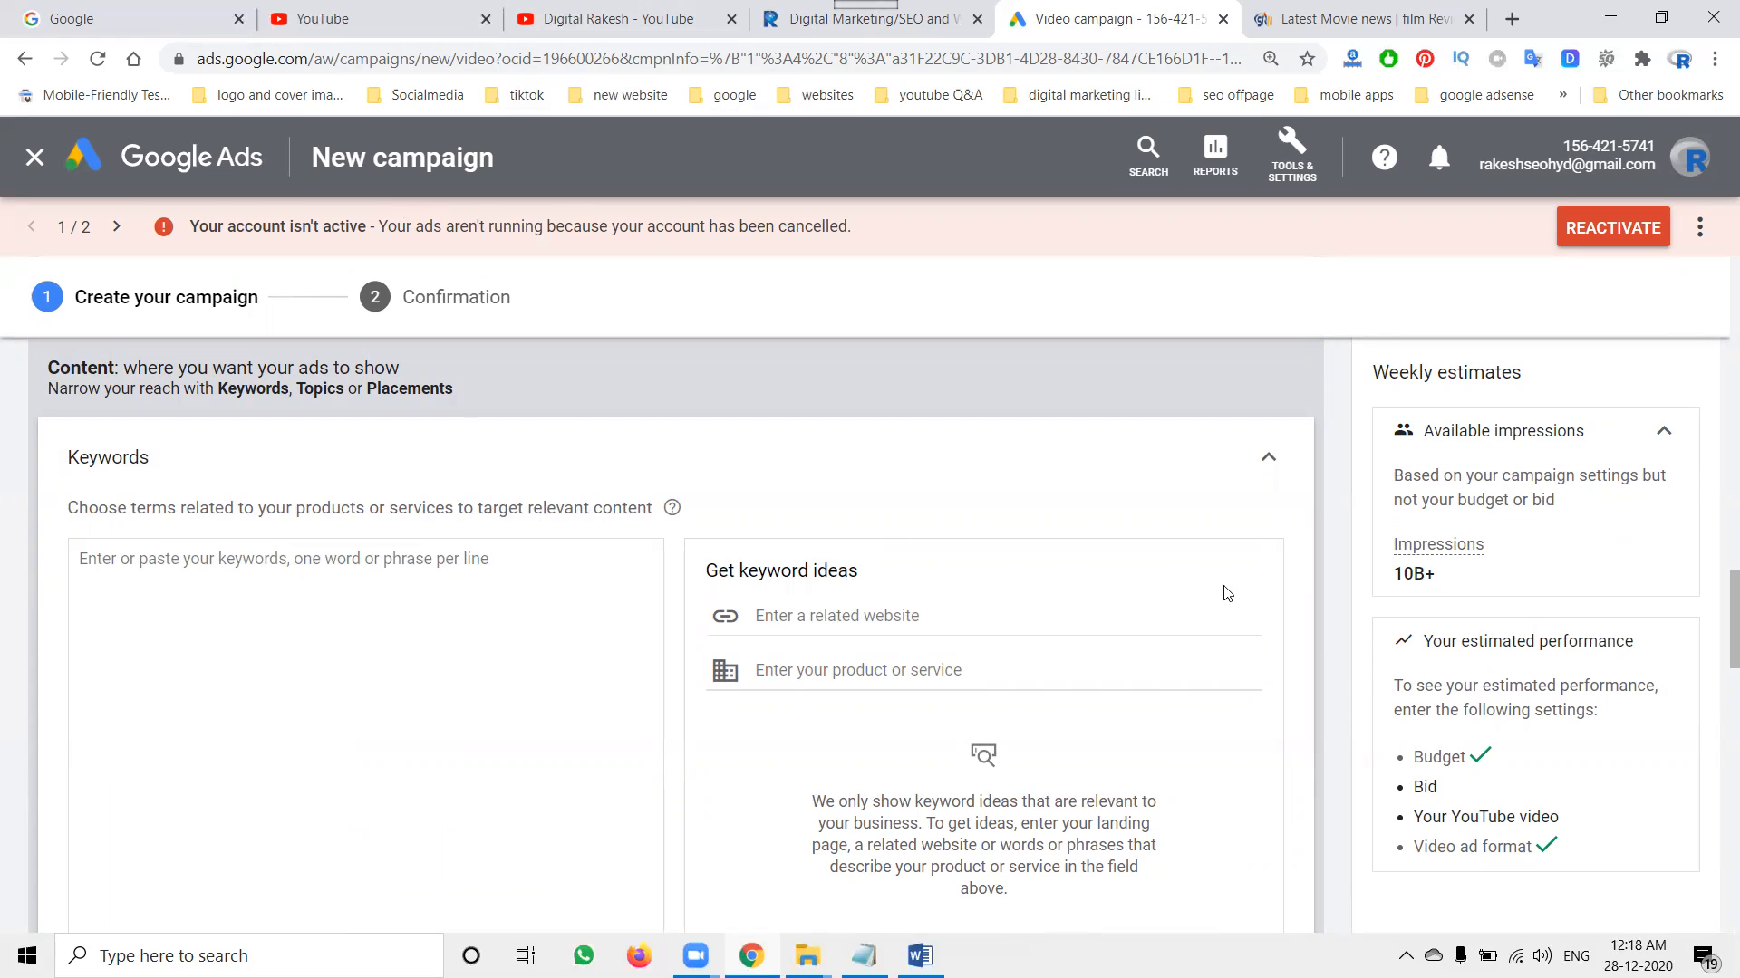
click(1263, 466)
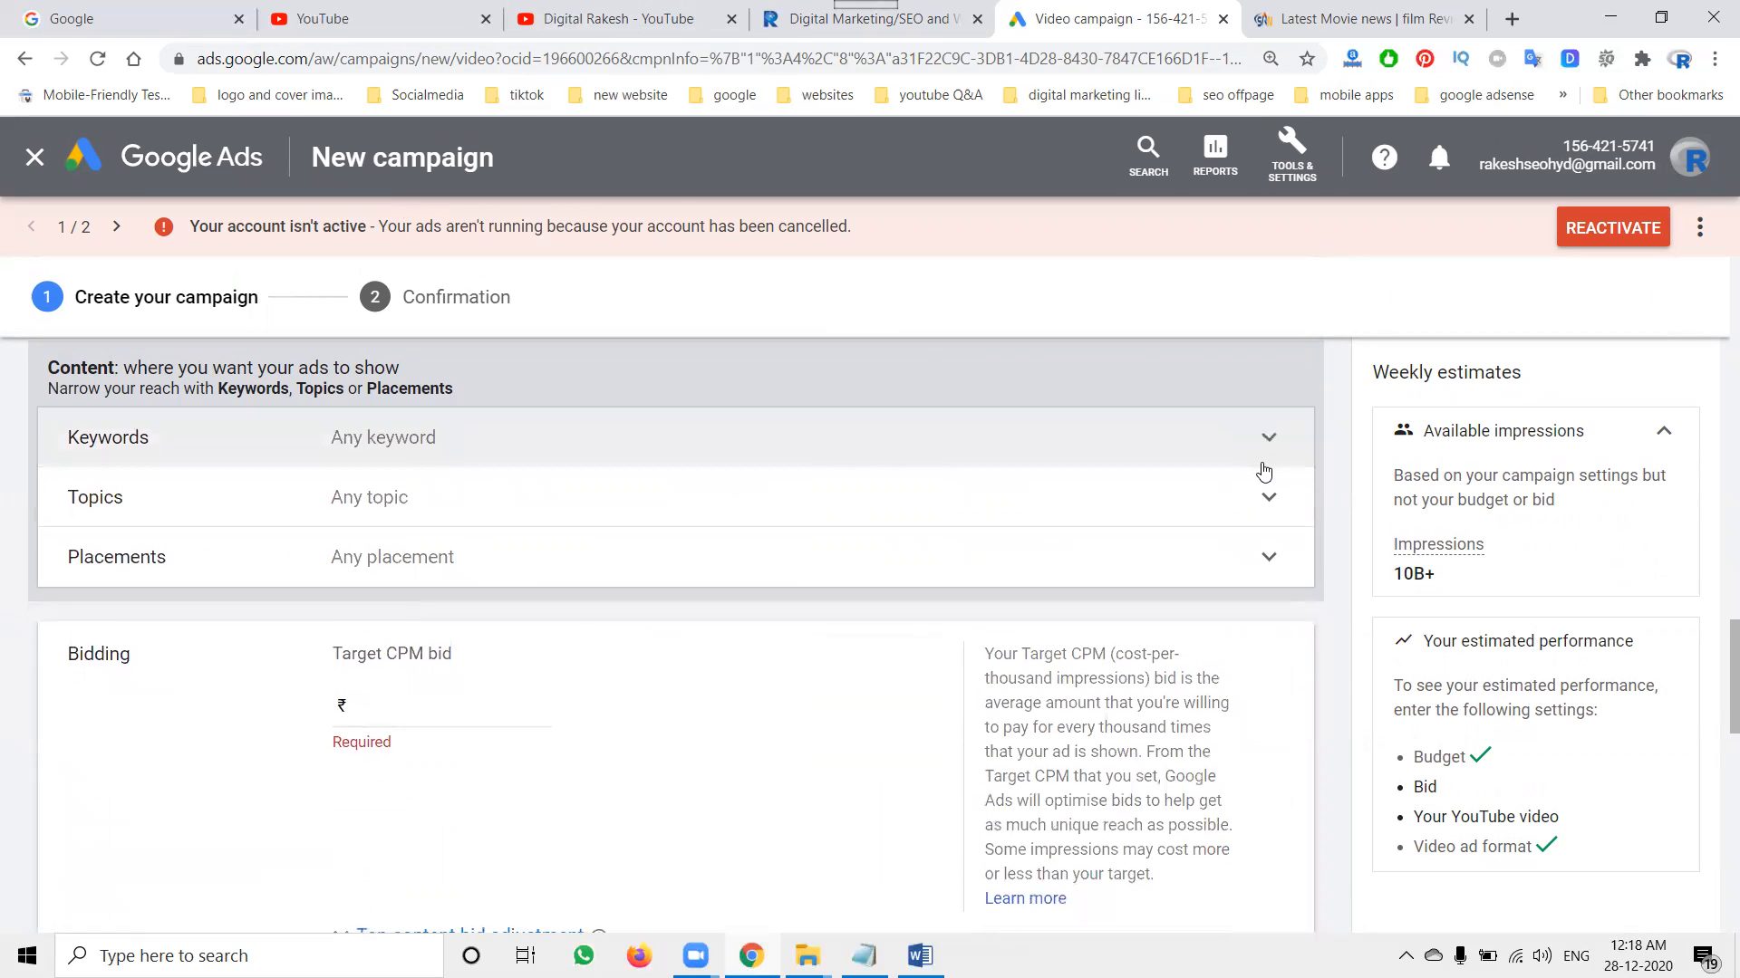
Step: Try Jobs & Education as a target topic, deselect it and collapse the Topics settings
click(1267, 500)
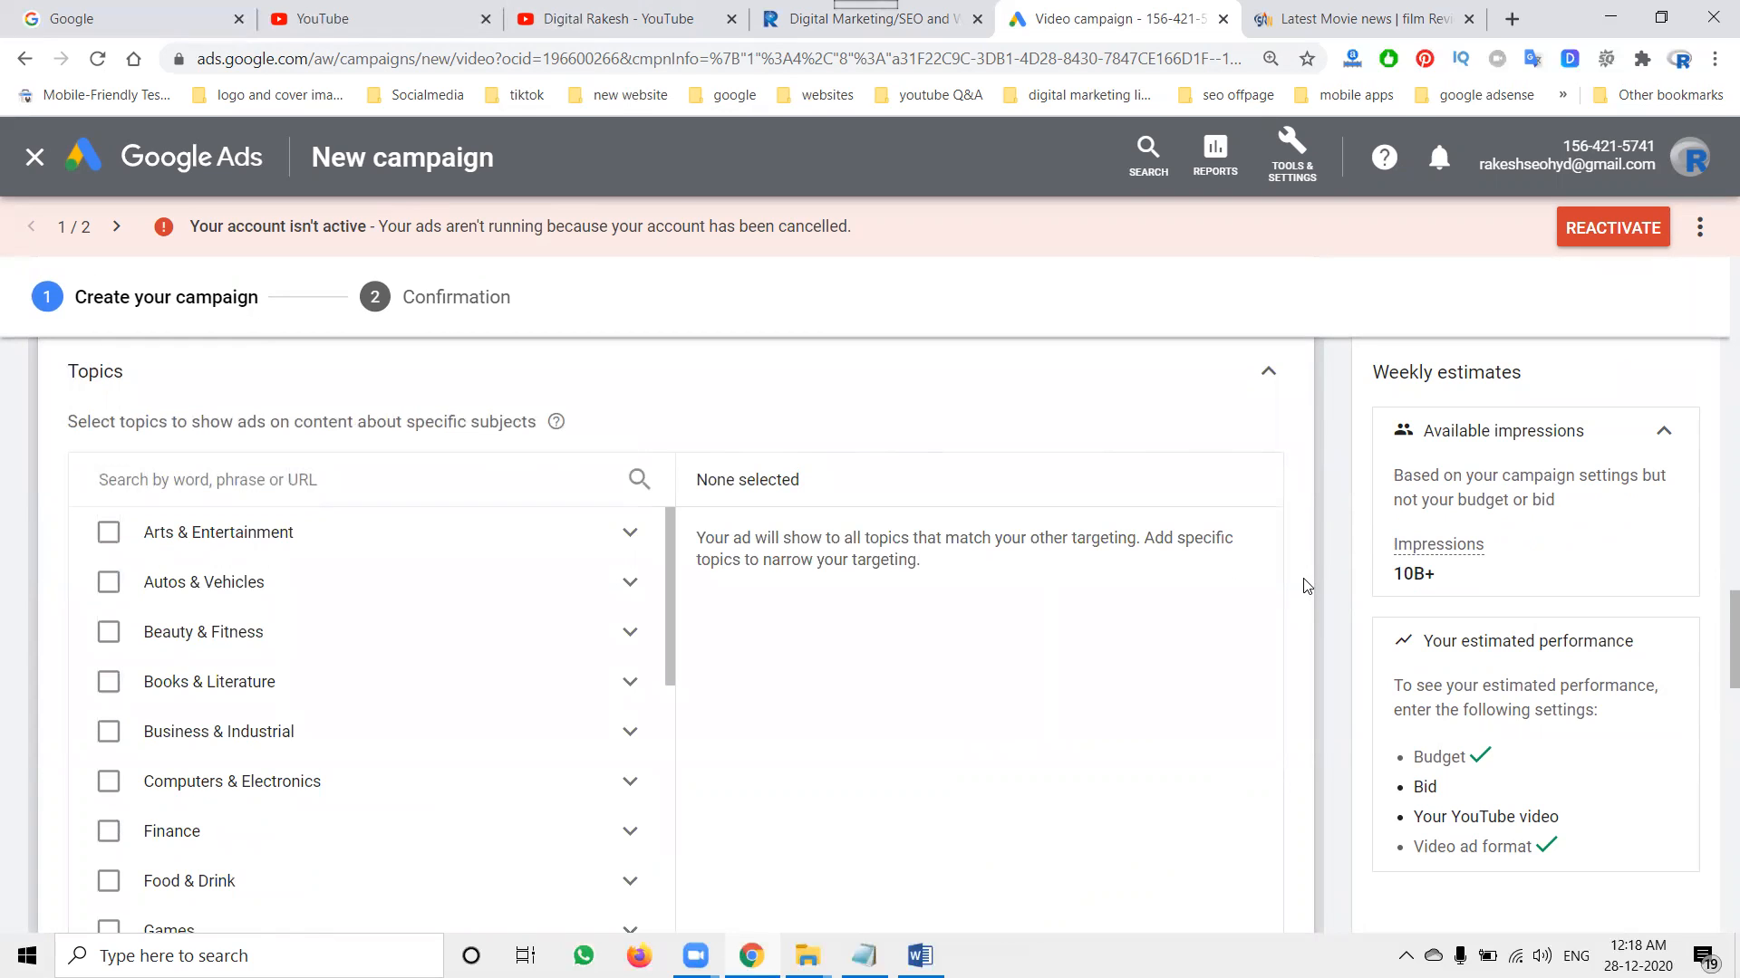
scroll(458, 652, down, 3)
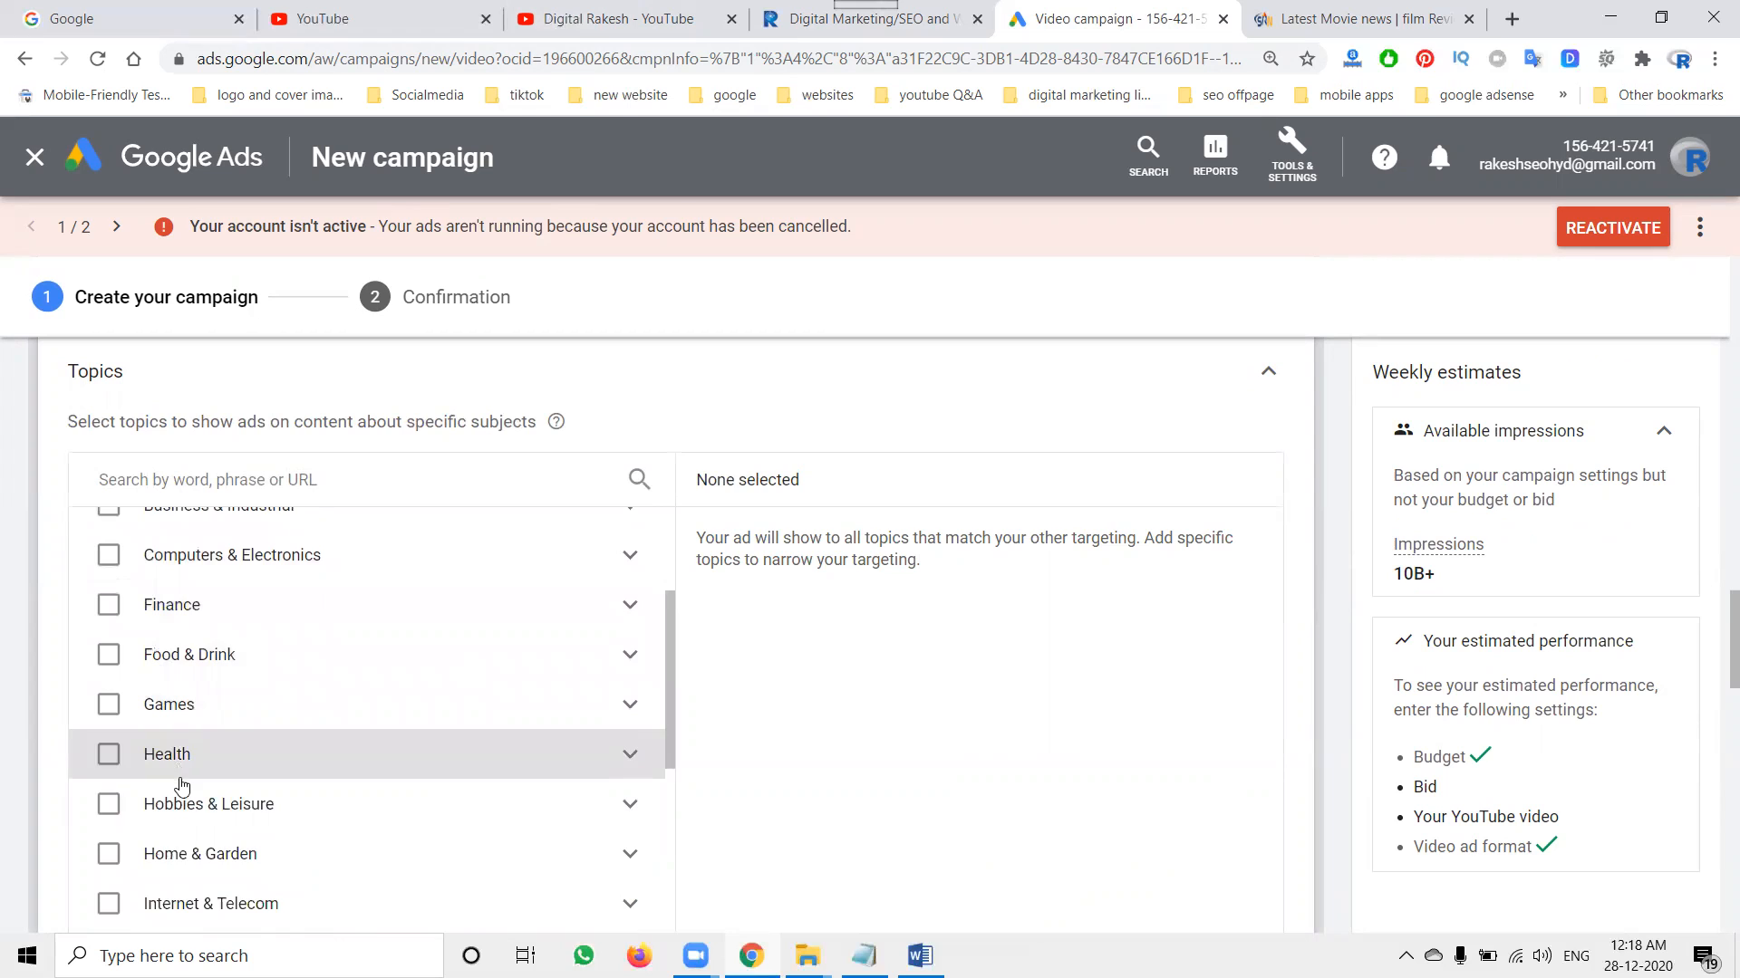
scroll(182, 786, down, 1)
click(181, 838)
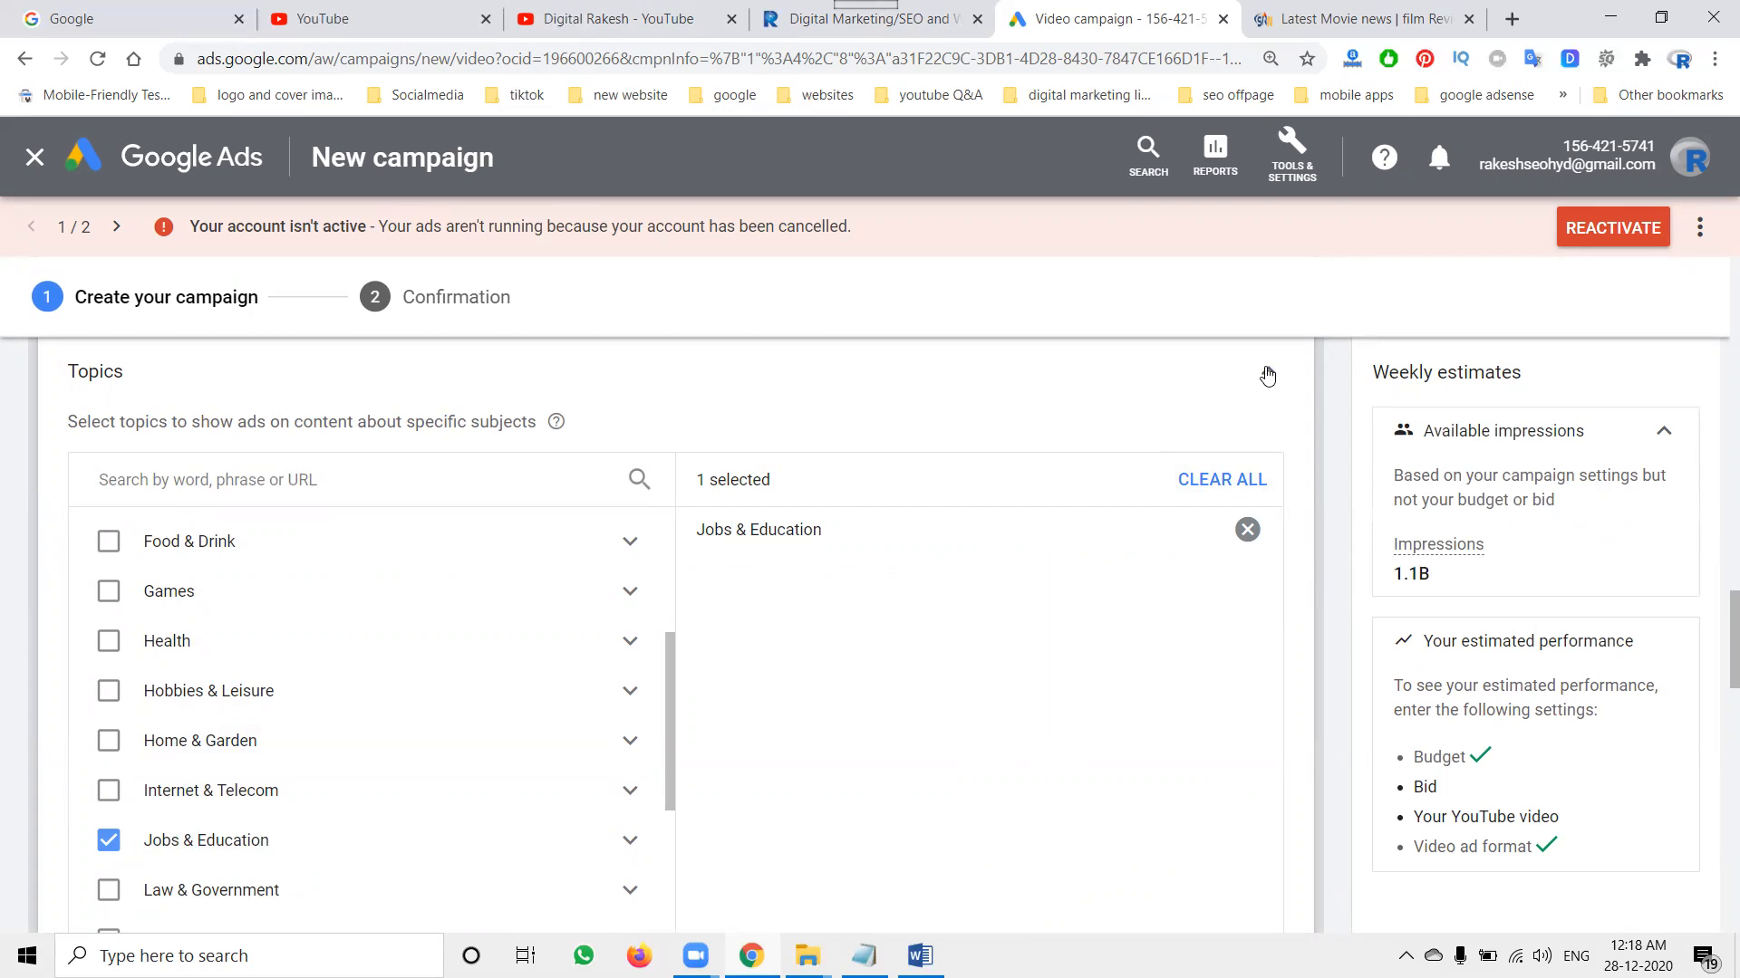
click(212, 852)
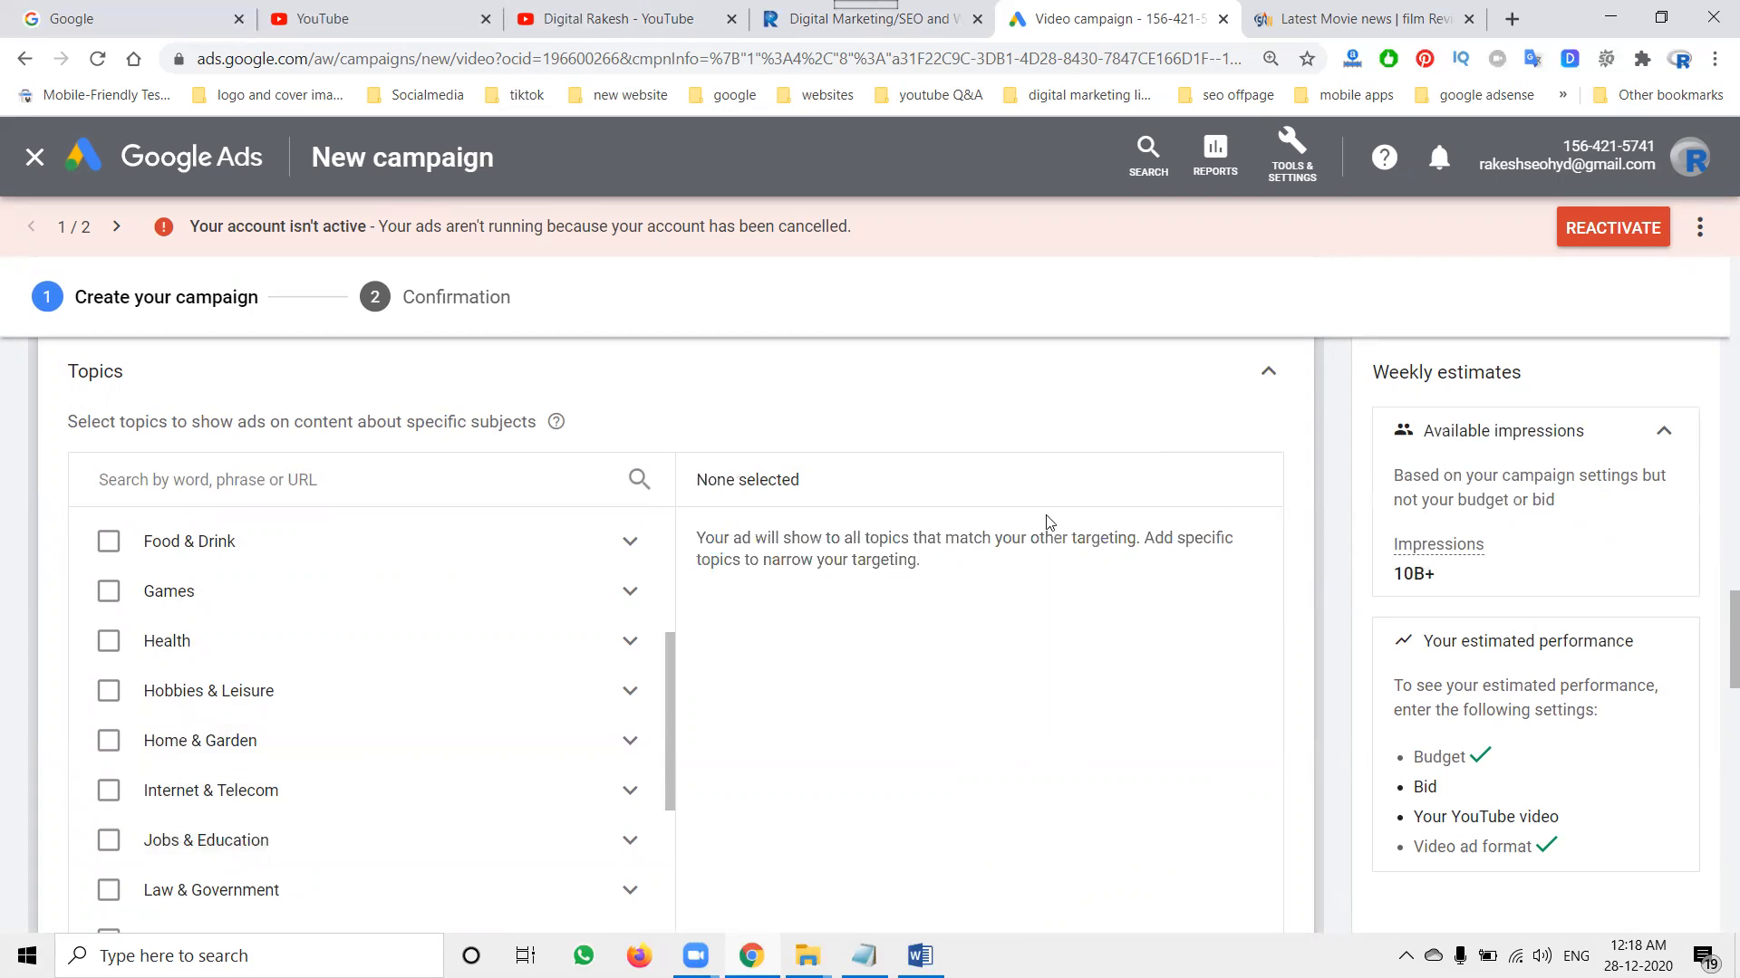
click(1273, 383)
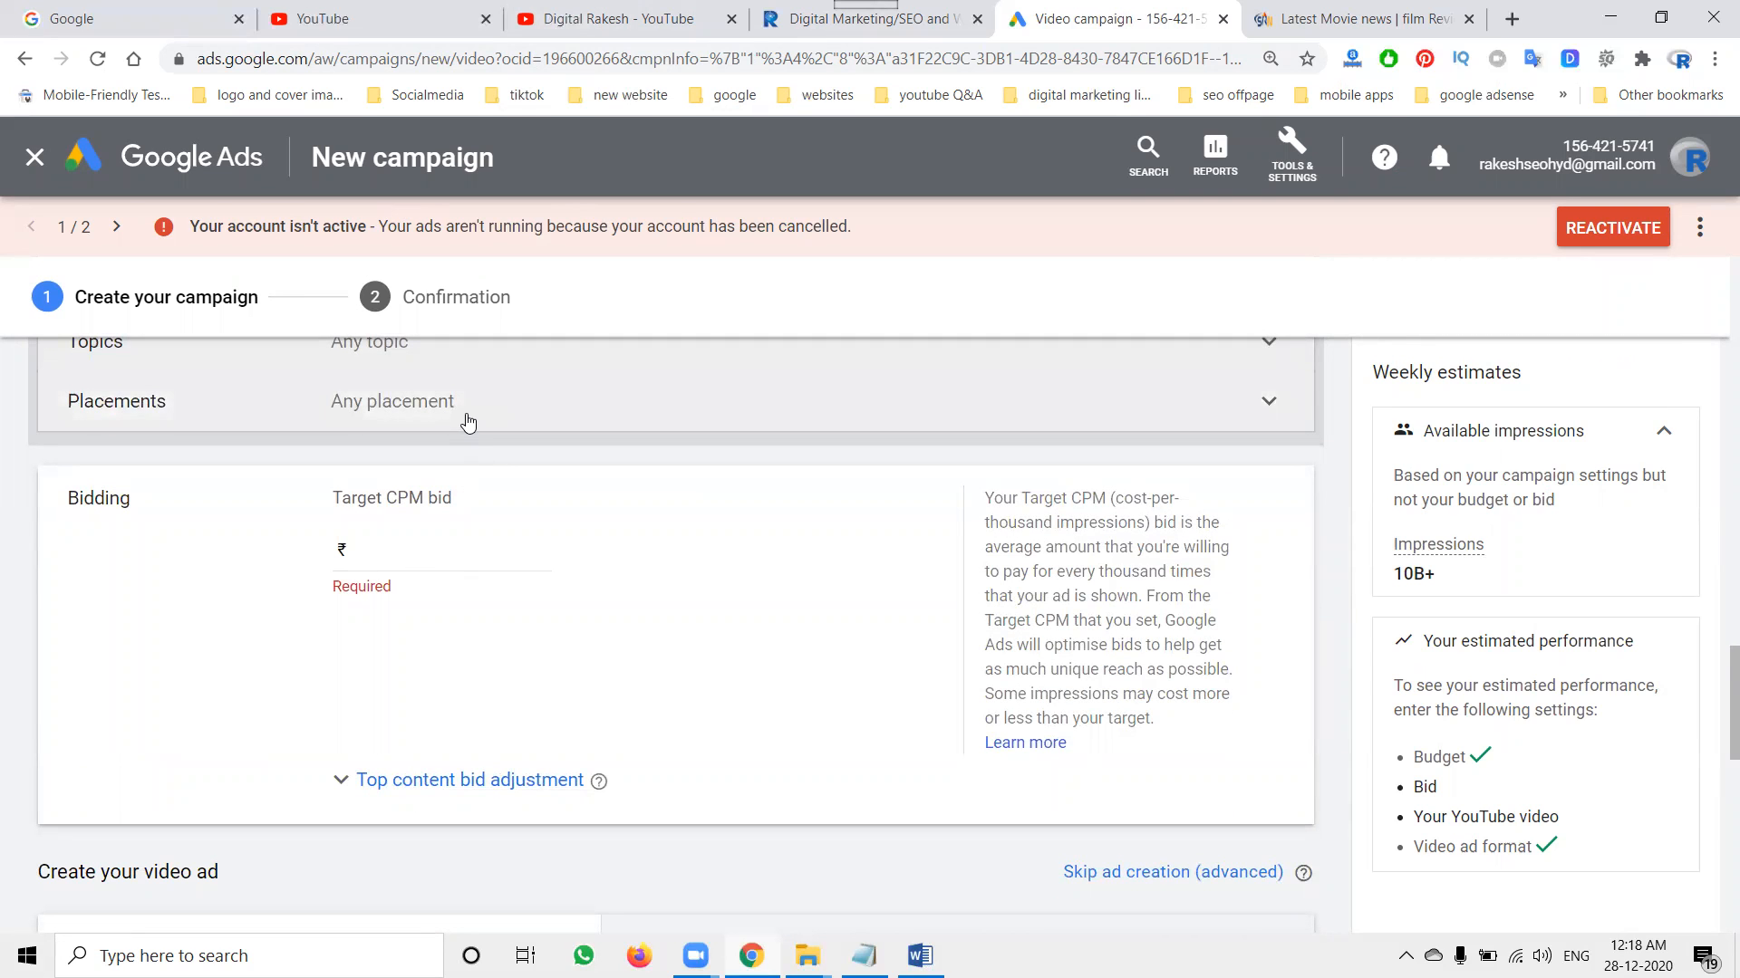
Step: Expand the ad group's placement targeting and look through the Video lineups and Websites categories
click(390, 408)
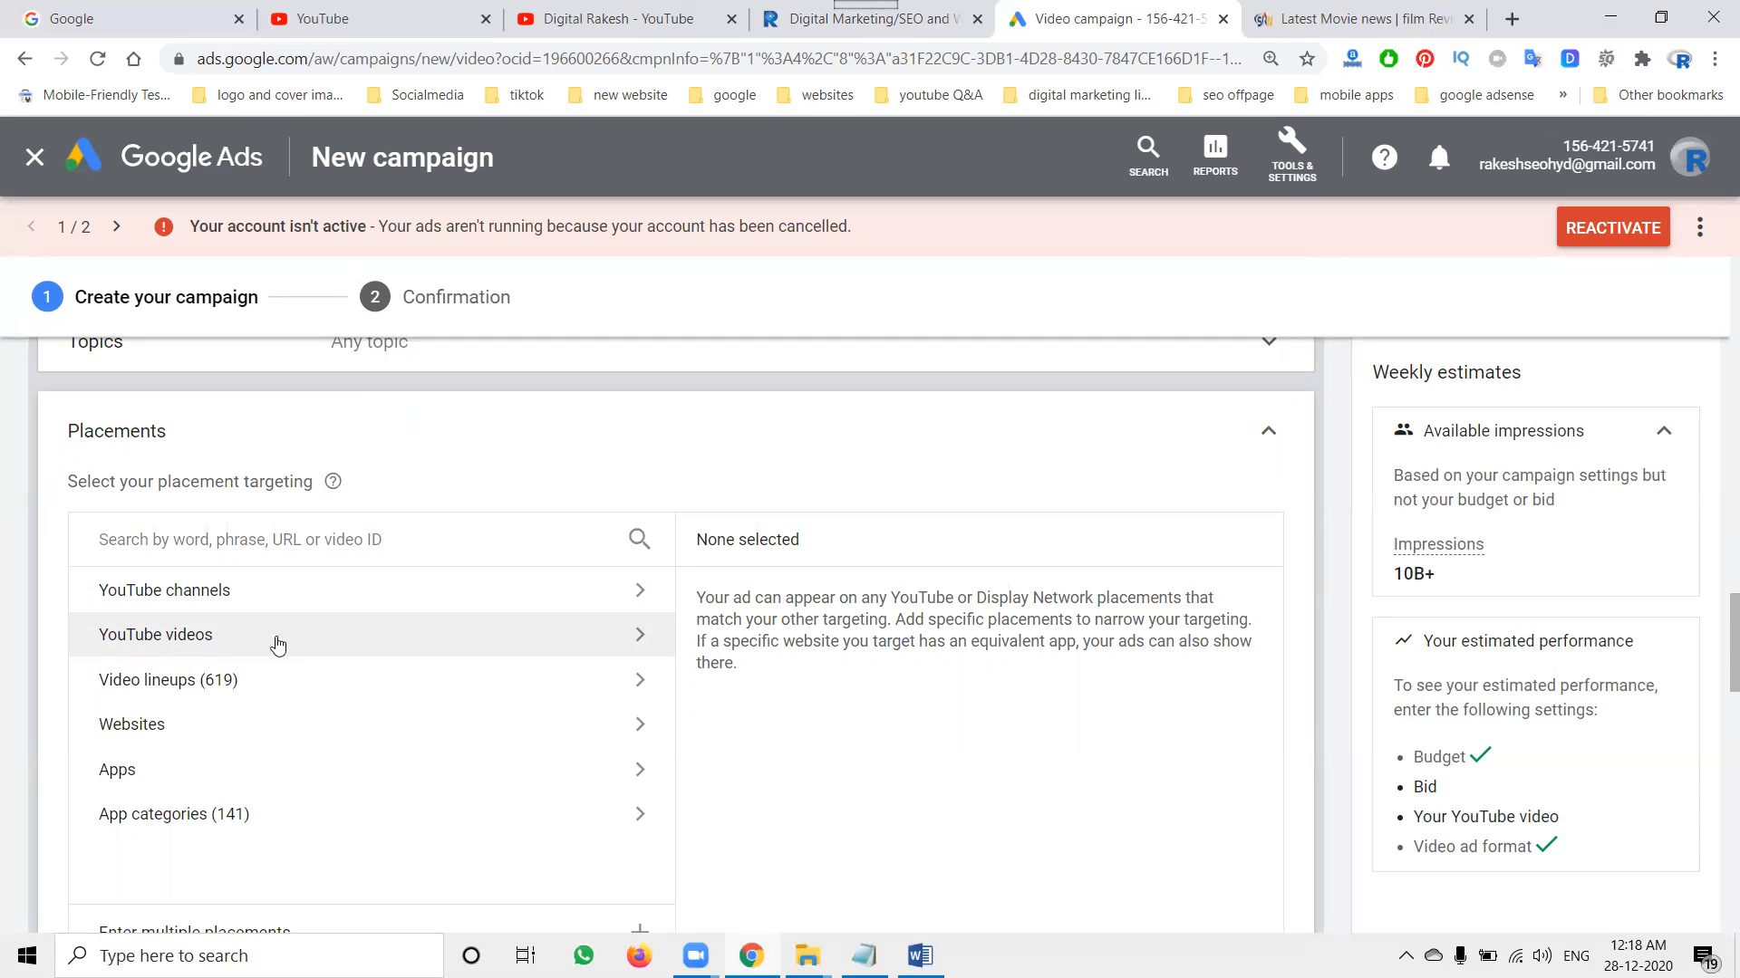
click(215, 685)
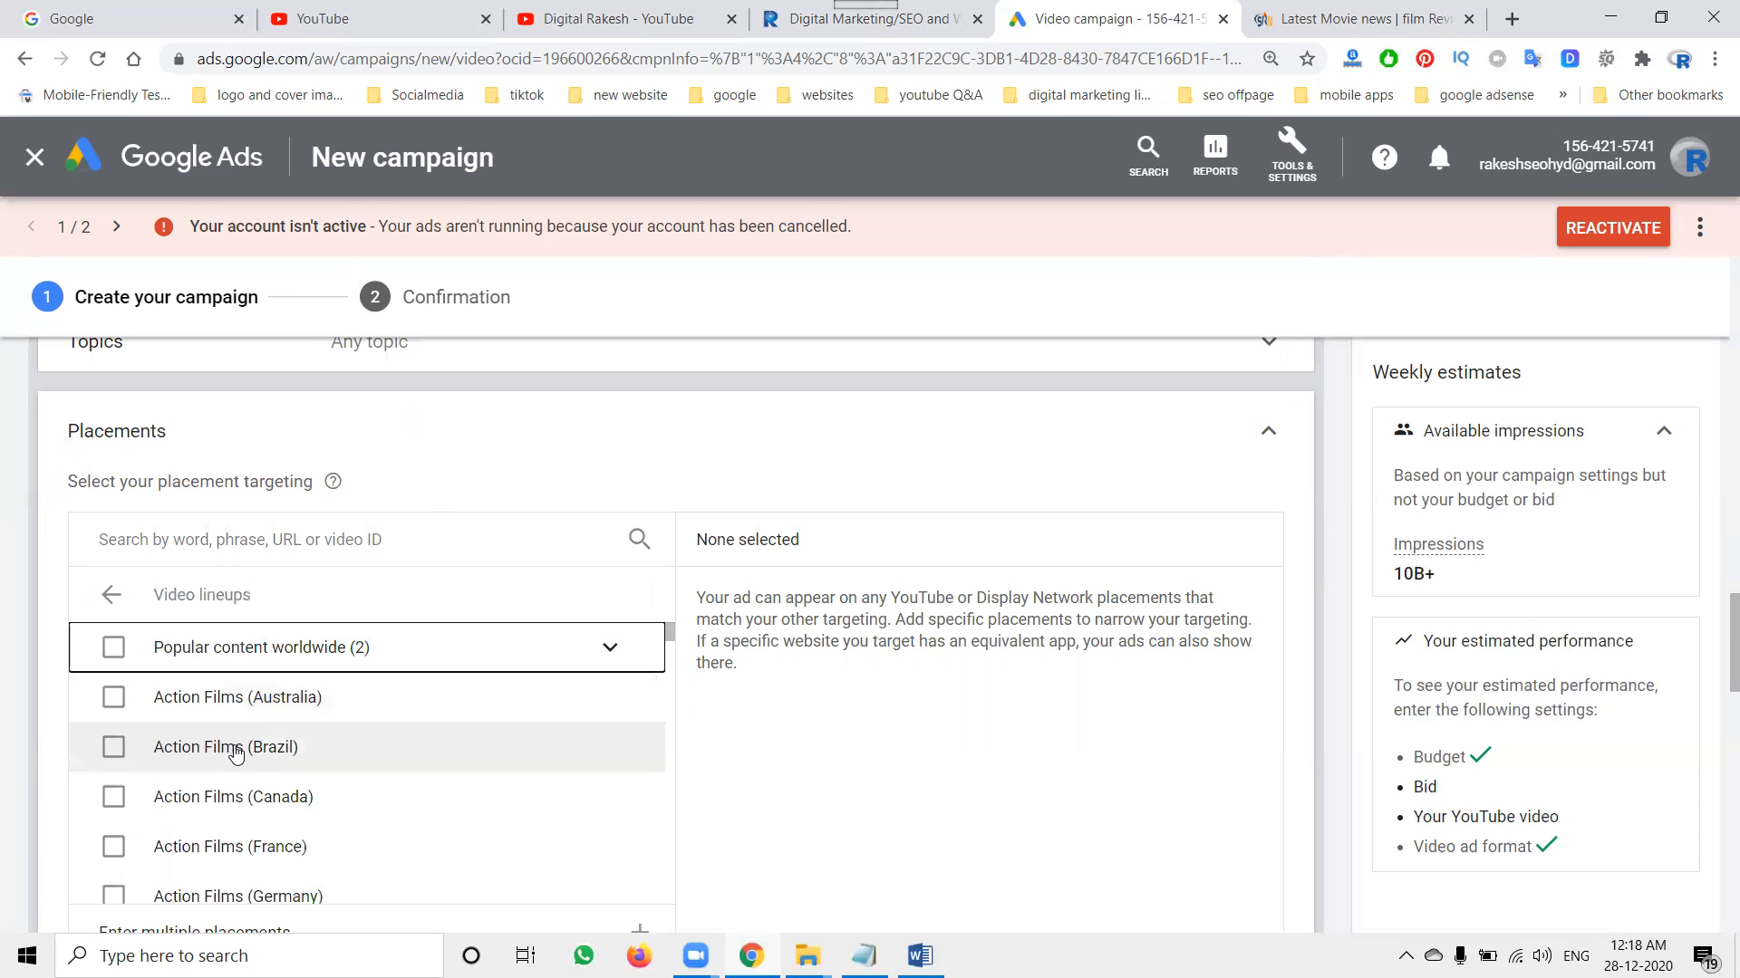
scroll(299, 770, down, 1)
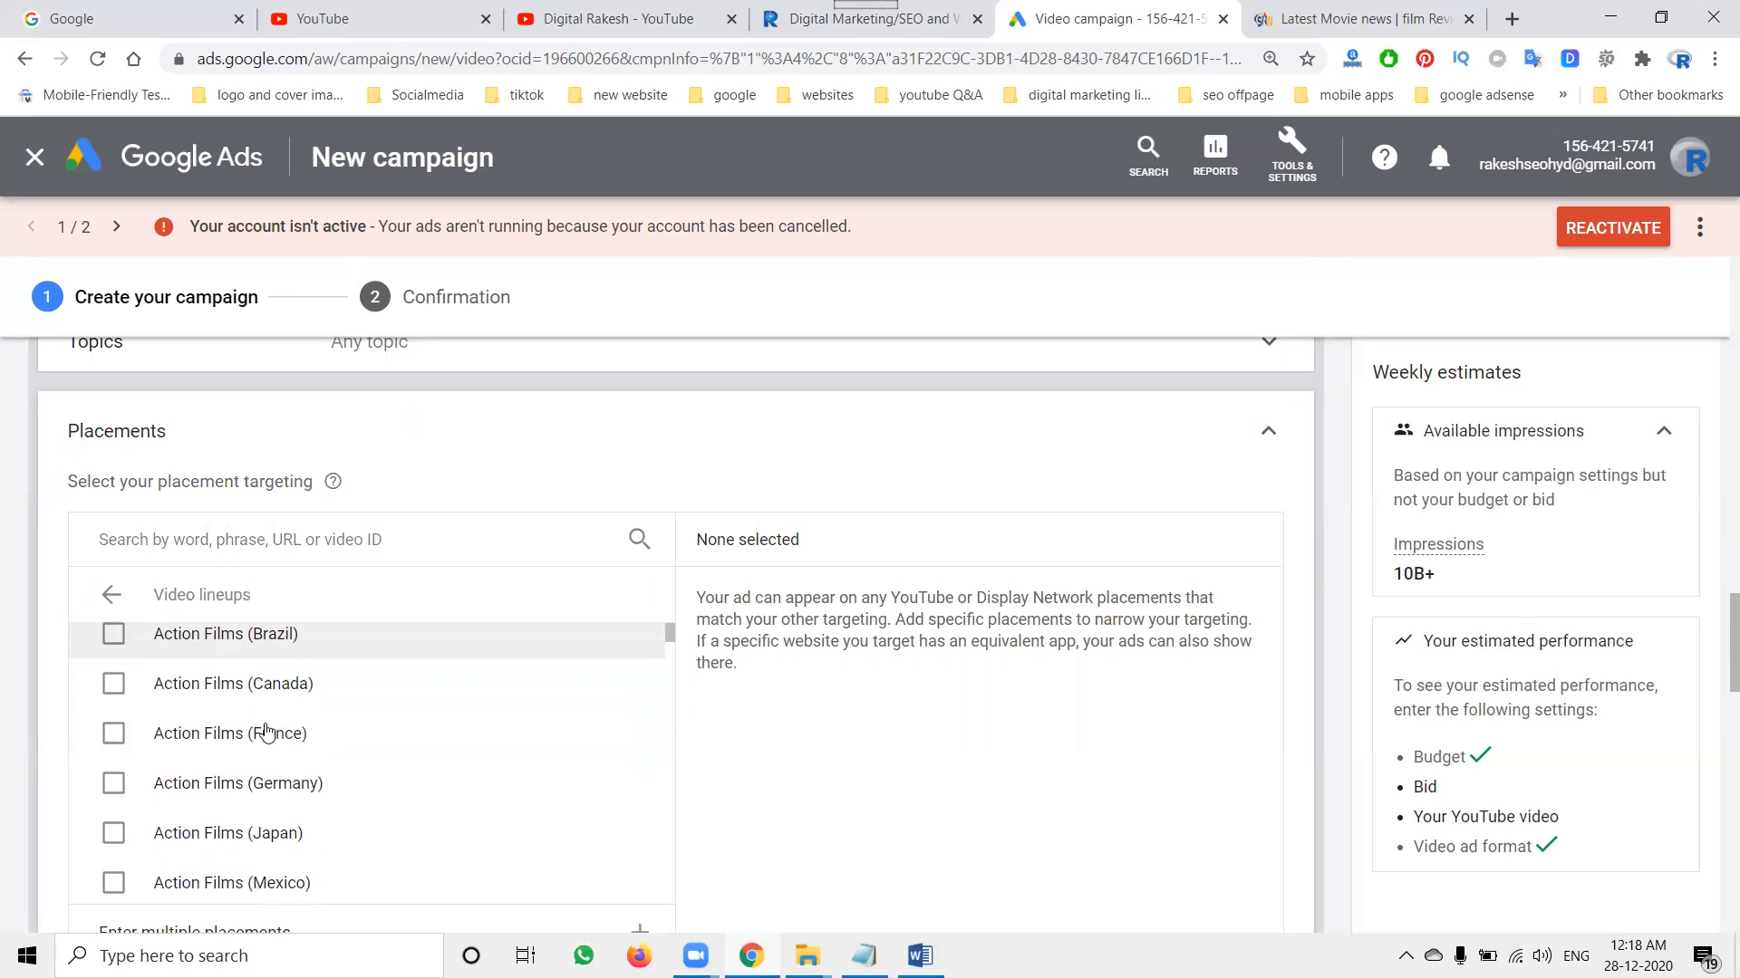
click(112, 596)
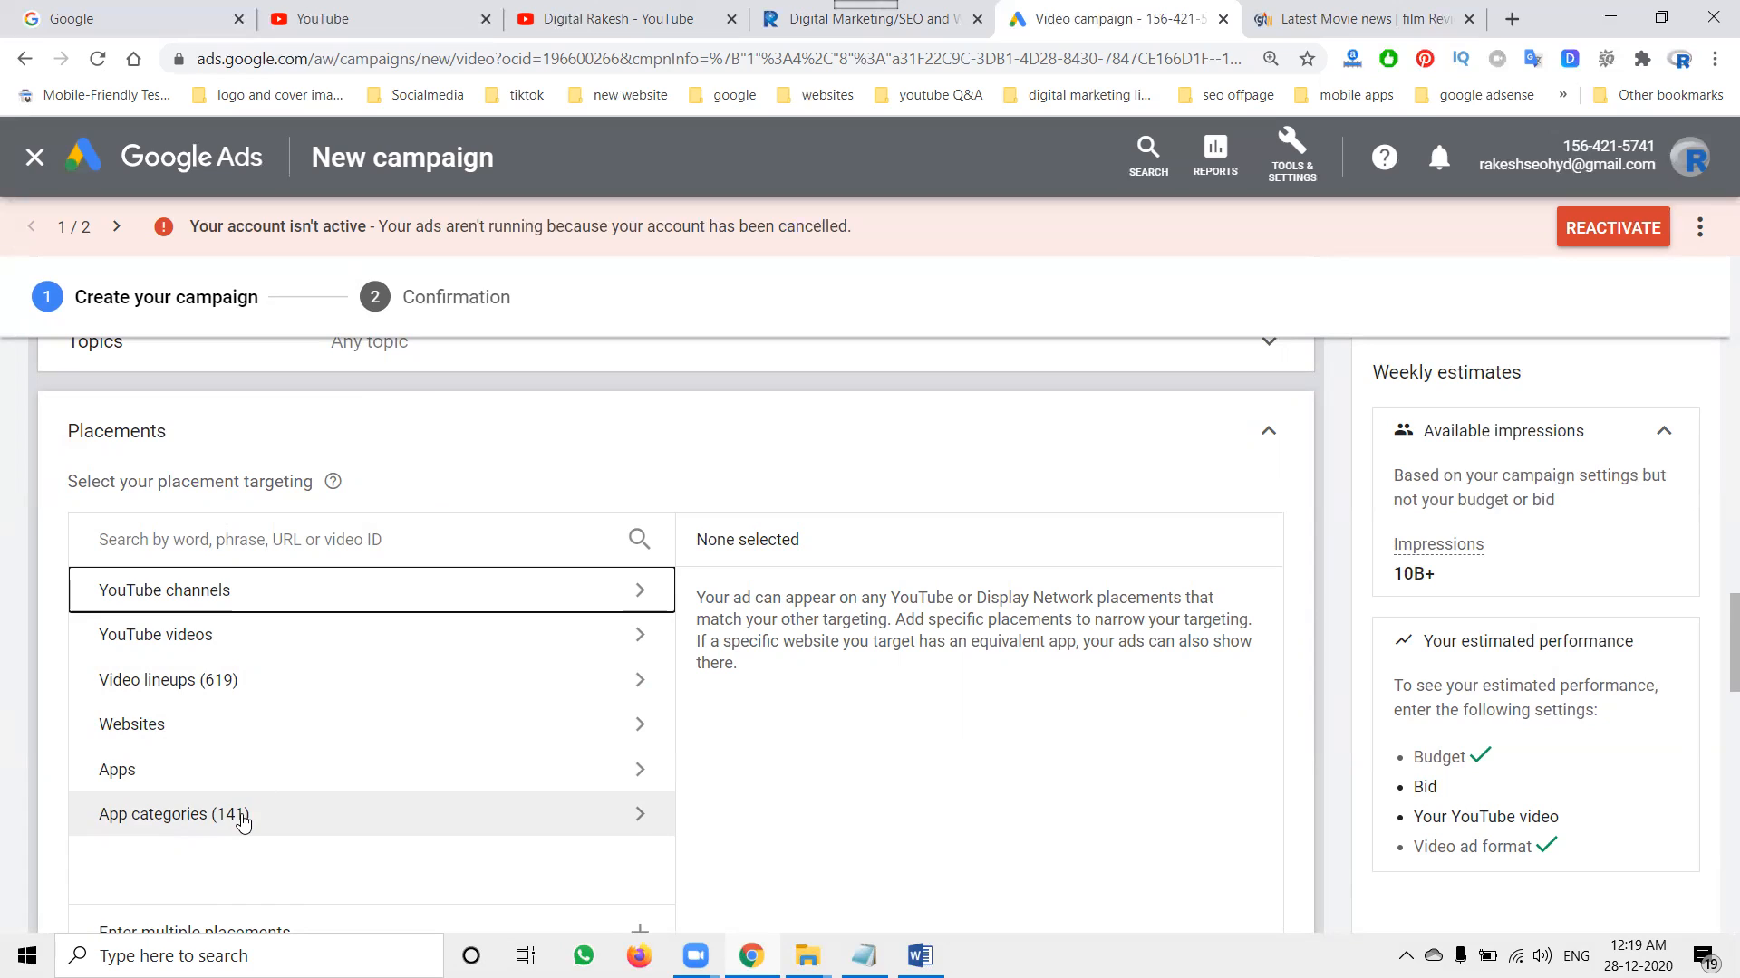
click(263, 723)
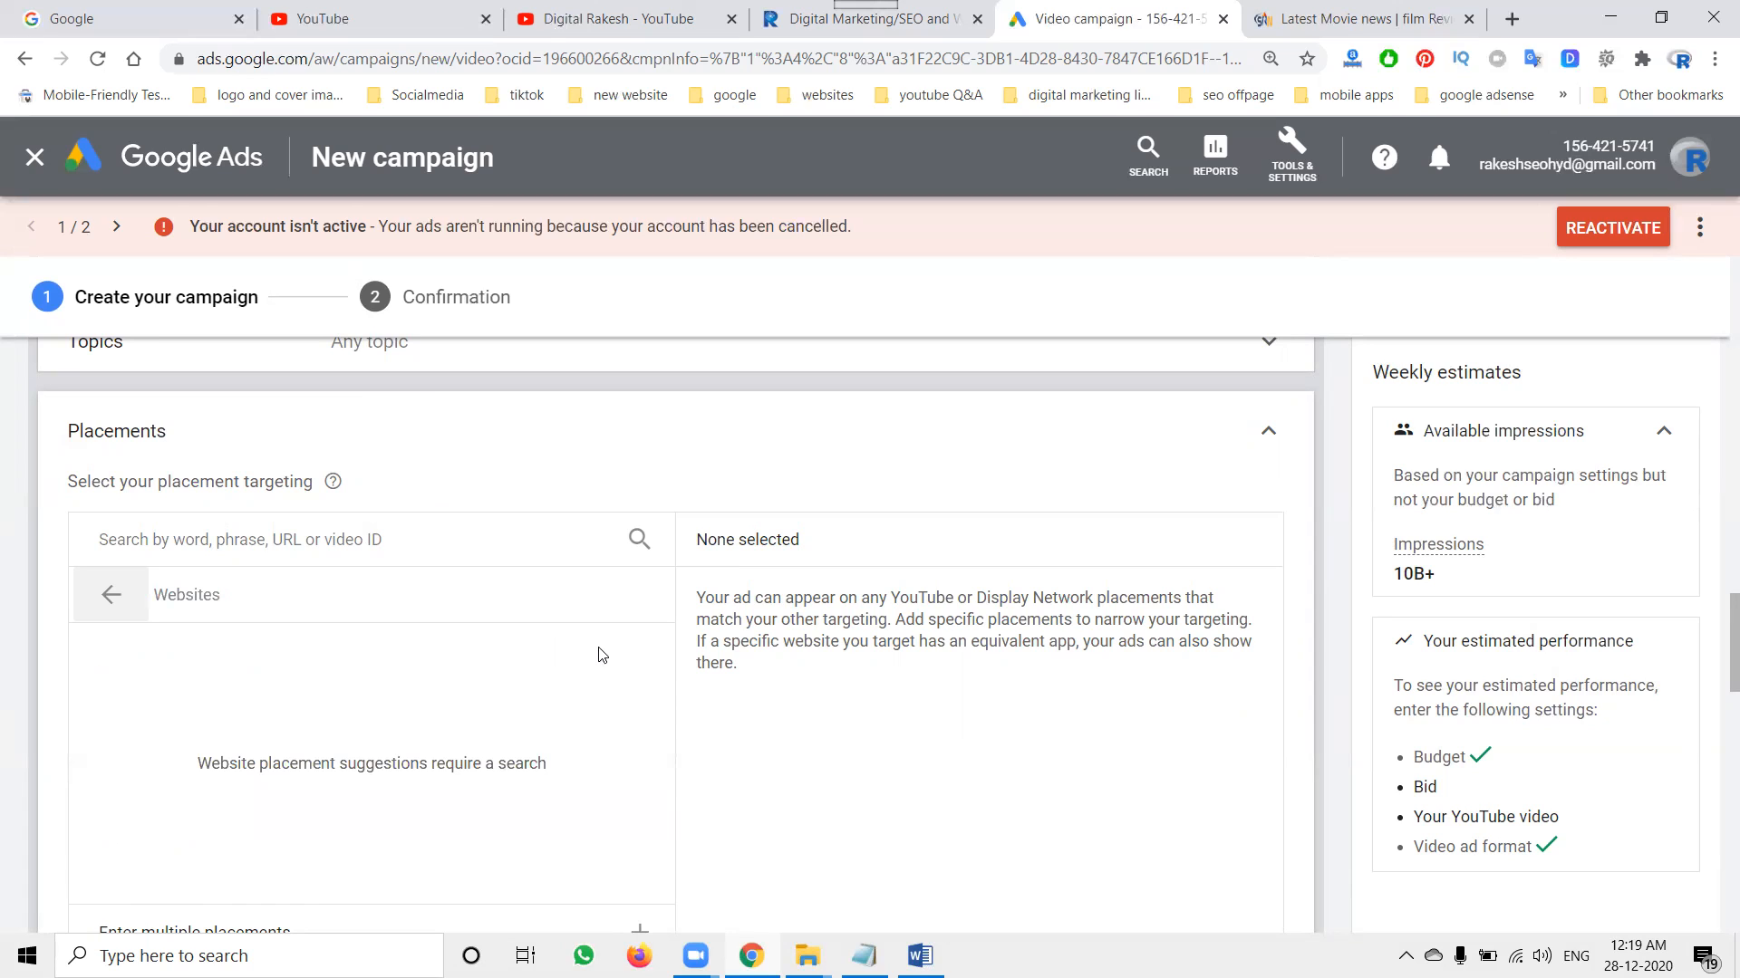
scroll(602, 690, down, 2)
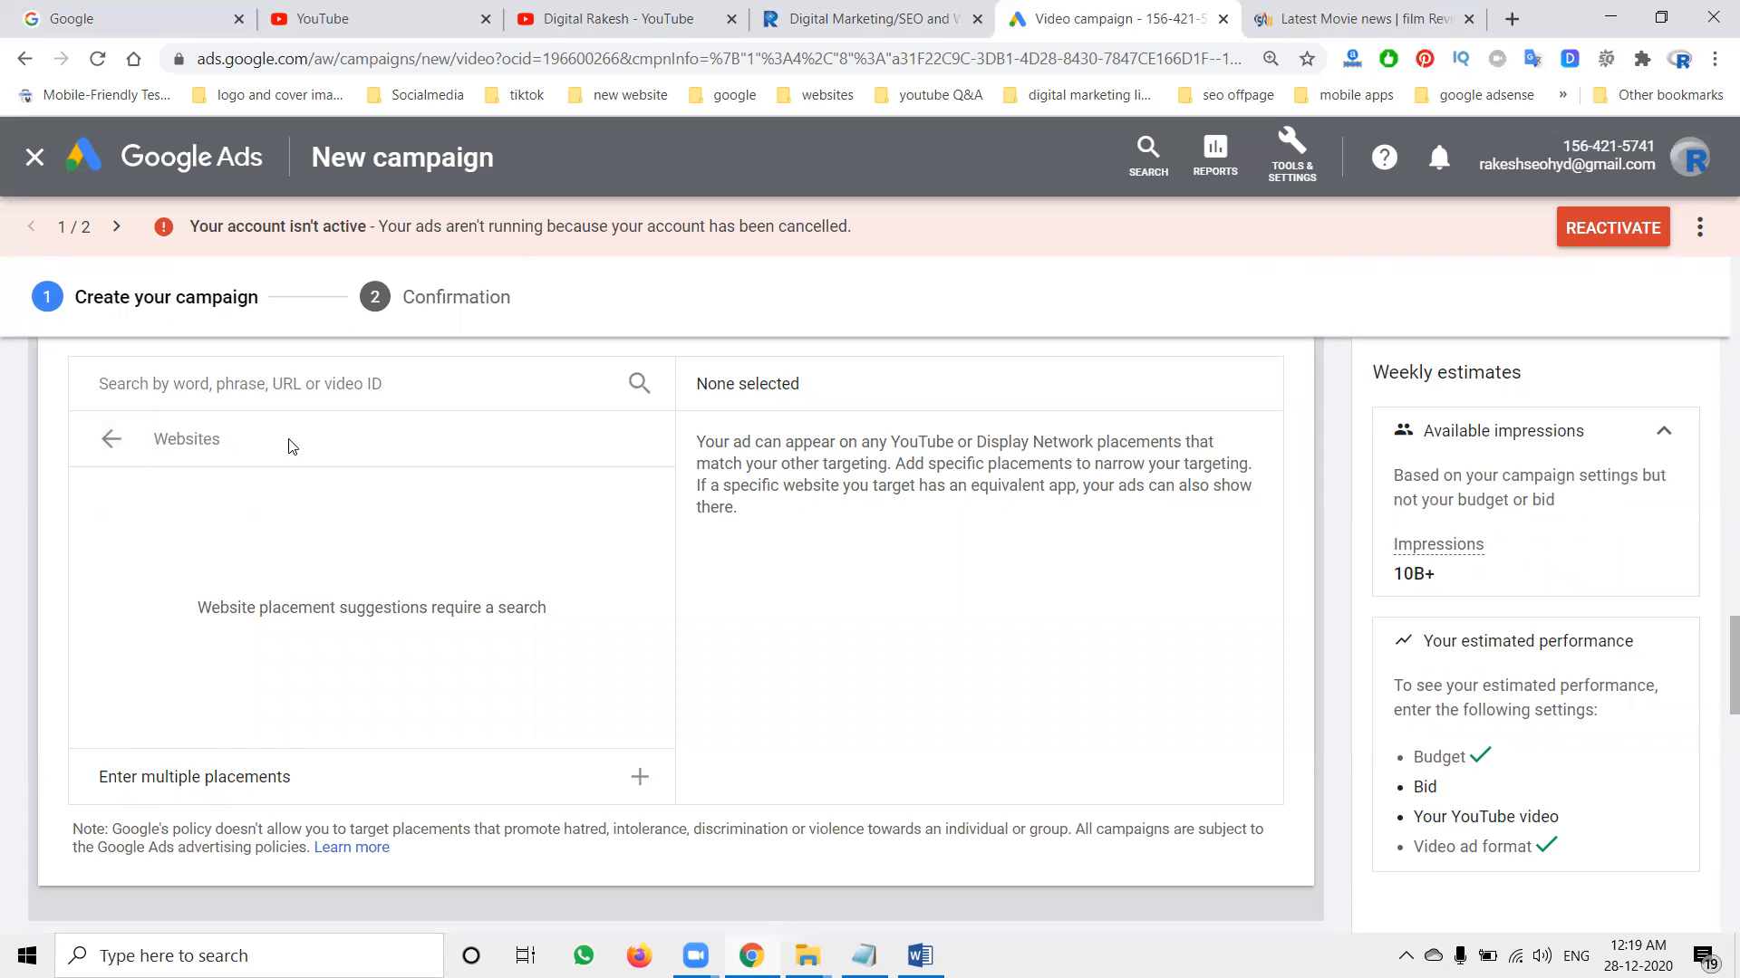
click(195, 784)
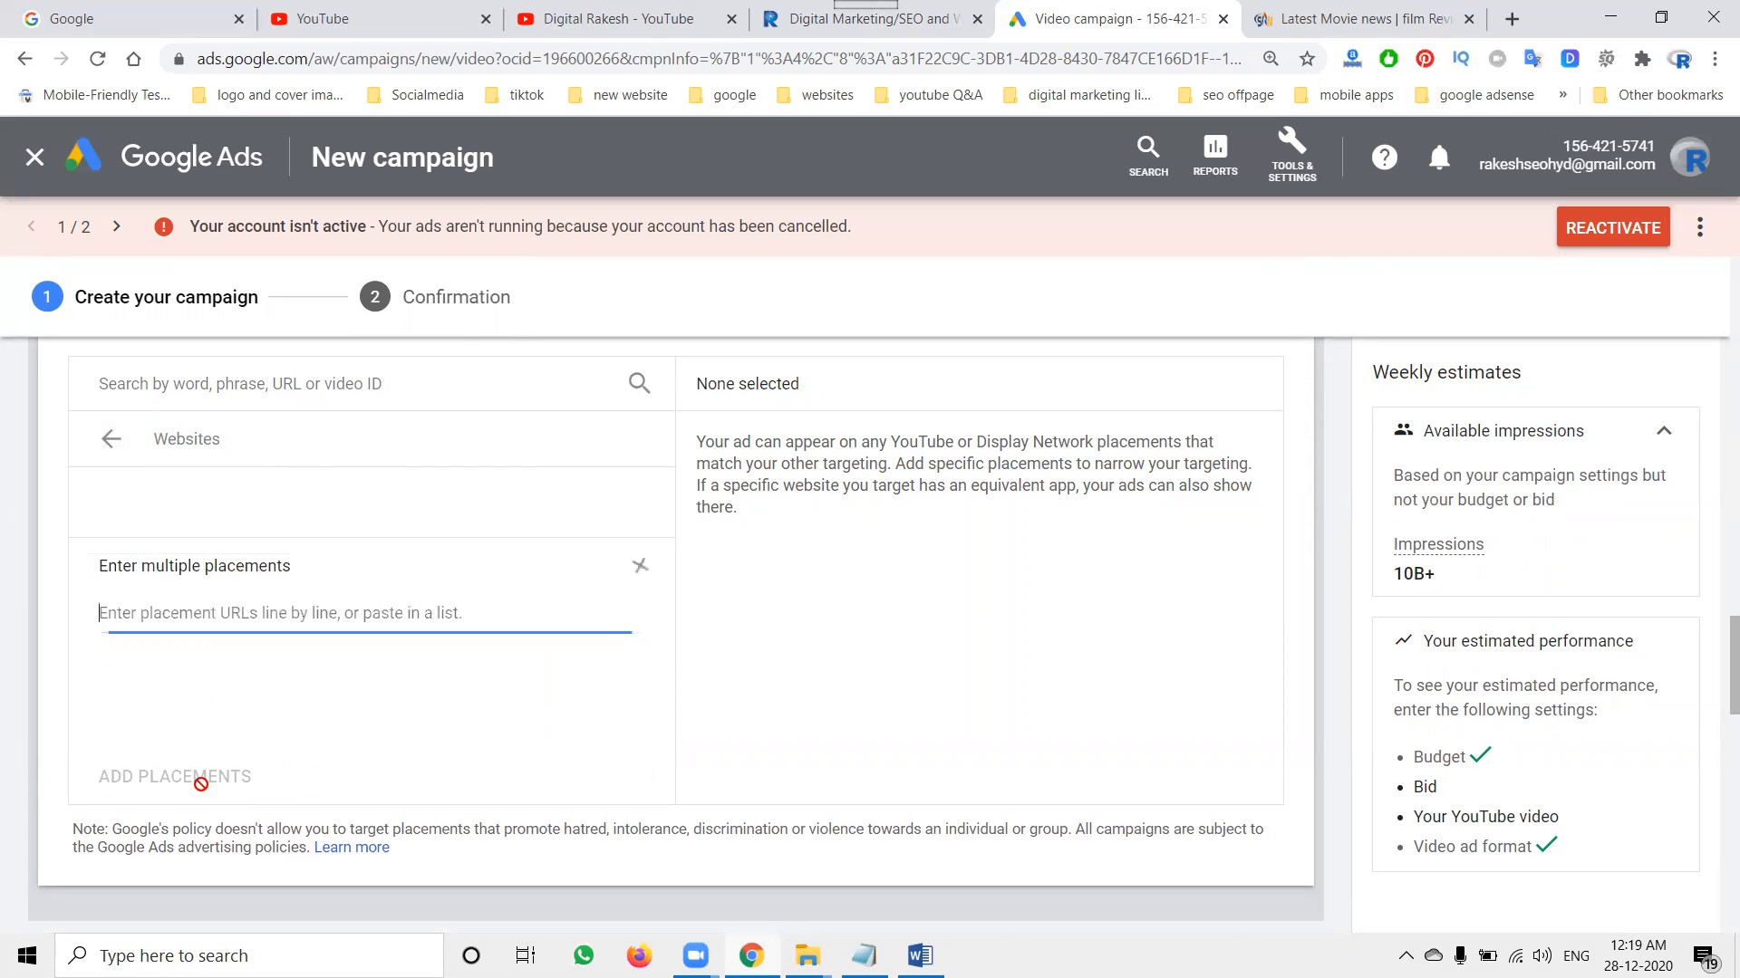
scroll(438, 458, up, 2)
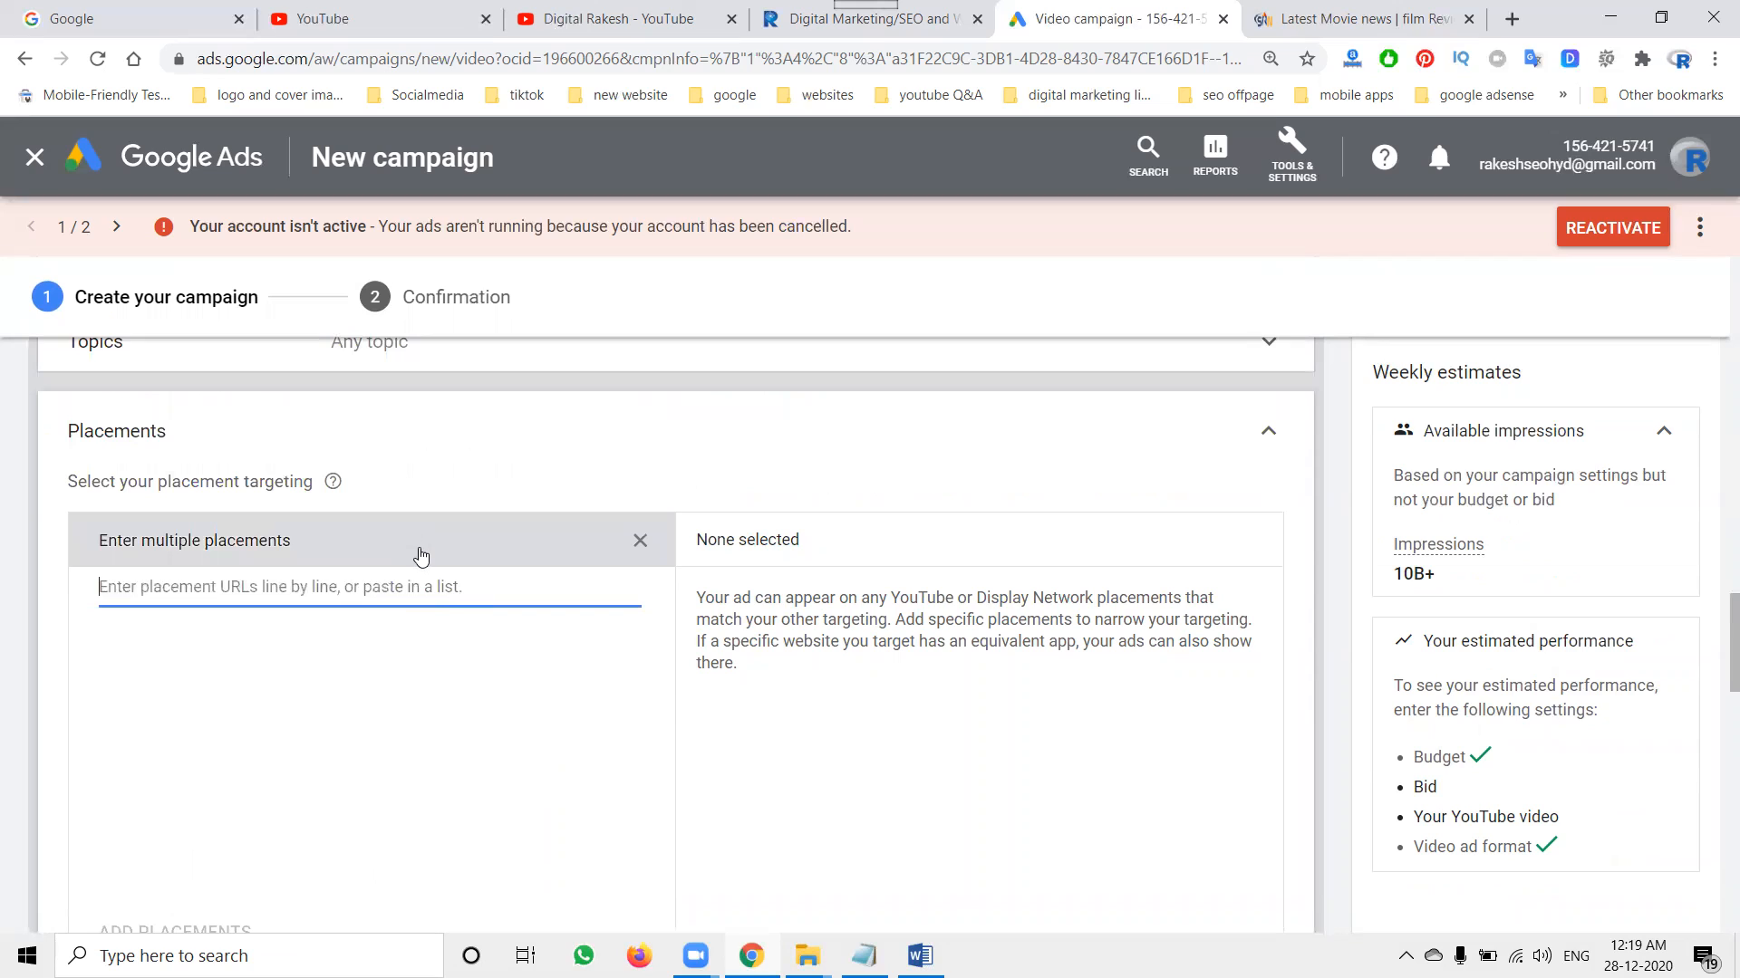
text(so)
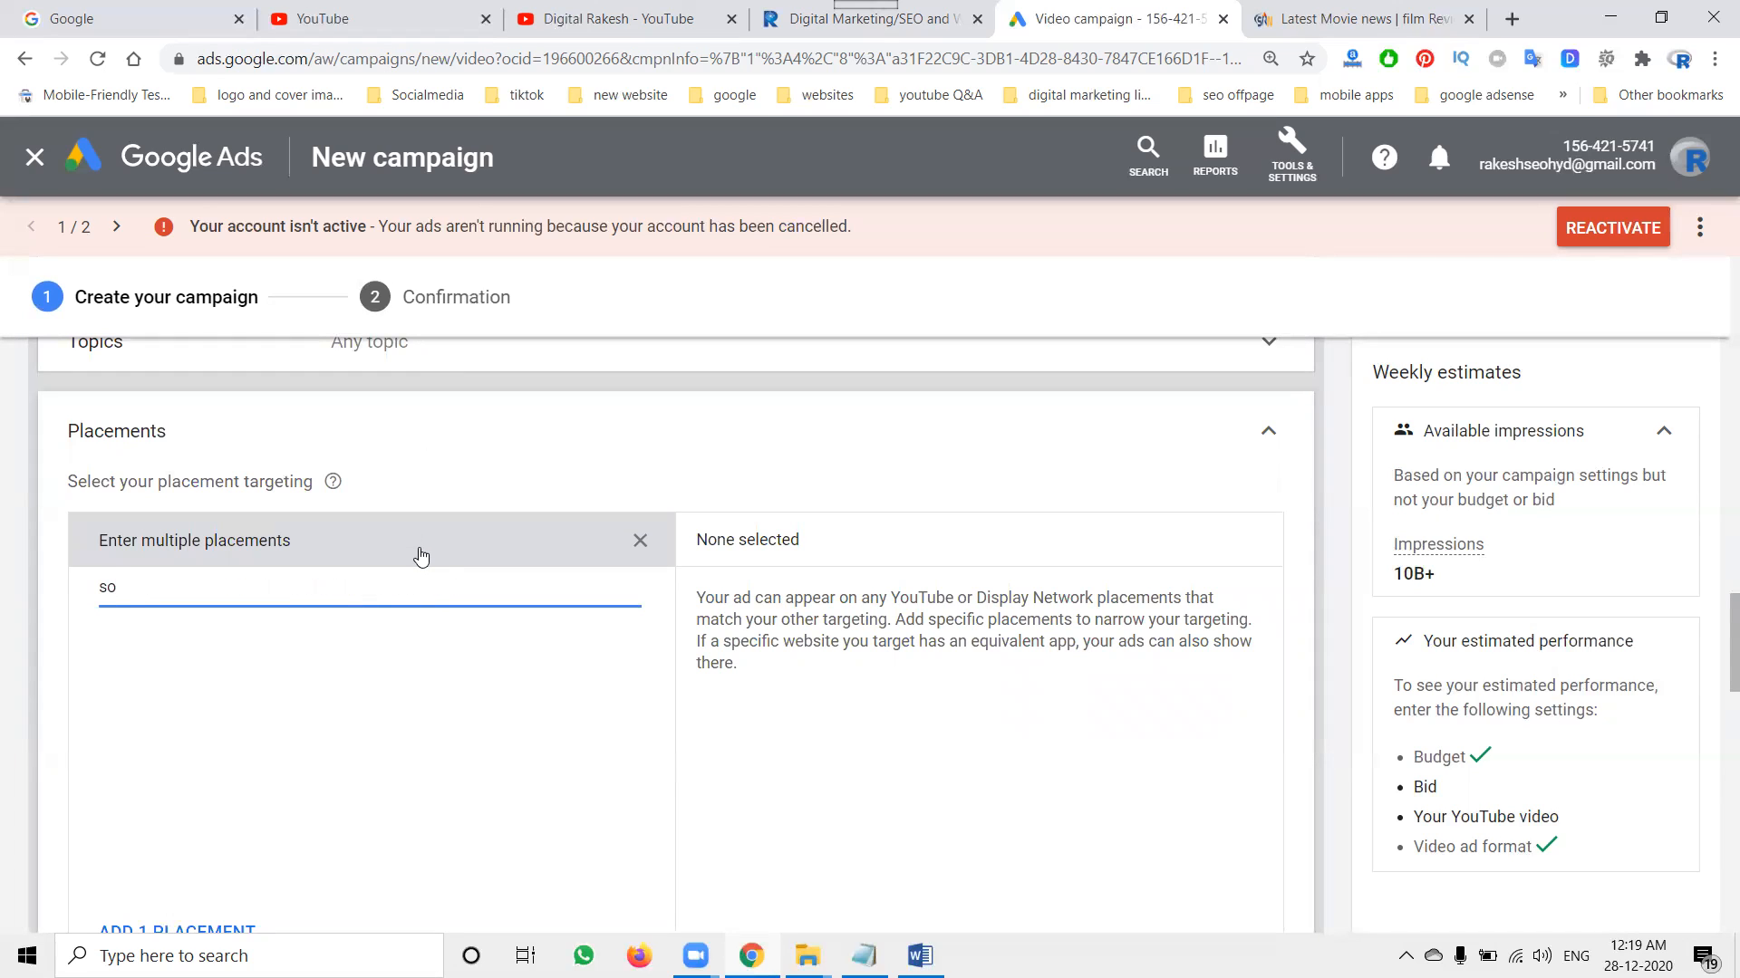
click(639, 542)
Step: Search the placements for "so", clear the search and check the YouTube channels category before returning to the category list
click(227, 540)
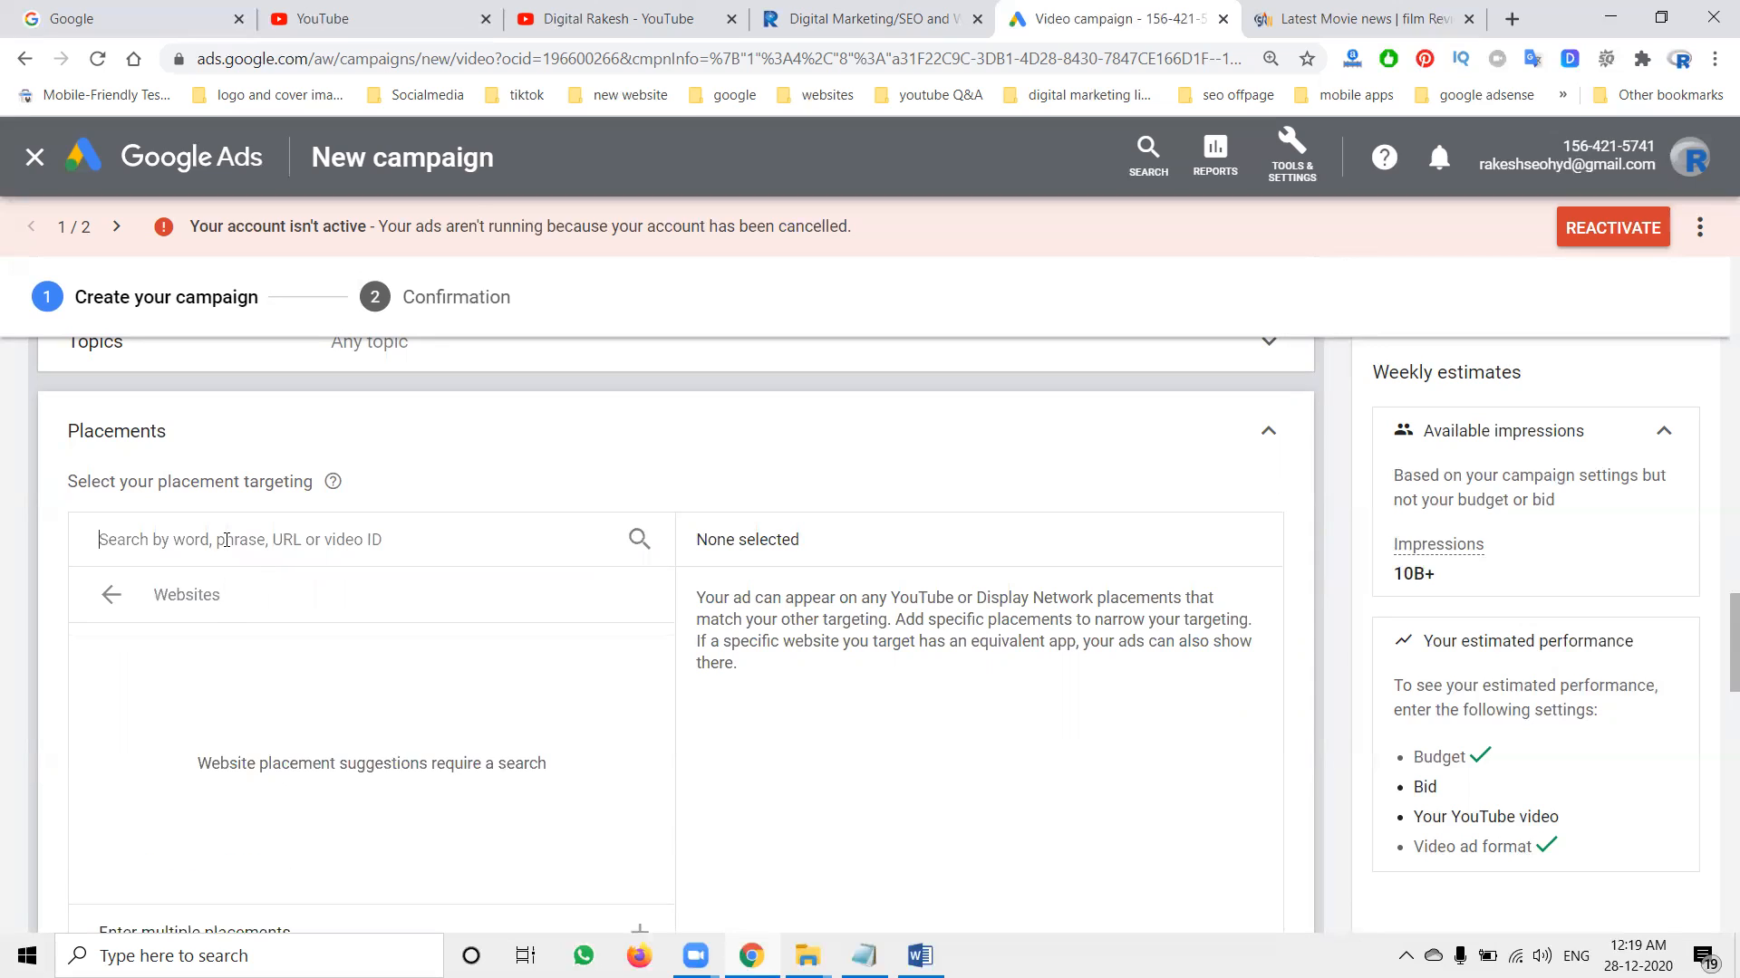
text(so)
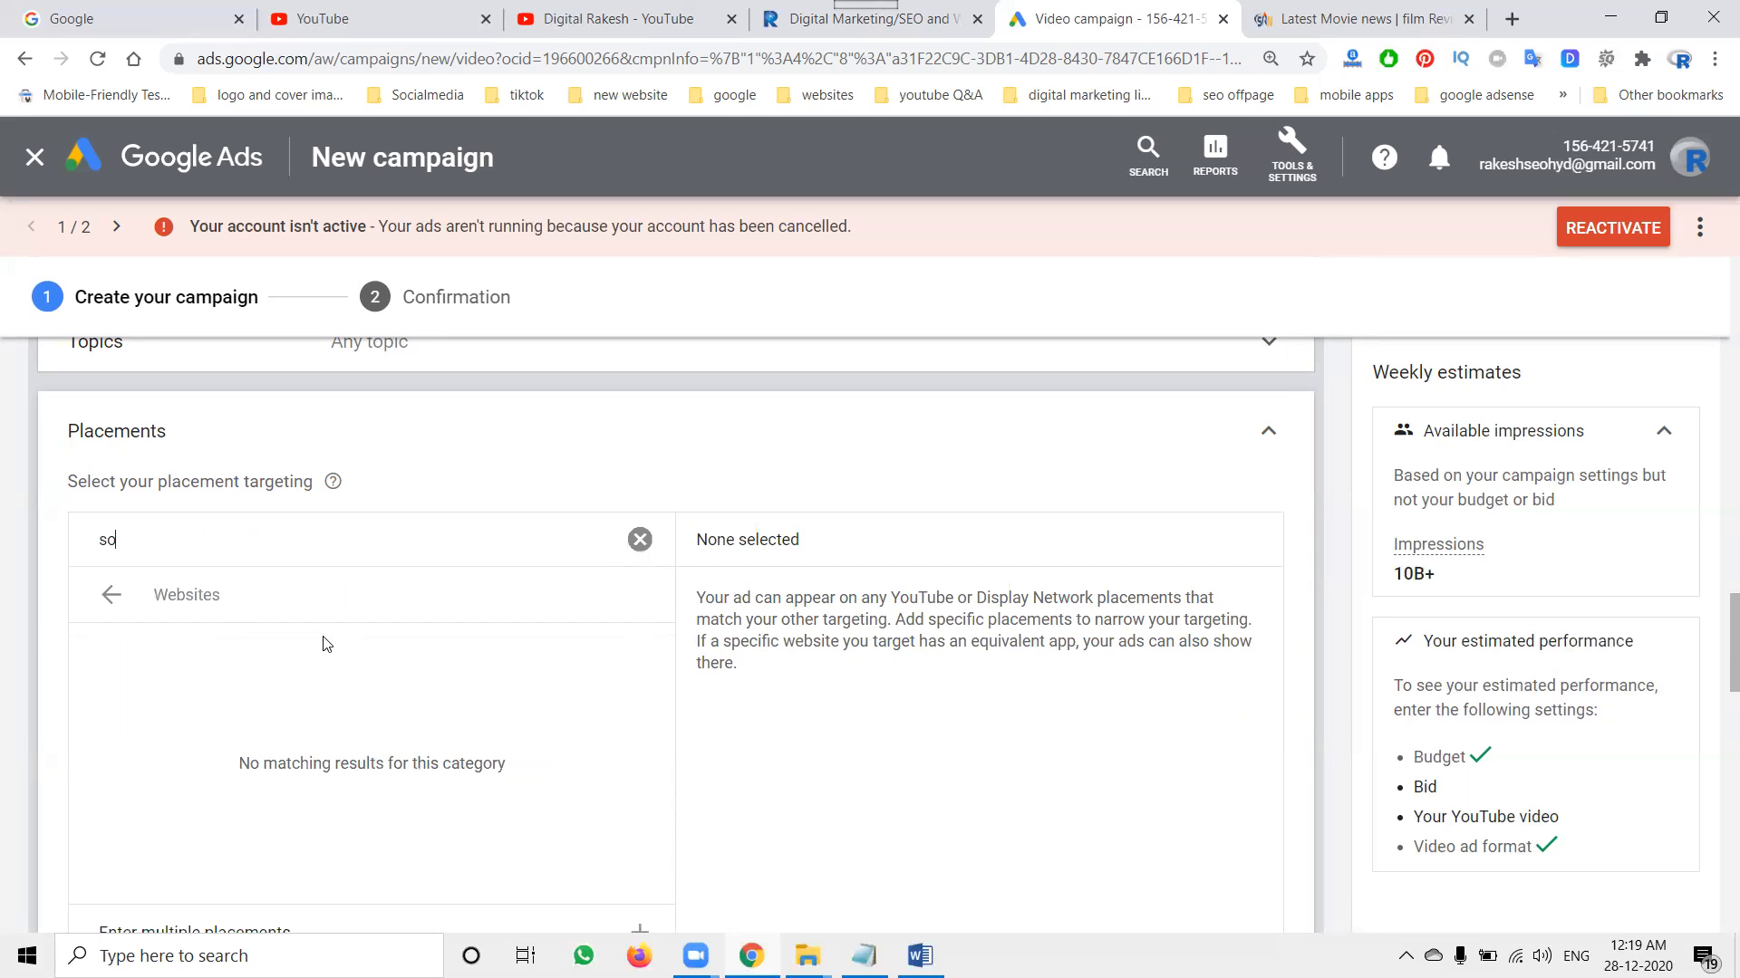
click(110, 594)
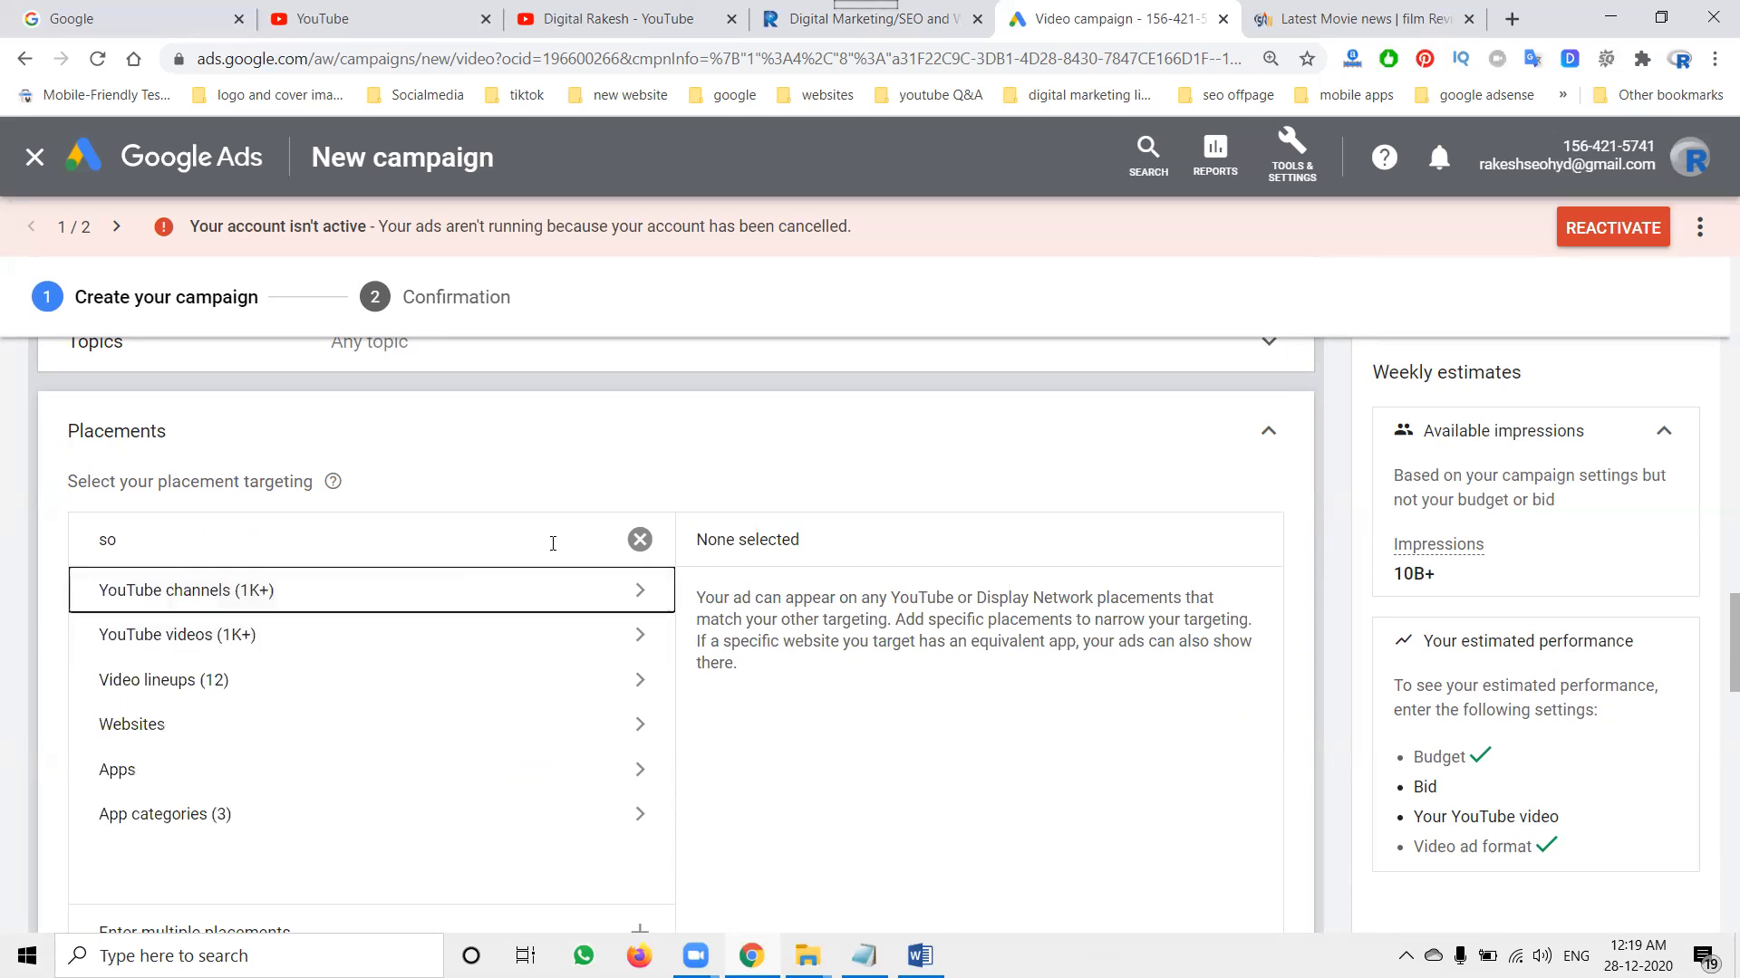
click(639, 539)
click(326, 594)
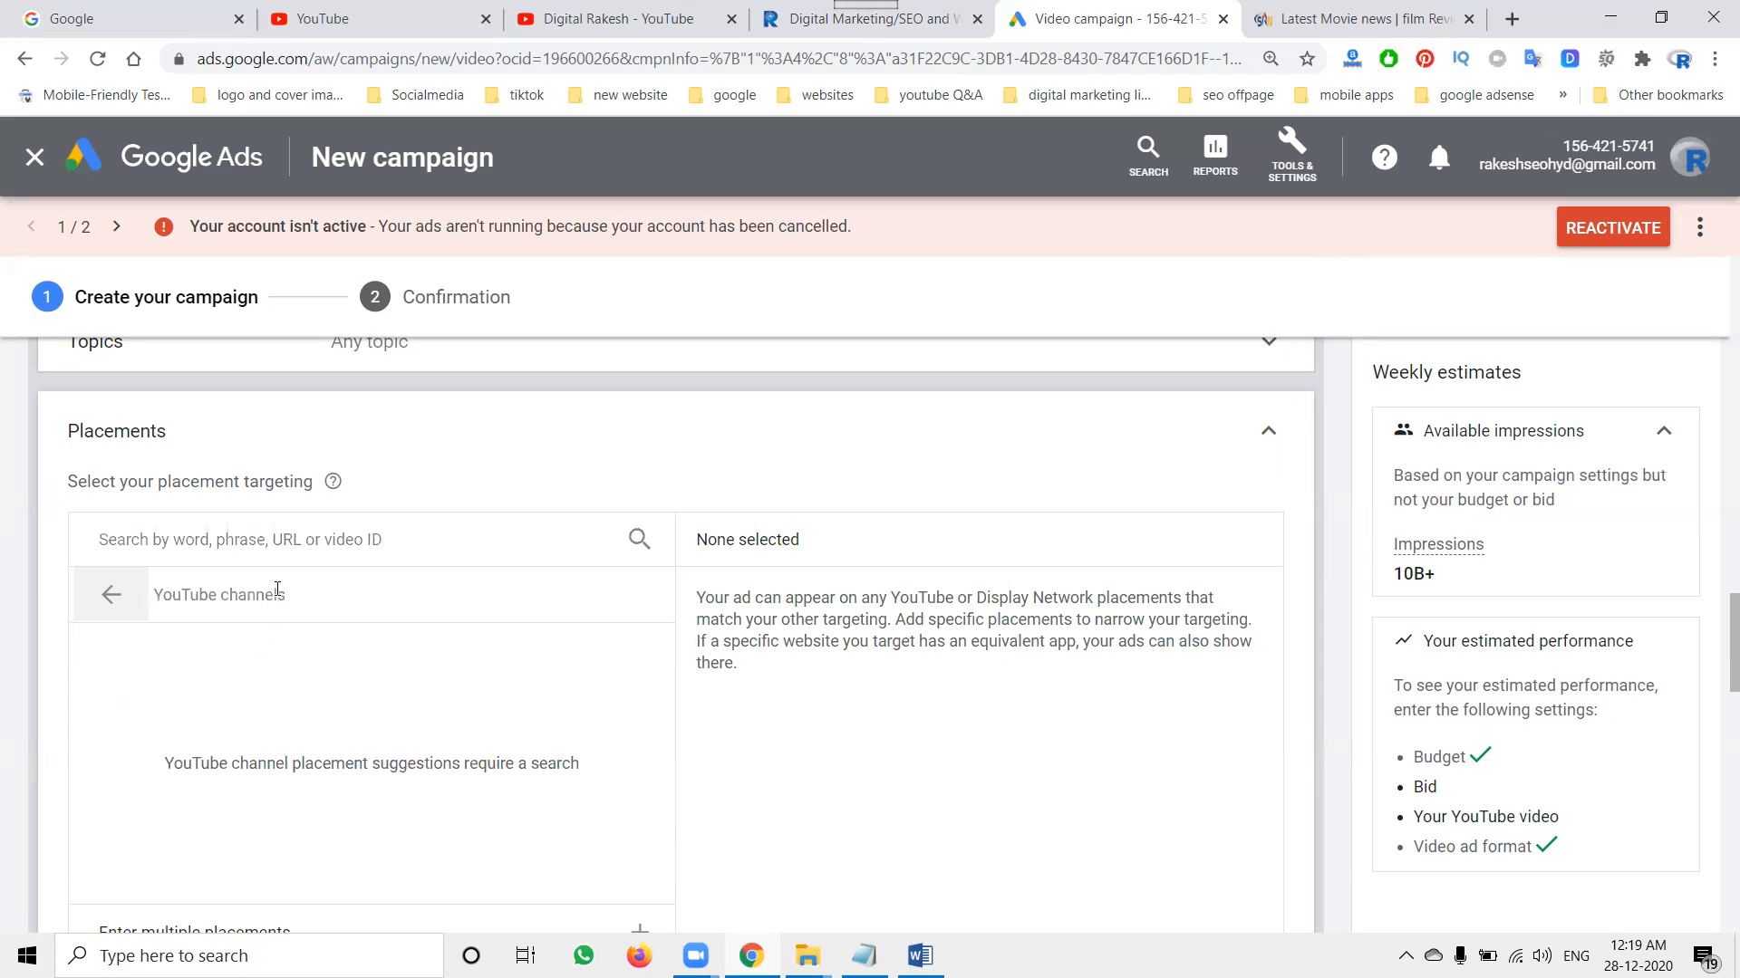
click(122, 602)
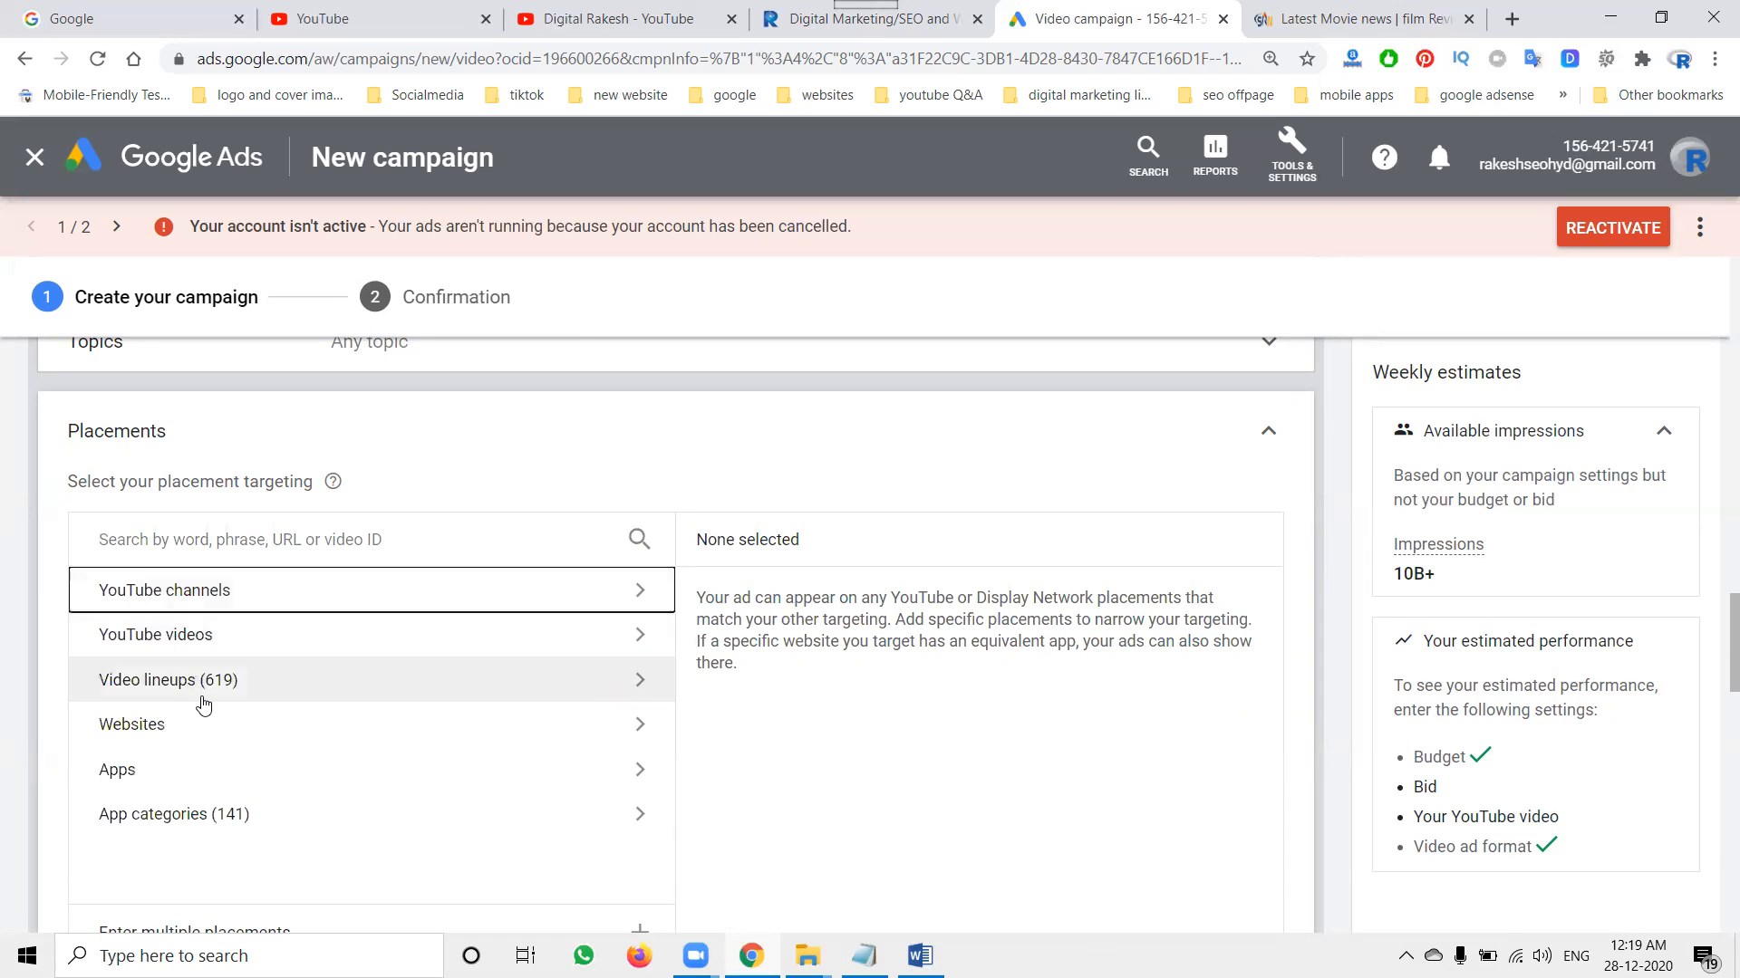
Step: Set the ad group's Target CPM bid to ₹15
scroll(1285, 548, down, 3)
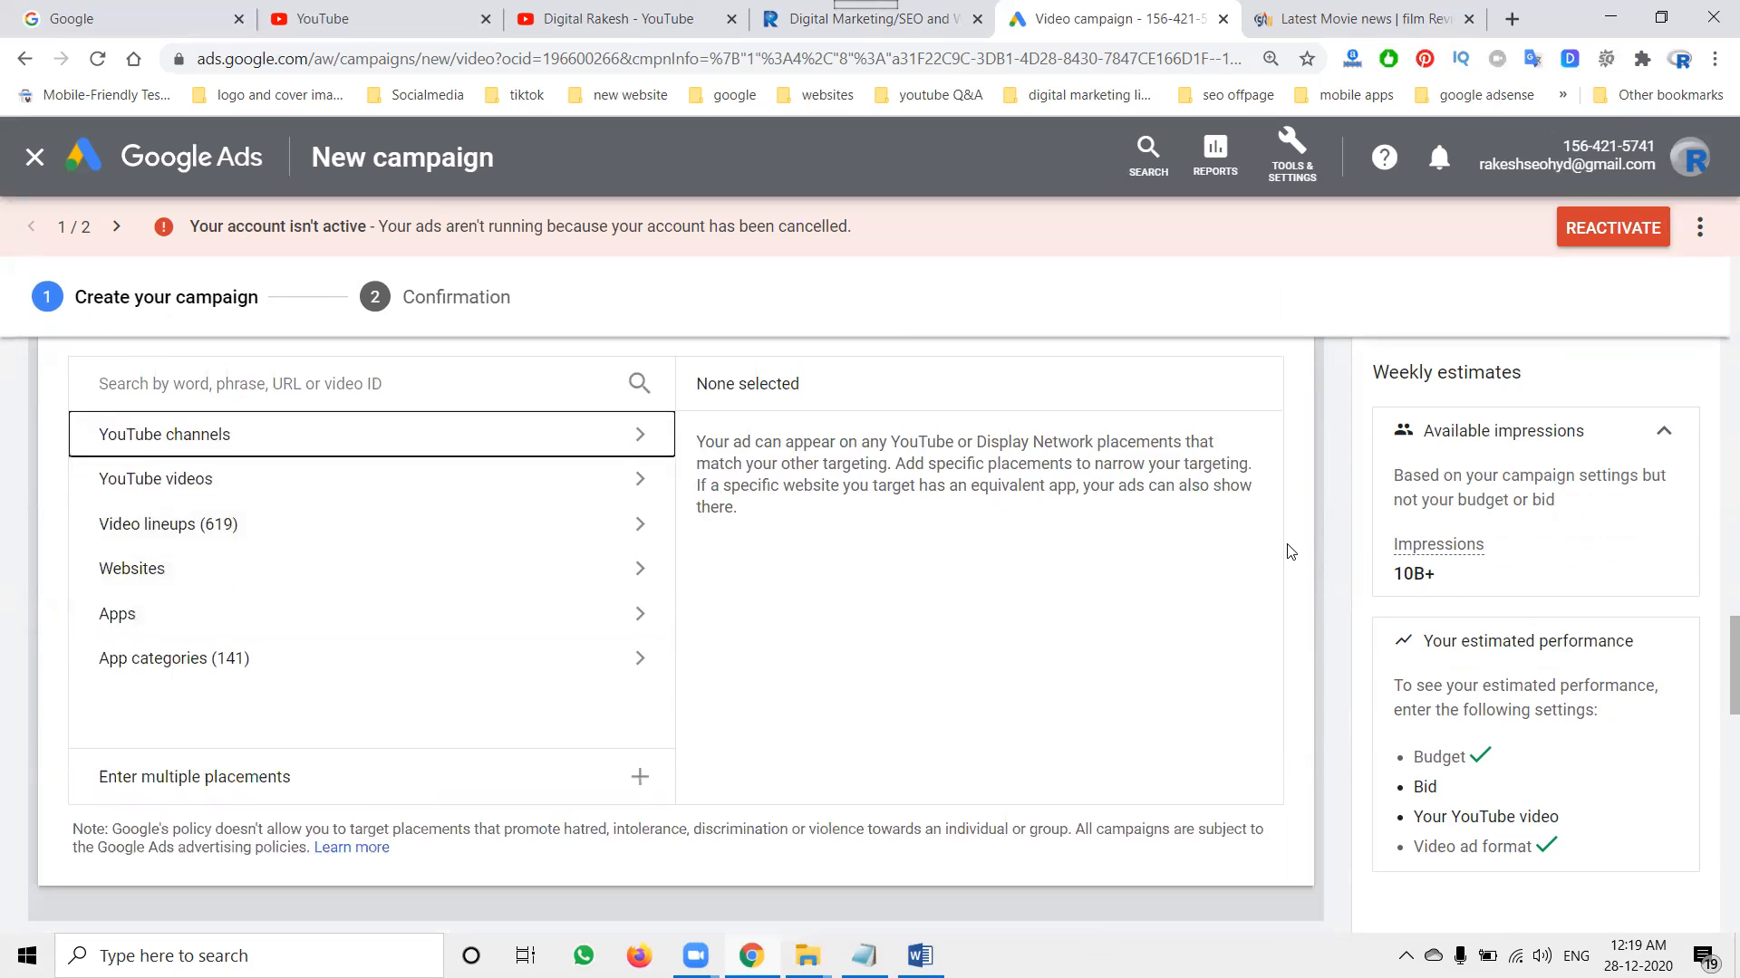
scroll(1285, 555, down, 3)
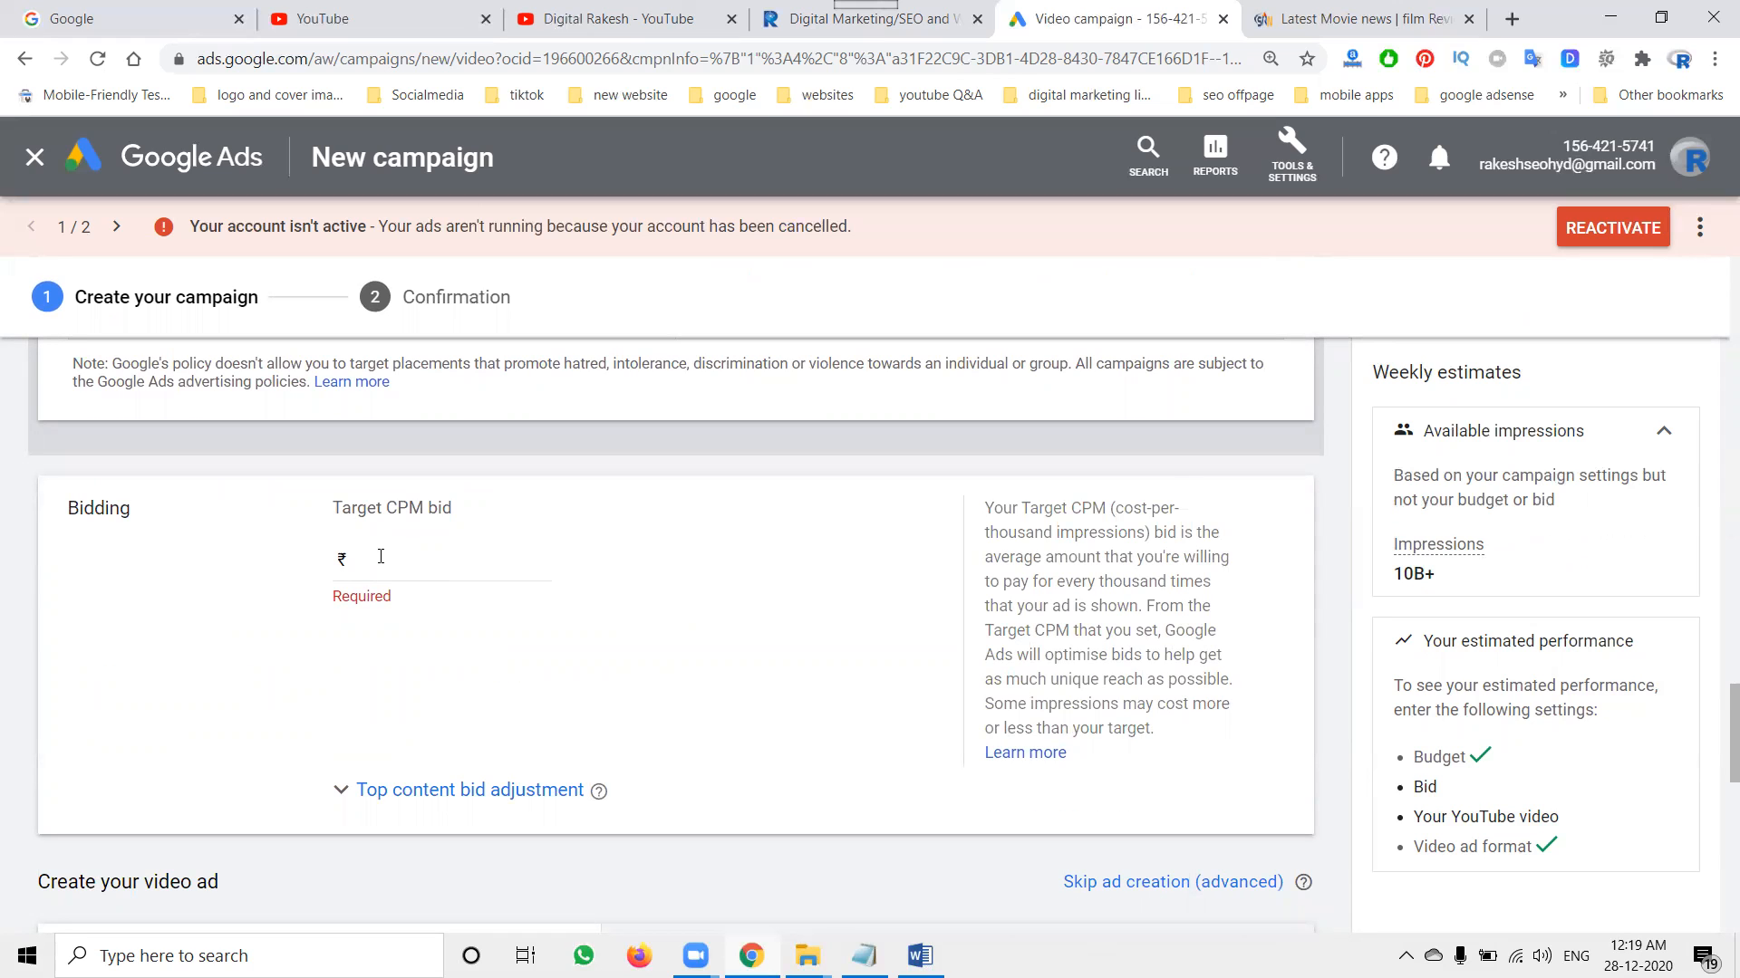
click(380, 556)
text(15)
click(738, 588)
Step: On the YouTube channel page, dismiss the subscription confirmation and open the featured subscribe video
scroll(741, 570, down, 5)
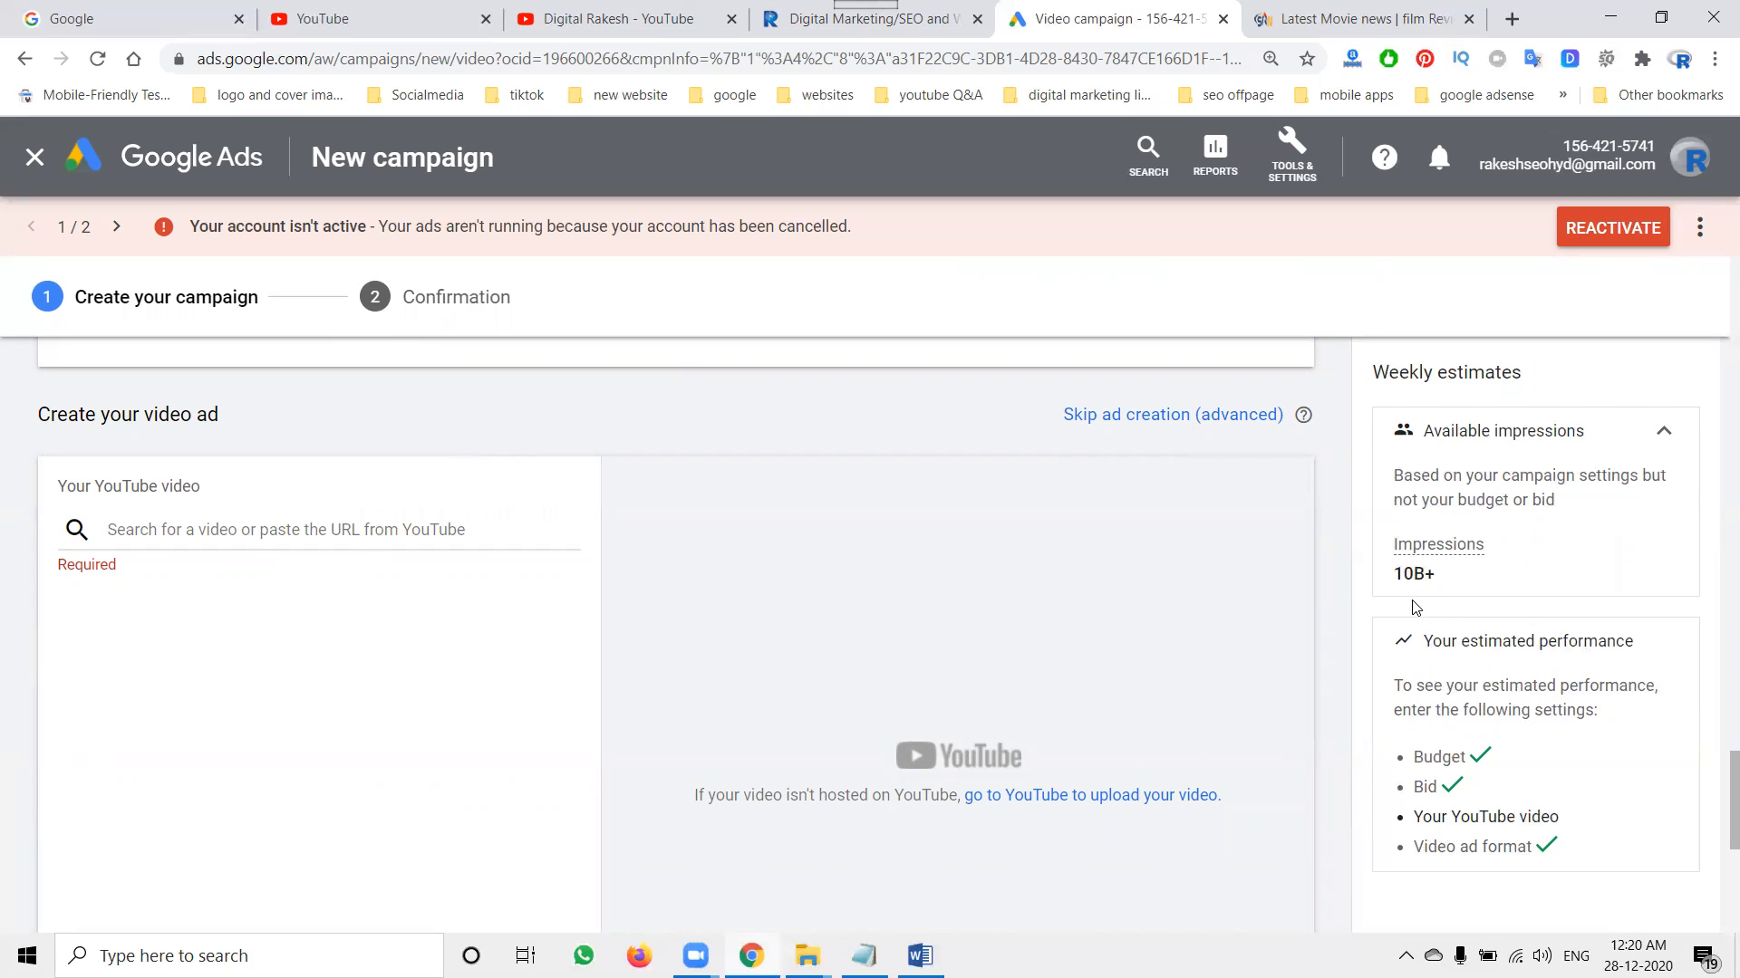
click(598, 20)
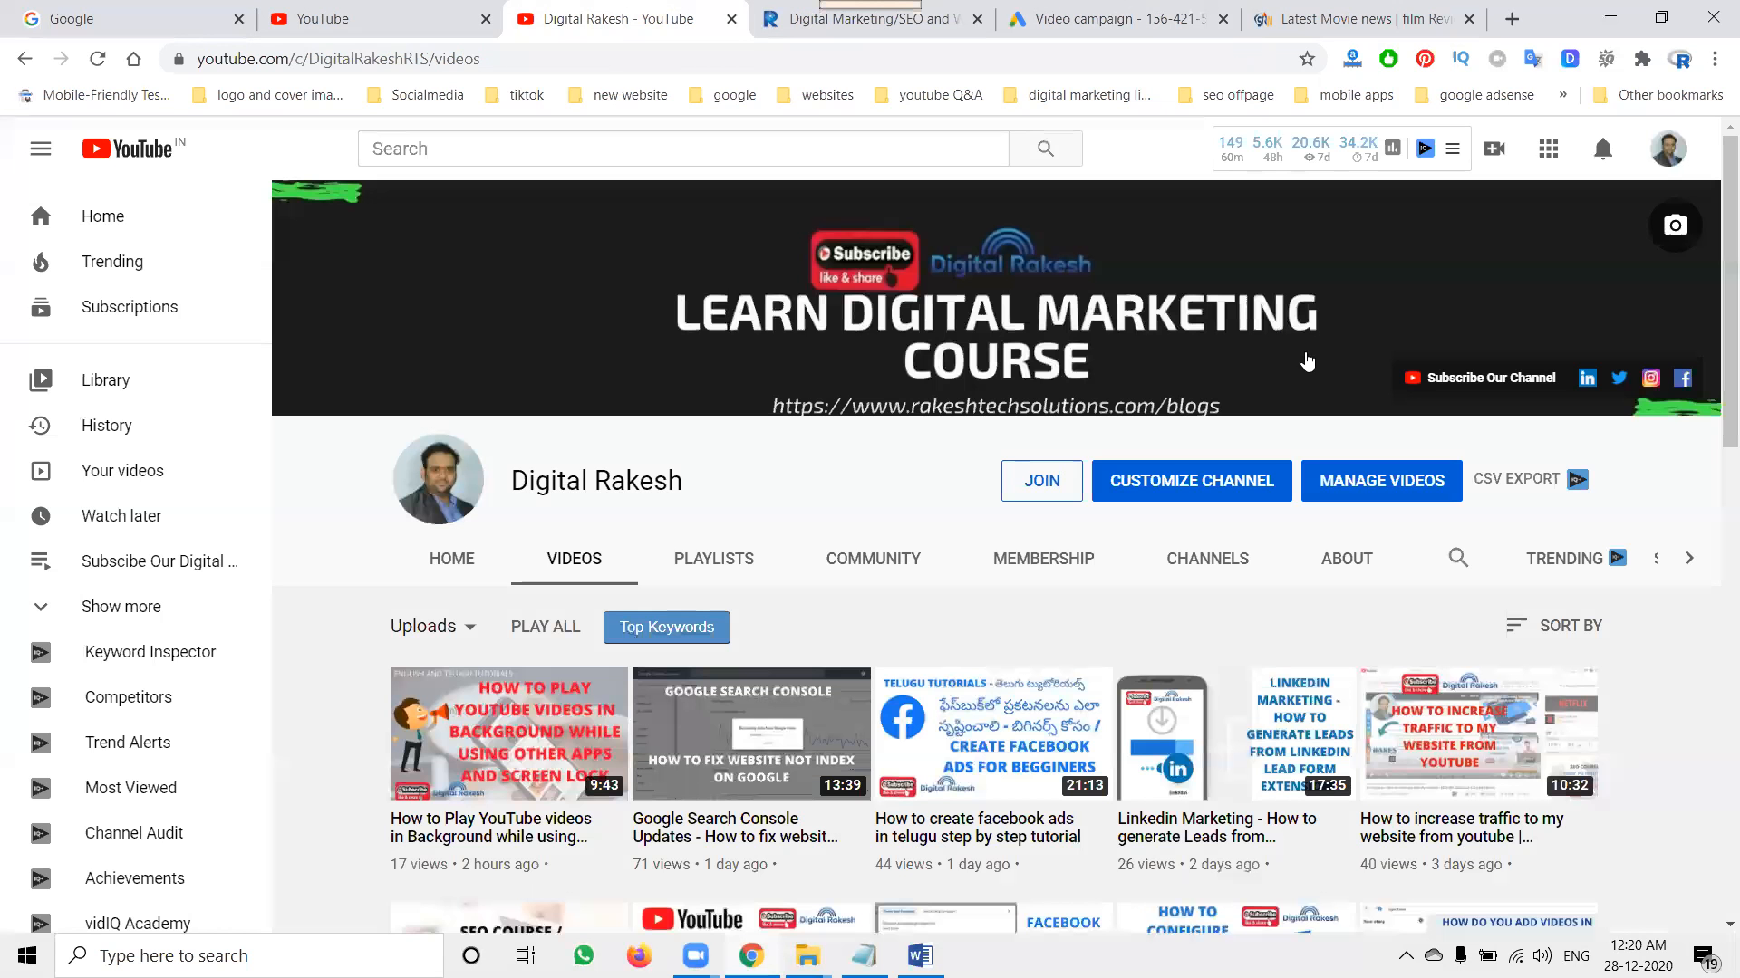
click(1420, 378)
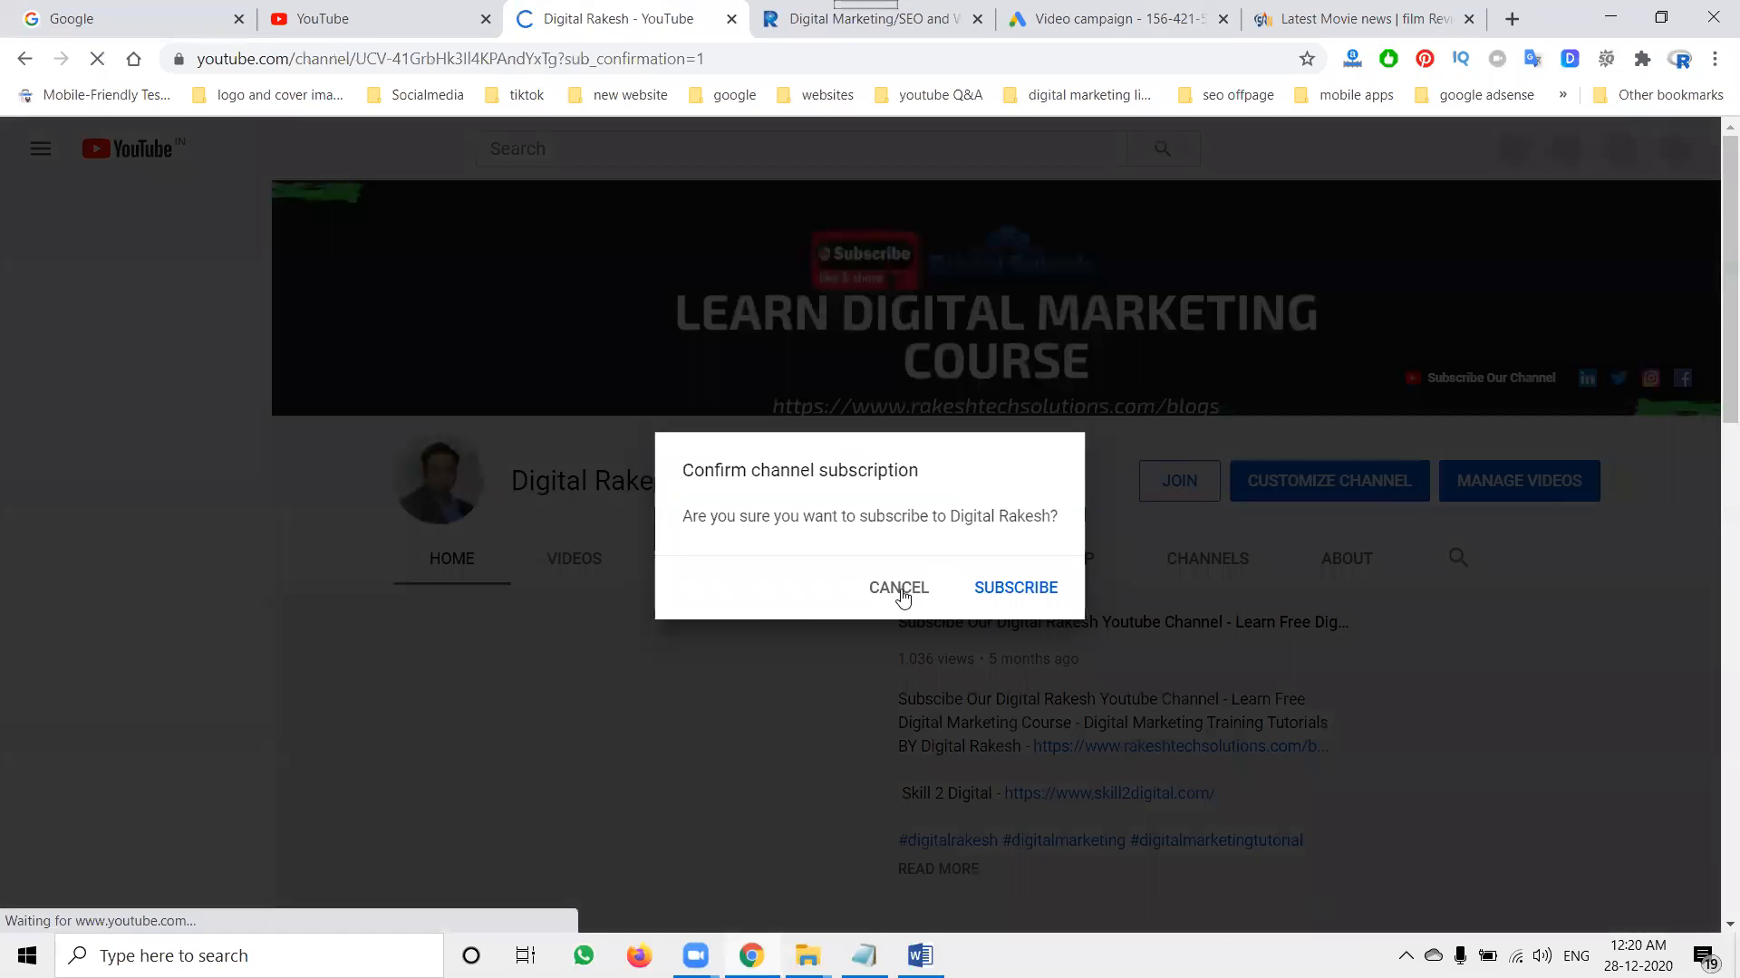
click(899, 589)
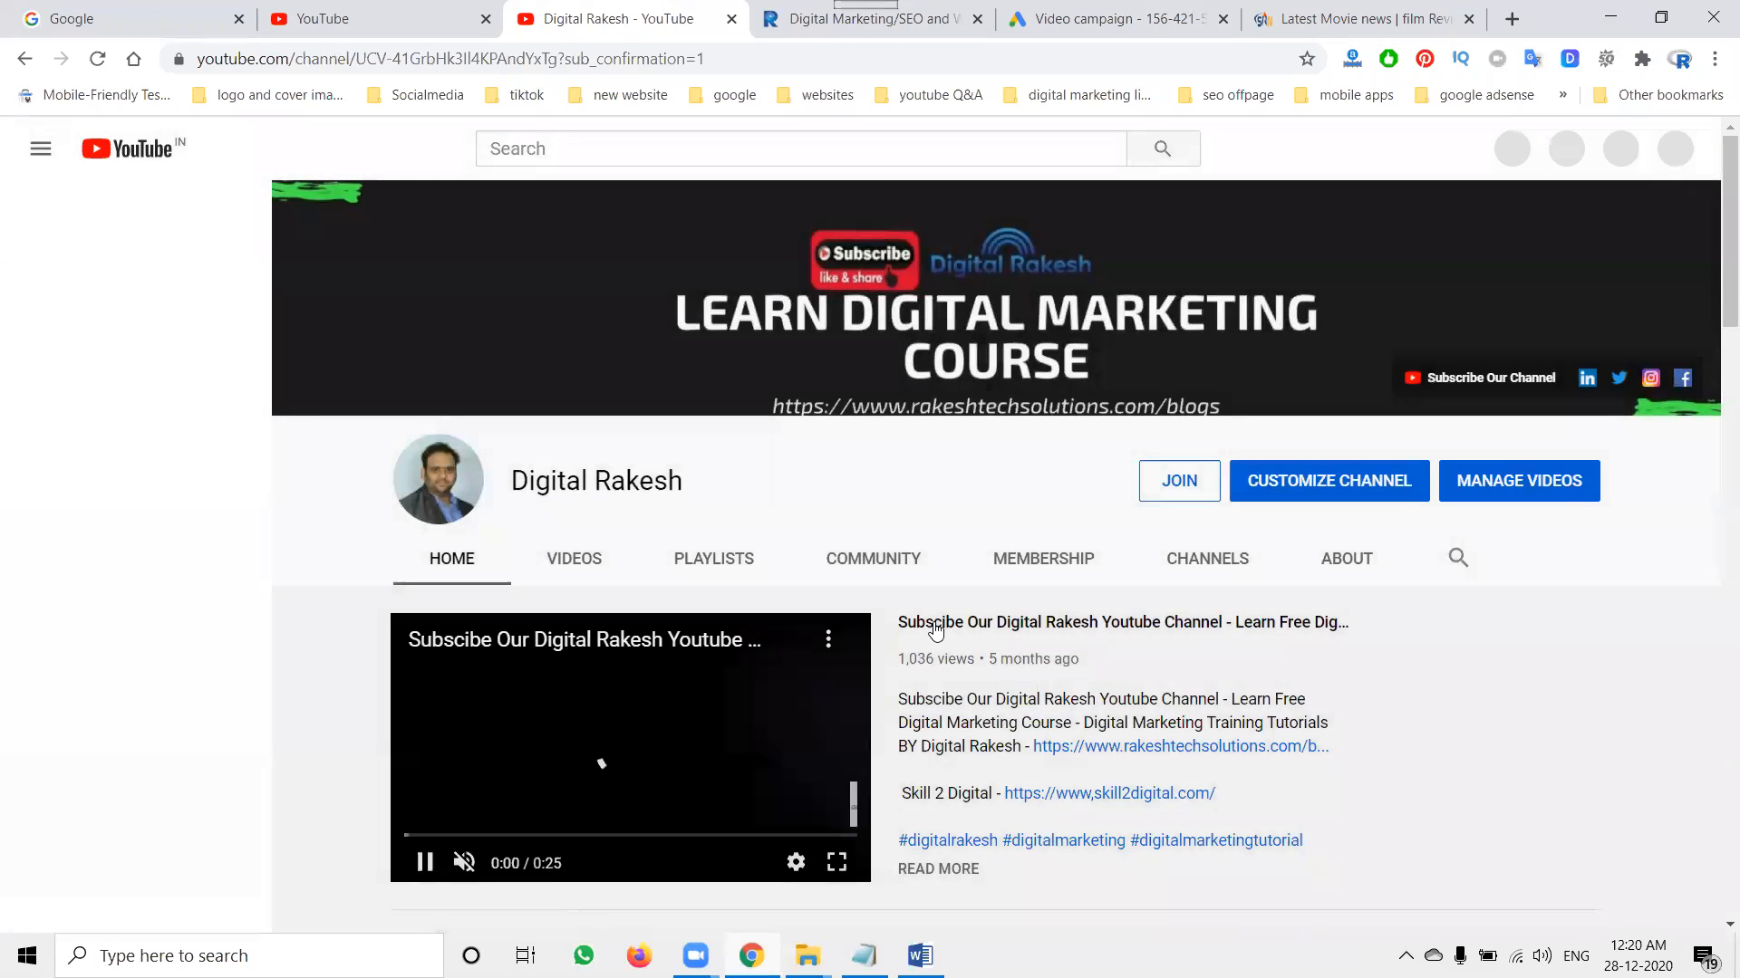
click(936, 627)
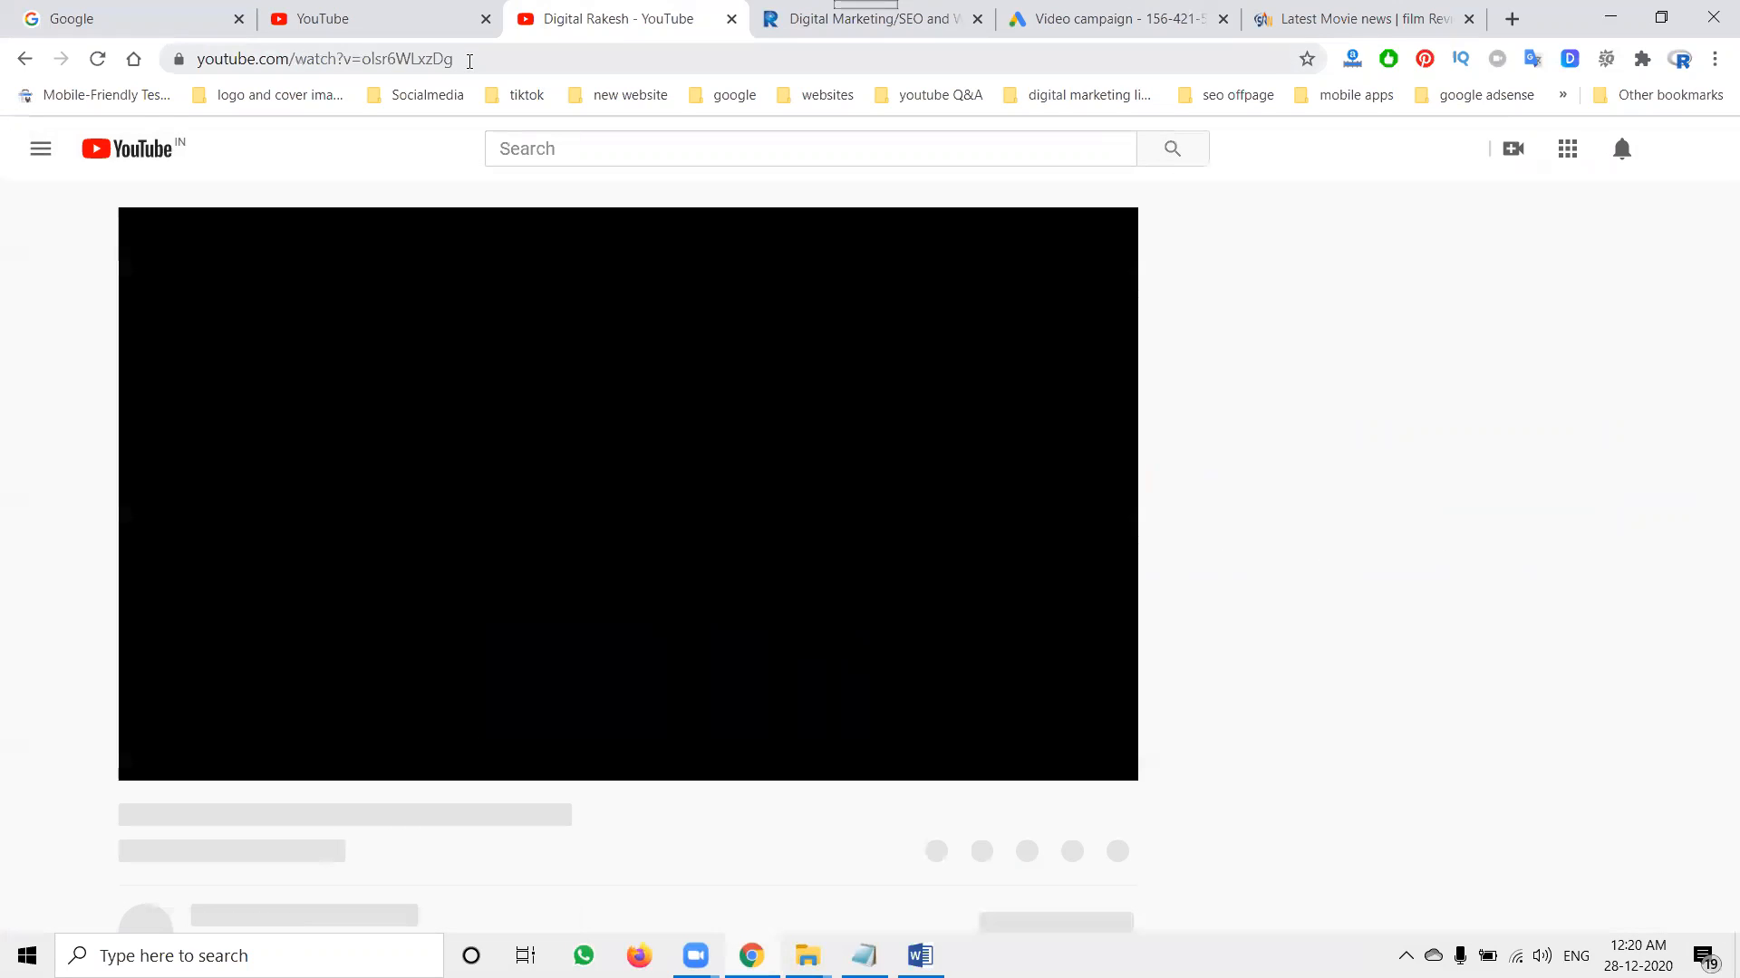
Step: Copy the featured video's URL and use it as the YouTube video for the campaign's video ad
click(470, 61)
click(446, 8)
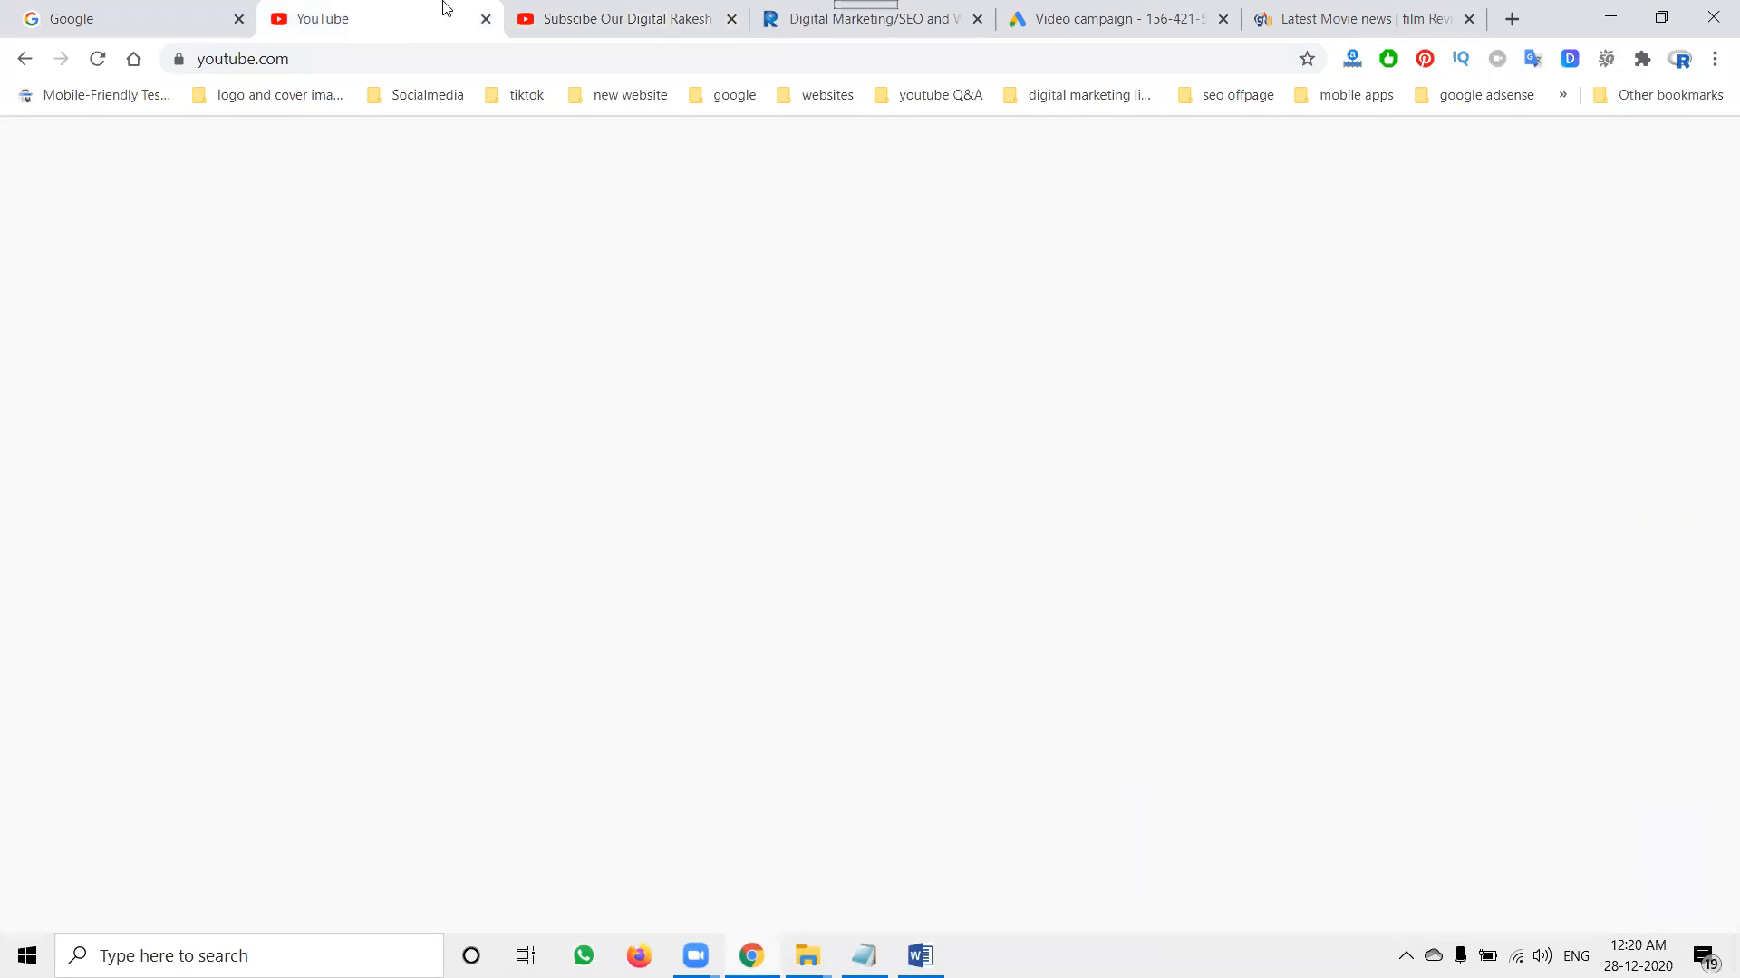
click(1114, 18)
click(321, 532)
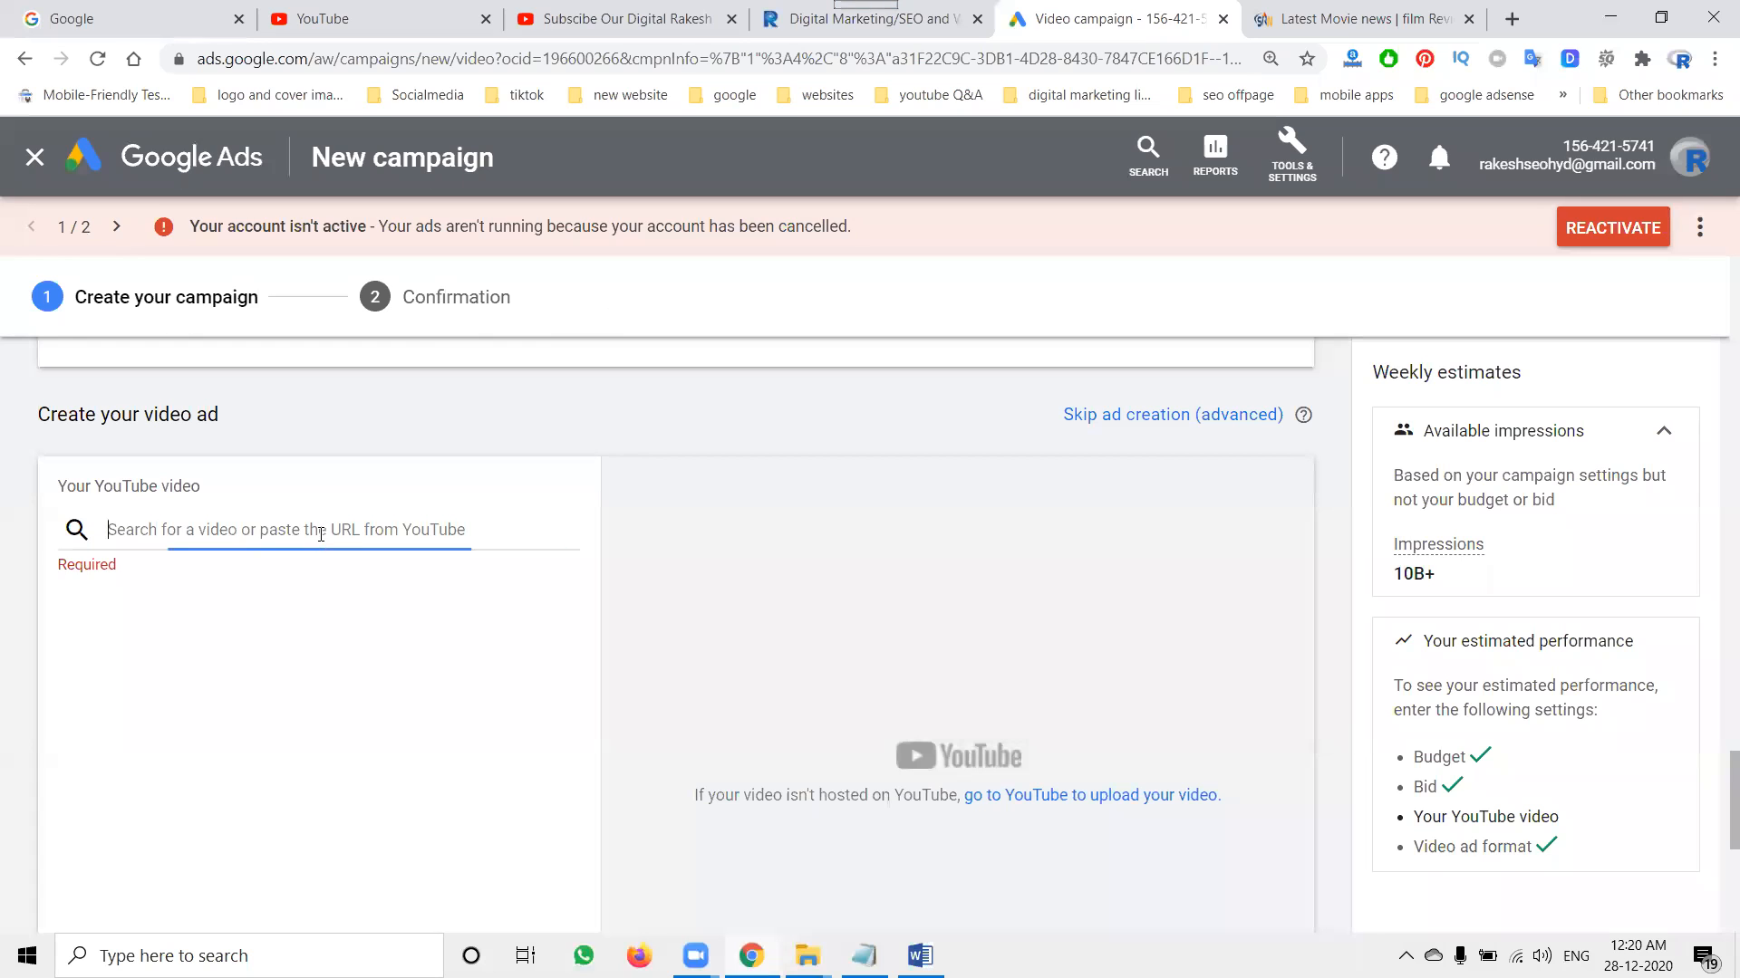
key(ctrl+v)
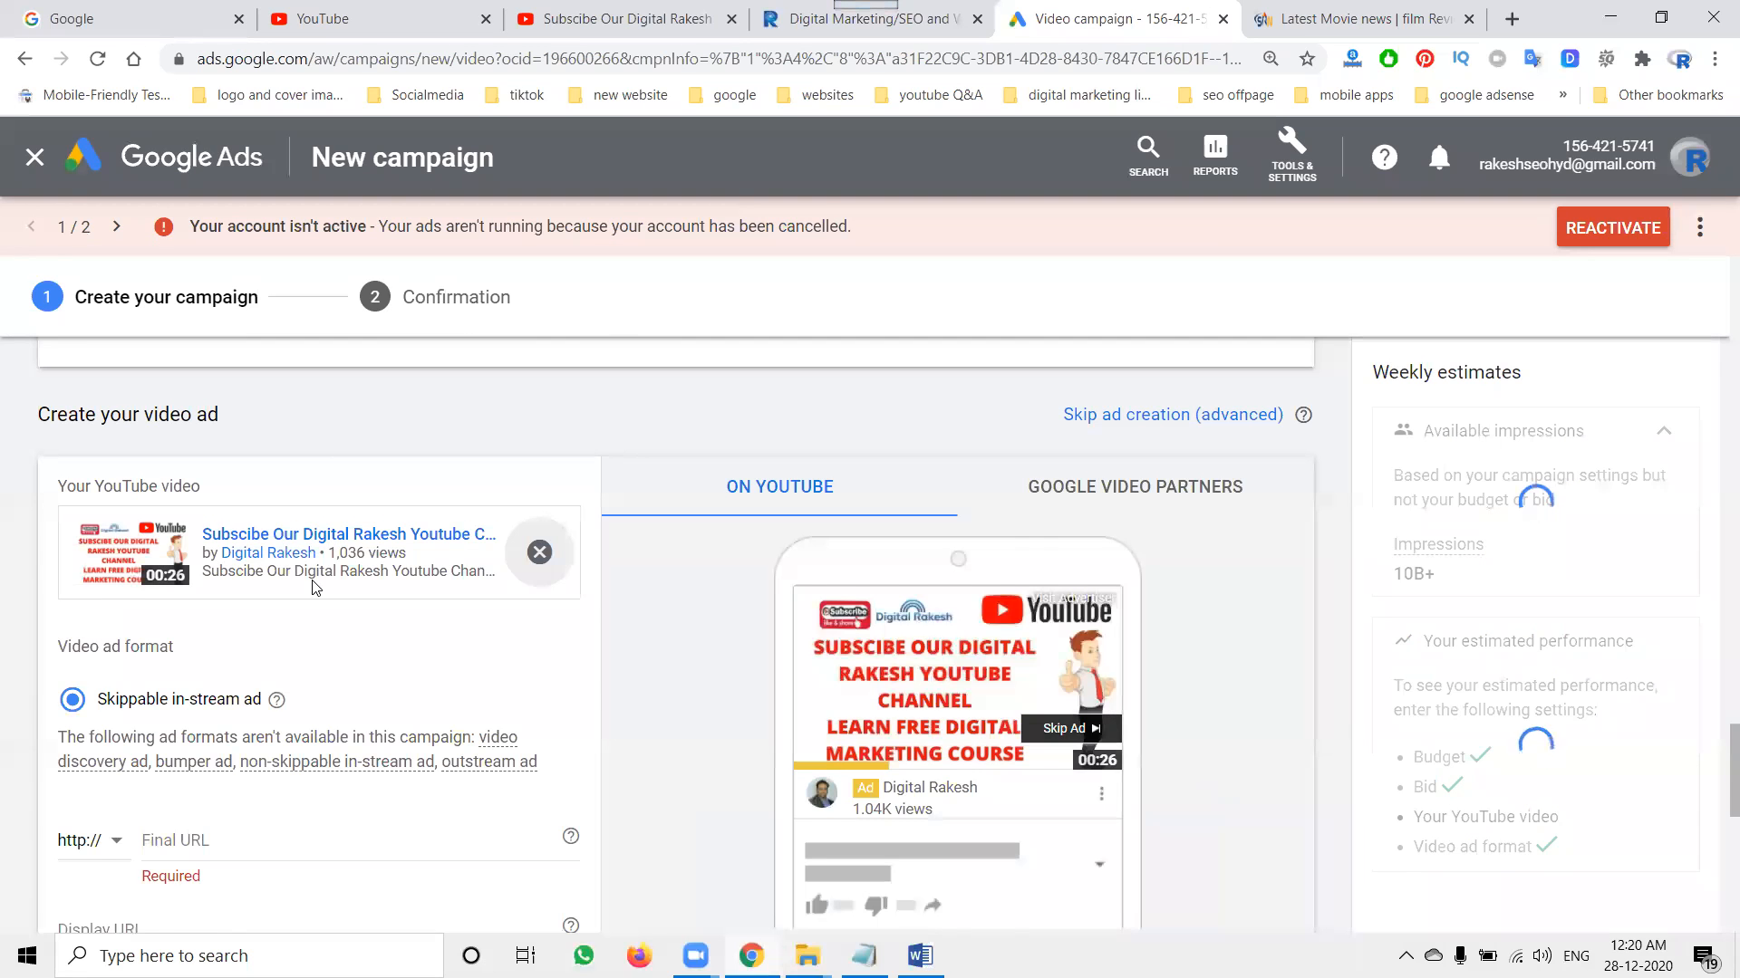
Step: Copy the YouTube channel link ending in "?sub_confirmation=1" and enter it as the video ad's final URL
scroll(314, 587, down, 2)
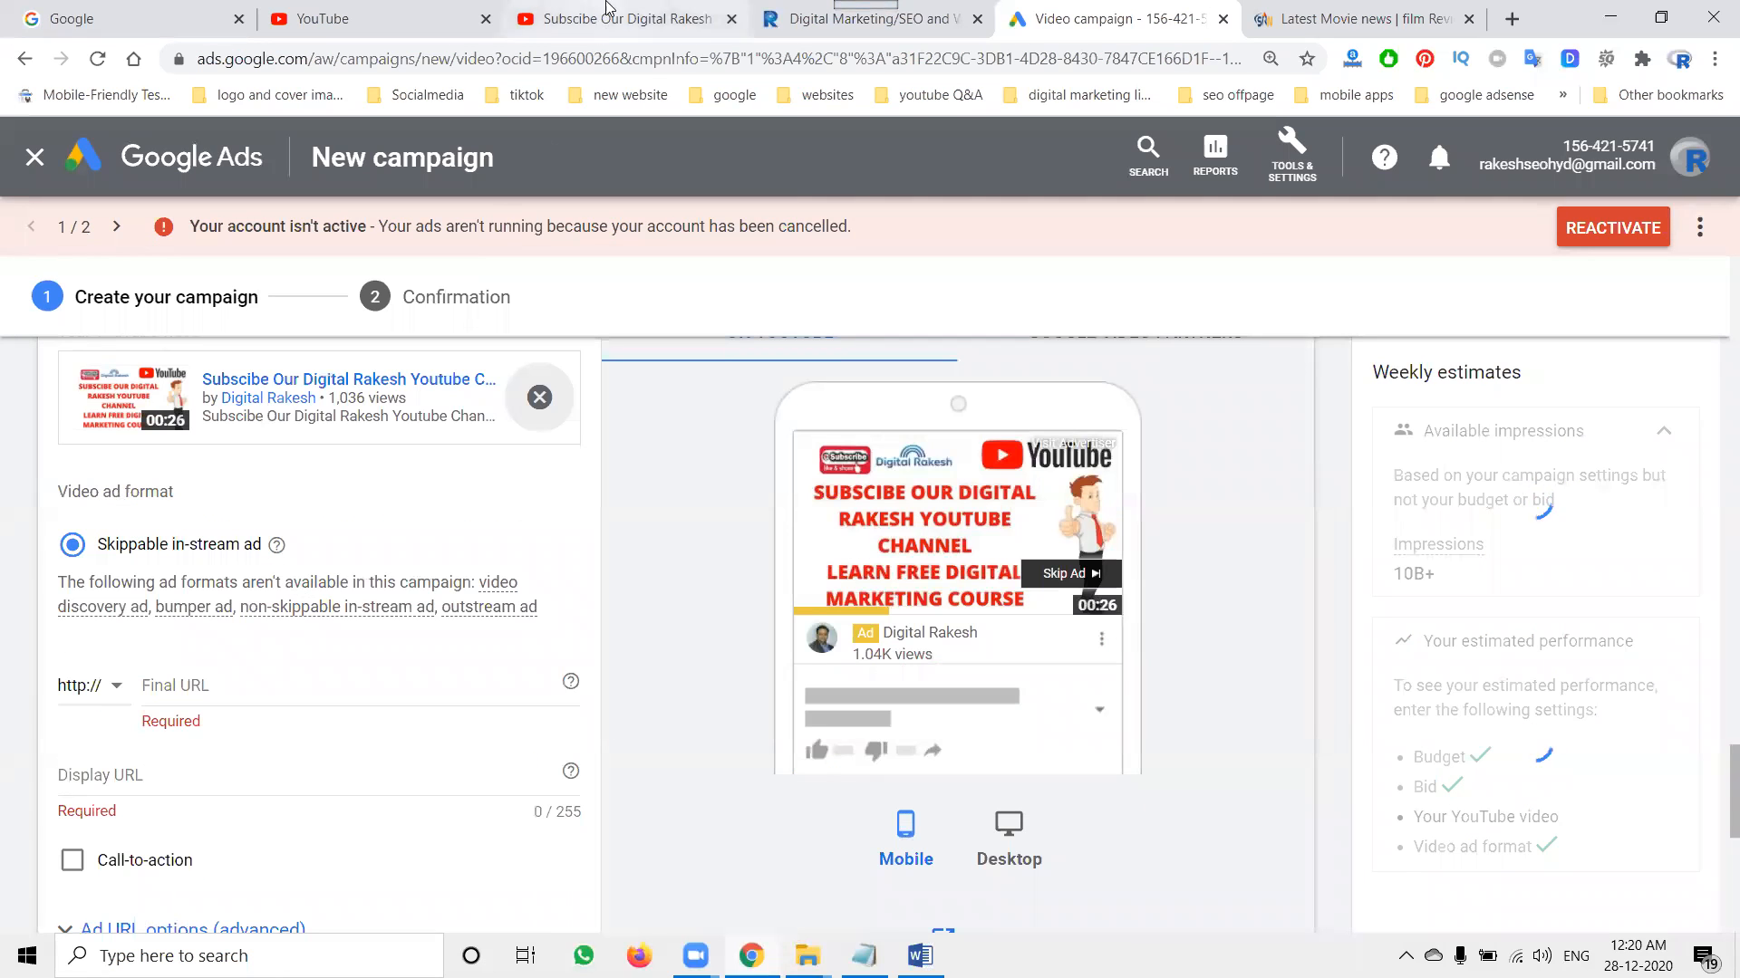
click(609, 10)
click(26, 61)
click(433, 63)
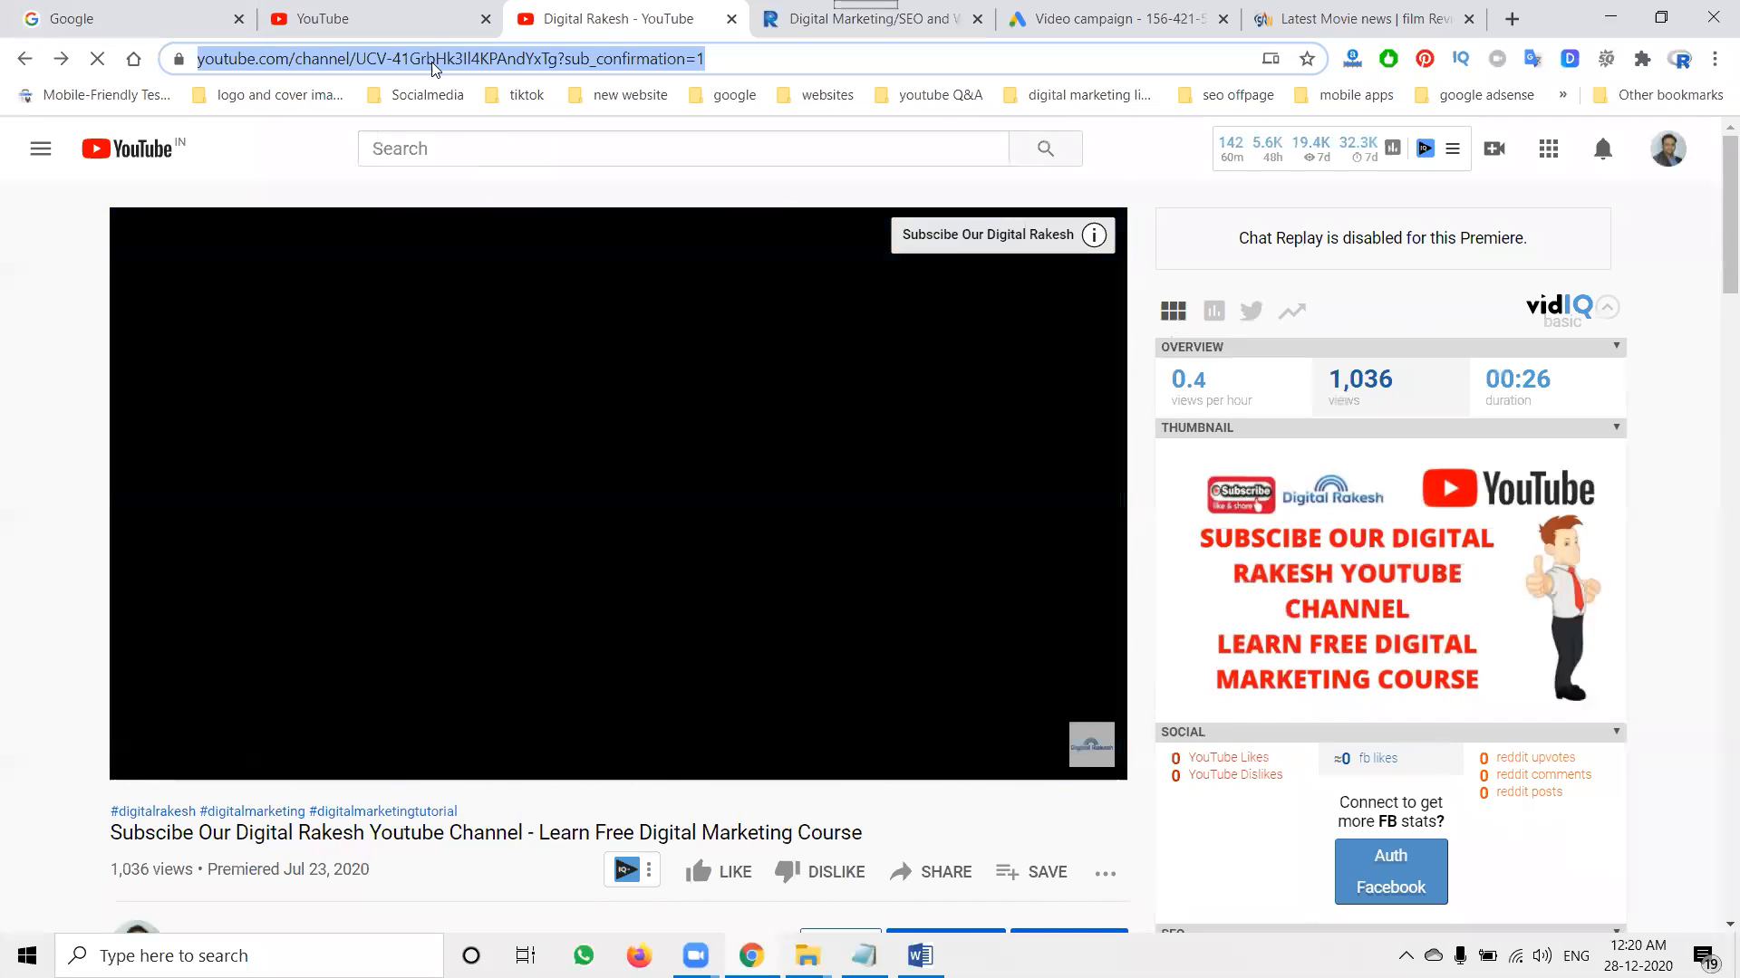
click(1124, 19)
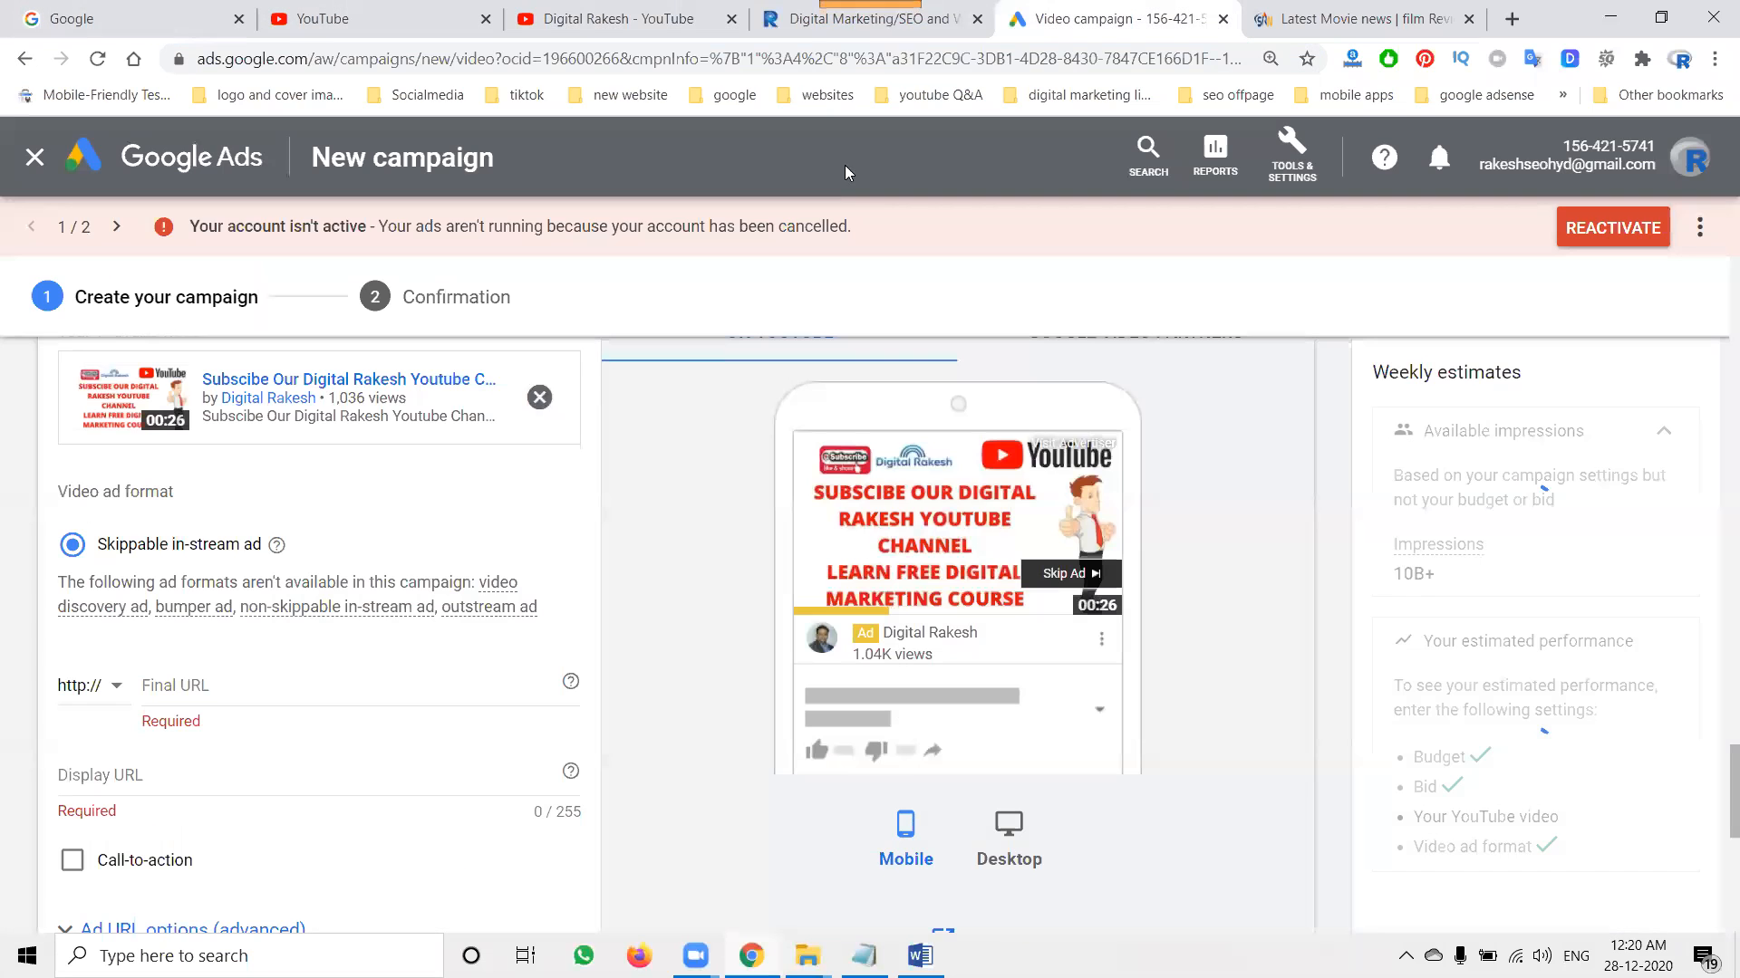
click(285, 685)
text(www.youtube.com/channel/UCV-41Grb4k3Il4KPAndYxTg?sub_confirmation=1)
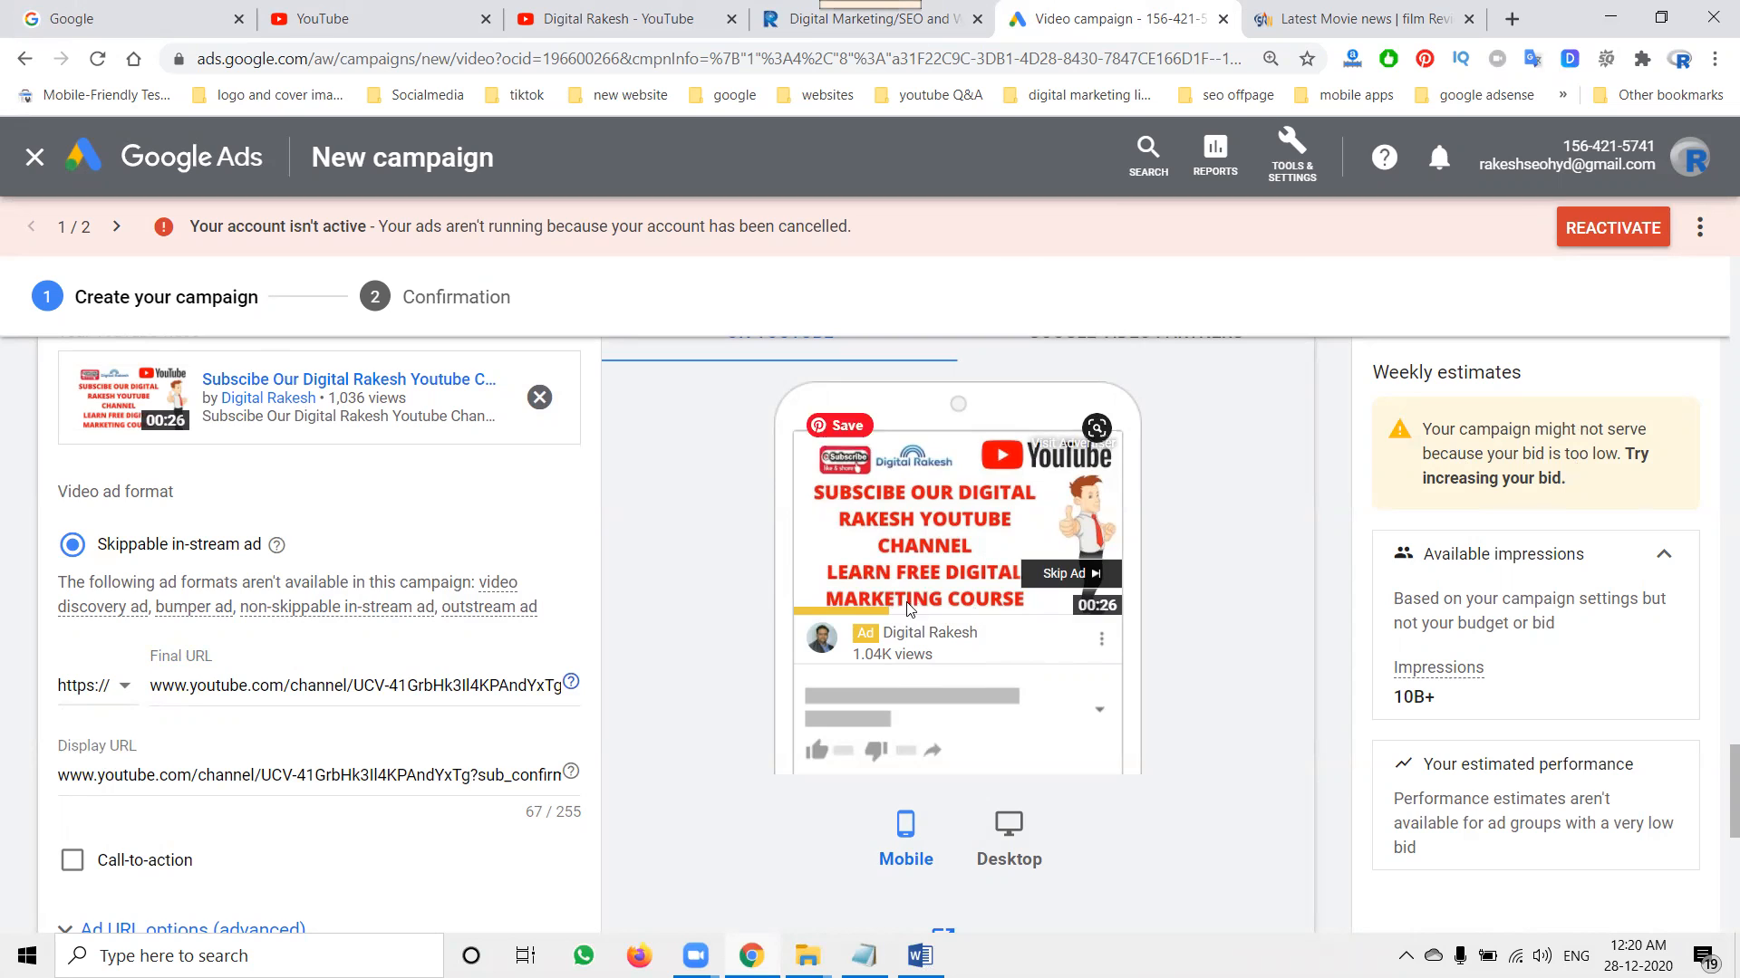
Step: Raise the ad group's Target CPM bid to ₹30.00
scroll(589, 576, up, 7)
click(540, 567)
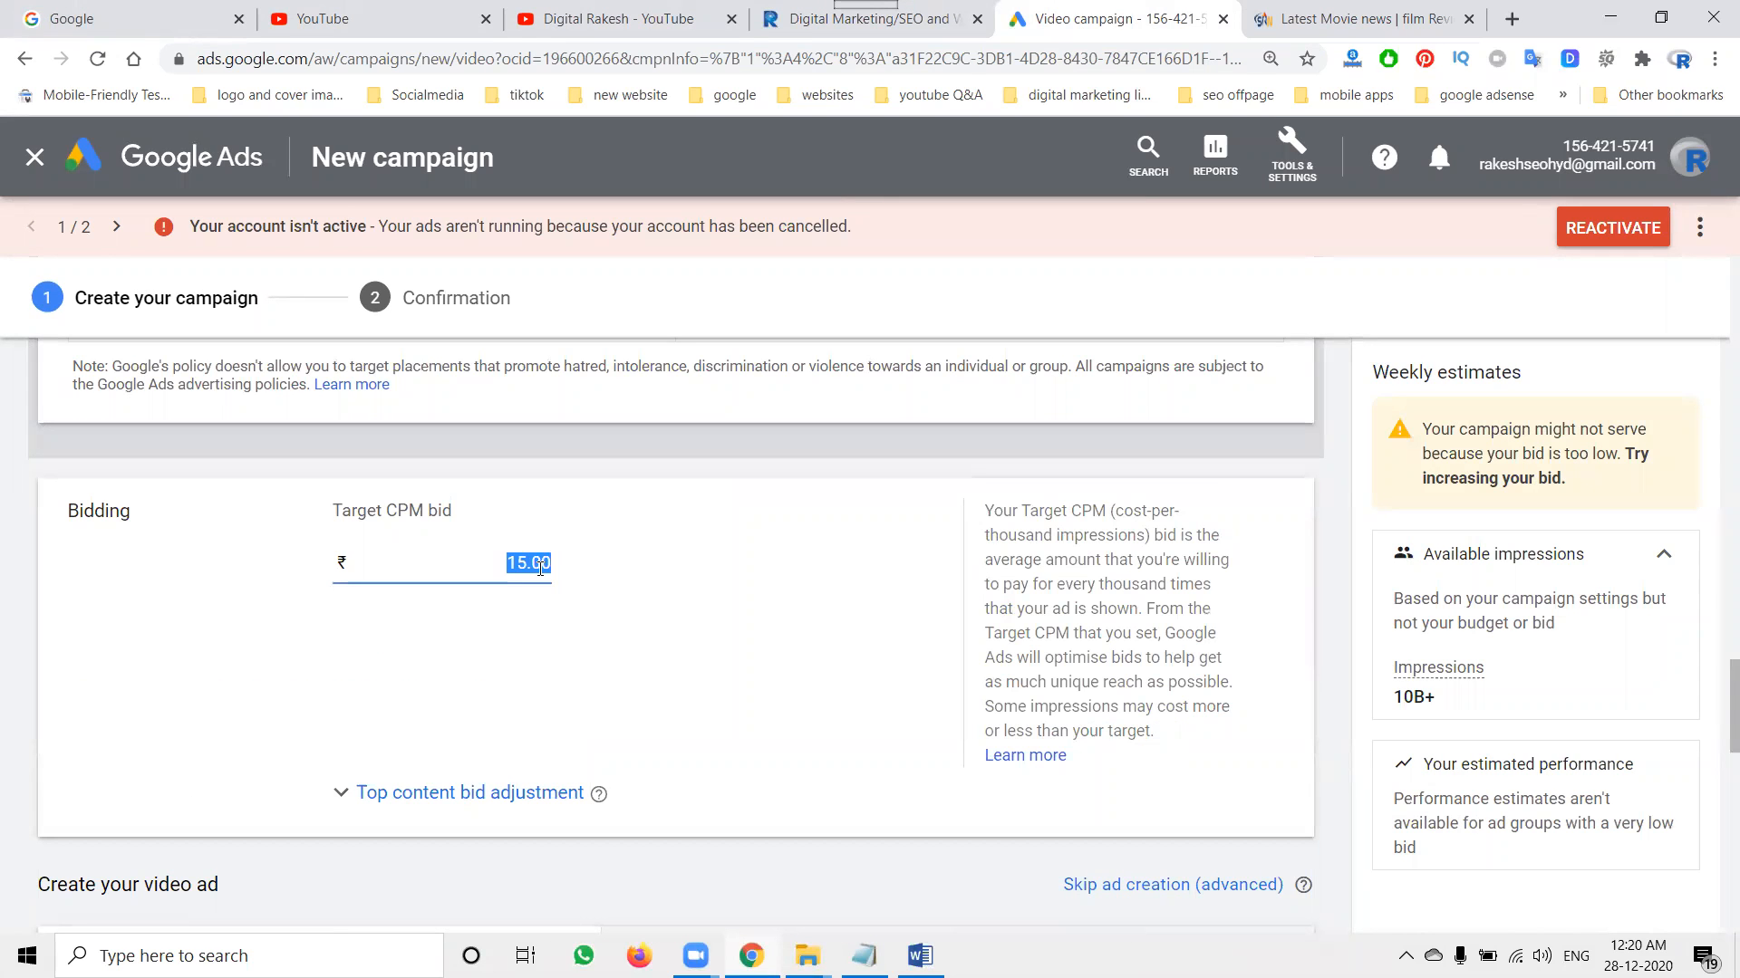
text(30.00)
click(718, 595)
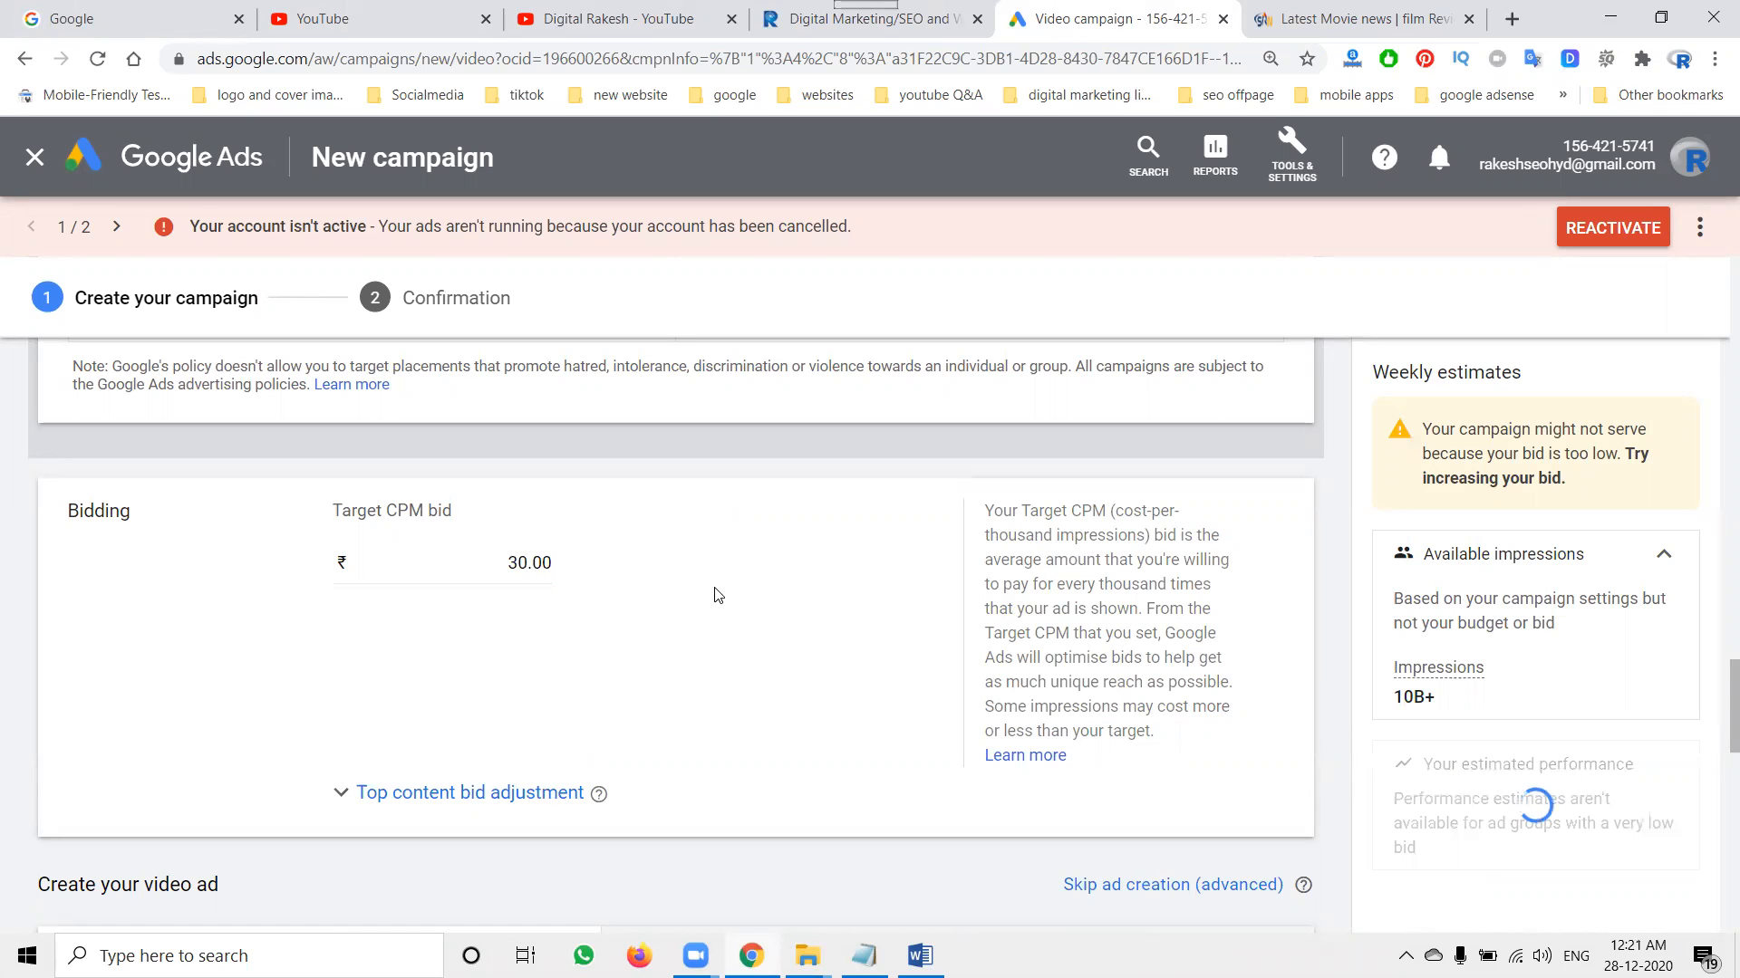
Step: Increase the Target CPM bid to ₹45.00
click(533, 559)
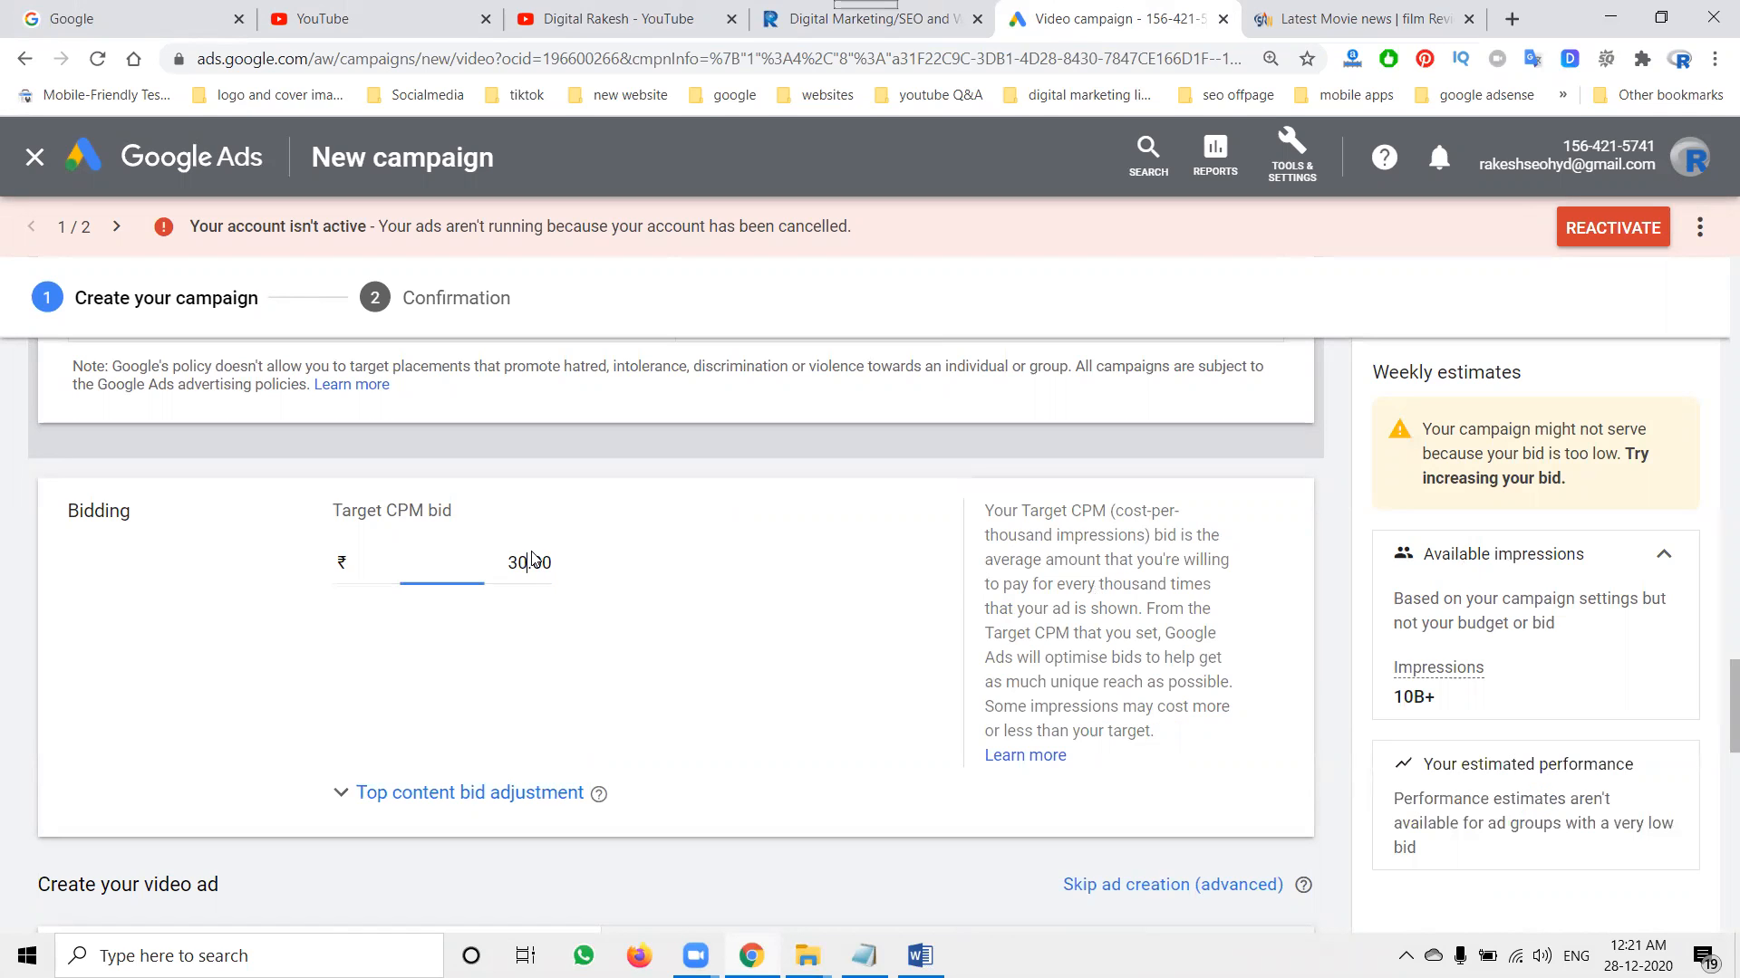
double_click(526, 561)
text(45.00)
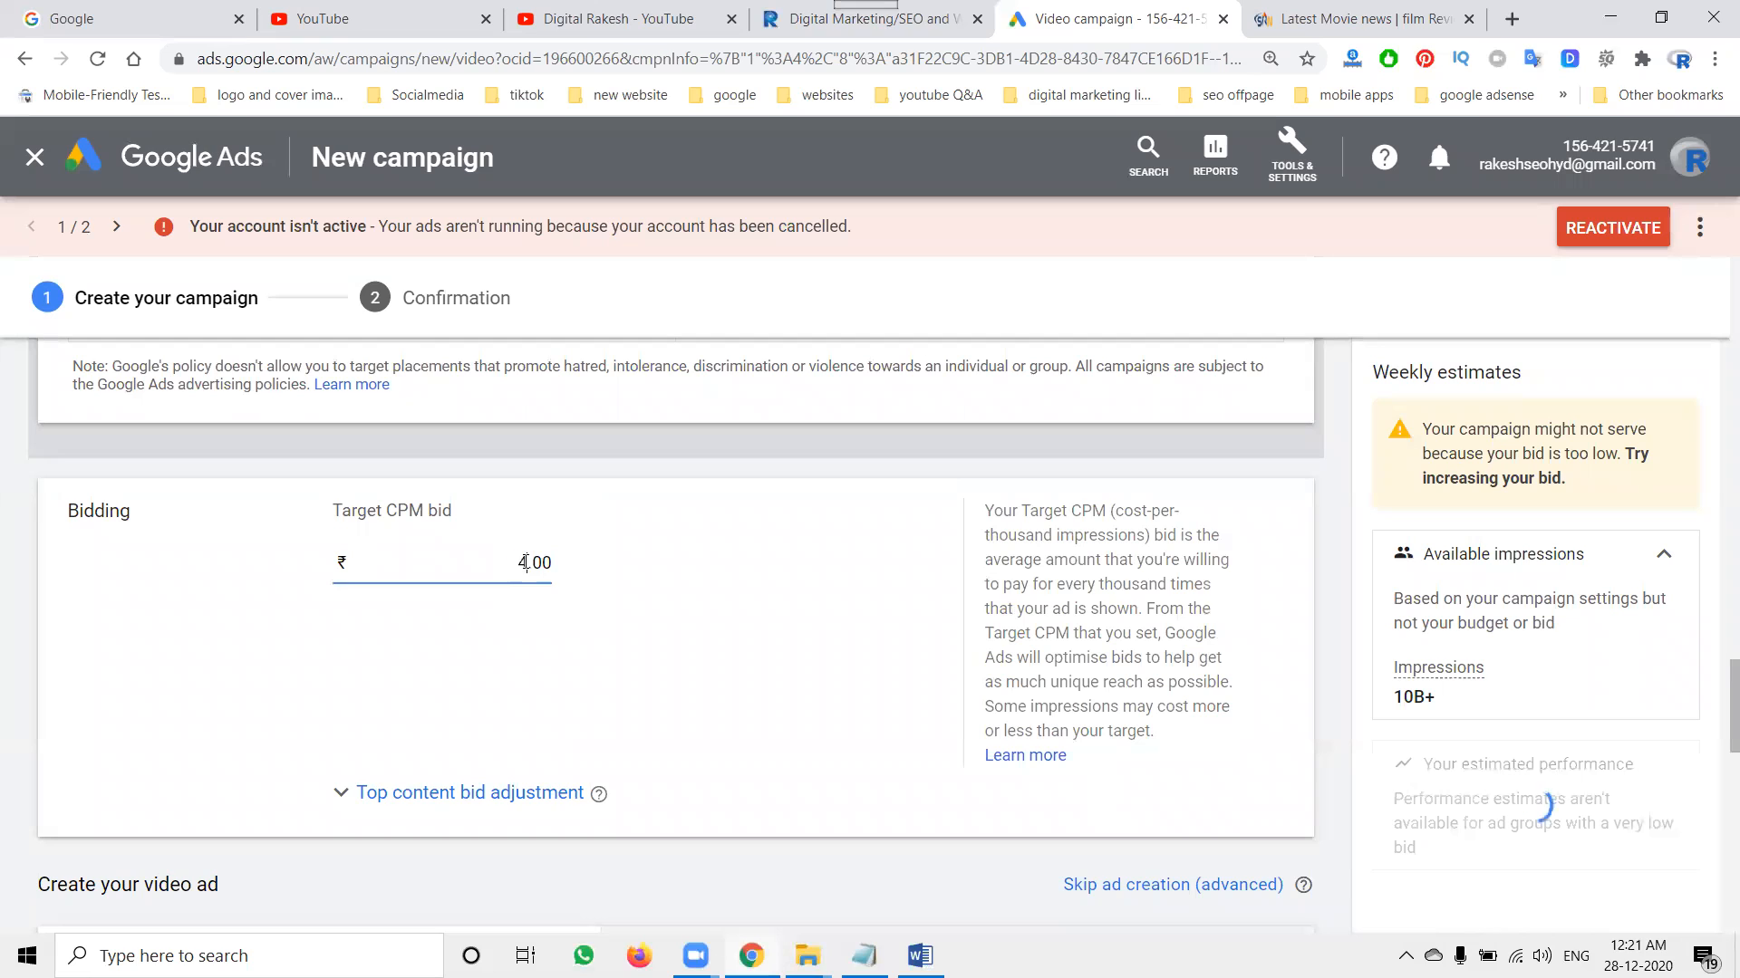
click(707, 585)
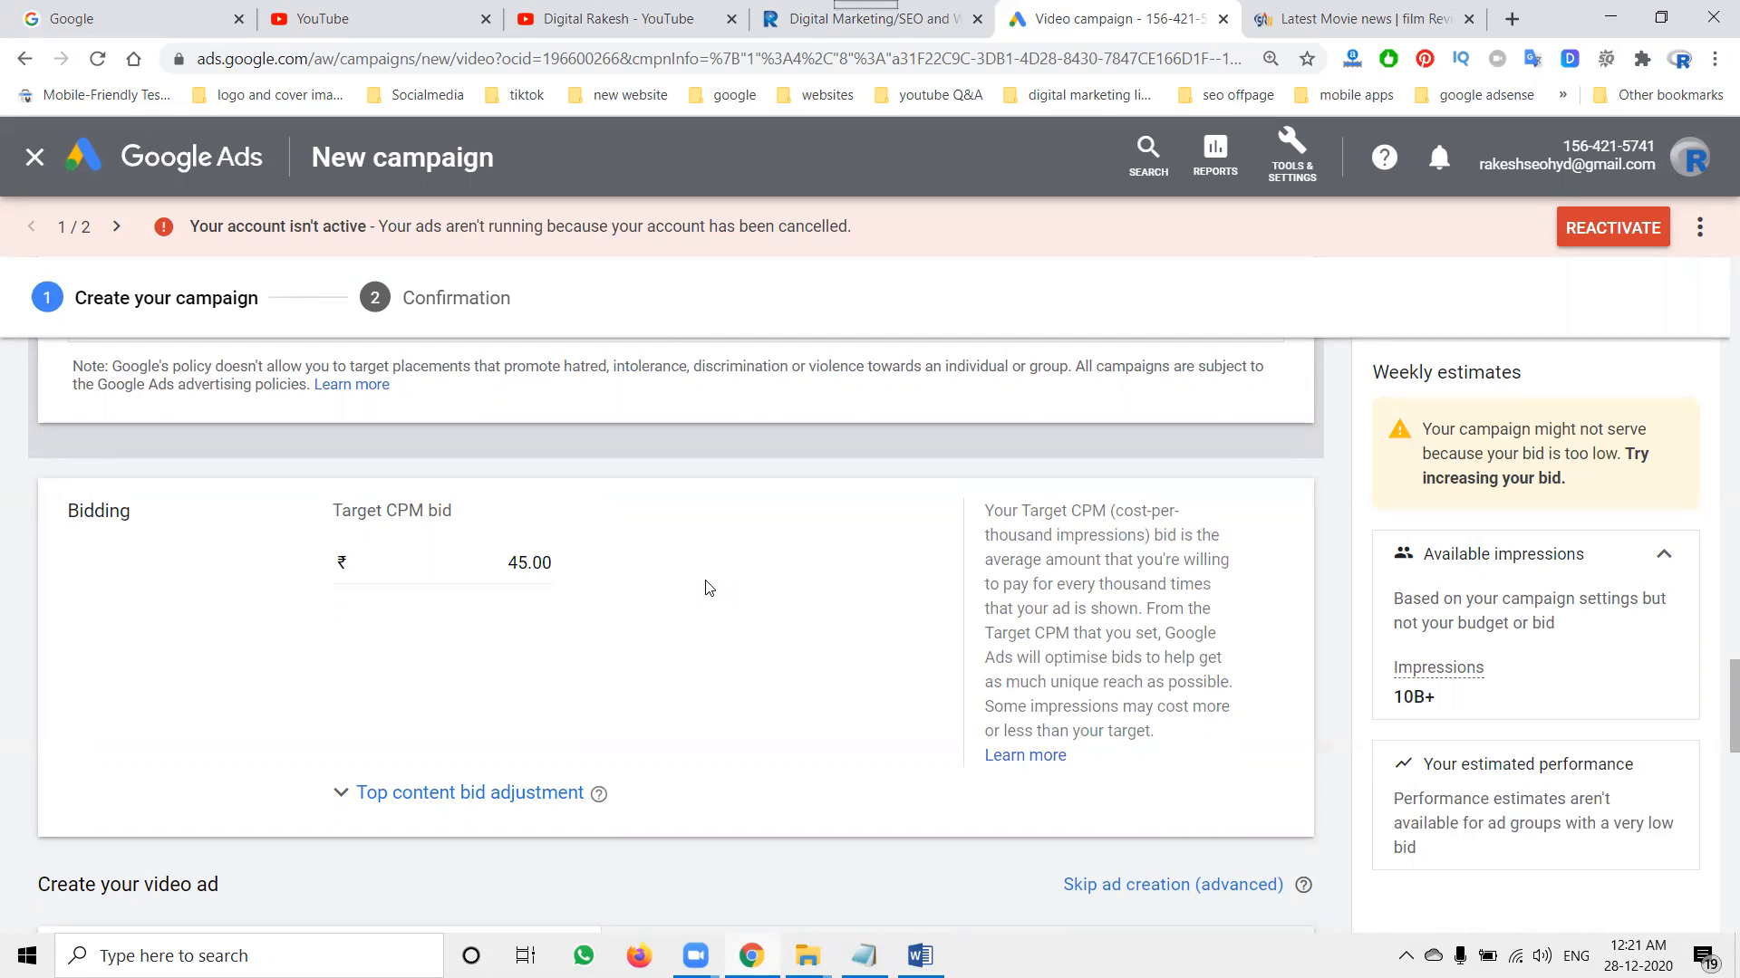
Step: Try a Target CPM bid of ₹55.00 to get performance estimates
double_click(517, 560)
text(55.00)
click(630, 599)
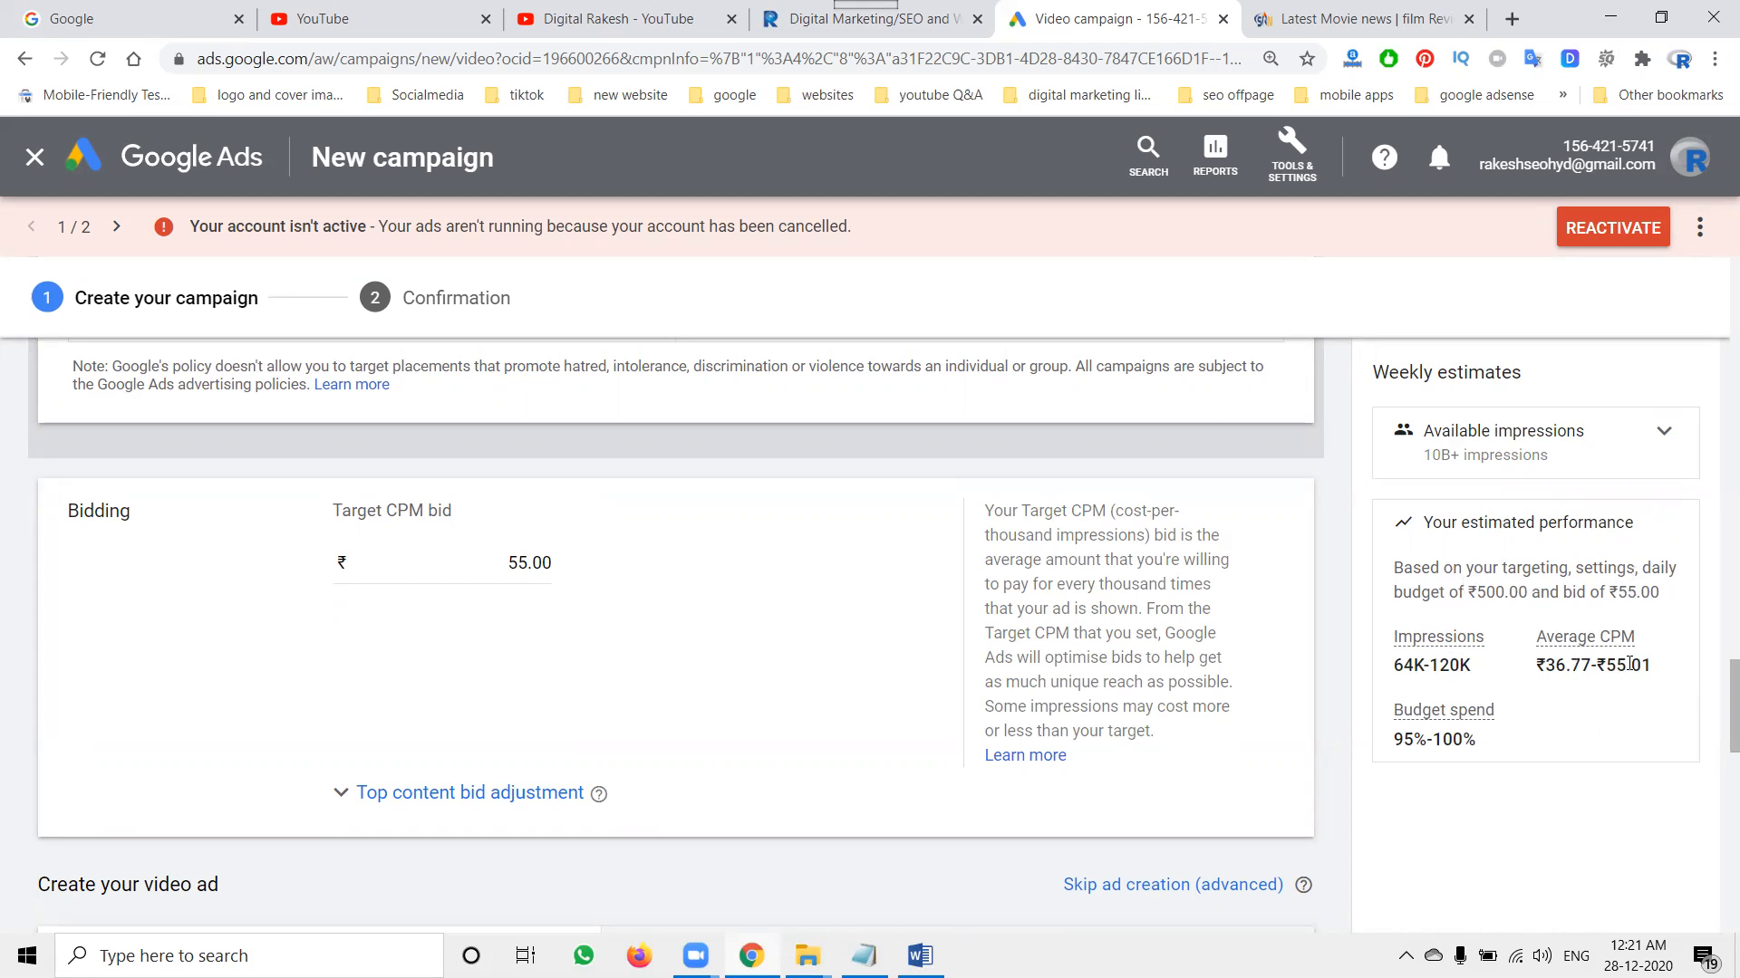
Step: Lower the Target CPM bid to ₹45.00
double_click(535, 561)
text(45)
click(603, 667)
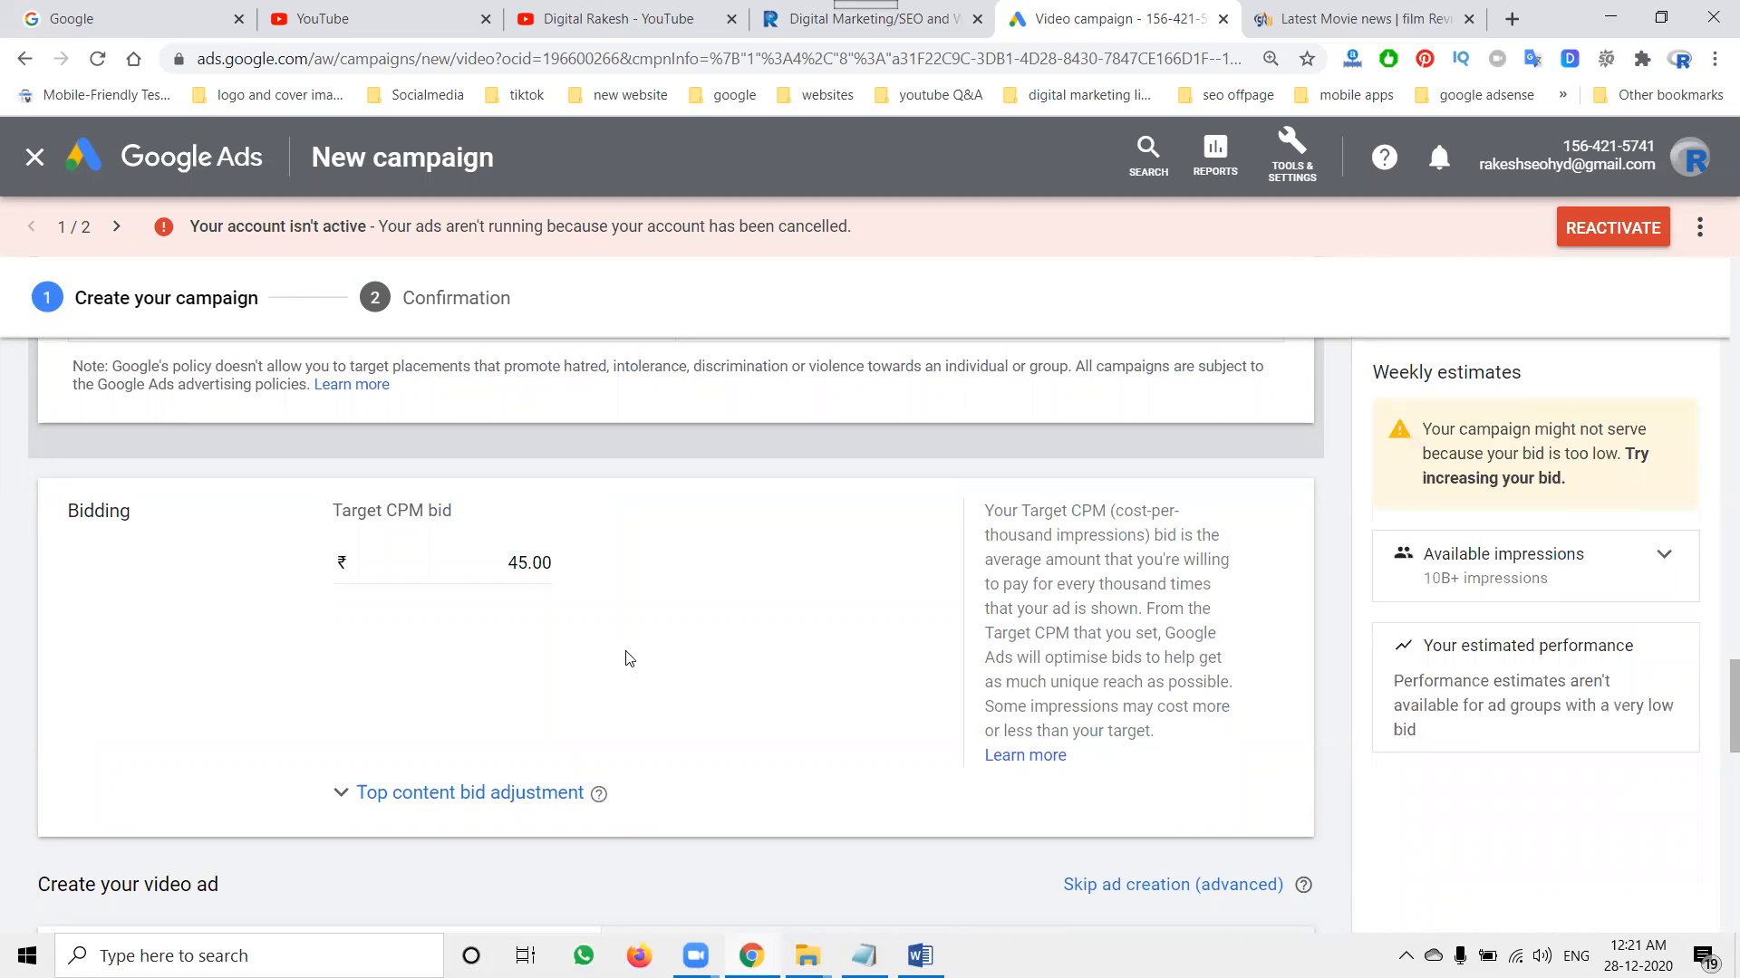
Step: Set the ad group's Target CPM bid to ₹50.00
double_click(533, 564)
text(50)
click(693, 693)
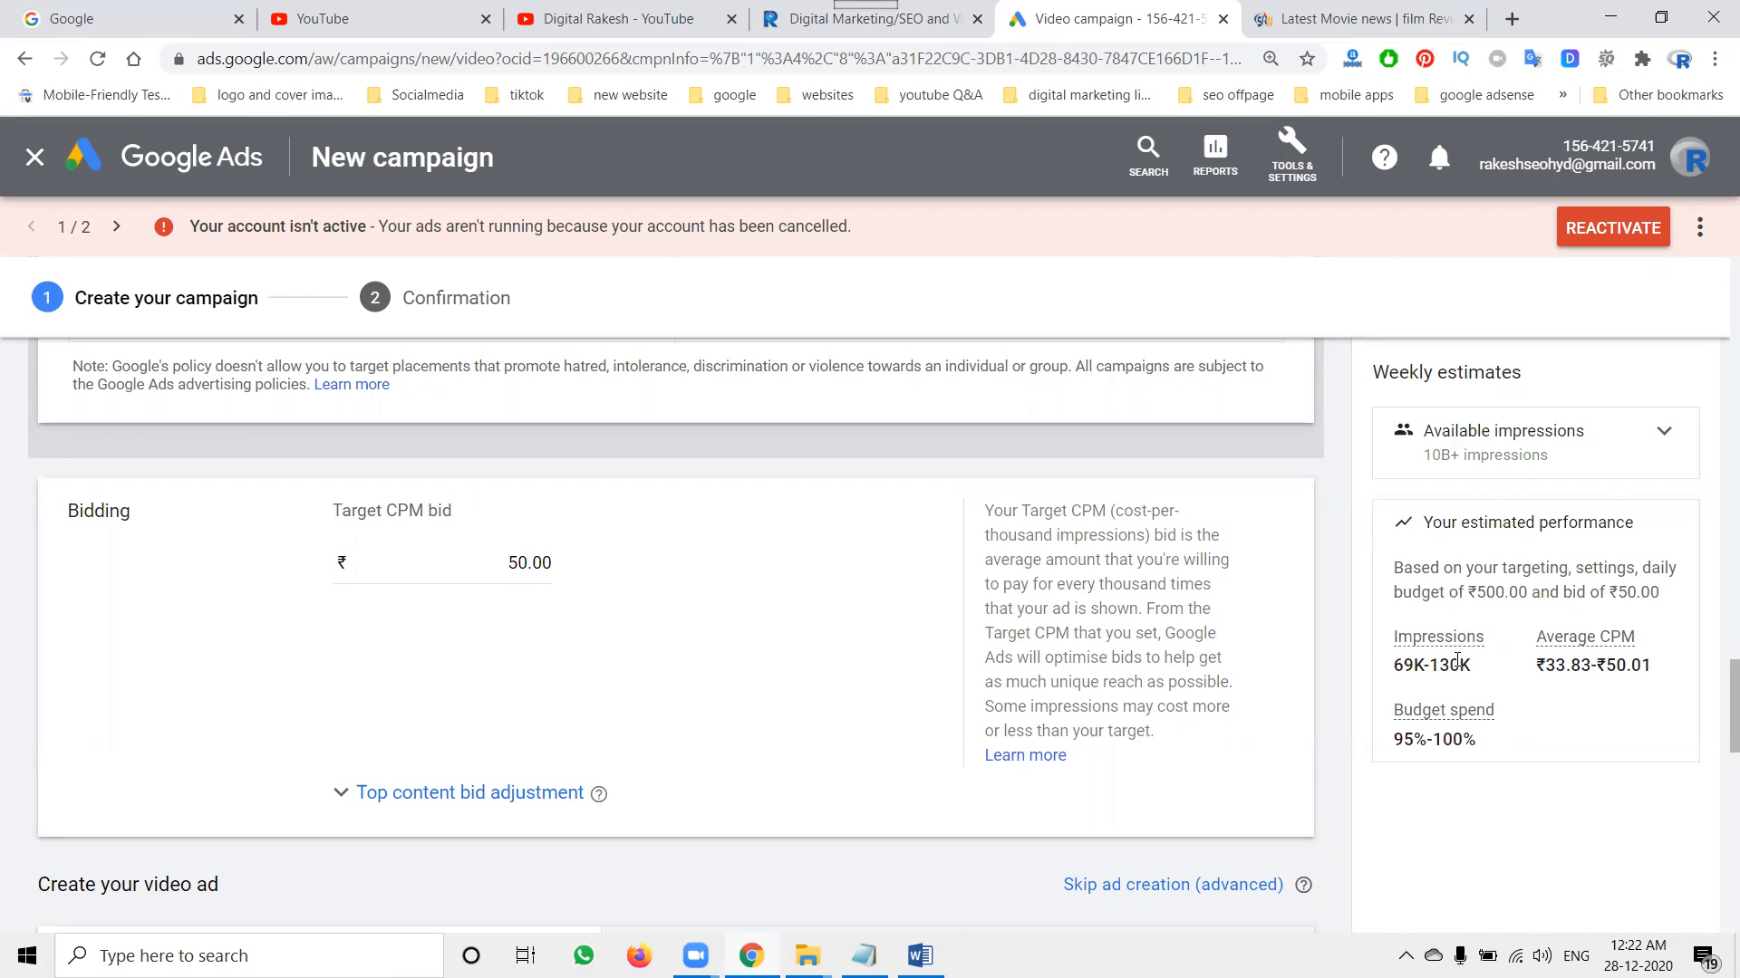
scroll(827, 662, up, 20)
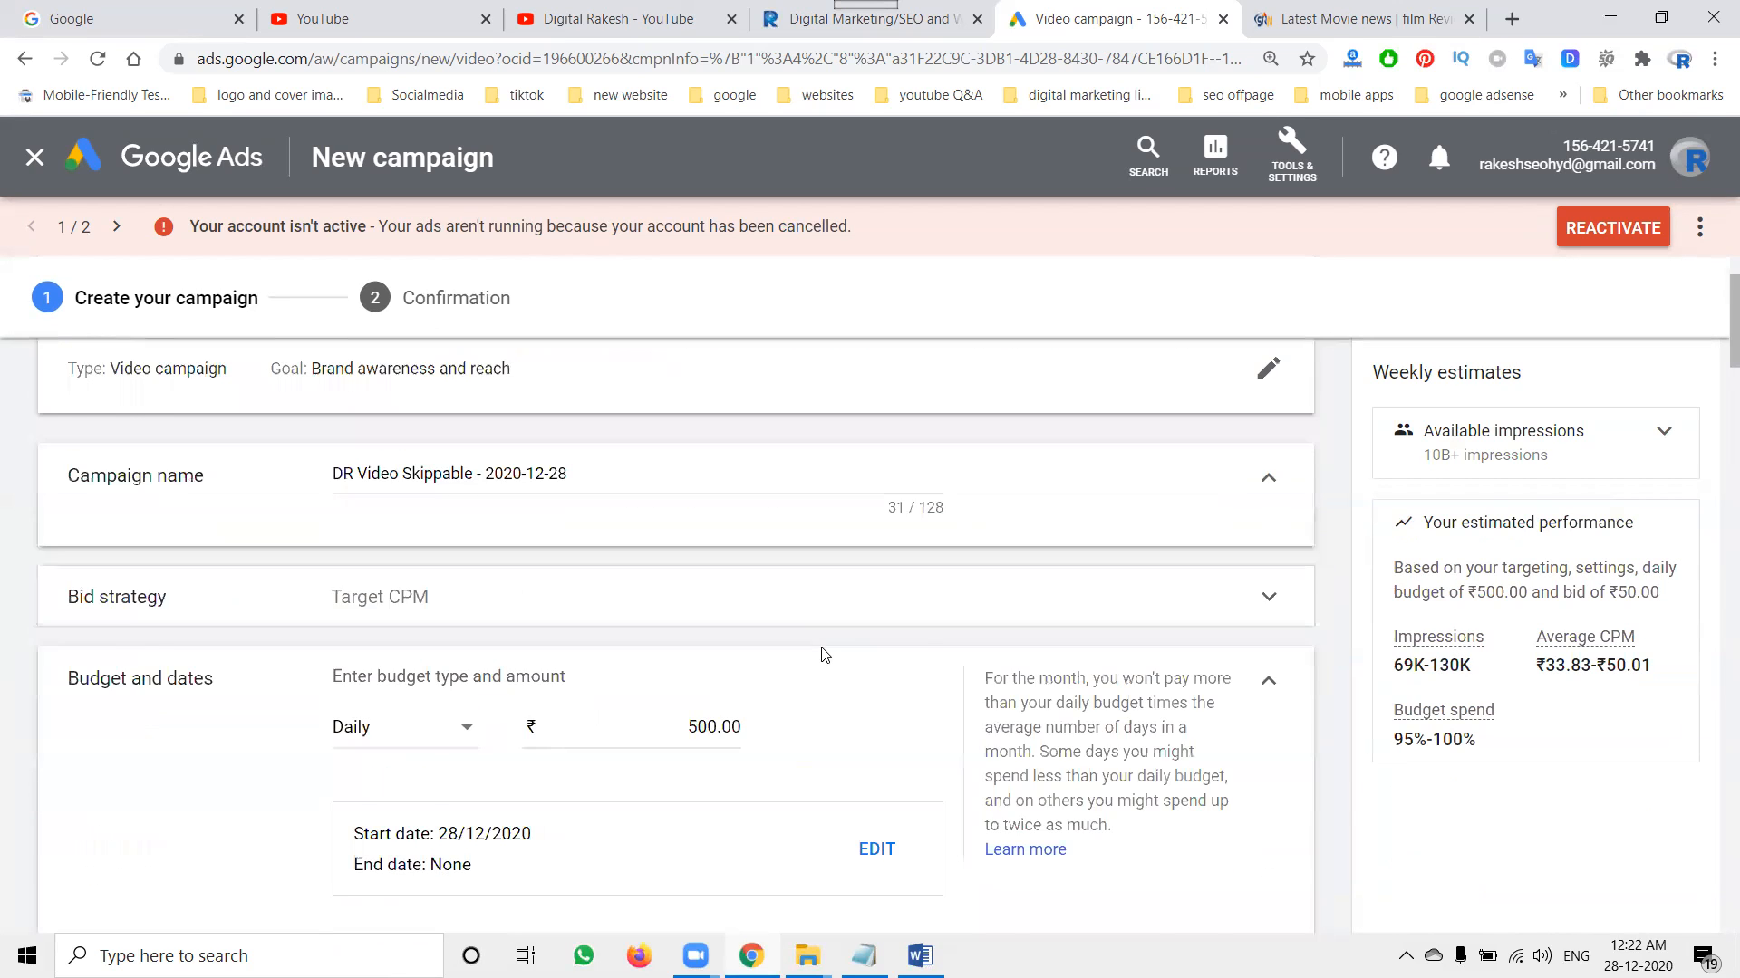
click(1267, 504)
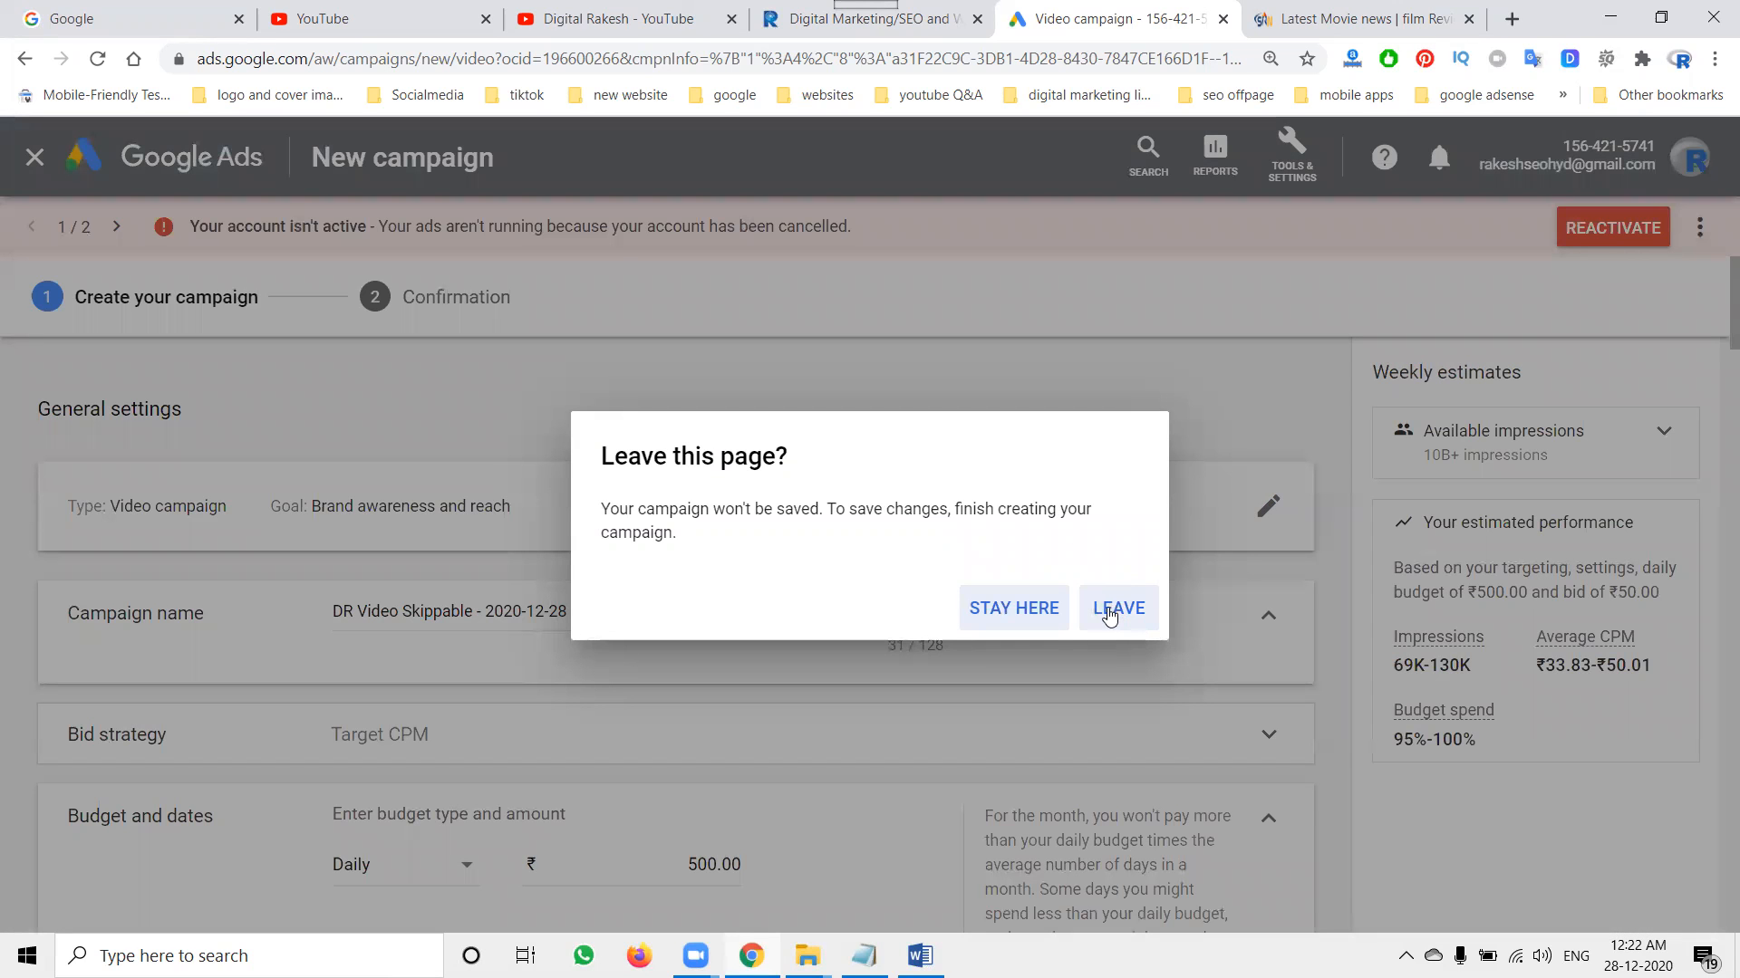
click(1027, 609)
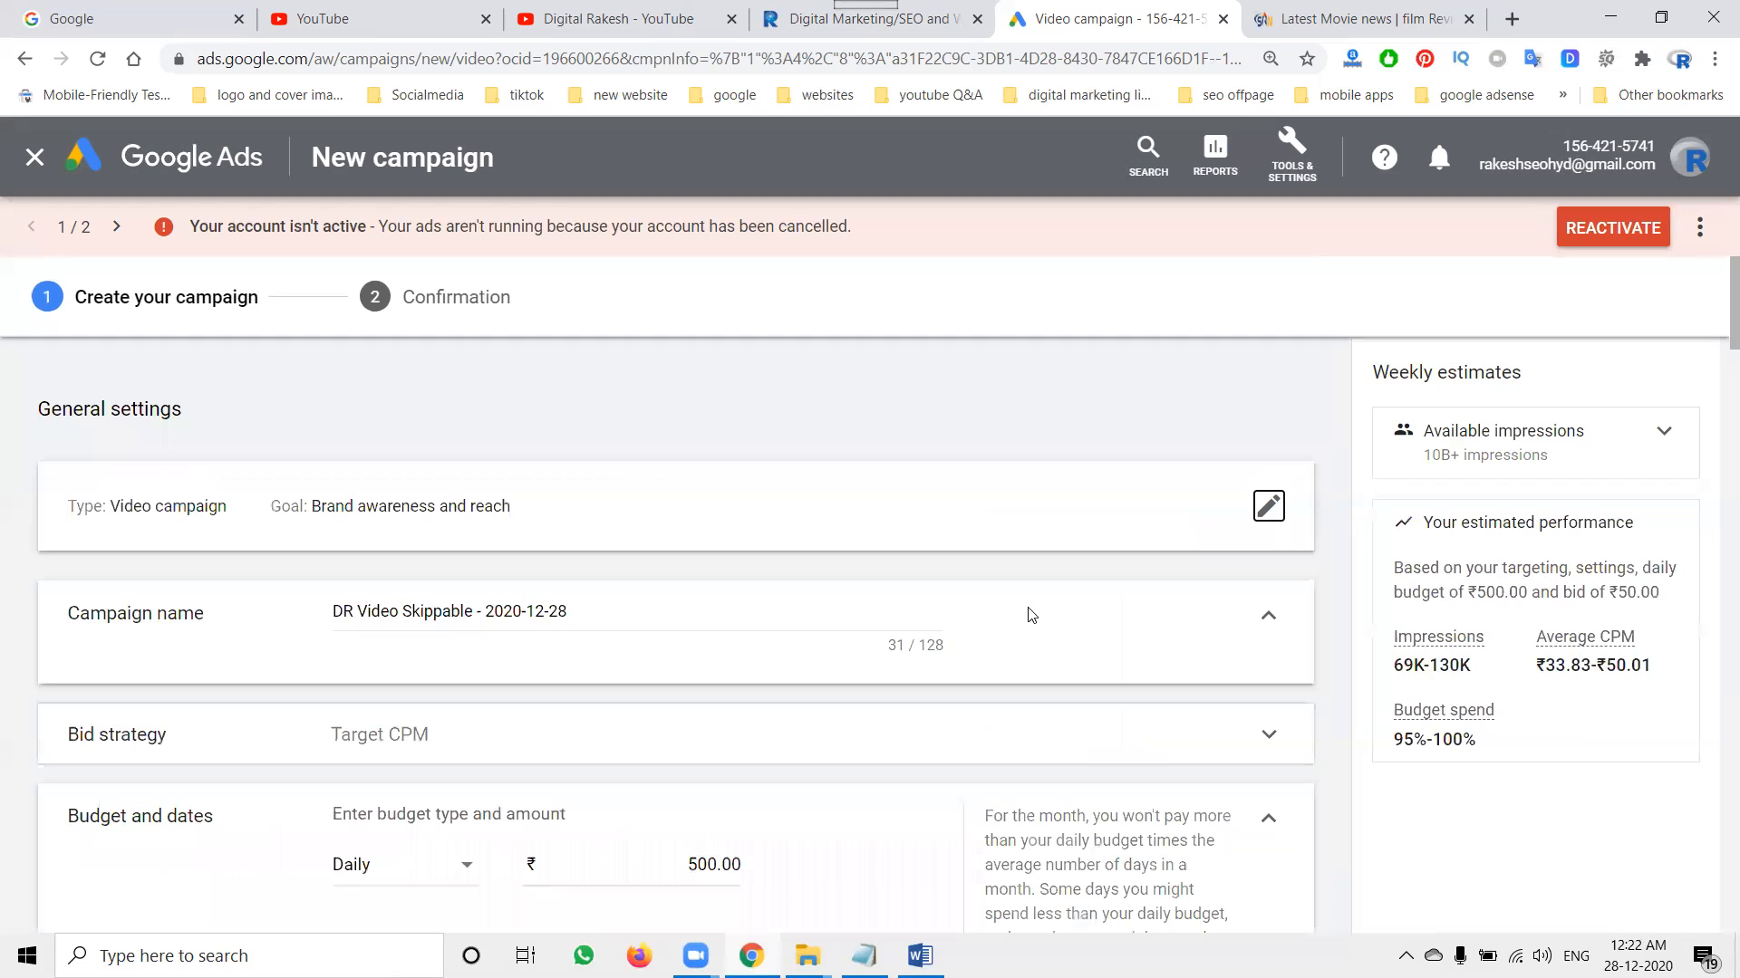
Step: Name the video ad "Digital Rakesh"
scroll(830, 591, down, 20)
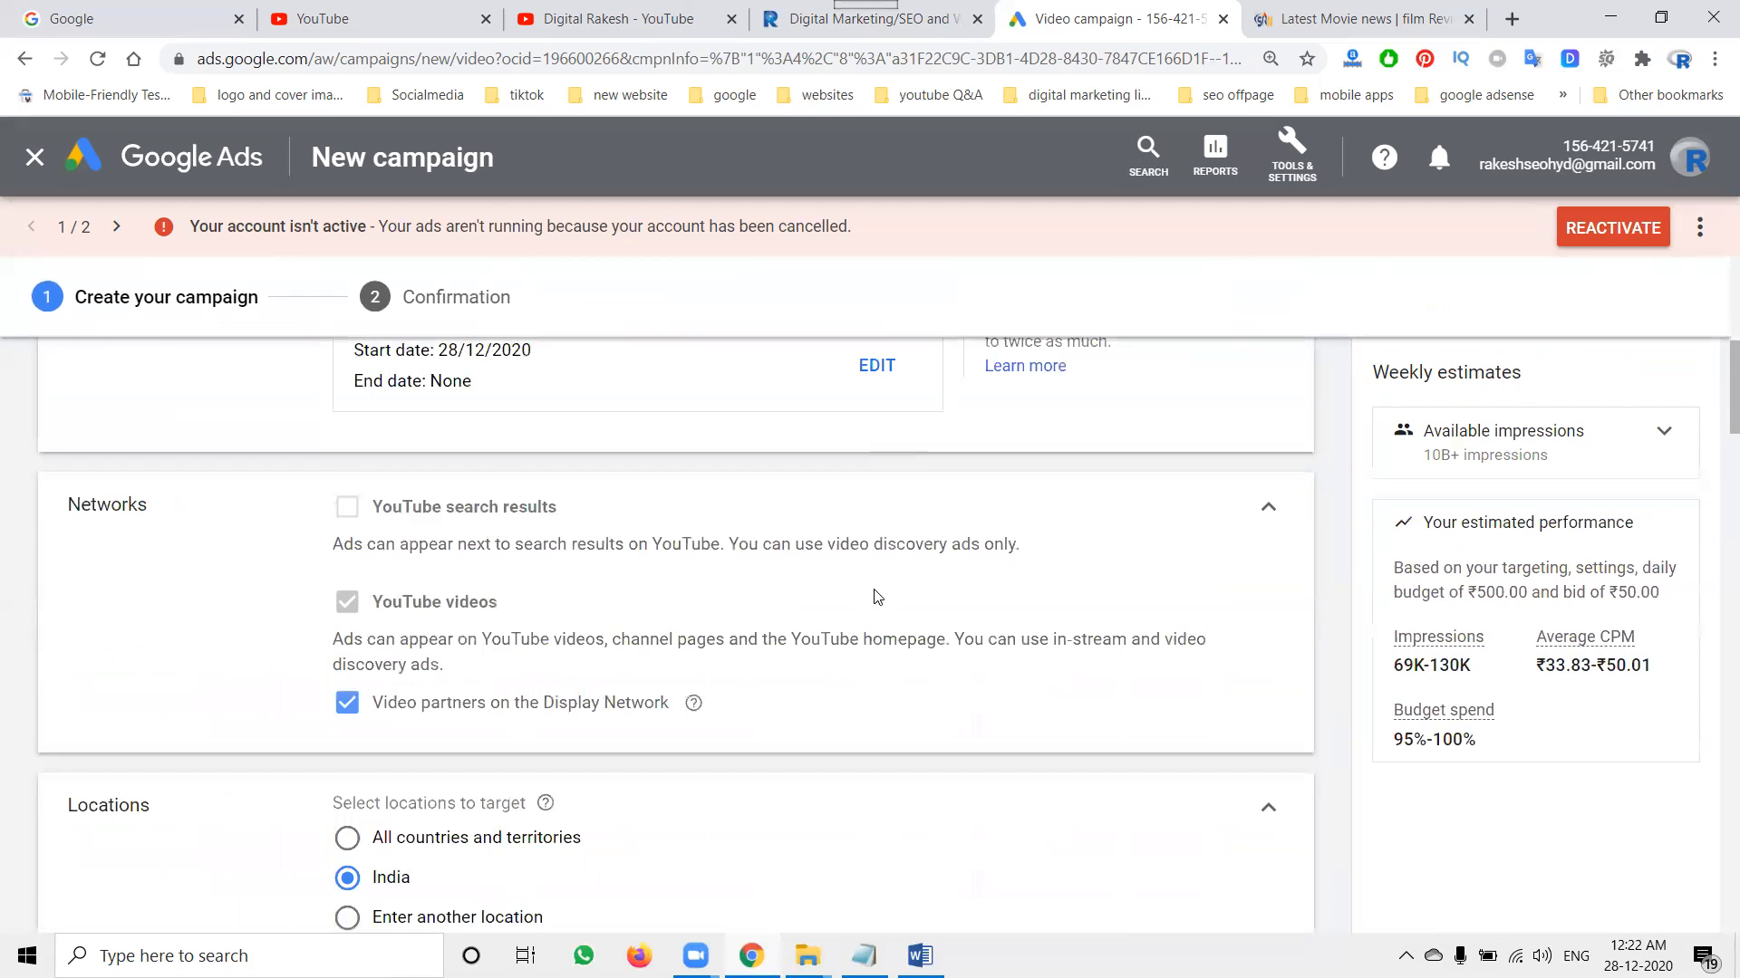
scroll(888, 663, down, 8)
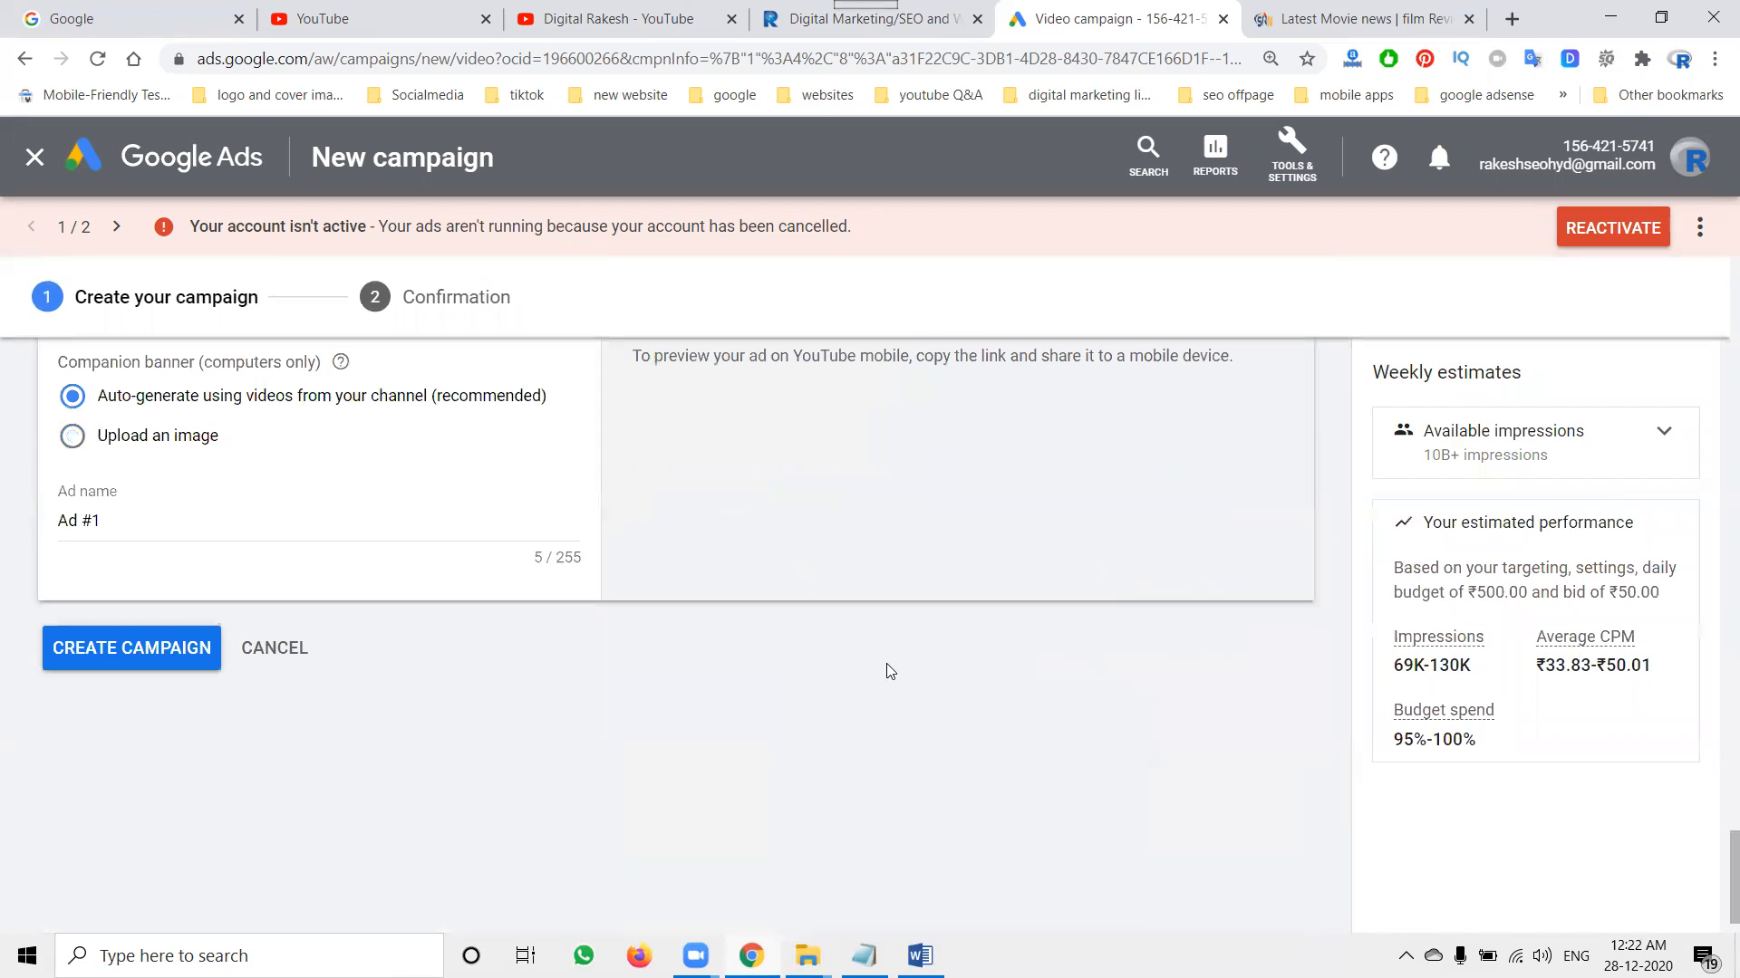
scroll(594, 675, up, 3)
click(136, 831)
triple_click(136, 832)
text(D)
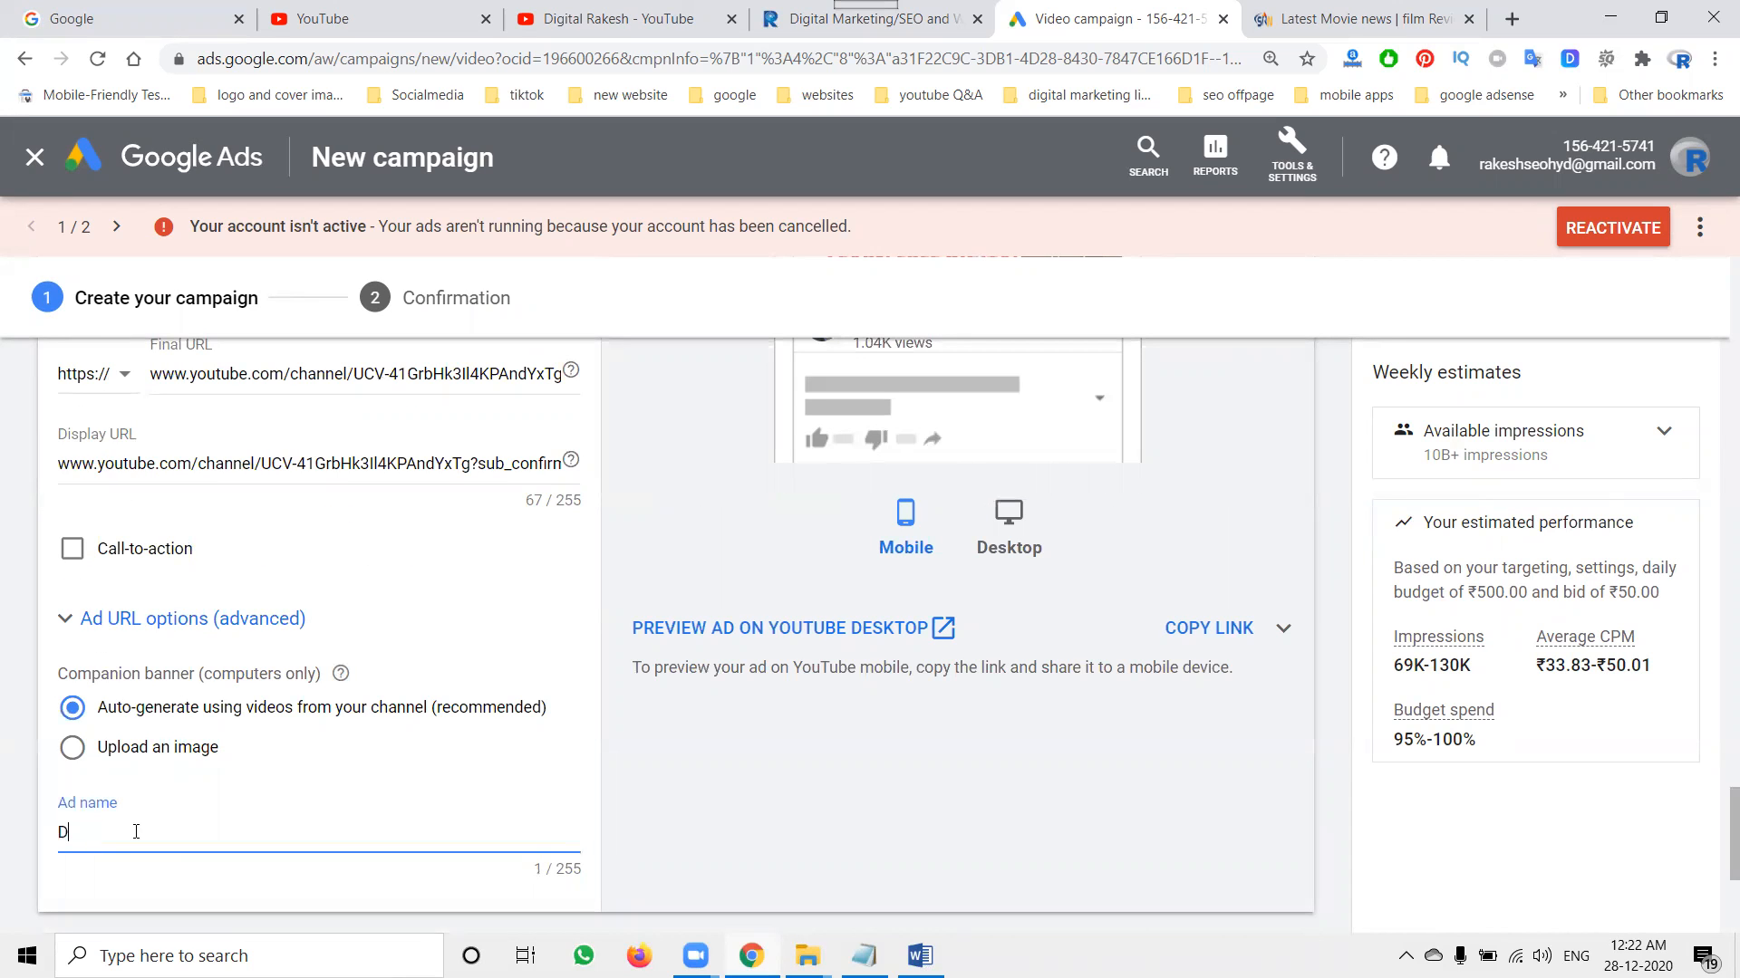
text(igital Rakesh)
Step: Preview the skippable ad on YouTube desktop, pause its playback and return to the campaign setup
scroll(877, 666, up, 2)
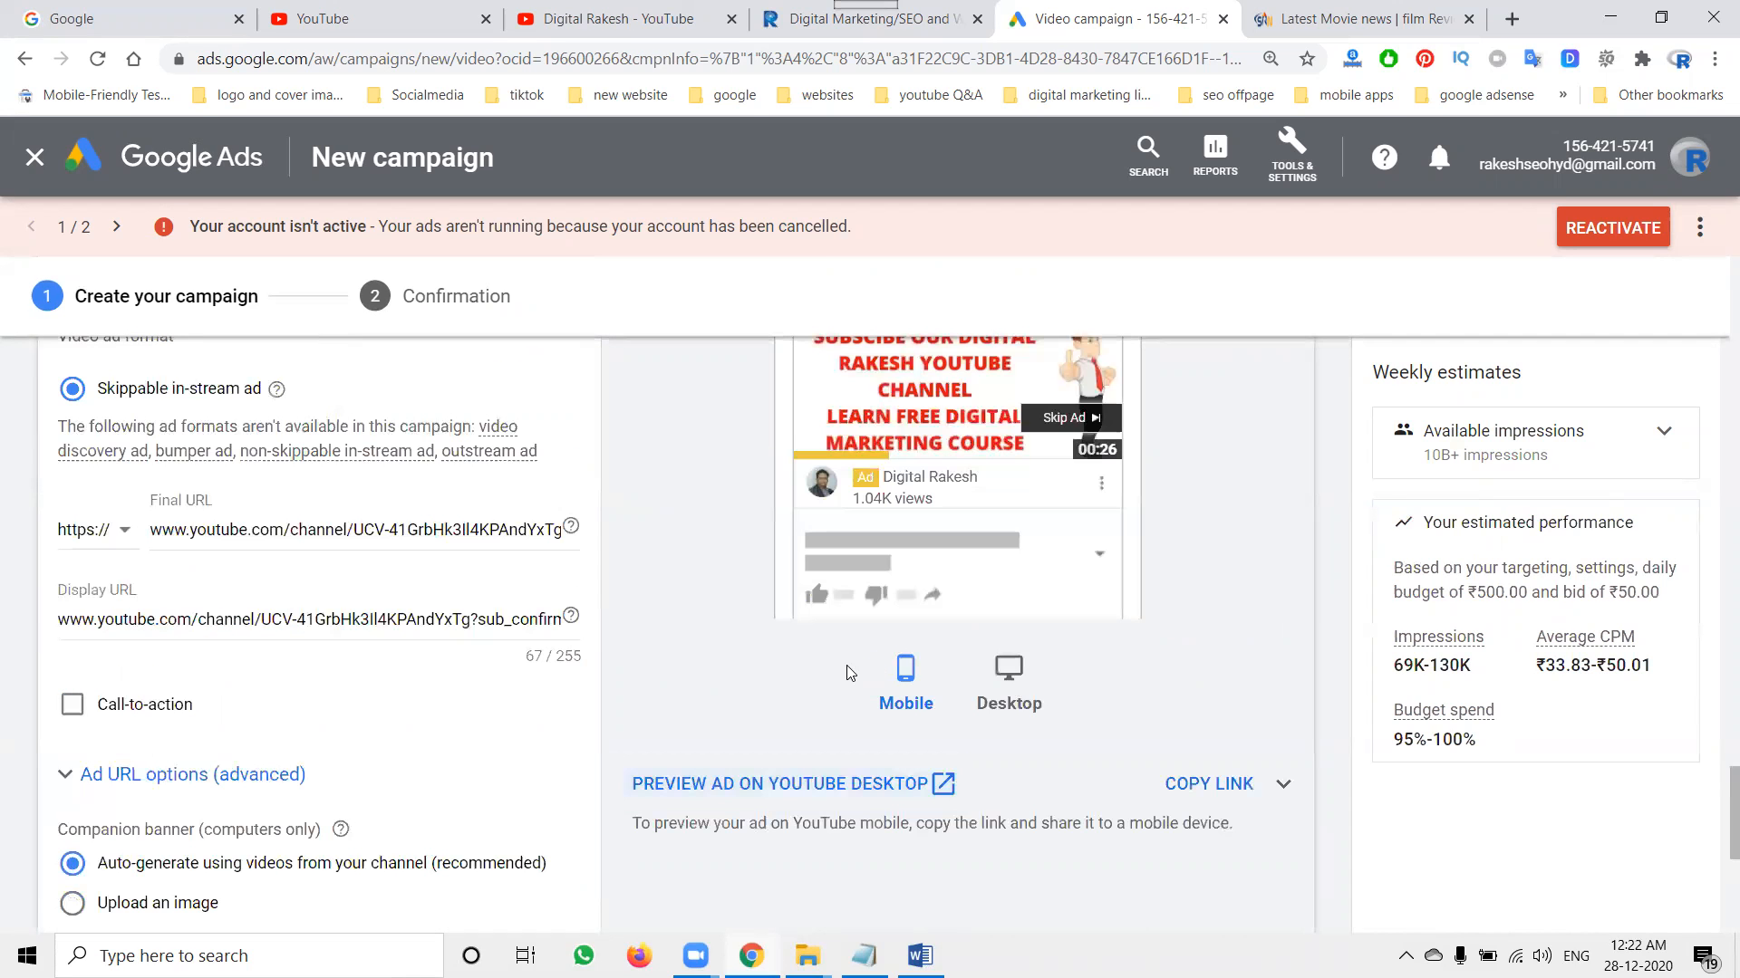
click(942, 787)
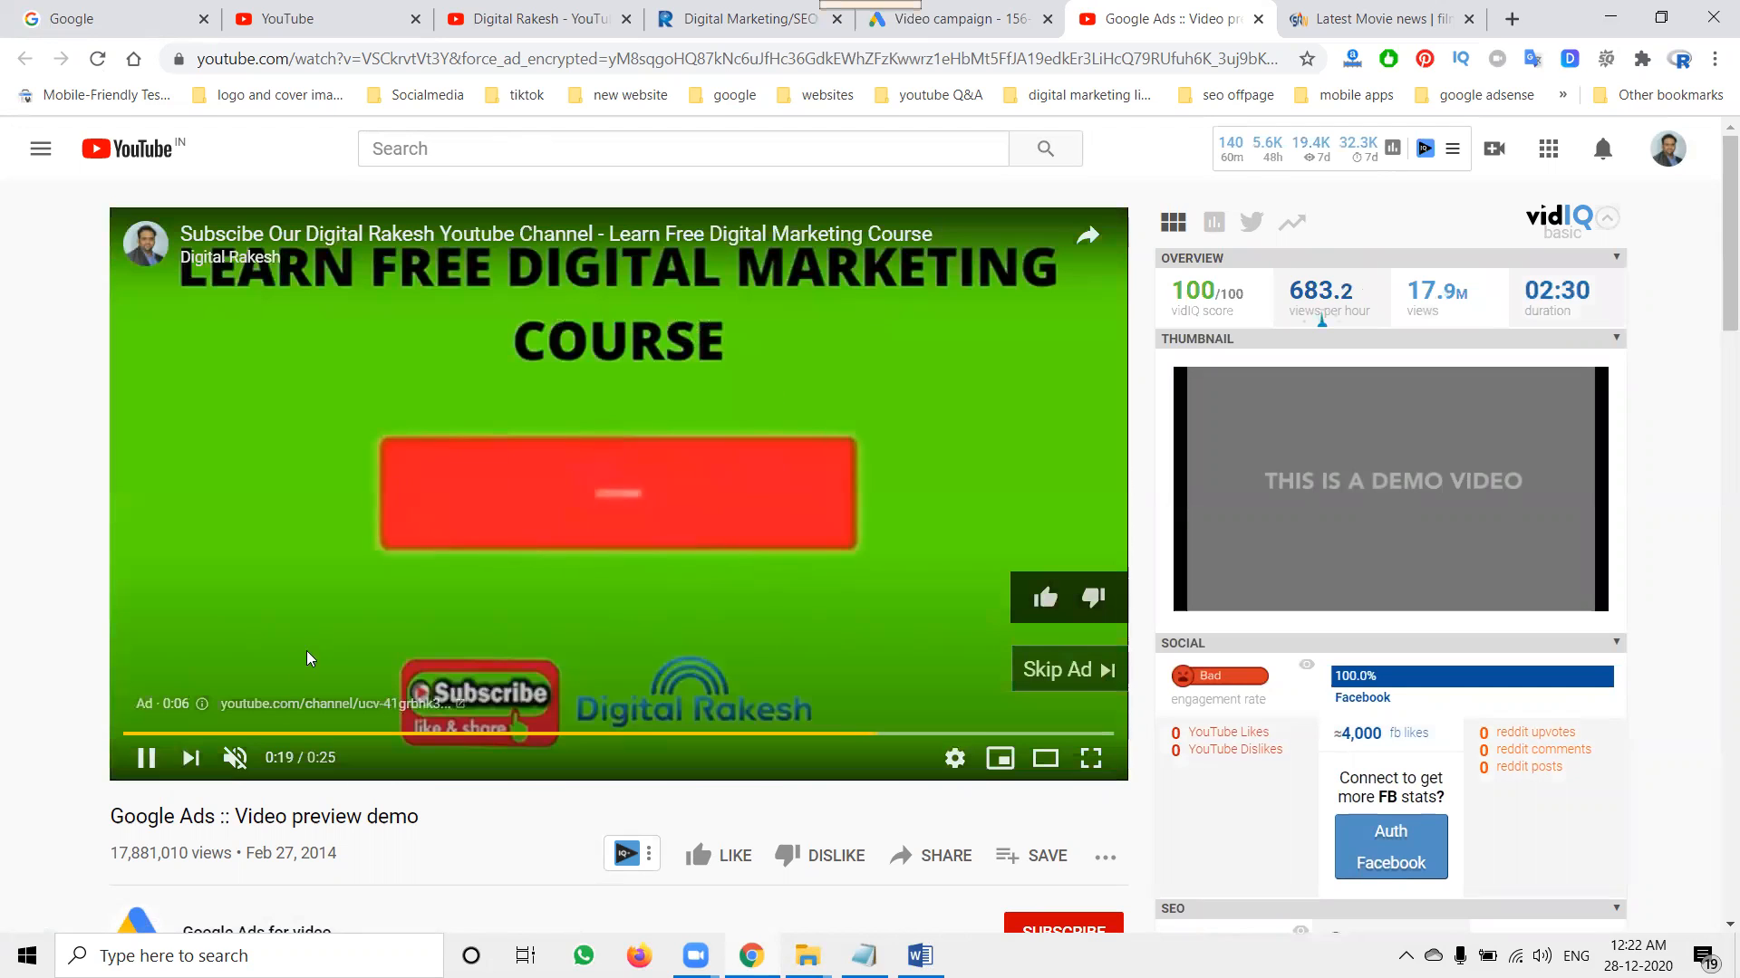
click(146, 757)
click(946, 19)
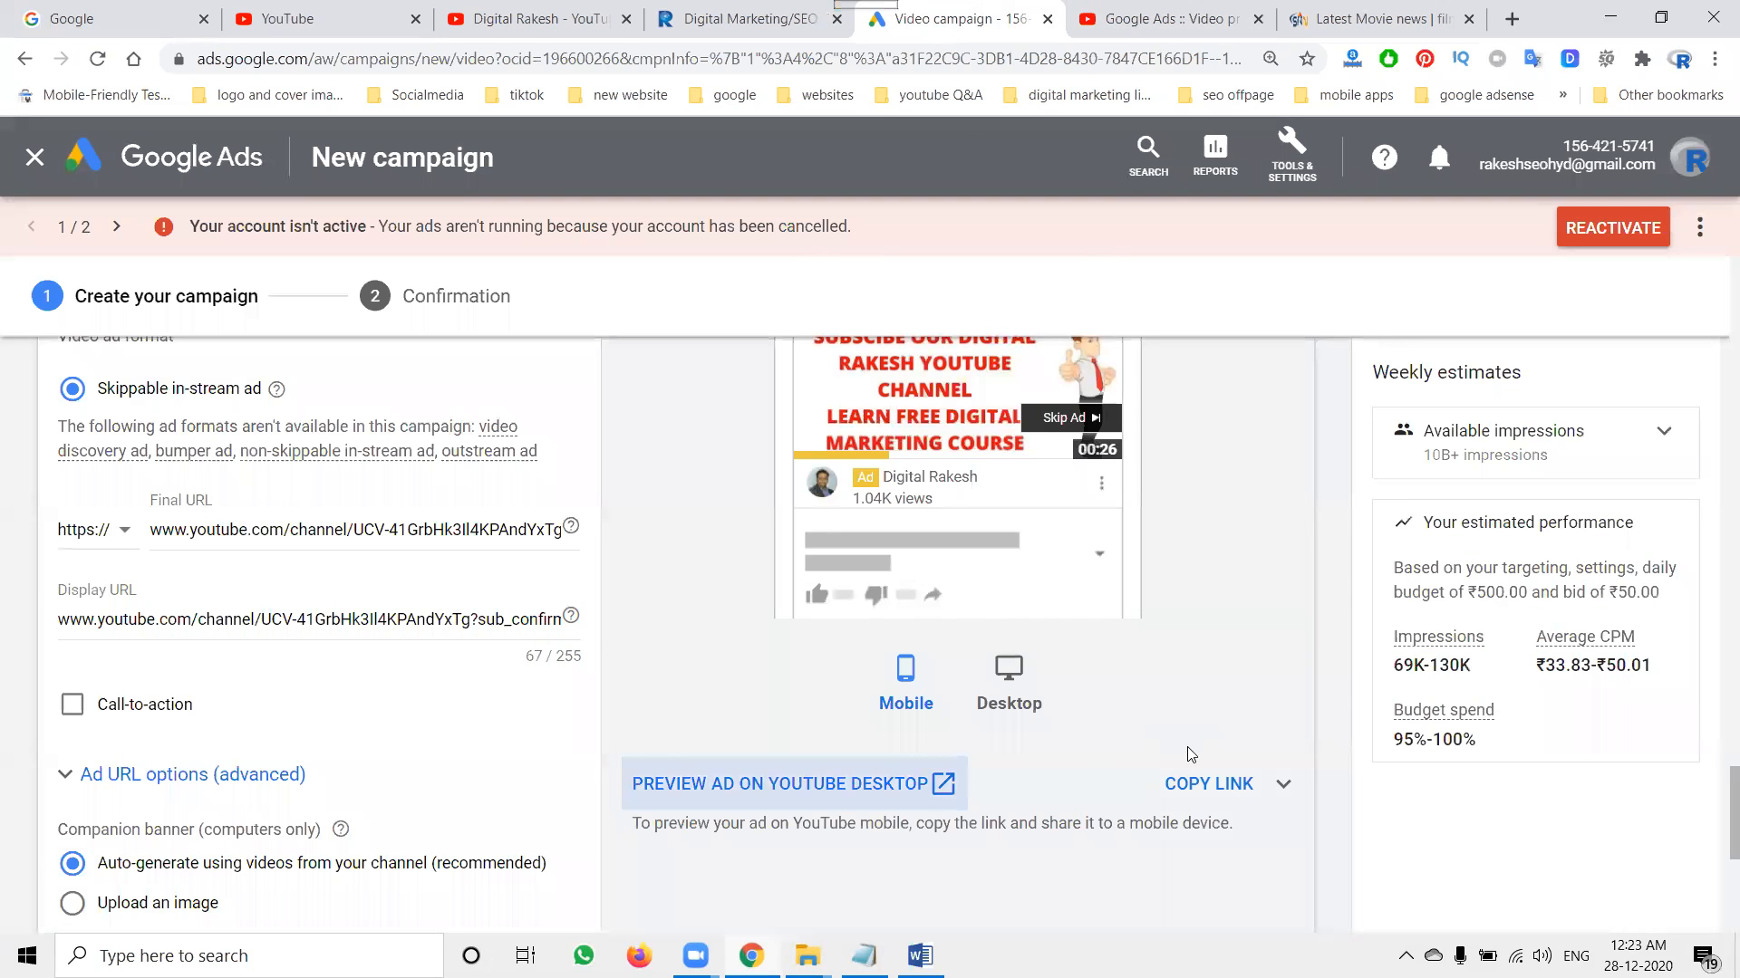
Step: Examine how the ad appears on Google video partners in the mobile and desktop previews
scroll(1155, 692, up, 5)
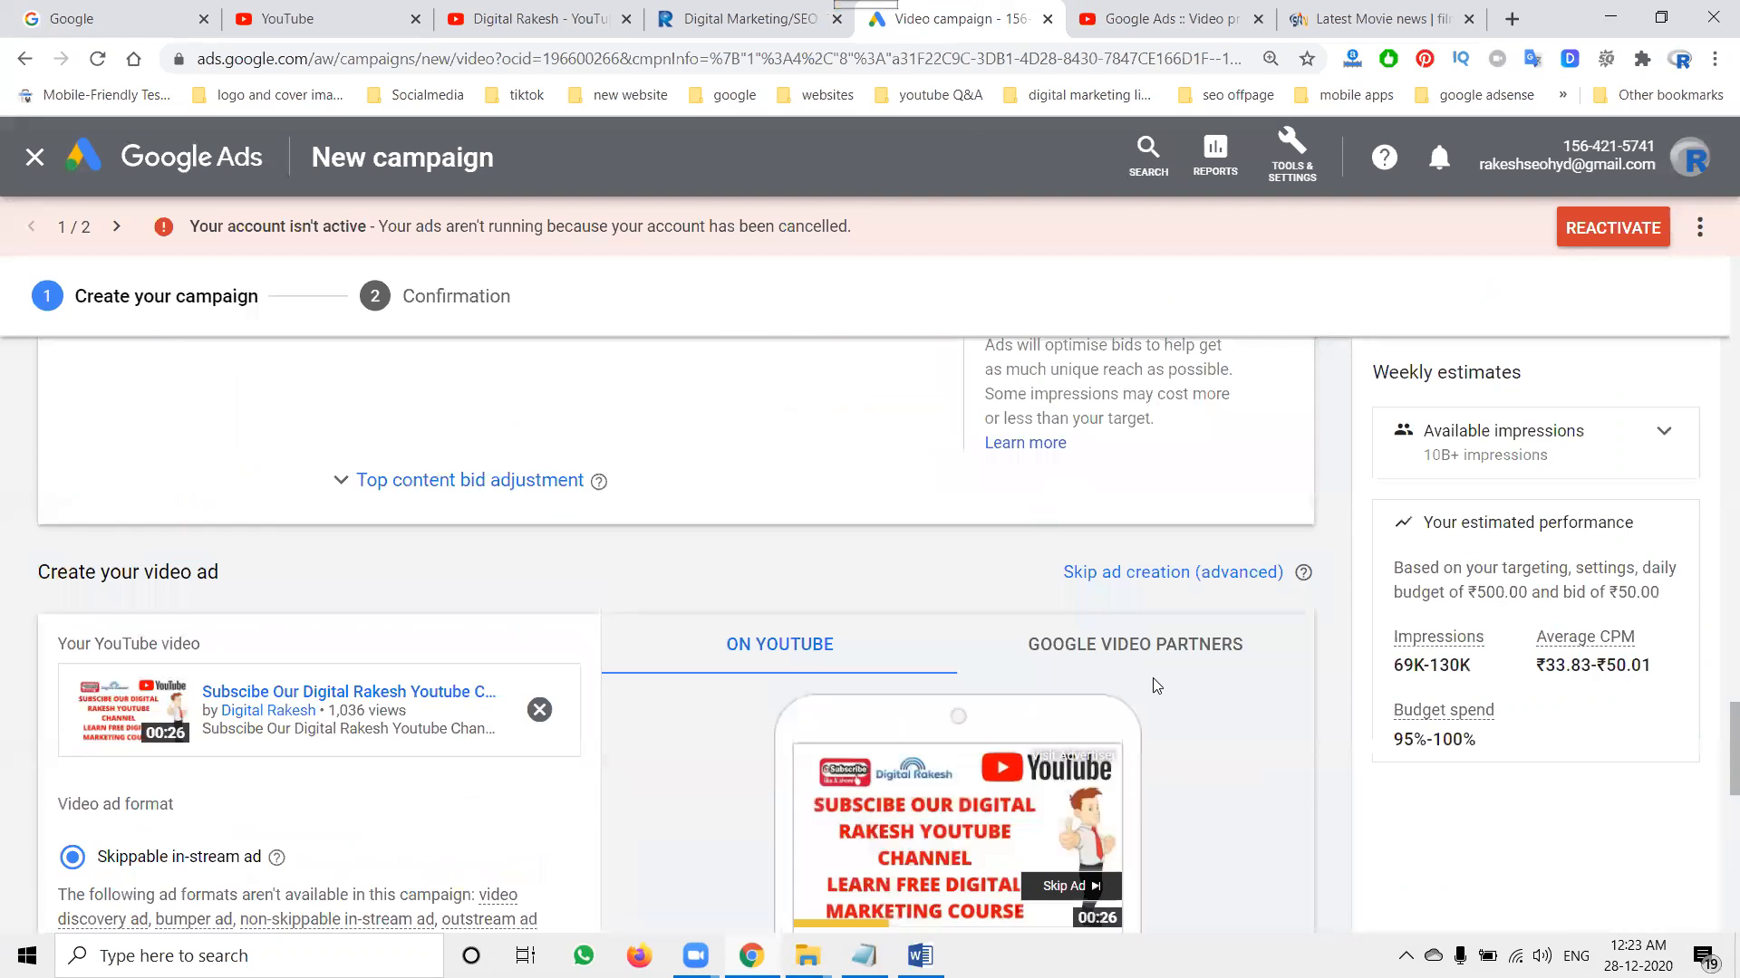
click(1095, 667)
scroll(1246, 699, down, 3)
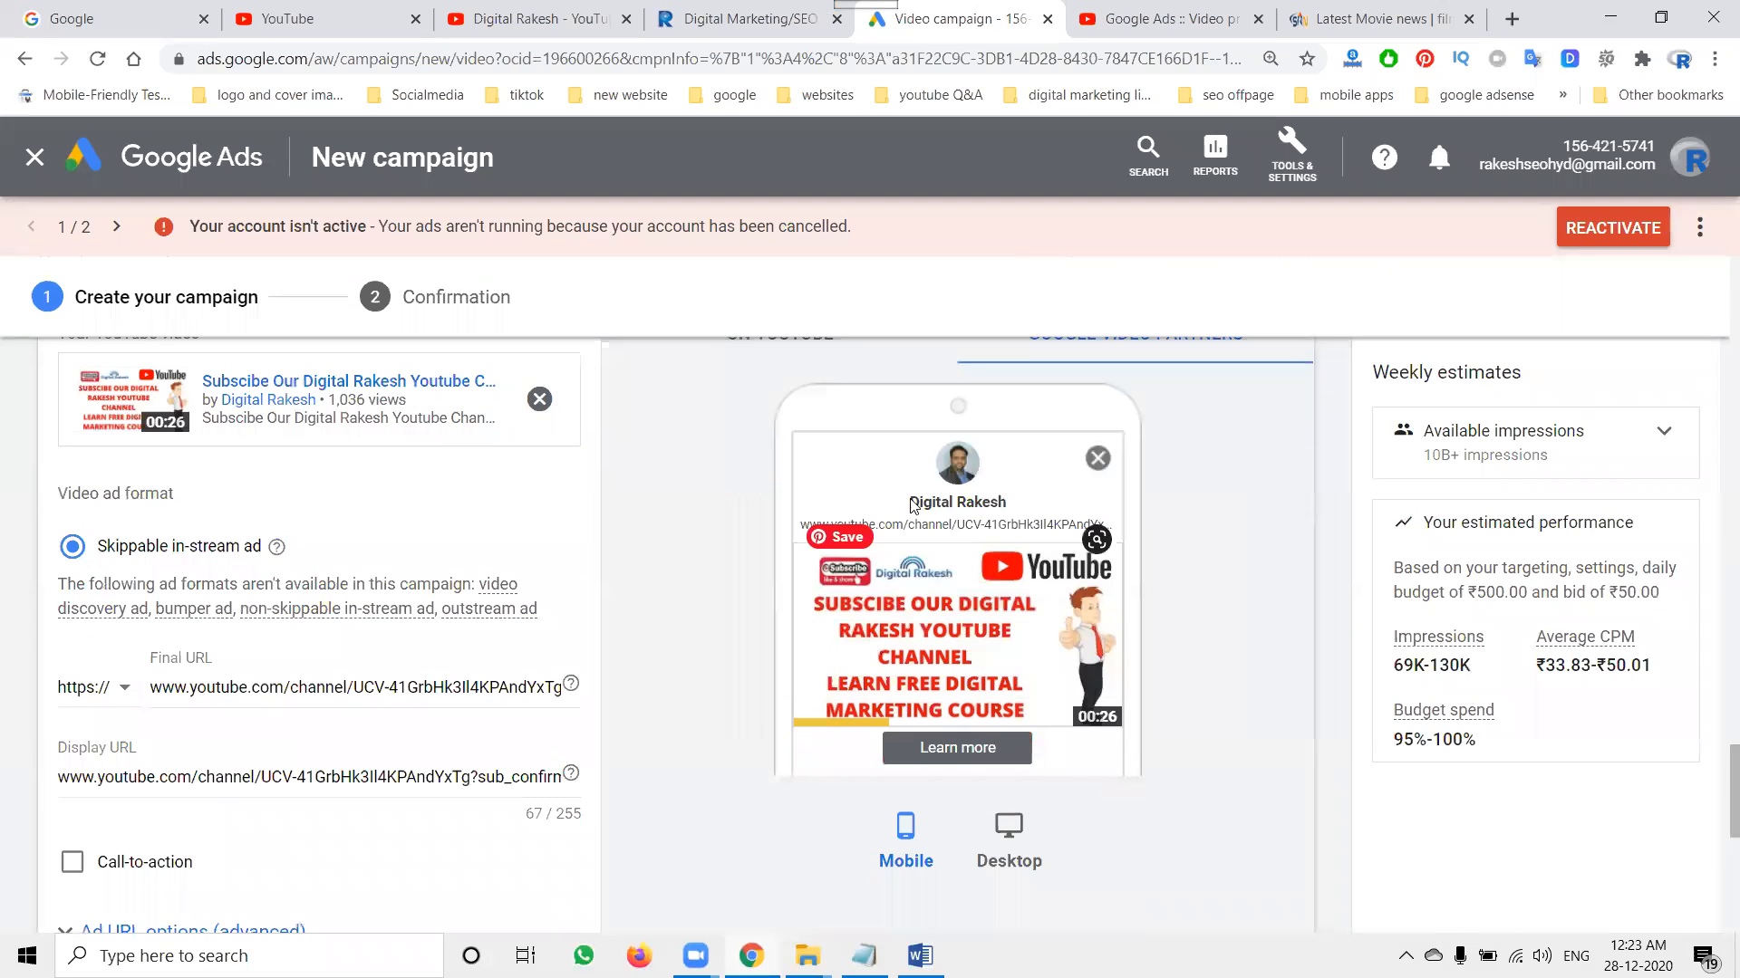
click(1000, 857)
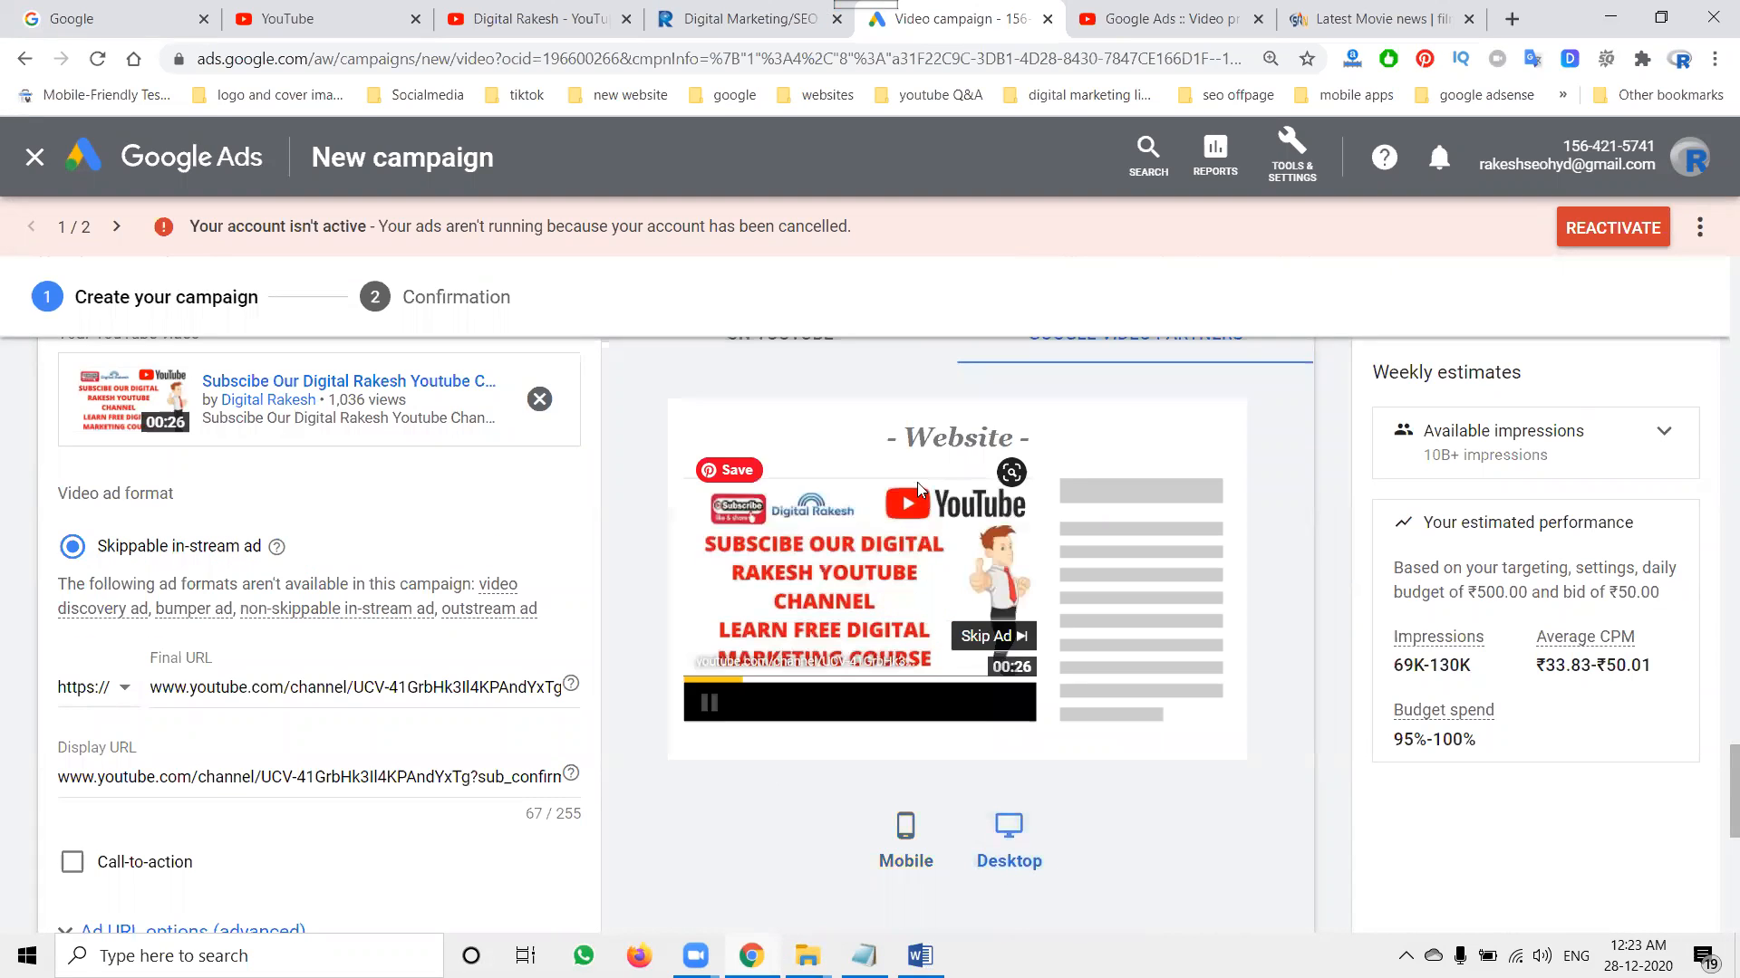
drag(903, 438, 1002, 436)
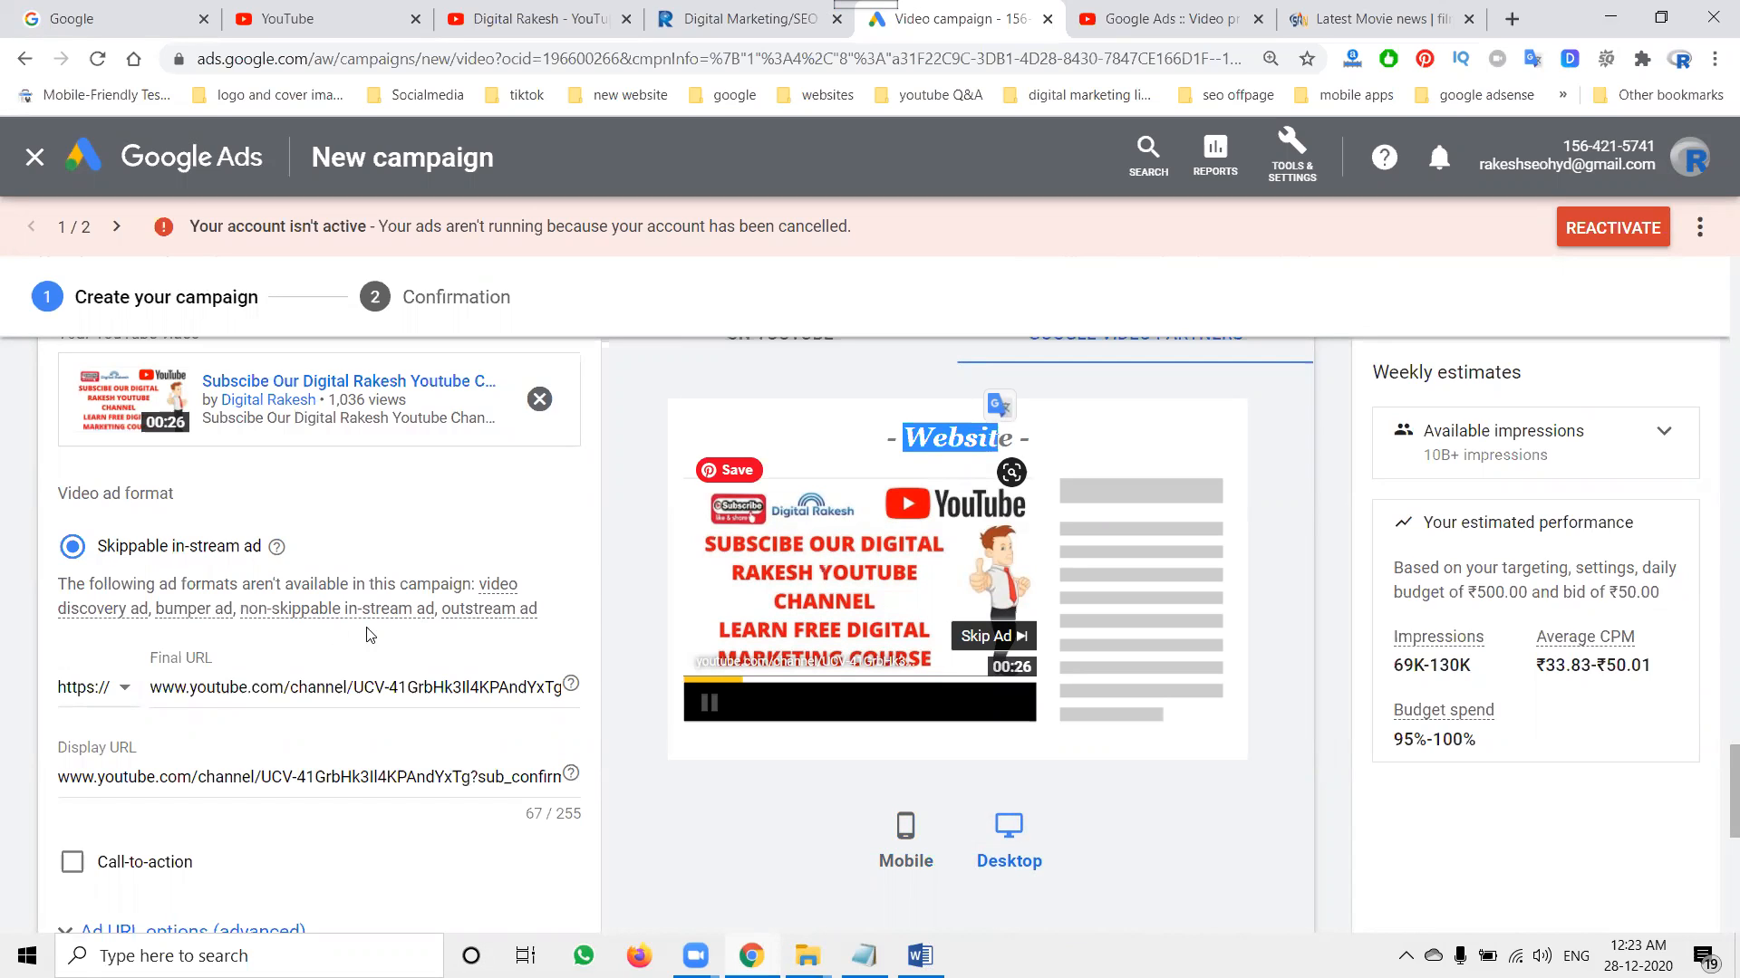
Step: Try adding a call-to-action to the video ad and look at its call-to-action and headline fields
click(72, 850)
click(73, 856)
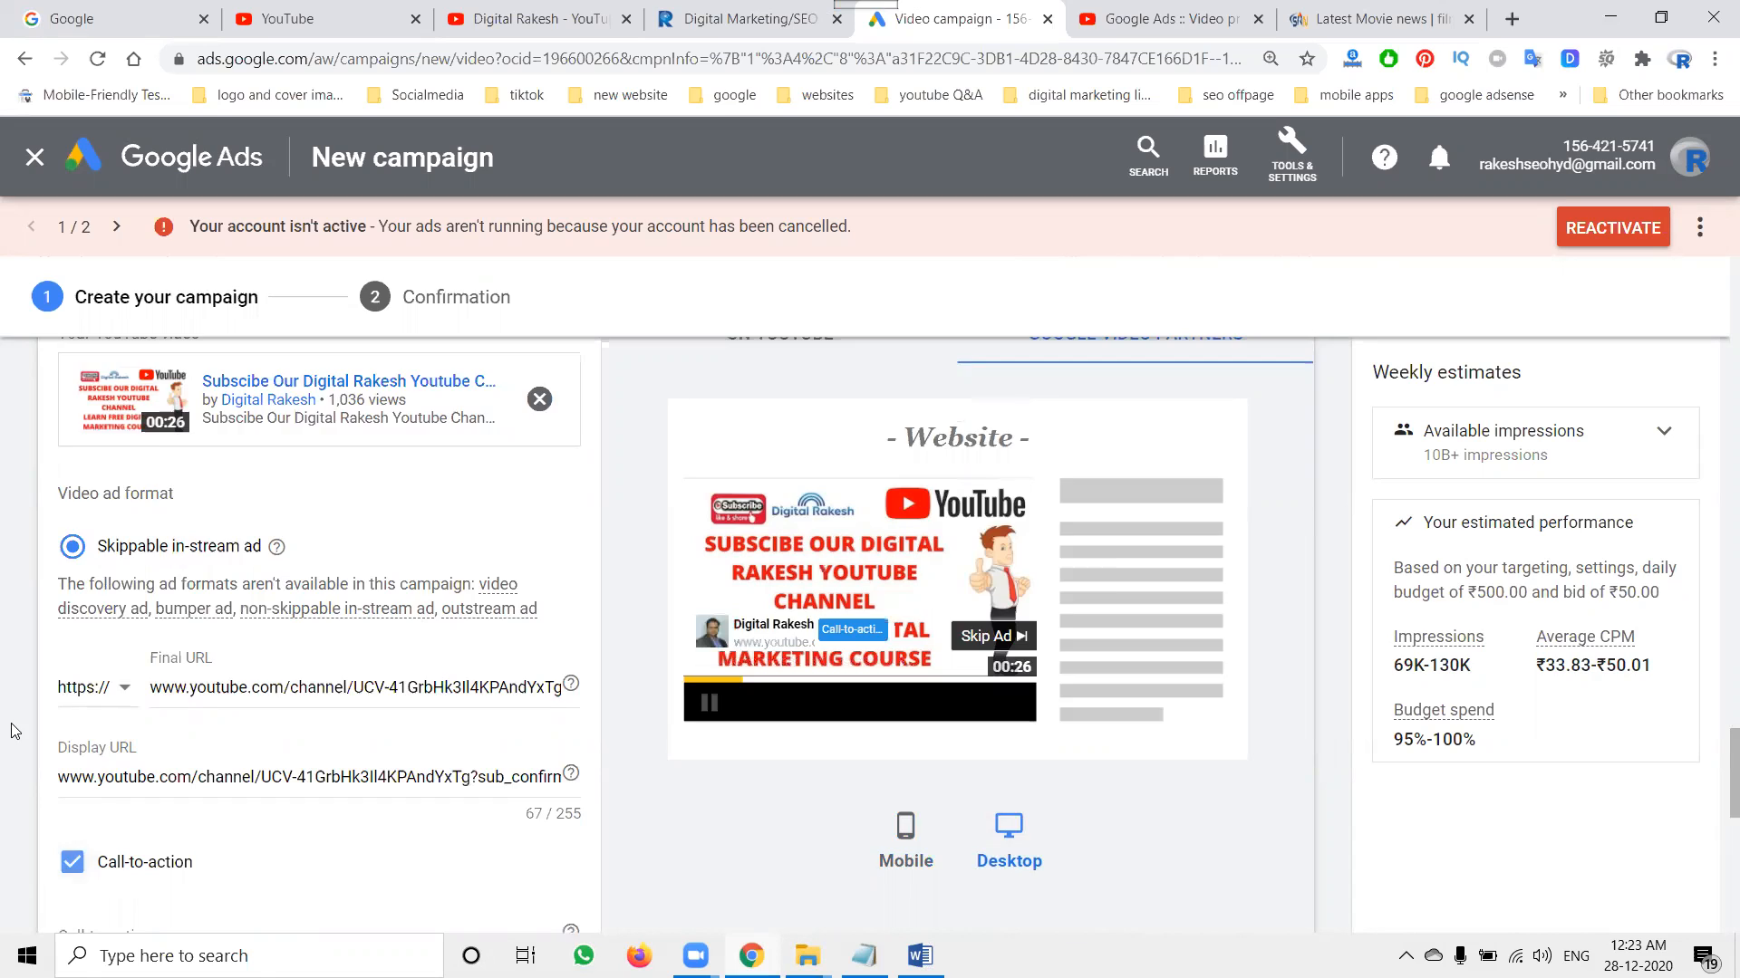
scroll(73, 815, down, 3)
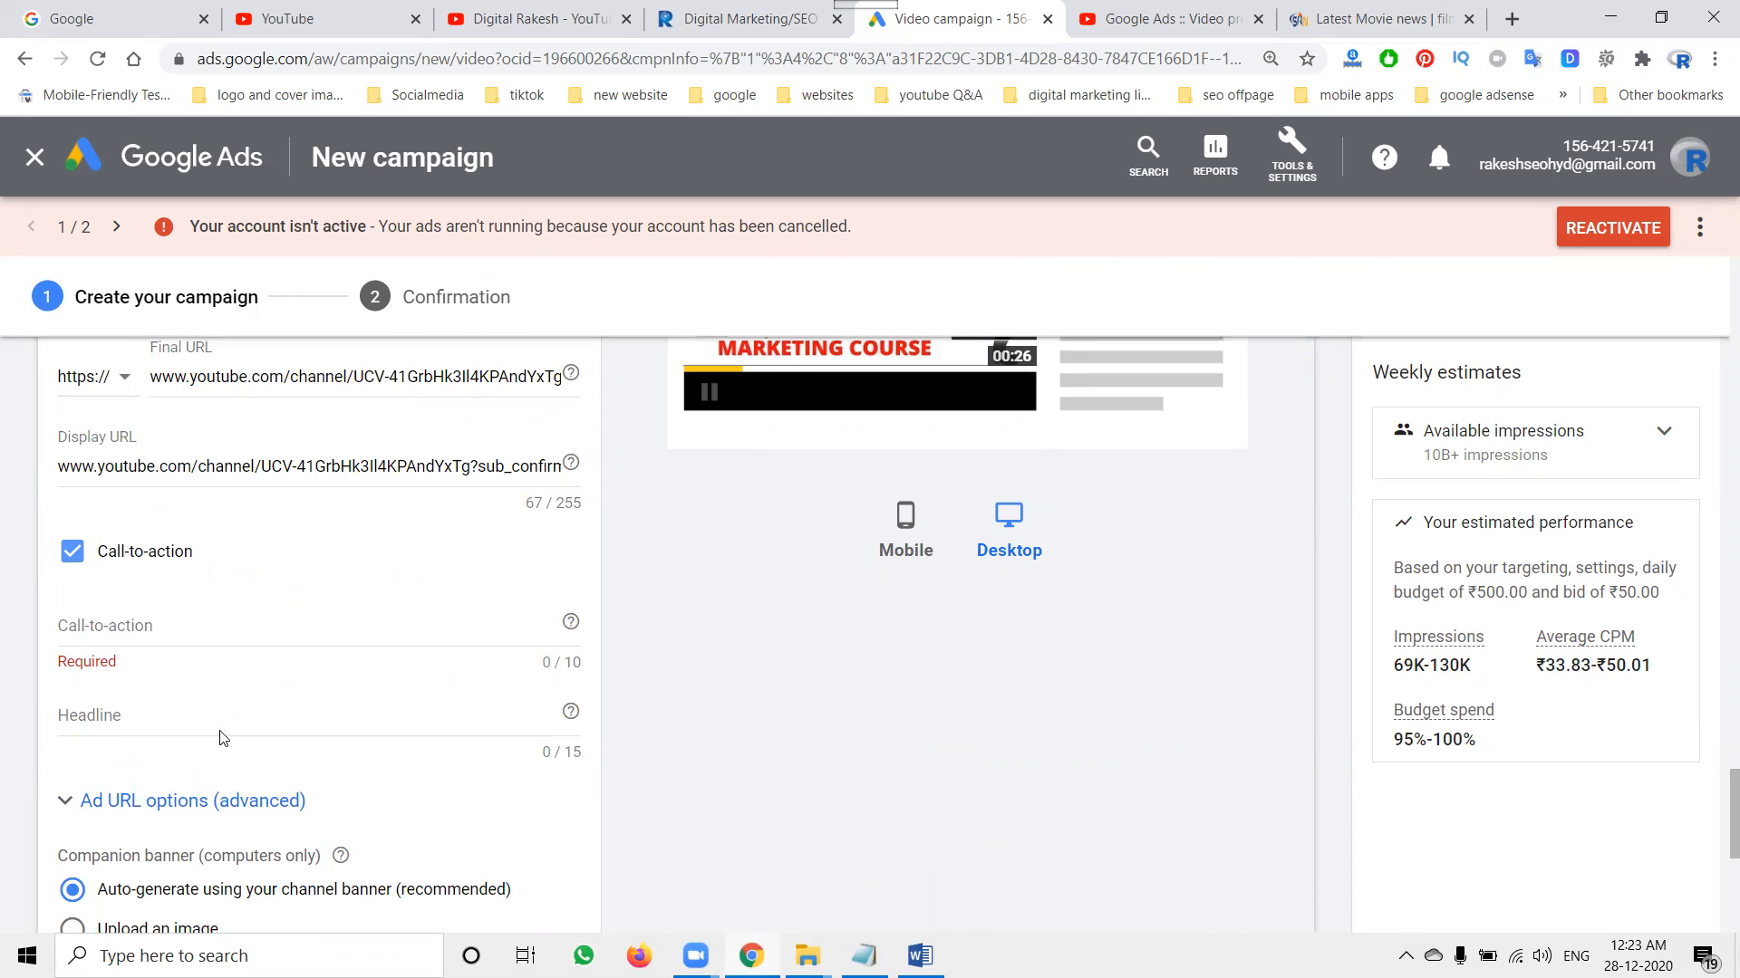
click(74, 563)
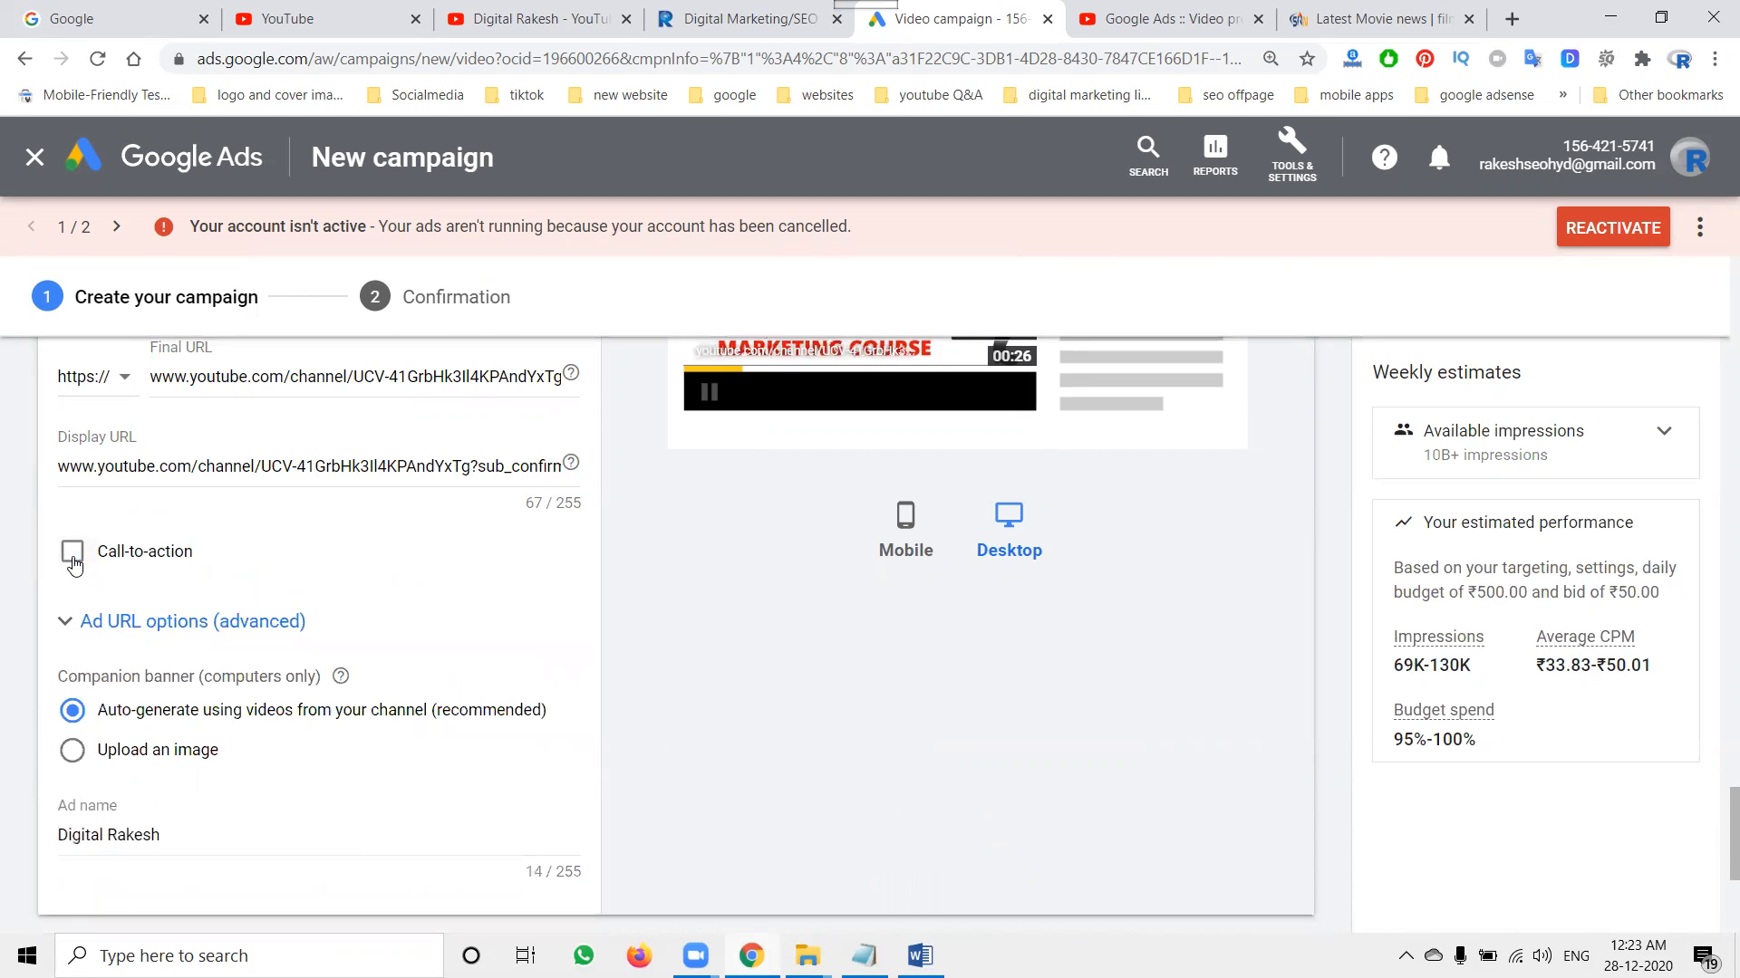
Step: Compare the ad's desktop previews on YouTube and on Google video partners
scroll(297, 629, down, 3)
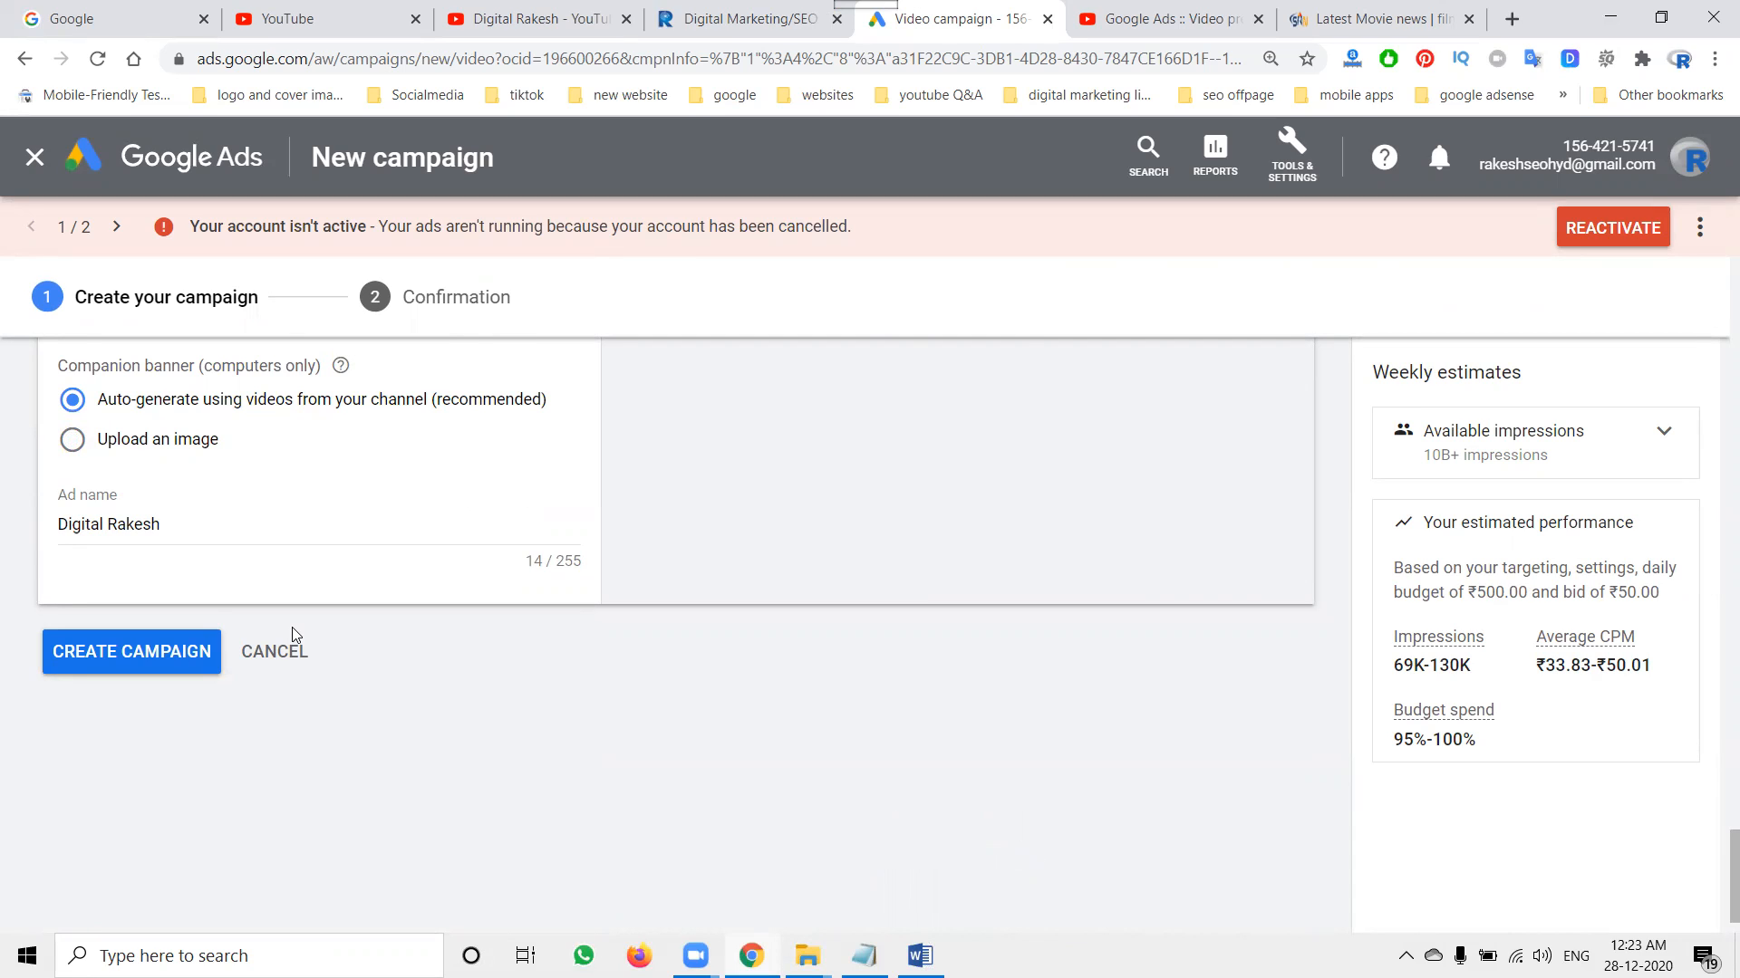
scroll(361, 616, up, 3)
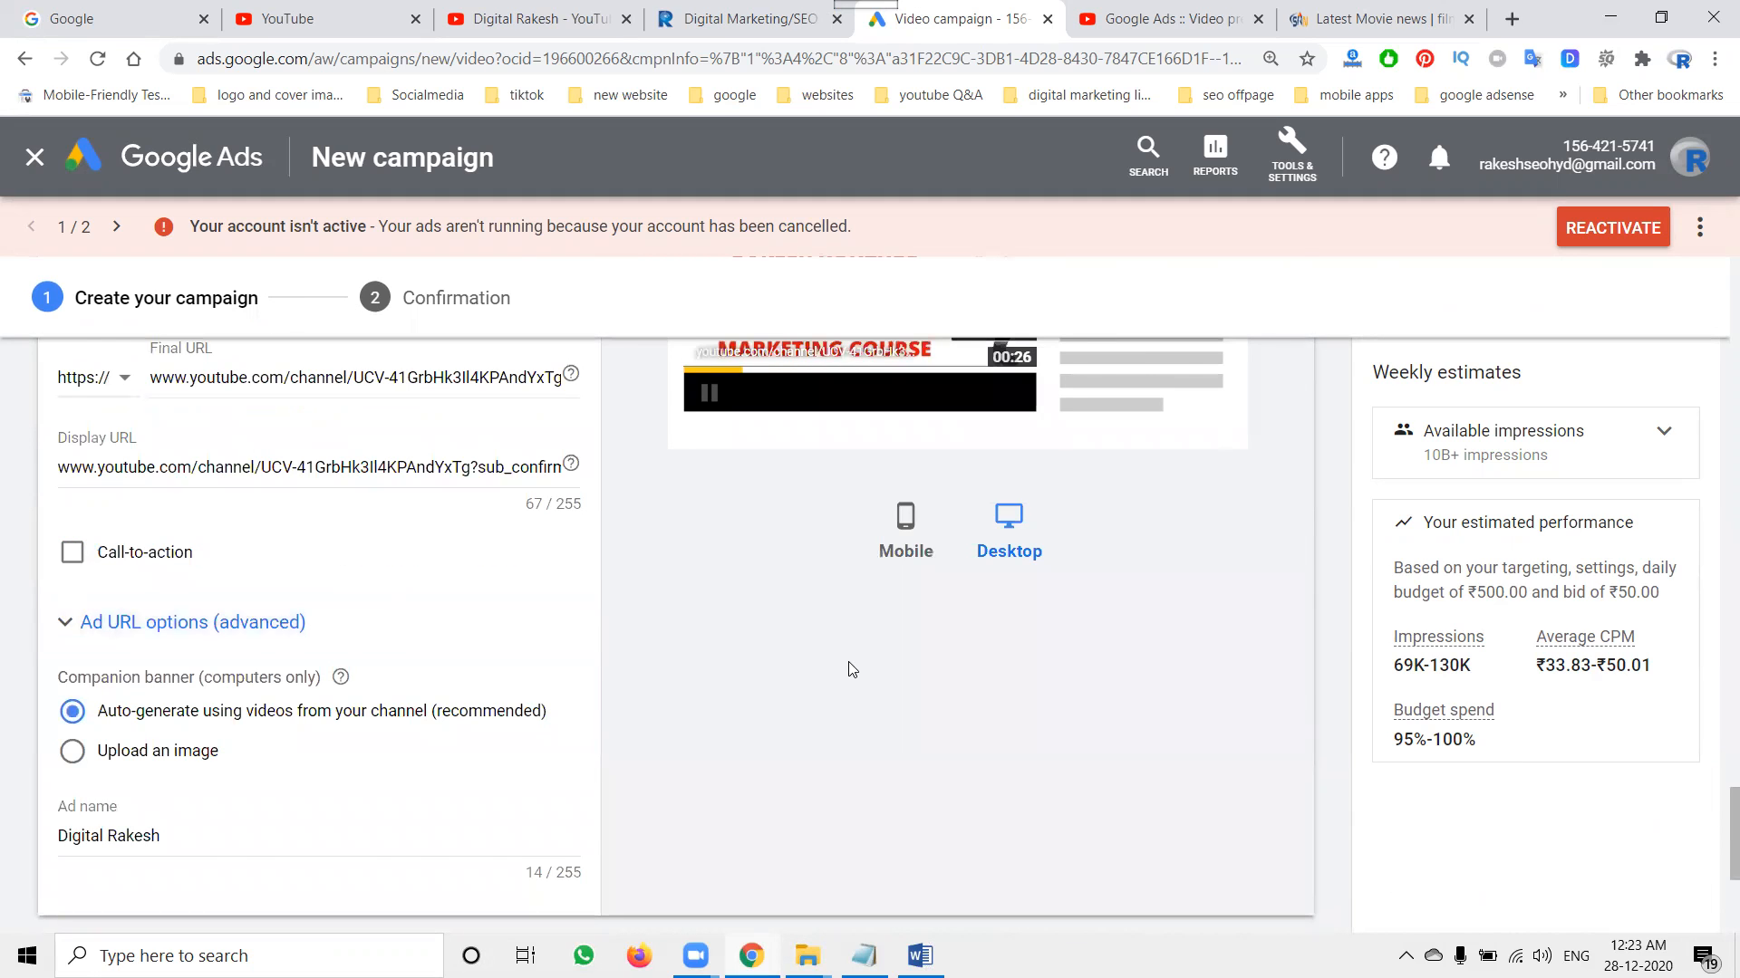
scroll(852, 668, up, 2)
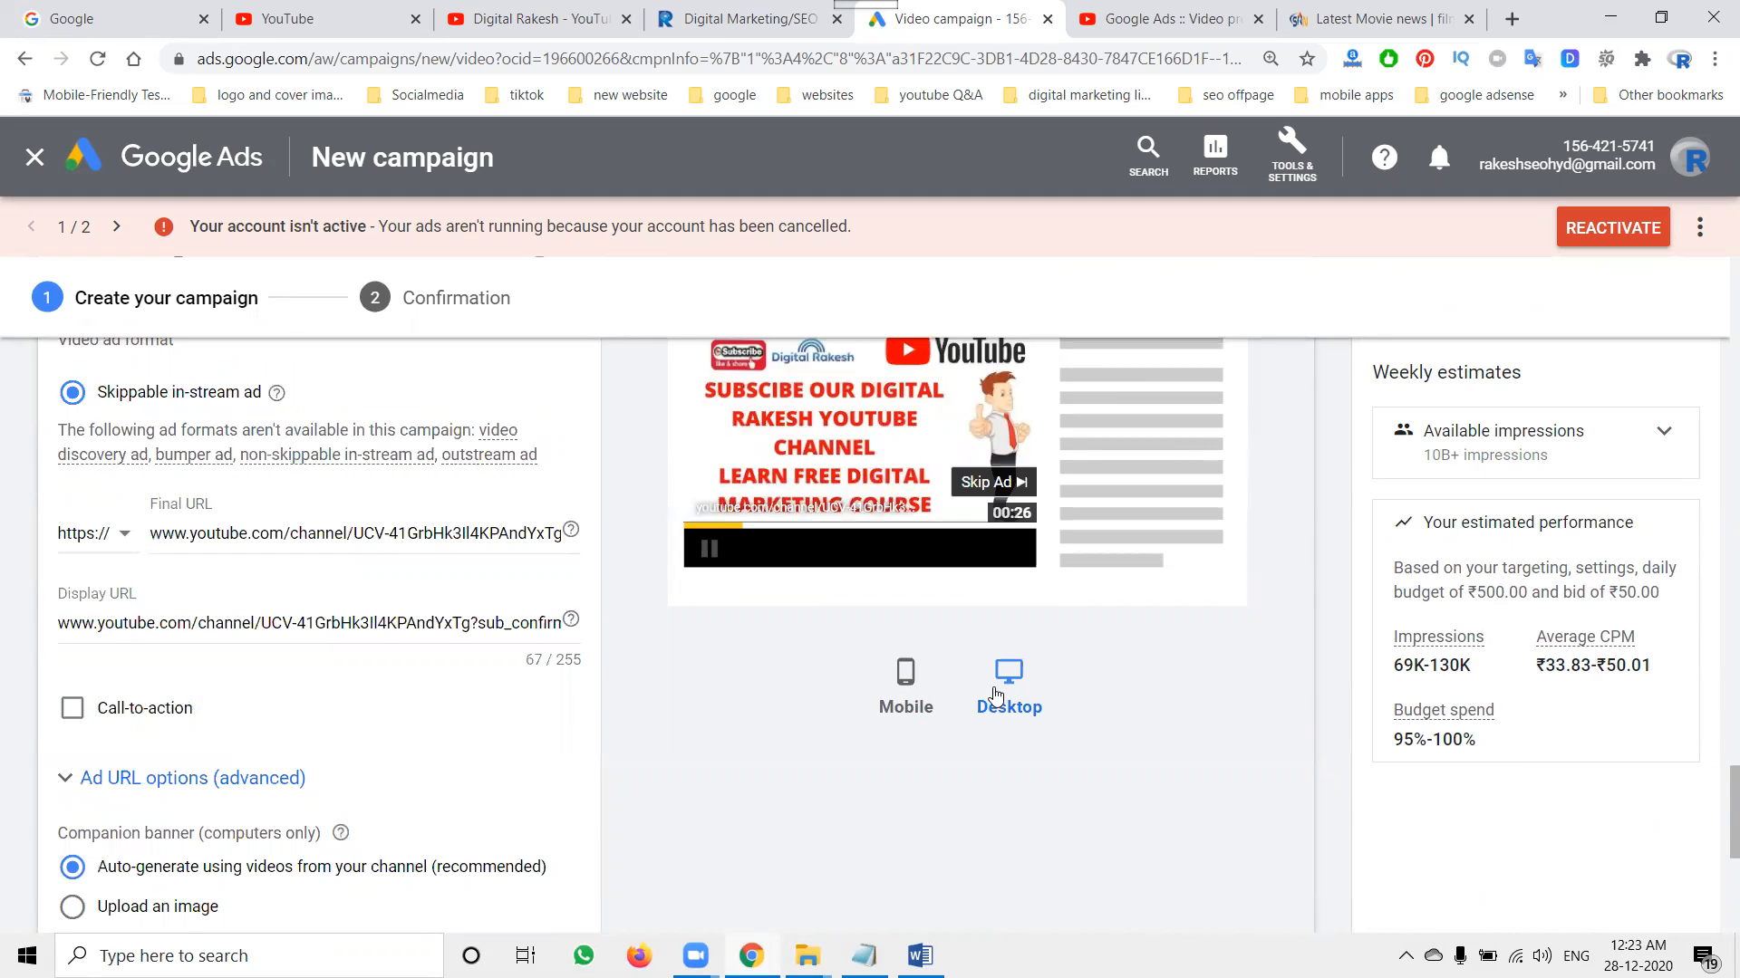
scroll(997, 696, up, 3)
click(812, 494)
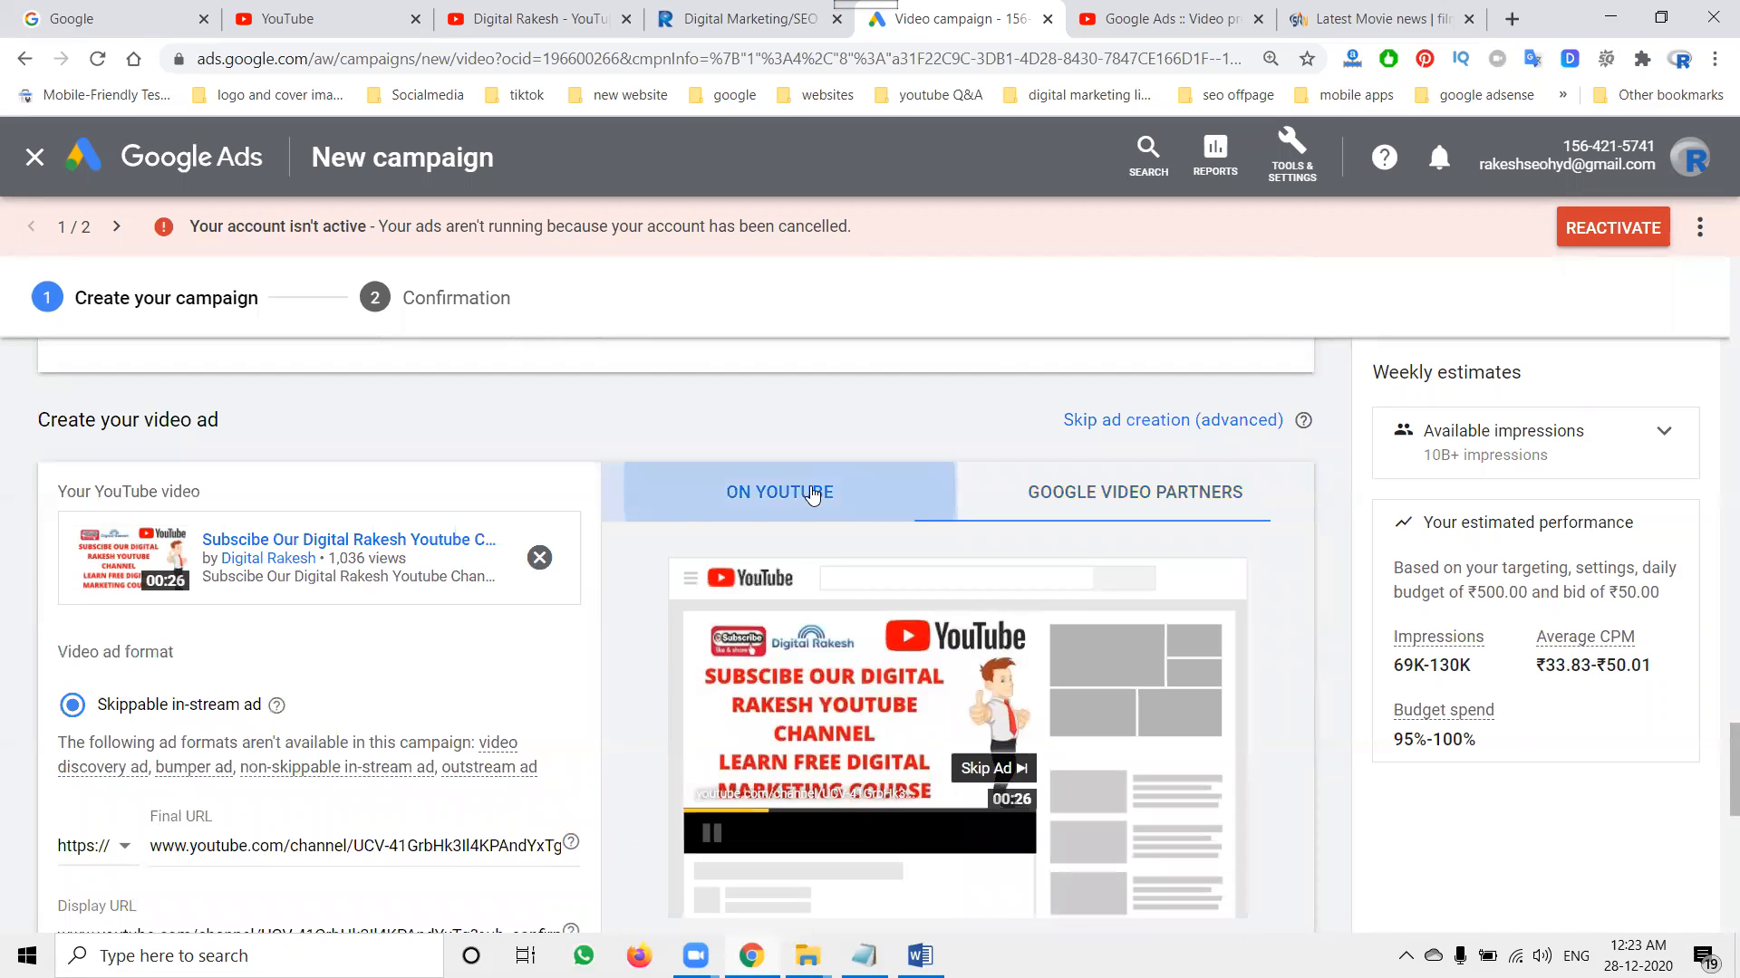
click(1033, 513)
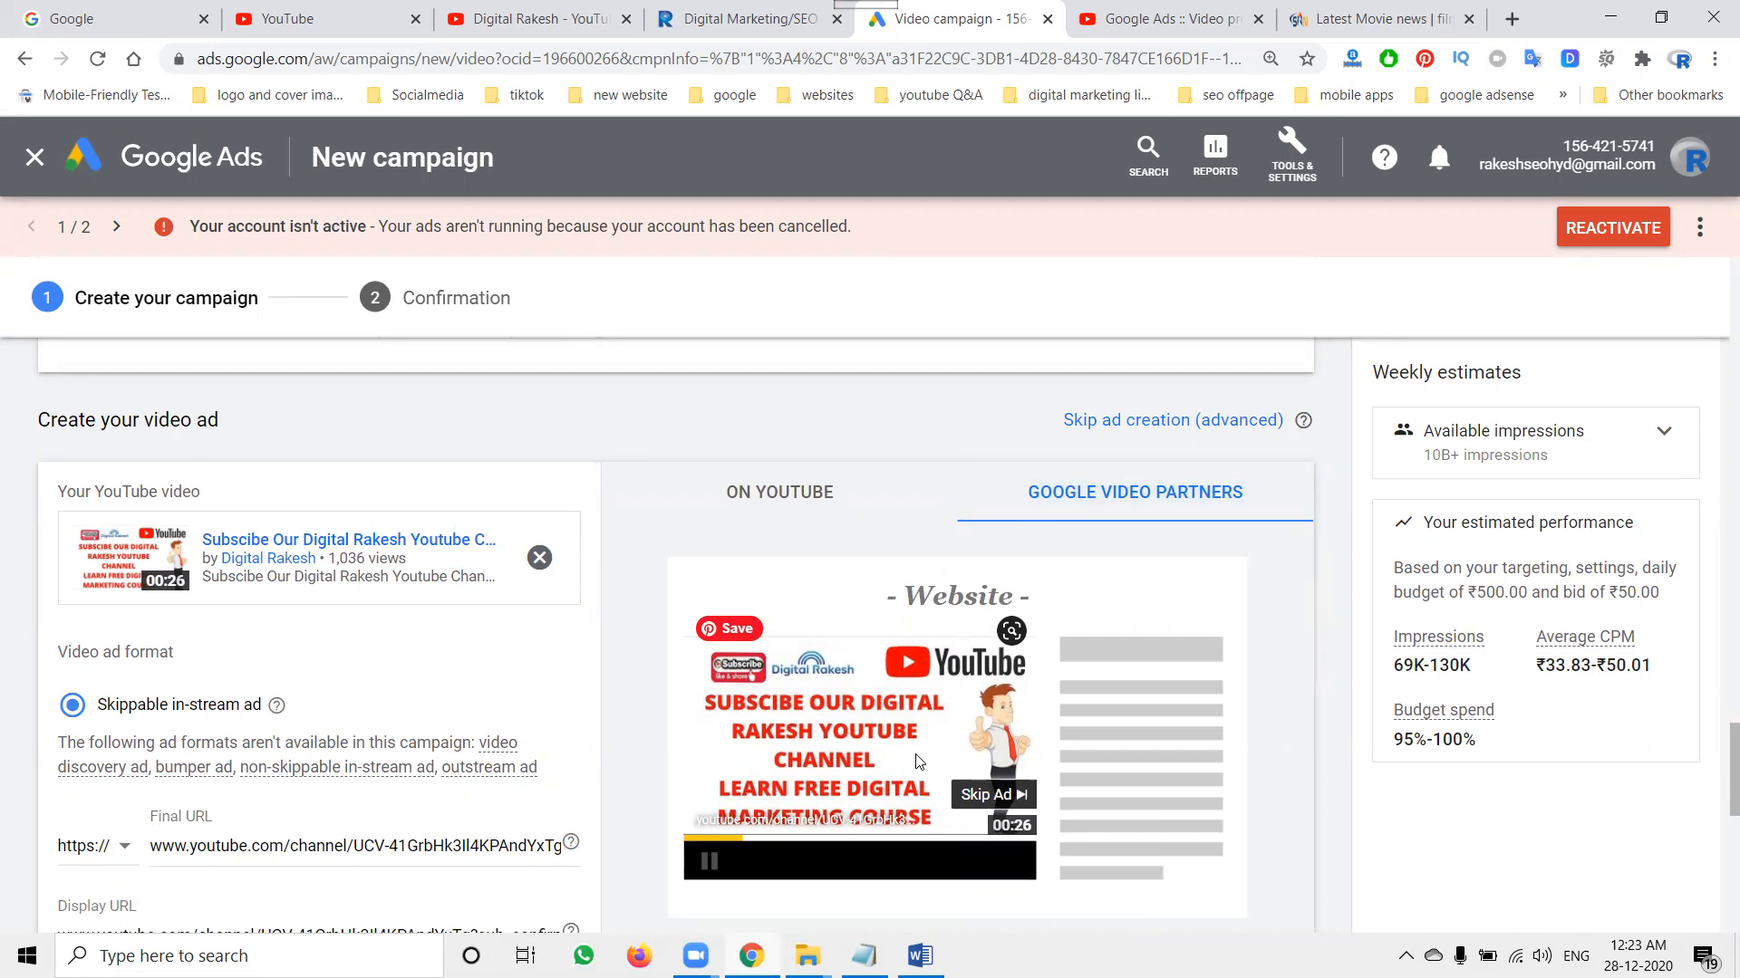
Step: Open the YouTube subscribers and views video from the Digital Marketing Training category of southreelnews.com's videos
click(1359, 20)
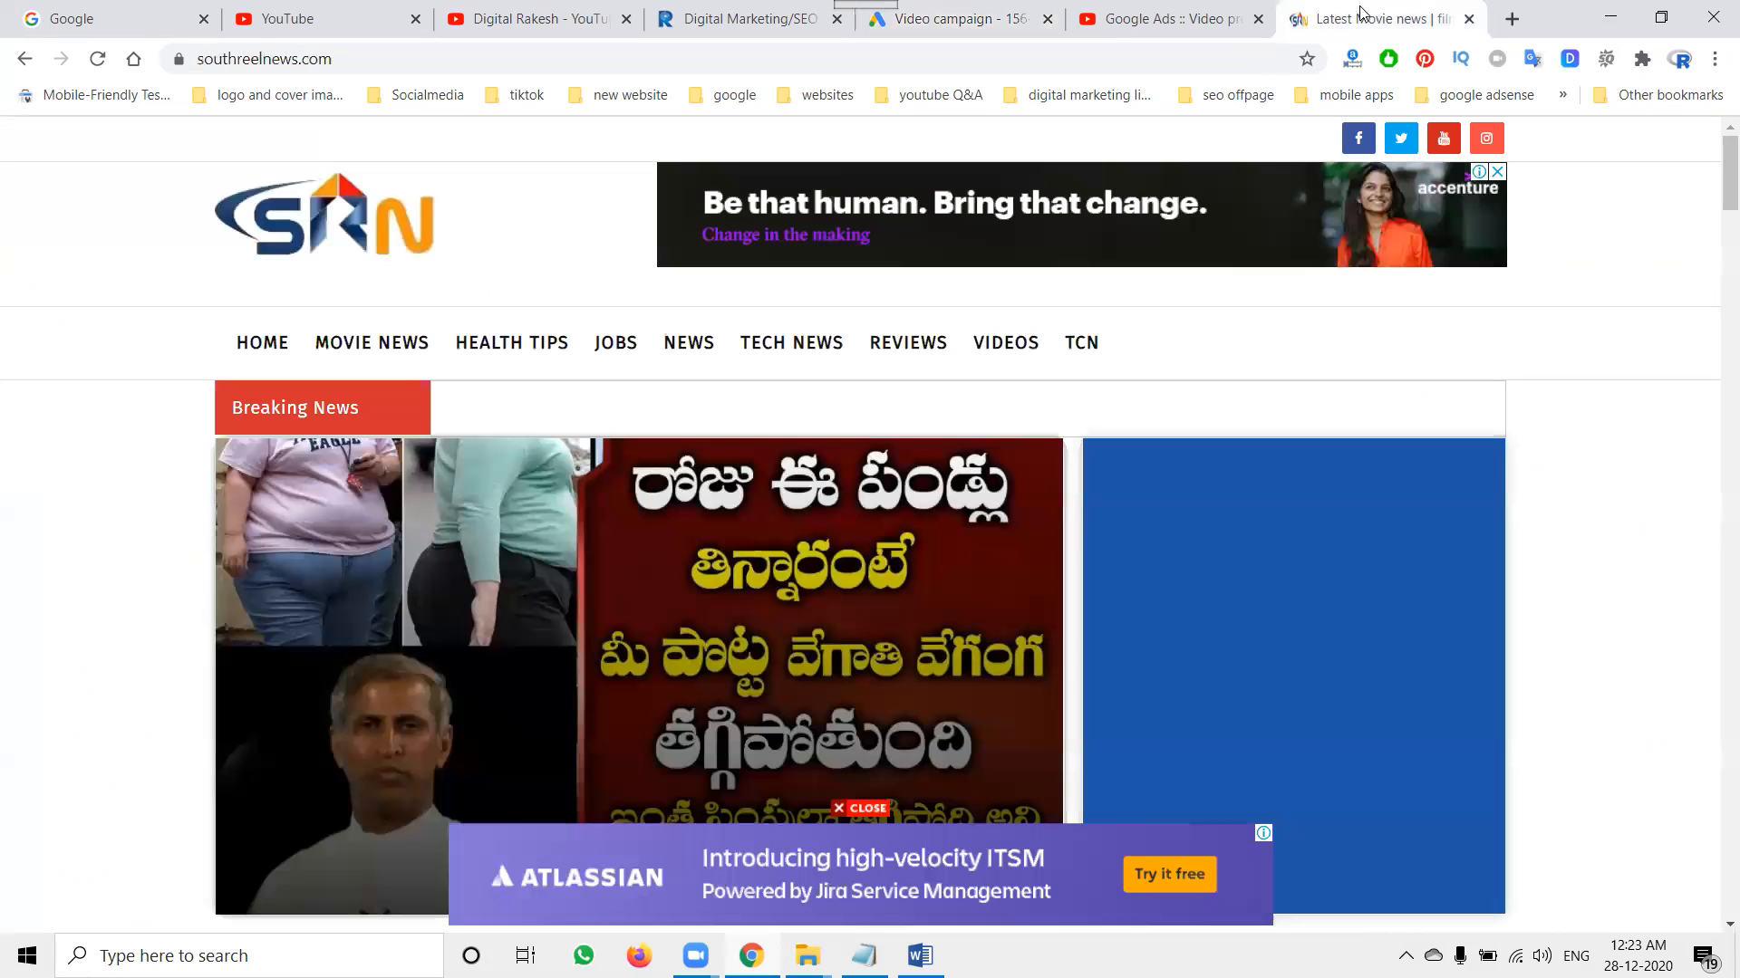
click(992, 347)
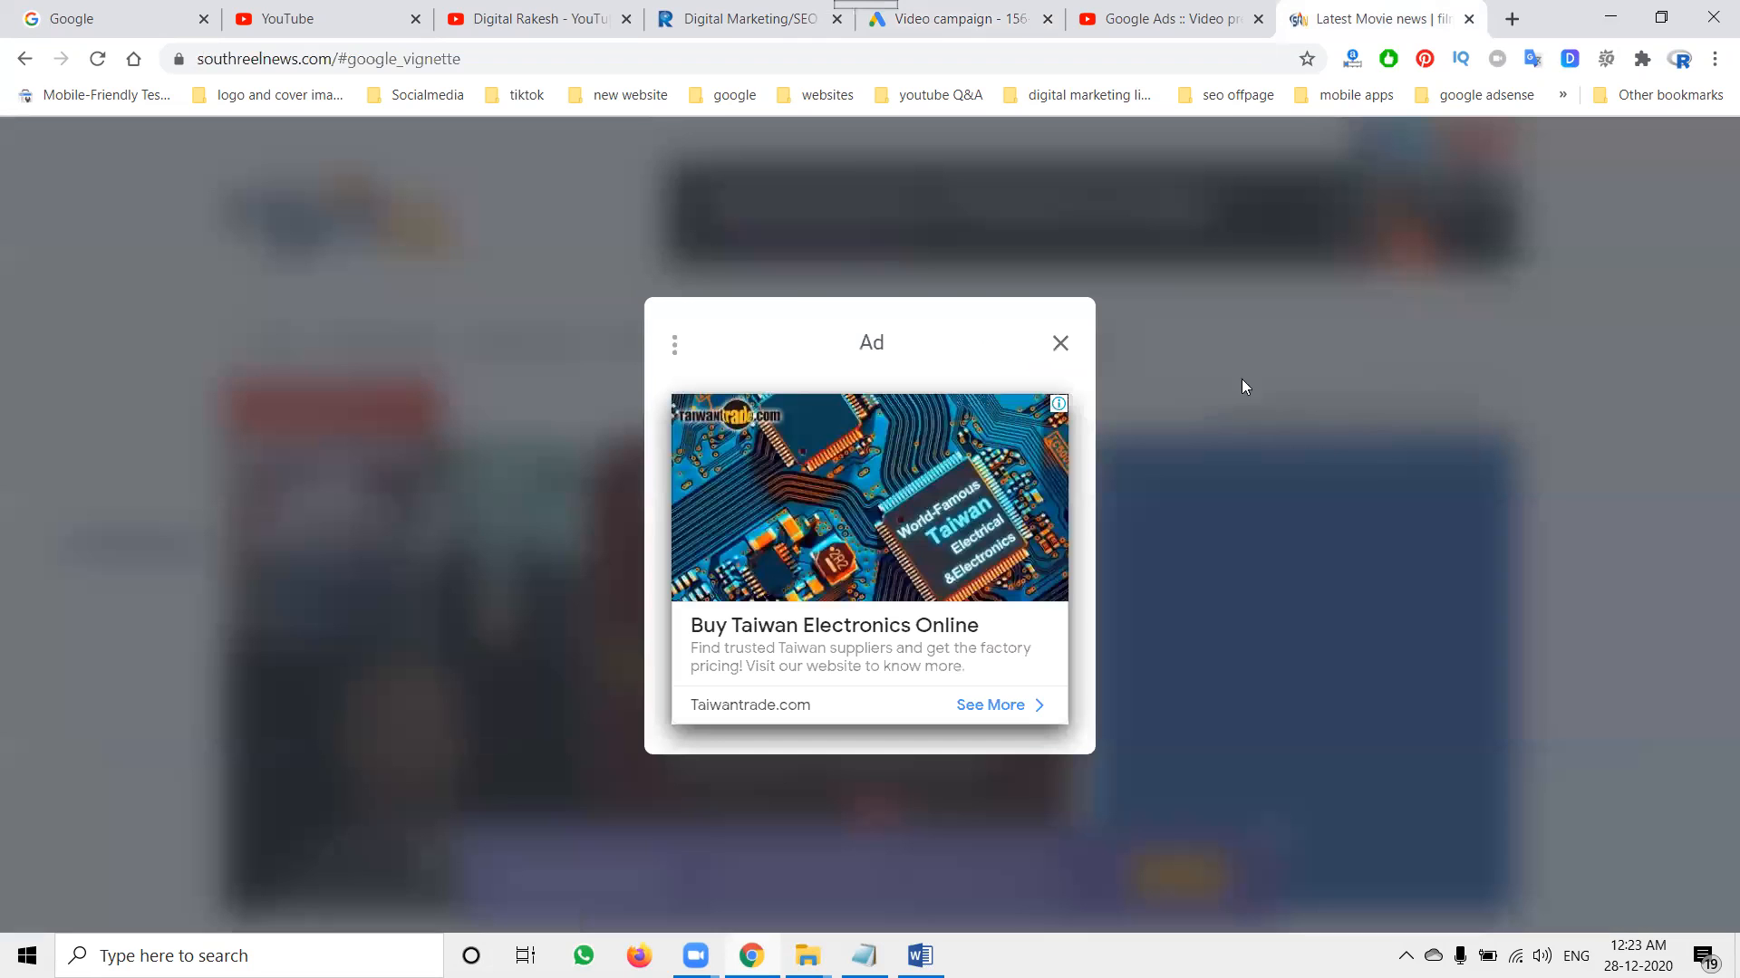
click(1060, 345)
scroll(233, 399, down, 5)
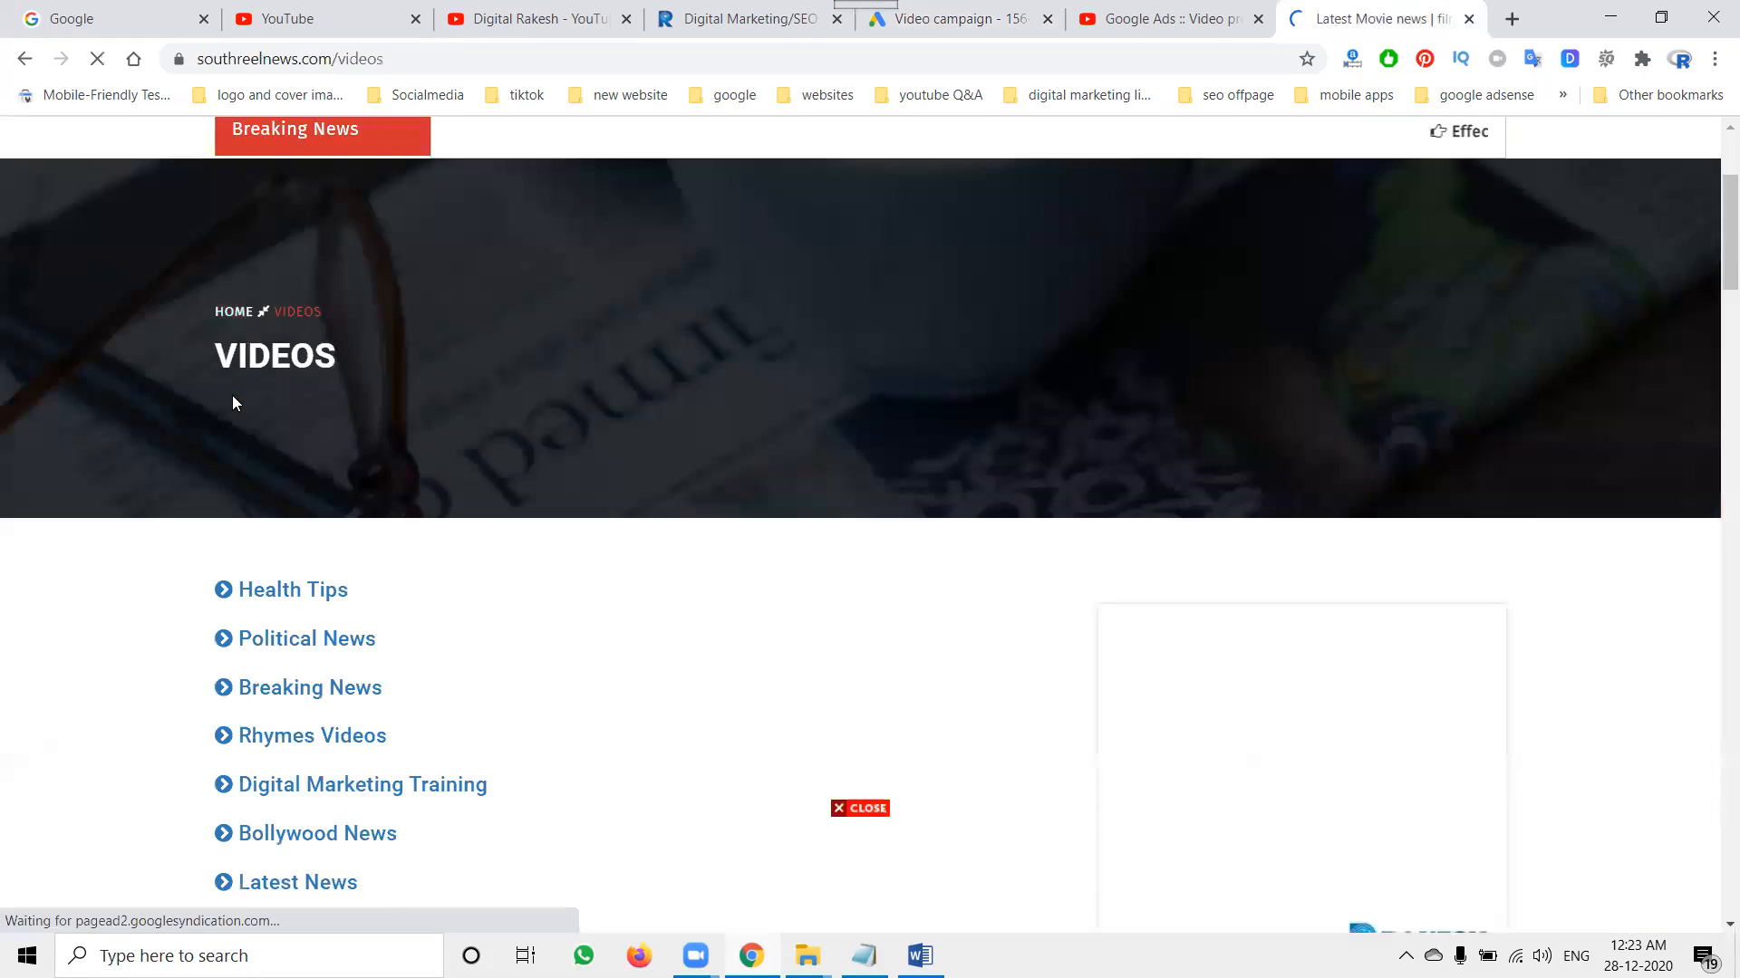
click(319, 615)
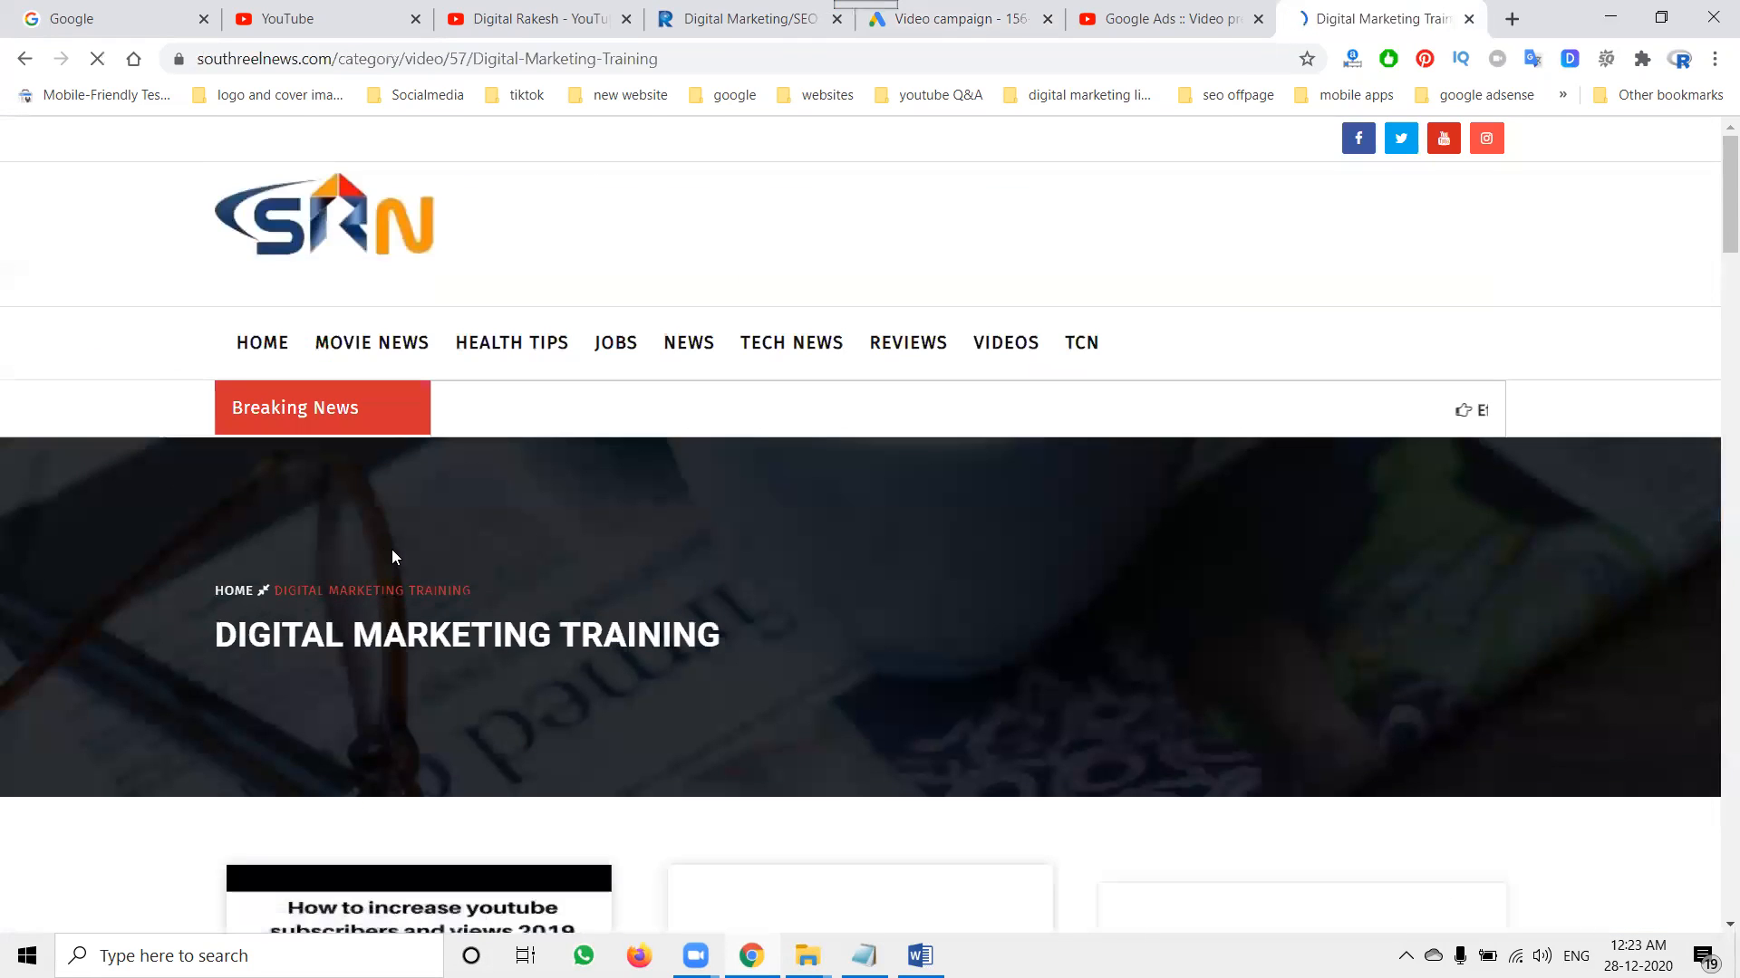
scroll(392, 553, down, 5)
click(380, 664)
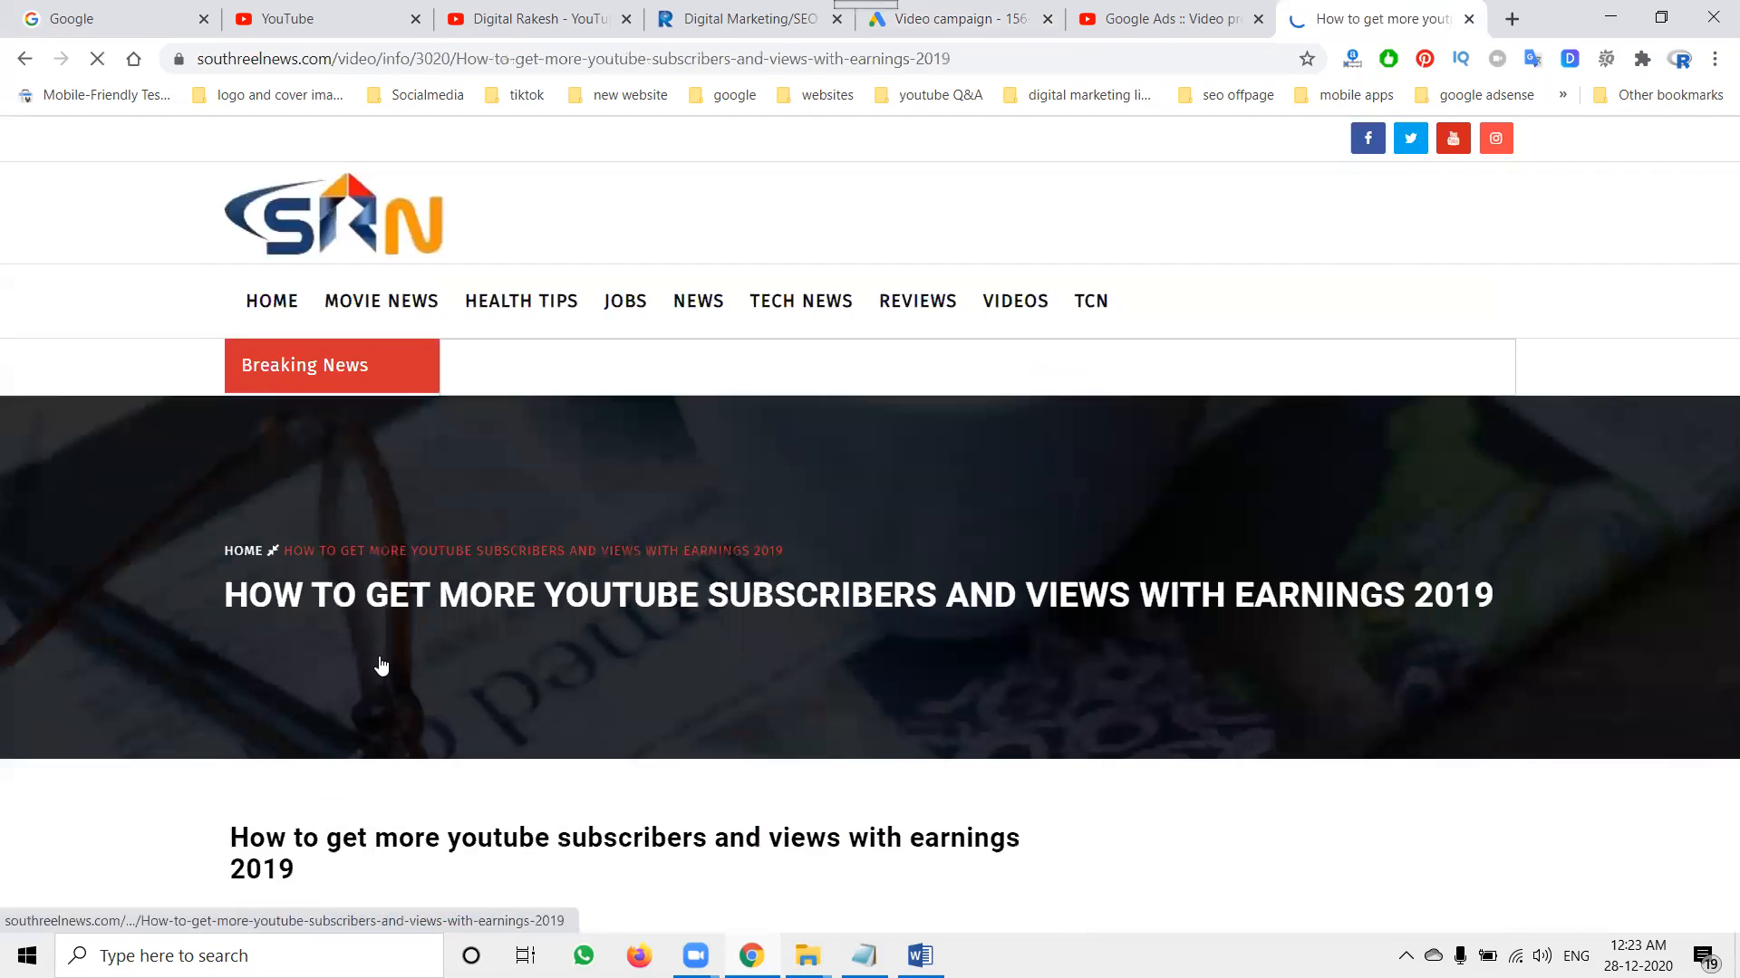
Step: Play the video embedded in the web page to examine how ads show over it, and pause it
scroll(380, 650, down, 6)
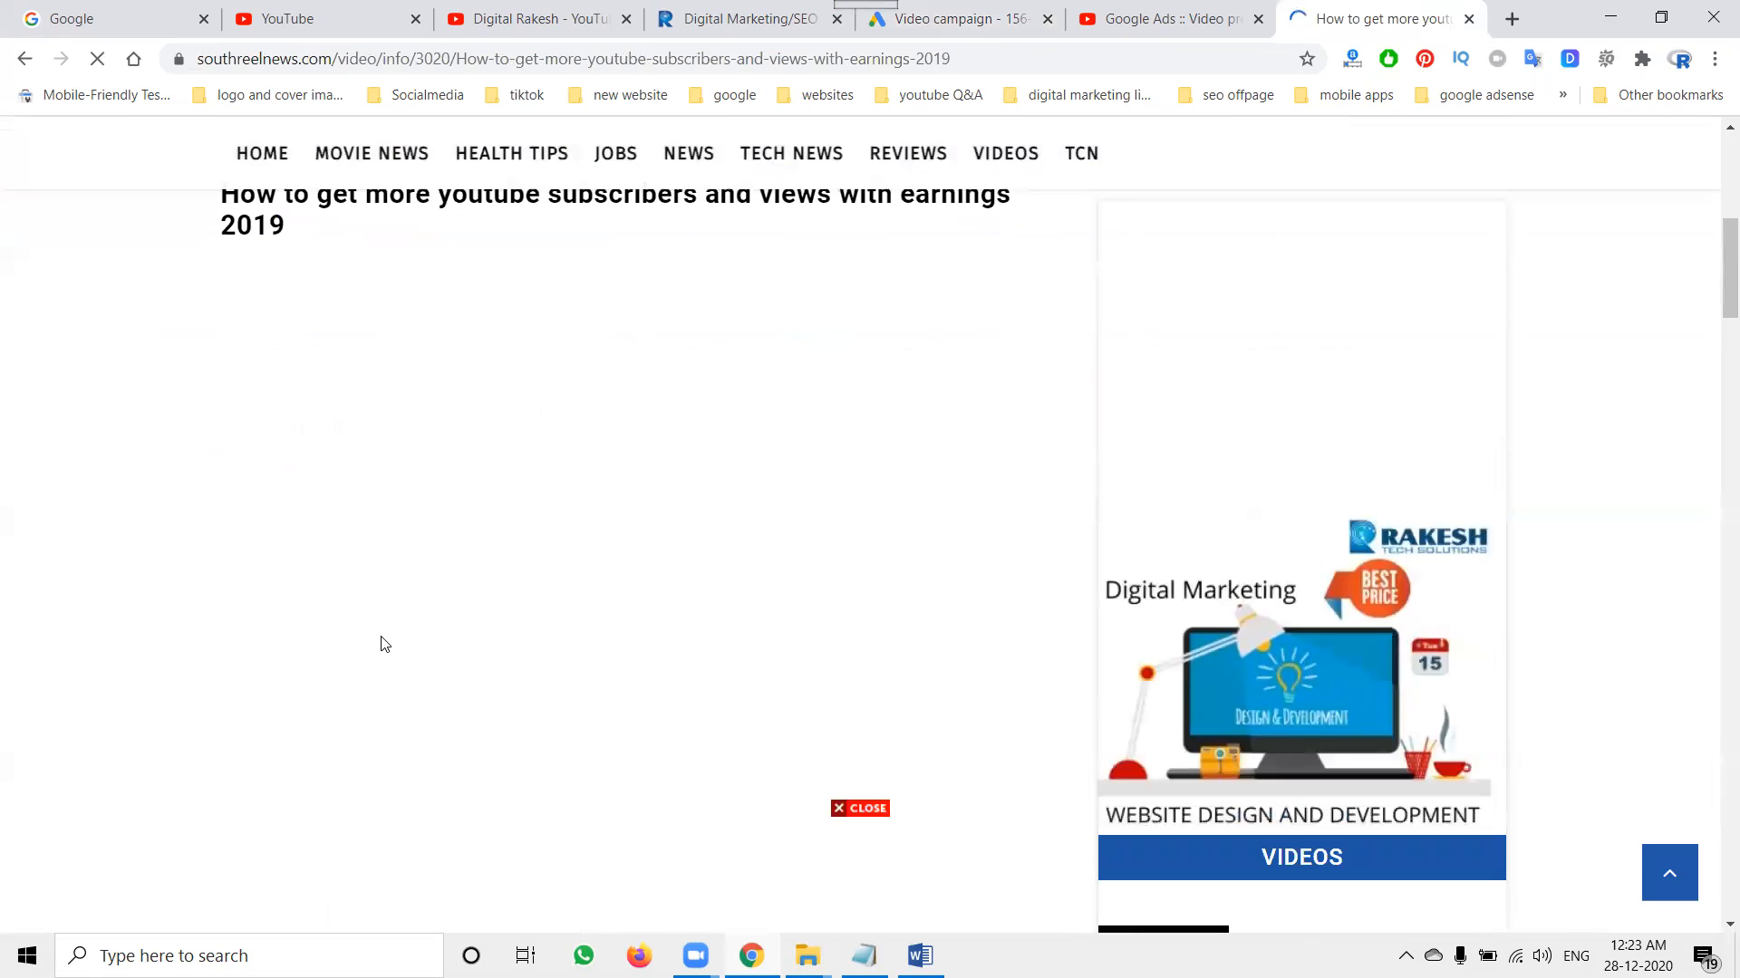
click(632, 654)
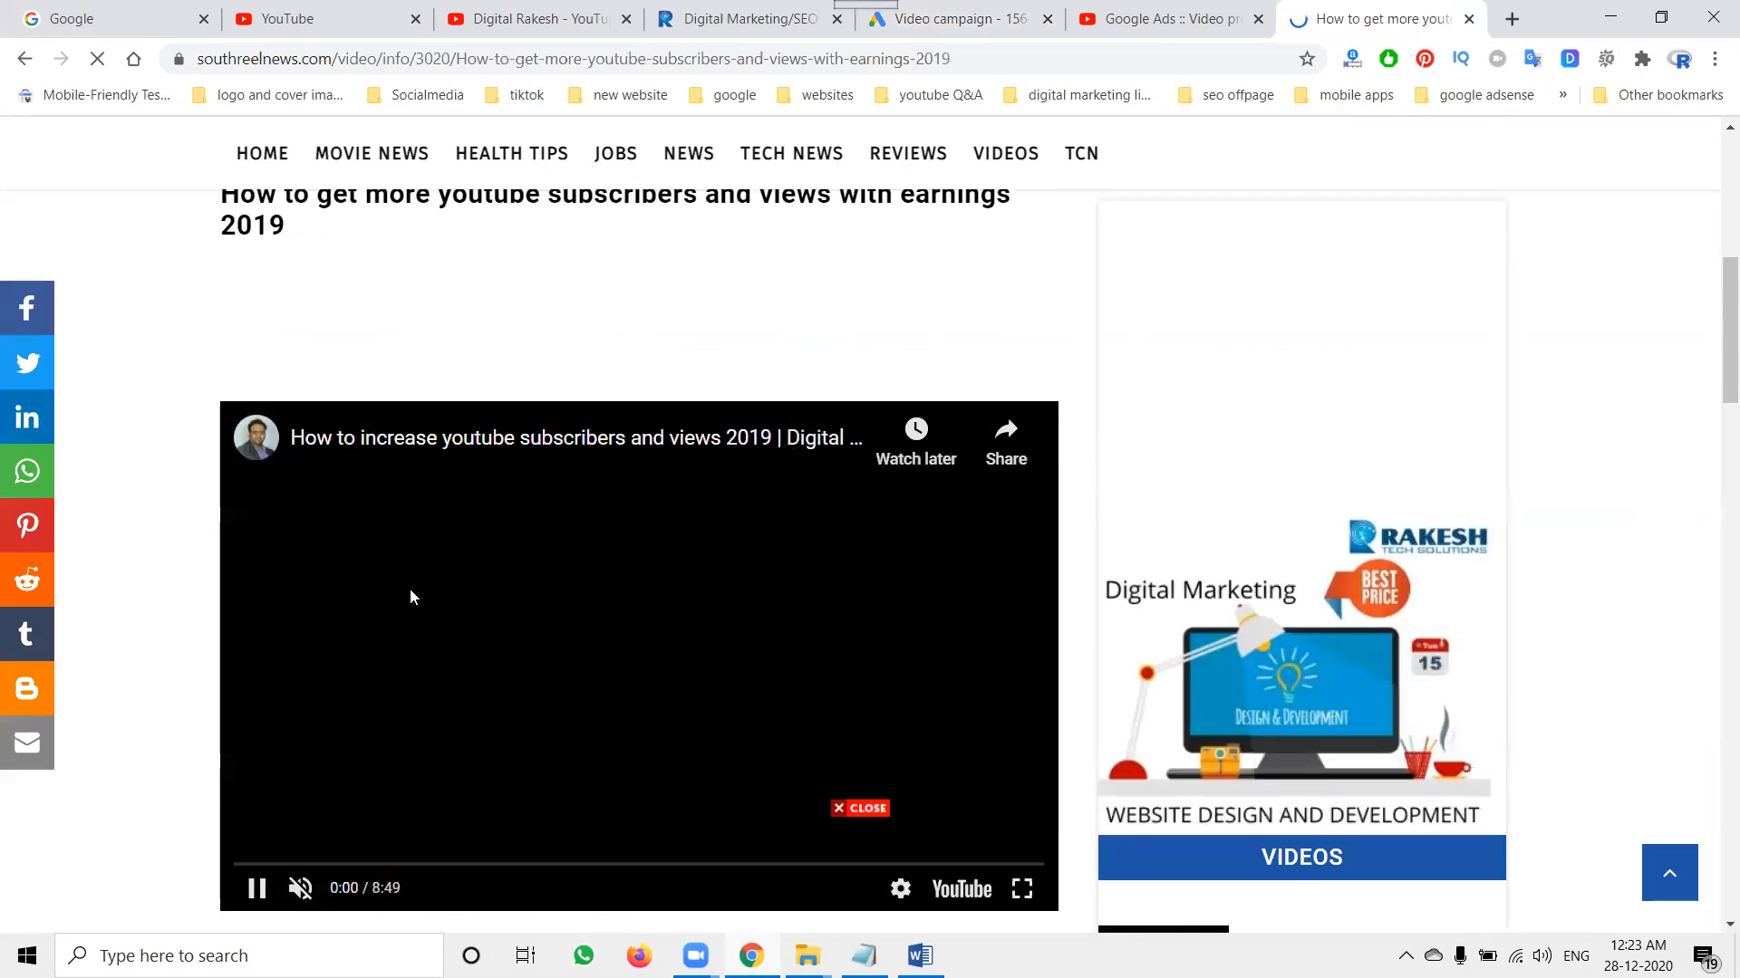
scroll(396, 594, down, 2)
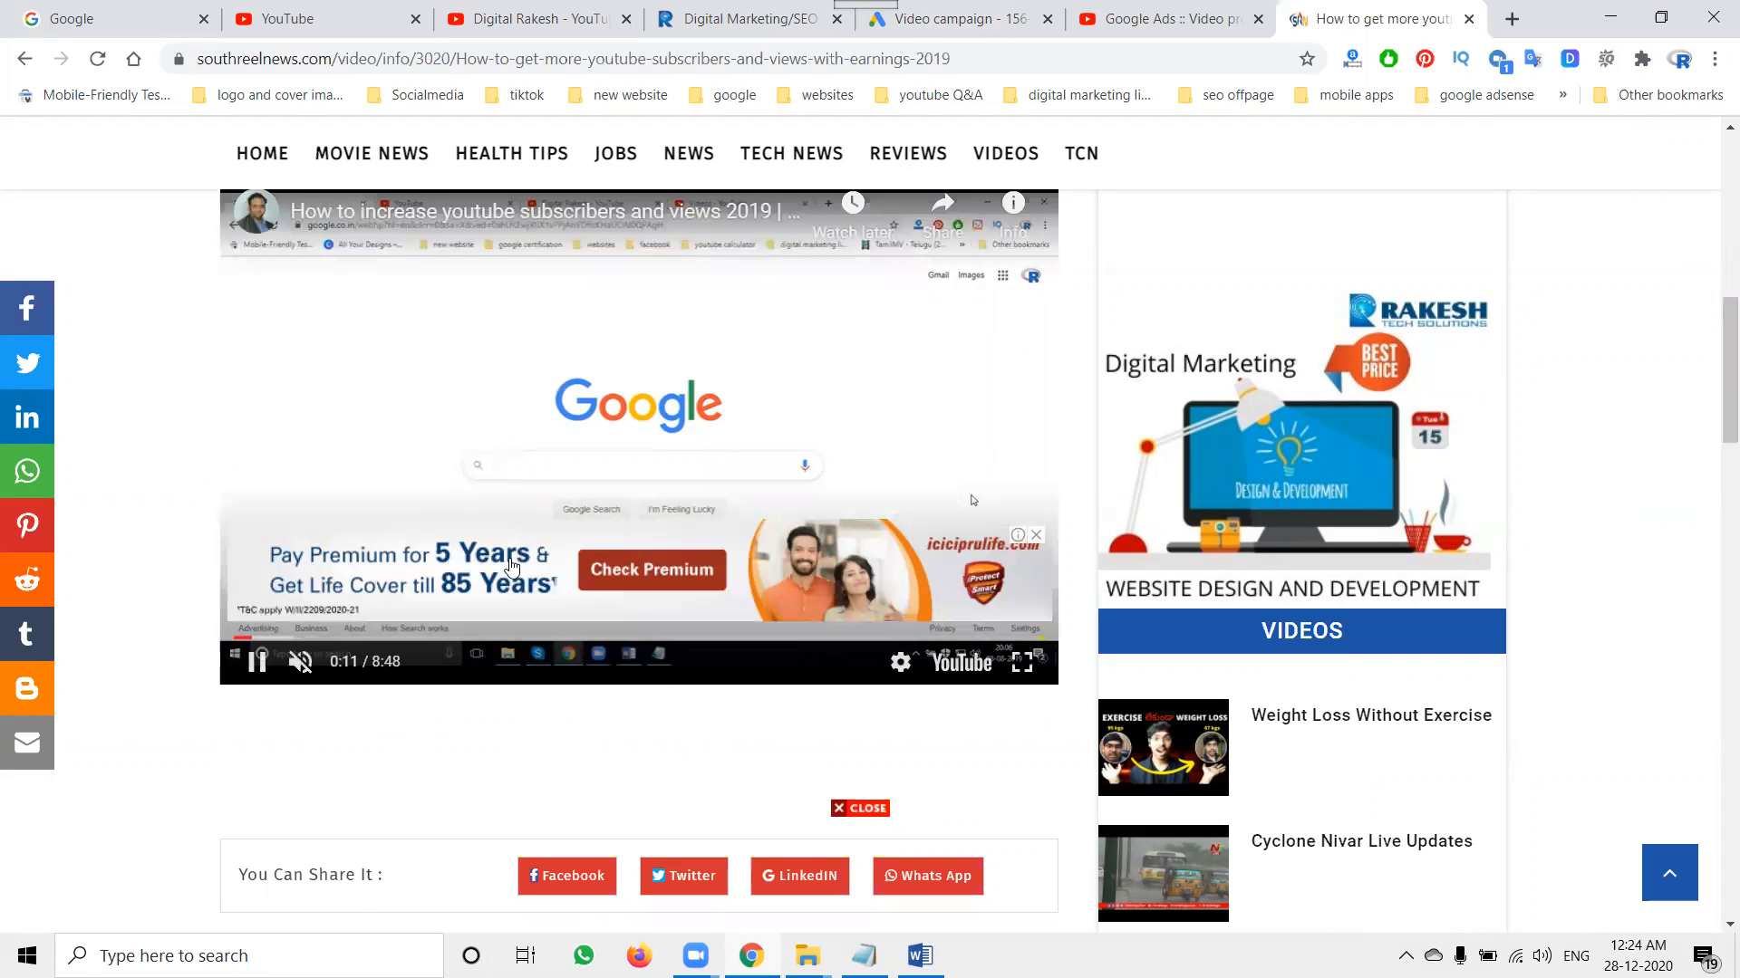
click(486, 398)
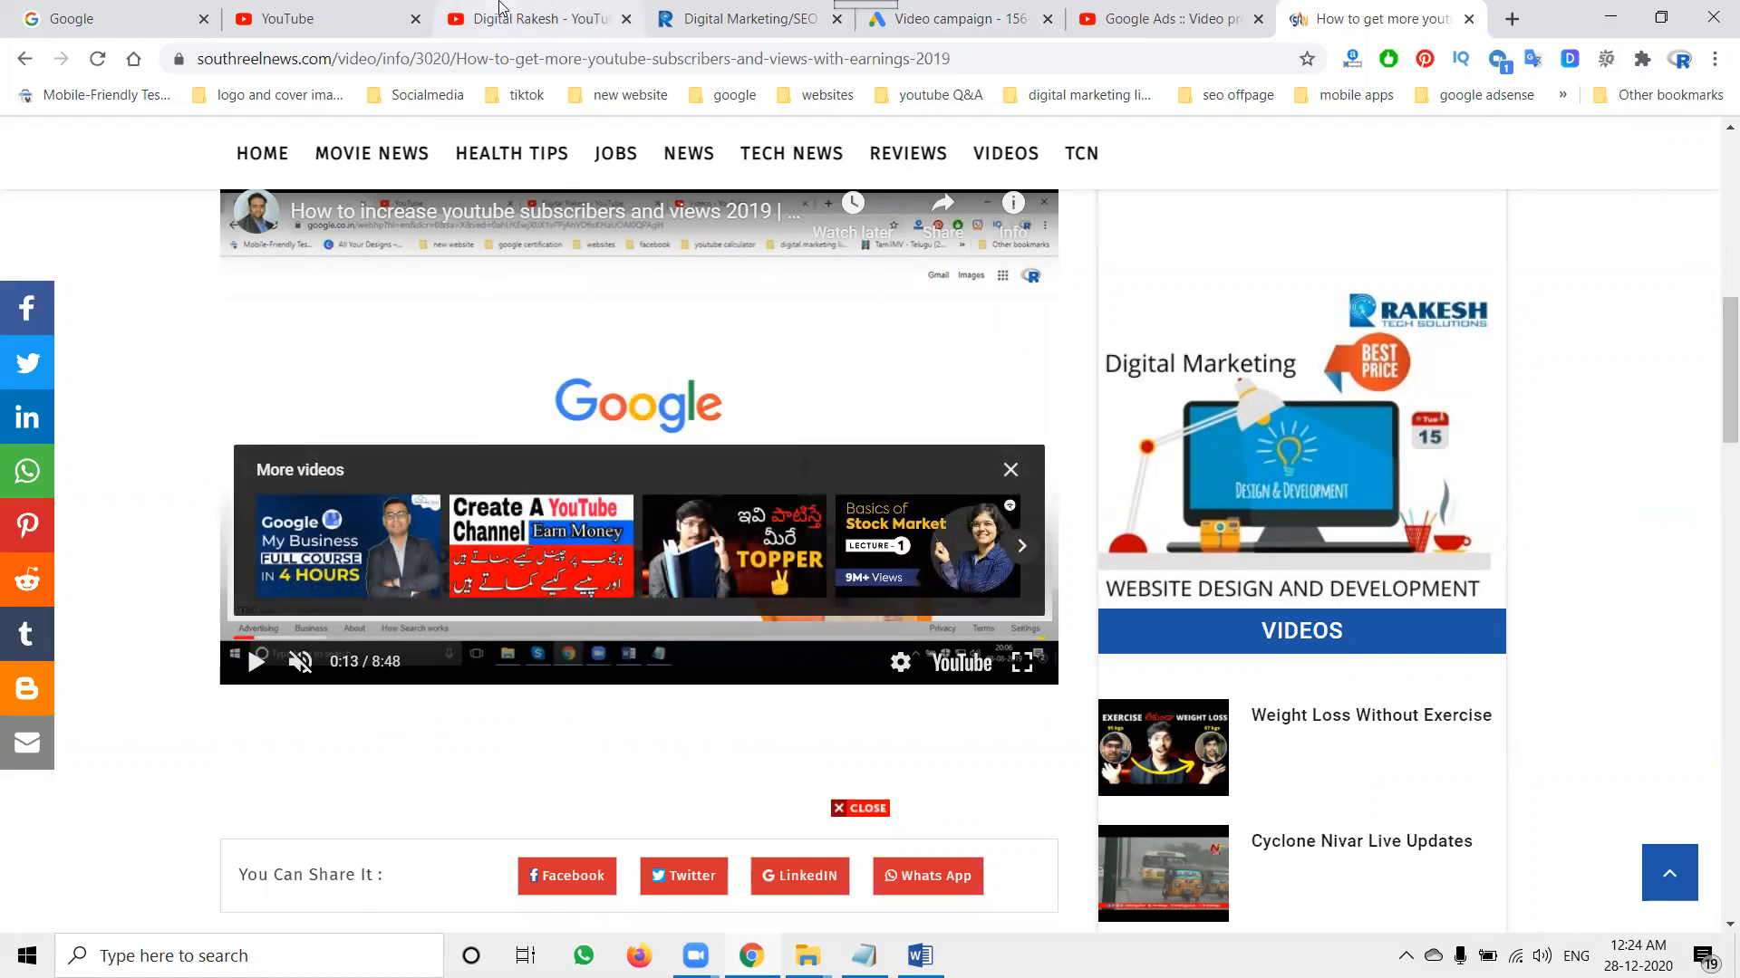
Step: Return to the Google Ads setup, create the video campaign and continue to its ad groups page
click(904, 7)
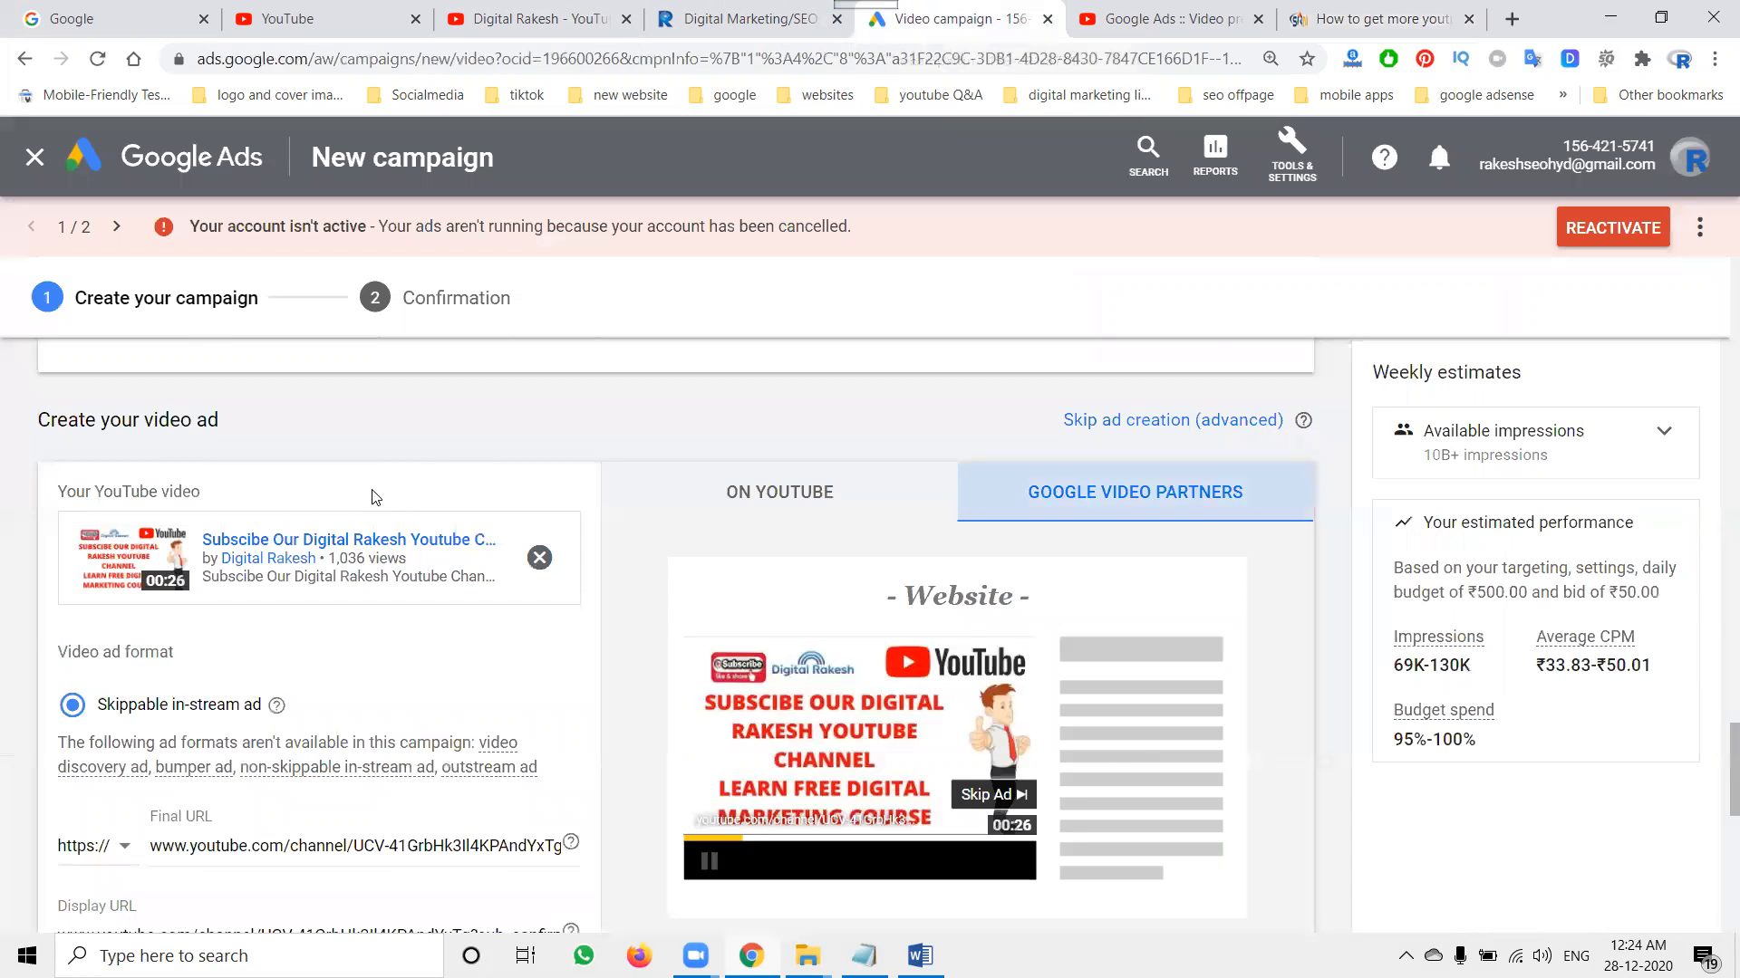
scroll(376, 498, down, 8)
click(126, 652)
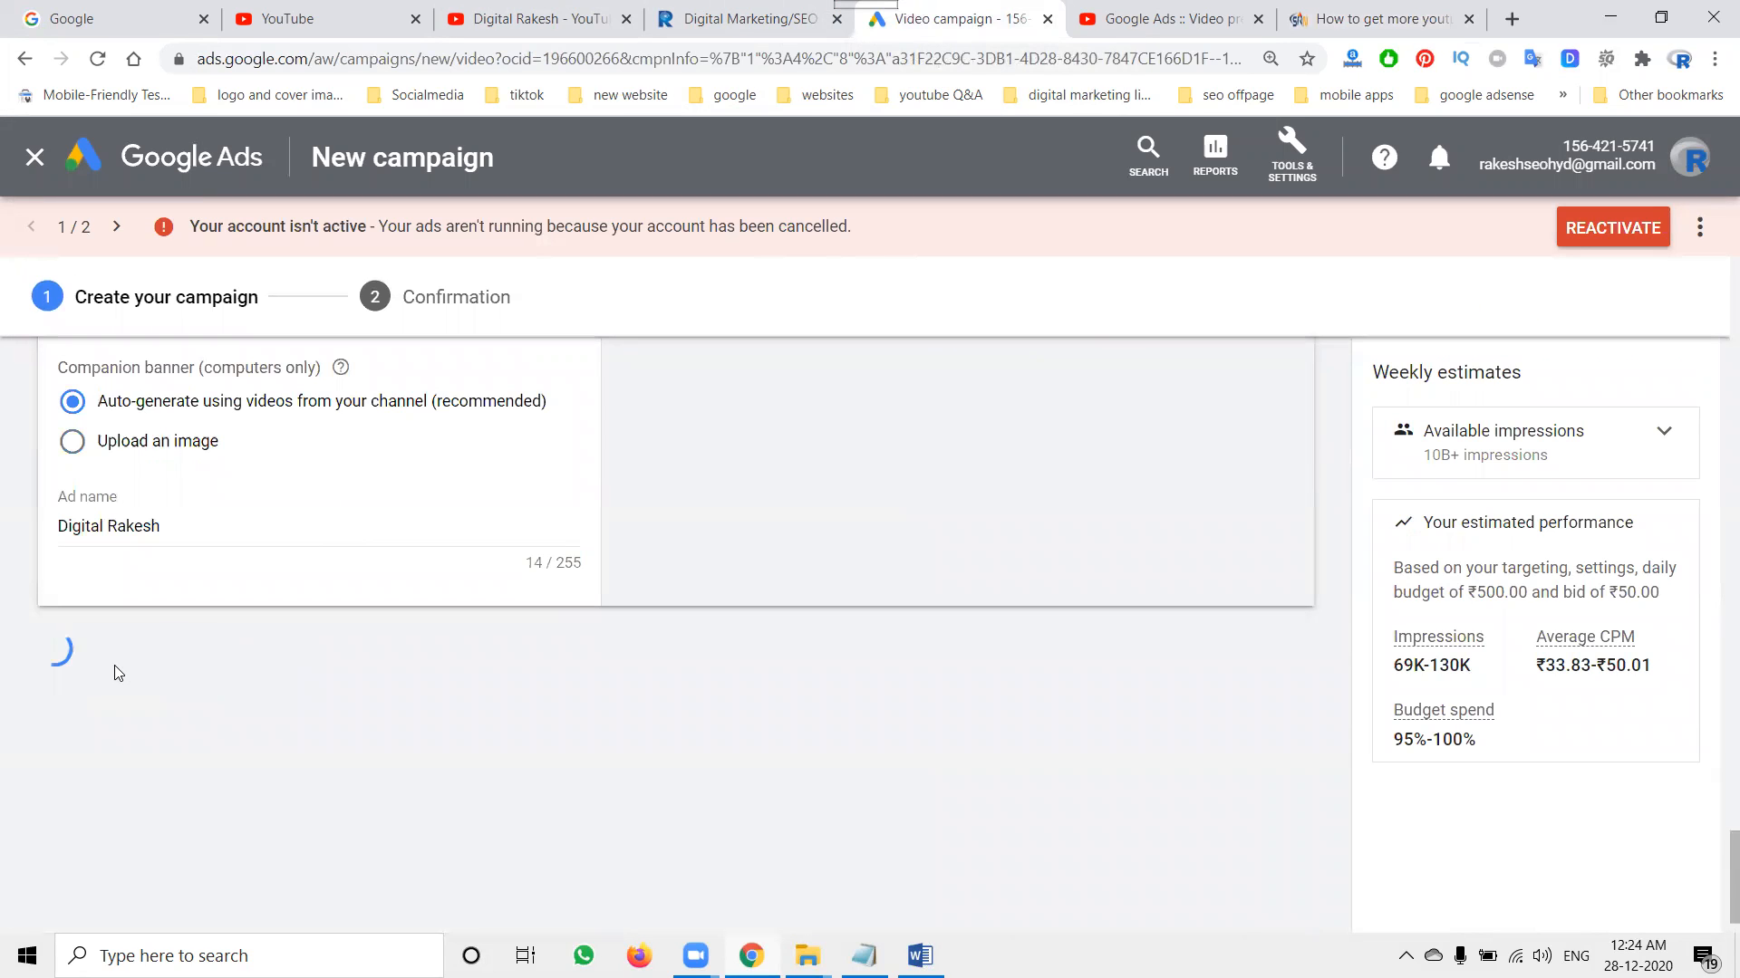
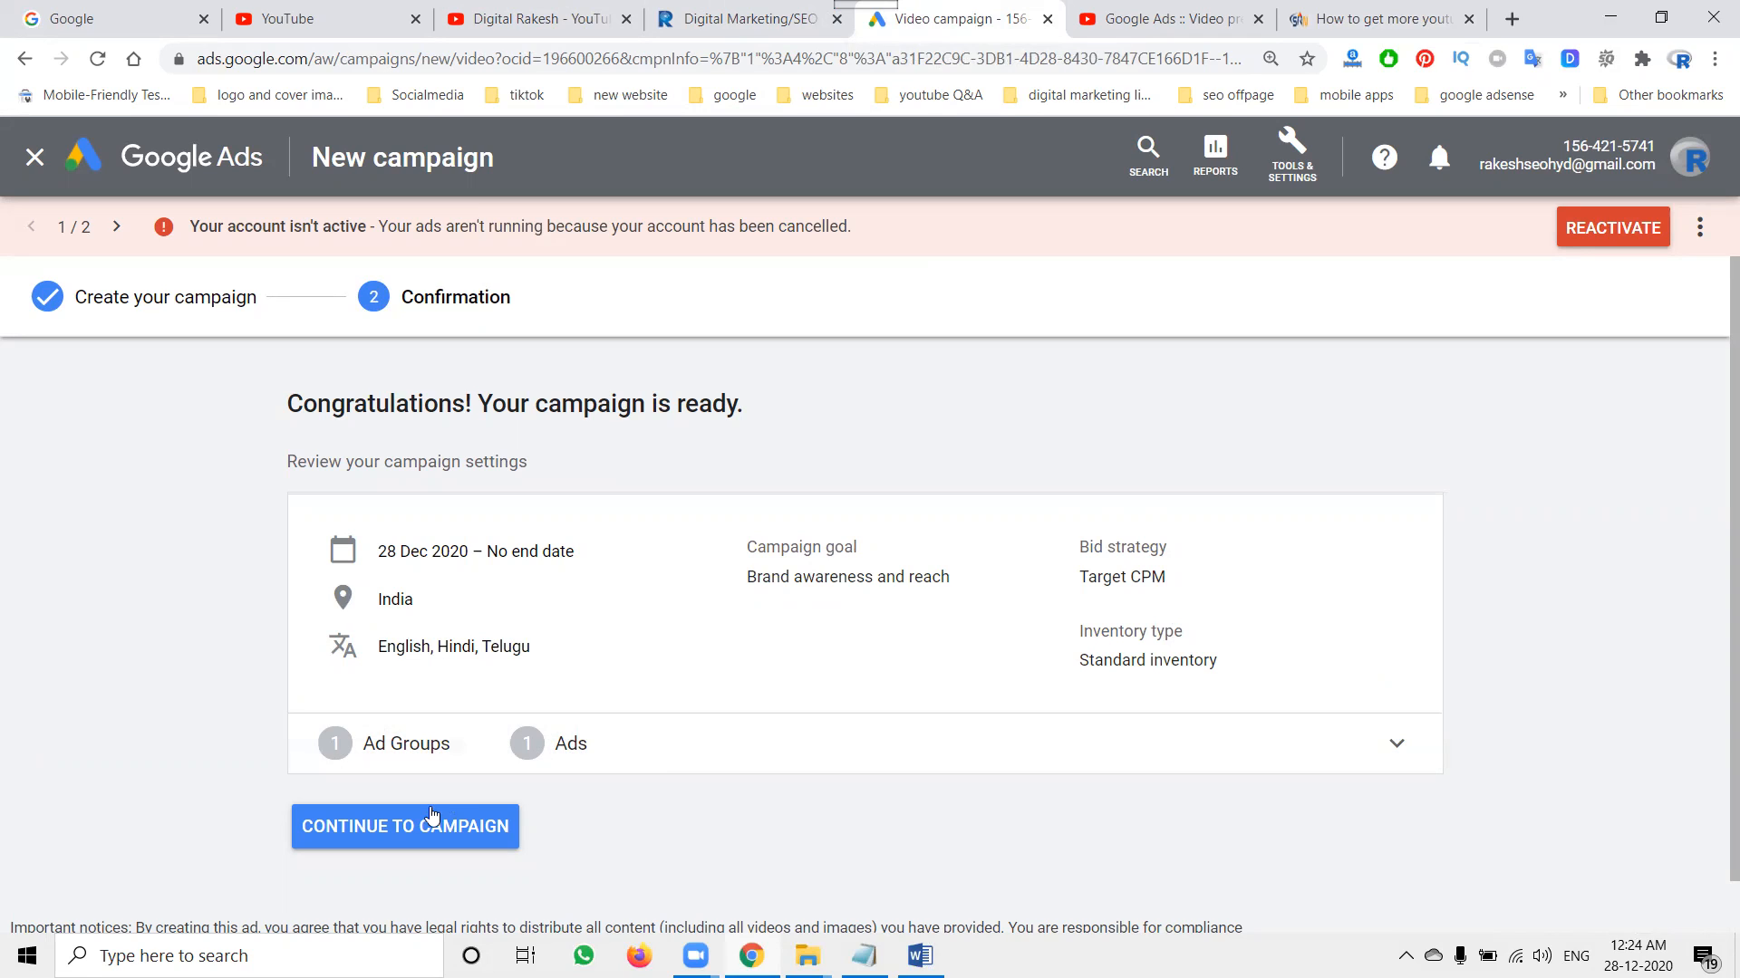
click(404, 826)
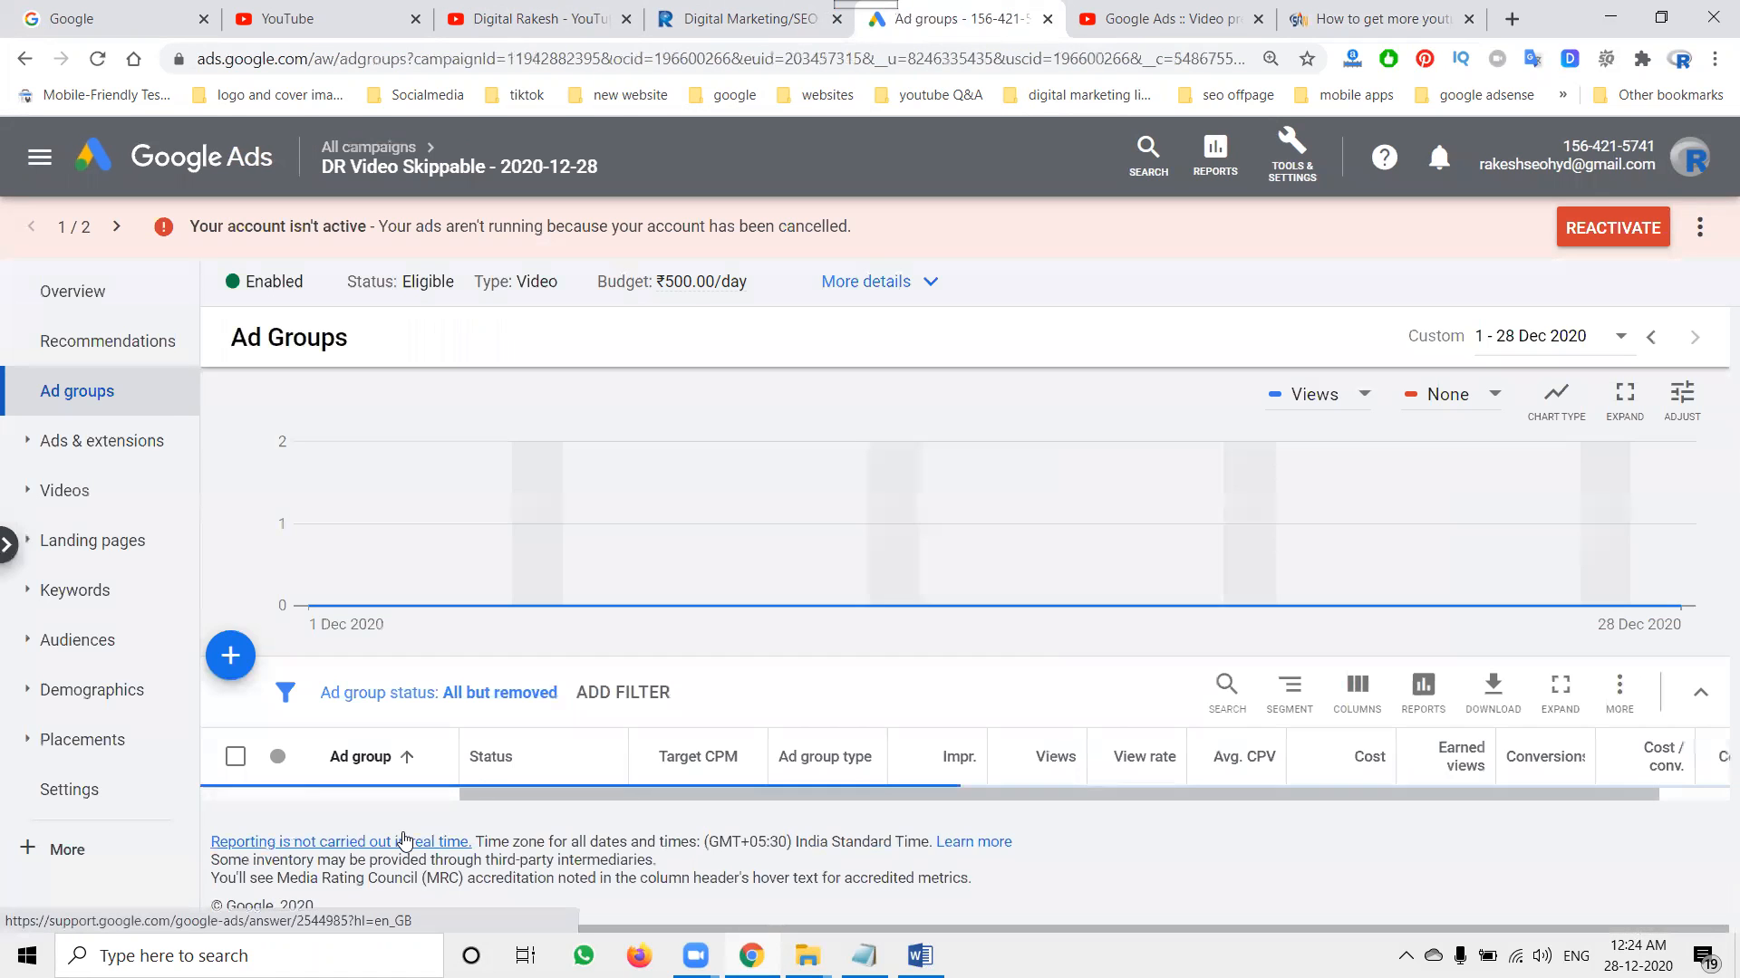
Step: Review the new campaign's ad group, and return to the list of all campaigns
scroll(530, 796, down, 3)
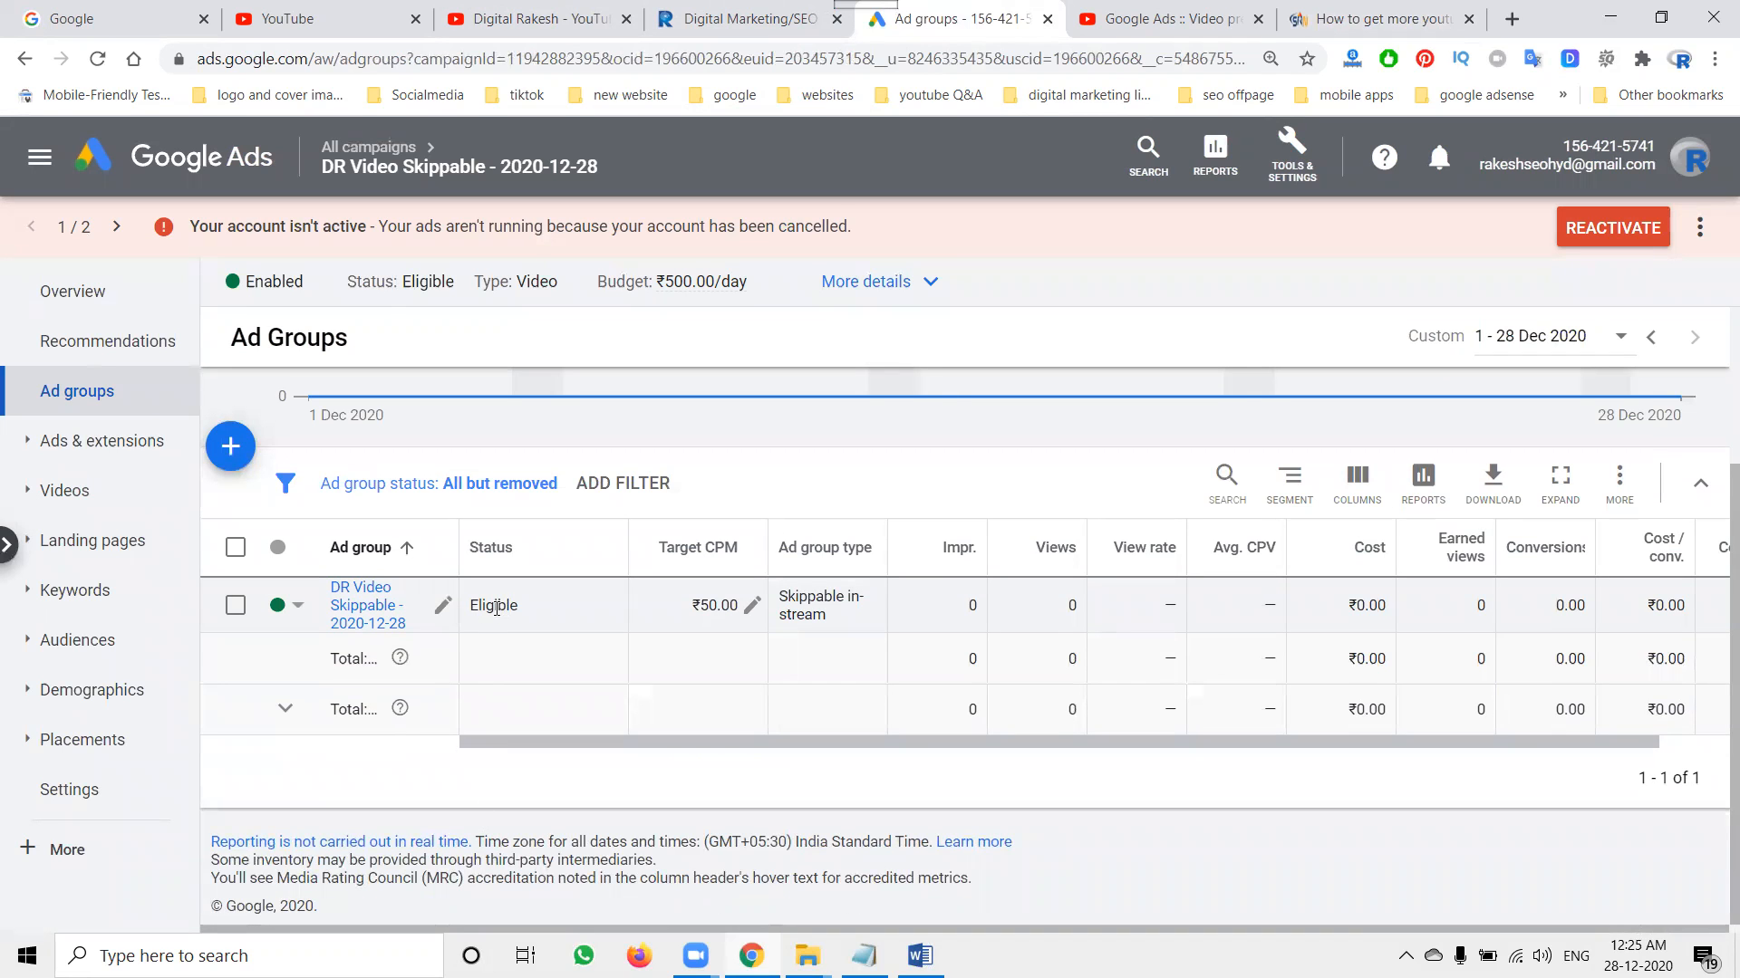
click(371, 172)
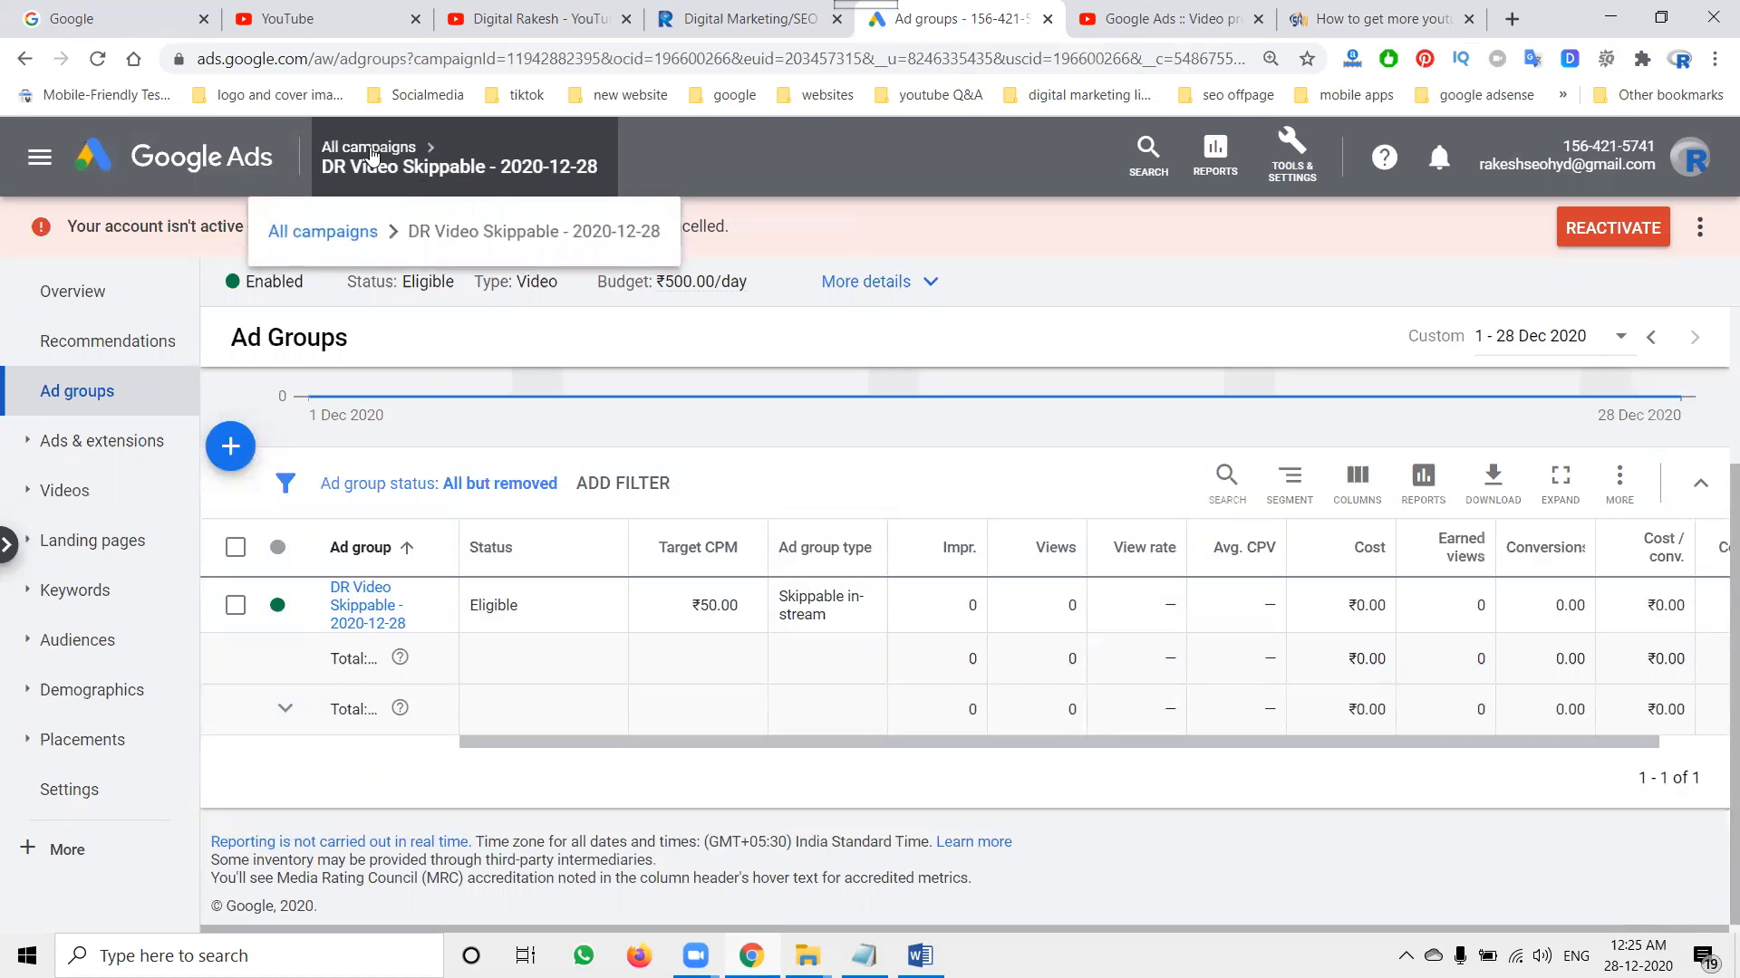
click(353, 237)
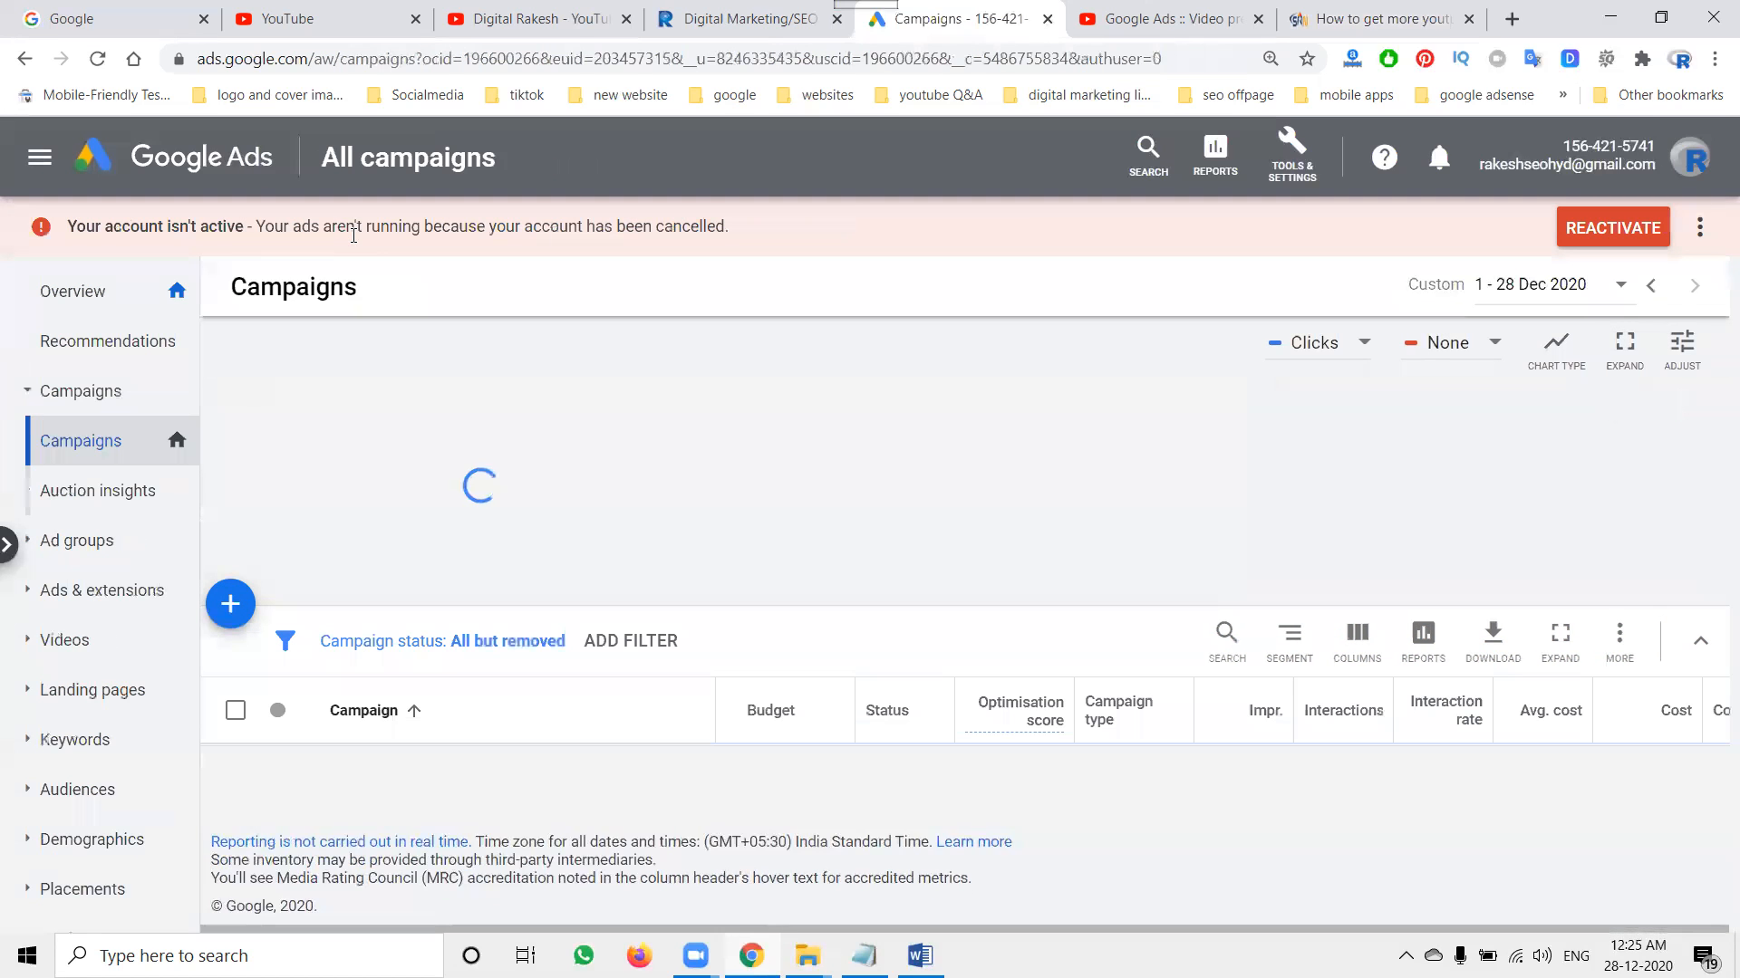
scroll(477, 494, down, 2)
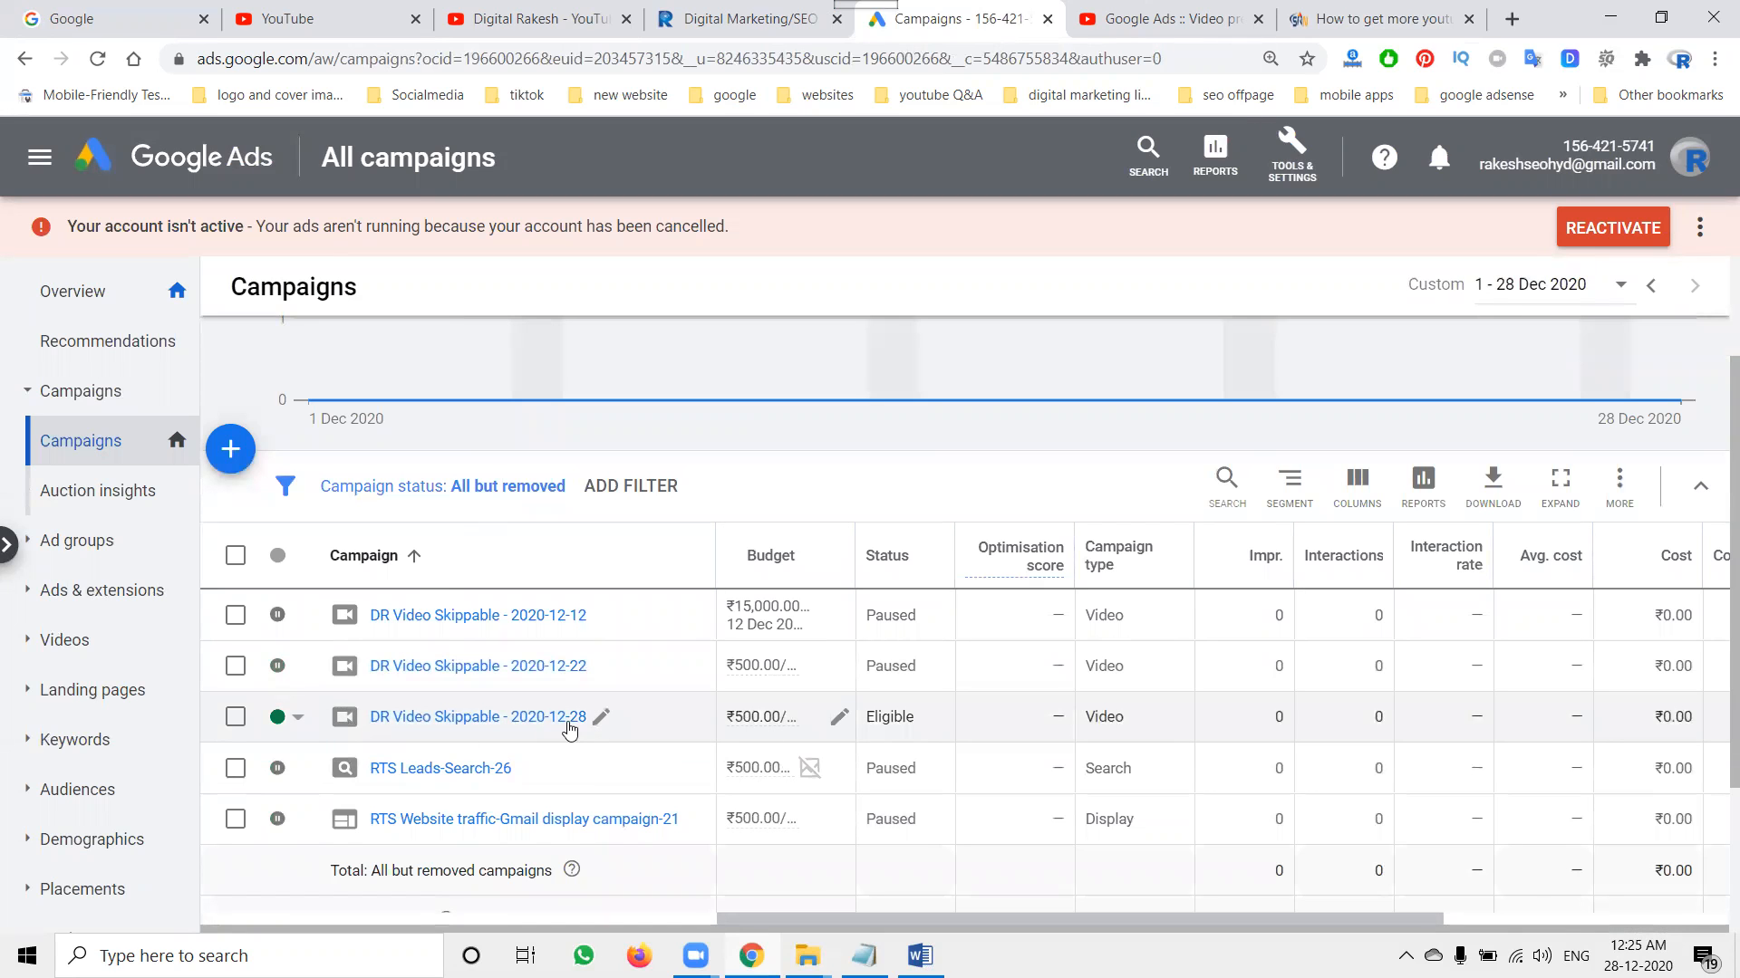
Step: Open the DR Video Skippable - 2020-12-28 campaign and its ad group to examine the video ad's review status
click(462, 718)
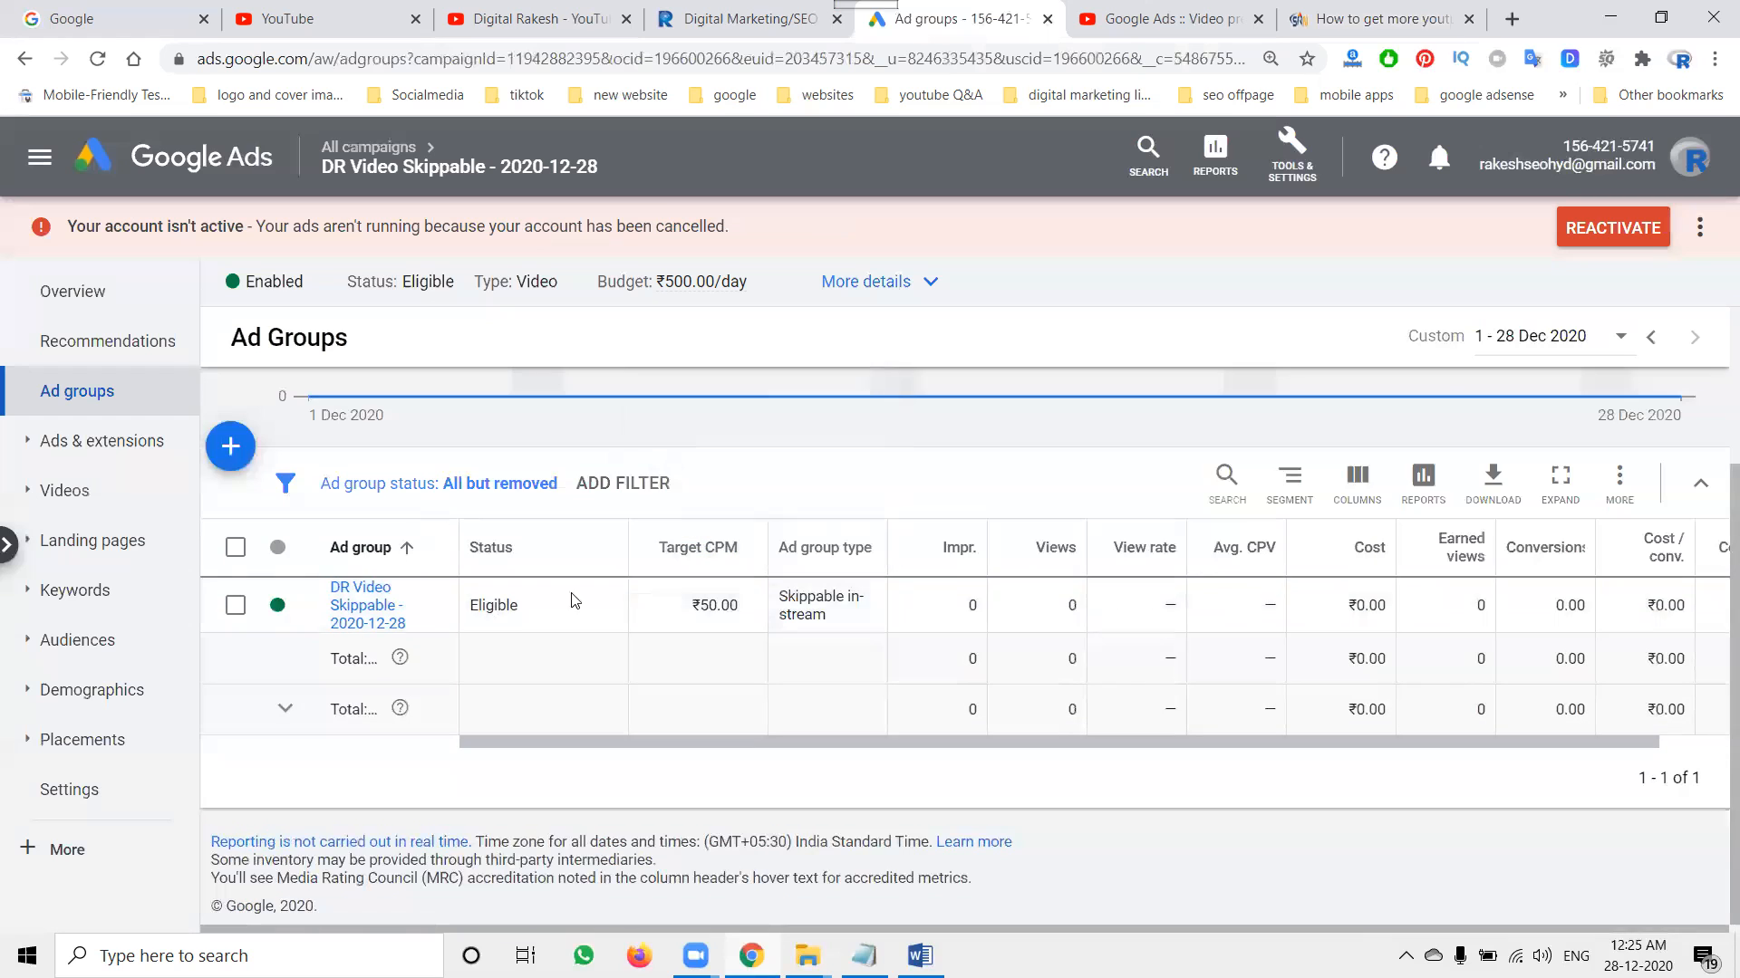
click(367, 605)
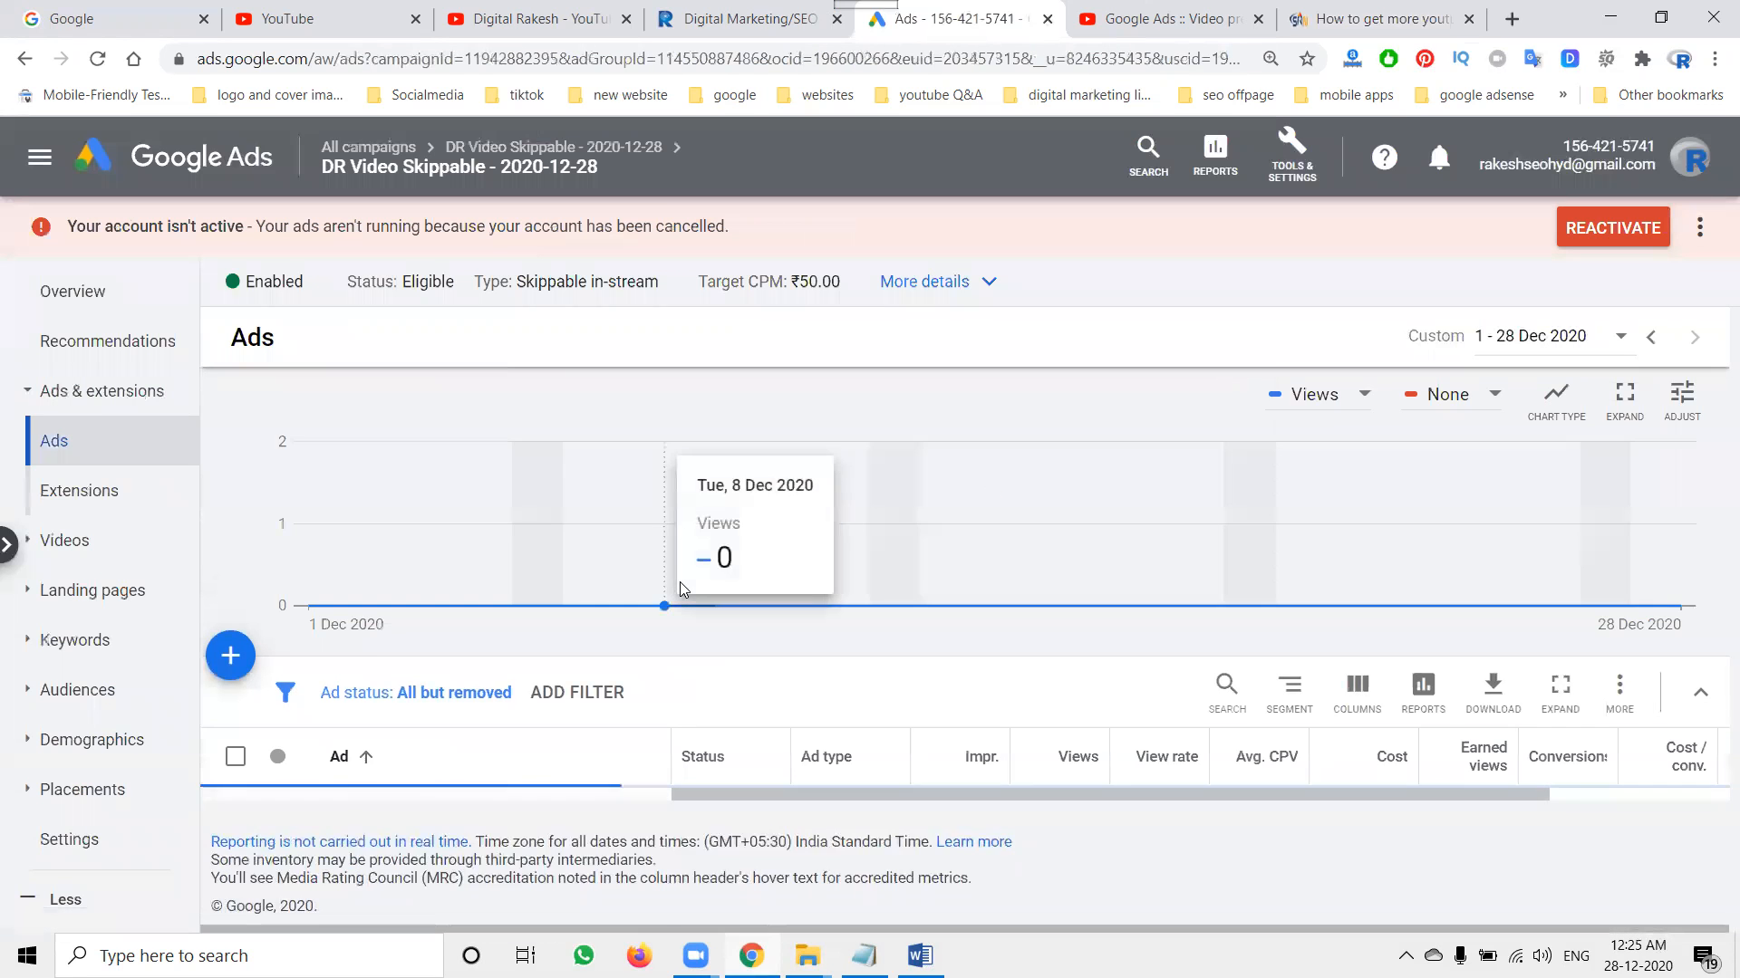
scroll(679, 582, down, 3)
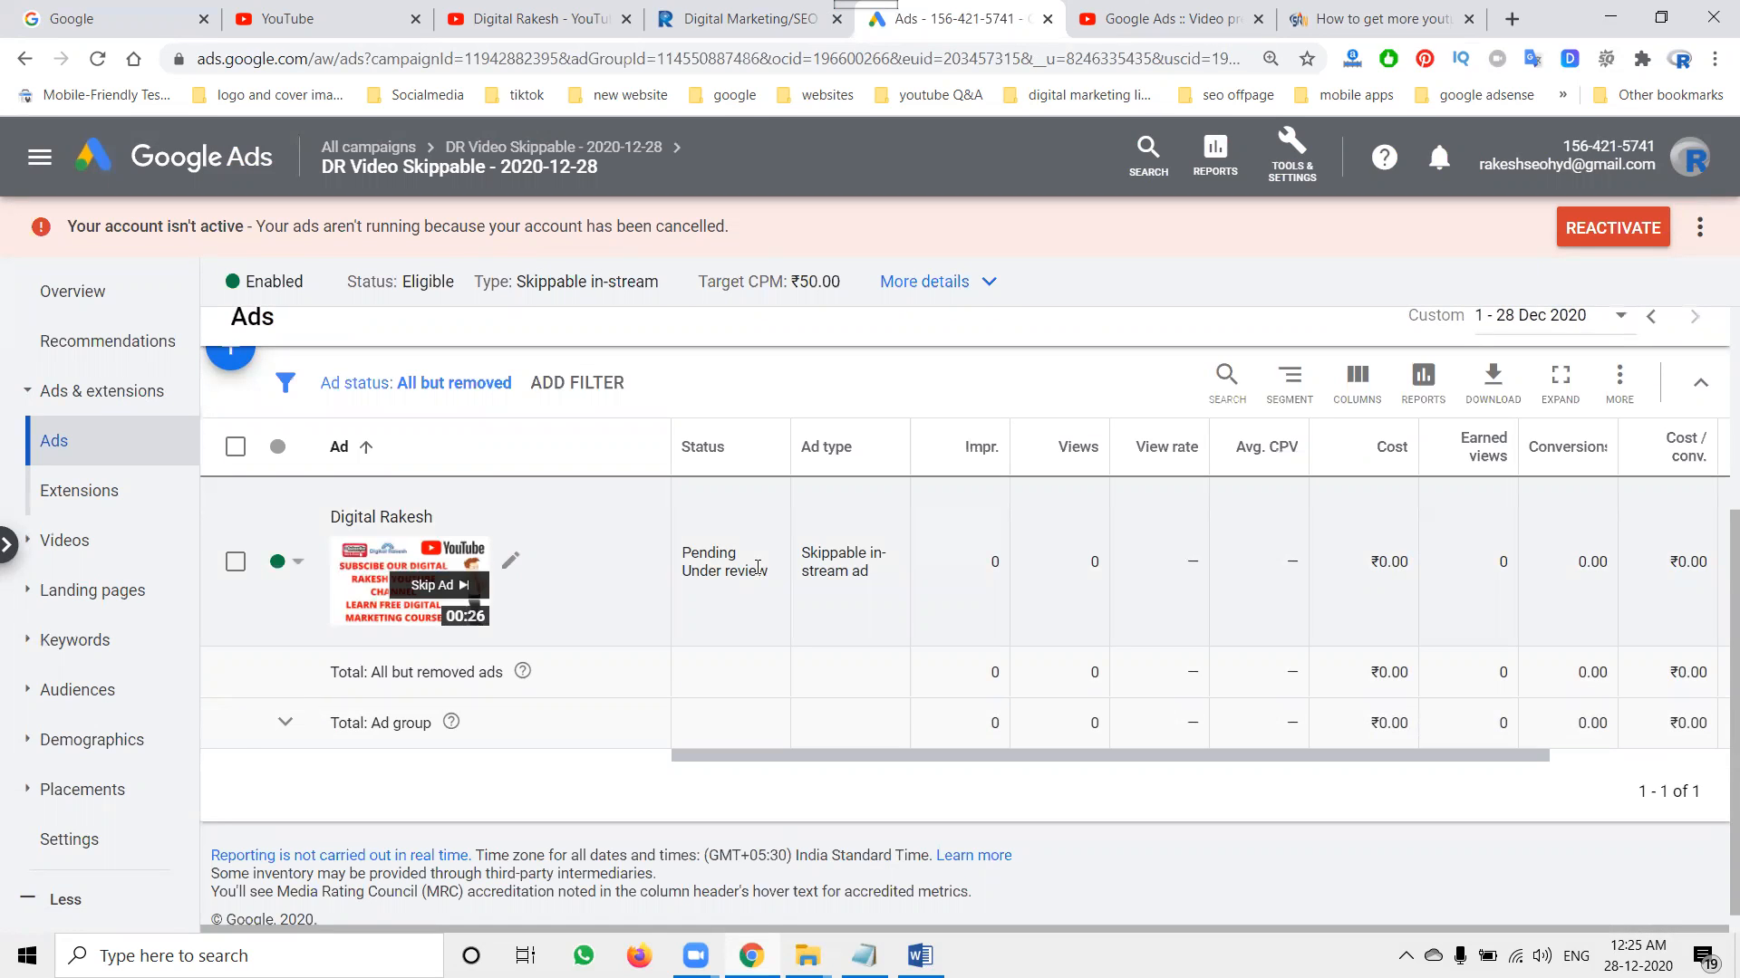
Step: Return to all campaigns and pause the DR Video Skippable - 2020-12-28 campaign
mouse_move(381, 168)
click(379, 233)
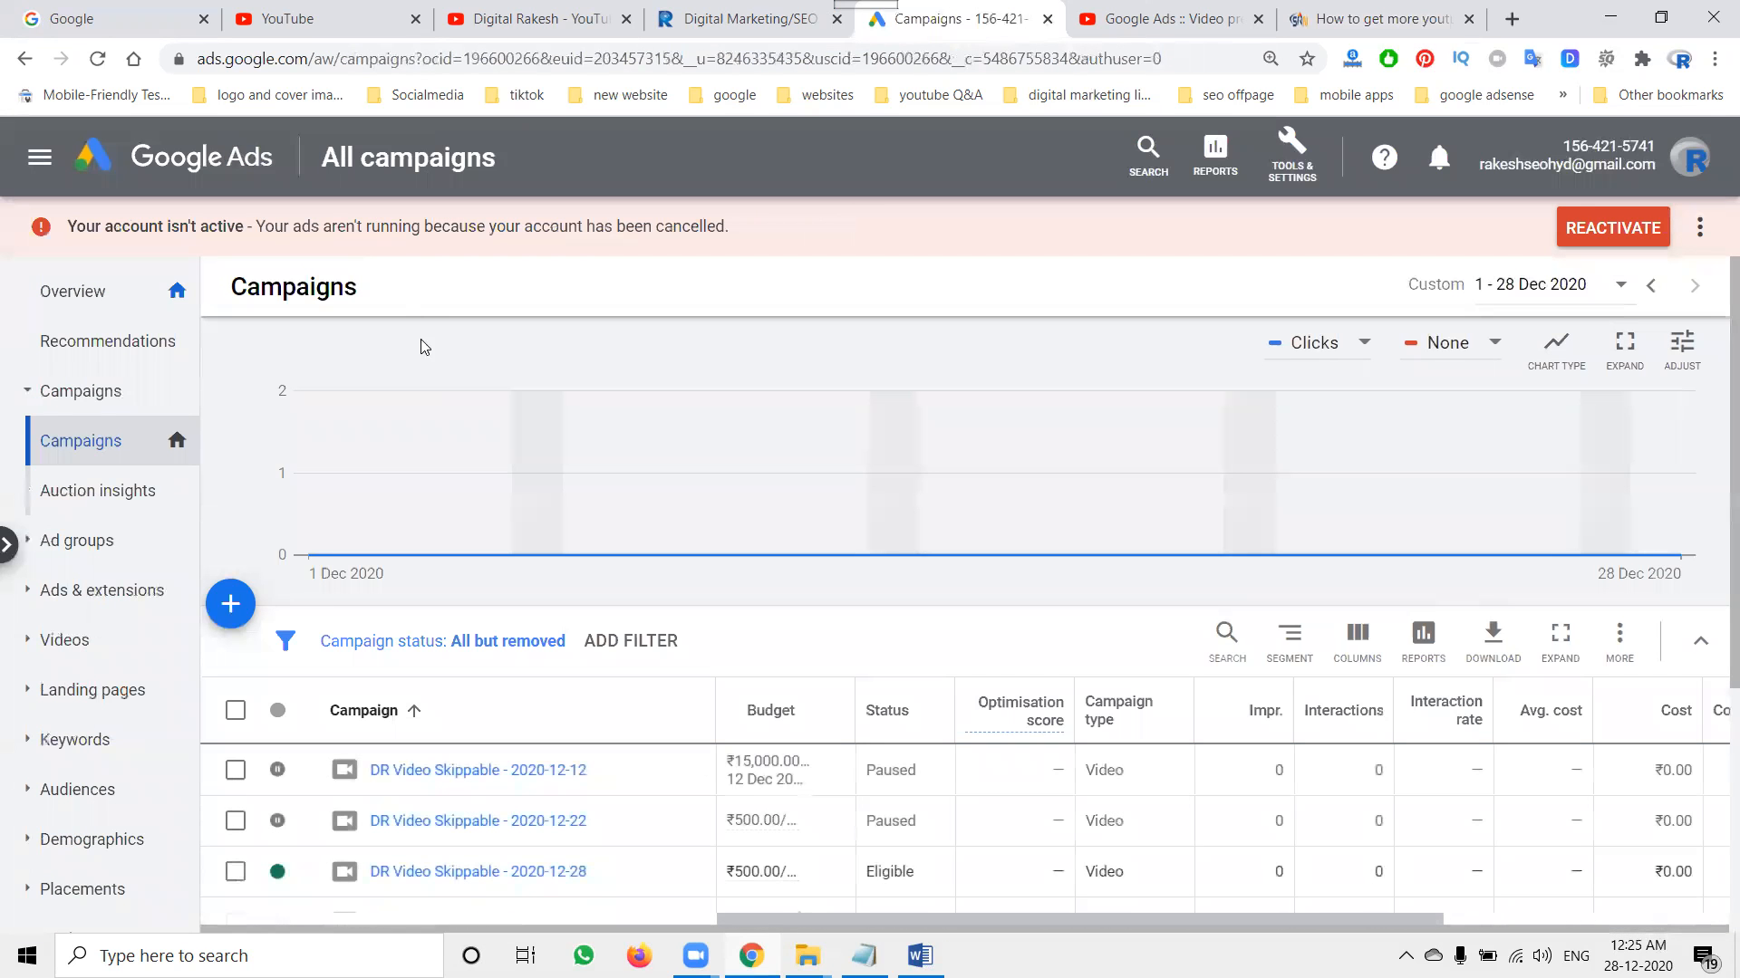
scroll(362, 555, down, 3)
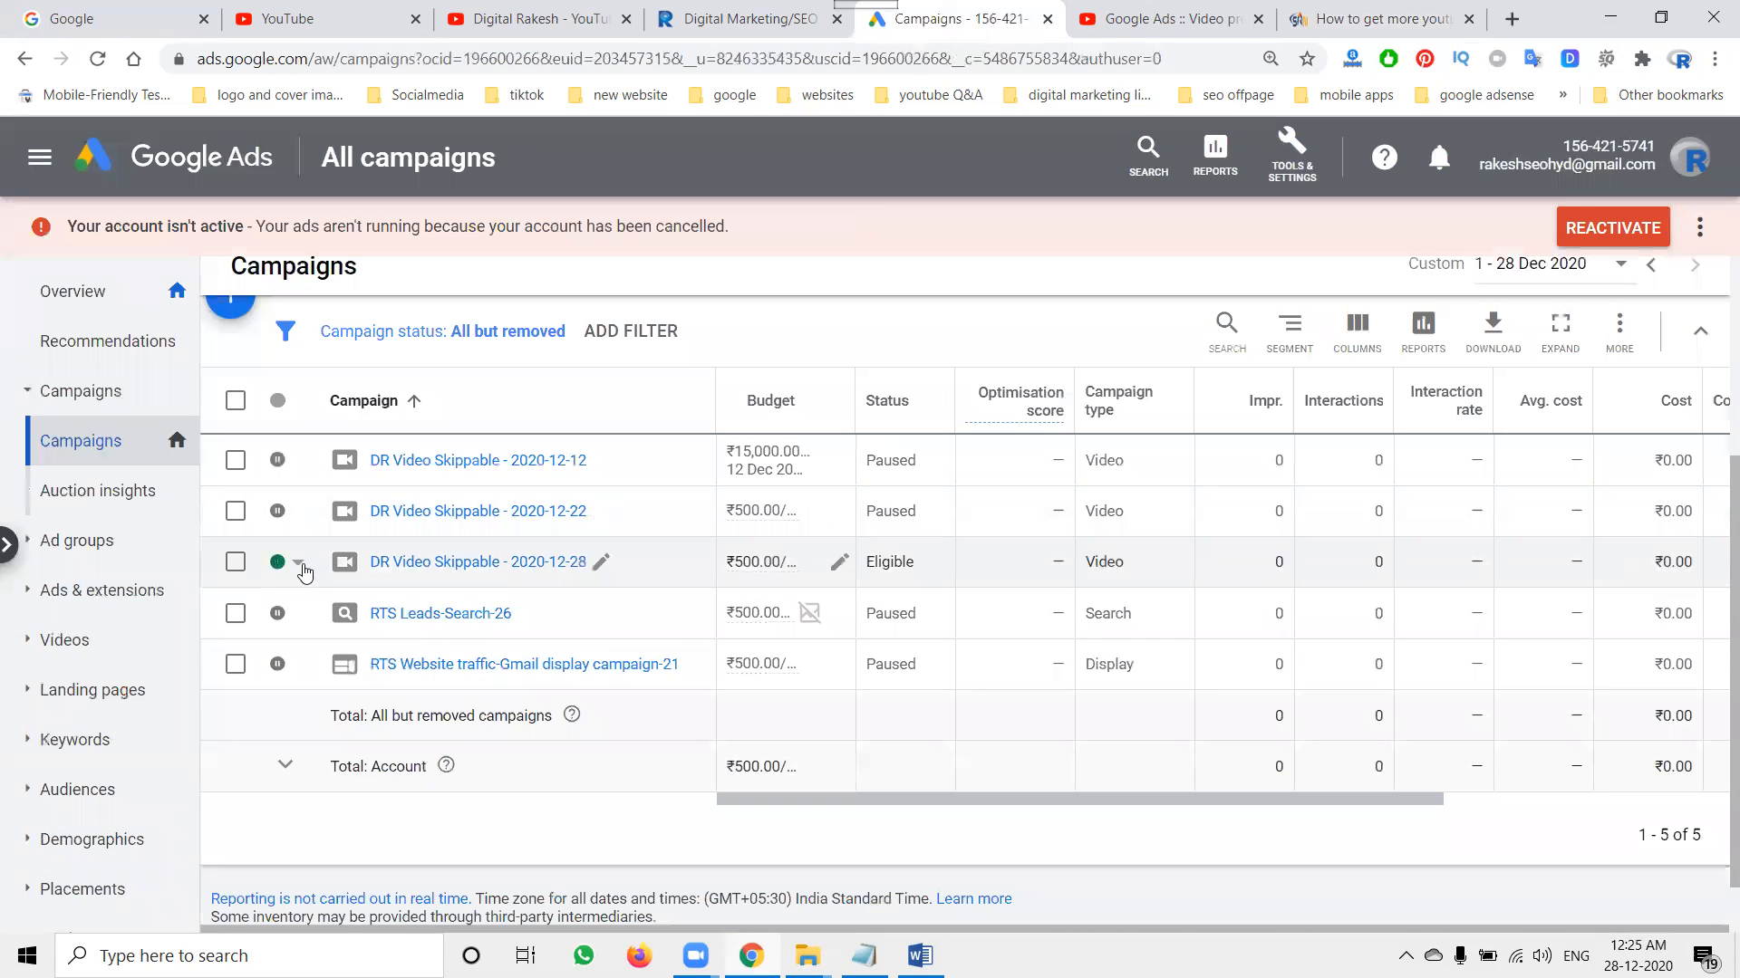
click(302, 568)
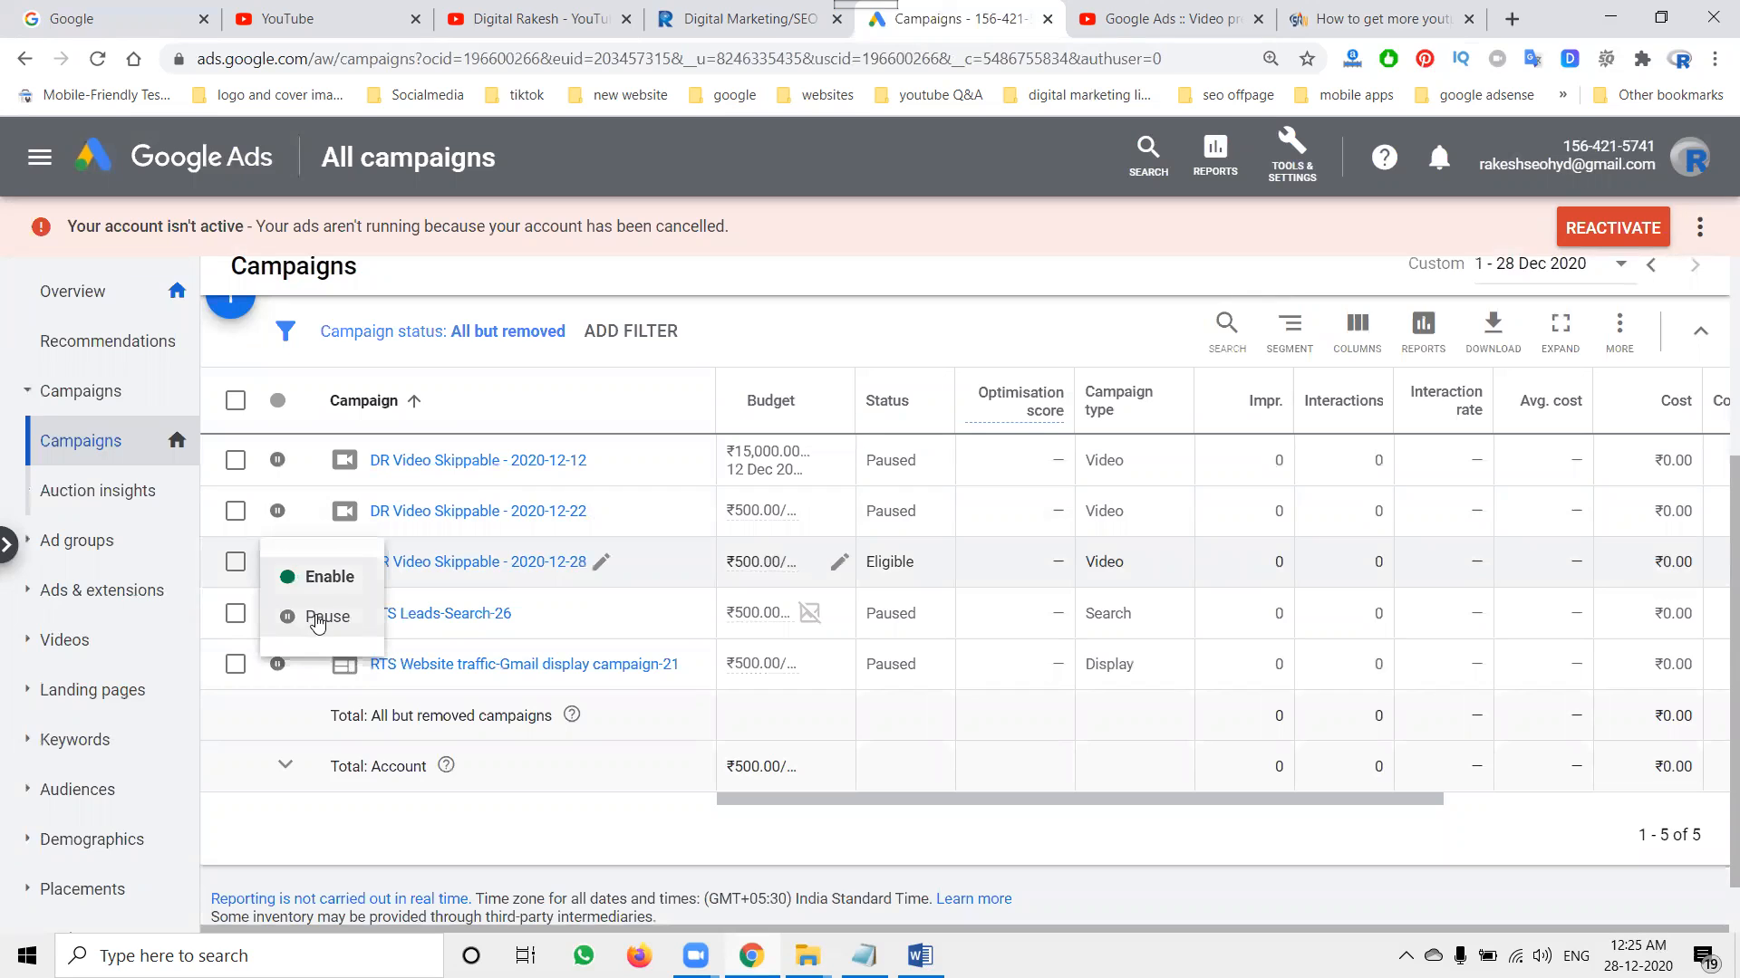
click(317, 620)
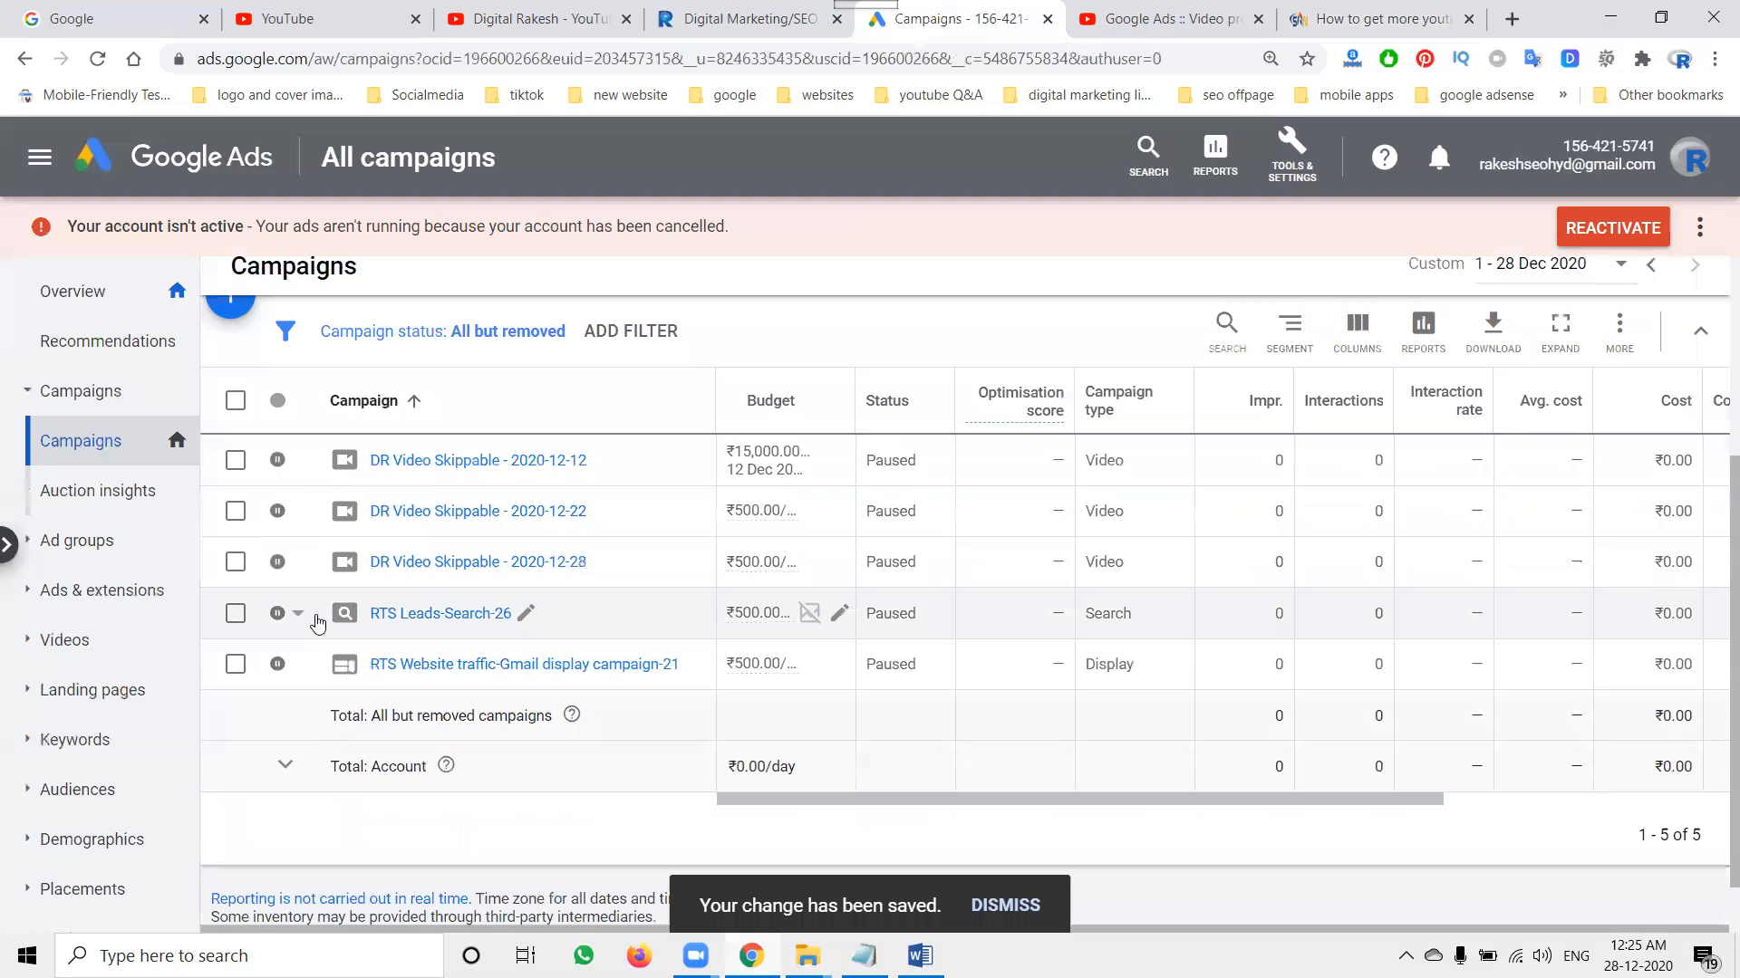
Step: Select the DR Video Skippable - 2020-12-28 campaign and look through its edit actions and status options
click(237, 564)
click(392, 333)
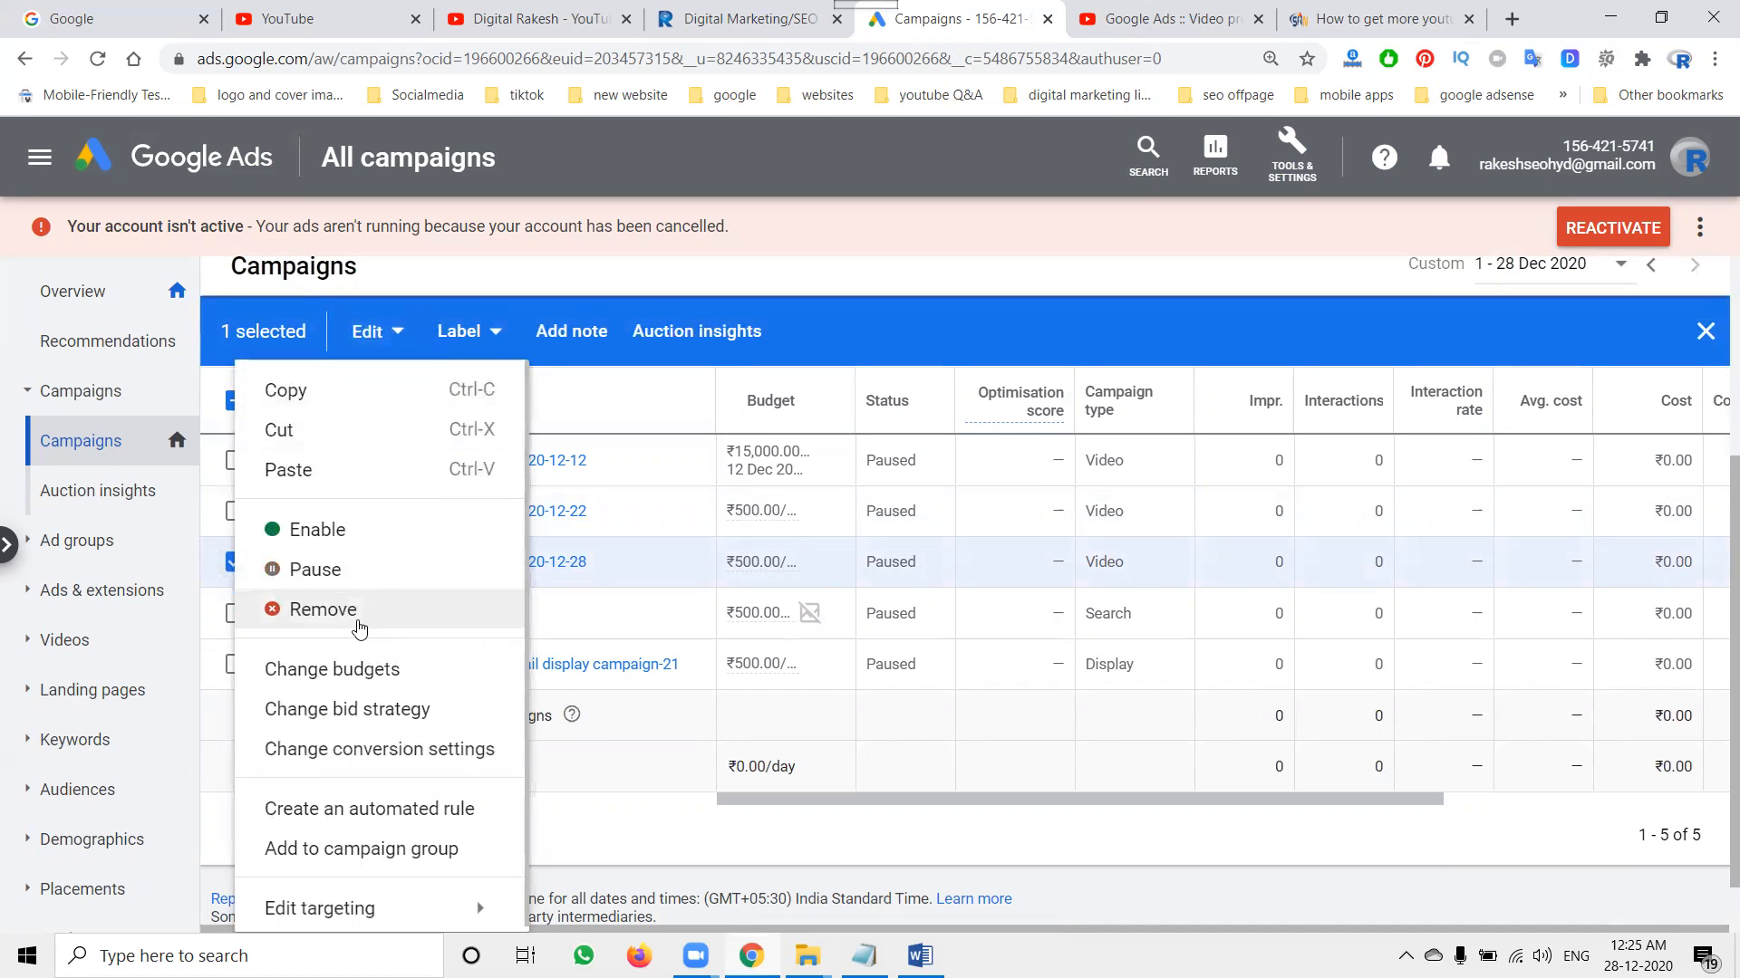
click(696, 277)
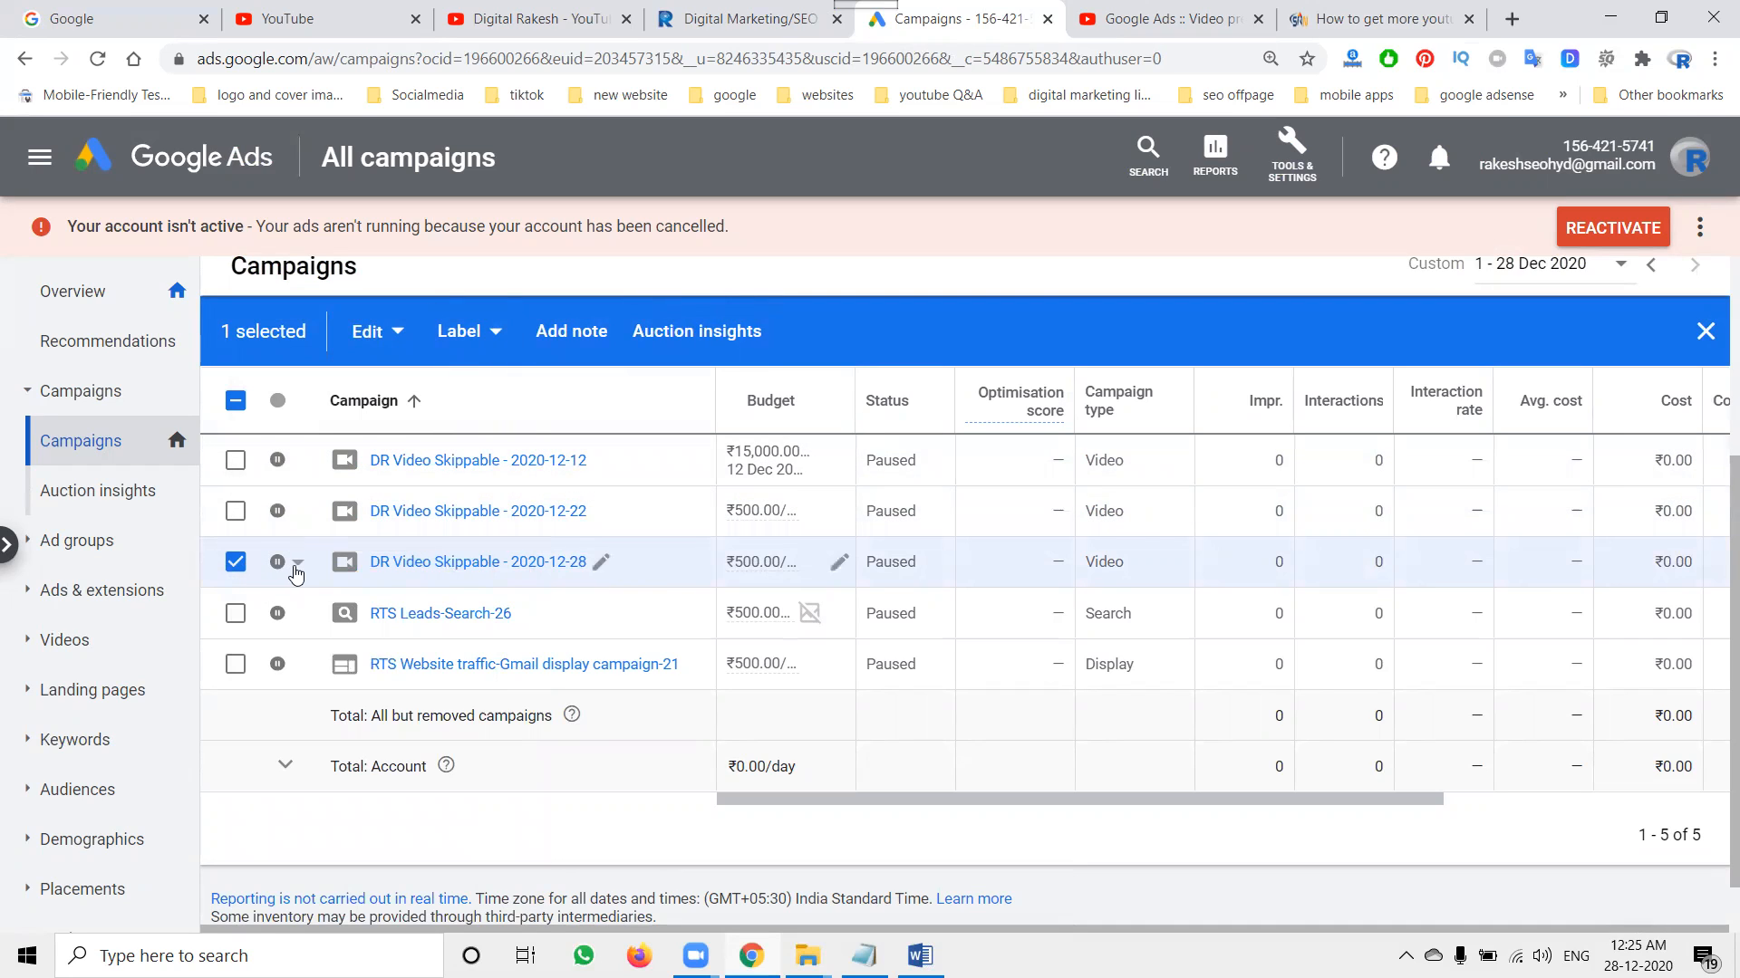
click(282, 566)
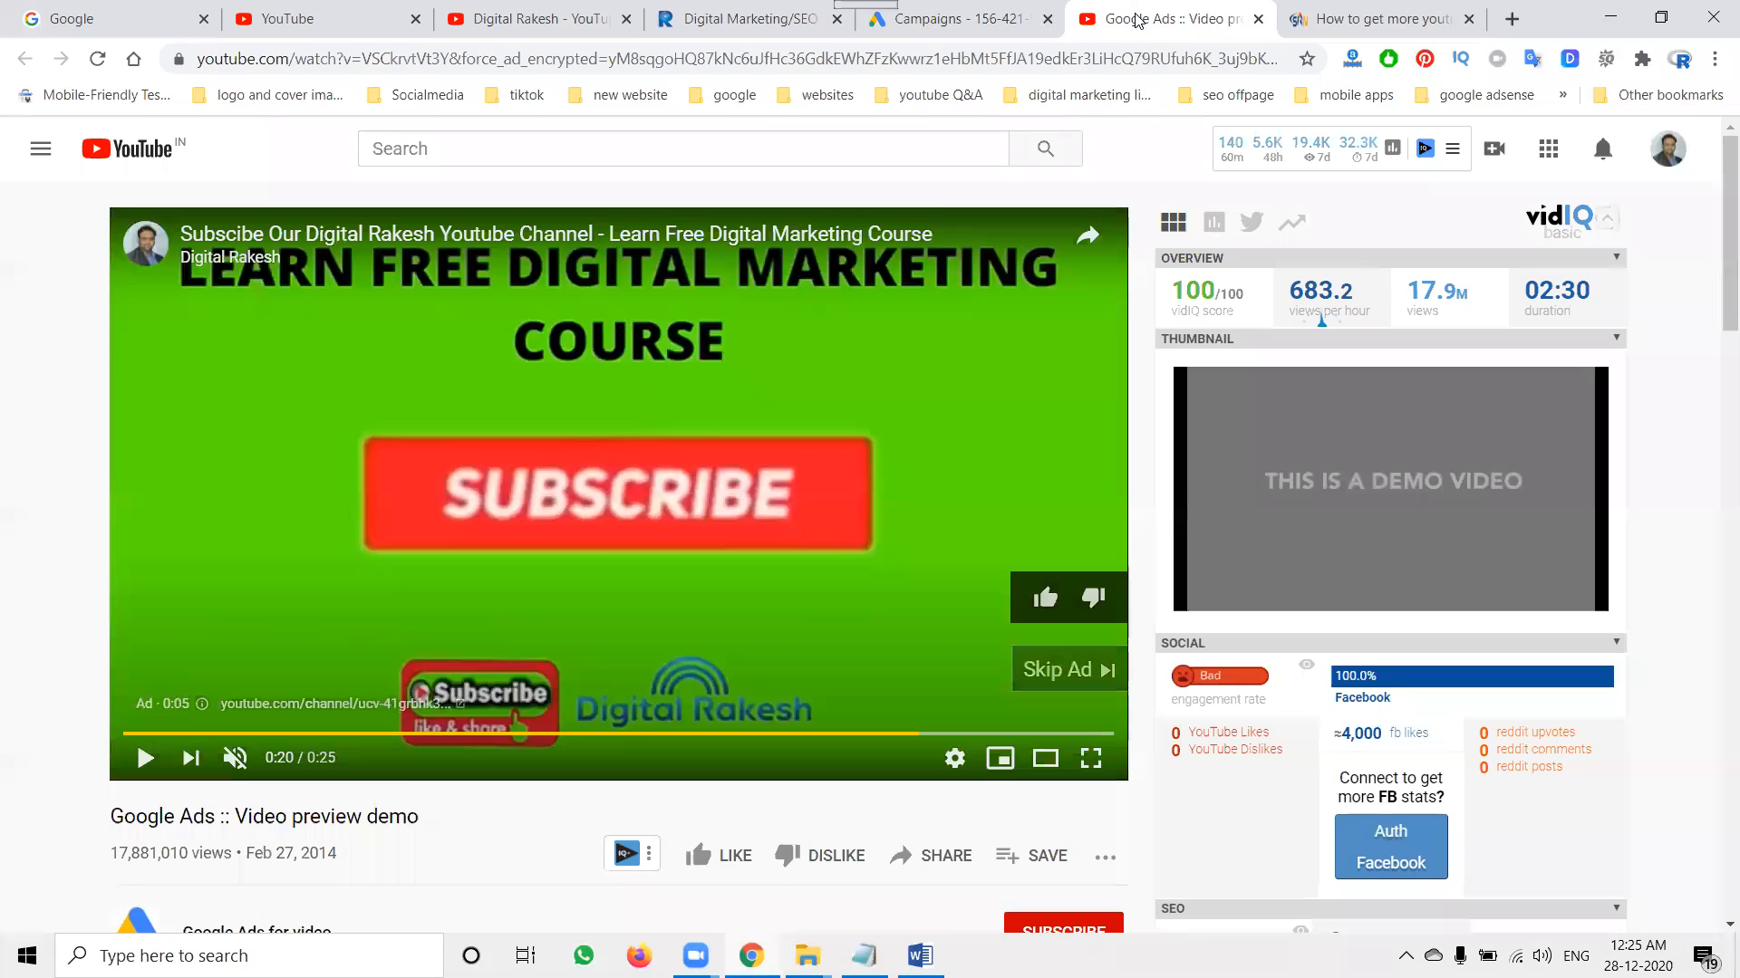
Step: Switch to the ad's YouTube preview demo and to the YouTube home page, and reload the home feed
click(1159, 19)
click(317, 19)
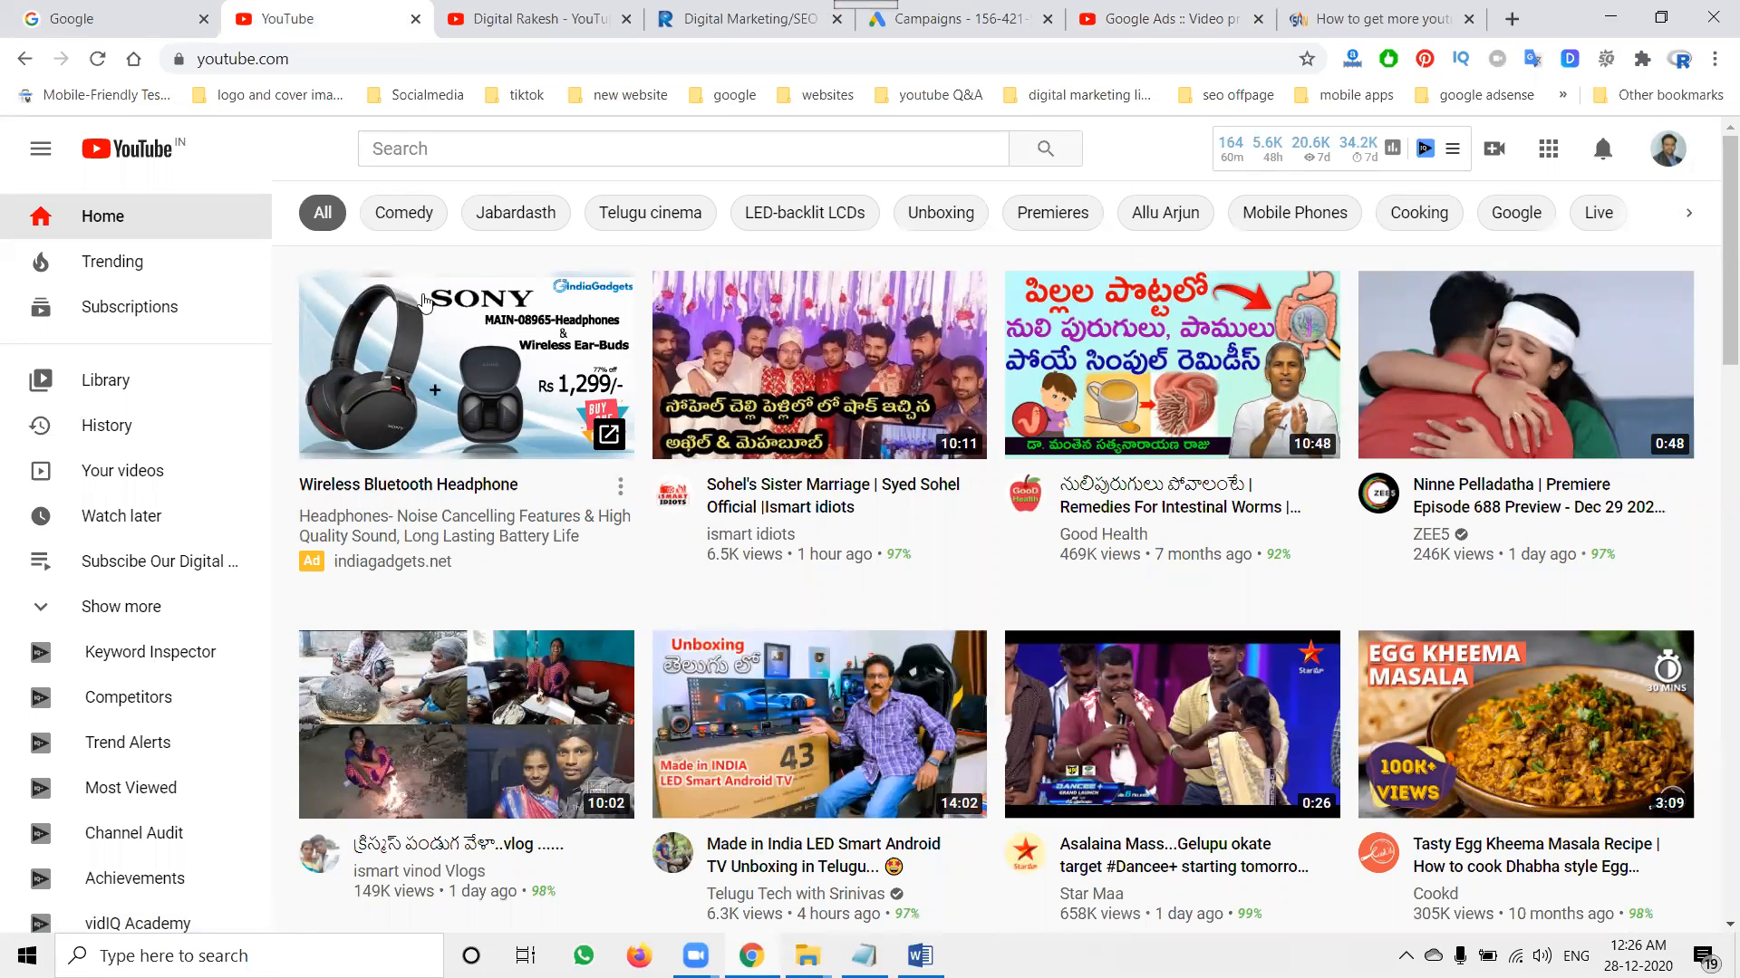
click(94, 66)
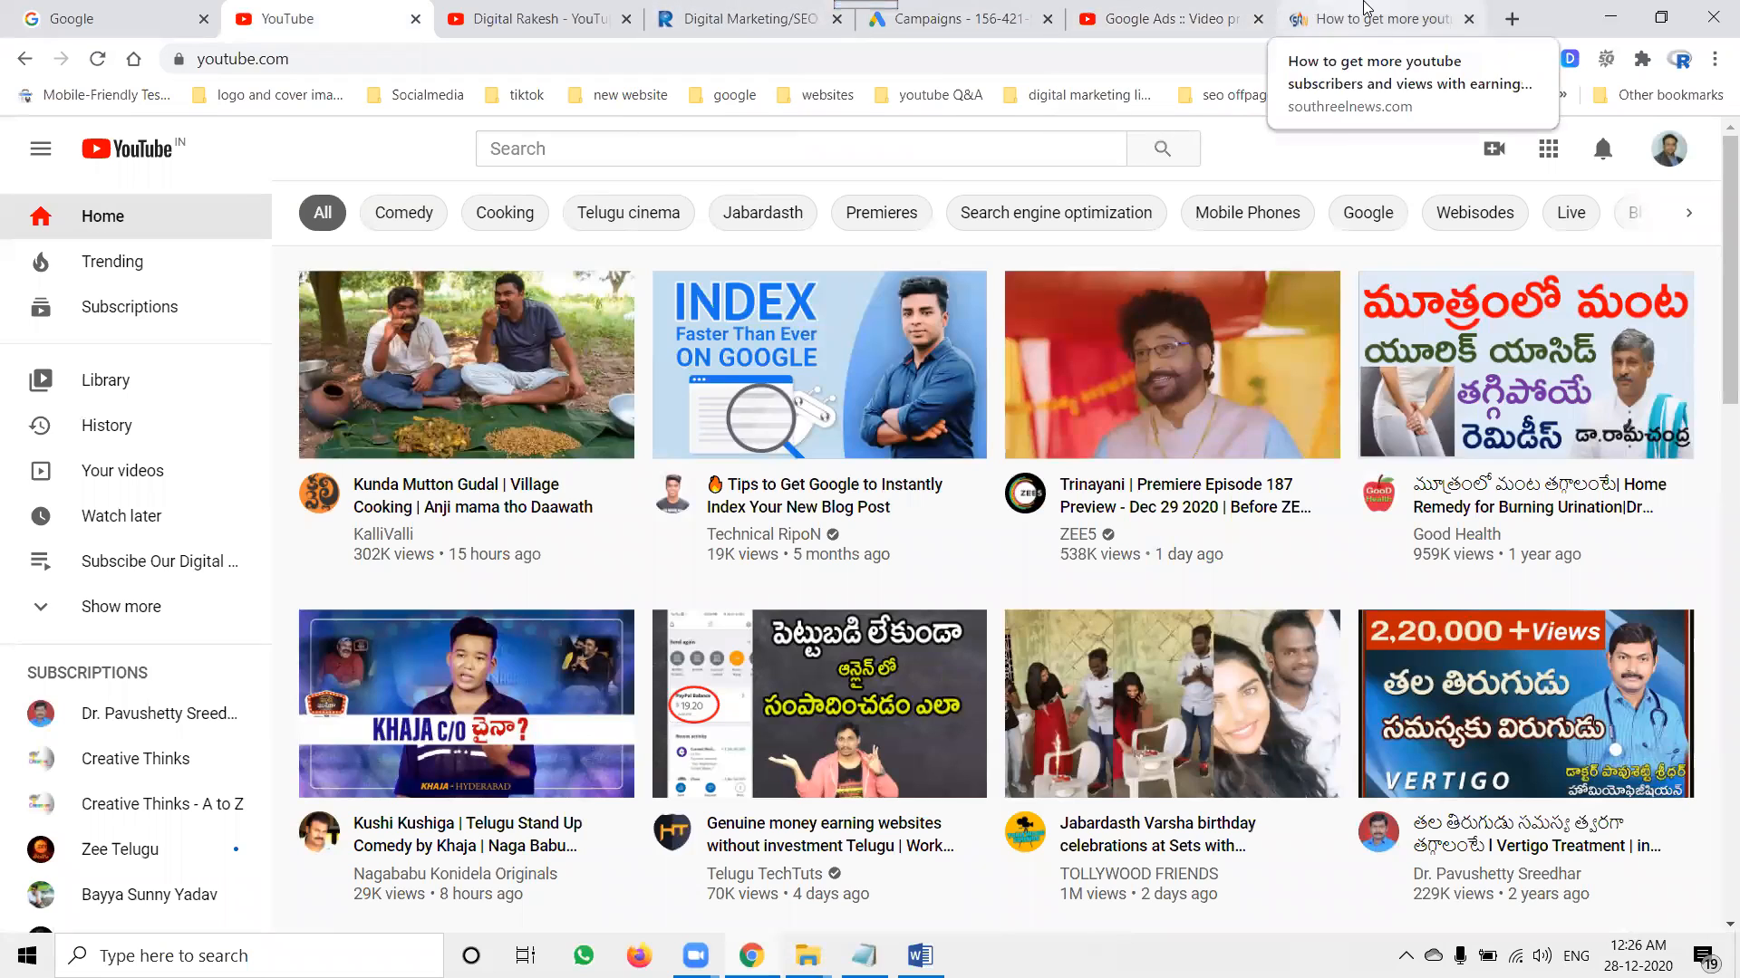
Step: Open the southreelnews.com page's embedded video on YouTube and skip the ad playing before it
click(1382, 18)
click(607, 215)
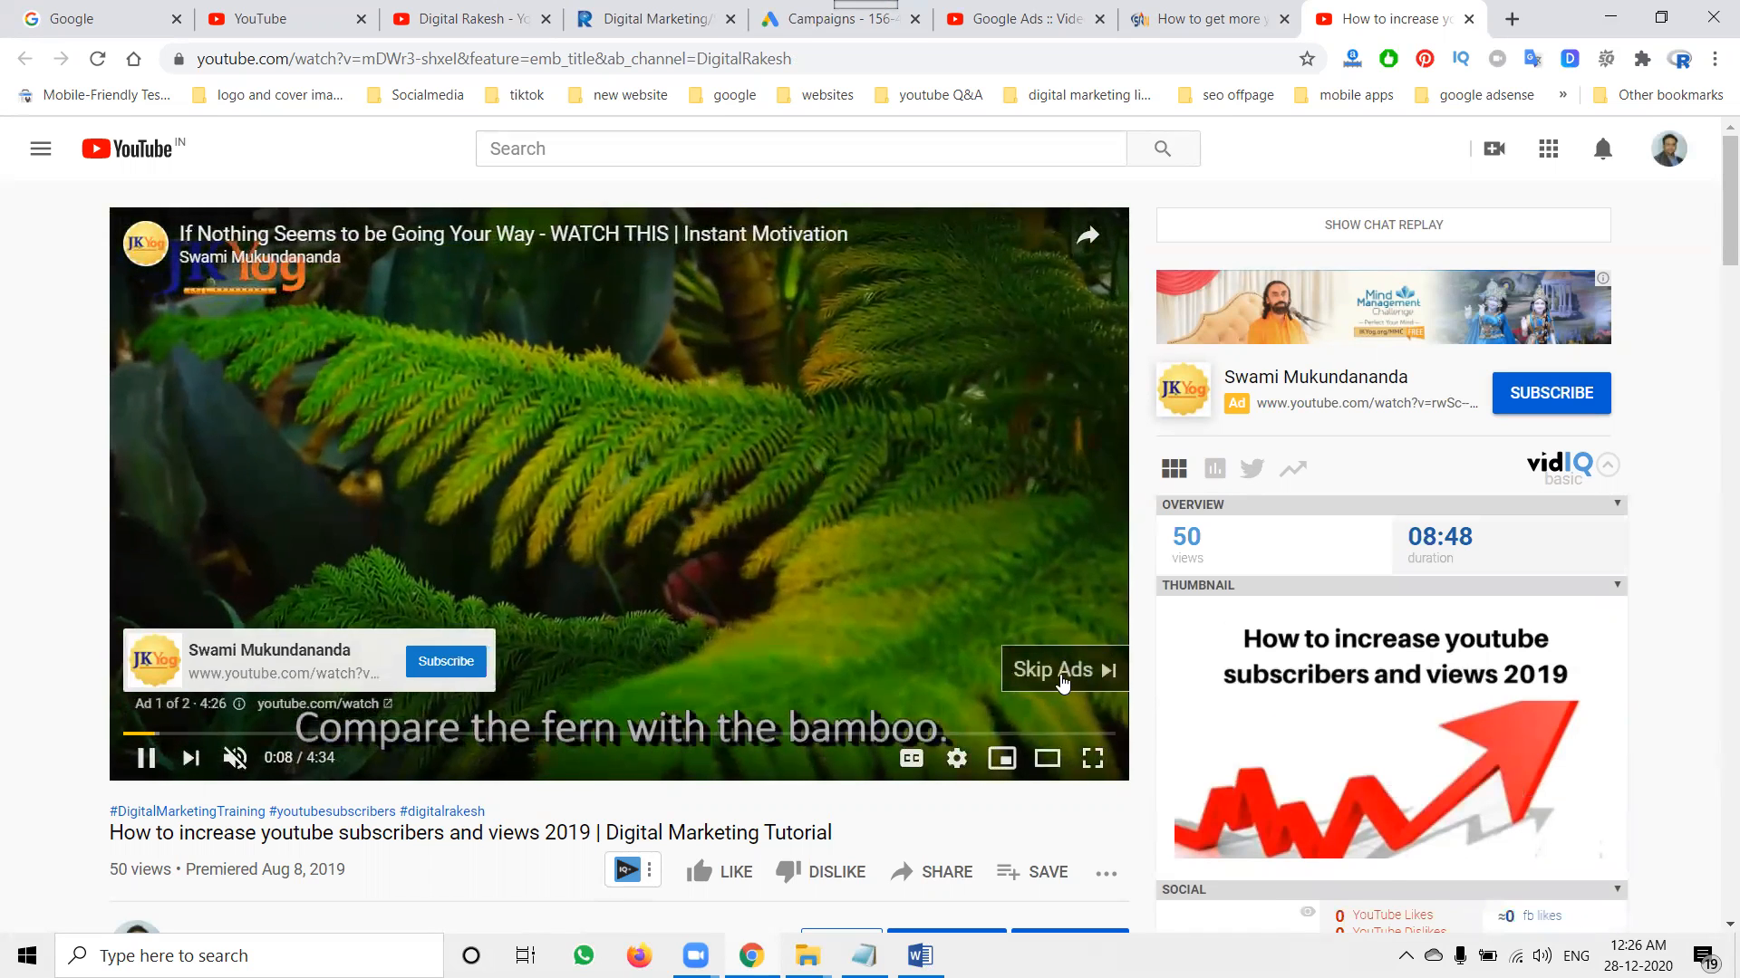
click(1061, 675)
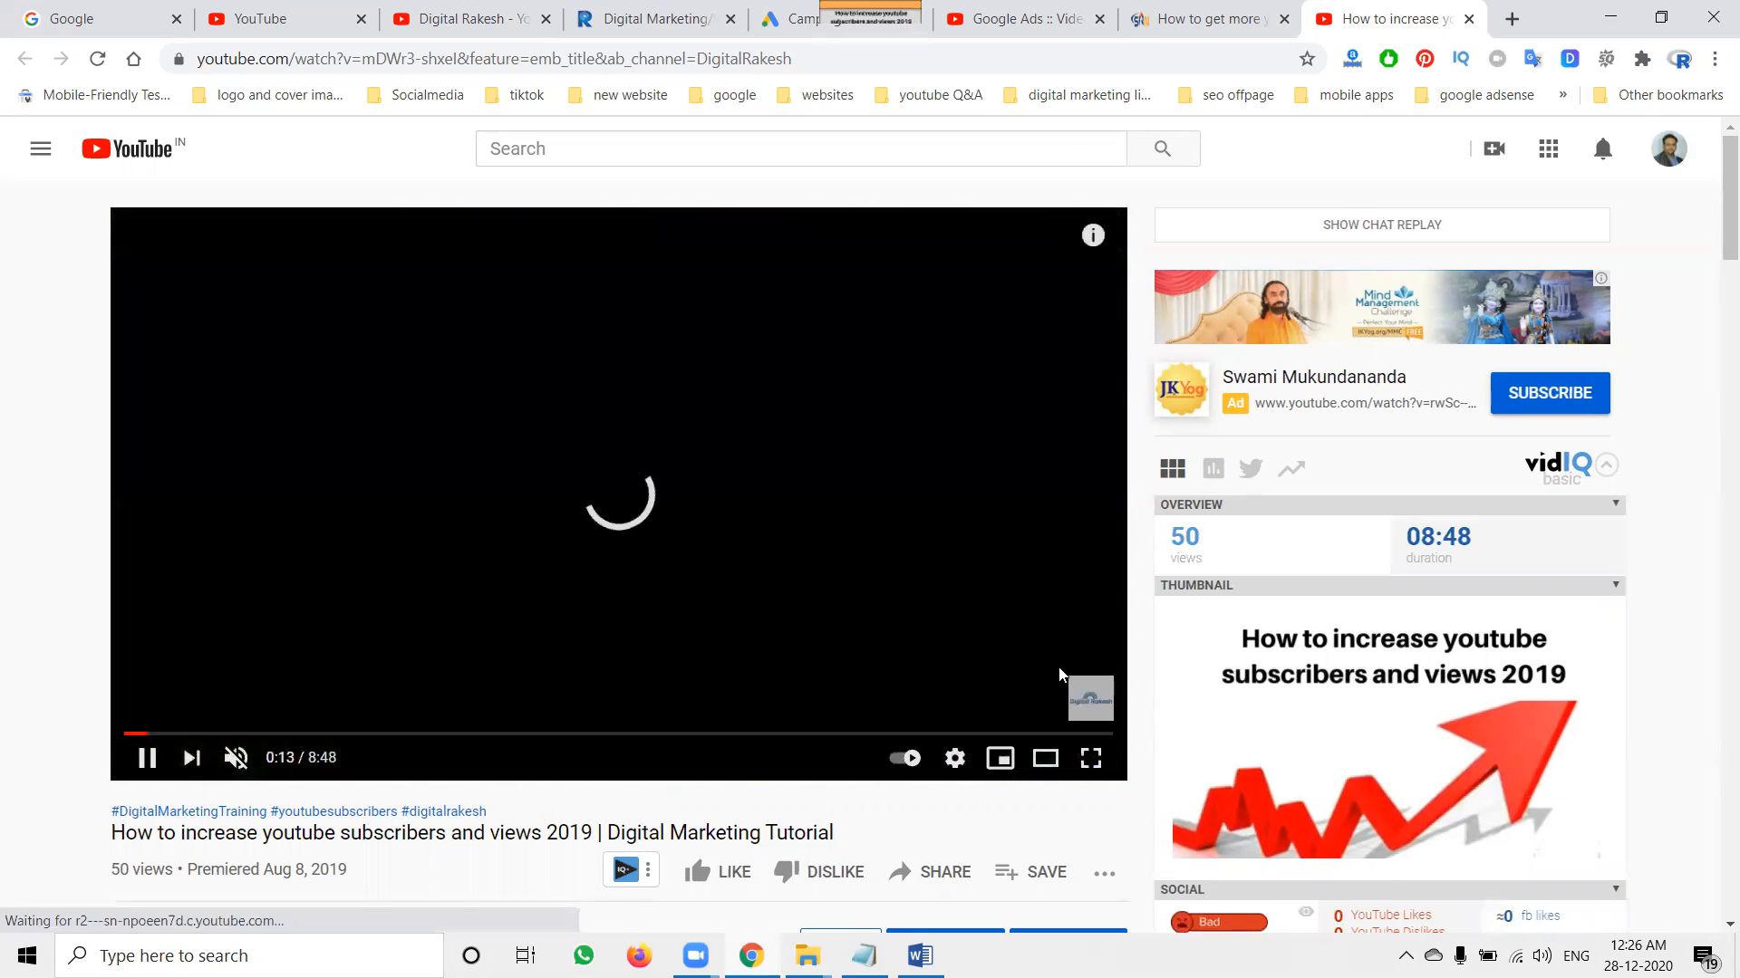
Step: Open The Software DevLOVEper Movie from the suggested videos to examine the skippable ad before it
scroll(1061, 675, down, 10)
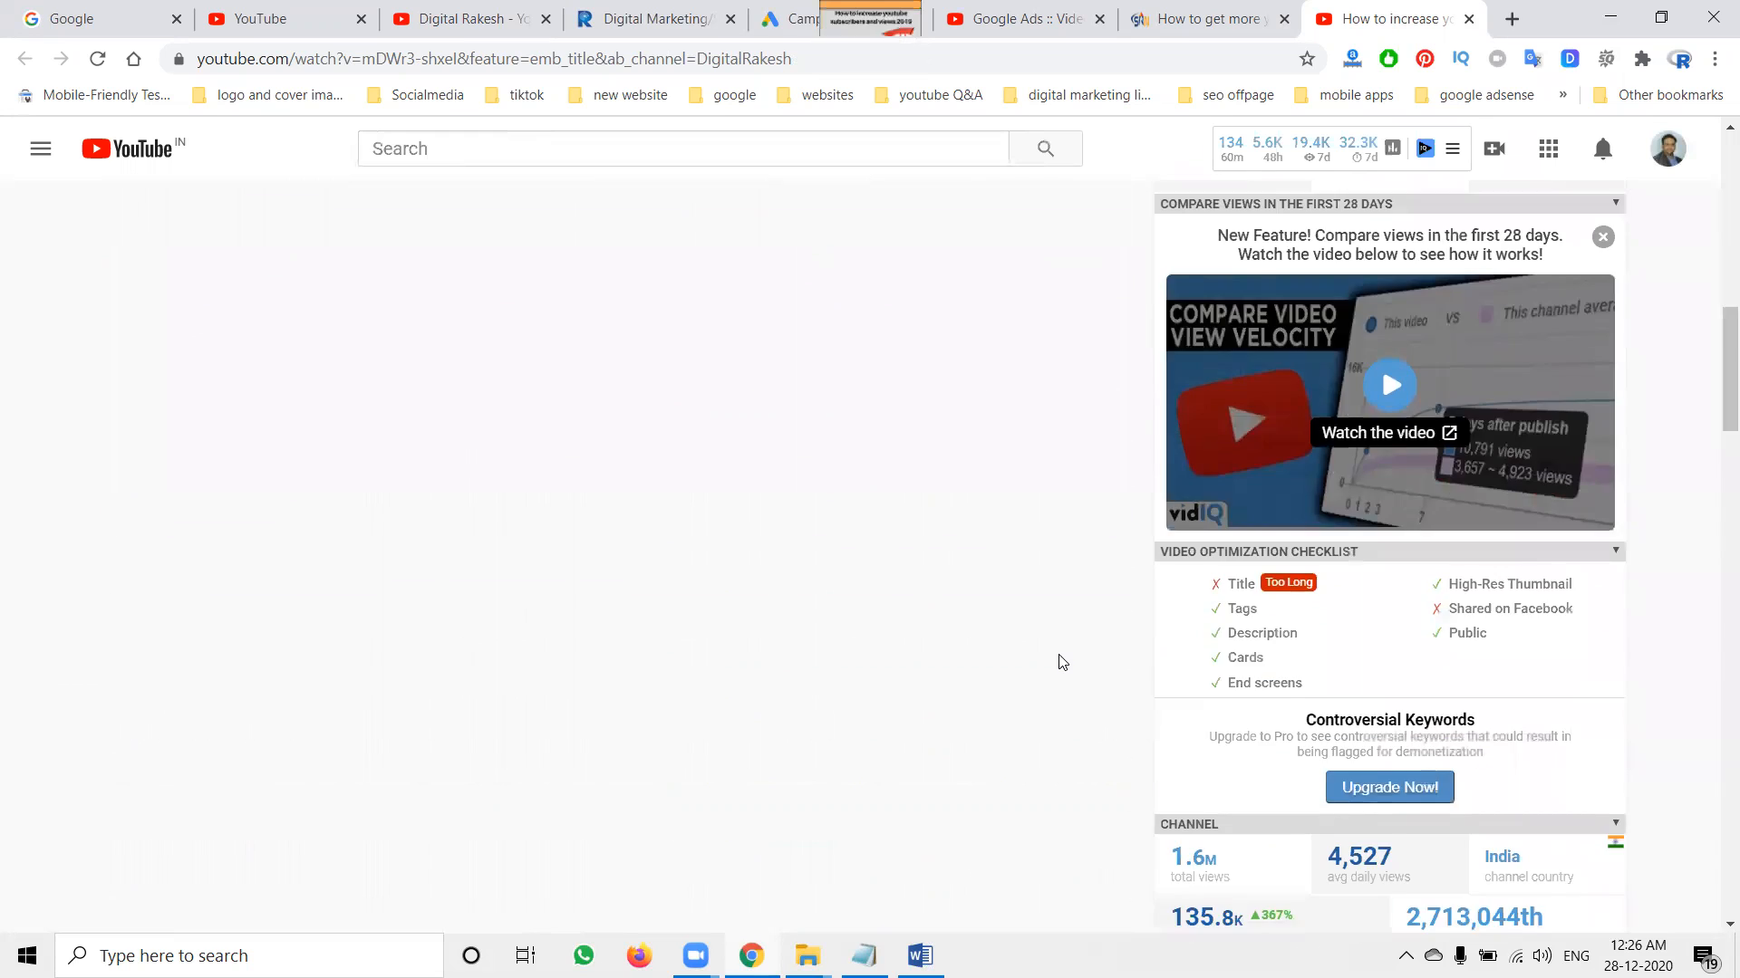
scroll(1063, 668, down, 15)
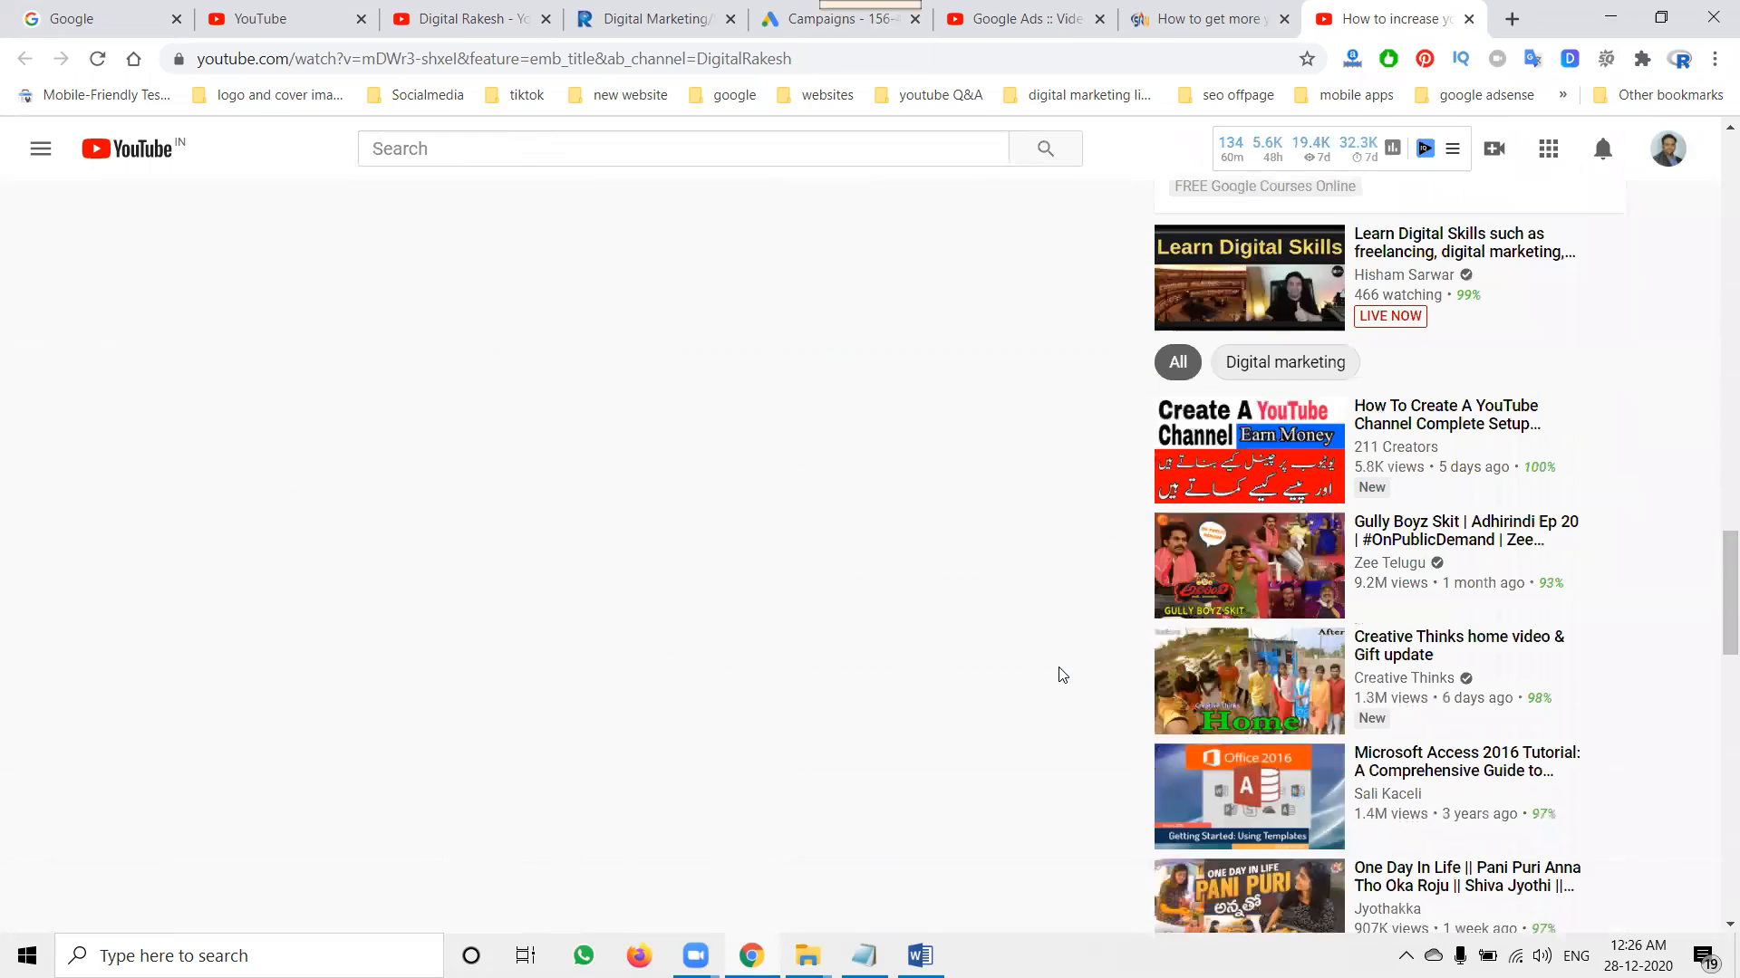
scroll(1063, 675, down, 4)
scroll(1063, 675, down, 4)
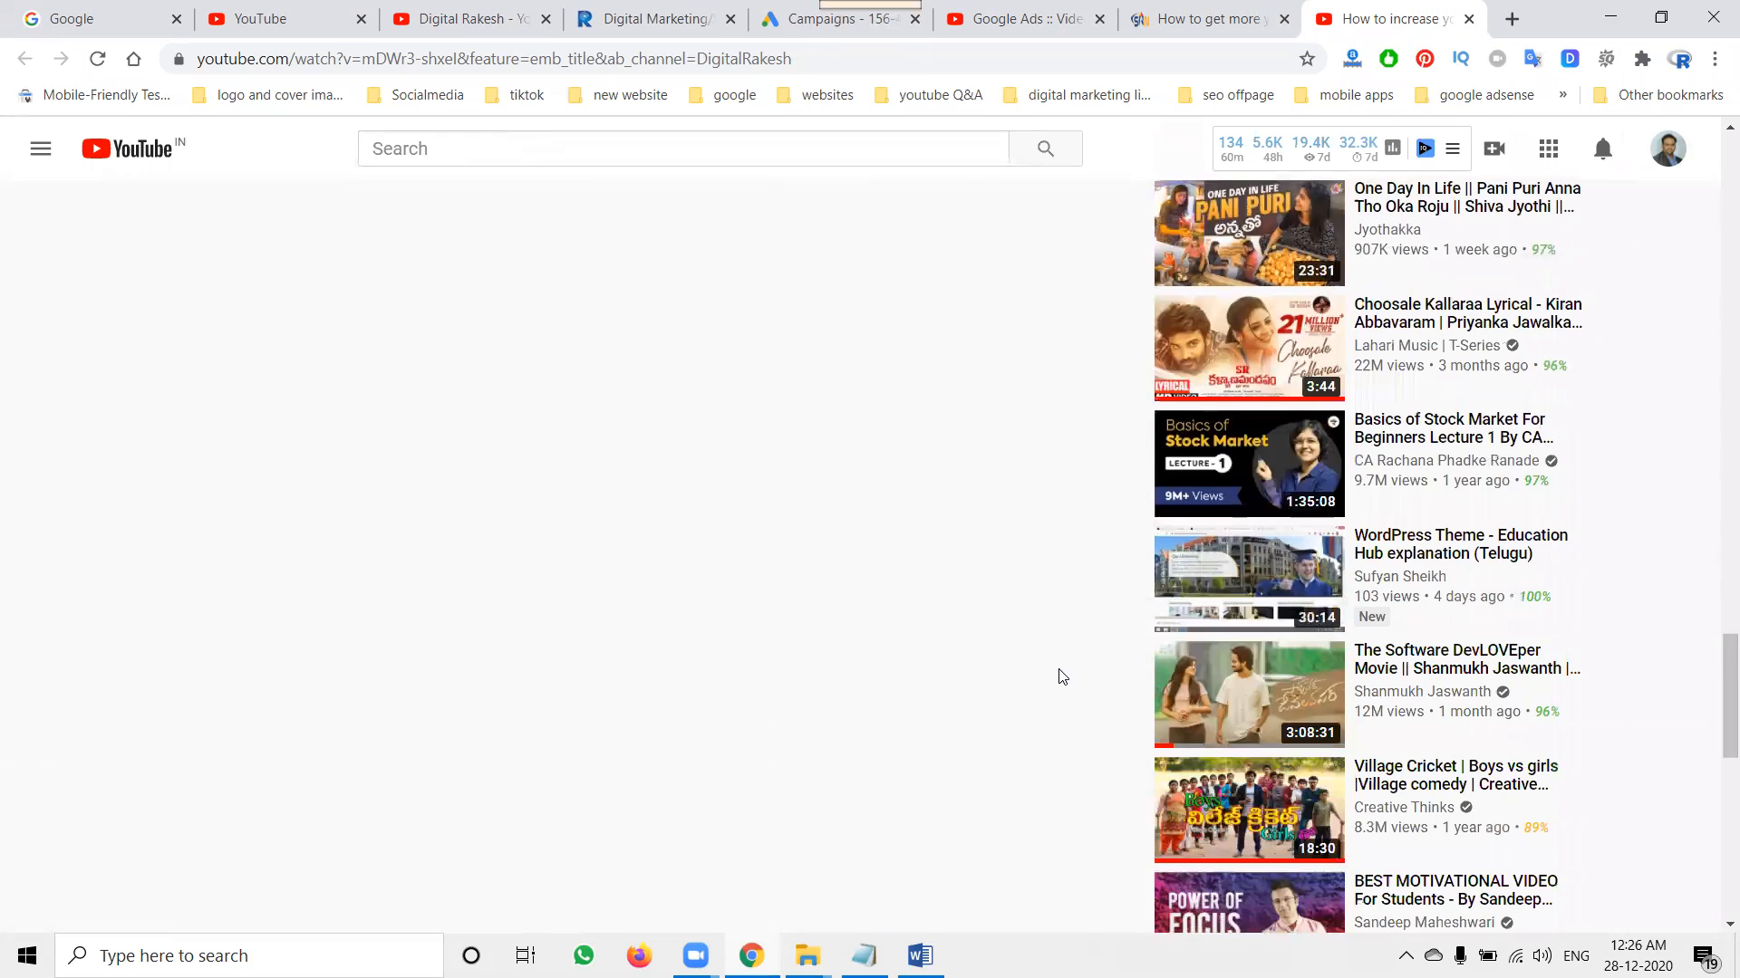
click(1247, 702)
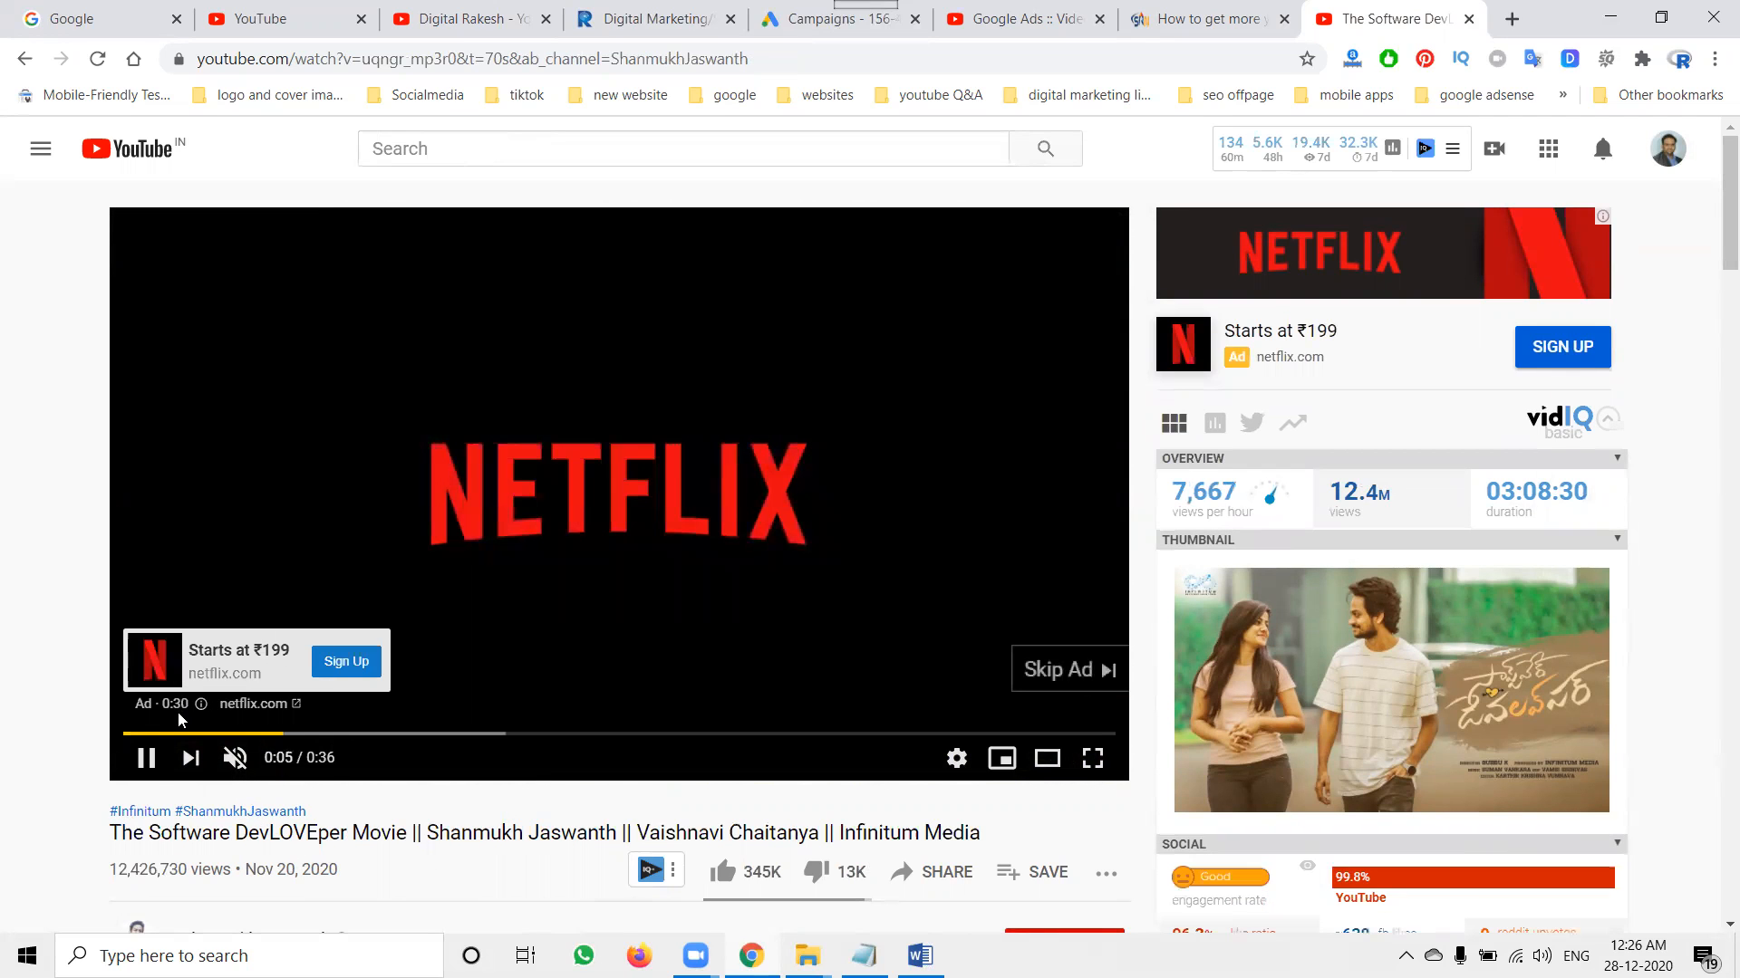
Step: Close the movie's page, return to the Google Ads campaigns list and dismiss the campaign's status options
click(1468, 19)
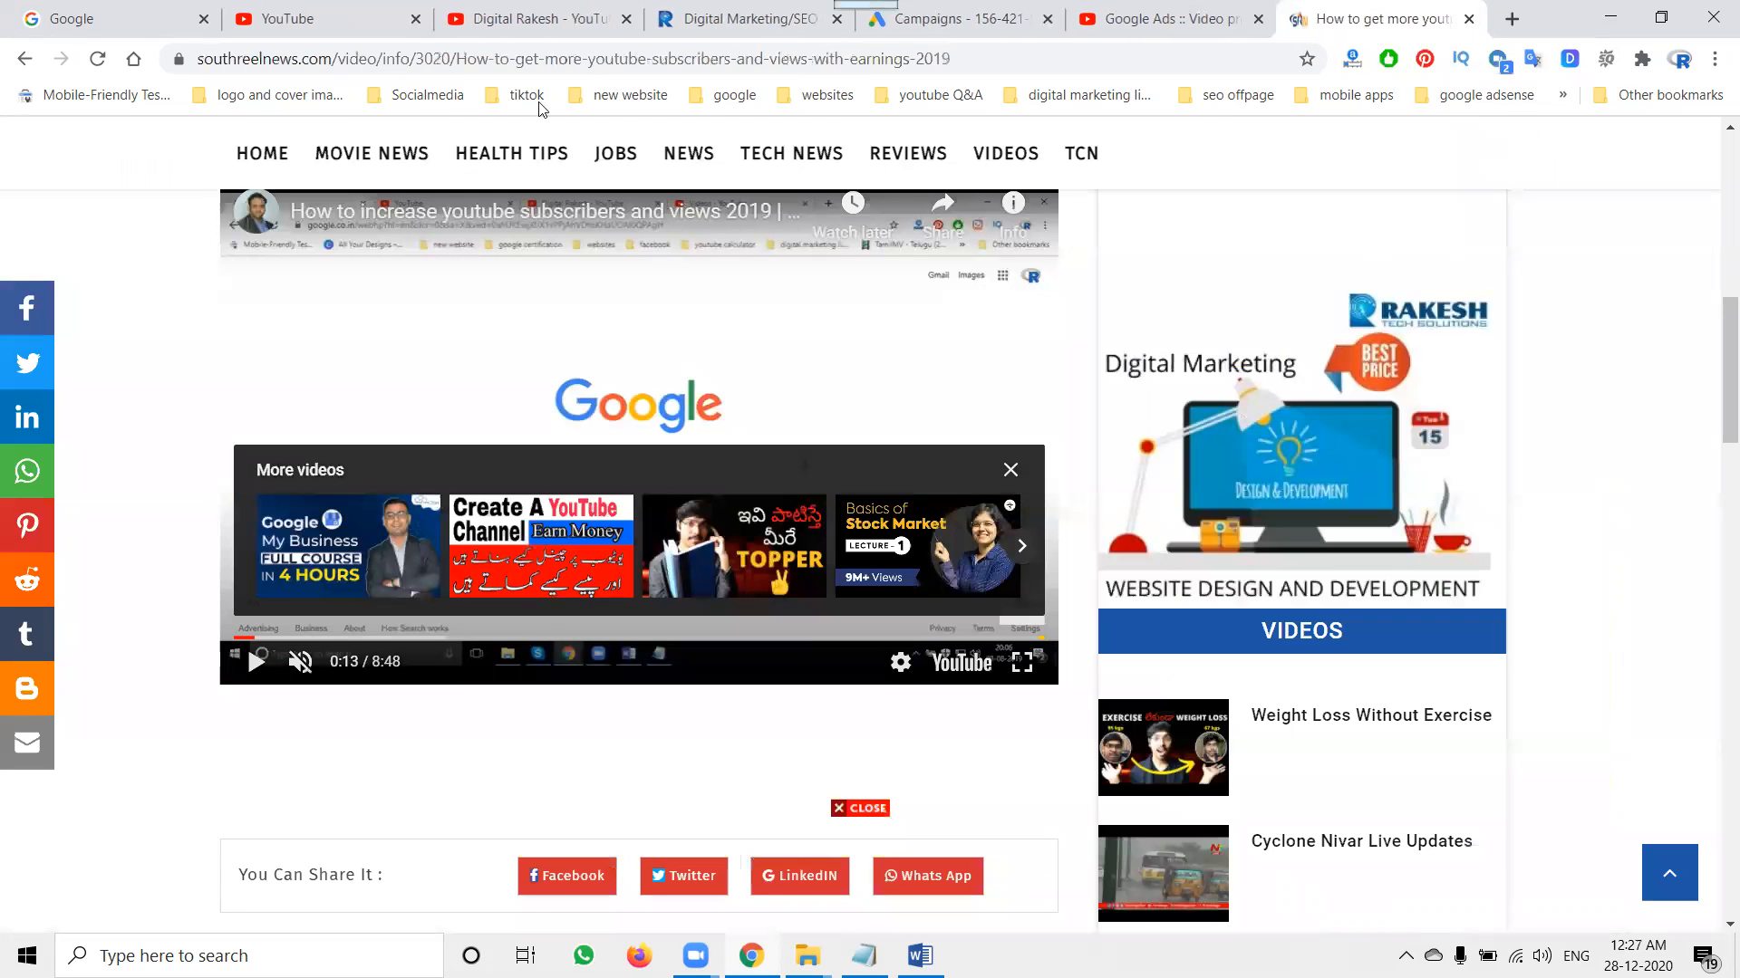
click(980, 9)
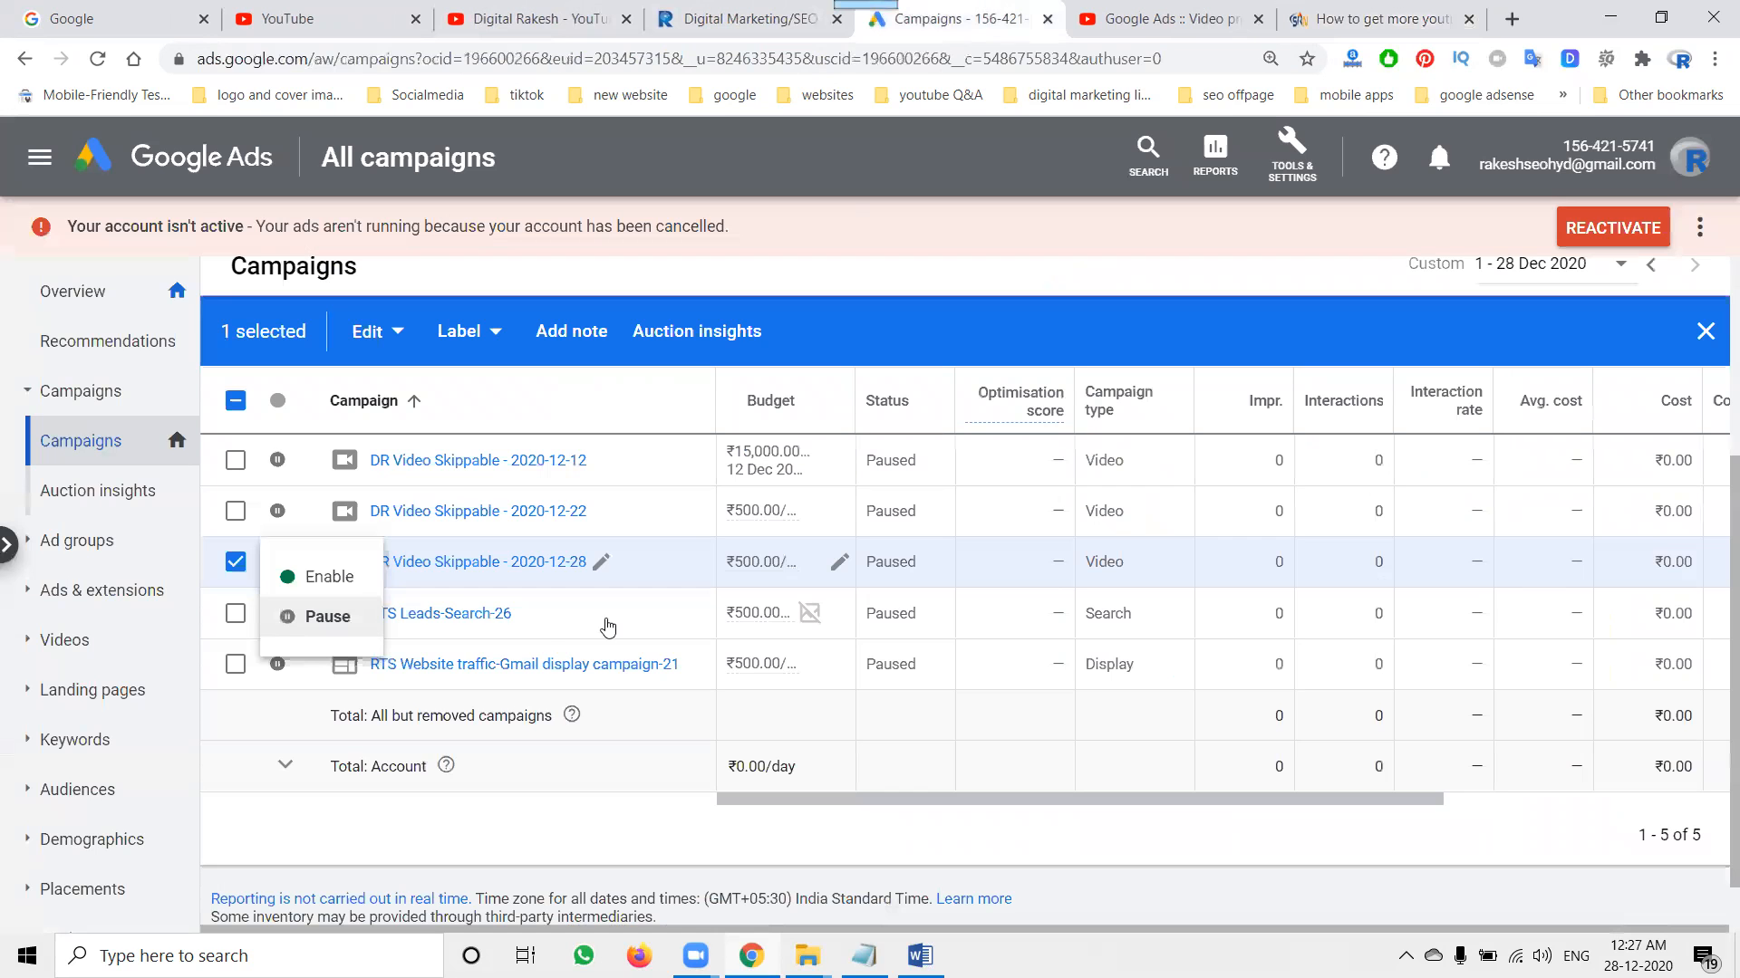
click(691, 275)
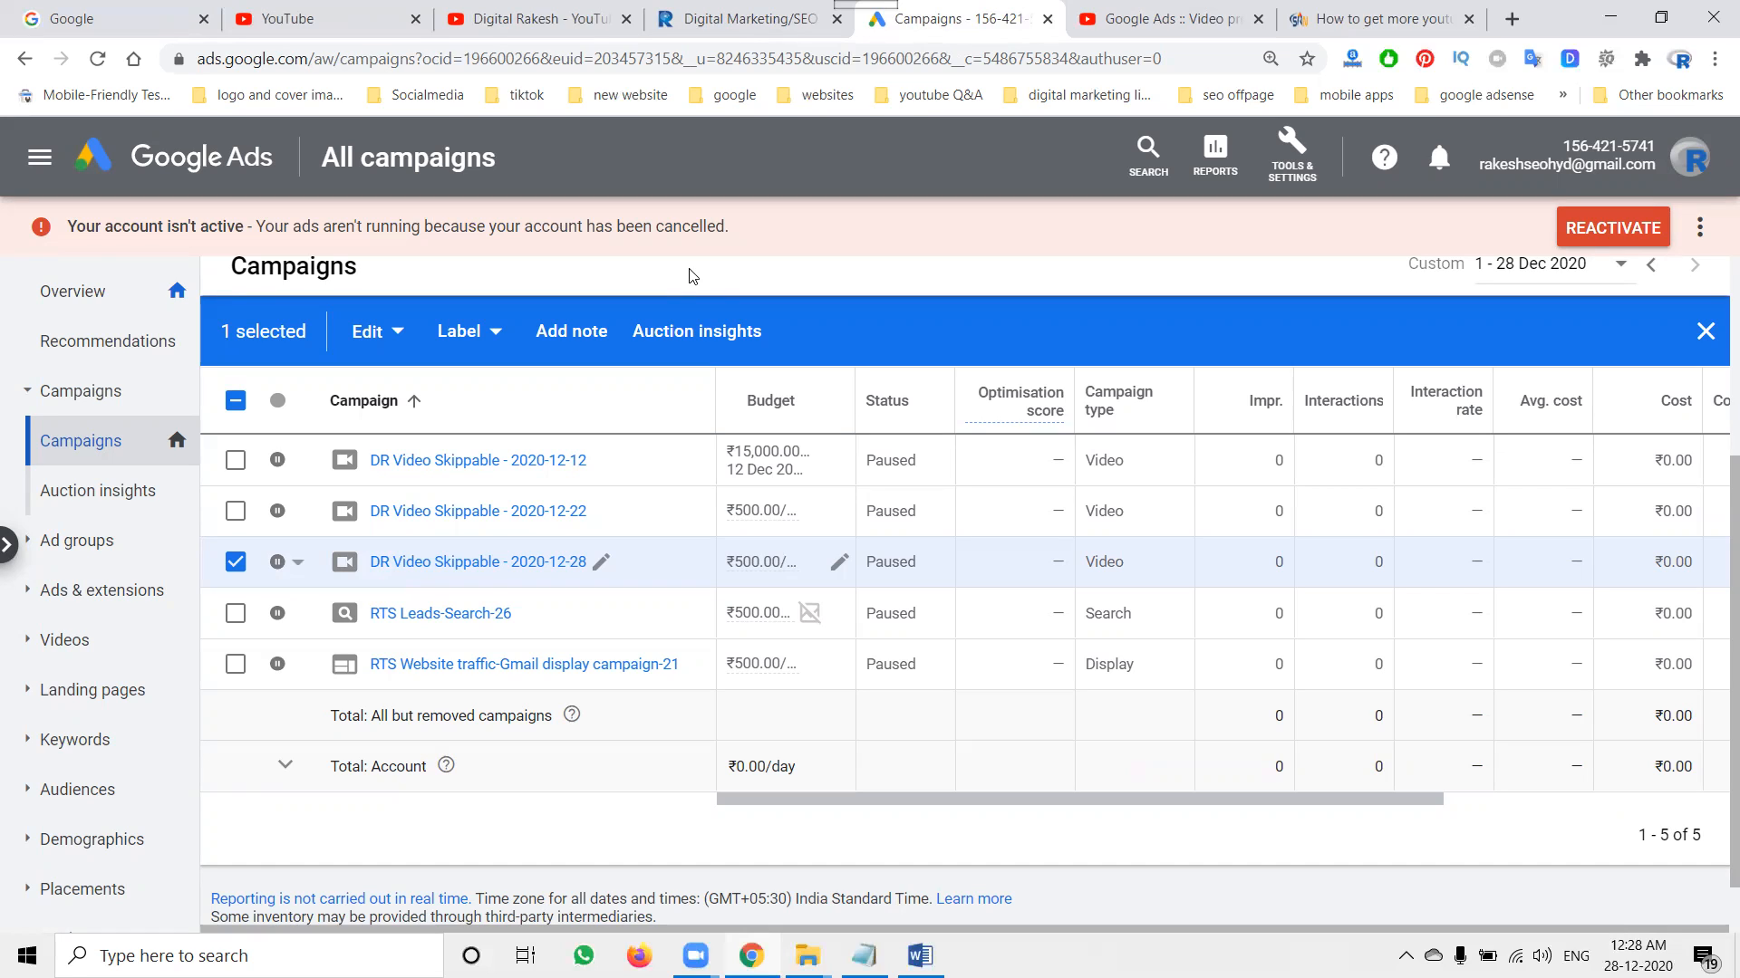
Step: Close the Google Ads and ad preview pages, and open the Digital Rakesh YouTube channel's list of videos
click(1046, 19)
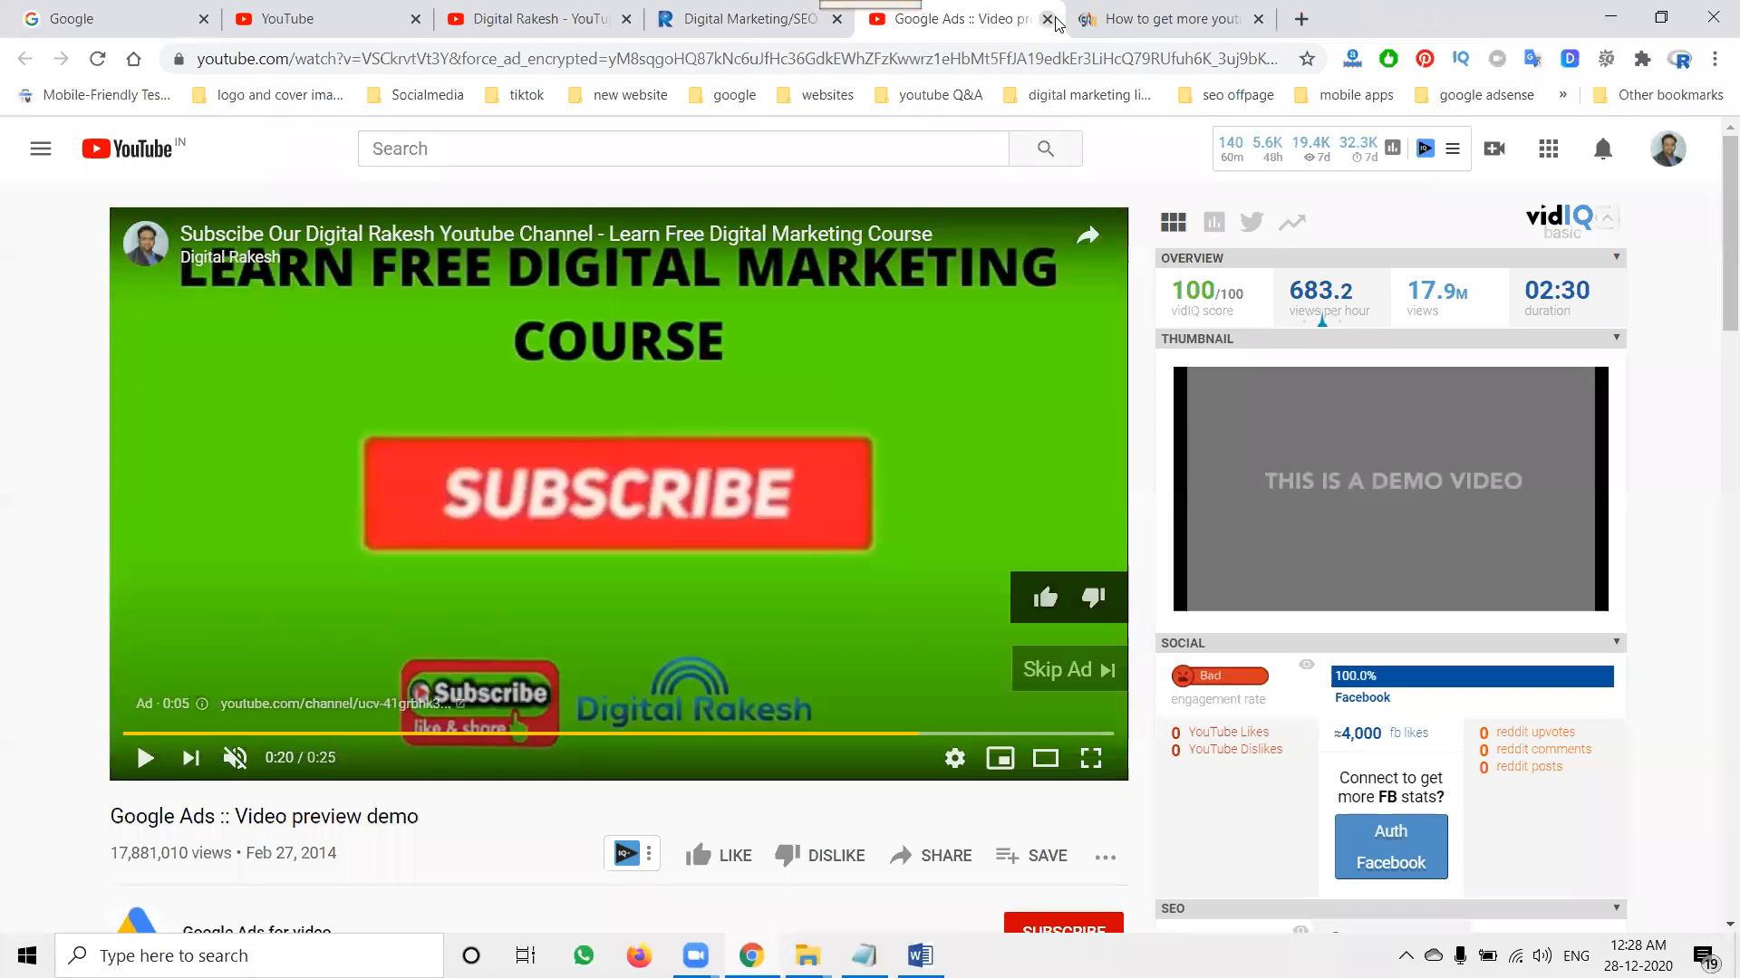
click(1047, 19)
click(504, 22)
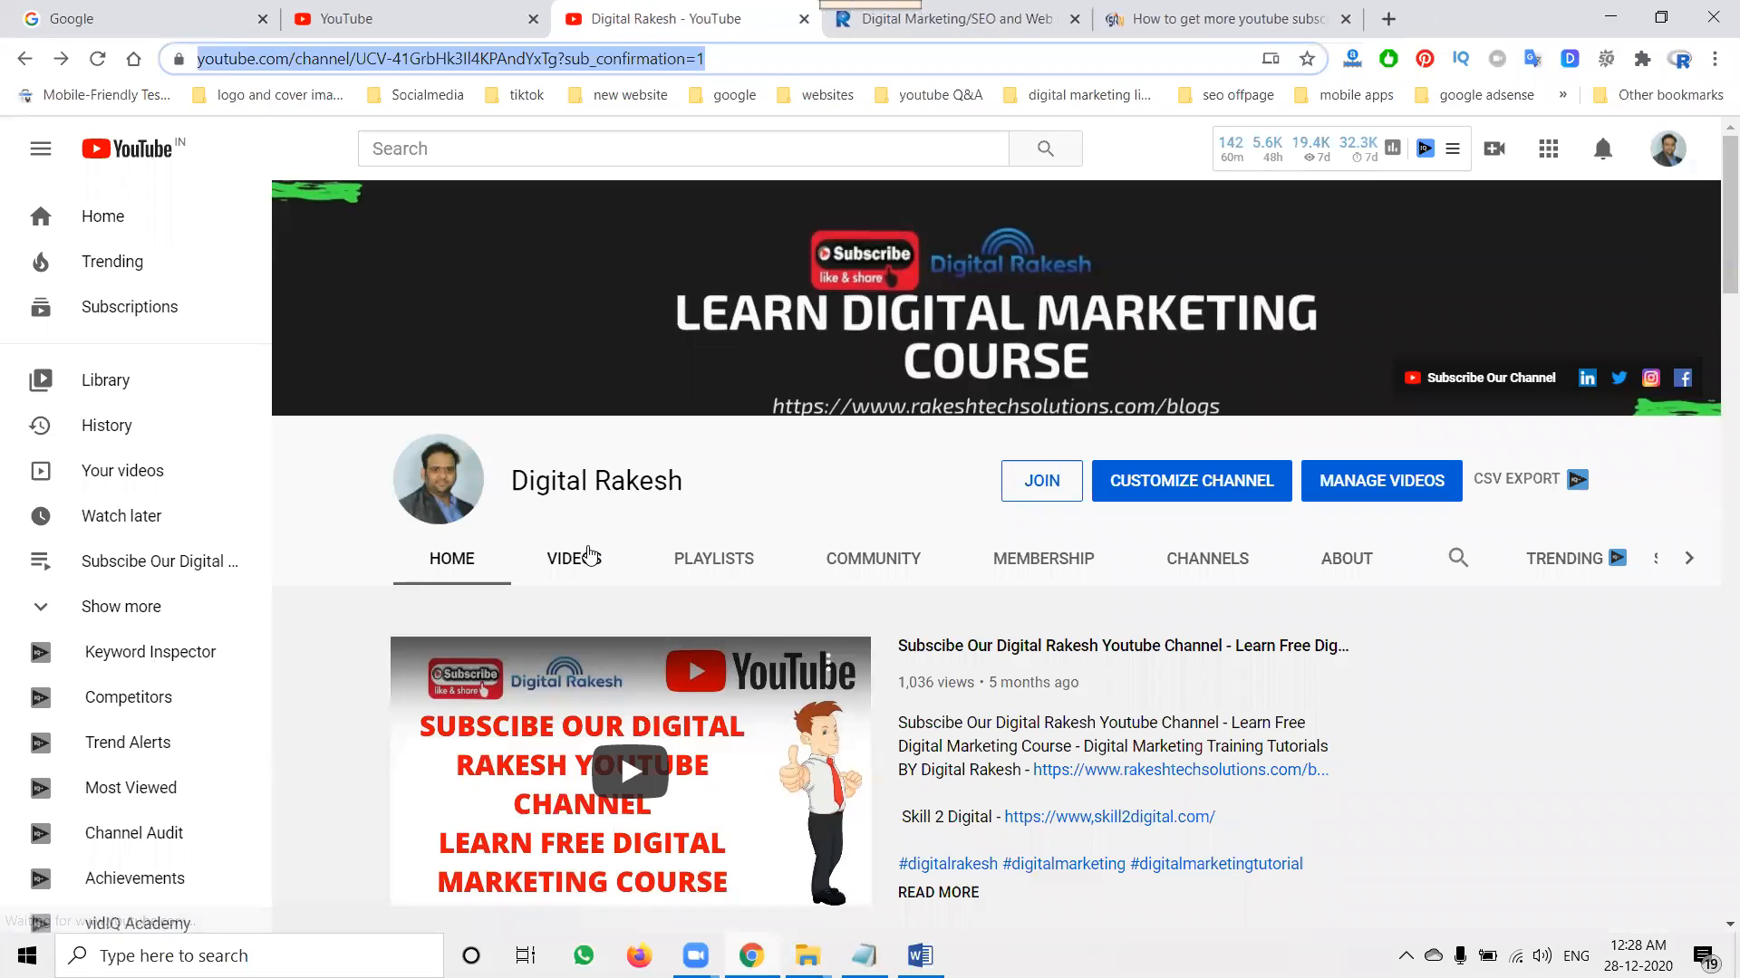
click(584, 558)
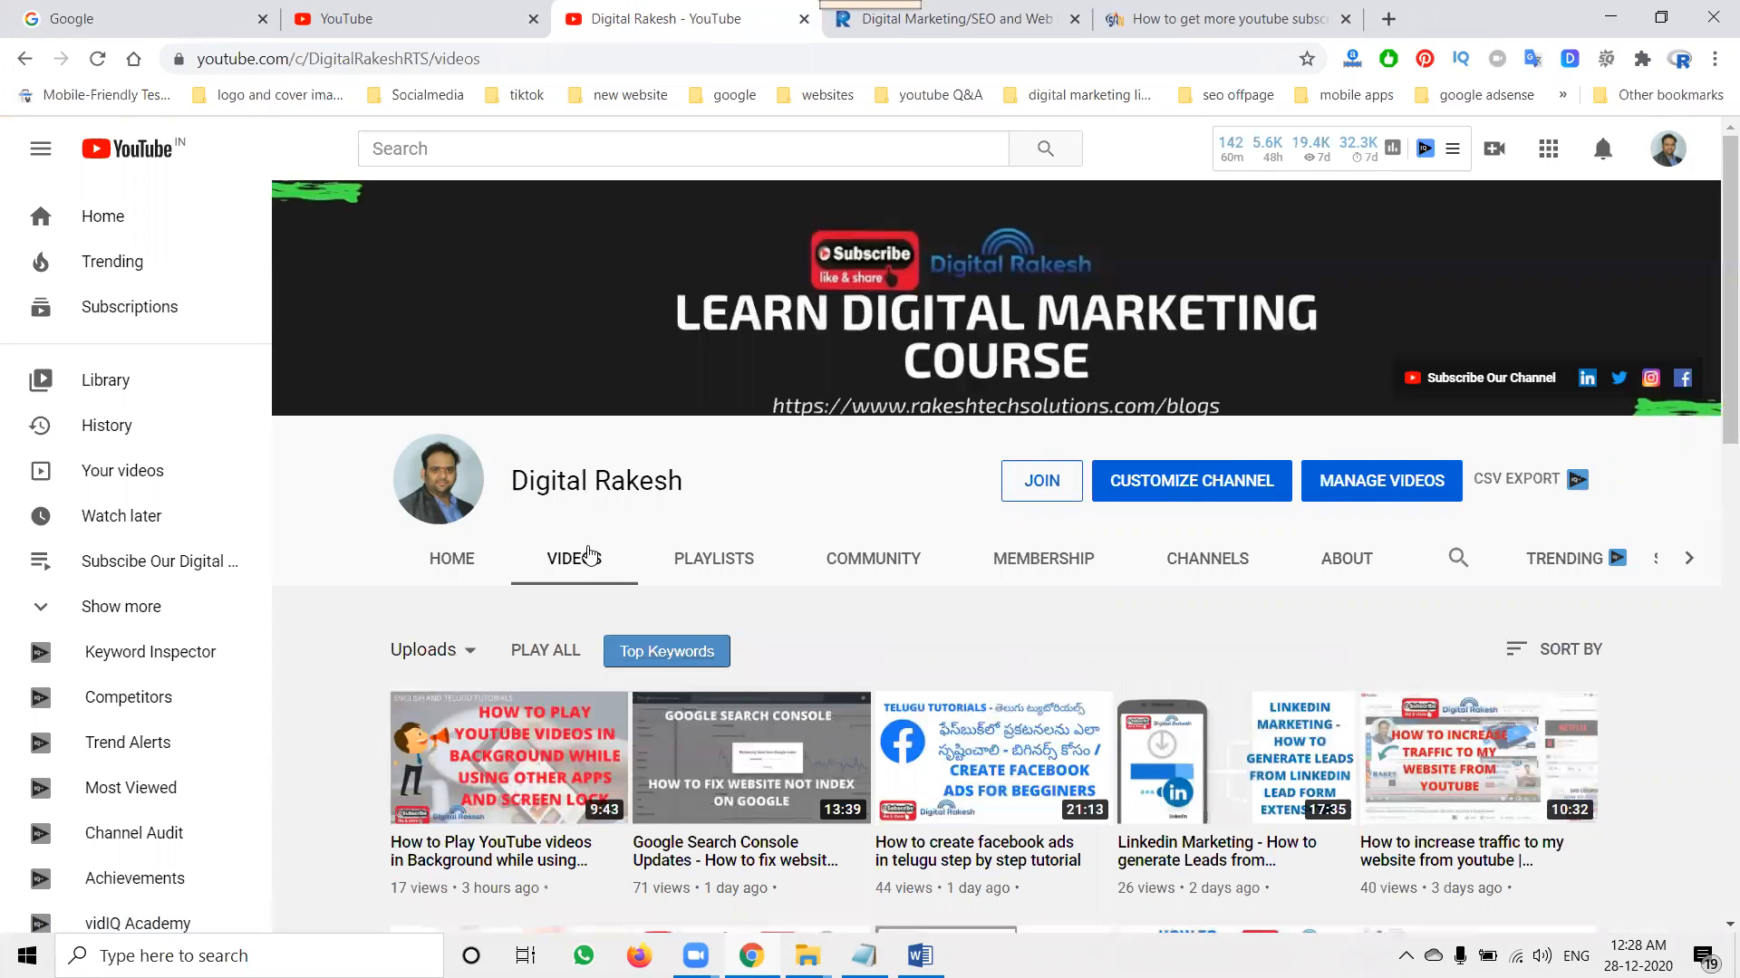